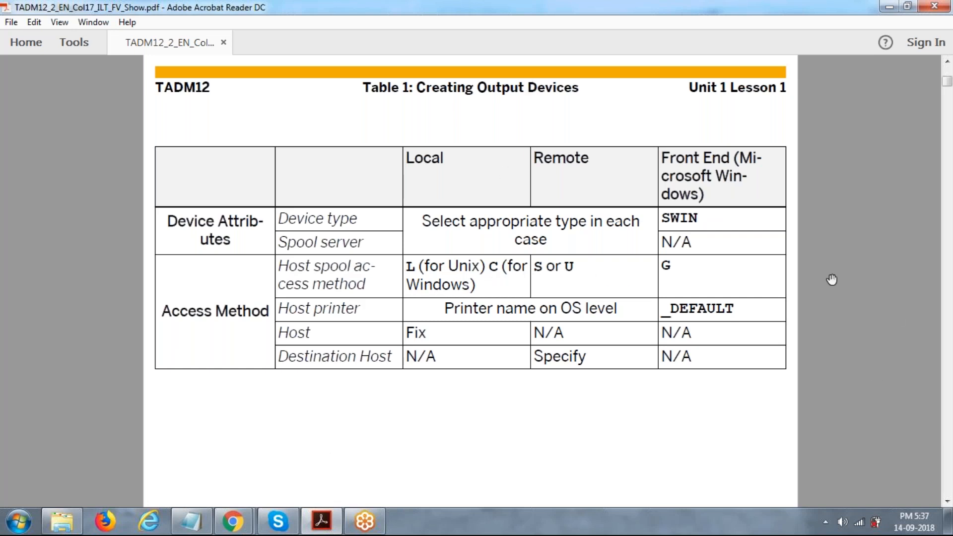
- Page through the PDF from Table 1 past Figures 5-8 to Figure 9, Logical Spool Server
{"action": "key", "text": "Page_Down"}
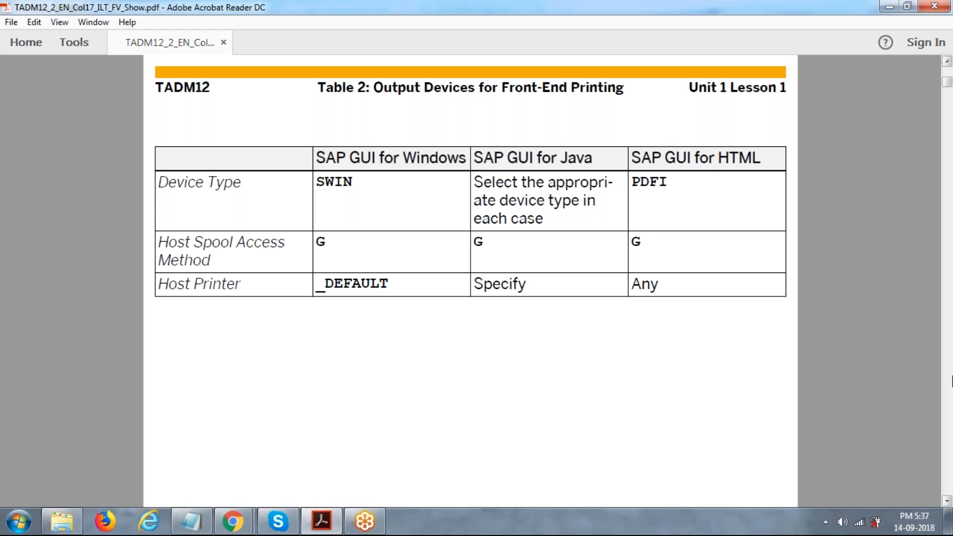
{"action": "left_click", "coordinate": [952, 382]}
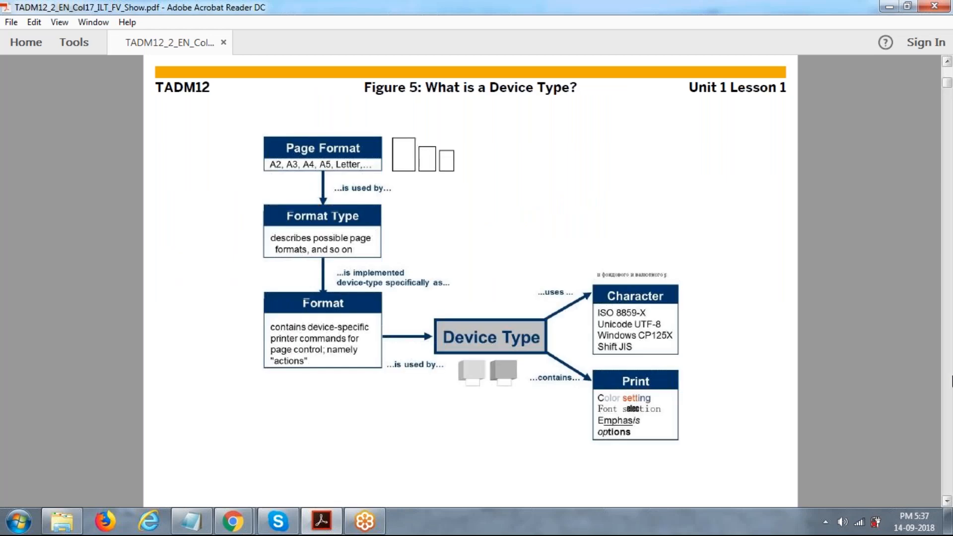
{"action": "left_click", "coordinate": [952, 381]}
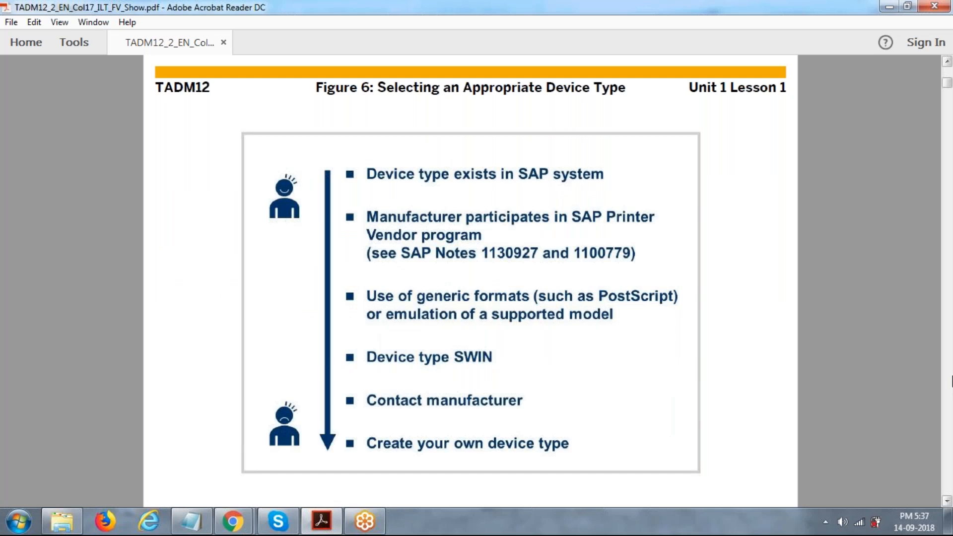
{"action": "left_click", "coordinate": [952, 381]}
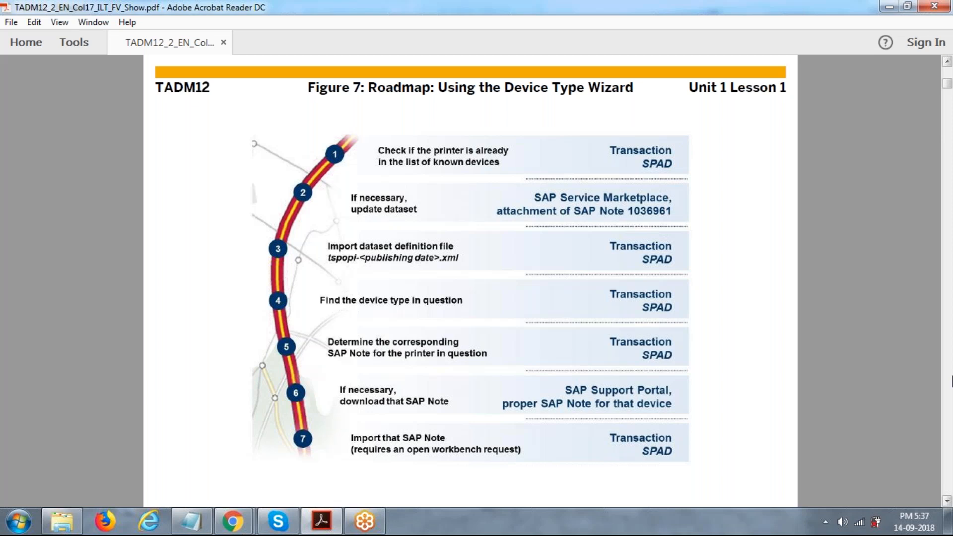
{"action": "left_click", "coordinate": [952, 381]}
{"action": "left_click", "coordinate": [952, 381]}
{"action": "left_click", "coordinate": [945, 58]}
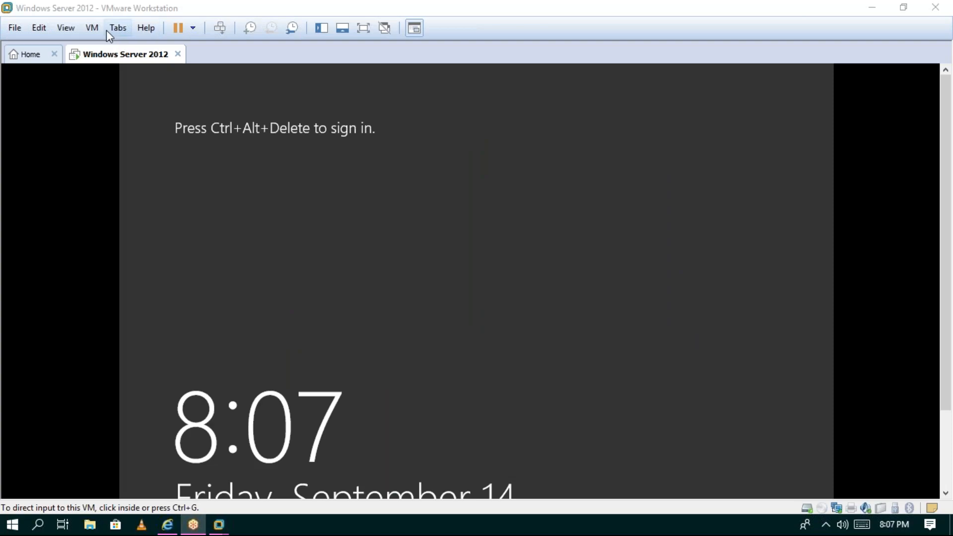
- Sign in to the Windows Server 2012 guest as Administrator using Ctrl+Alt+Del and the account password
{"action": "right_click", "coordinate": [129, 57]}
{"action": "left_click", "coordinate": [168, 135]}
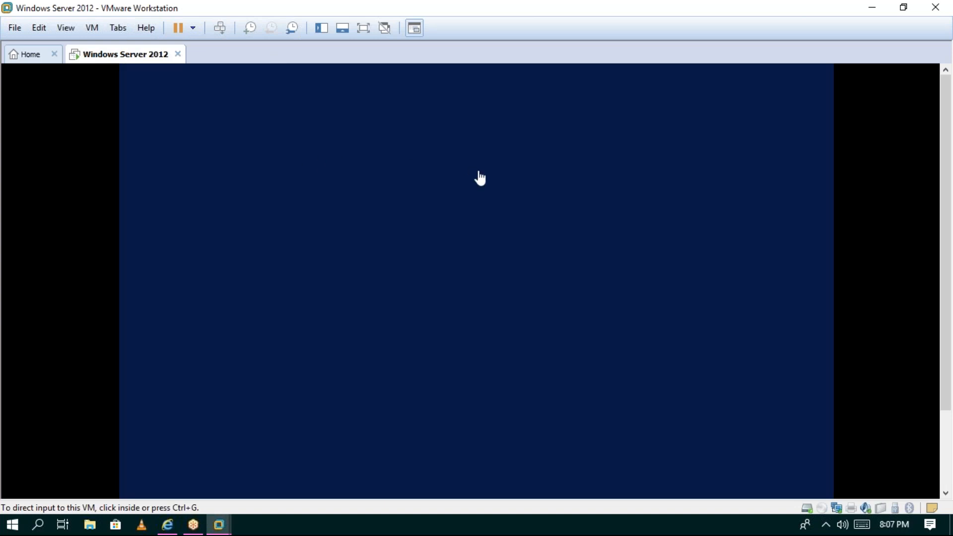
{"action": "left_click", "coordinate": [502, 242]}
{"action": "type", "text": "••••••"}
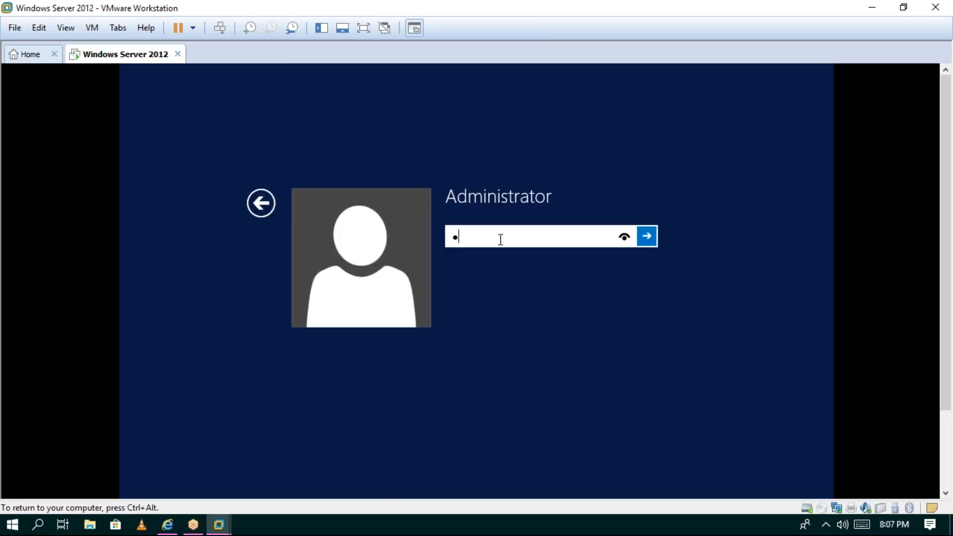
{"action": "key", "text": "Return"}
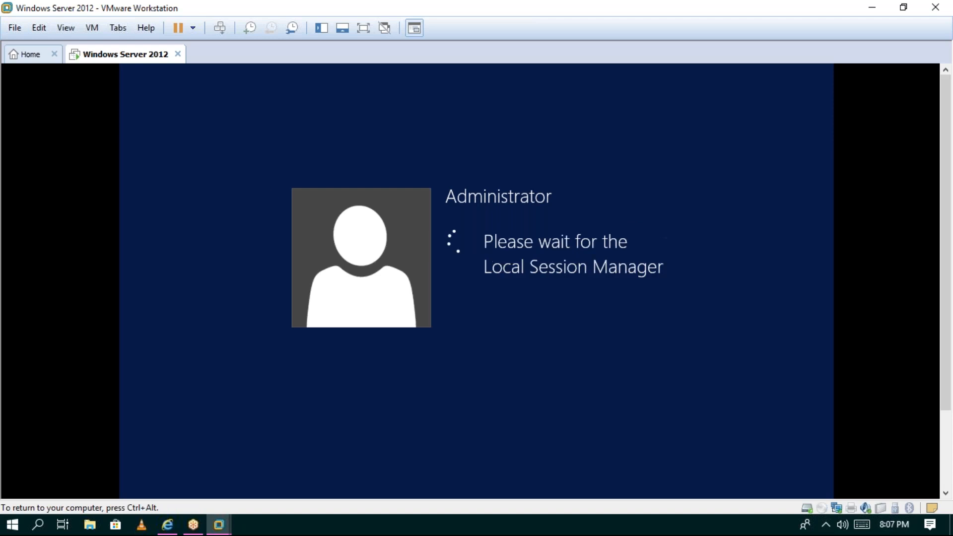
{"action": "key", "text": "ctrl+alt"}
- Switch the virtual machine view to full screen
{"action": "right_click", "coordinate": [103, 50]}
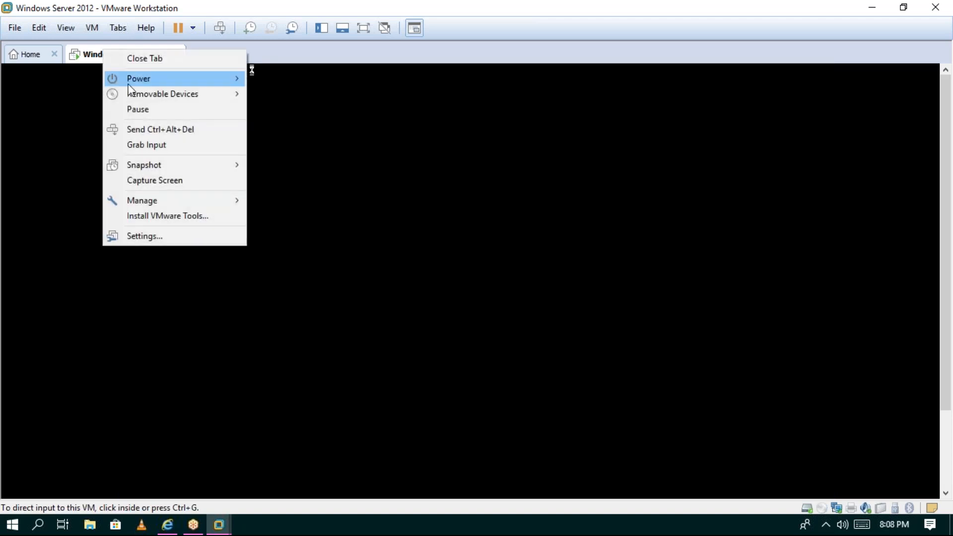
{"action": "left_click", "coordinate": [87, 29]}
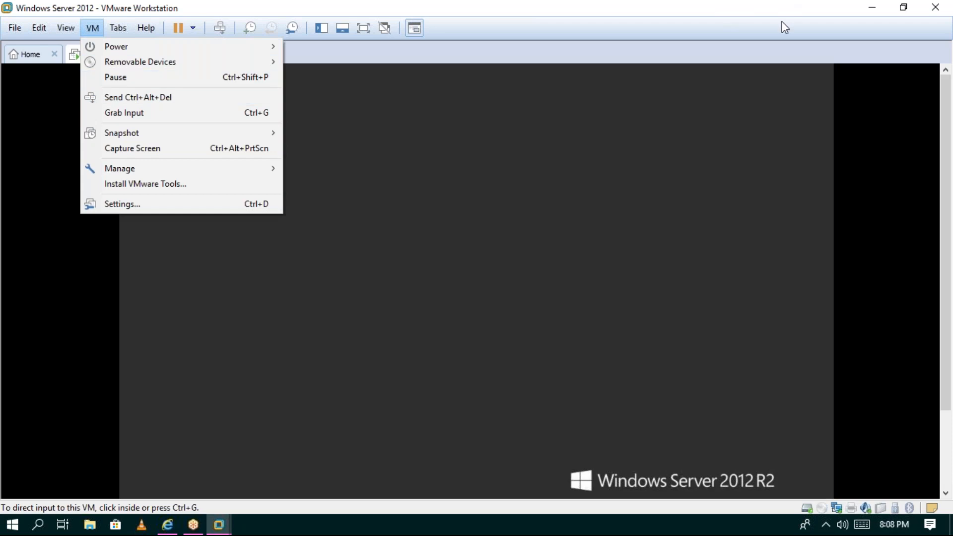
{"action": "left_click", "coordinate": [783, 26]}
{"action": "left_click", "coordinate": [99, 28]}
{"action": "mouse_move", "coordinate": [76, 34]}
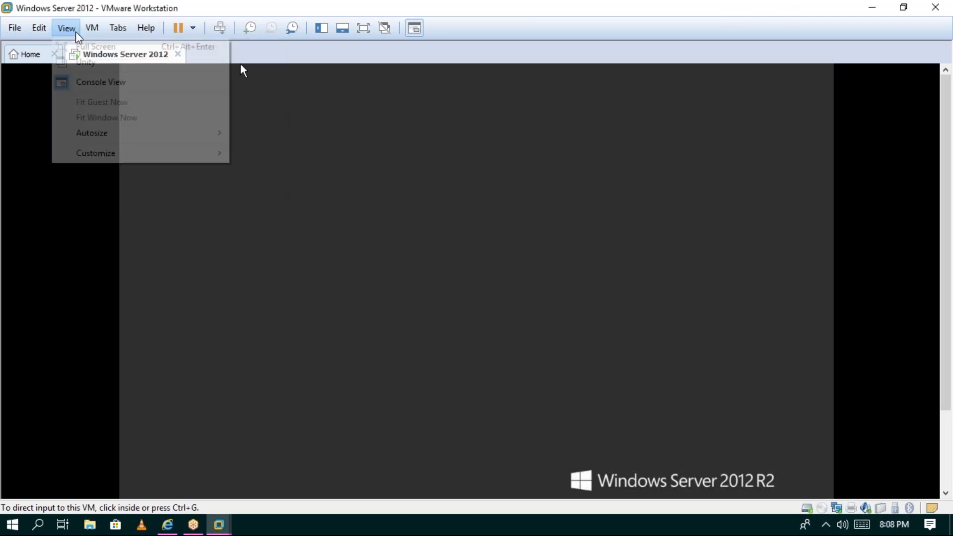
{"action": "left_click", "coordinate": [78, 47]}
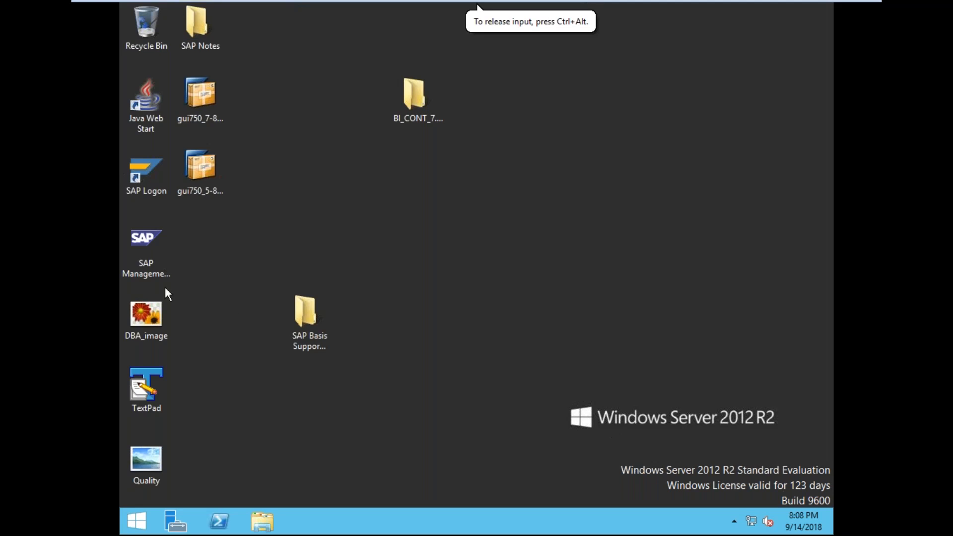
- Launch SAP Management Console from its desktop icon and dismiss the password expiry notice
{"action": "double_click", "coordinate": [153, 258]}
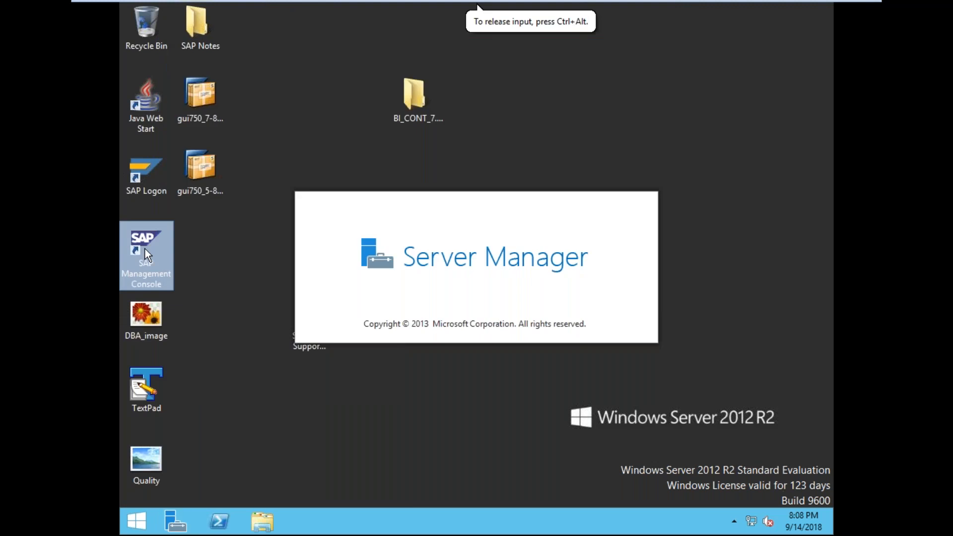
{"action": "double_click", "coordinate": [145, 250]}
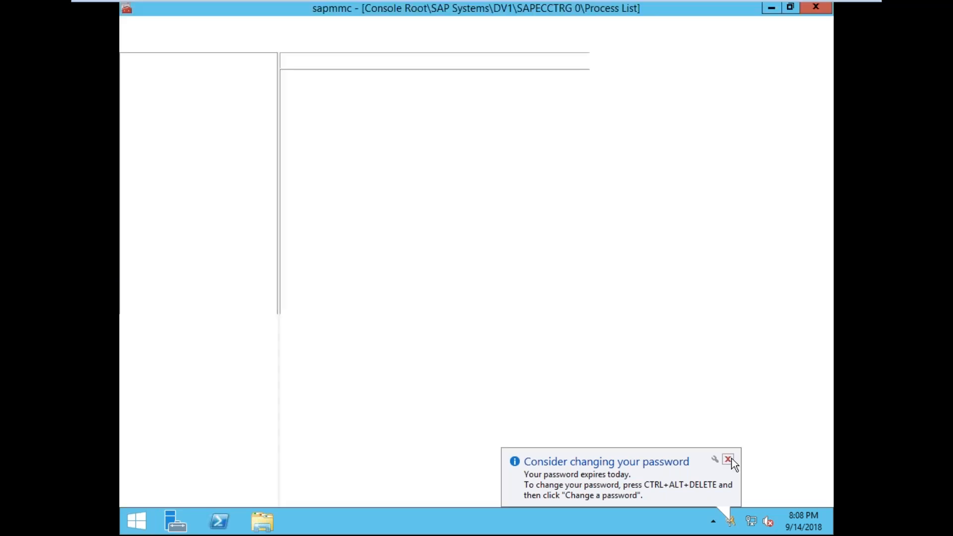
{"action": "left_click", "coordinate": [732, 459]}
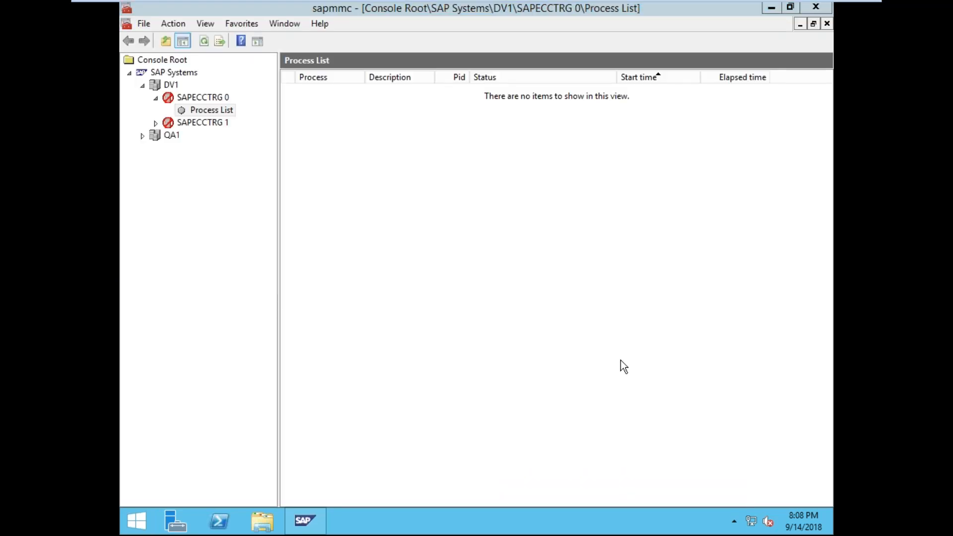
- Start DV1 from its context menu, authenticate with the administrator password, then minimize the console
{"action": "right_click", "coordinate": [170, 86]}
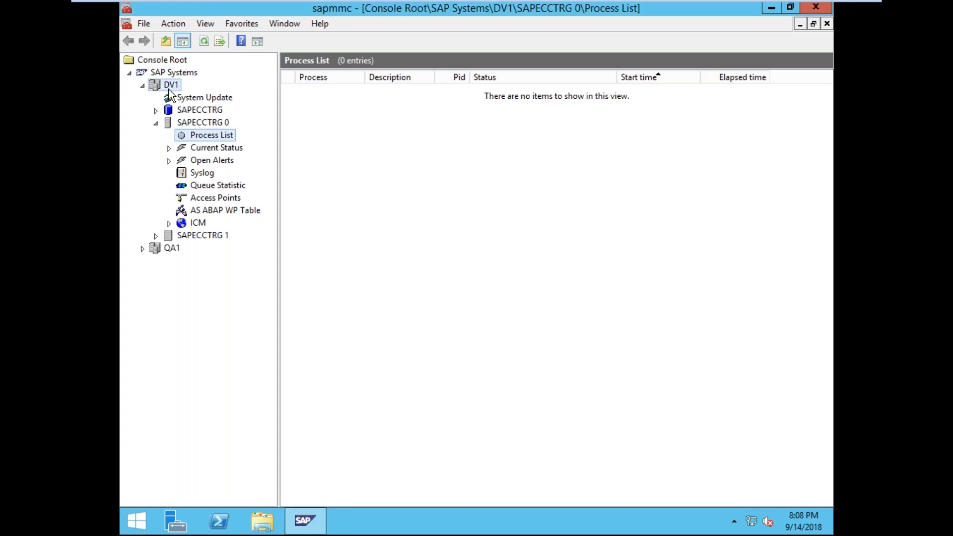
{"action": "left_click", "coordinate": [199, 99]}
{"action": "left_click", "coordinate": [416, 293]}
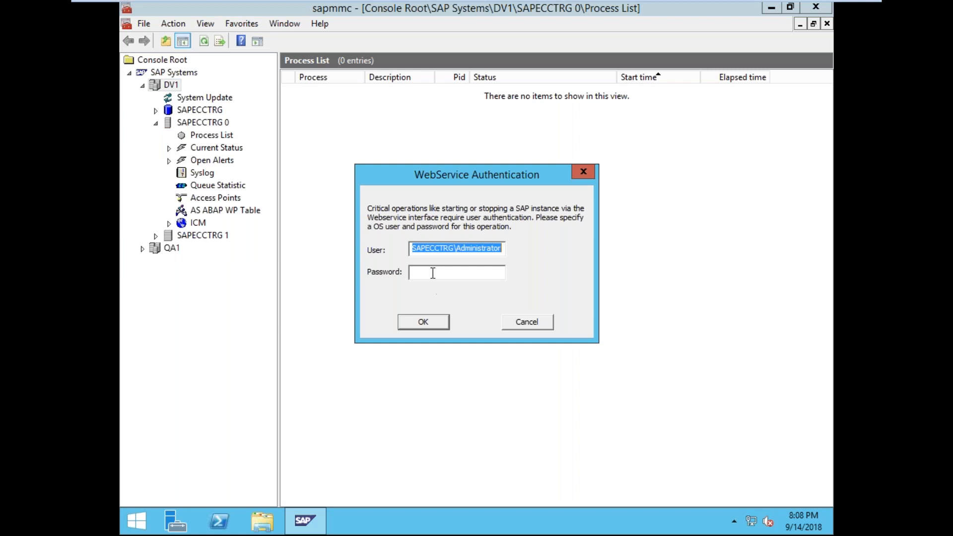
{"action": "left_click", "coordinate": [432, 273]}
{"action": "type", "text": "********"}
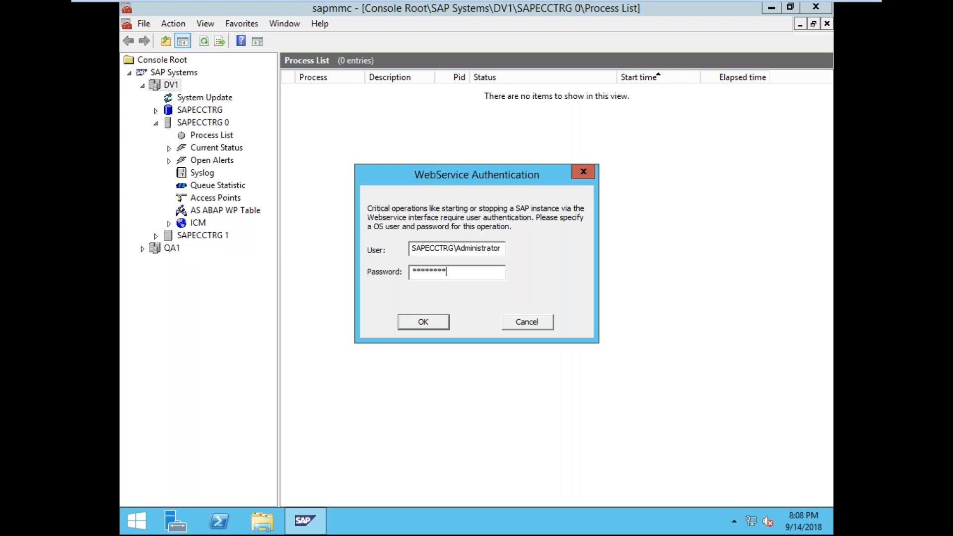
{"action": "key", "text": "Return"}
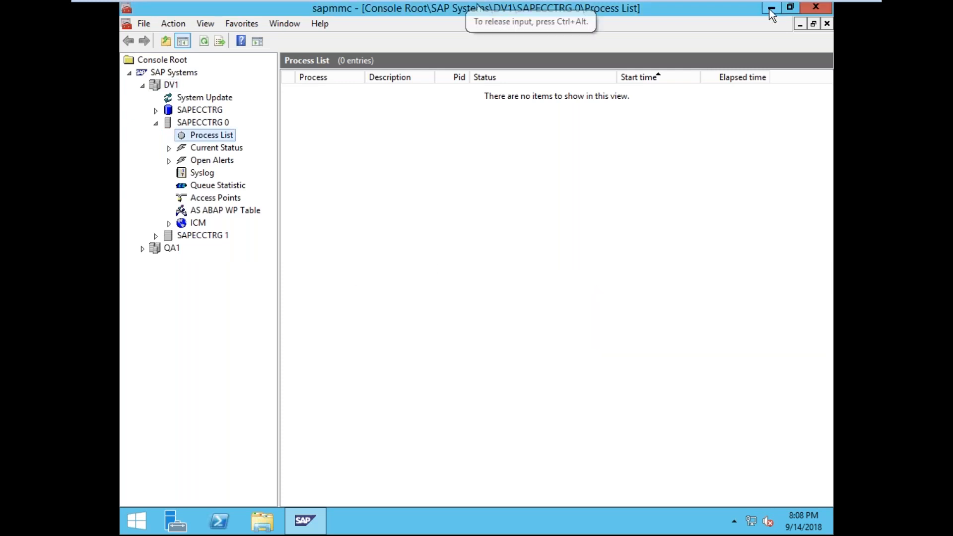
{"action": "left_click", "coordinate": [771, 8]}
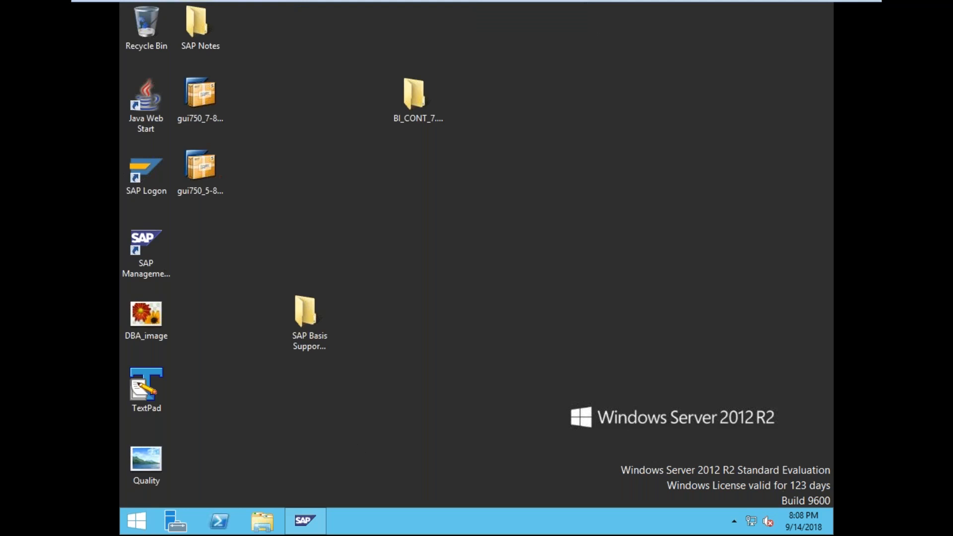
- Repeatedly restore the console from the taskbar to watch the DV1 process list start up
{"action": "left_click", "coordinate": [318, 527]}
{"action": "left_click", "coordinate": [318, 525]}
{"action": "left_click", "coordinate": [317, 526]}
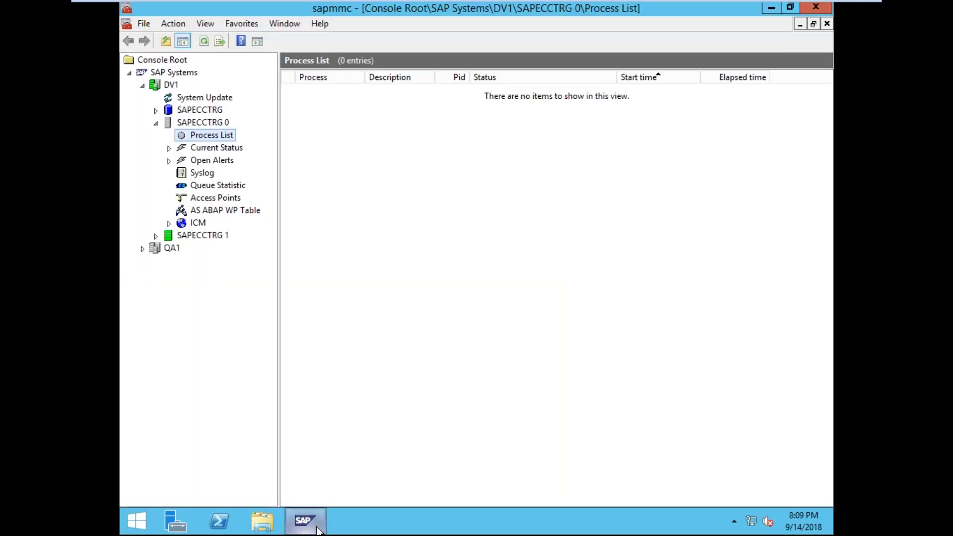
{"action": "left_click", "coordinate": [319, 528]}
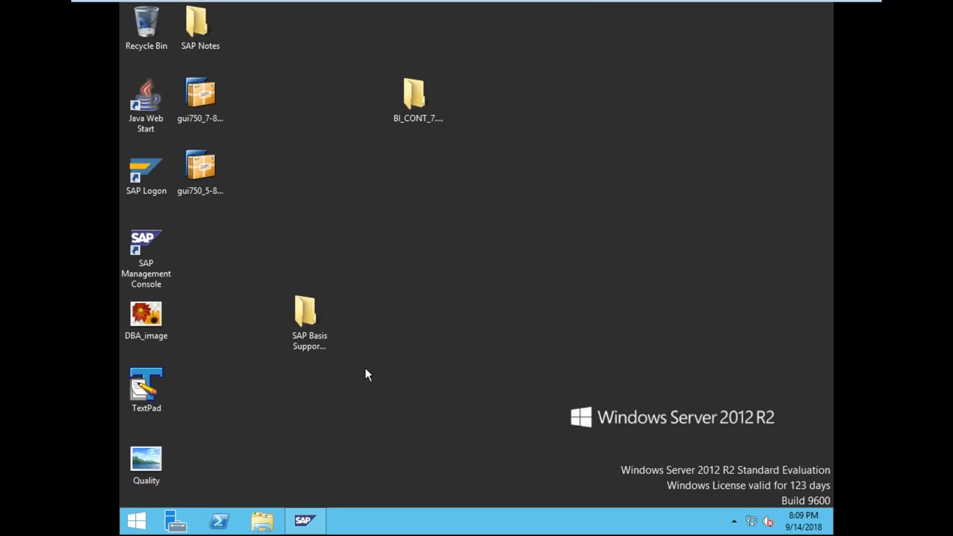
{"action": "left_click", "coordinate": [316, 528]}
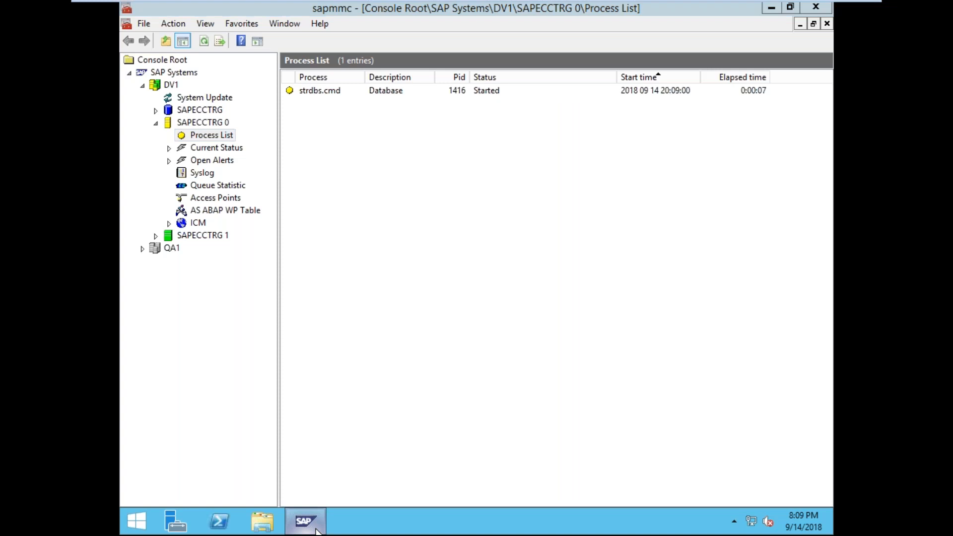
{"action": "left_click", "coordinate": [315, 529]}
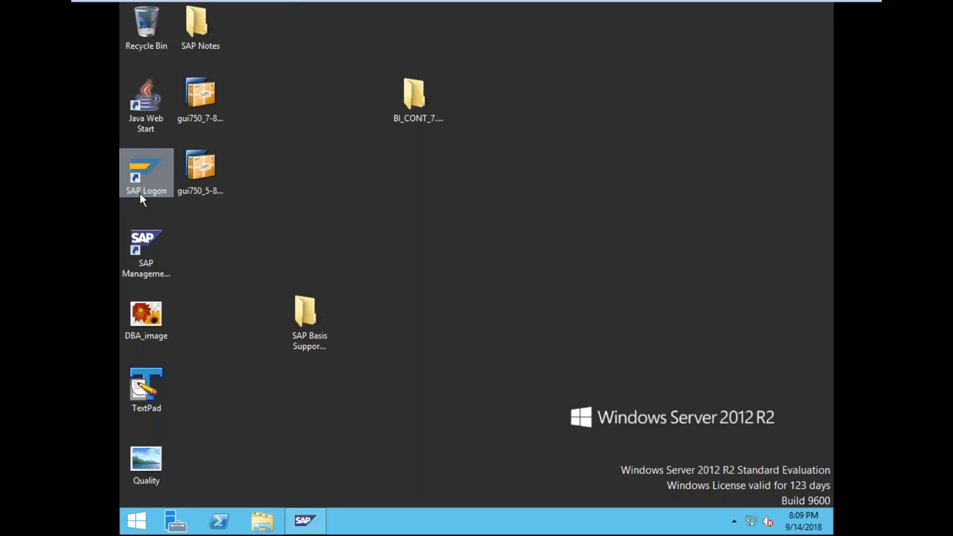
{"action": "left_click", "coordinate": [308, 520]}
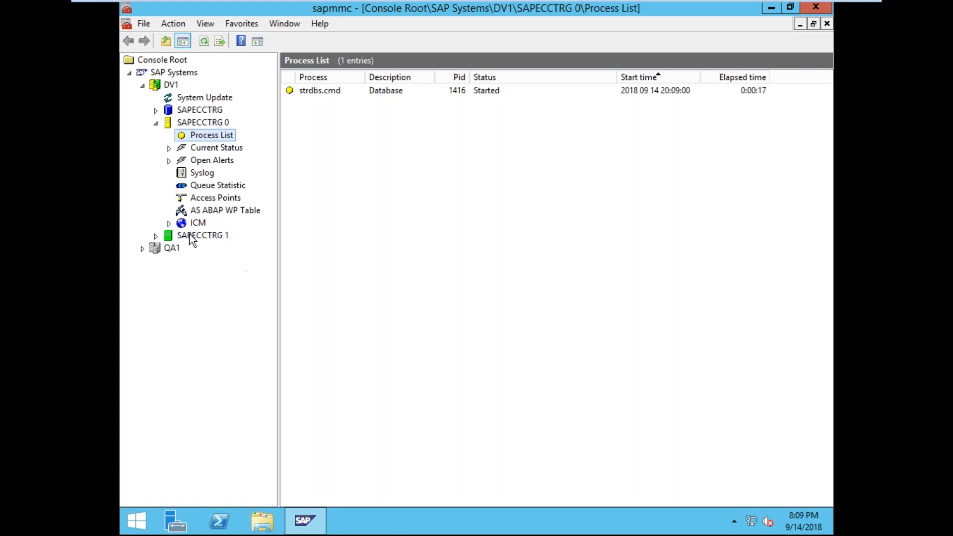
- Expand the SAPECCTRG 1 instance and minimize the console
{"action": "left_click", "coordinate": [154, 236]}
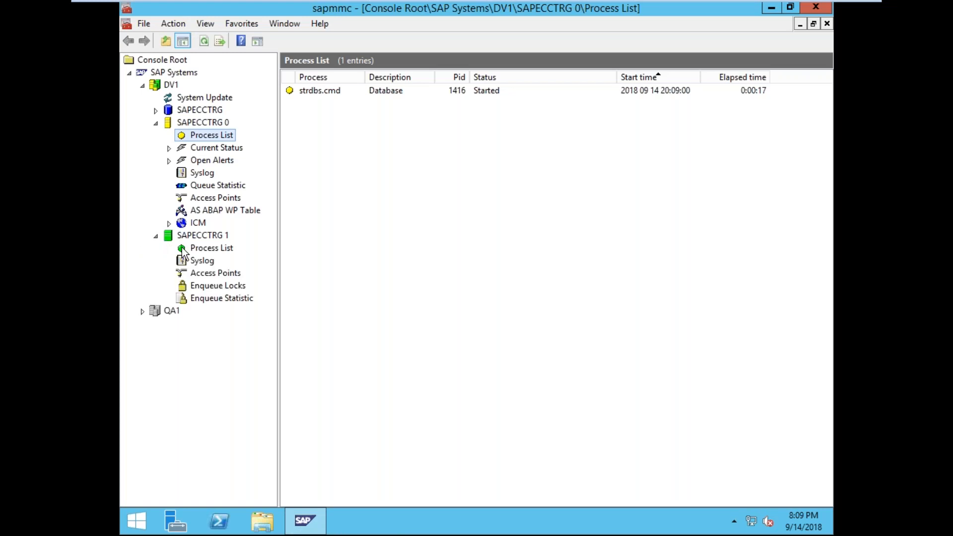
{"action": "mouse_move", "coordinate": [300, 520]}
{"action": "left_click", "coordinate": [306, 520]}
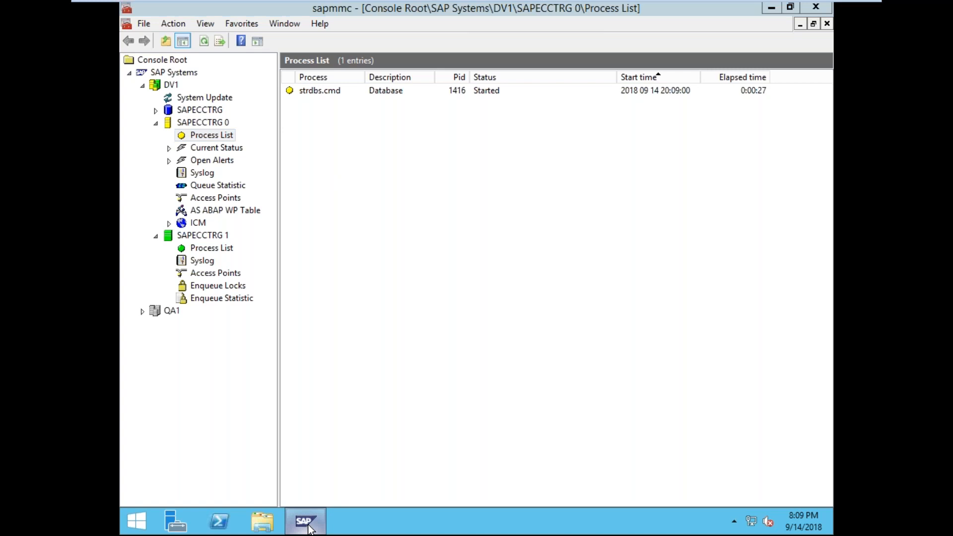
- Show the desktop and open Task Manager from the taskbar menu
{"action": "right_click", "coordinate": [467, 517]}
{"action": "left_click", "coordinate": [519, 461]}
{"action": "right_click", "coordinate": [449, 526]}
{"action": "left_click", "coordinate": [479, 489]}
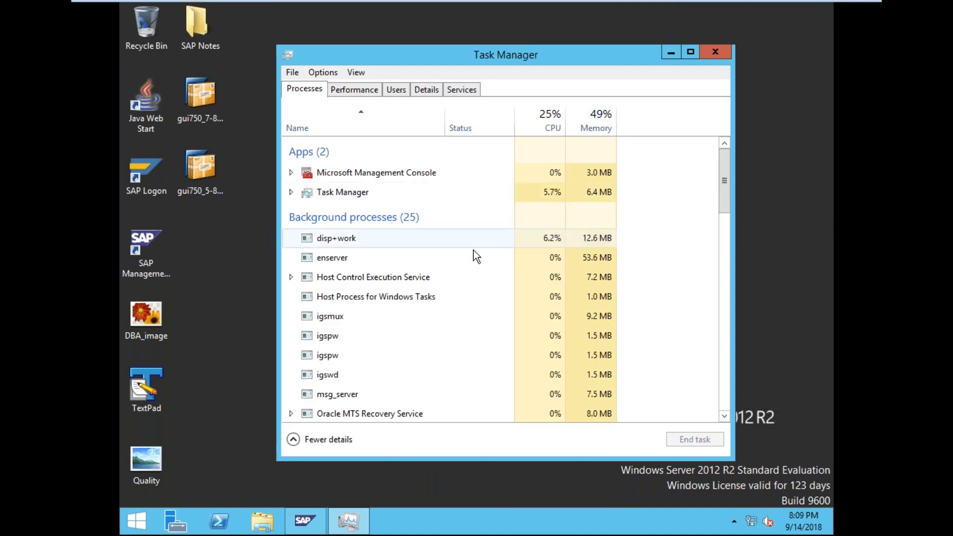
- Scroll Task Manager's Processes list down to the Oracle RDBMS Kernel Executable entries
{"action": "left_click_drag", "start_coordinate": [728, 189], "coordinate": [672, 275]}
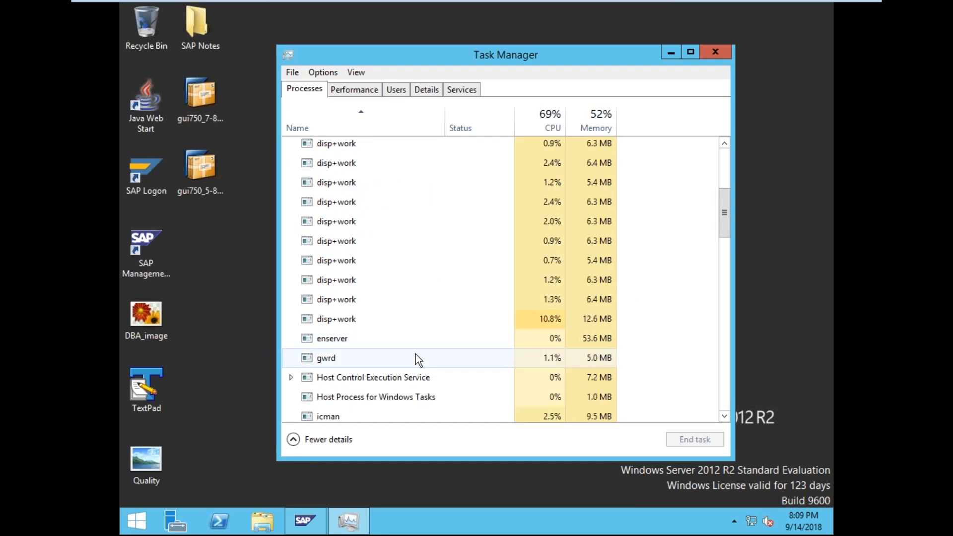
{"action": "scroll", "coordinate": [416, 353], "scroll_direction": "up", "scroll_amount": 2}
{"action": "left_click", "coordinate": [298, 520]}
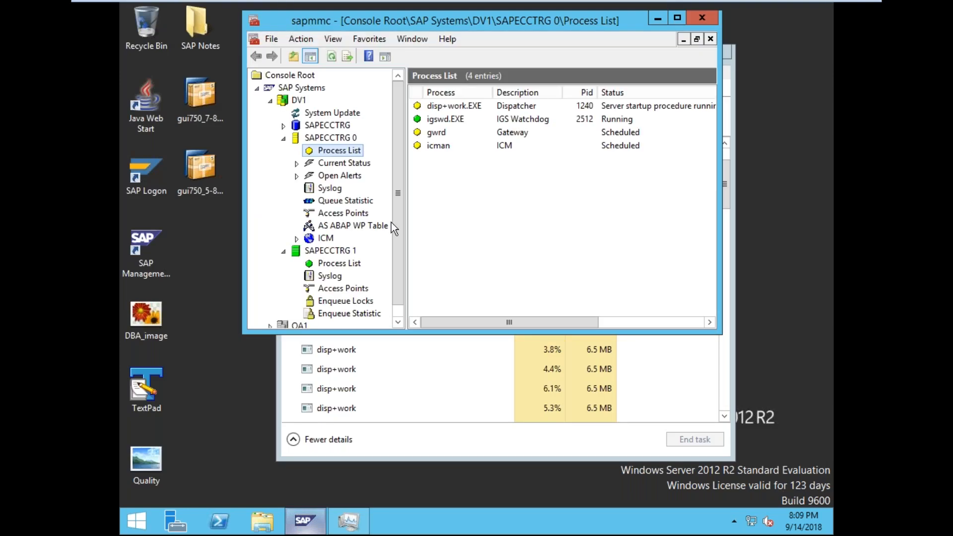
{"action": "left_click", "coordinate": [729, 202]}
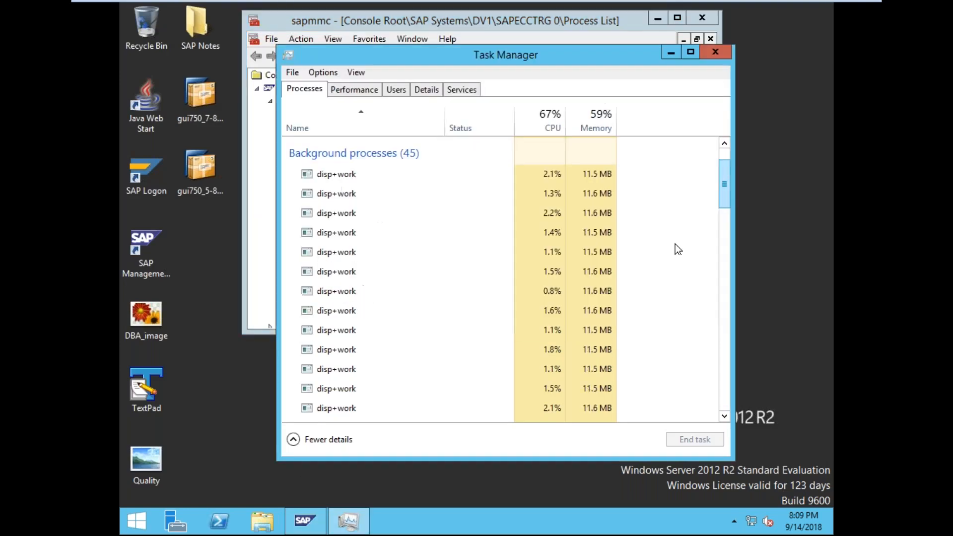
{"action": "scroll", "coordinate": [657, 255], "scroll_direction": "down", "scroll_amount": 2}
{"action": "scroll", "coordinate": [657, 255], "scroll_direction": "down", "scroll_amount": 1}
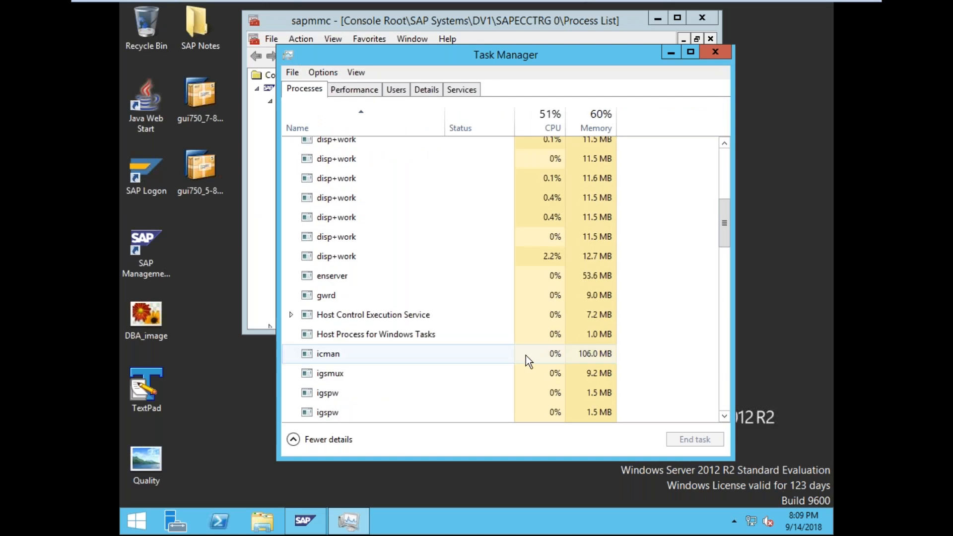
{"action": "scroll", "coordinate": [404, 346], "scroll_direction": "down", "scroll_amount": 2}
{"action": "scroll", "coordinate": [404, 346], "scroll_direction": "down", "scroll_amount": 2}
- Expand both Oracle kernel processes to reveal OracleServiceDV1 and OracleServiceQA1, then close Task Manager
{"action": "left_click", "coordinate": [289, 342]}
{"action": "left_click", "coordinate": [291, 343]}
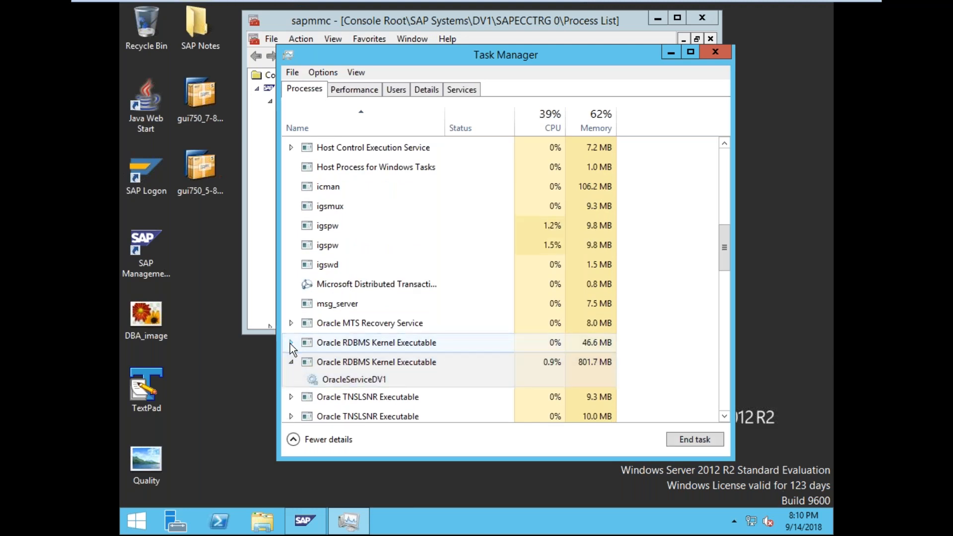
{"action": "left_click", "coordinate": [290, 343]}
{"action": "left_click", "coordinate": [292, 344]}
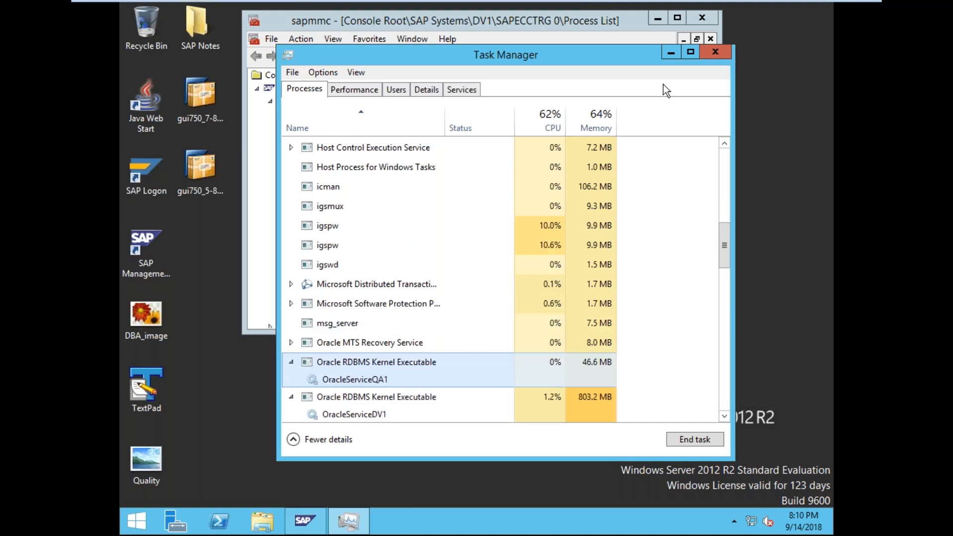
{"action": "left_click", "coordinate": [715, 52]}
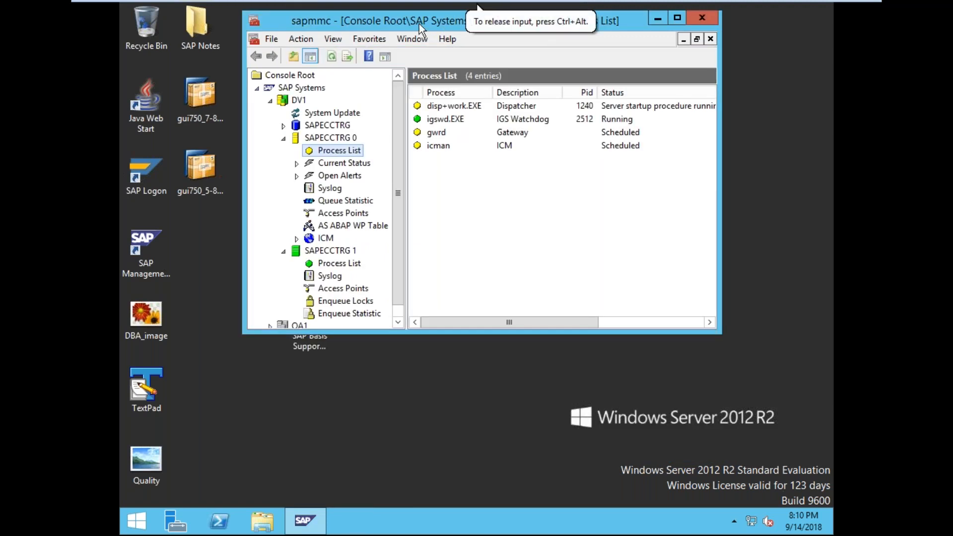
- Show SAPECCTRG 0's AS ABAP WP Table in a maximized console and widen its Type column
{"action": "left_click_drag", "start_coordinate": [424, 16], "coordinate": [422, 44]}
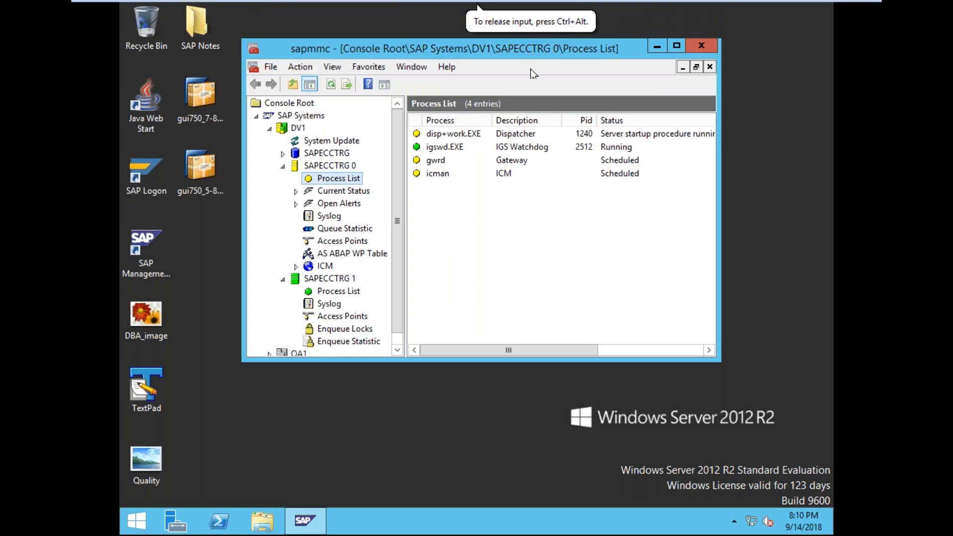
{"action": "left_click_drag", "start_coordinate": [552, 352], "coordinate": [418, 323]}
{"action": "left_click", "coordinate": [357, 253]}
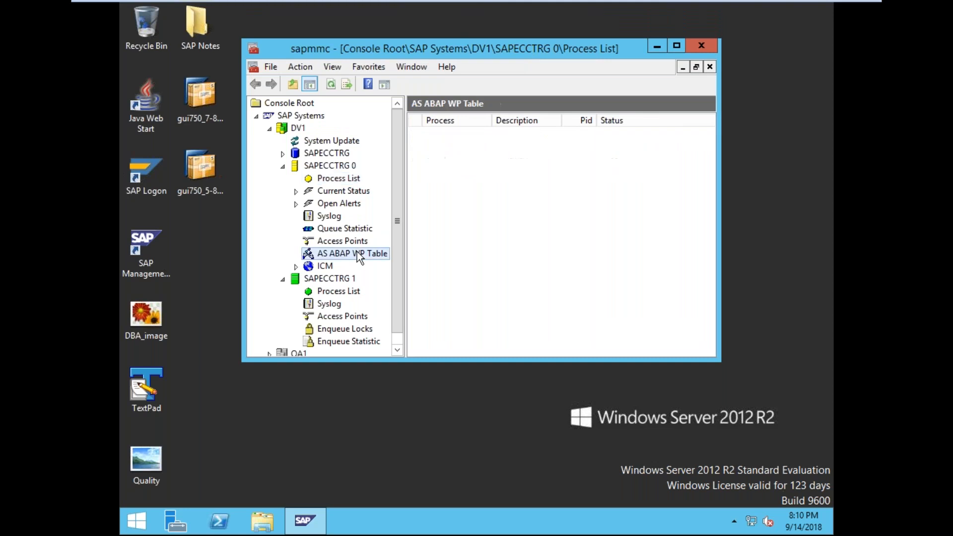
{"action": "left_click", "coordinate": [676, 44]}
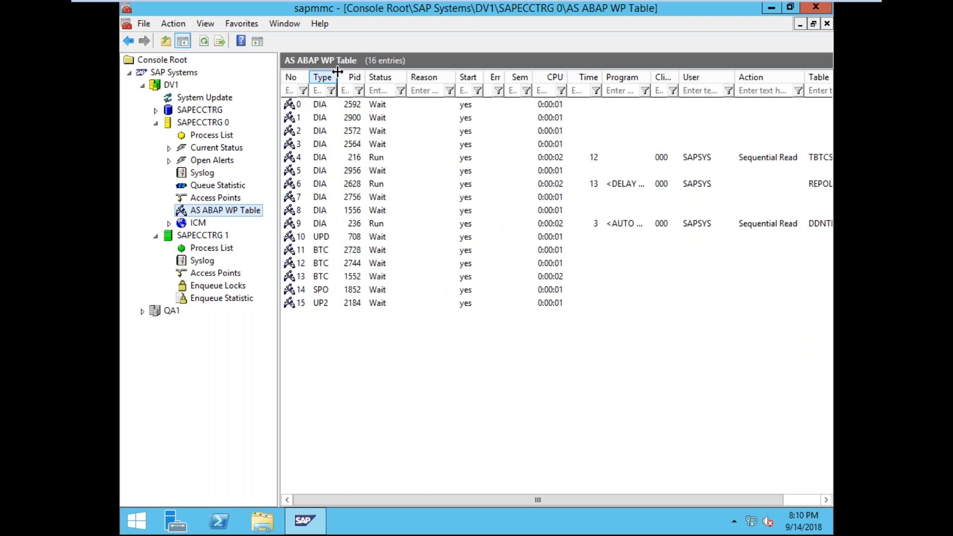
{"action": "left_click_drag", "start_coordinate": [336, 72], "coordinate": [416, 76]}
- Visit the Start Apps screen, return to the desktop, and set the blank browser window aside
{"action": "left_click", "coordinate": [131, 531]}
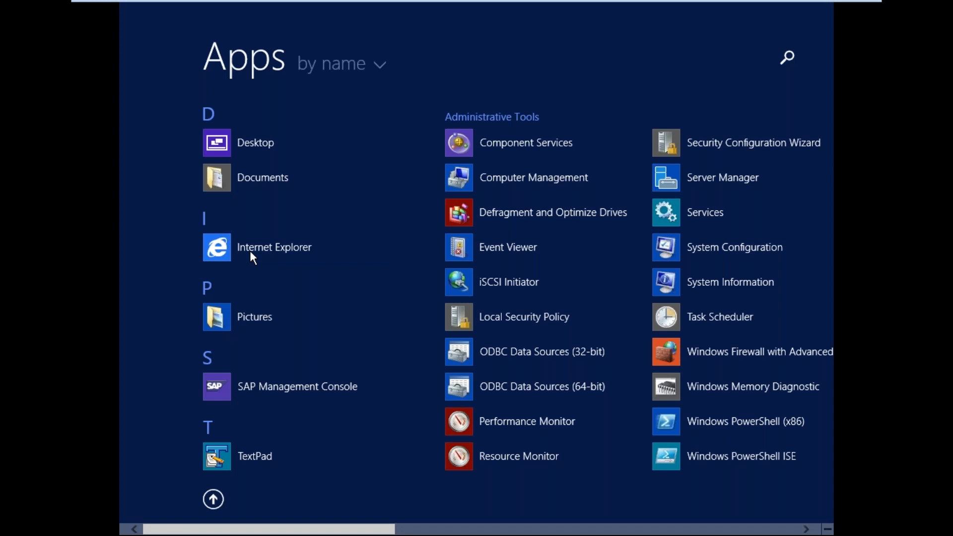
{"action": "key", "text": "Escape"}
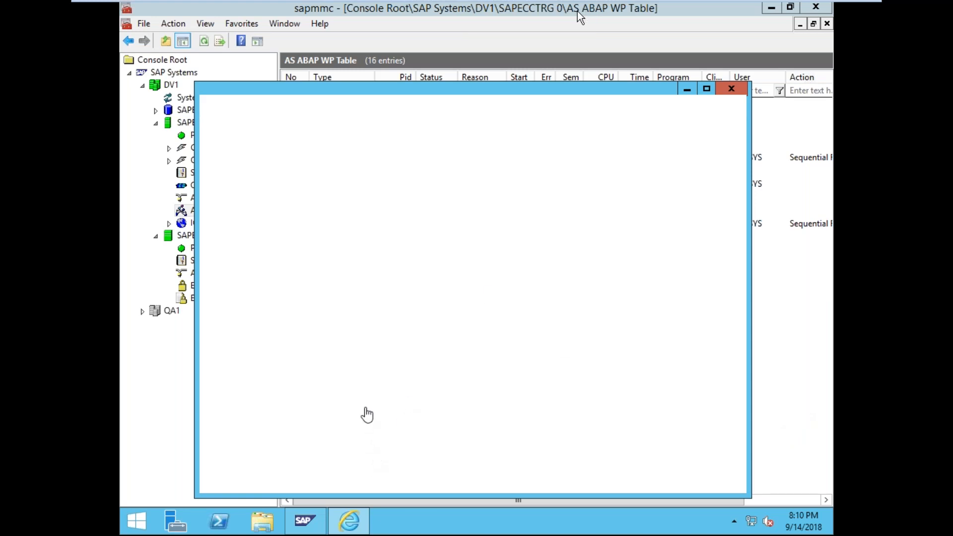
{"action": "mouse_move", "coordinate": [351, 522]}
{"action": "left_click", "coordinate": [352, 525]}
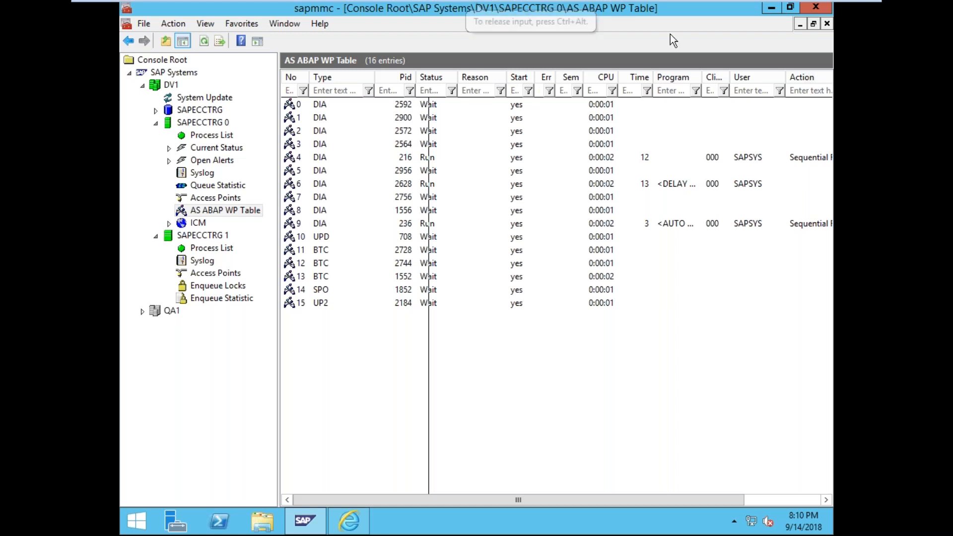
- Exit VMware full screen and open Internet Explorer inside the virtual machine
{"action": "mouse_move", "coordinate": [480, 6]}
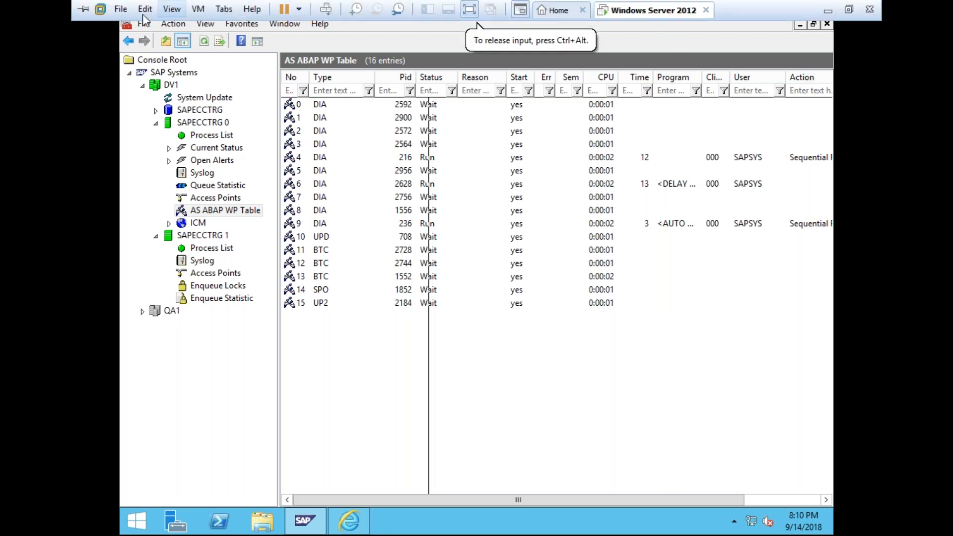
{"action": "left_click", "coordinate": [470, 9]}
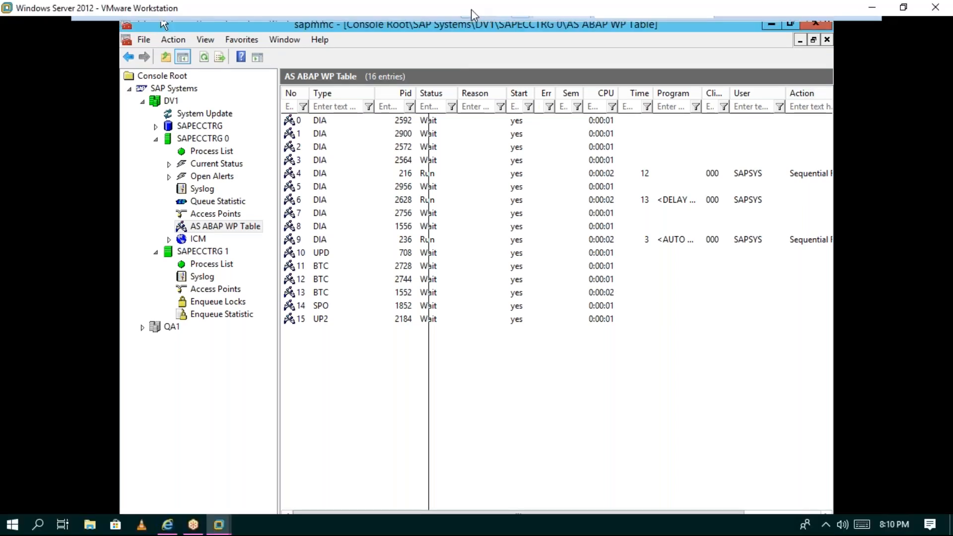
{"action": "left_click", "coordinate": [302, 453]}
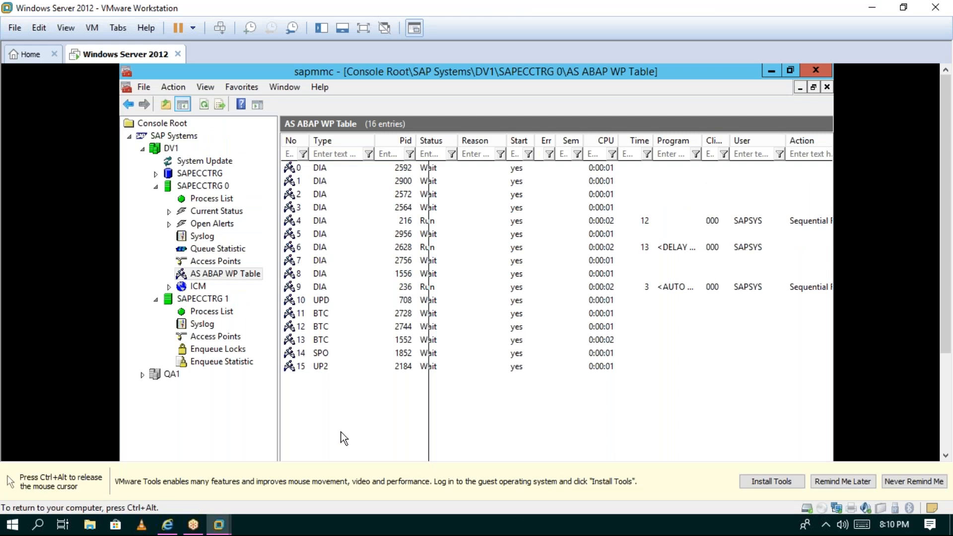
{"action": "scroll", "coordinate": [344, 438], "scroll_direction": "right", "scroll_amount": 3}
{"action": "key", "text": "ctrl+alt"}
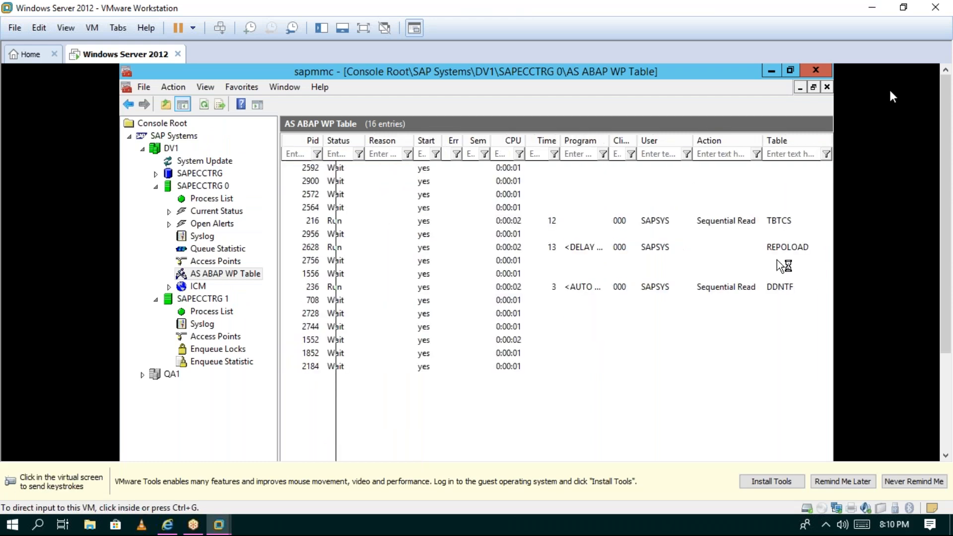
{"action": "left_click_drag", "start_coordinate": [945, 243], "coordinate": [945, 342]}
{"action": "left_click", "coordinate": [349, 448]}
{"action": "key", "text": "ctrl+alt"}
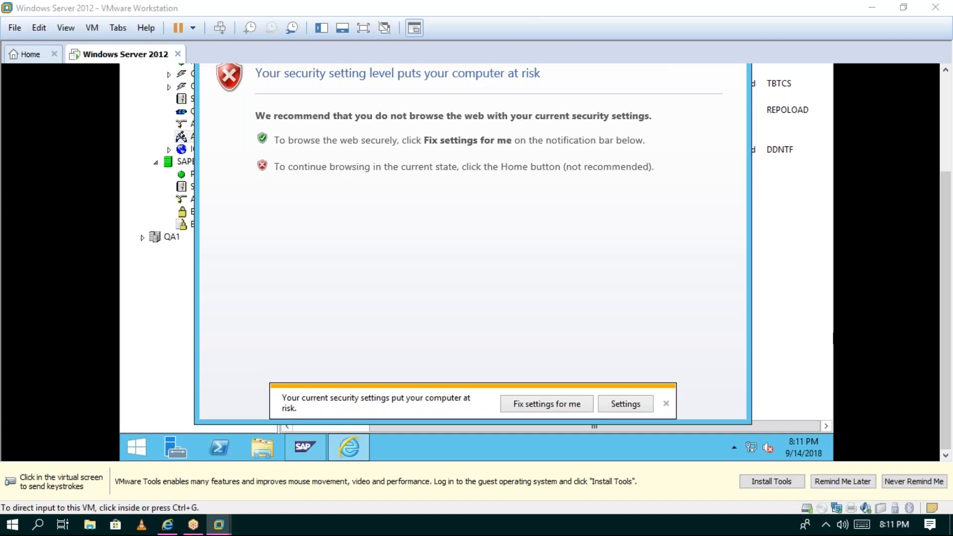
- Move the Internet Explorer window up and right and begin typing the blog address
{"action": "left_click", "coordinate": [615, 308]}
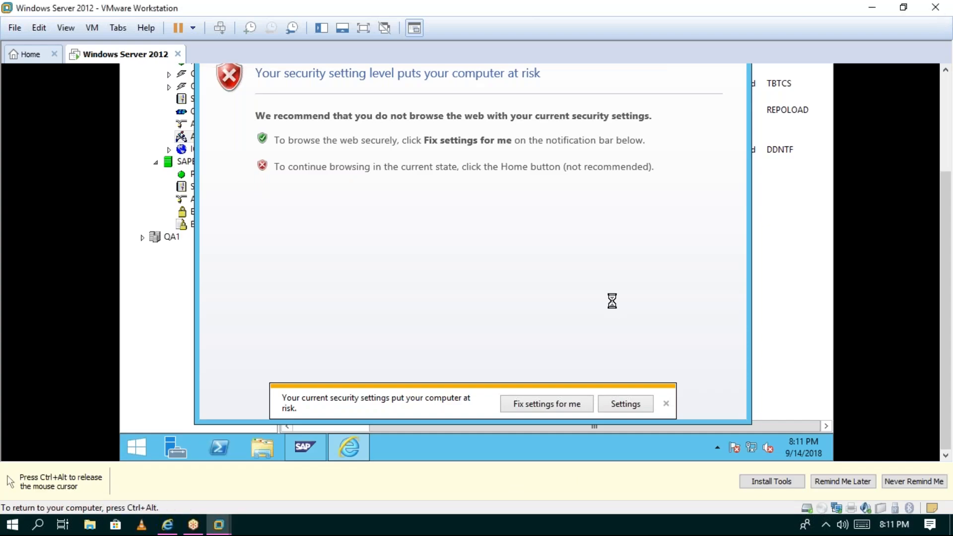
{"action": "key", "text": "ctrl+alt"}
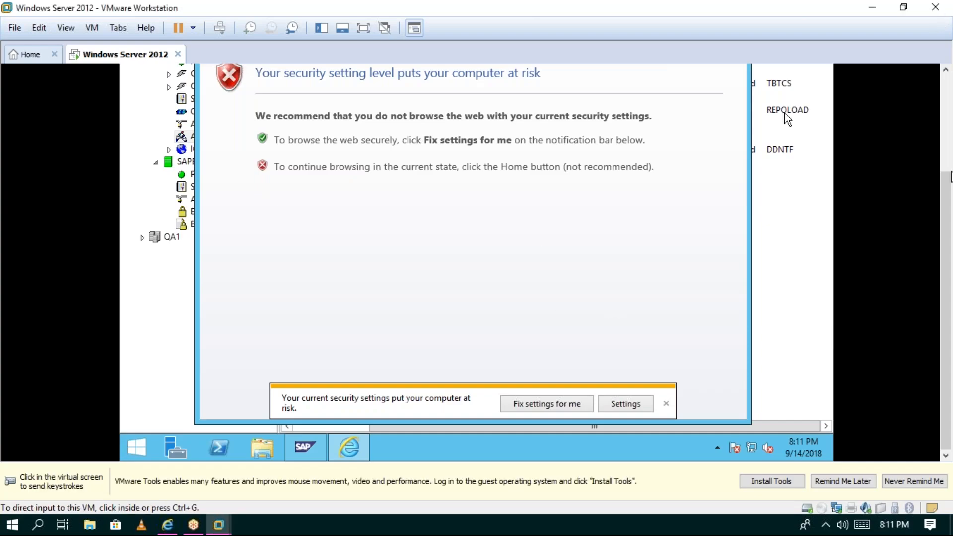
{"action": "left_click", "coordinate": [812, 41]}
{"action": "left_click", "coordinate": [787, 119]}
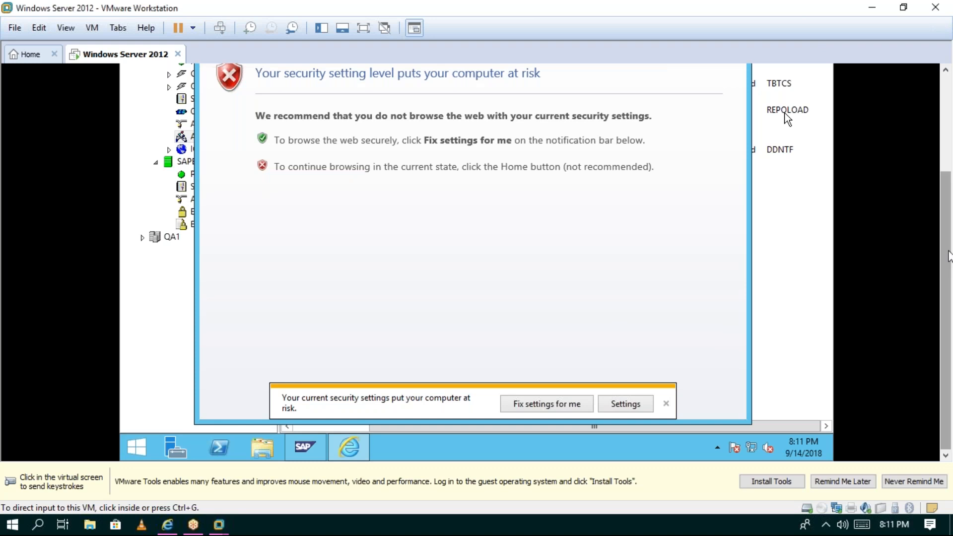
{"action": "left_click_drag", "start_coordinate": [475, 160], "coordinate": [669, 139]}
{"action": "type", "text": "ht"}
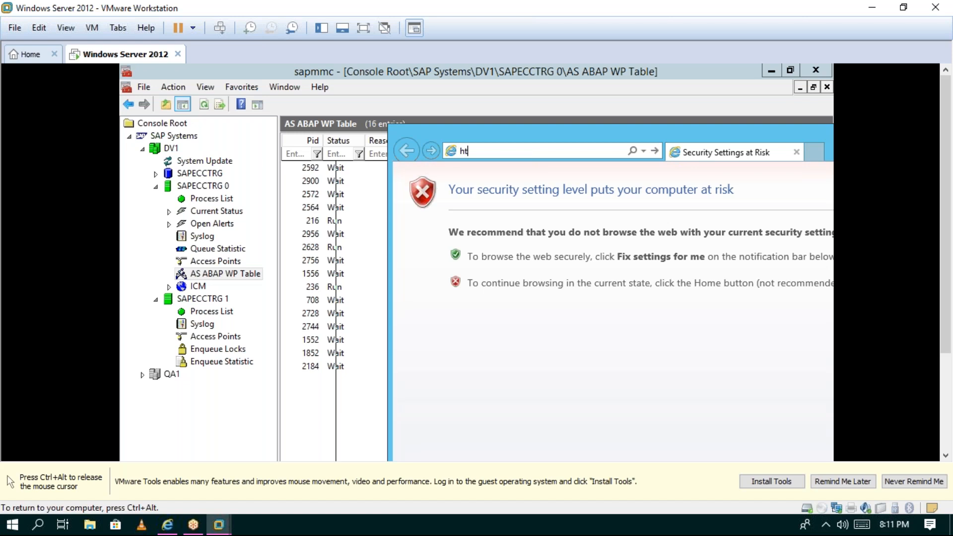
{"action": "type", "text": "tps"}
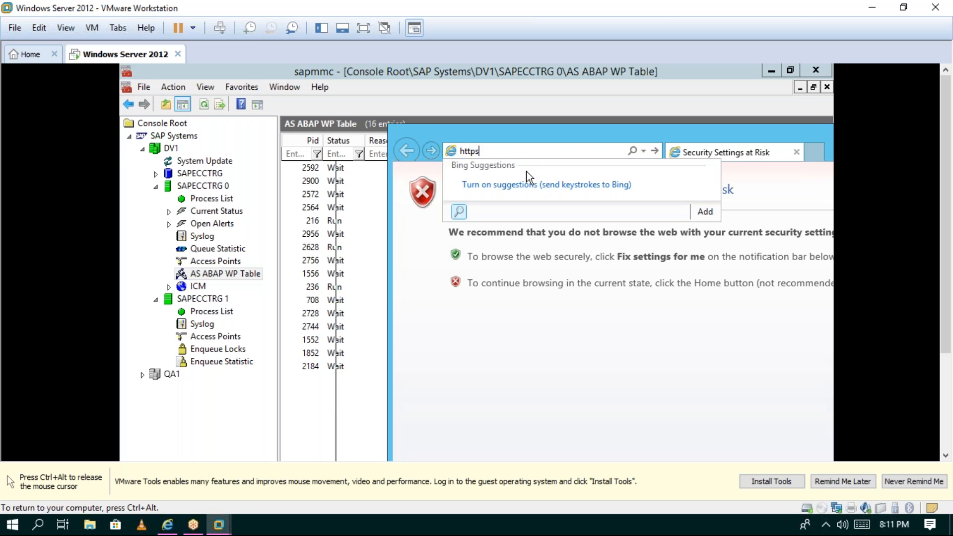
{"action": "type", "text": "://blog."}
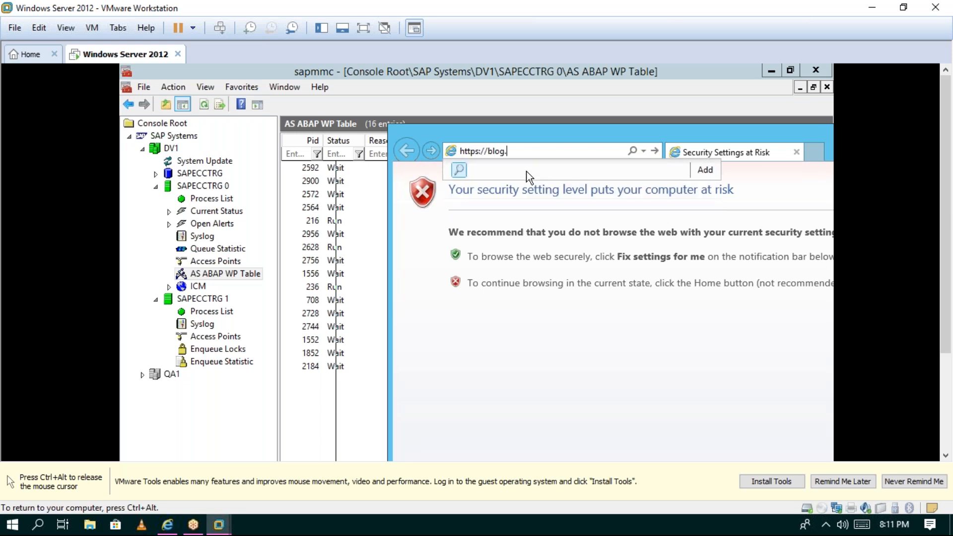
{"action": "key", "text": "BackSpace"}
{"action": "type", "text": "s.sap.com/2012/08/13/sa"}
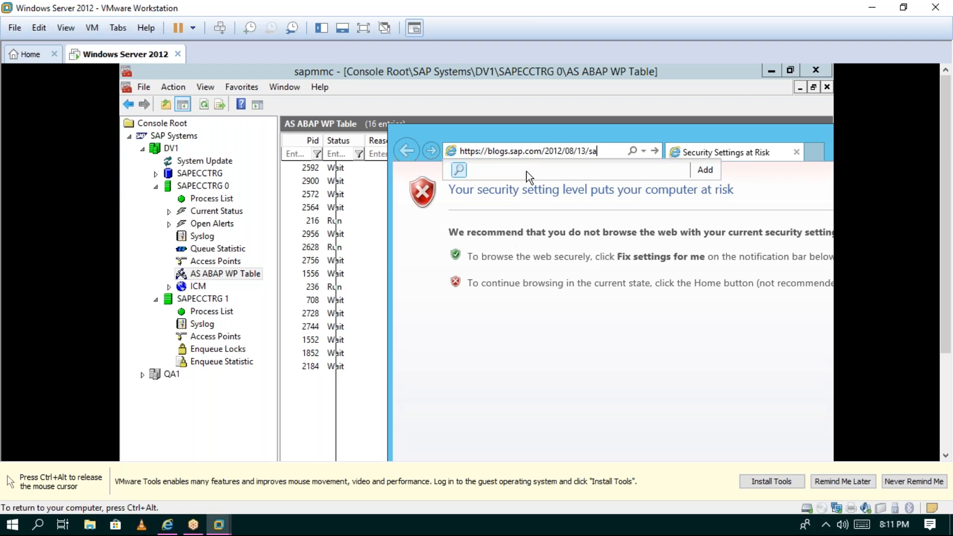
{"action": "type", "text": "psprint-install/"}
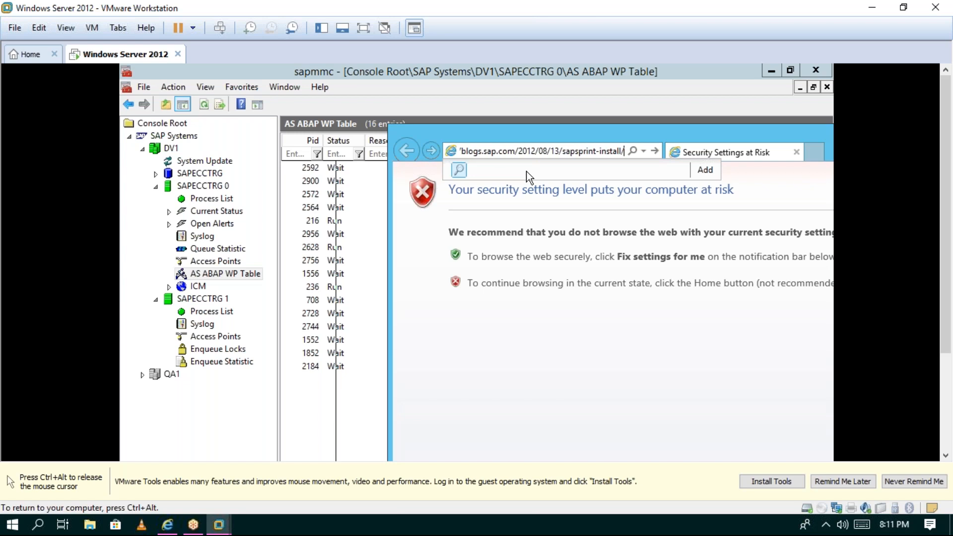
{"action": "key", "text": "Return"}
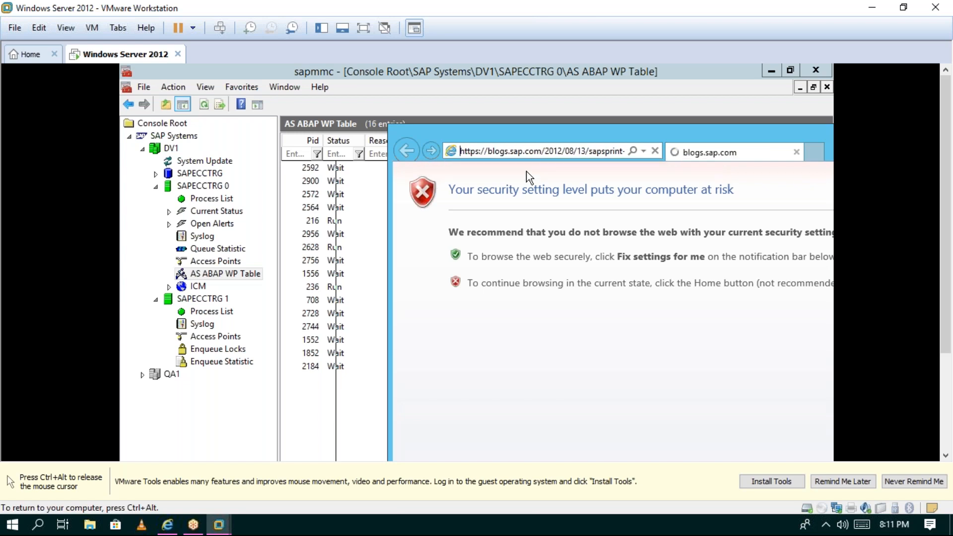
{"action": "left_click_drag", "start_coordinate": [549, 133], "coordinate": [370, 94]}
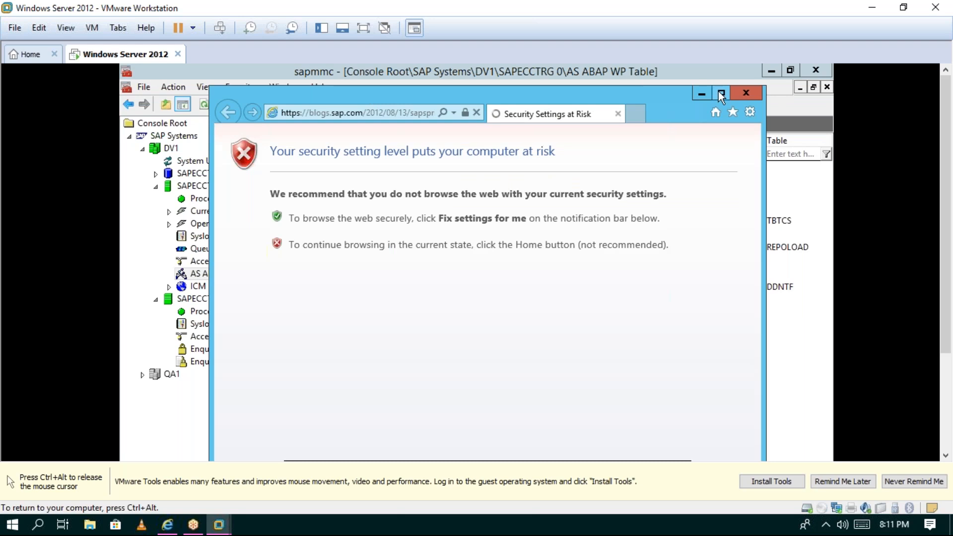
{"action": "key", "text": "ctrl+alt"}
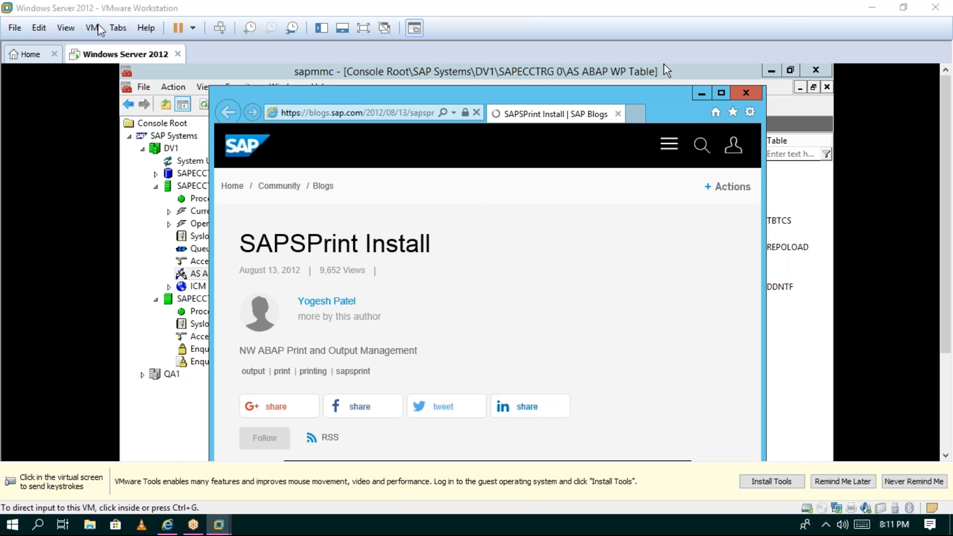
- Put the virtual machine back into full-screen view
{"action": "left_click", "coordinate": [66, 28]}
{"action": "left_click", "coordinate": [82, 45]}
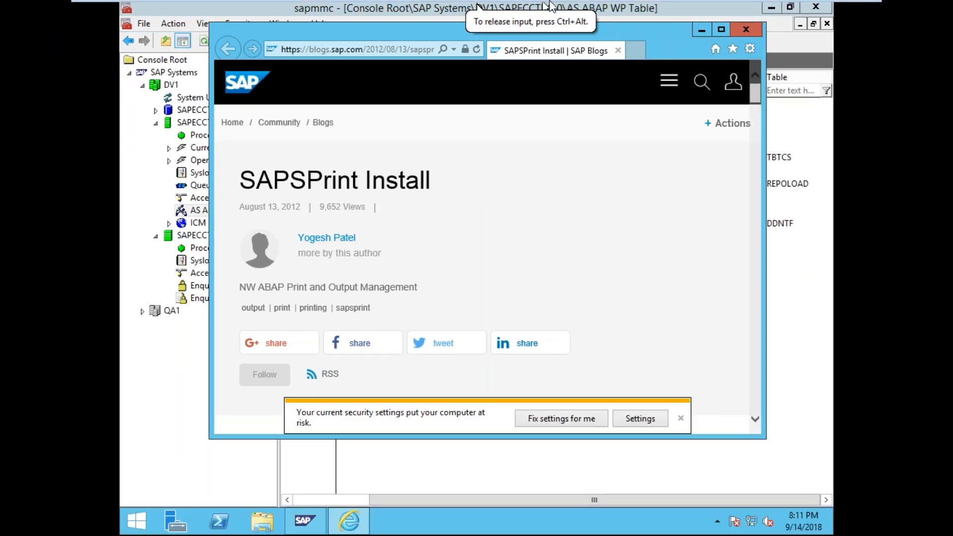
{"action": "mouse_move", "coordinate": [471, 11]}
{"action": "left_click", "coordinate": [470, 11]}
{"action": "left_click", "coordinate": [64, 28]}
{"action": "left_click", "coordinate": [87, 44]}
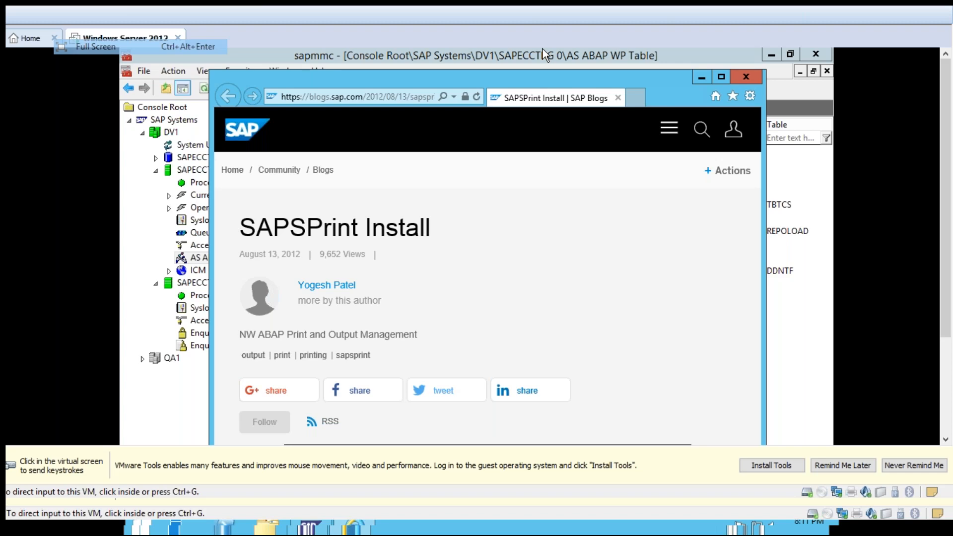
- Maximize Internet Explorer, close the security warning, and scroll down to the Purpose section
{"action": "left_click", "coordinate": [720, 30]}
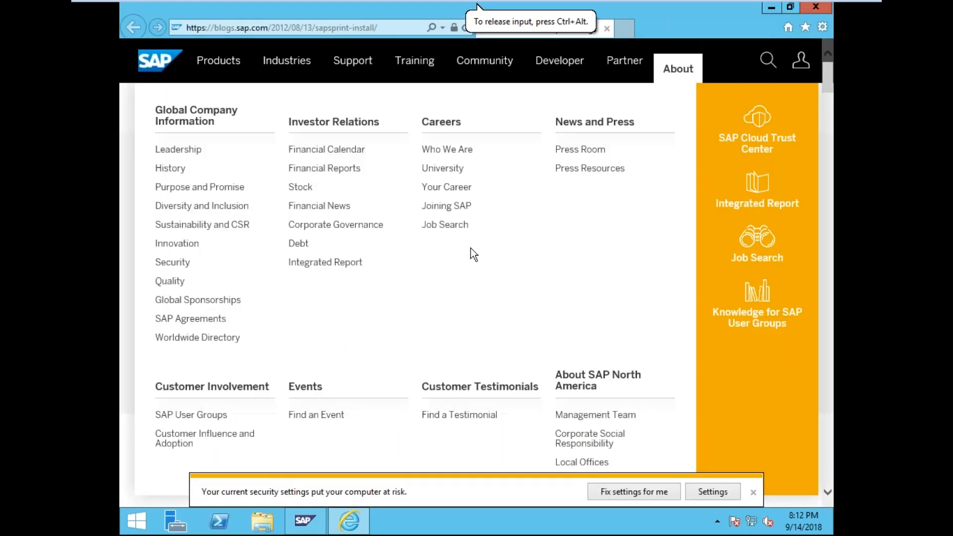
{"action": "left_click", "coordinate": [754, 493]}
{"action": "scroll", "coordinate": [250, 469], "scroll_direction": "down", "scroll_amount": 7}
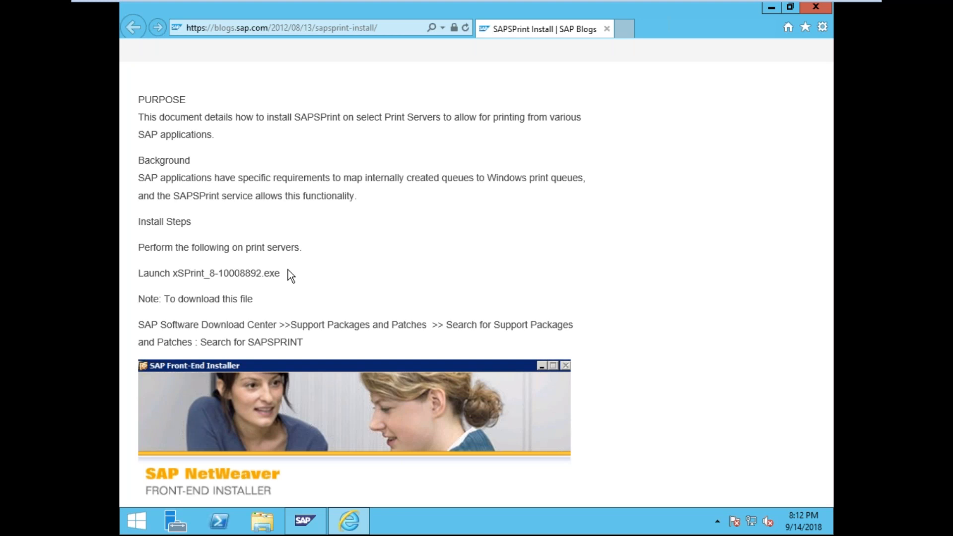
{"action": "scroll", "coordinate": [289, 269], "scroll_direction": "down", "scroll_amount": 1}
{"action": "scroll", "coordinate": [289, 274], "scroll_direction": "down", "scroll_amount": 5}
{"action": "scroll", "coordinate": [289, 275], "scroll_direction": "down", "scroll_amount": 4}
{"action": "scroll", "coordinate": [290, 276], "scroll_direction": "up", "scroll_amount": 15}
{"action": "scroll", "coordinate": [290, 276], "scroll_direction": "down", "scroll_amount": 3}
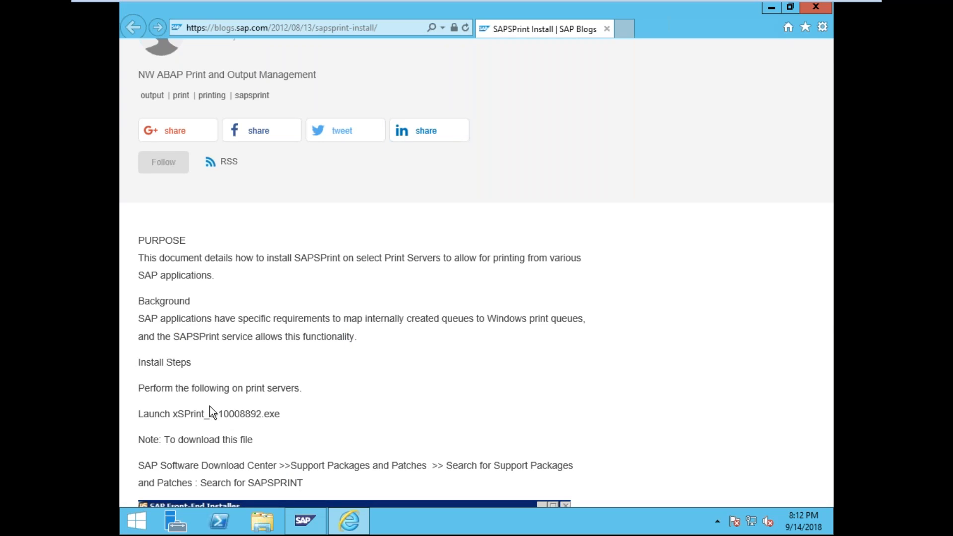
{"action": "scroll", "coordinate": [258, 369], "scroll_direction": "up", "scroll_amount": 3}
{"action": "scroll", "coordinate": [224, 336], "scroll_direction": "down", "scroll_amount": 3}
{"action": "left_click_drag", "start_coordinate": [158, 337], "coordinate": [213, 330]}
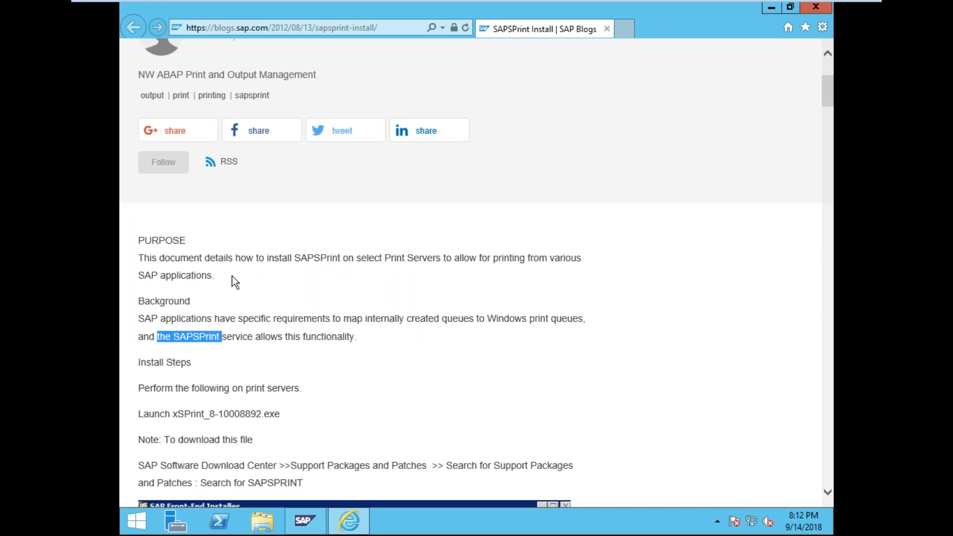
{"action": "left_click_drag", "start_coordinate": [267, 257], "coordinate": [373, 253]}
{"action": "left_click", "coordinate": [365, 279]}
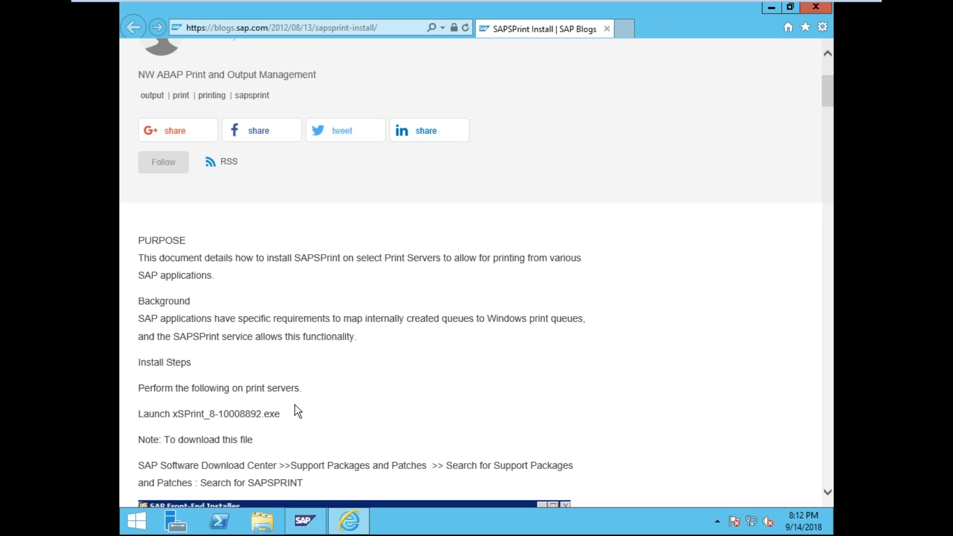
{"action": "scroll", "coordinate": [295, 404], "scroll_direction": "down", "scroll_amount": 2}
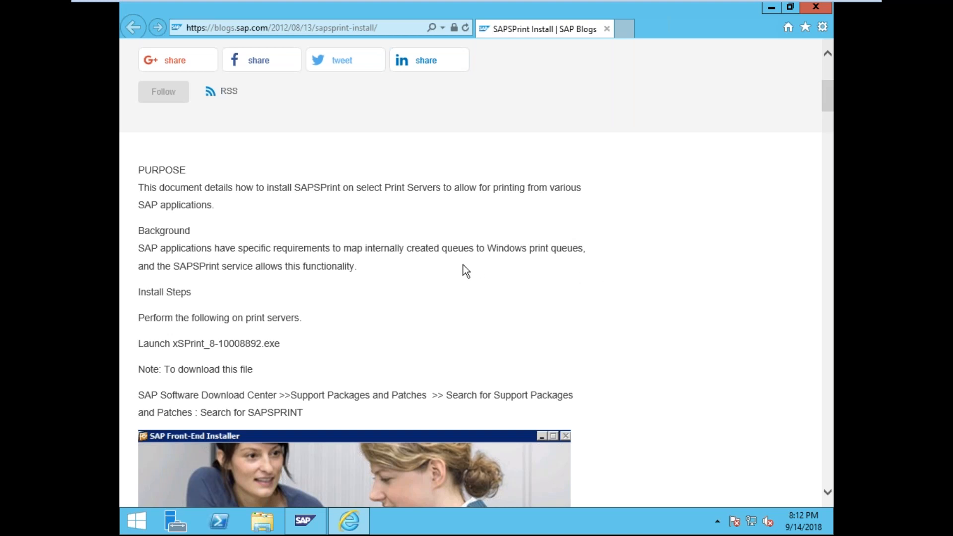
{"action": "left_click_drag", "start_coordinate": [204, 267], "coordinate": [335, 254]}
{"action": "left_click", "coordinate": [326, 268]}
{"action": "left_click_drag", "start_coordinate": [230, 276], "coordinate": [316, 273]}
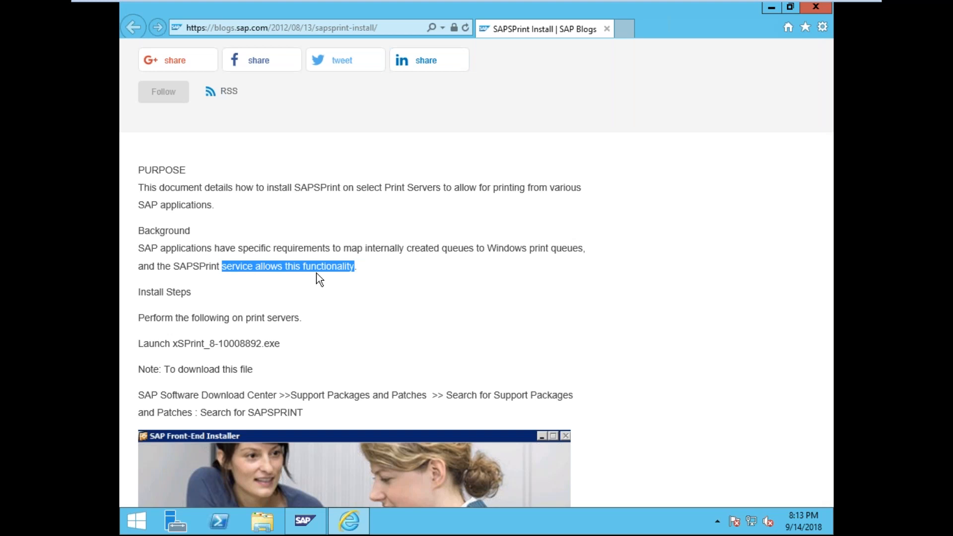
{"action": "scroll", "coordinate": [317, 273], "scroll_direction": "down", "scroll_amount": 3}
{"action": "double_click", "coordinate": [283, 255]}
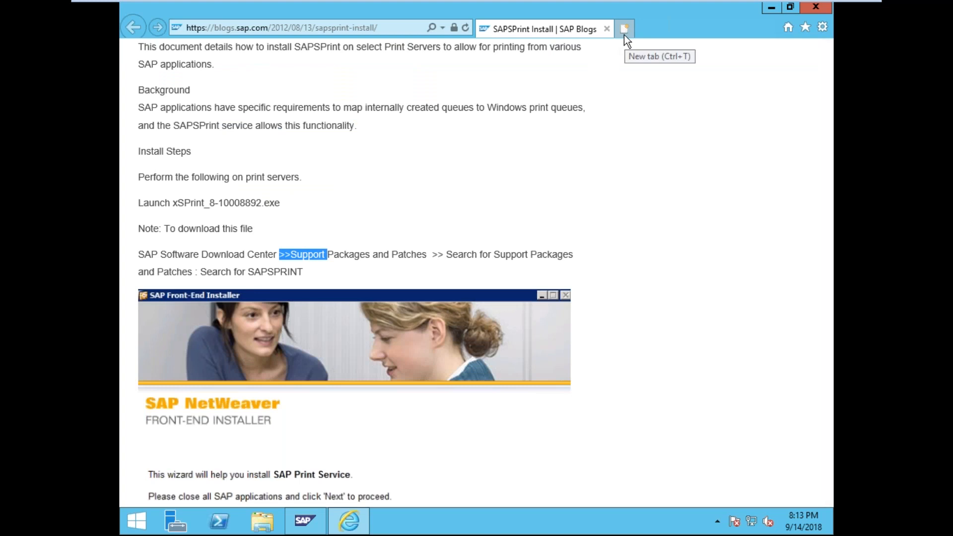
{"action": "left_click", "coordinate": [410, 194]}
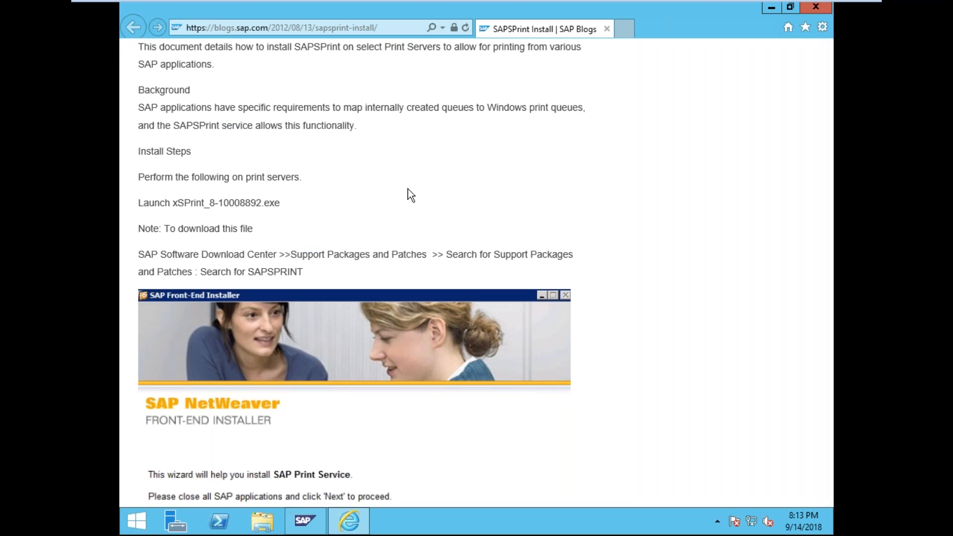
{"action": "scroll", "coordinate": [410, 194], "scroll_direction": "down", "scroll_amount": 3}
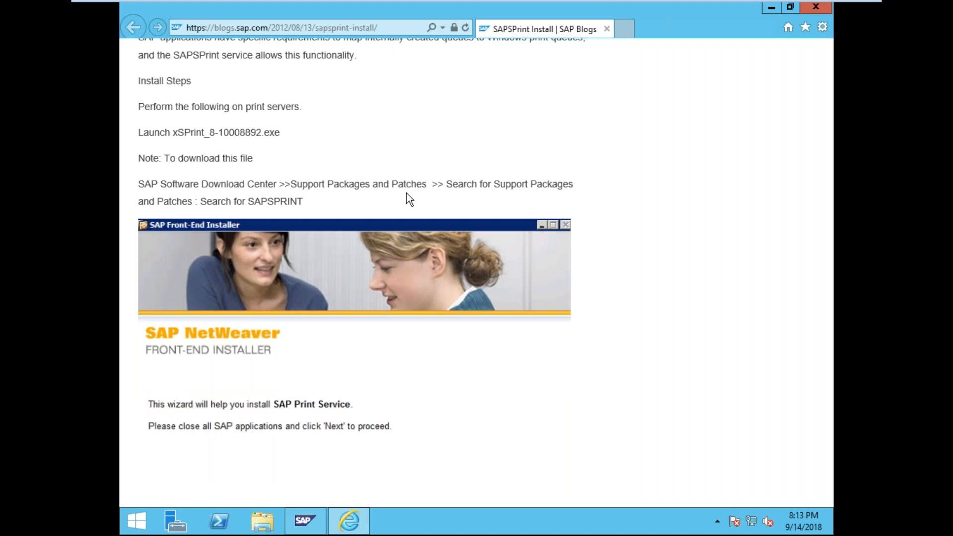
{"action": "scroll", "coordinate": [406, 194], "scroll_direction": "up", "scroll_amount": 3}
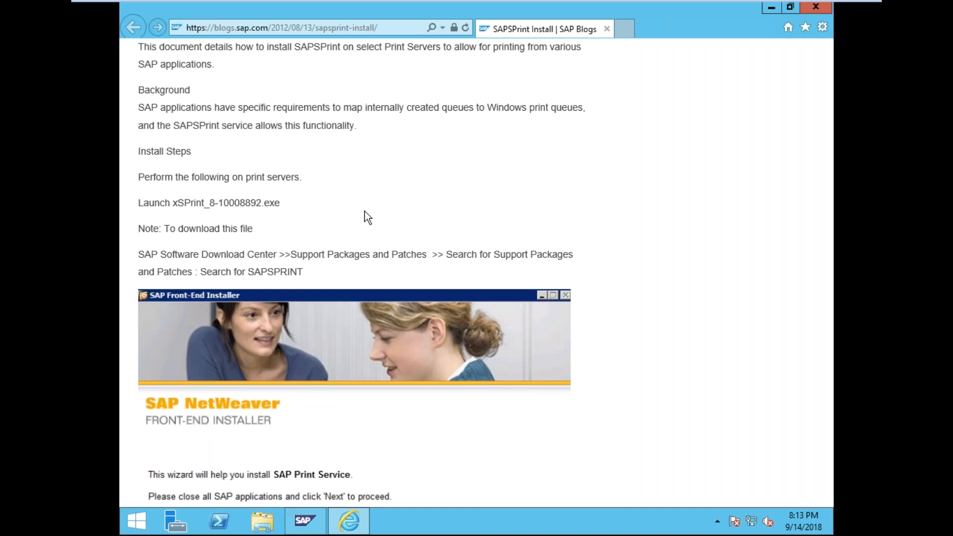
{"action": "left_click", "coordinate": [126, 532]}
{"action": "mouse_move", "coordinate": [353, 516]}
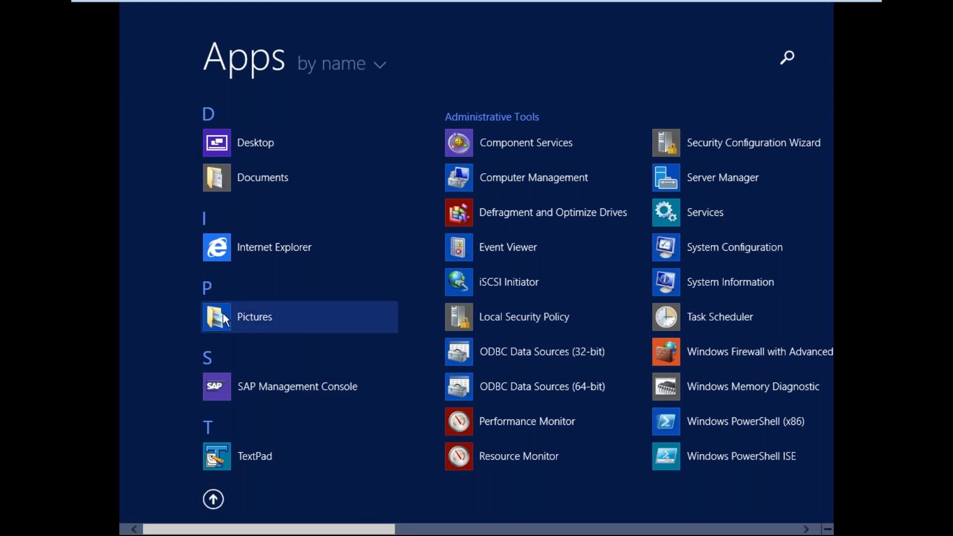
{"action": "left_click", "coordinate": [275, 251]}
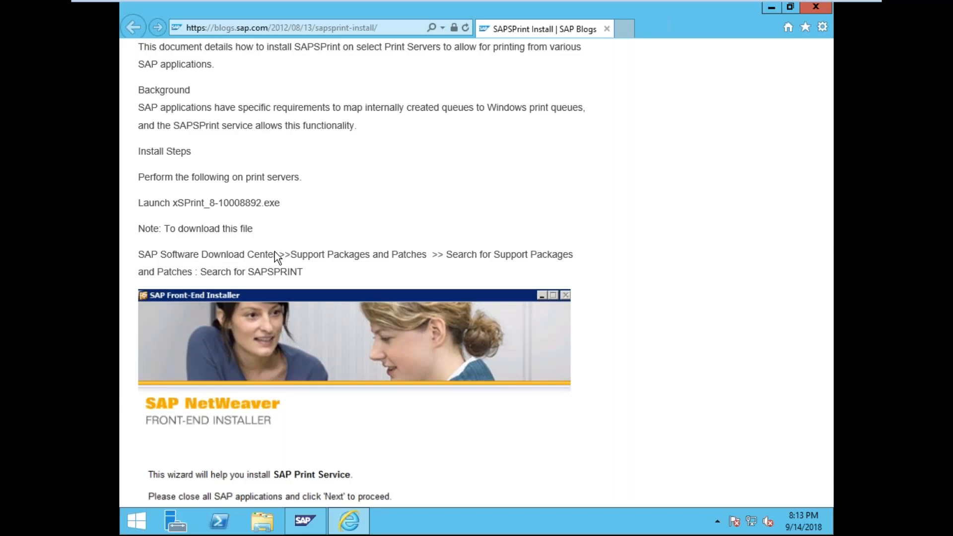
- Load google.com in a new browser tab
{"action": "left_click", "coordinate": [624, 28]}
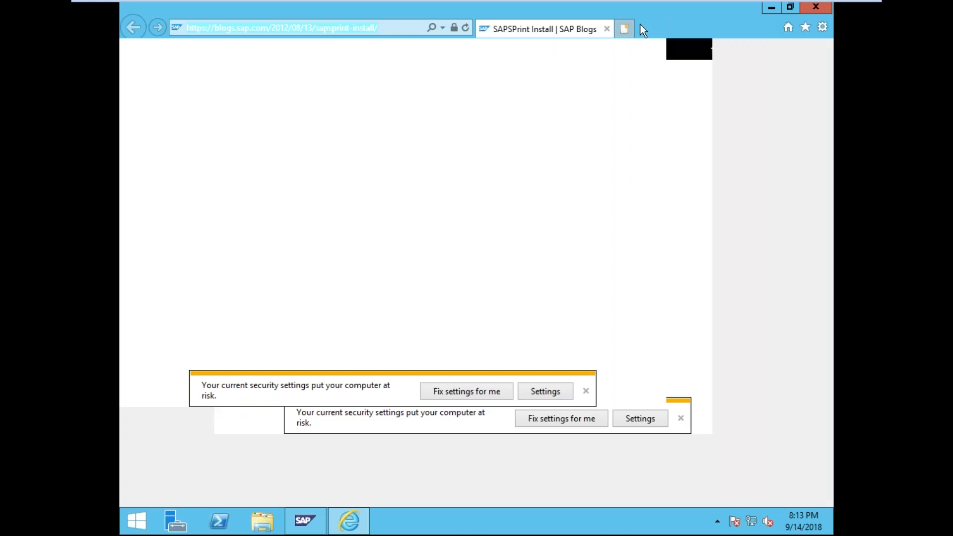
{"action": "type", "text": "google.com"}
{"action": "key", "text": "Return"}
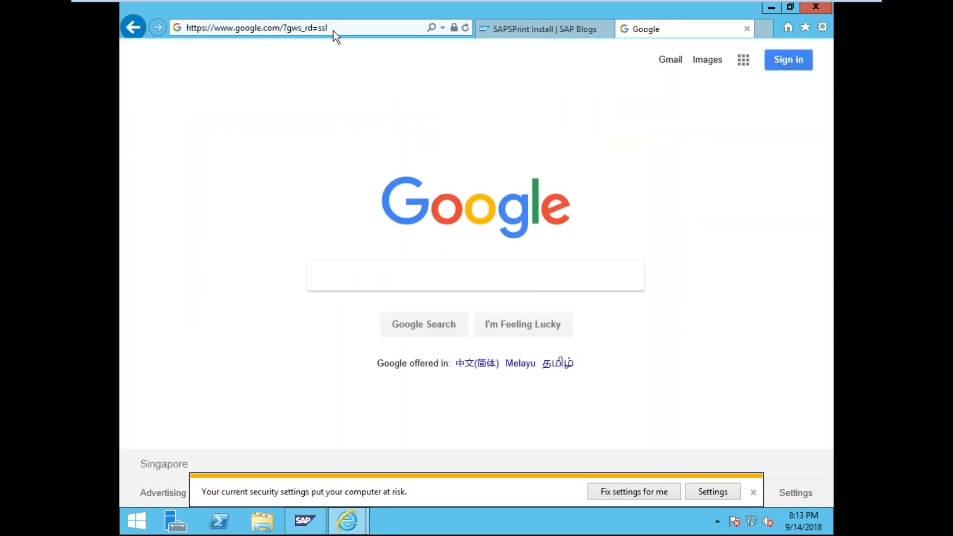
- Enter the query 'fuji xerox docuprint p255dw driver for windows 2012', using the suggestions
{"action": "type", "text": "fu"}
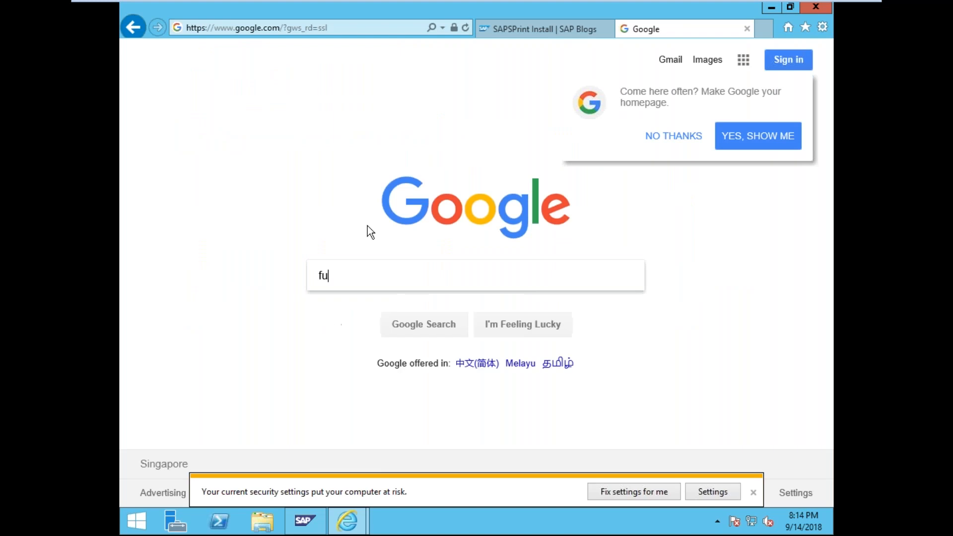
{"action": "type", "text": "ji zerox"}
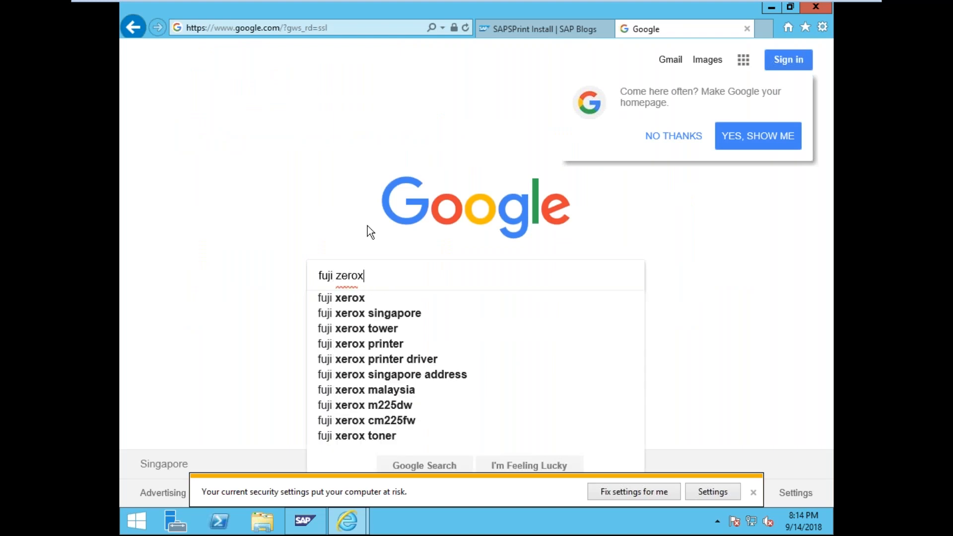
{"action": "type", "text": " fdo"}
{"action": "key", "text": "BackSpace"}
{"action": "key", "text": "BackSpace"}
{"action": "key", "text": "BackSpace"}
{"action": "type", "text": "do"}
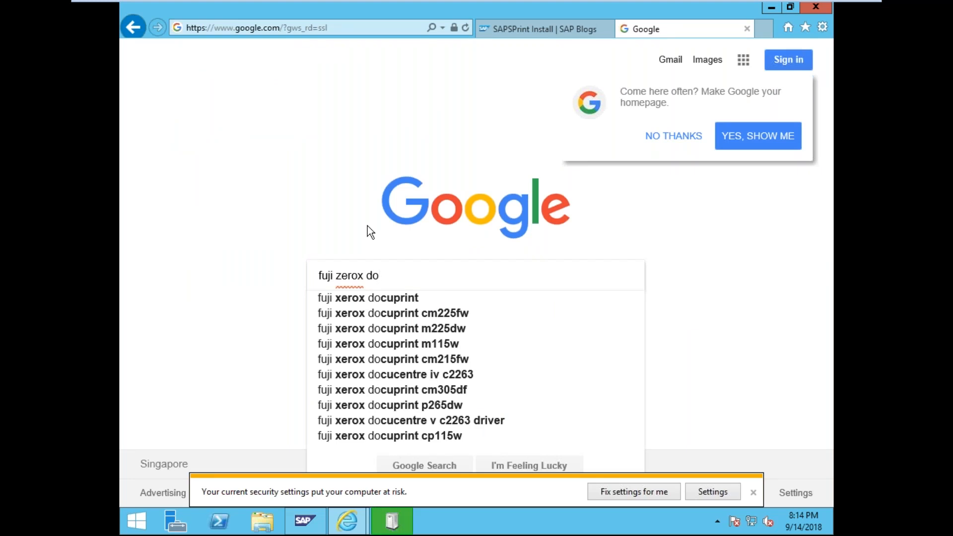
{"action": "type", "text": "cu"}
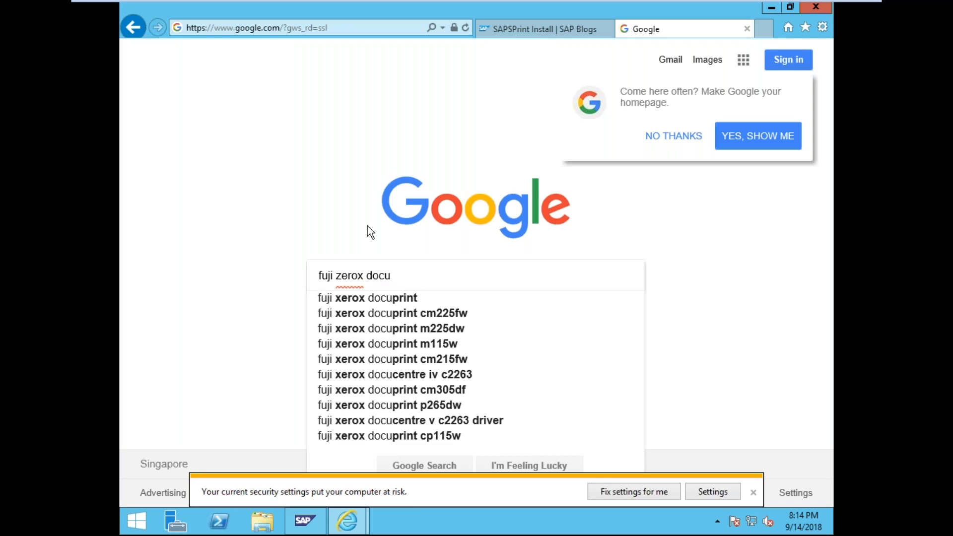
{"action": "type", "text": "p"}
{"action": "key", "text": "Down"}
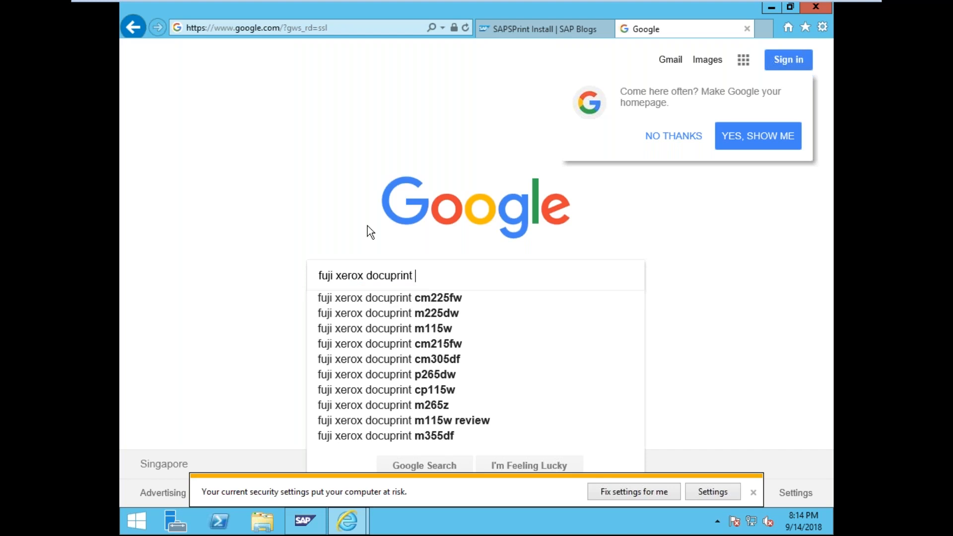
{"action": "type", "text": "p255"}
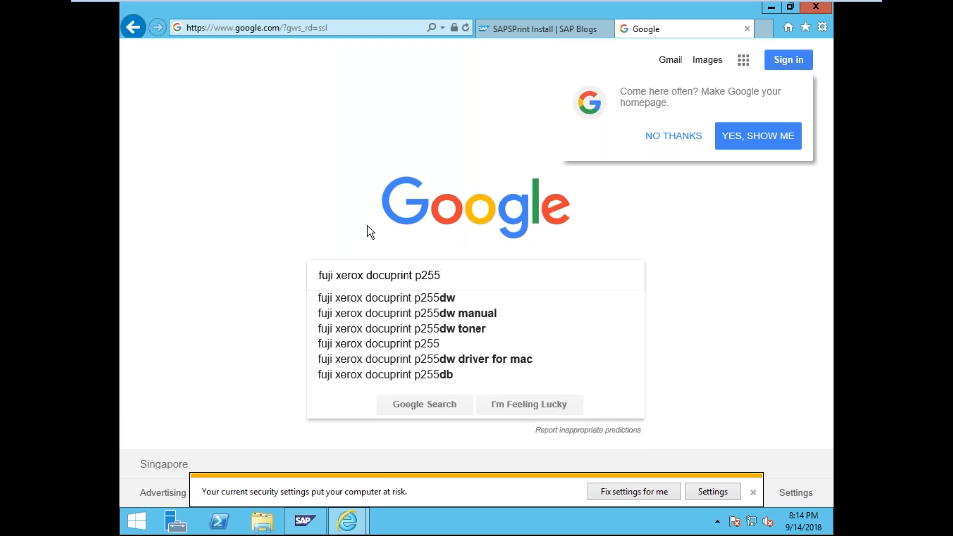
{"action": "key", "text": "Down"}
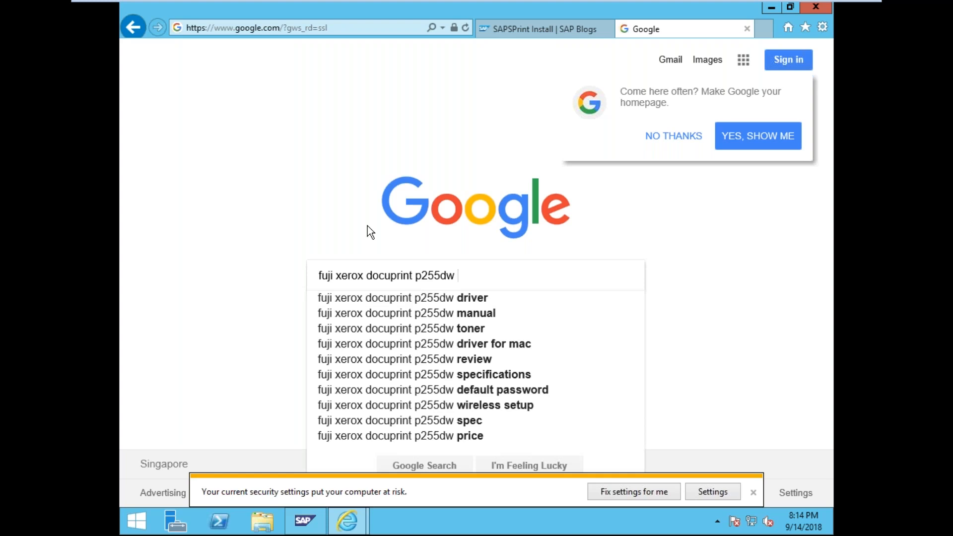
{"action": "key", "text": "Down"}
{"action": "type", "text": "for rin"}
{"action": "key", "text": "BackSpace"}
{"action": "key", "text": "BackSpace"}
{"action": "key", "text": "BackSpace"}
{"action": "type", "text": "win"}
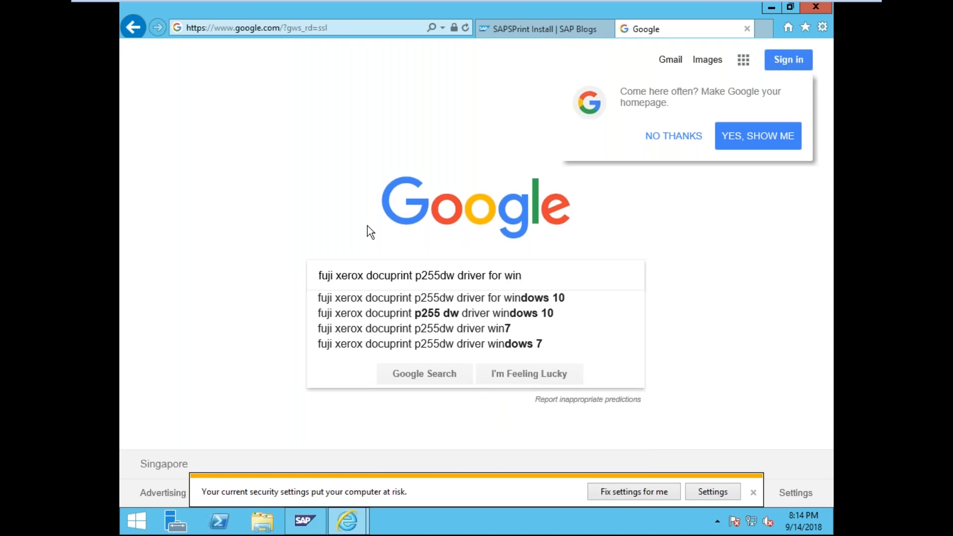
{"action": "type", "text": "dow "}
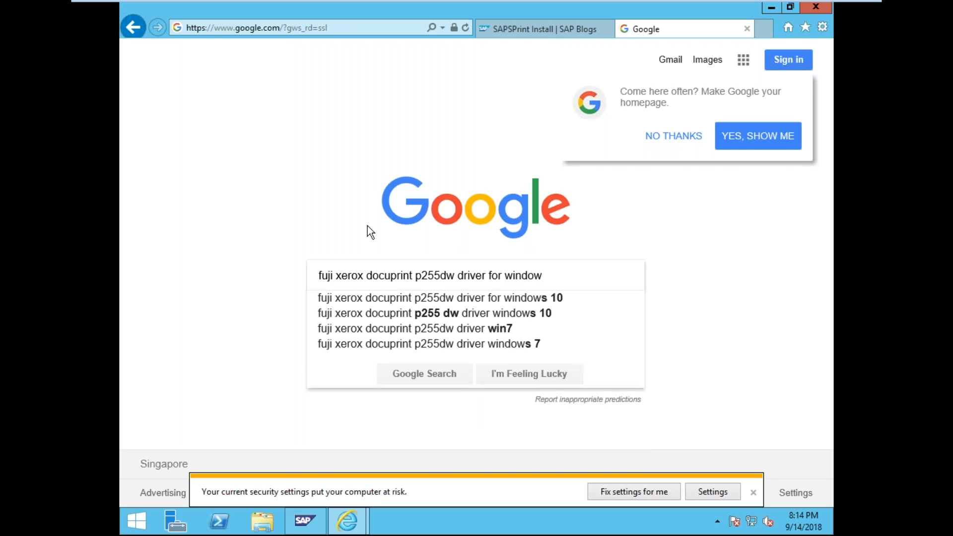
{"action": "type", "text": "2012"}
- Run the driver search and open the DocuPrint P255 dw Drivers & Downloads result
{"action": "key", "text": "Return"}
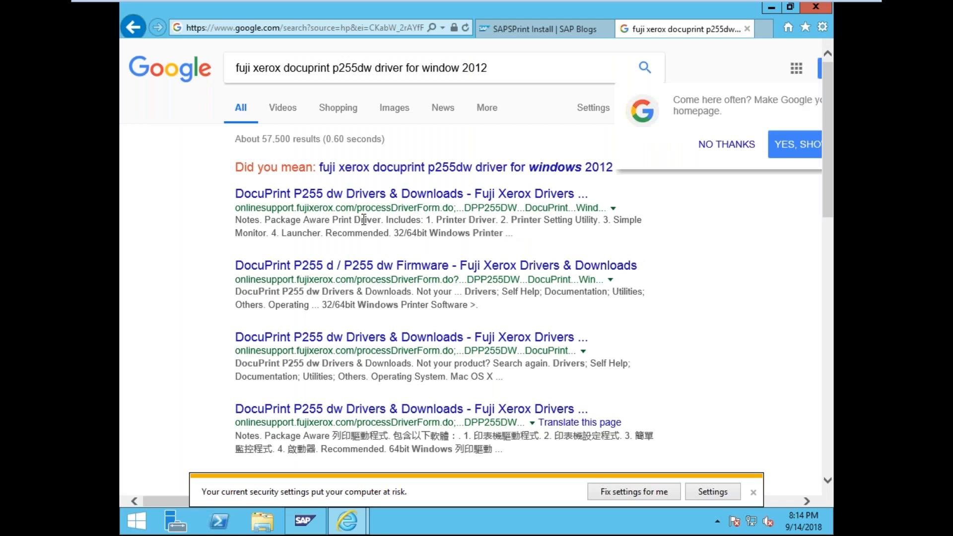
{"action": "left_click", "coordinate": [408, 171]}
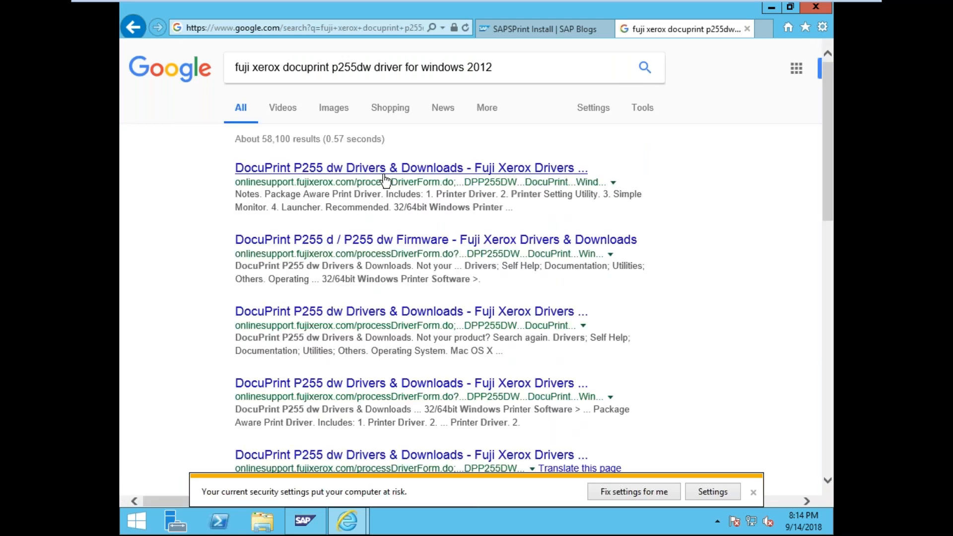
{"action": "left_click", "coordinate": [385, 179]}
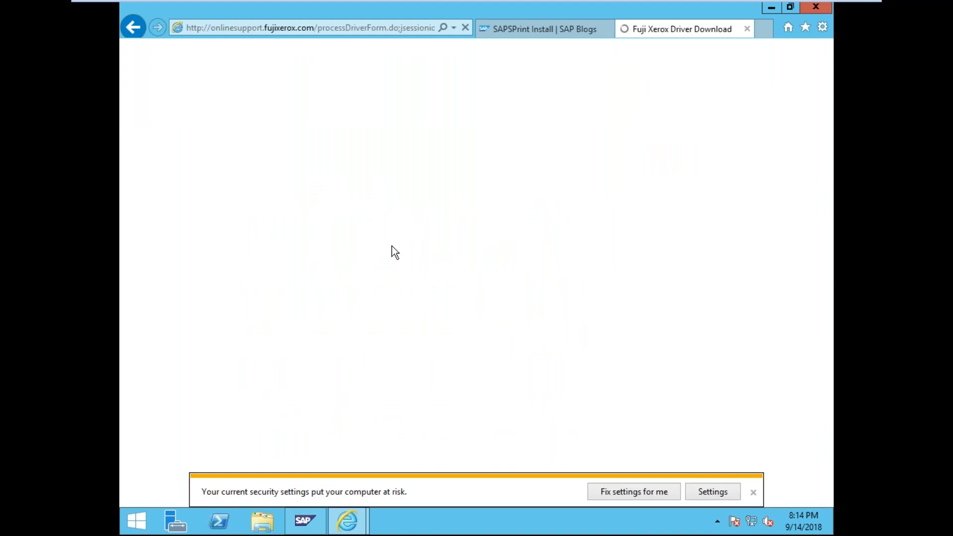
- Filter the driver page to Windows Server 2012 R2 and open the language choices
{"action": "scroll", "coordinate": [391, 244], "scroll_direction": "down", "scroll_amount": 8}
{"action": "scroll", "coordinate": [392, 244], "scroll_direction": "down", "scroll_amount": 4}
{"action": "scroll", "coordinate": [392, 244], "scroll_direction": "down", "scroll_amount": 1}
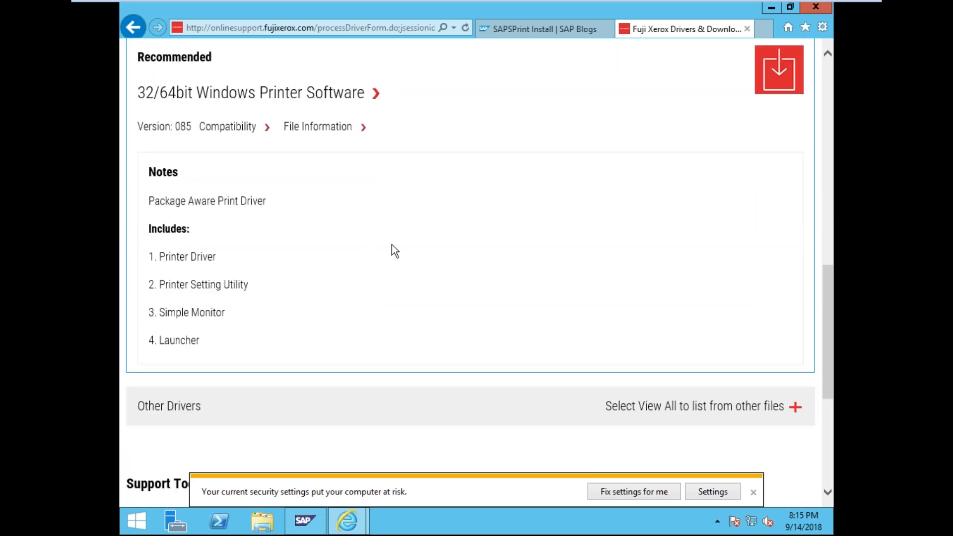
{"action": "scroll", "coordinate": [392, 244], "scroll_direction": "down", "scroll_amount": 2}
{"action": "scroll", "coordinate": [377, 224], "scroll_direction": "up", "scroll_amount": 5}
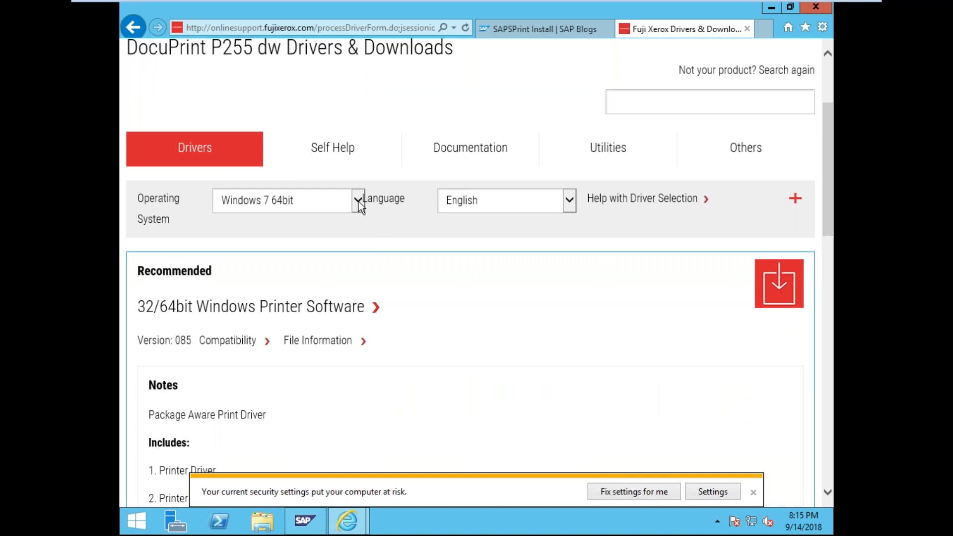
{"action": "left_click", "coordinate": [358, 201]}
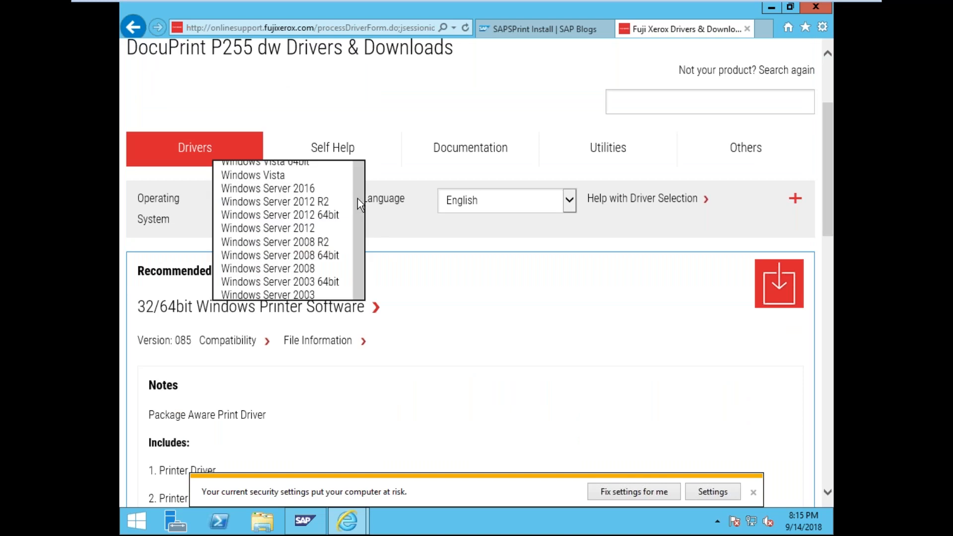
{"action": "left_click", "coordinate": [313, 201]}
{"action": "left_click", "coordinate": [570, 200]}
- Download the recommended 32/64bit Windows Printer Software package
{"action": "scroll", "coordinate": [433, 247], "scroll_direction": "down", "scroll_amount": 5}
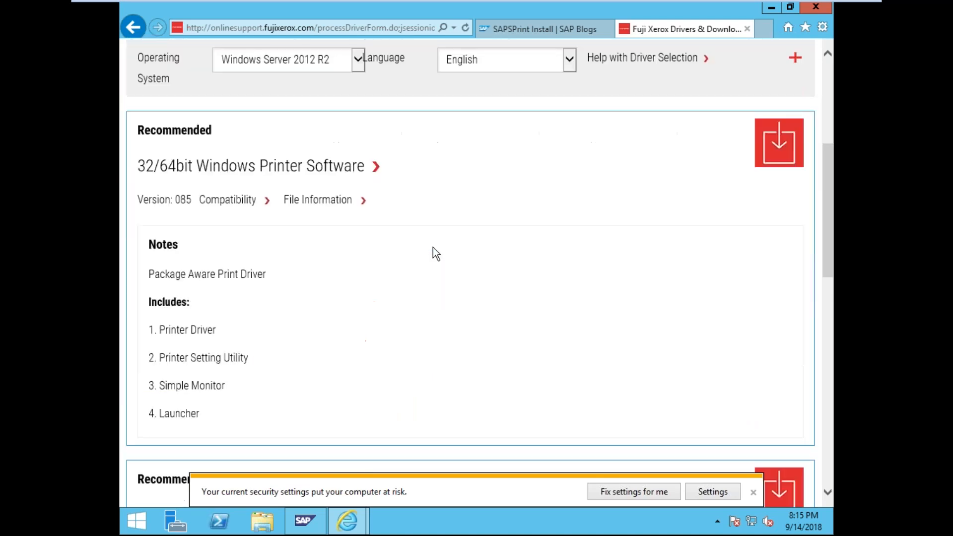
{"action": "scroll", "coordinate": [433, 247], "scroll_direction": "down", "scroll_amount": 3}
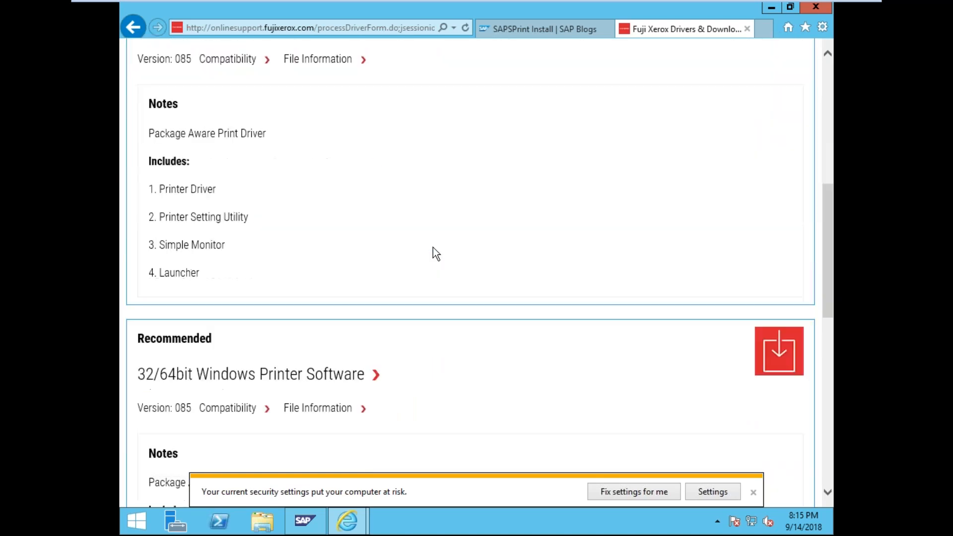
{"action": "scroll", "coordinate": [433, 247], "scroll_direction": "up", "scroll_amount": 1}
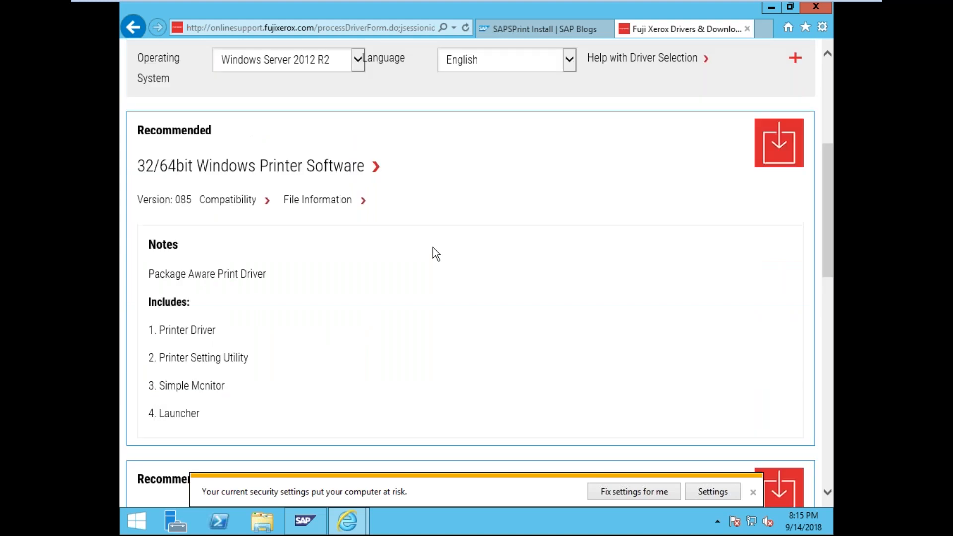
{"action": "scroll", "coordinate": [433, 247], "scroll_direction": "down", "scroll_amount": 6}
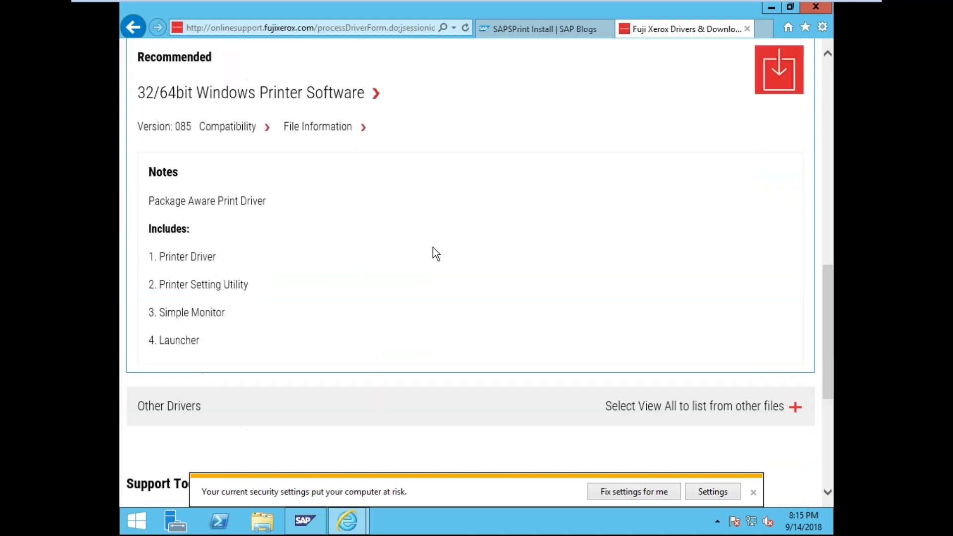
{"action": "scroll", "coordinate": [433, 248], "scroll_direction": "down", "scroll_amount": 3}
{"action": "scroll", "coordinate": [433, 247], "scroll_direction": "up", "scroll_amount": 8}
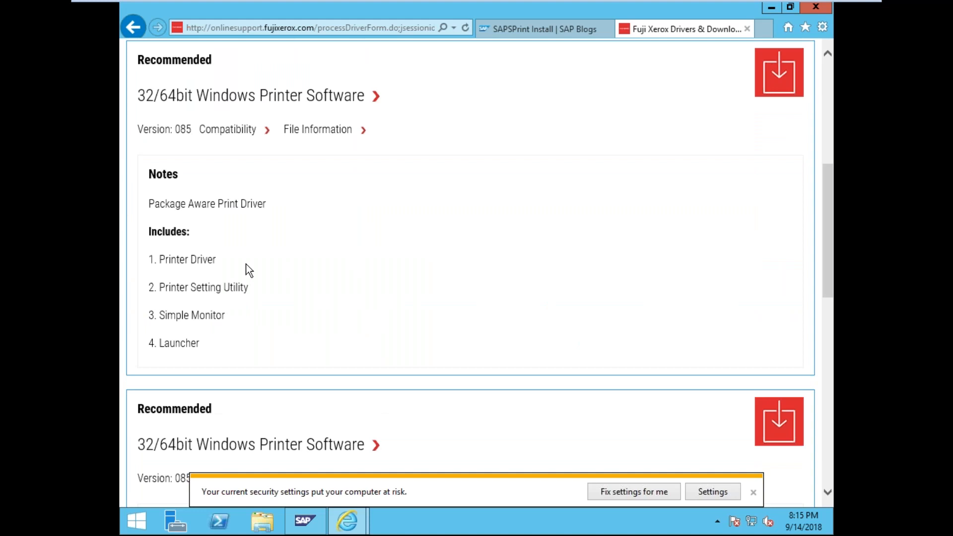
{"action": "scroll", "coordinate": [267, 255], "scroll_direction": "up", "scroll_amount": 1}
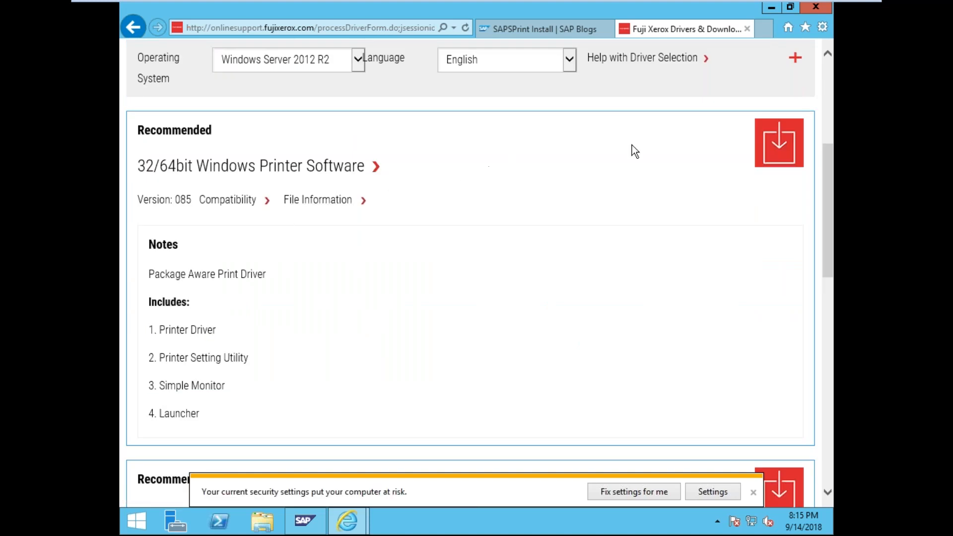
{"action": "left_click", "coordinate": [784, 151]}
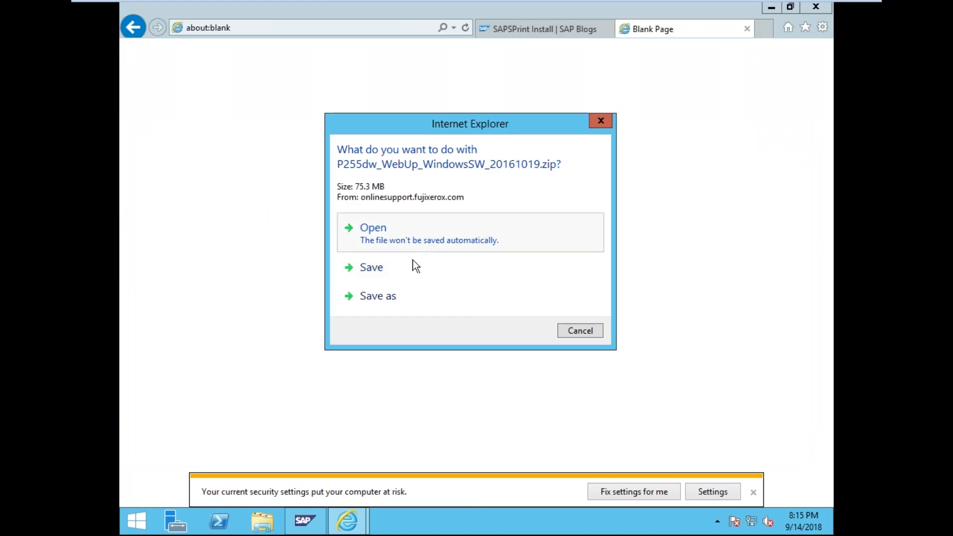
- Save P255dw_WebUp_WindowsSW_20161019.zip to This PC, dismiss the survey, and track the download
{"action": "left_click", "coordinate": [408, 278]}
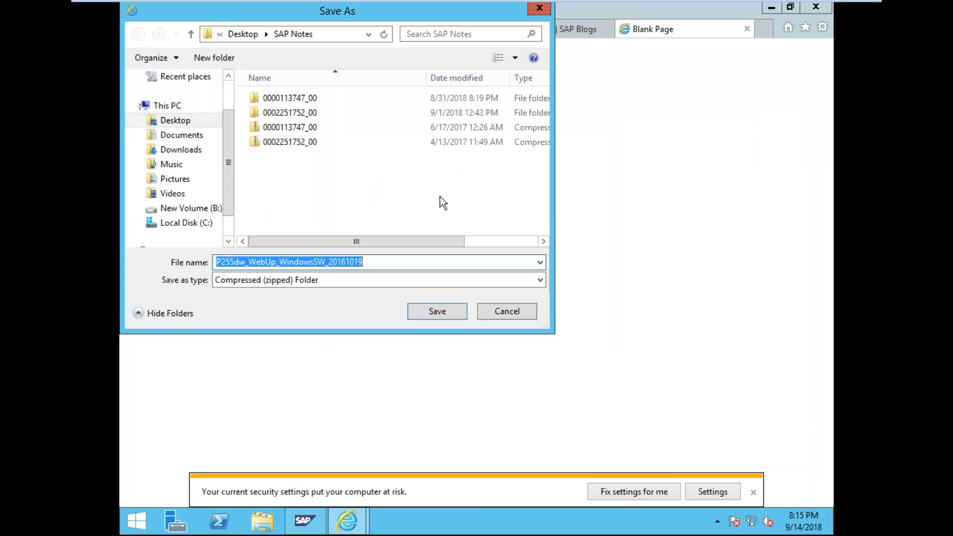
{"action": "left_click", "coordinate": [181, 105]}
{"action": "left_click", "coordinate": [463, 316]}
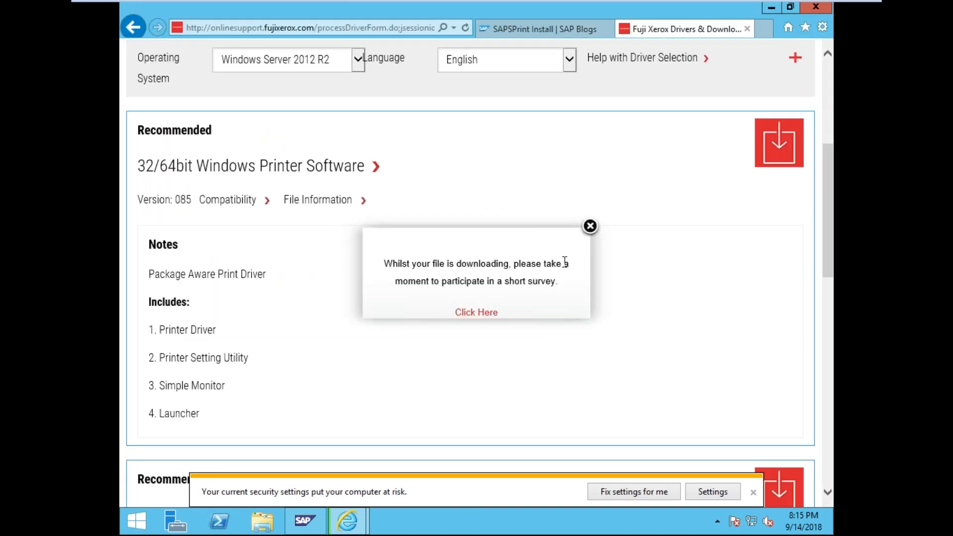
{"action": "left_click", "coordinate": [590, 227]}
{"action": "left_click", "coordinate": [753, 492]}
{"action": "left_click", "coordinate": [674, 491]}
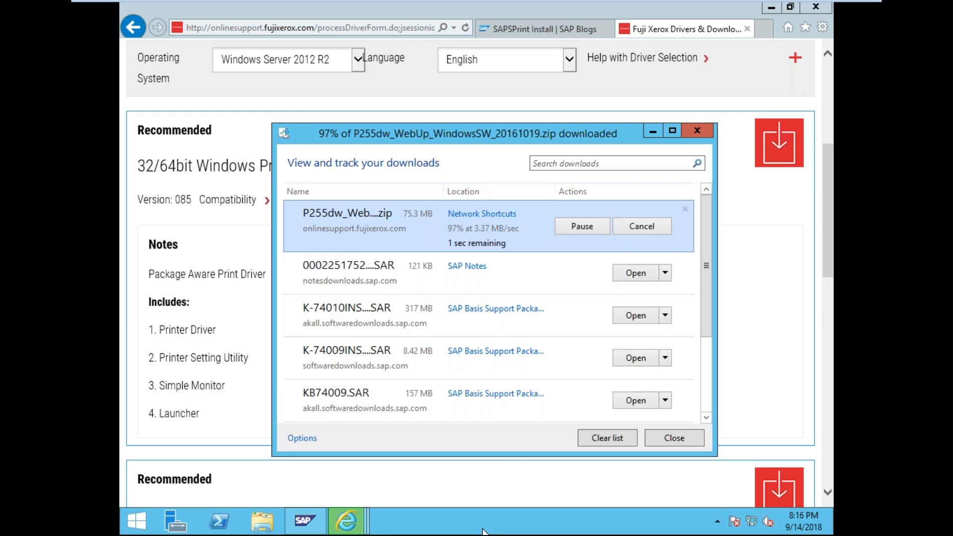
- Show the desktop from the taskbar menu
{"action": "right_click", "coordinate": [482, 532]}
{"action": "right_click", "coordinate": [473, 531]}
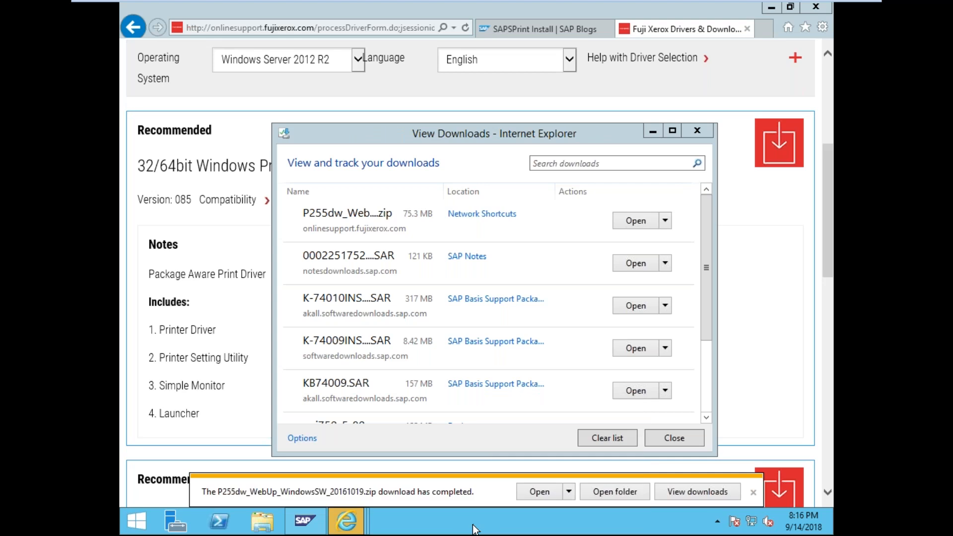
{"action": "left_click", "coordinate": [509, 463]}
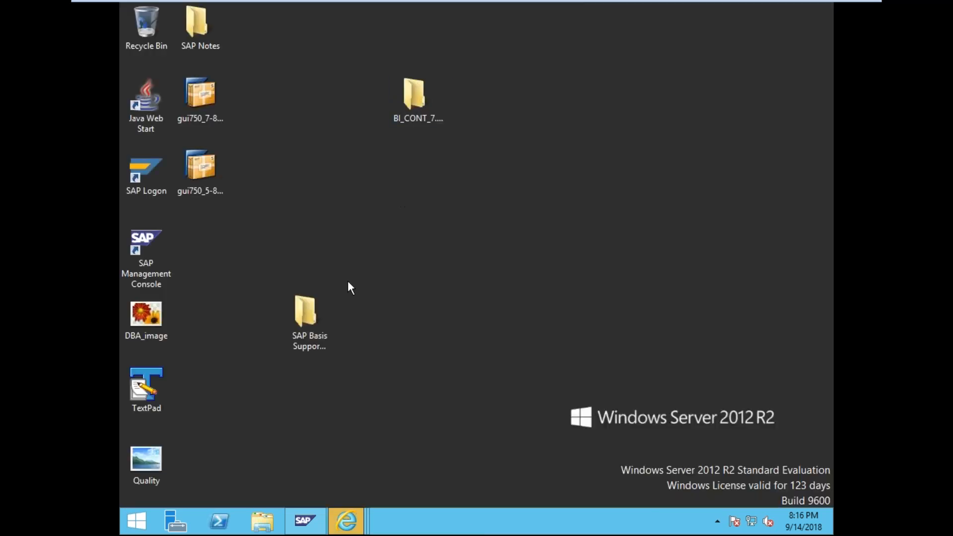
- Open the downloaded driver zip and try running the driver application inside it
{"action": "left_click", "coordinate": [359, 520]}
{"action": "left_click", "coordinate": [356, 517]}
{"action": "left_click", "coordinate": [356, 516]}
{"action": "left_click", "coordinate": [495, 373]}
{"action": "left_click", "coordinate": [666, 221]}
{"action": "left_click", "coordinate": [651, 238]}
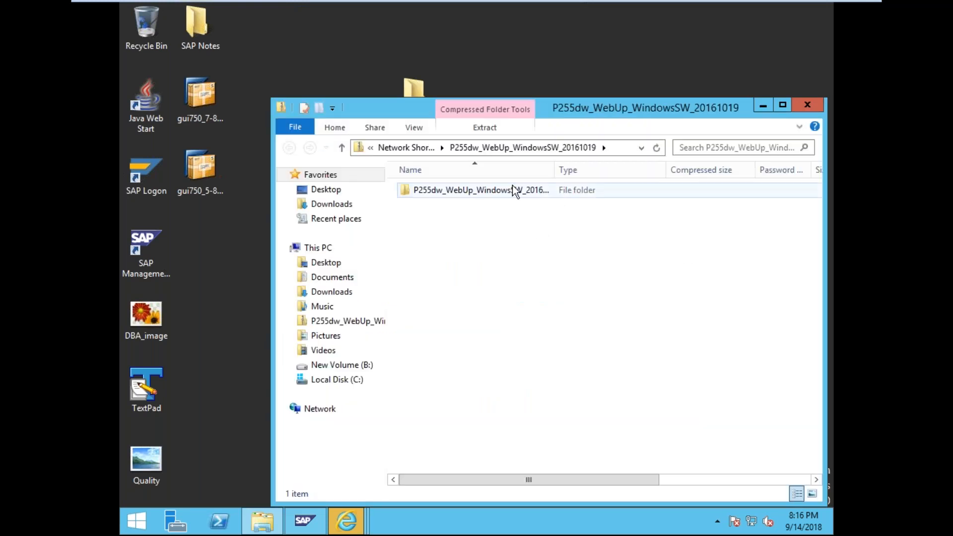
{"action": "double_click", "coordinate": [526, 191]}
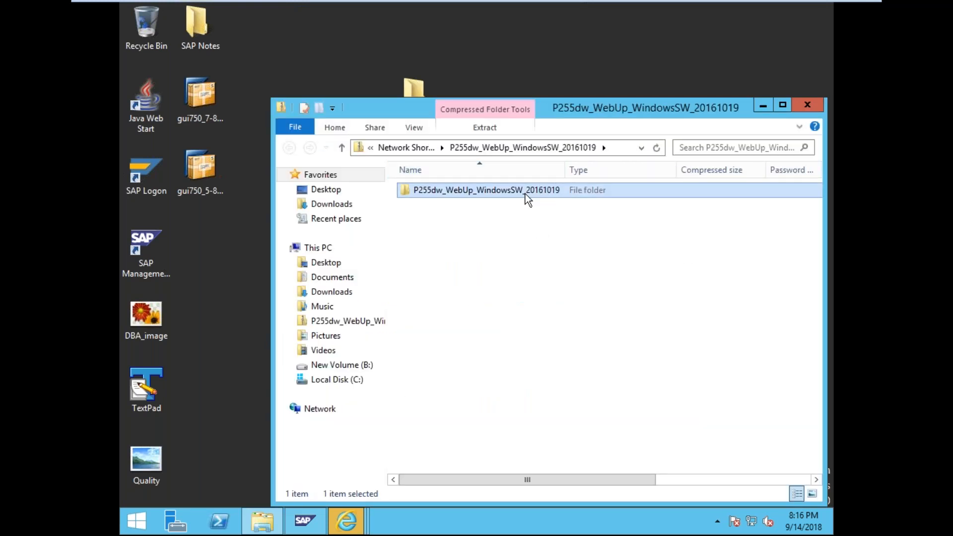
{"action": "double_click", "coordinate": [518, 193]}
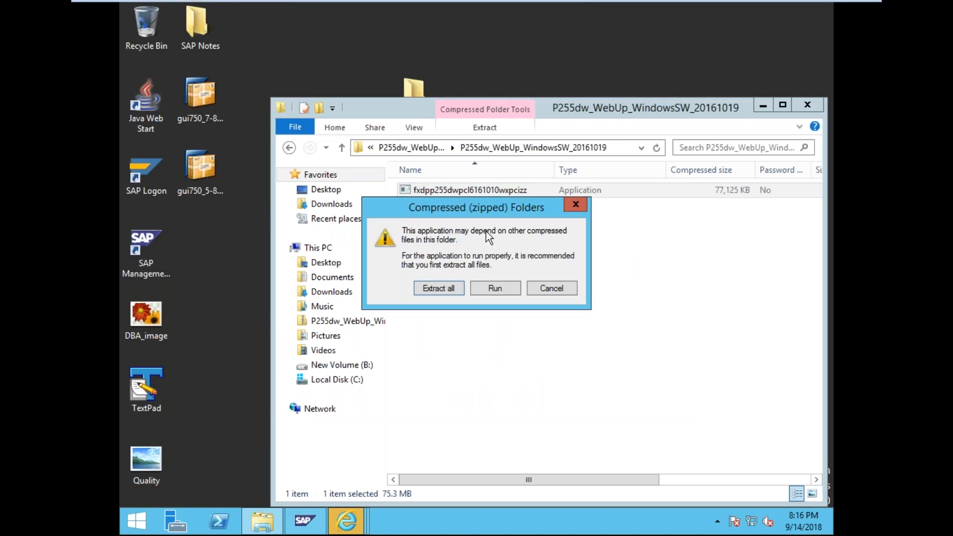
- Extract all files from the zip to a new Desktop\printer\ folder
{"action": "left_click", "coordinate": [438, 289]}
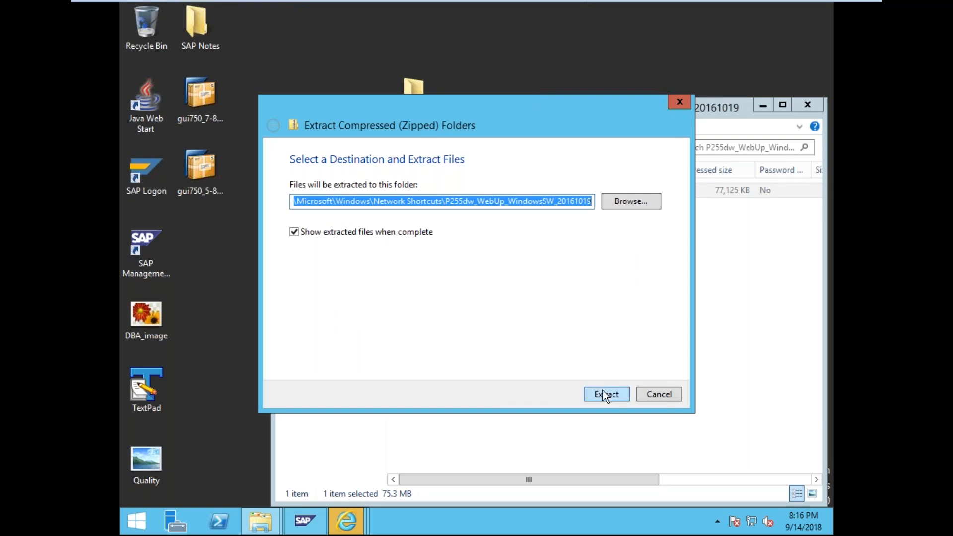
{"action": "left_click", "coordinate": [629, 206]}
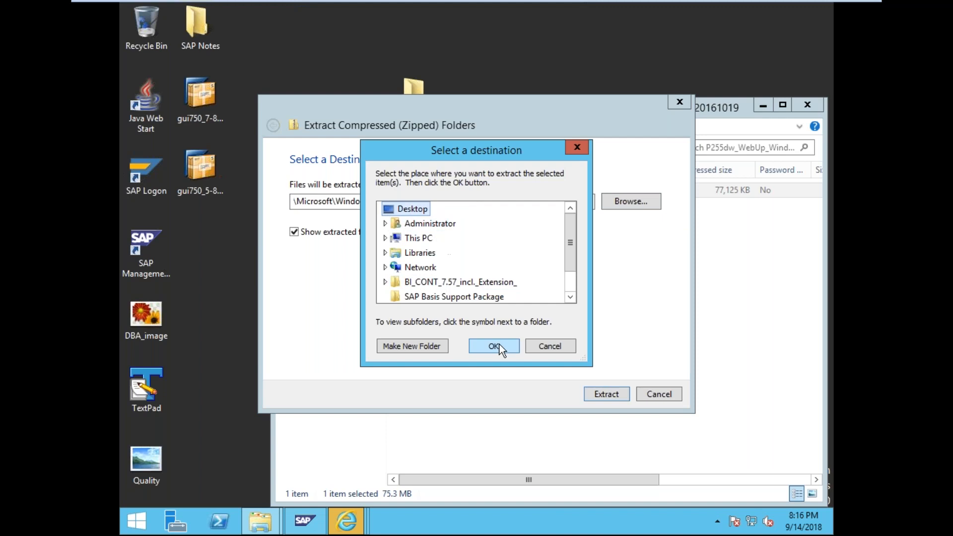
{"action": "left_click", "coordinate": [501, 350]}
{"action": "left_click", "coordinate": [448, 200]}
{"action": "type", "text": "p4i"}
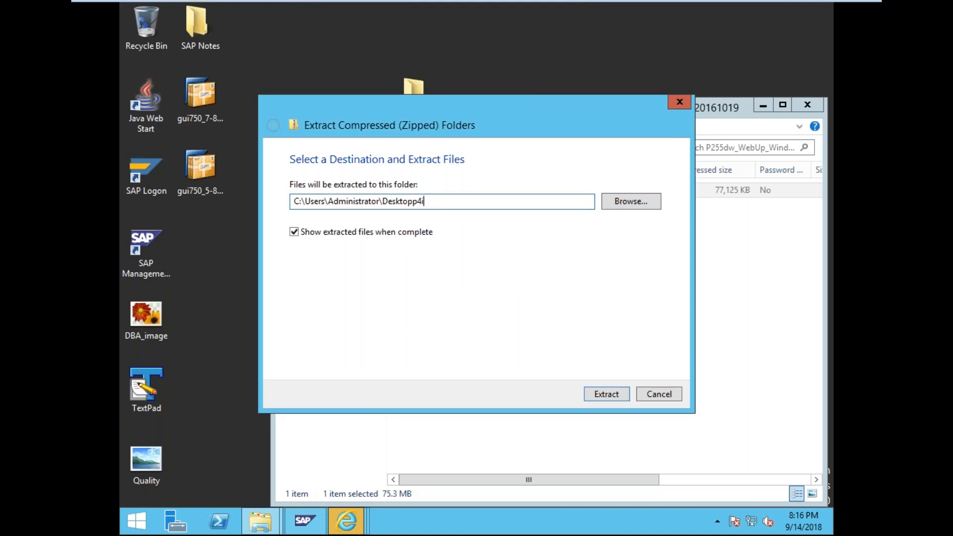
{"action": "key", "text": "BackSpace"}
{"action": "key", "text": "BackSpace"}
{"action": "key", "text": "BackSpace"}
{"action": "type", "text": "p\\printer\\"}
{"action": "left_click", "coordinate": [623, 395]}
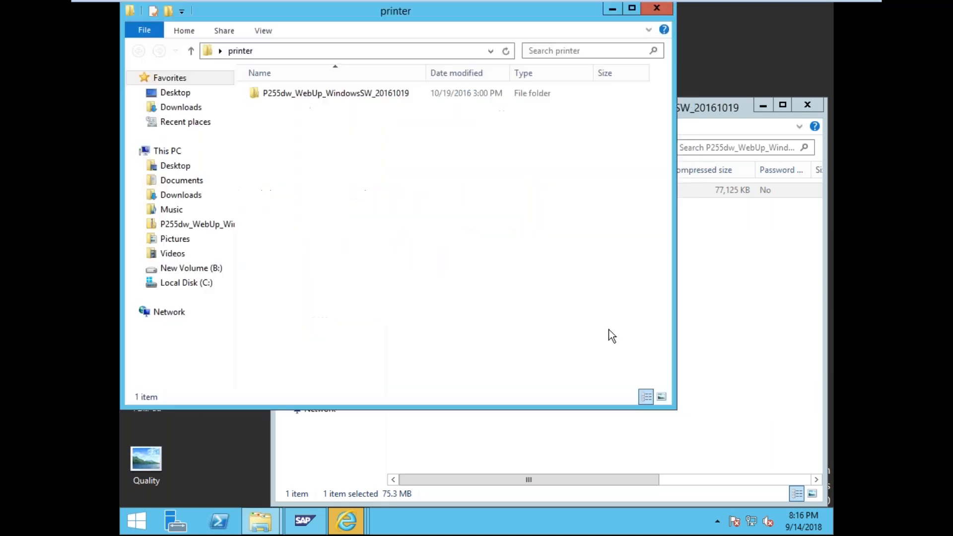
- Unzip the fxdpp255dwpcl6161010wxpcizz self-extractor's driver files into their folder
{"action": "left_click", "coordinate": [800, 109]}
{"action": "left_click", "coordinate": [799, 108]}
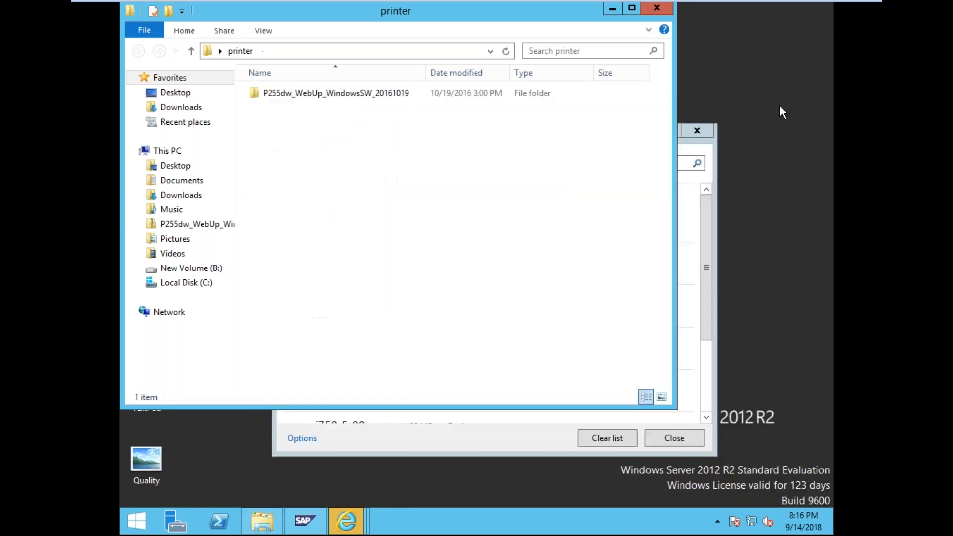
{"action": "double_click", "coordinate": [330, 96]}
{"action": "double_click", "coordinate": [330, 96]}
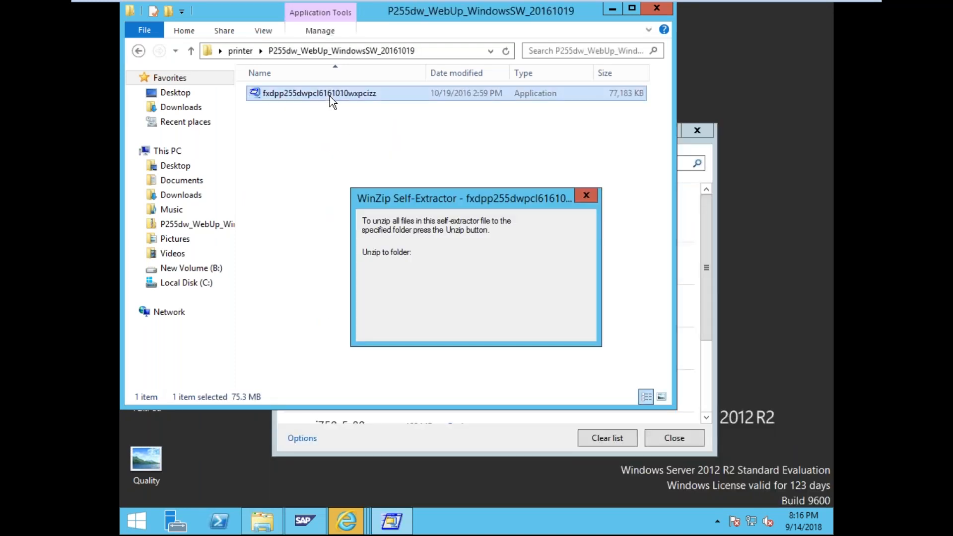
{"action": "left_click", "coordinate": [550, 244]}
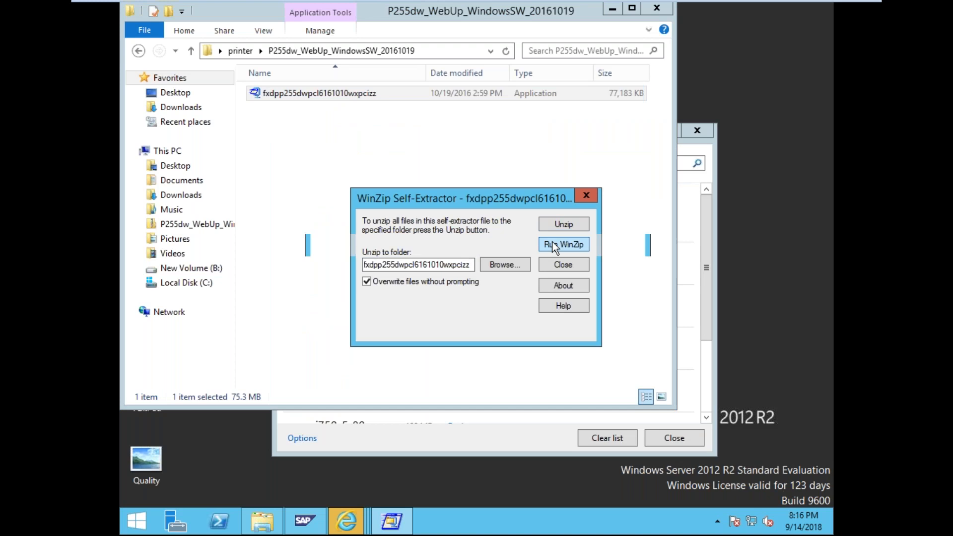
{"action": "left_click", "coordinate": [596, 331]}
{"action": "left_click", "coordinate": [556, 224]}
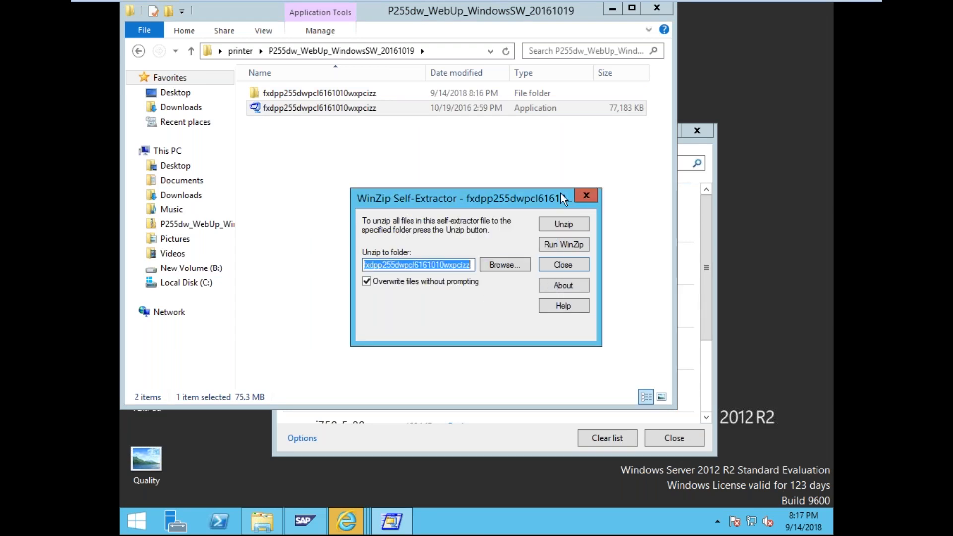
{"action": "left_click", "coordinate": [586, 194]}
- Open the unpacked fxdpp folder and launch the printer driver installer
{"action": "double_click", "coordinate": [309, 106]}
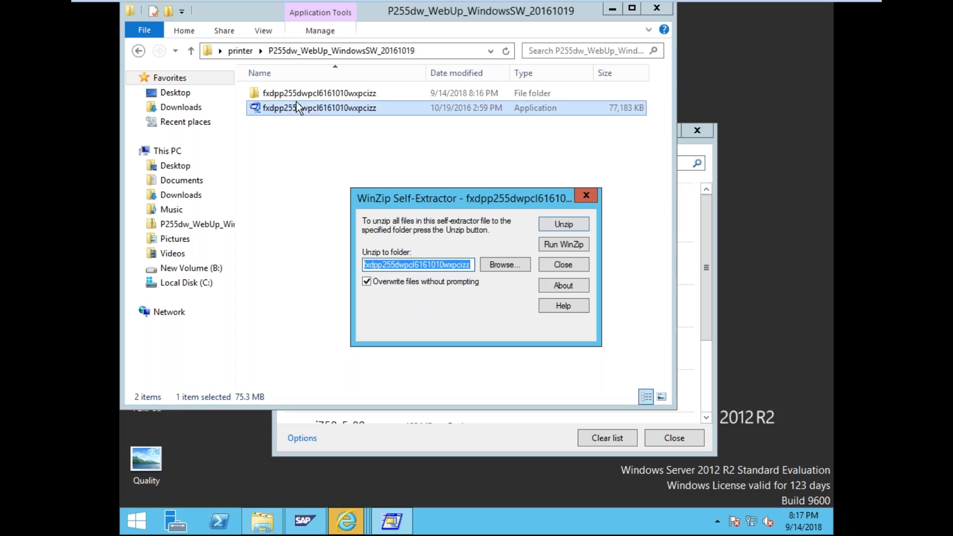
{"action": "double_click", "coordinate": [310, 94]}
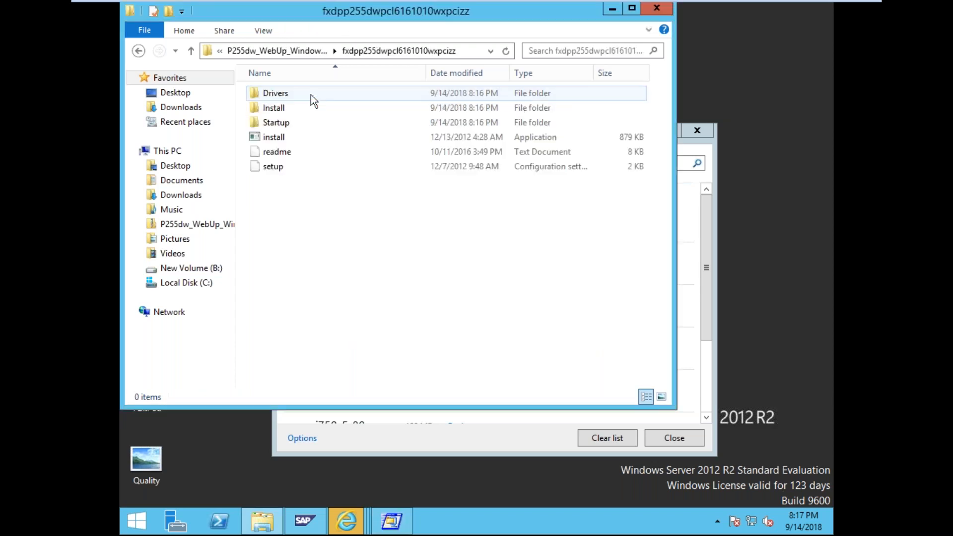
{"action": "double_click", "coordinate": [285, 138]}
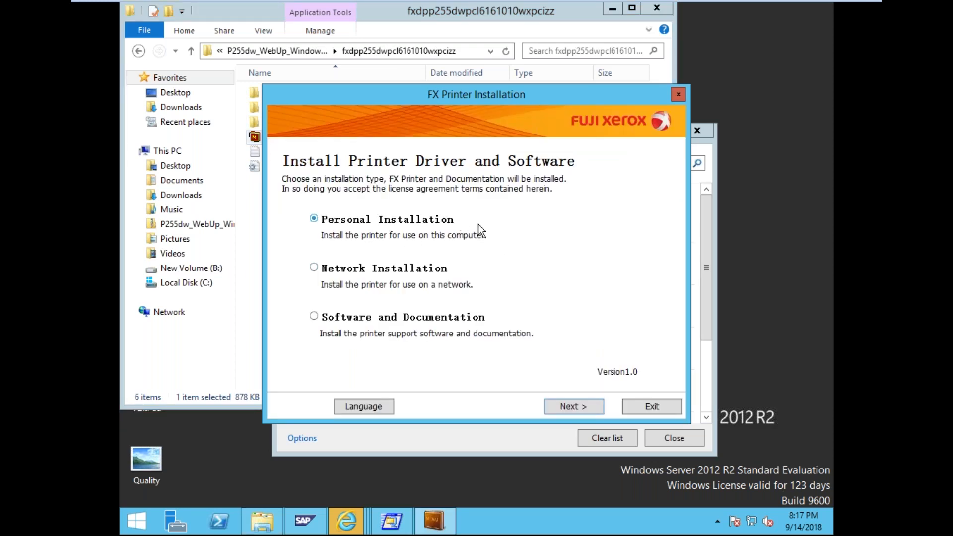
- Proceed with the personal installation and close the leftover downloads, Explorer and self-extractor windows
{"action": "left_click", "coordinate": [569, 407]}
{"action": "left_click", "coordinate": [694, 138]}
{"action": "left_click", "coordinate": [696, 133]}
{"action": "left_click", "coordinate": [656, 9]}
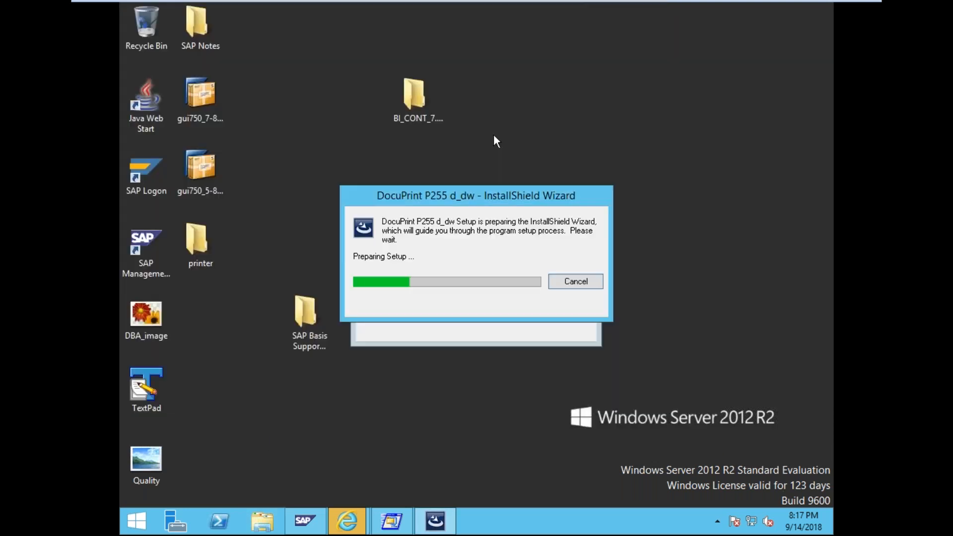
{"action": "left_click_drag", "start_coordinate": [475, 198], "coordinate": [498, 266]}
{"action": "left_click_drag", "start_coordinate": [486, 192], "coordinate": [477, 164]}
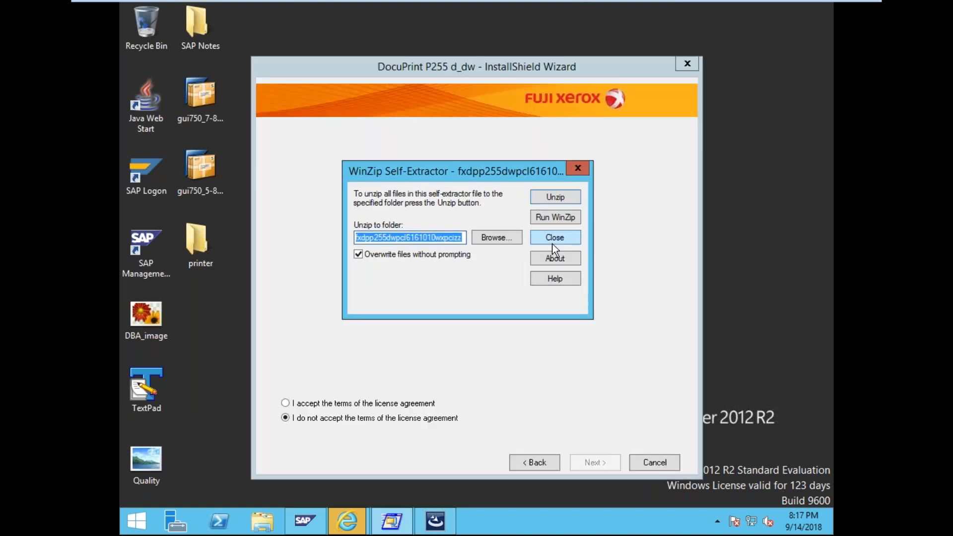
{"action": "left_click", "coordinate": [554, 242]}
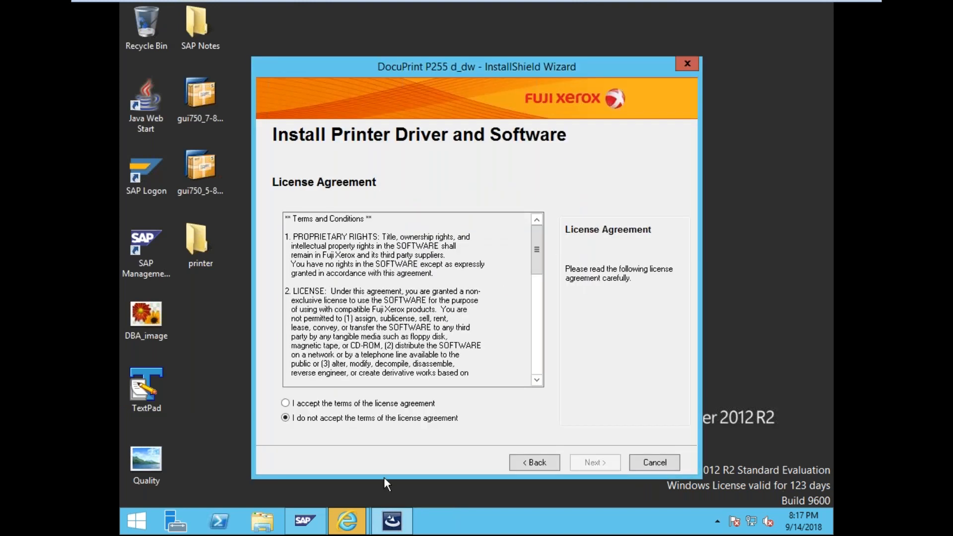
- Accept the license, approve the Fuji Xerox device software, and return to SAP Management Console
{"action": "left_click", "coordinate": [343, 405]}
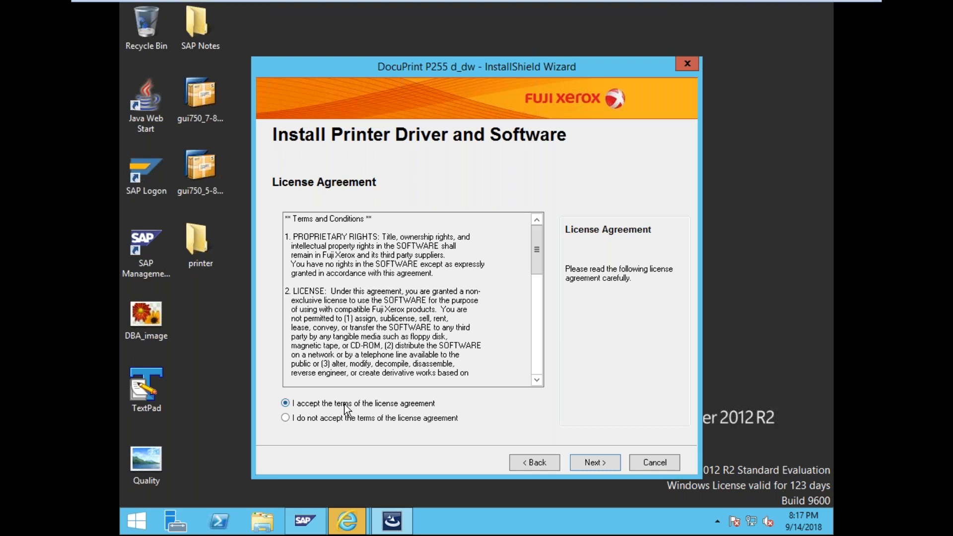
{"action": "left_click", "coordinate": [600, 456]}
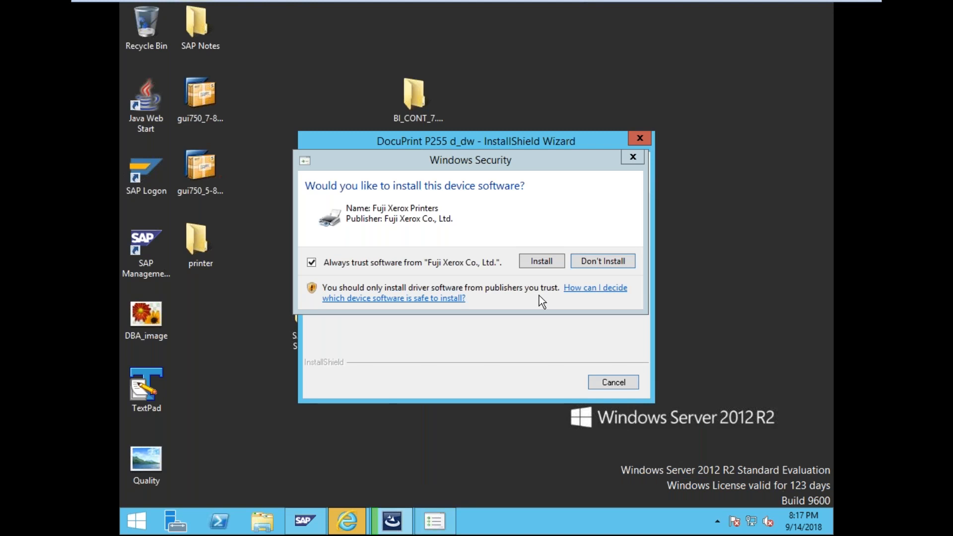
{"action": "left_click", "coordinate": [541, 264]}
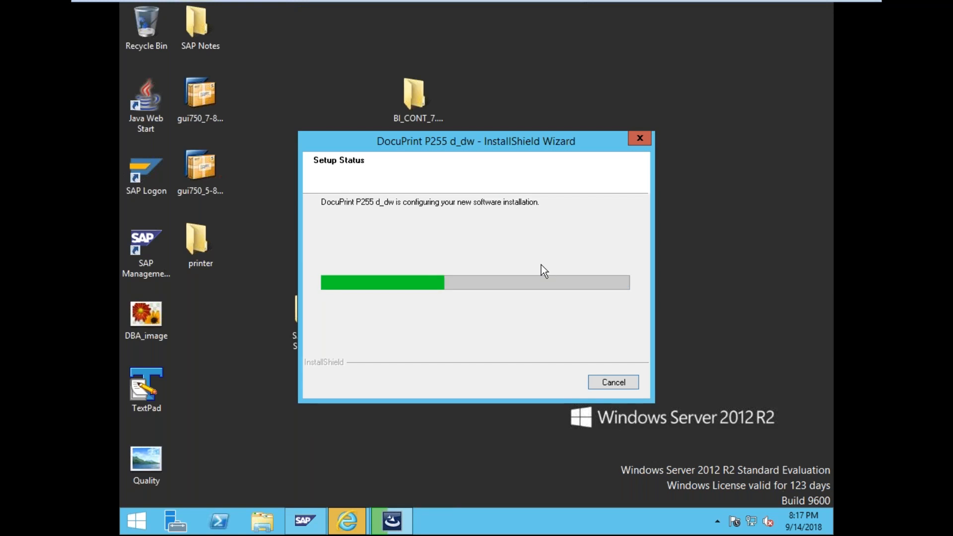
{"action": "left_click", "coordinate": [306, 521]}
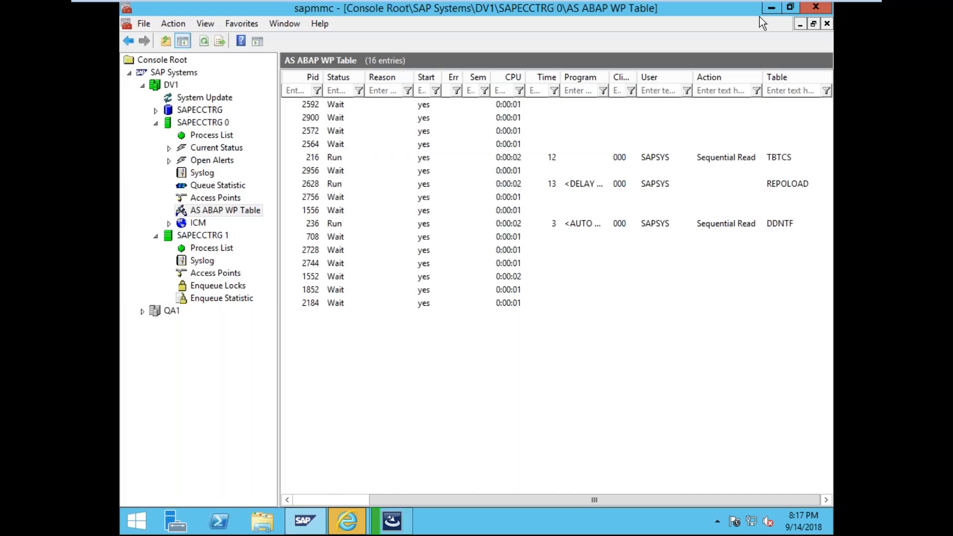
- Open the SAP ONE Support Launchpad site in a new browser tab
{"action": "left_click", "coordinate": [770, 16]}
{"action": "mouse_move", "coordinate": [347, 520]}
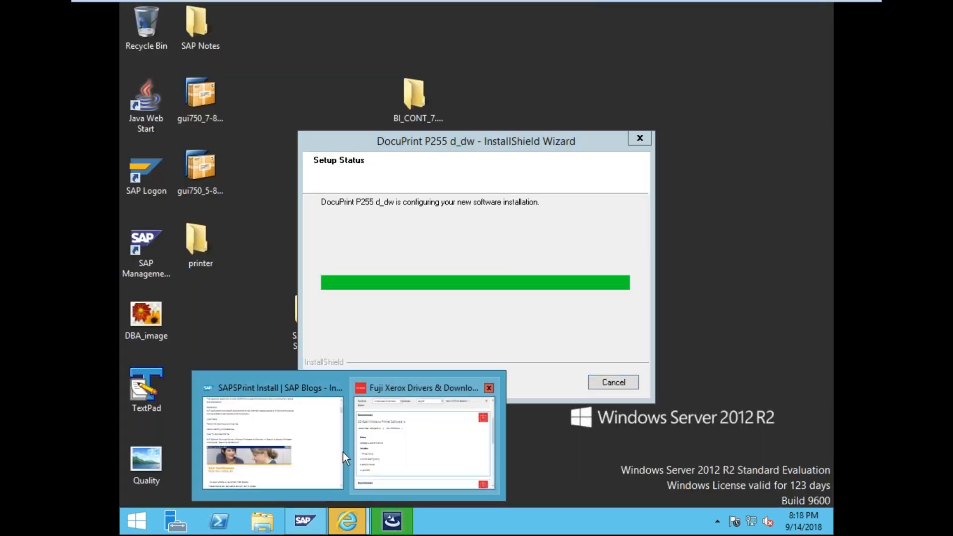
{"action": "left_click", "coordinate": [325, 455]}
{"action": "left_click", "coordinate": [683, 31]}
{"action": "left_click", "coordinate": [764, 30]}
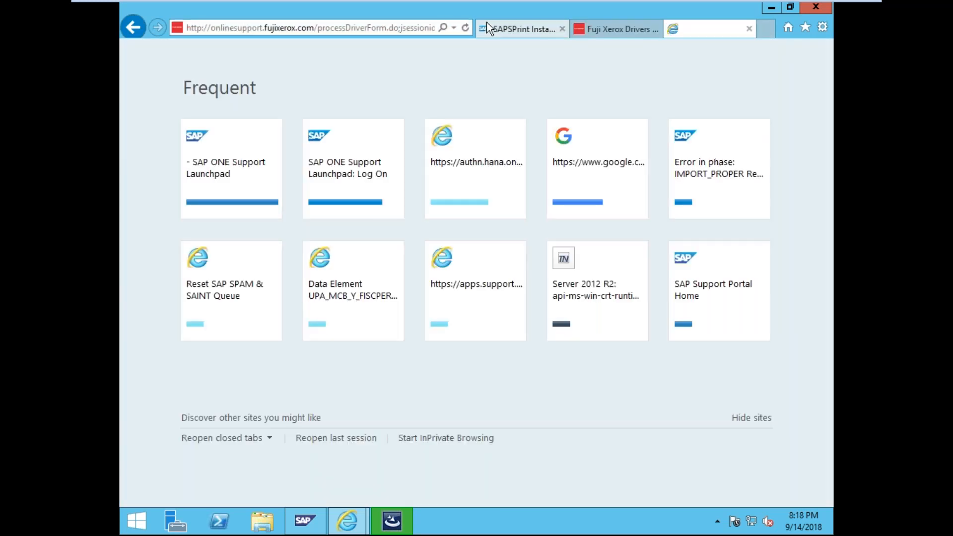
{"action": "left_click", "coordinate": [242, 188]}
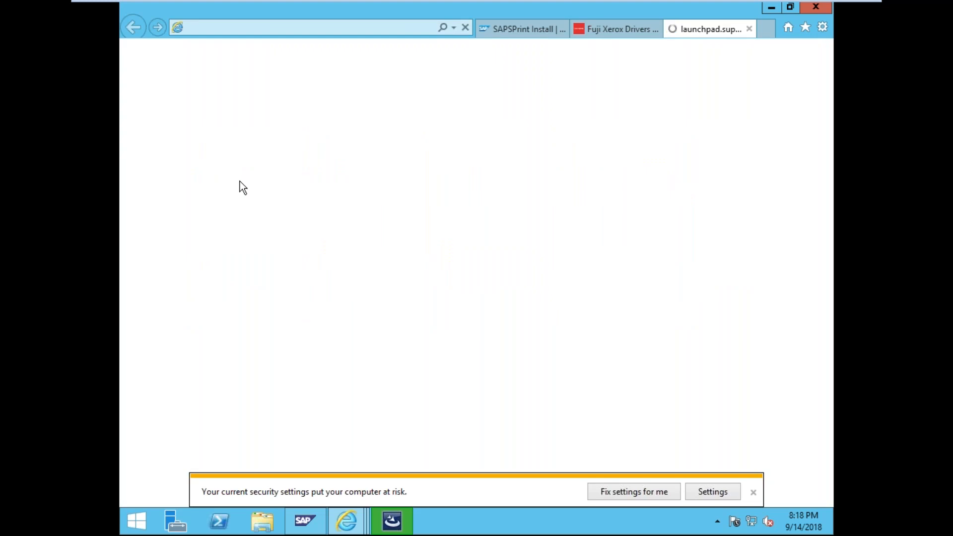
{"action": "left_click", "coordinate": [753, 492]}
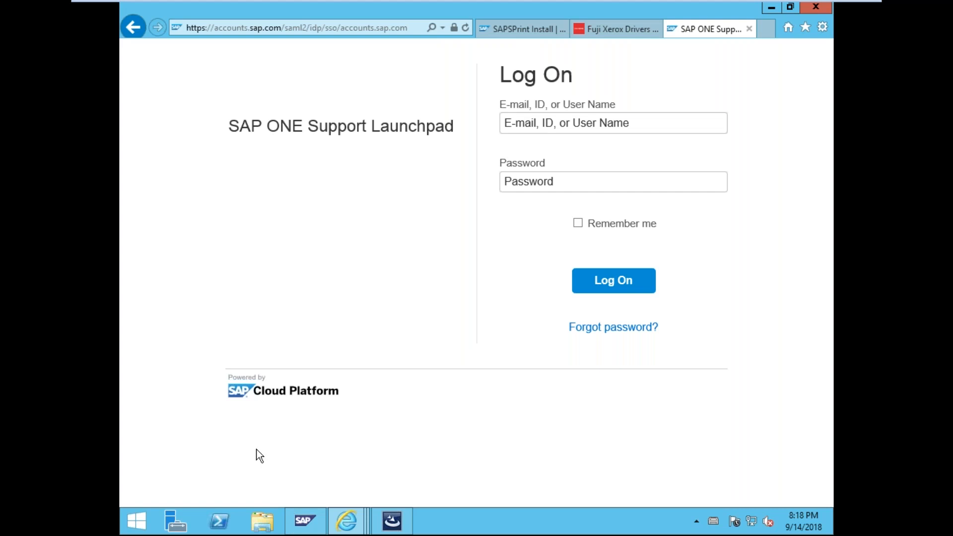
- Log on to the launchpad with the user ID and password
{"action": "left_click", "coordinate": [614, 123]}
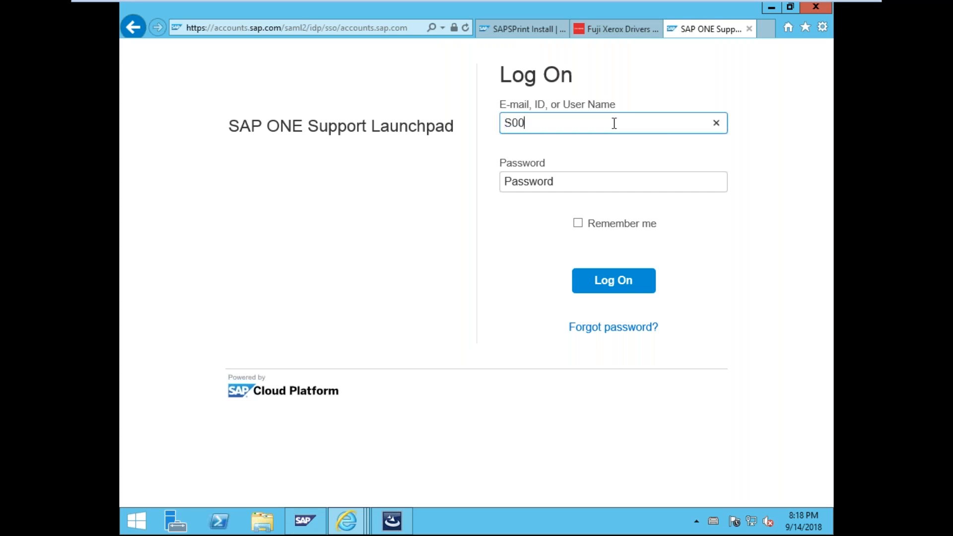
{"action": "key", "text": "Tab"}
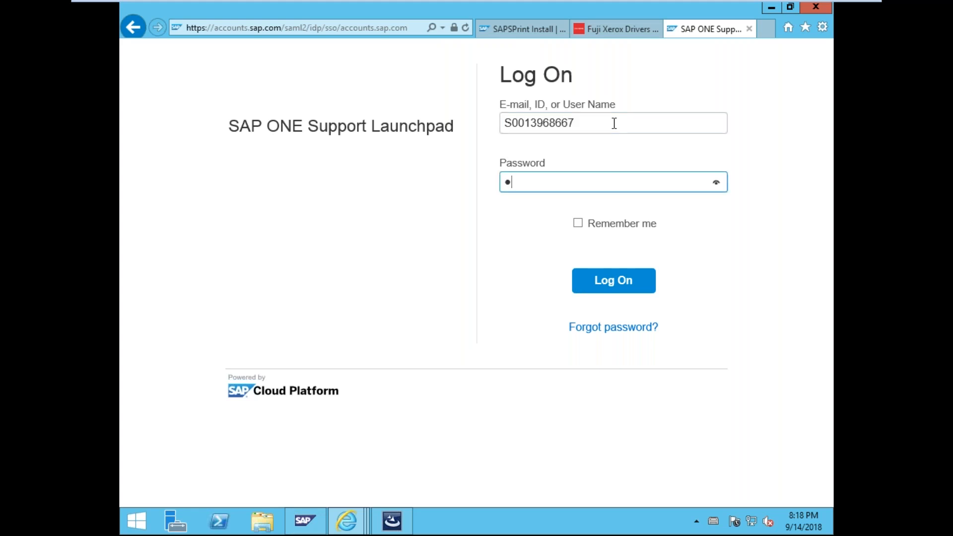
{"action": "left_click", "coordinate": [598, 279]}
- Finish and close the completed DocuPrint P255 d_dw installer wizard
{"action": "left_click", "coordinate": [392, 521]}
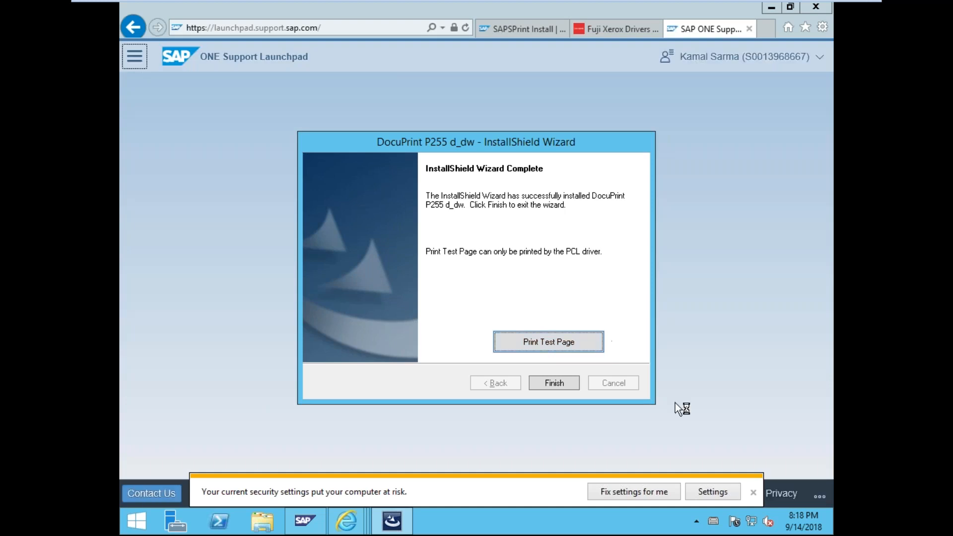
{"action": "left_click", "coordinate": [754, 492]}
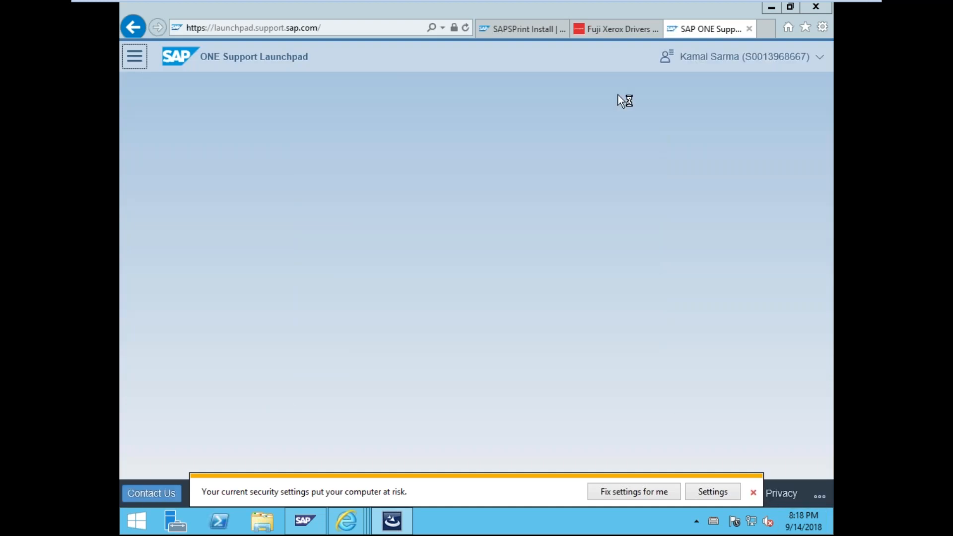
{"action": "left_click", "coordinate": [520, 4]}
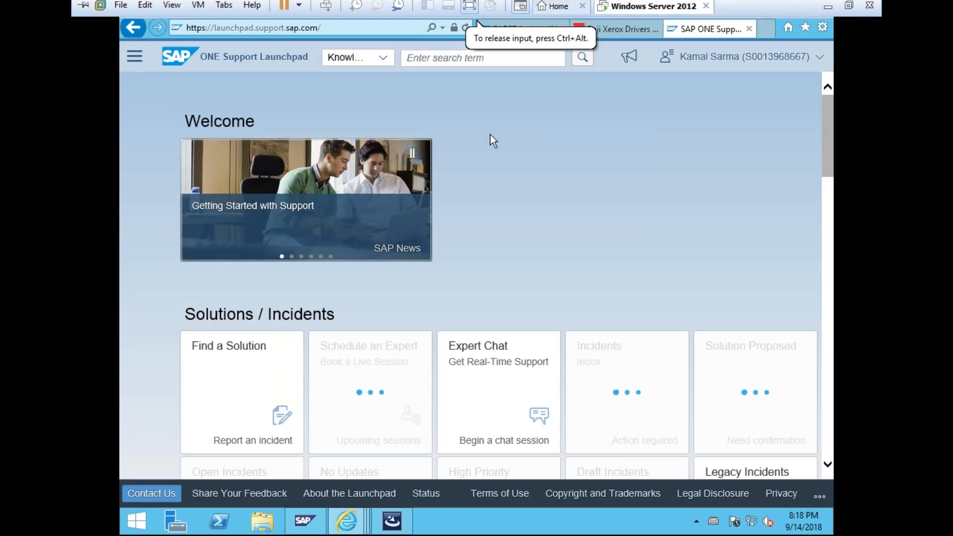
{"action": "left_click", "coordinate": [128, 60]}
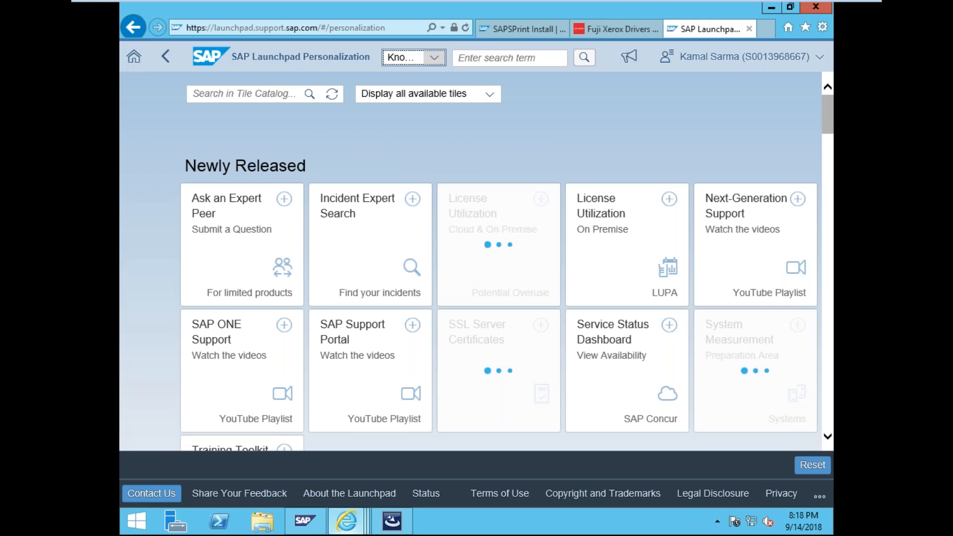
{"action": "left_click", "coordinate": [348, 522]}
{"action": "left_click", "coordinate": [391, 521]}
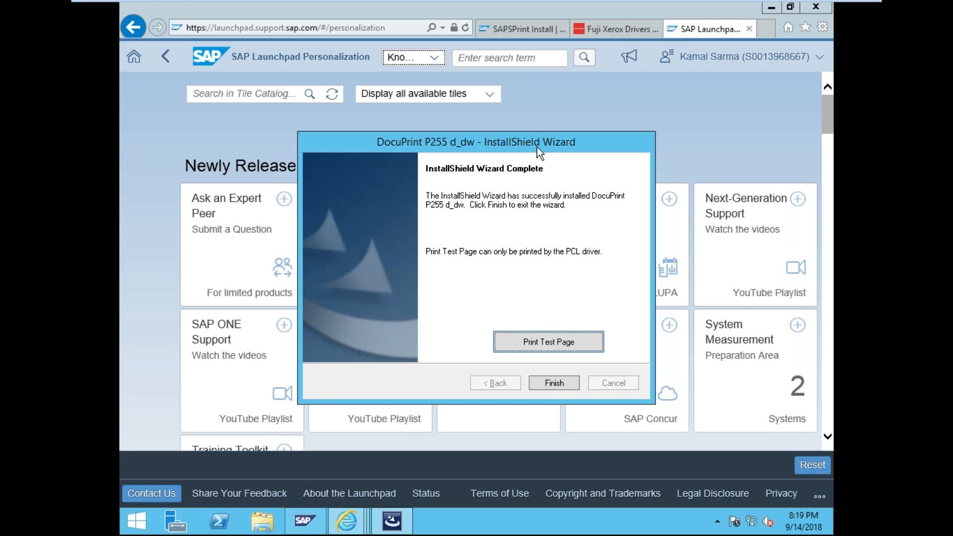
{"action": "left_click", "coordinate": [567, 388]}
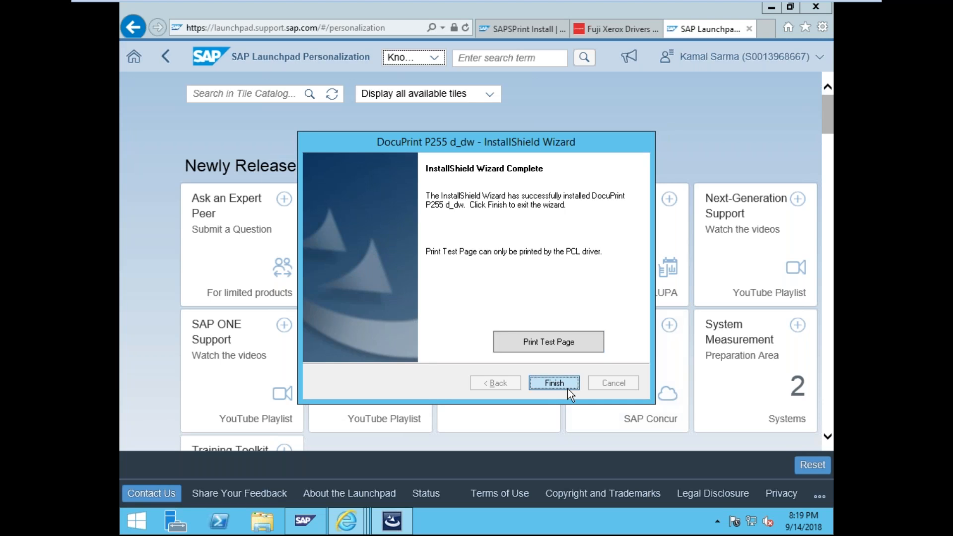
{"action": "left_click", "coordinate": [435, 58]}
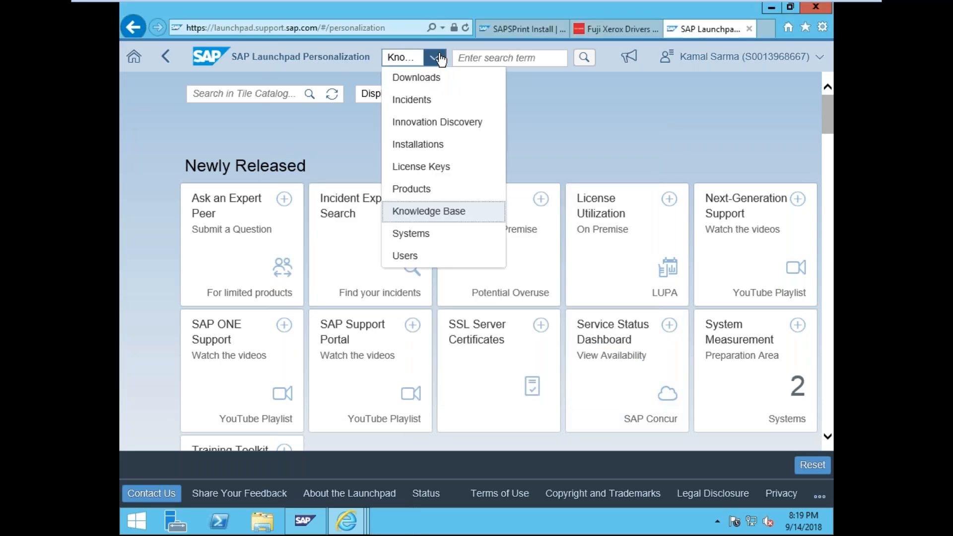
- Set the launchpad search category to Downloads and focus the search box
{"action": "left_click", "coordinate": [437, 59]}
{"action": "left_click", "coordinate": [434, 58]}
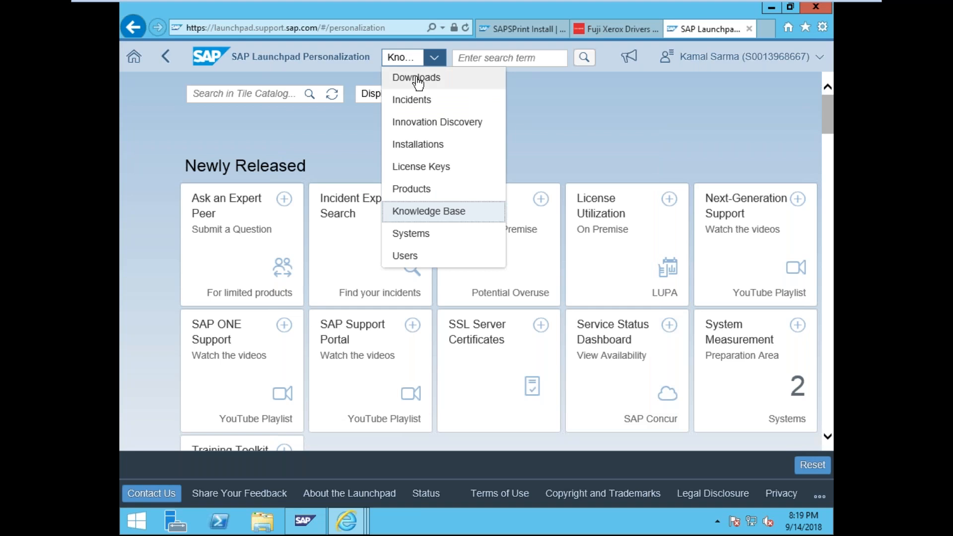
{"action": "left_click", "coordinate": [133, 56]}
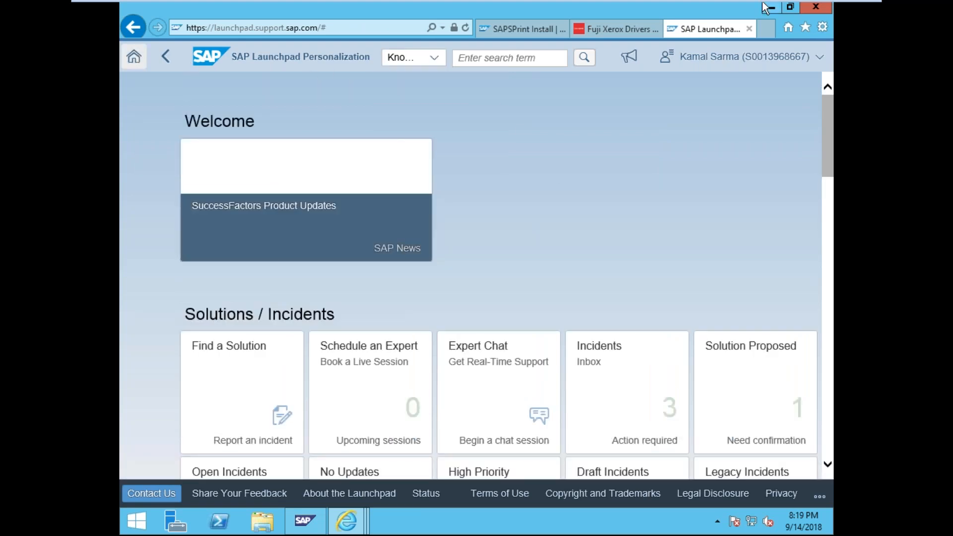
{"action": "scroll", "coordinate": [580, 211], "scroll_direction": "down", "scroll_amount": 5}
{"action": "scroll", "coordinate": [581, 212], "scroll_direction": "up", "scroll_amount": 2}
{"action": "scroll", "coordinate": [582, 214], "scroll_direction": "up", "scroll_amount": 3}
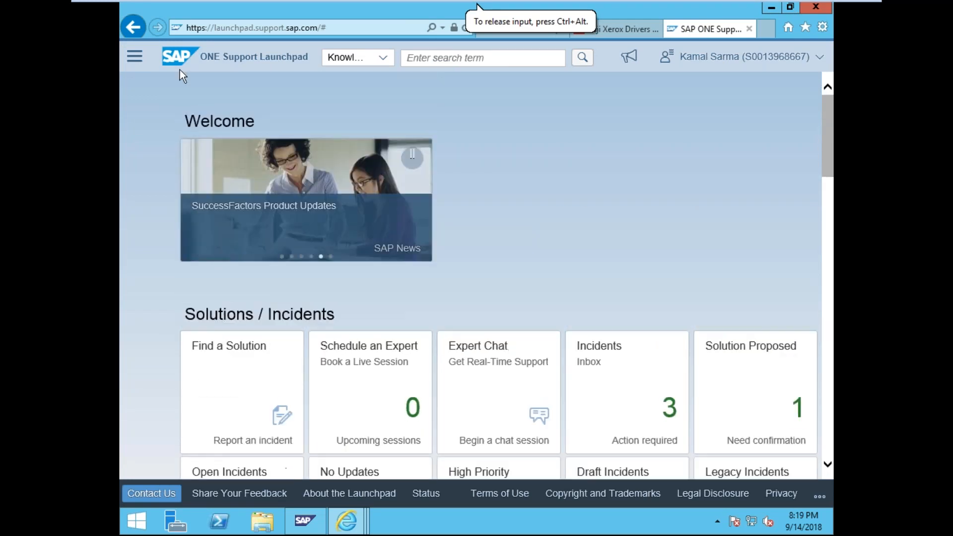
{"action": "left_click", "coordinate": [143, 60]}
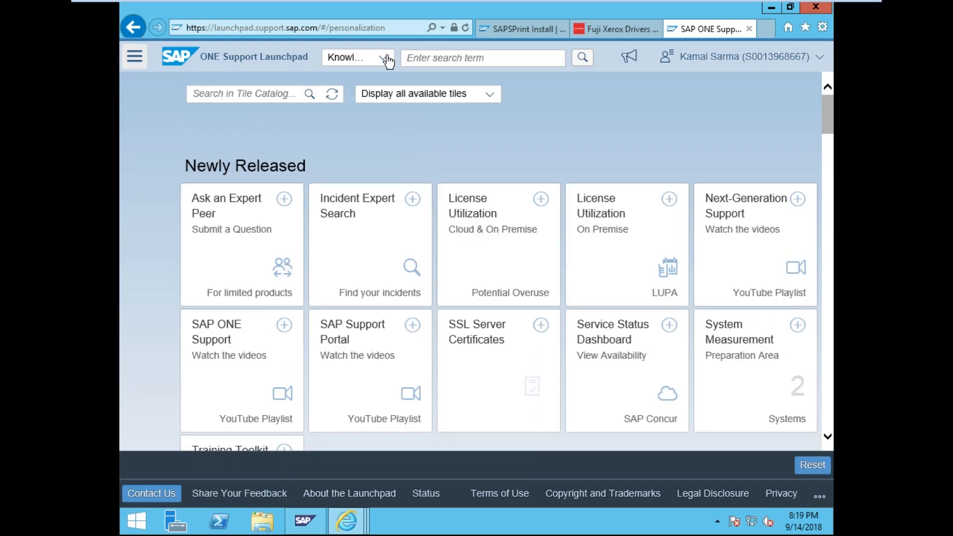
{"action": "left_click", "coordinate": [397, 59]}
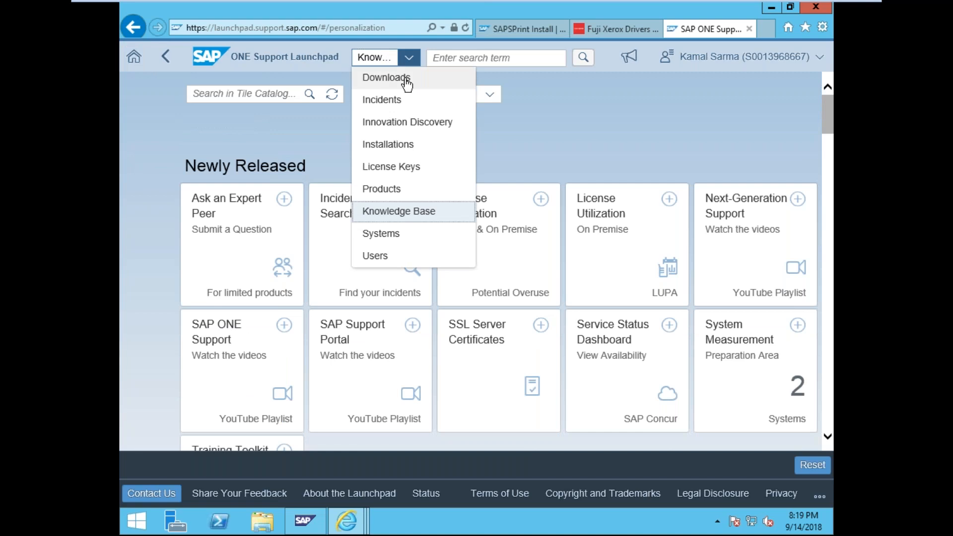
{"action": "left_click", "coordinate": [406, 80]}
{"action": "left_click", "coordinate": [458, 59]}
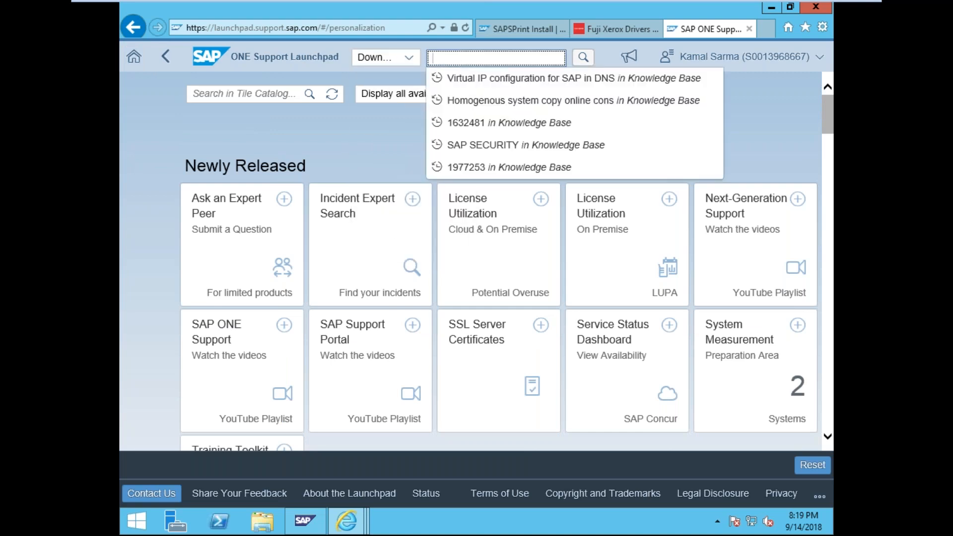
- Copy 'SAPSPrint' from the blog article and search it among installations
{"action": "mouse_move", "coordinate": [361, 514]}
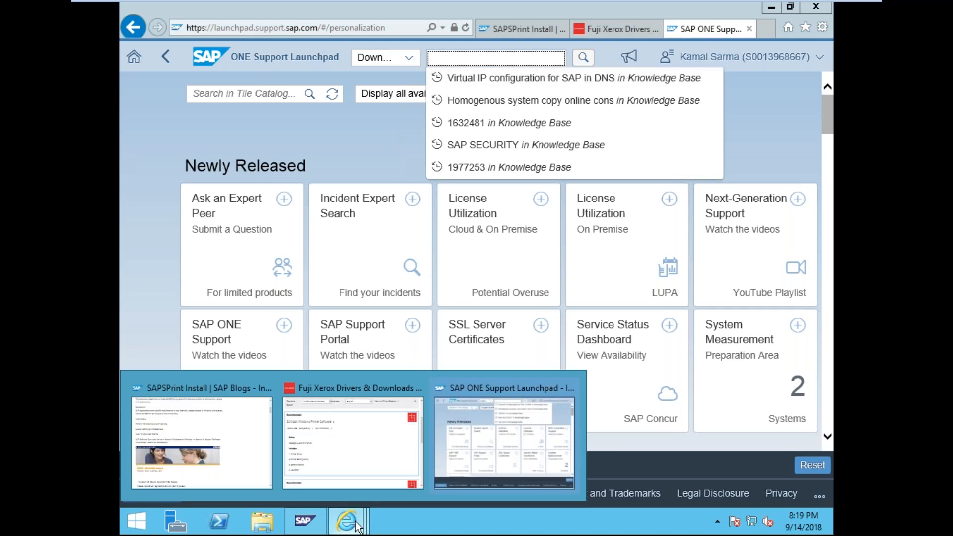
{"action": "left_click", "coordinate": [364, 472]}
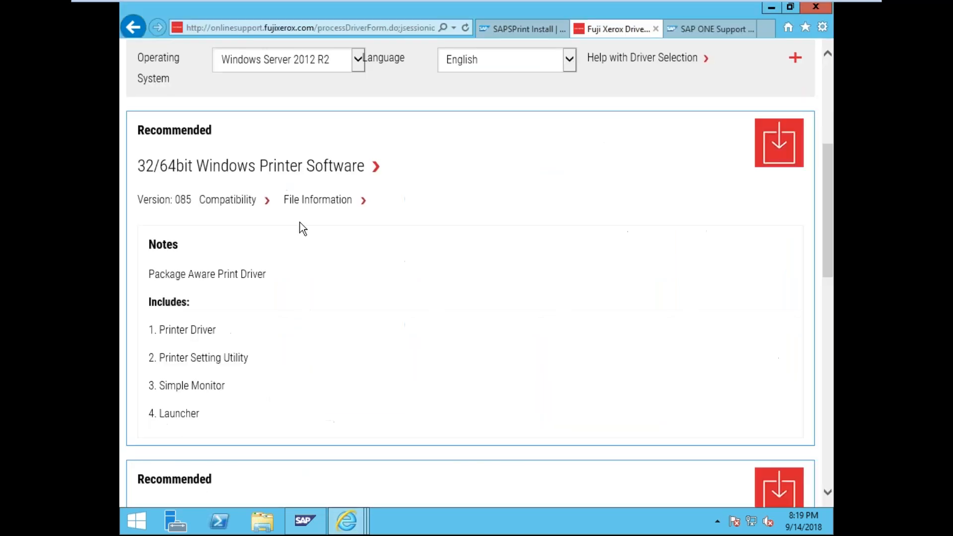
{"action": "left_click", "coordinate": [517, 28]}
{"action": "double_click", "coordinate": [190, 126]}
{"action": "key", "text": "ctrl+c"}
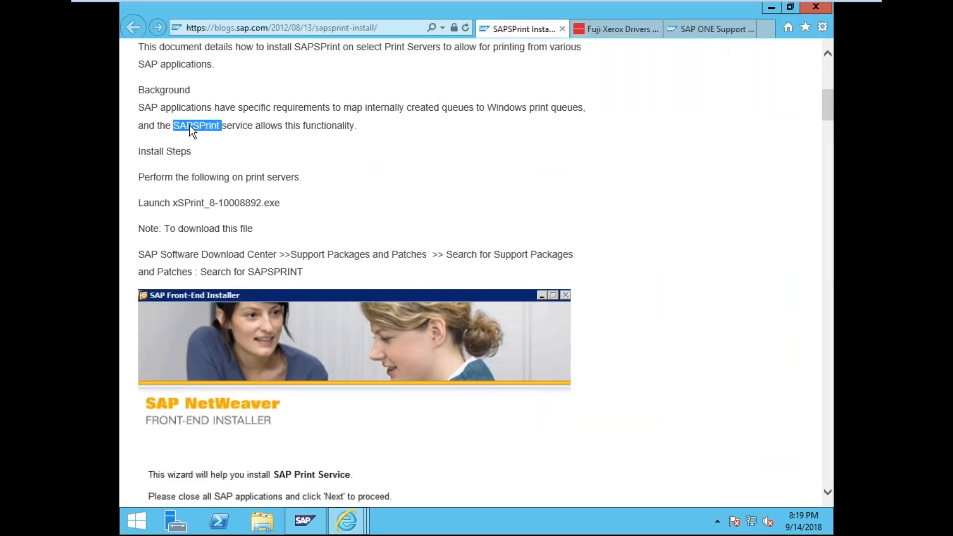
{"action": "left_click", "coordinate": [727, 28]}
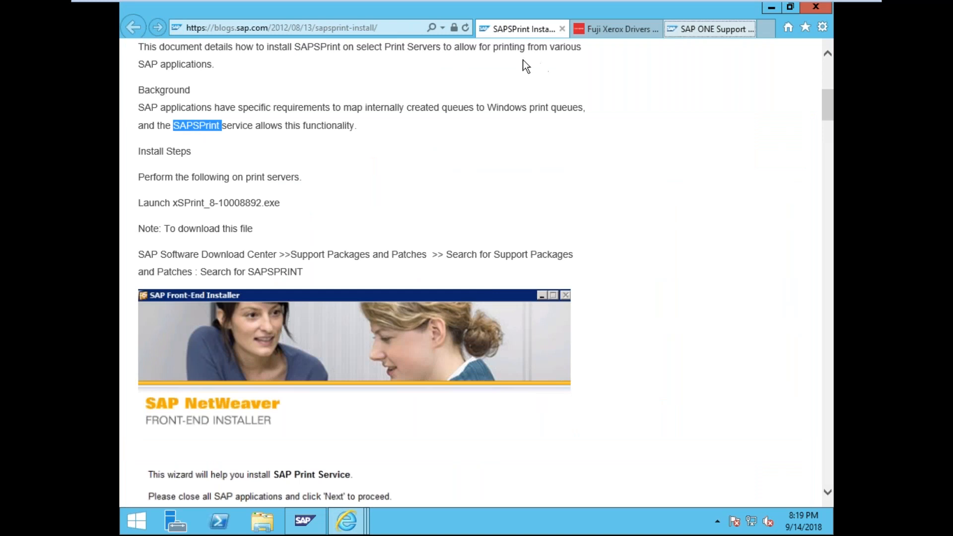
{"action": "left_click", "coordinate": [516, 58]}
{"action": "key", "text": "ctrl+v"}
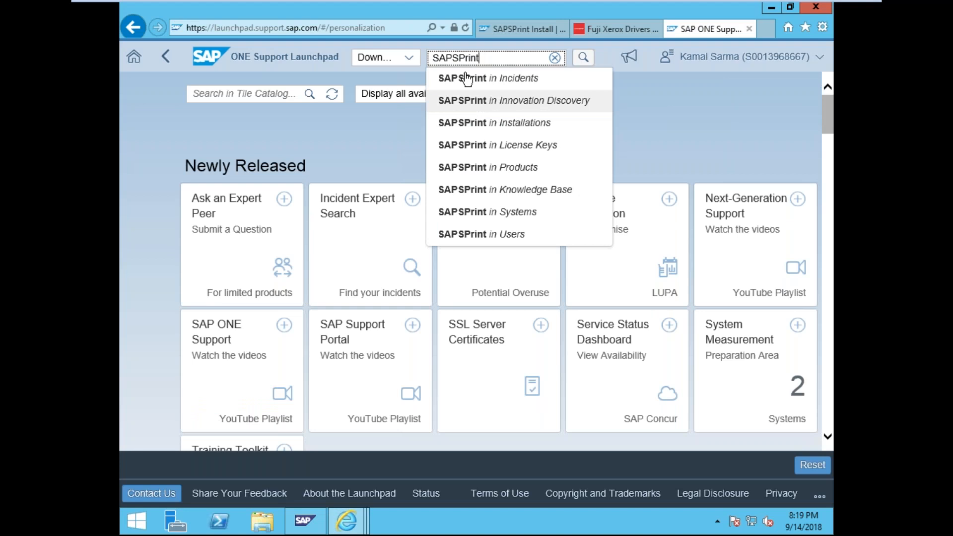
{"action": "left_click", "coordinate": [508, 130]}
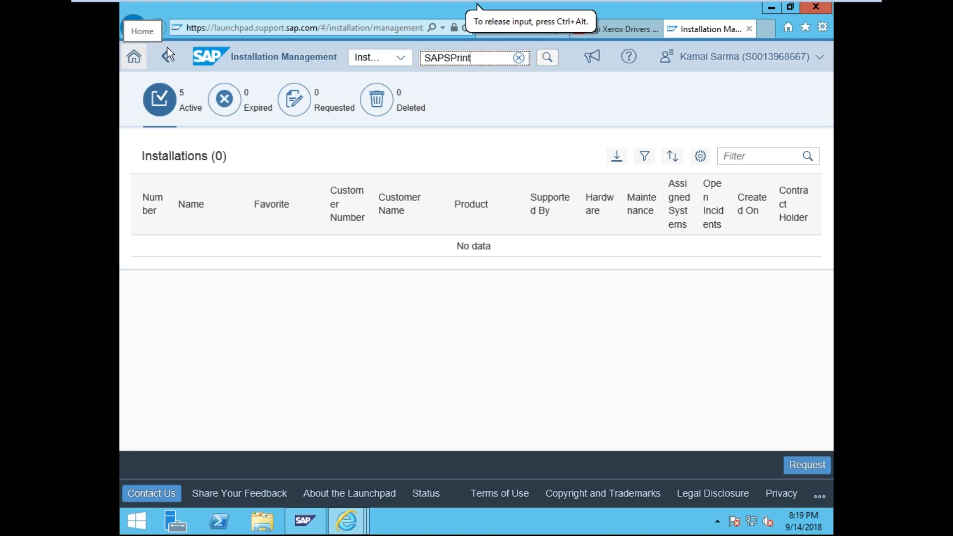
- Search for SAPSPrint within Downloads
{"action": "left_click", "coordinate": [404, 58]}
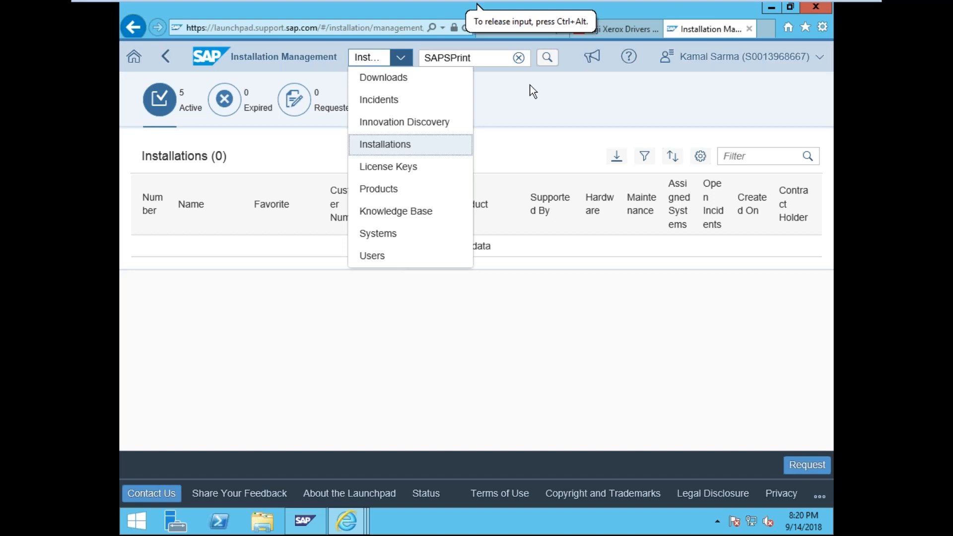
{"action": "left_click", "coordinate": [417, 79]}
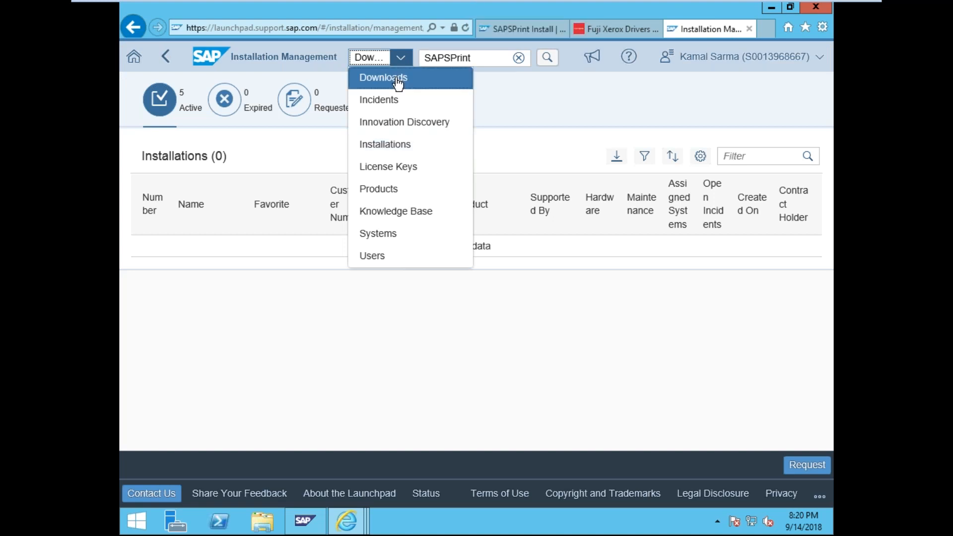
{"action": "left_click", "coordinate": [546, 59]}
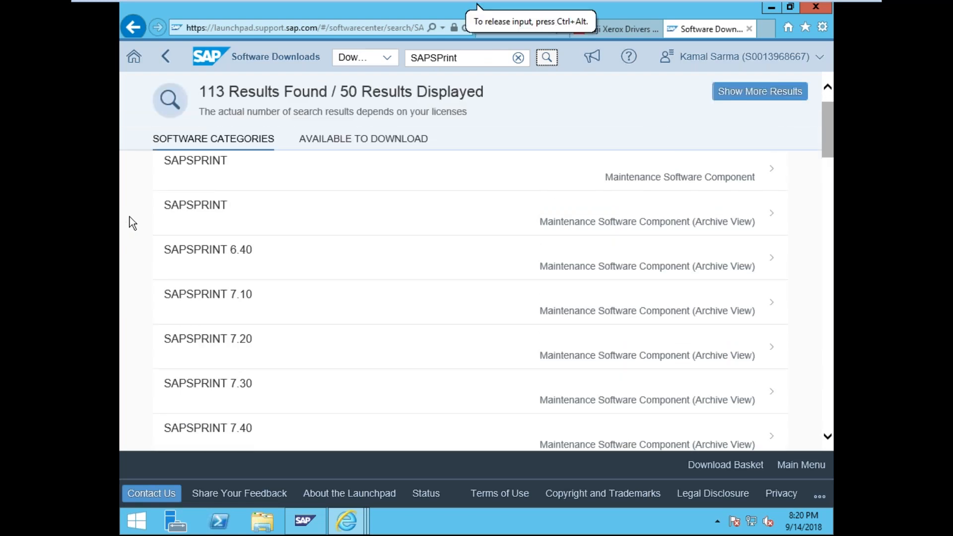
- Open SAPSPRINT 7.50 and download xSPrint750_8-70002660.exe
{"action": "scroll", "coordinate": [132, 222], "scroll_direction": "down", "scroll_amount": 2}
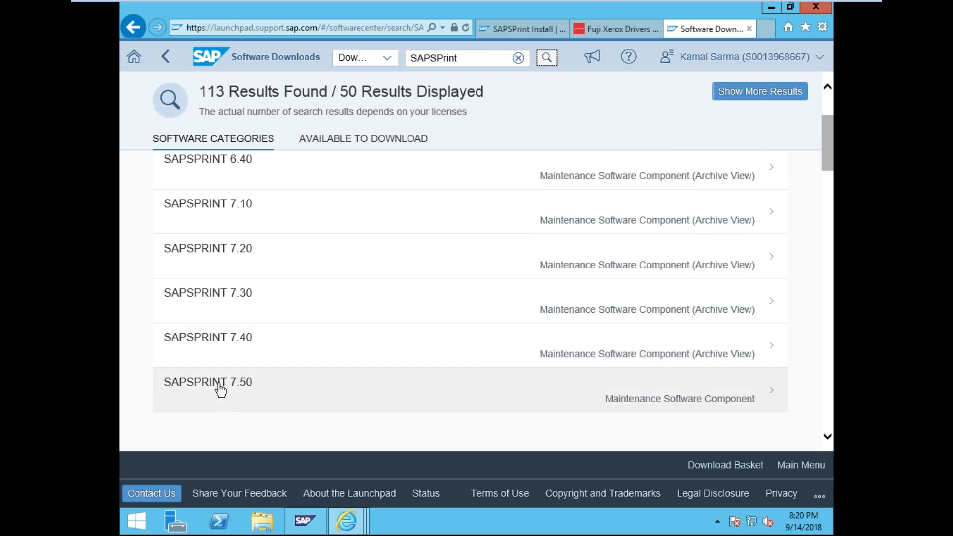
{"action": "left_click", "coordinate": [220, 390]}
{"action": "left_click", "coordinate": [367, 235]}
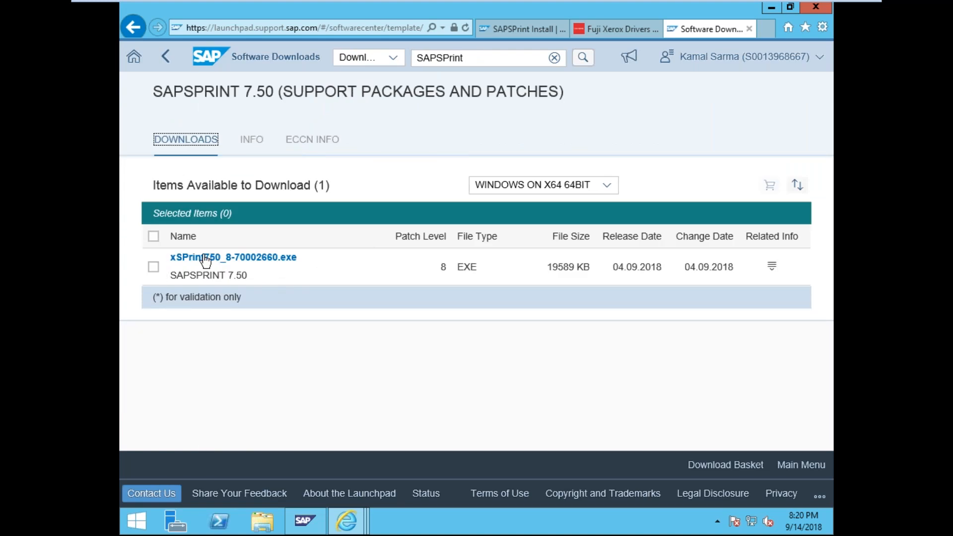
{"action": "left_click", "coordinate": [153, 266]}
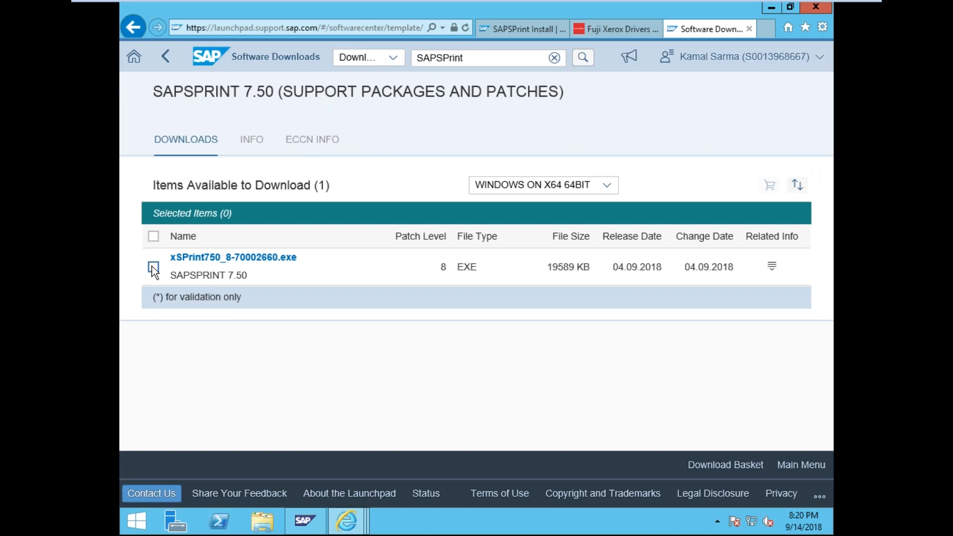
{"action": "left_click", "coordinate": [206, 258]}
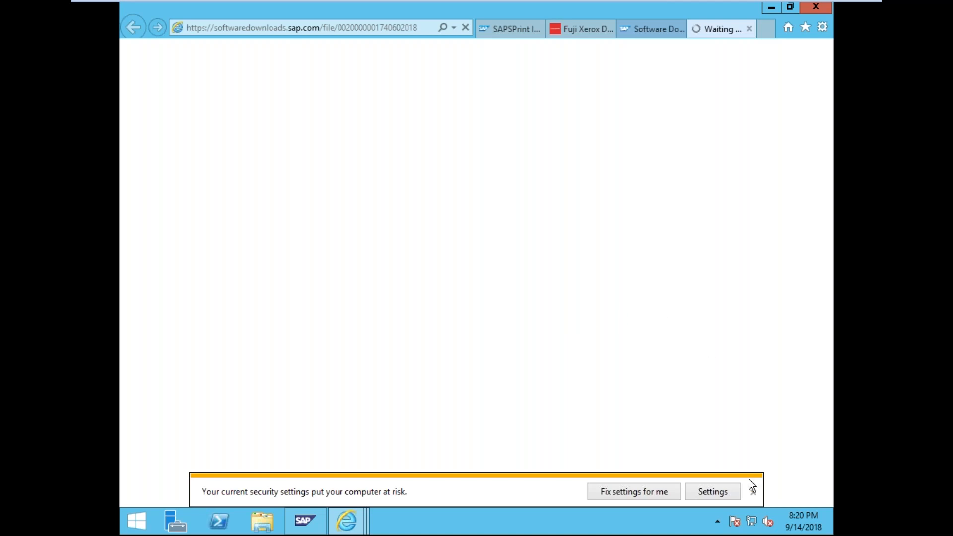
- Sign in to softwaredownloads.sap.com with the user ID and password
{"action": "left_click", "coordinate": [753, 491]}
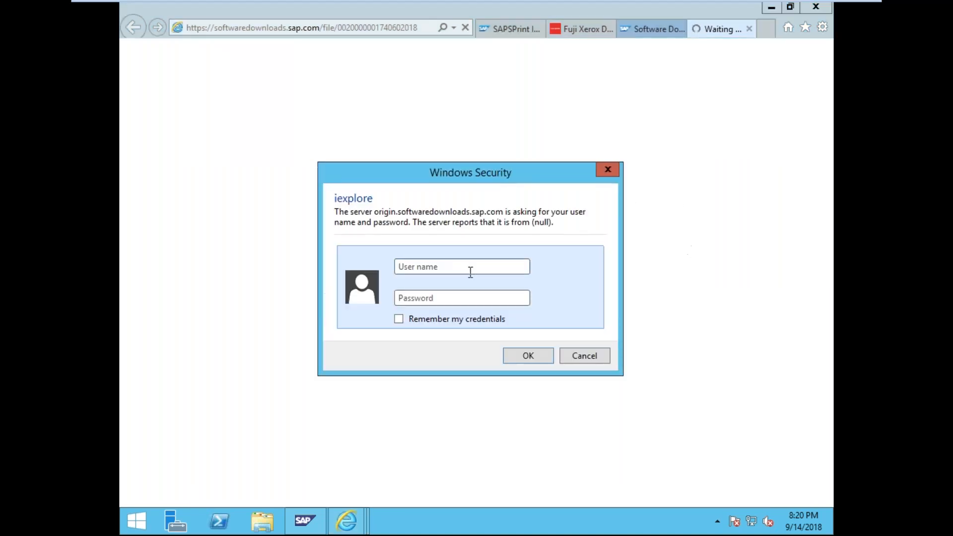
{"action": "left_click", "coordinate": [471, 269]}
{"action": "key", "text": "Tab"}
{"action": "type", "text": "•••••"}
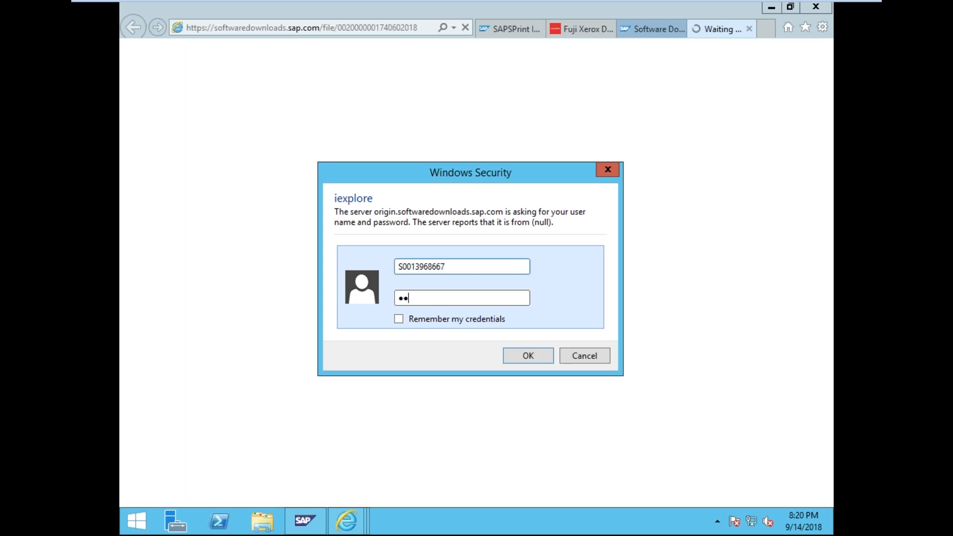
{"action": "type", "text": "•••"}
{"action": "left_click", "coordinate": [550, 356]}
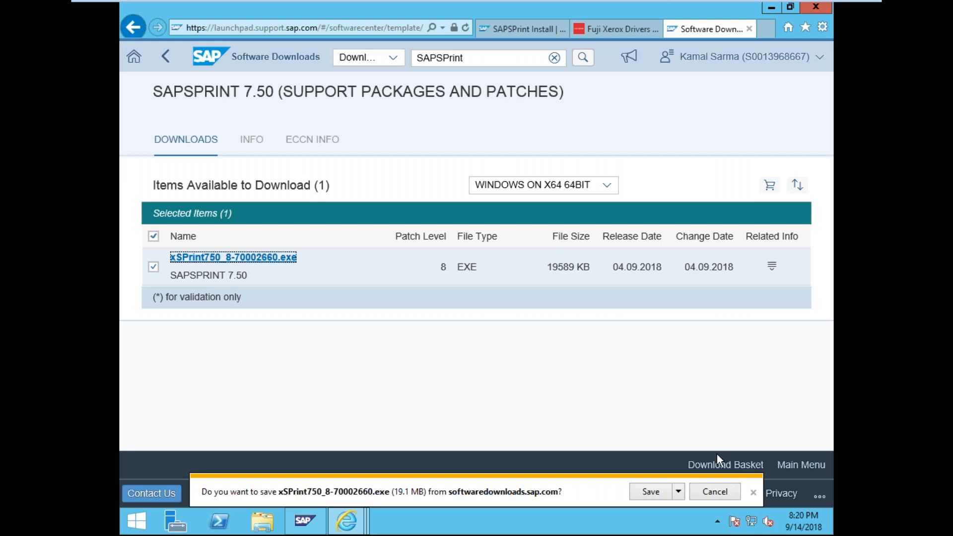
- Save xSPrint750_8-70002660.exe to This PC via Save as, then open File Explorer on This PC
{"action": "left_click", "coordinate": [681, 497]}
{"action": "left_click", "coordinate": [715, 476]}
{"action": "left_click", "coordinate": [345, 300]}
{"action": "right_click", "coordinate": [656, 275]}
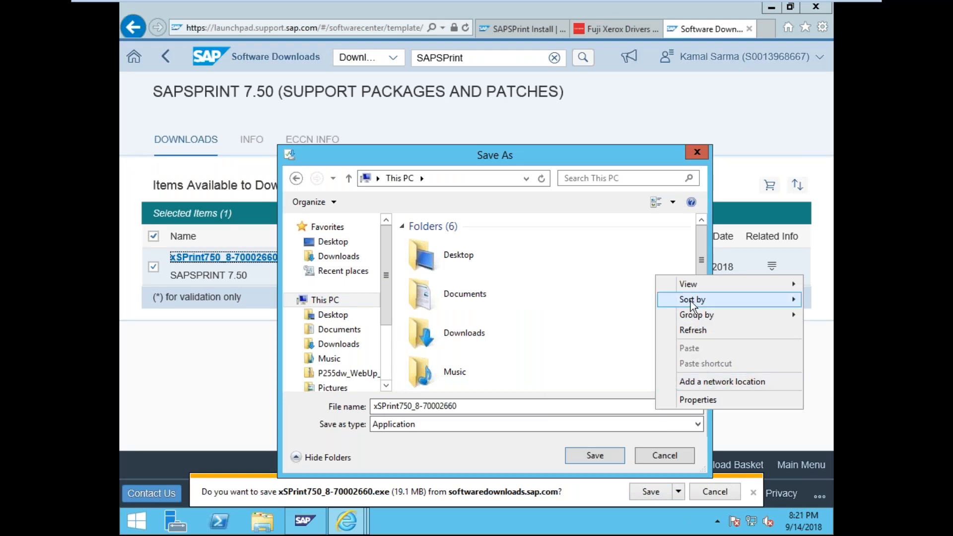
{"action": "left_click", "coordinate": [501, 410]}
{"action": "left_click", "coordinate": [591, 448]}
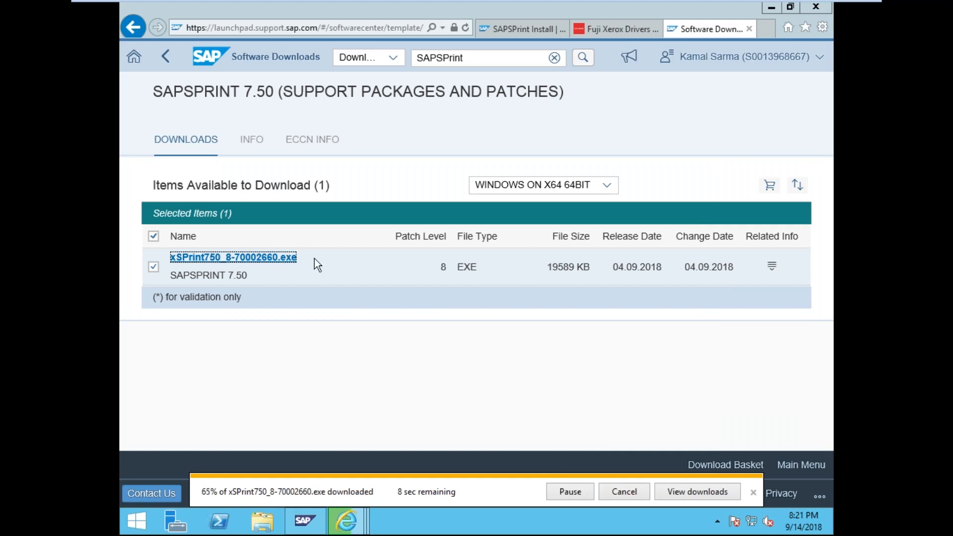
{"action": "key", "text": "super+e"}
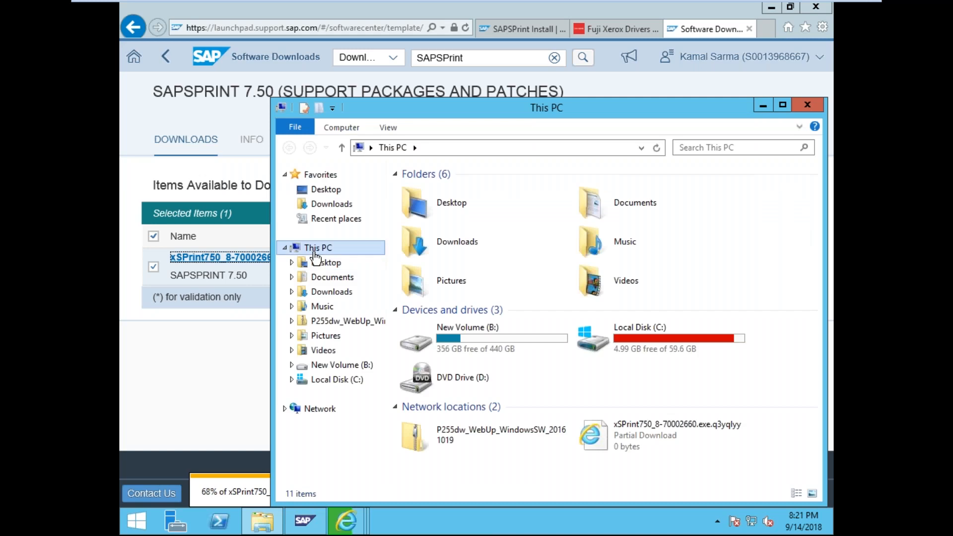
- Rename the Desktop printer folder to 'Printer Software' and switch back to Internet Explorer
{"action": "left_click", "coordinate": [327, 189]}
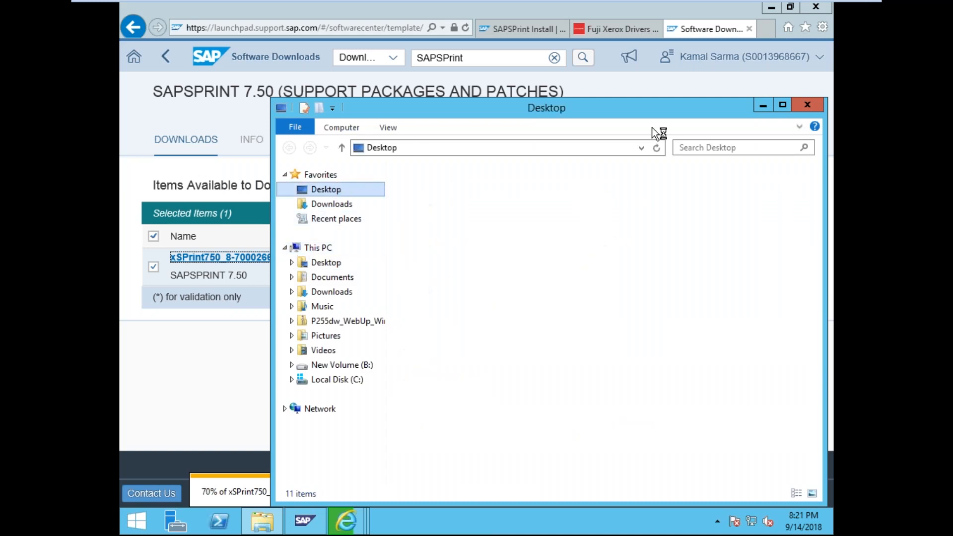
{"action": "left_click", "coordinate": [779, 105]}
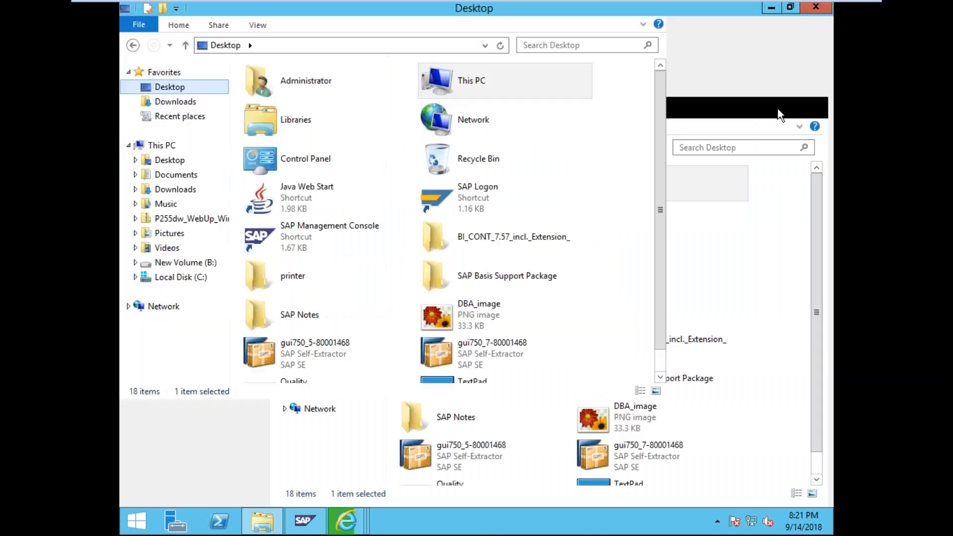
{"action": "left_click", "coordinate": [507, 201]}
{"action": "key", "text": "F2"}
{"action": "type", "text": "Print"}
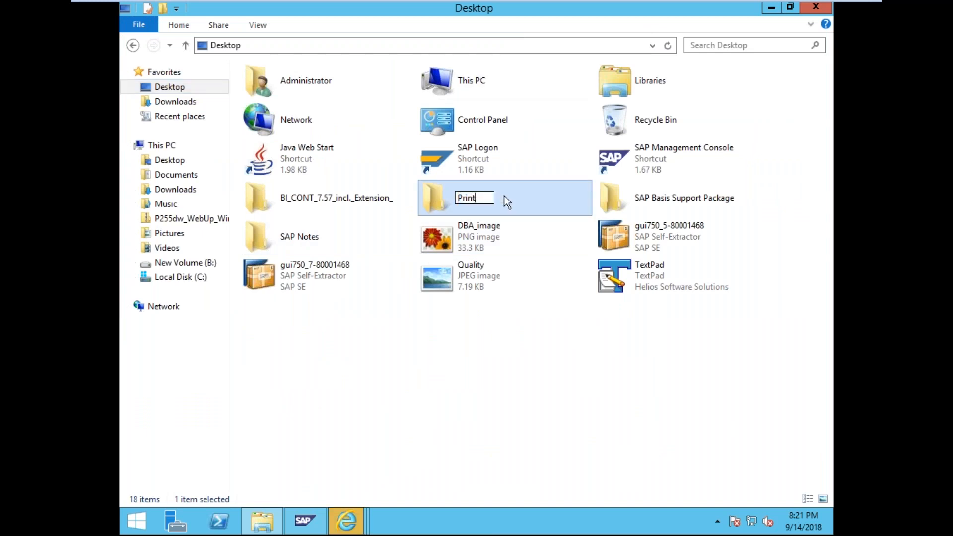
{"action": "type", "text": "er Software"}
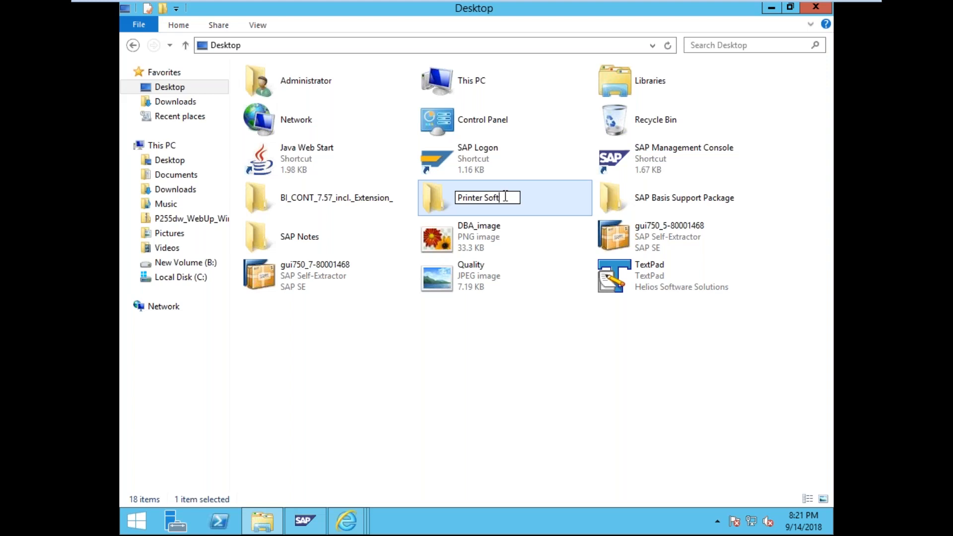
{"action": "key", "text": "Return"}
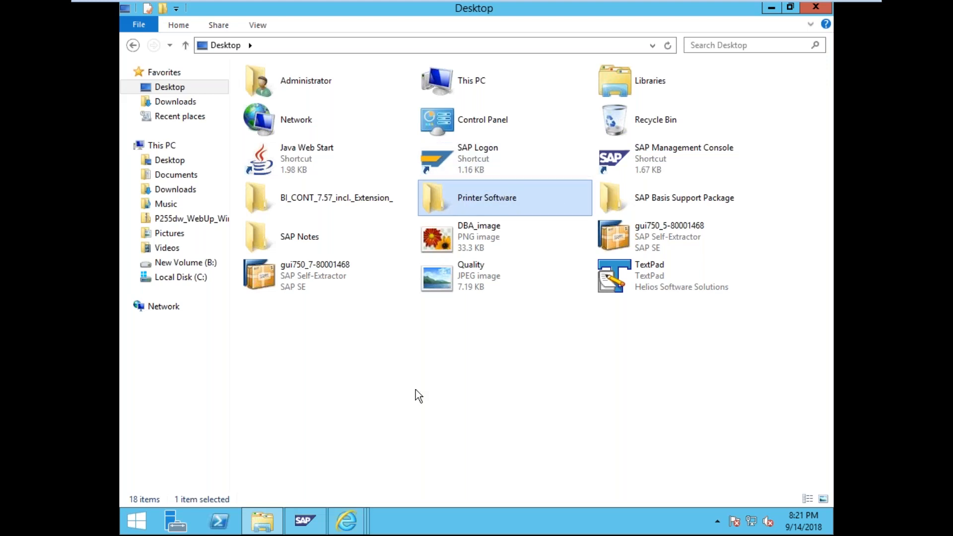
{"action": "mouse_move", "coordinate": [342, 530]}
{"action": "left_click", "coordinate": [472, 454]}
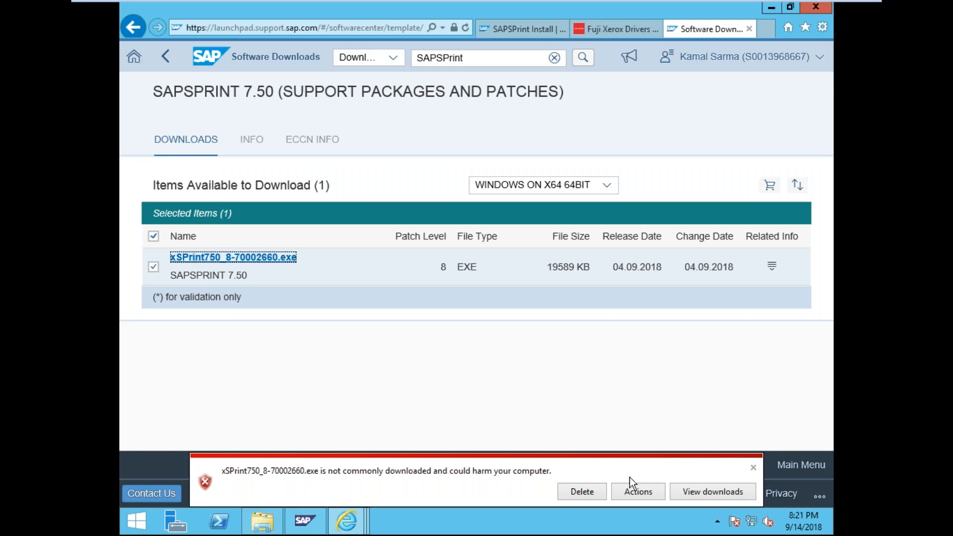
- Delete the flagged xSPrint download from Internet Explorer's downloads list
{"action": "left_click", "coordinate": [701, 487]}
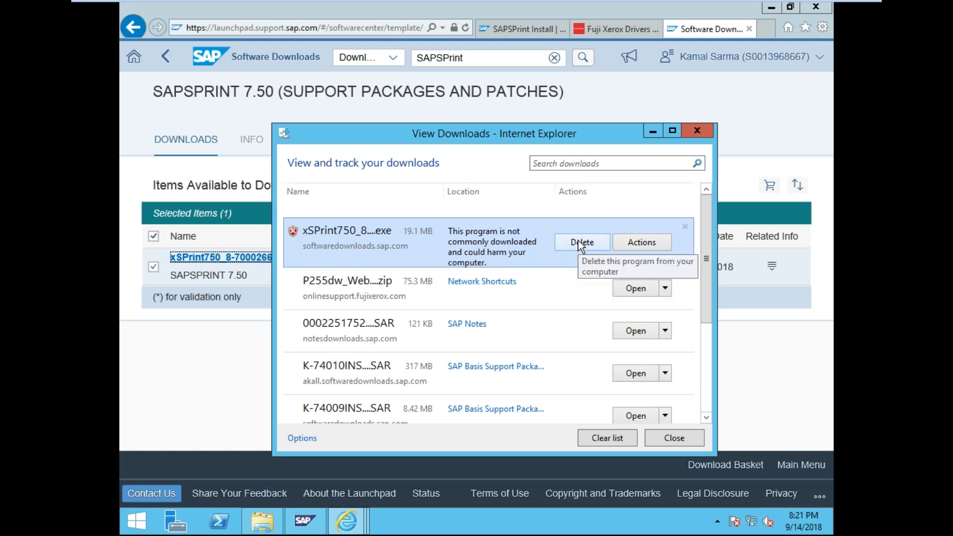
{"action": "left_click", "coordinate": [642, 242]}
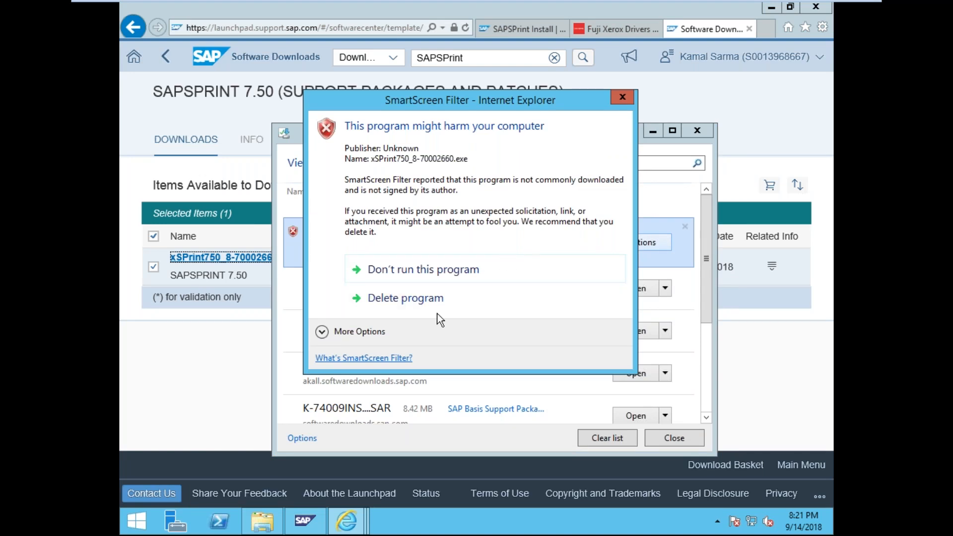
{"action": "left_click", "coordinate": [402, 298]}
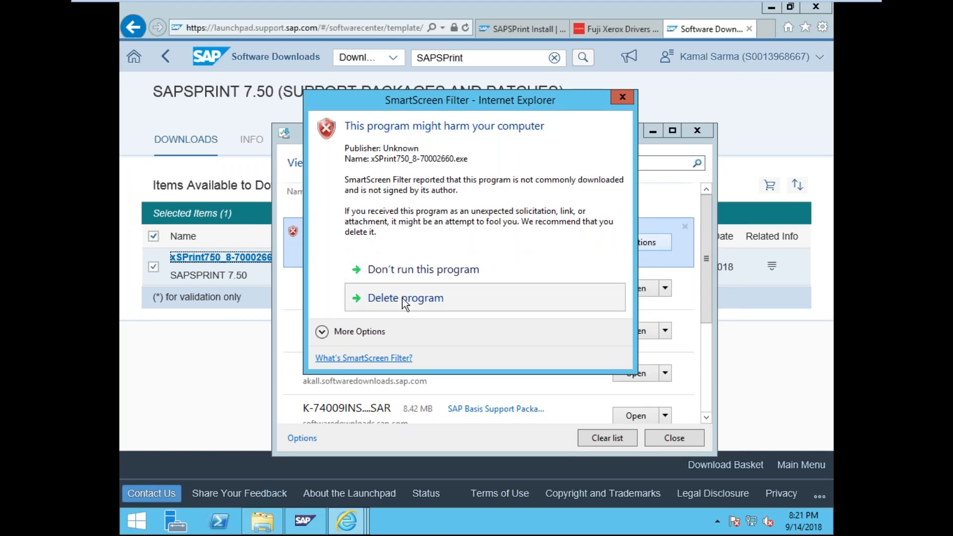
{"action": "left_click", "coordinate": [698, 133]}
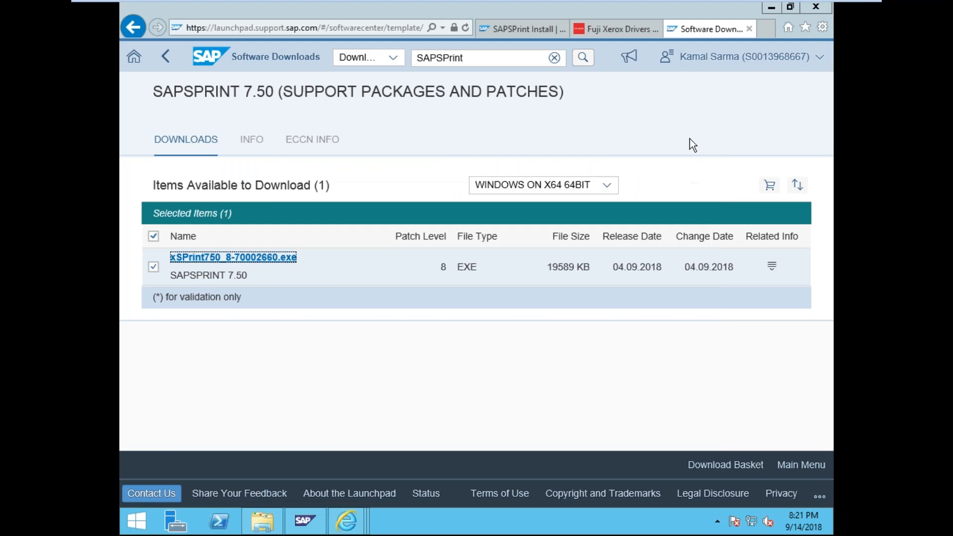
- Download xSPrint750_8-70002660.exe again and save it to the Desktop
{"action": "left_click", "coordinate": [154, 268]}
{"action": "left_click", "coordinate": [217, 258]}
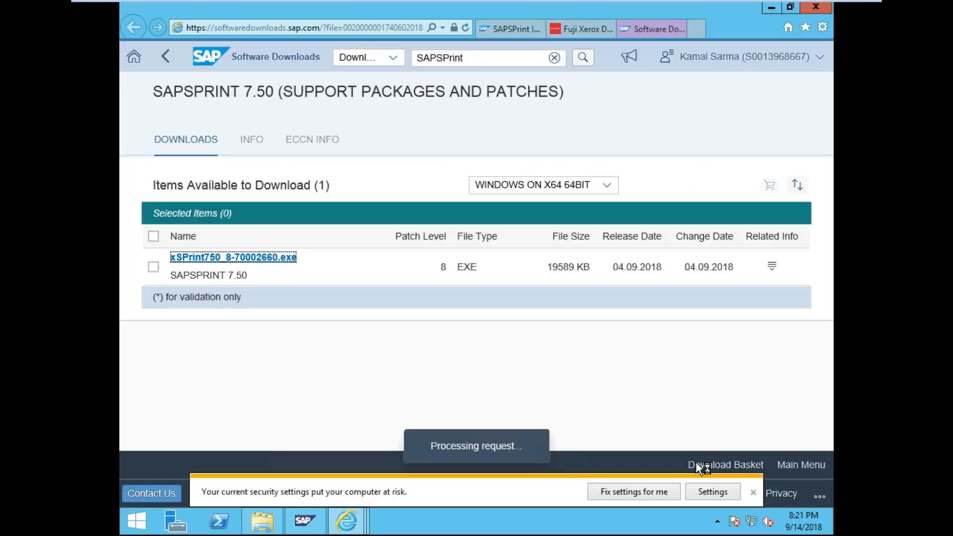
{"action": "left_click", "coordinate": [677, 497]}
{"action": "left_click", "coordinate": [725, 476]}
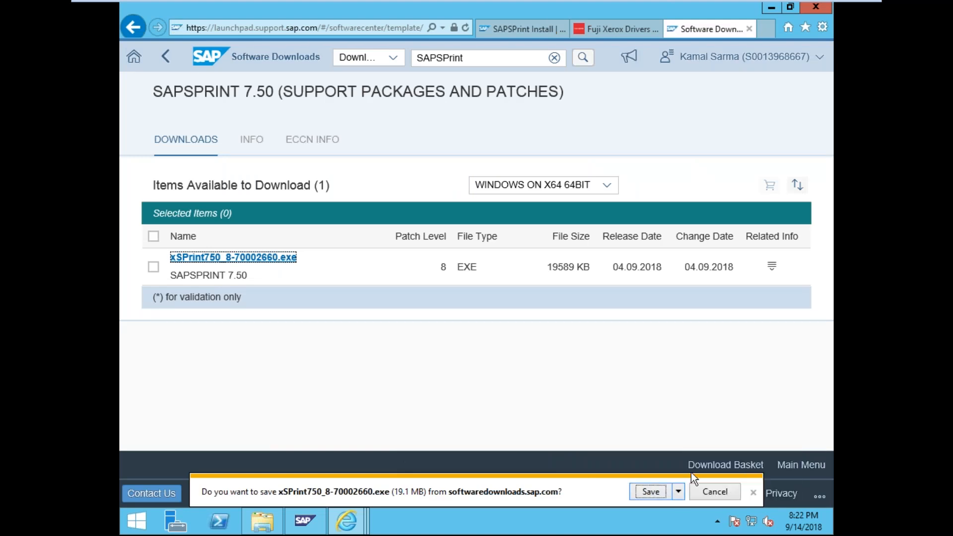
{"action": "left_click", "coordinate": [331, 314]}
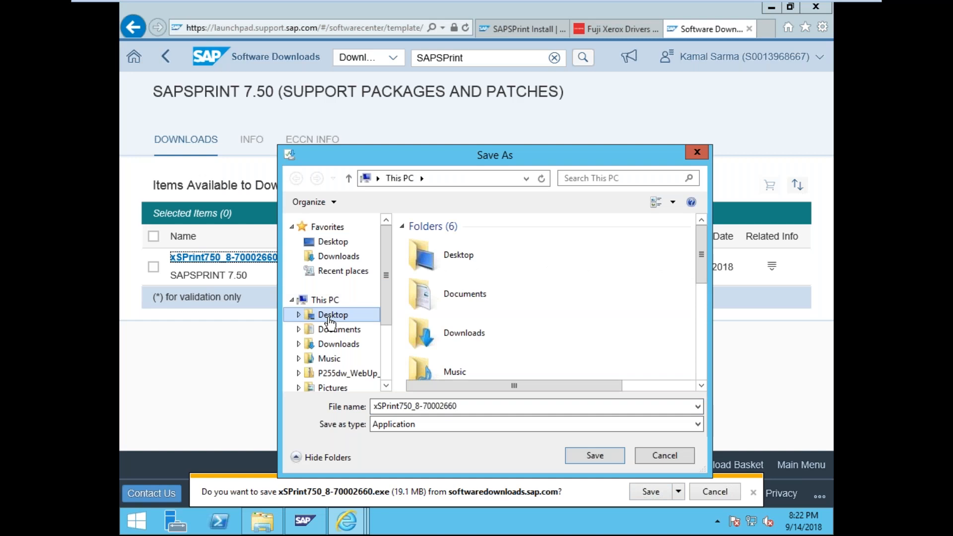
{"action": "left_click", "coordinate": [613, 459]}
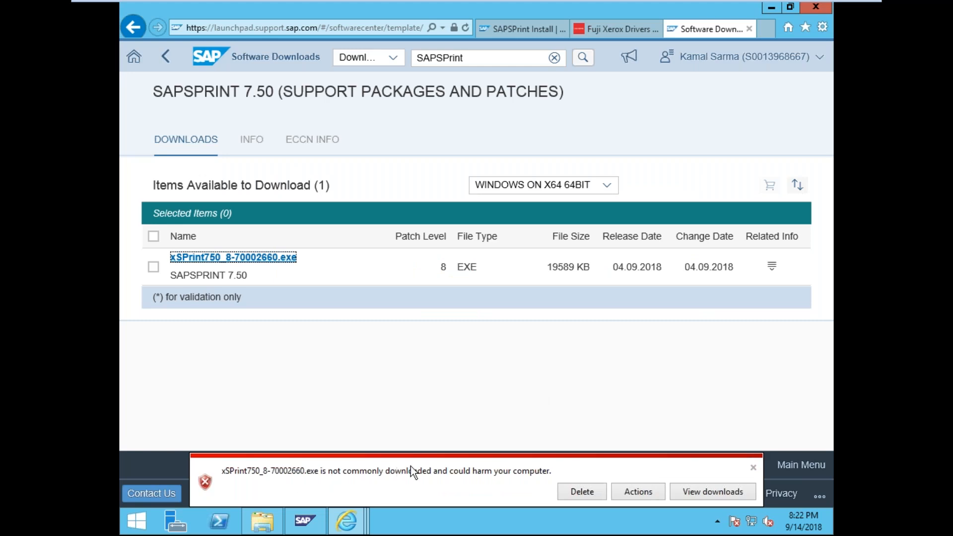
- Dismiss the SmartScreen warning about the downloaded installer
{"action": "left_click", "coordinate": [638, 491]}
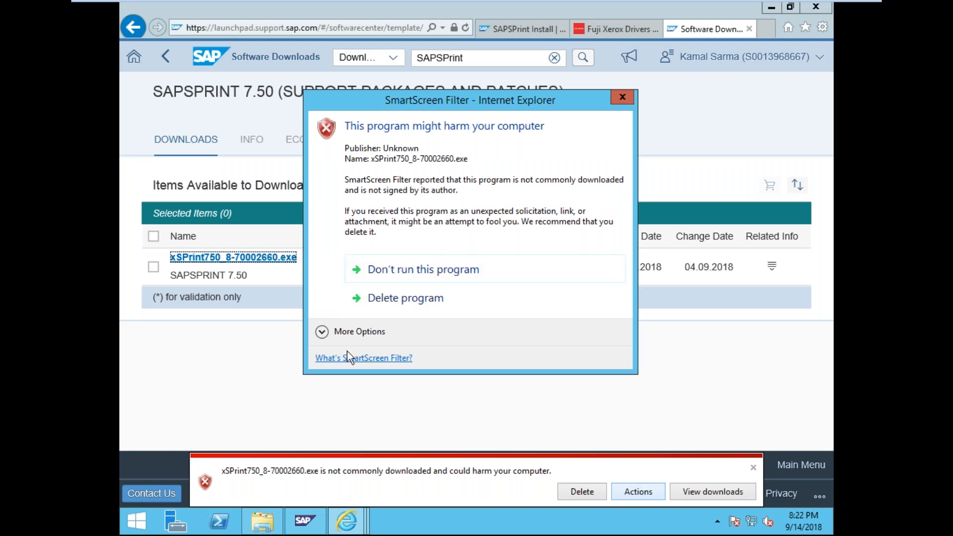
{"action": "left_click", "coordinate": [623, 97]}
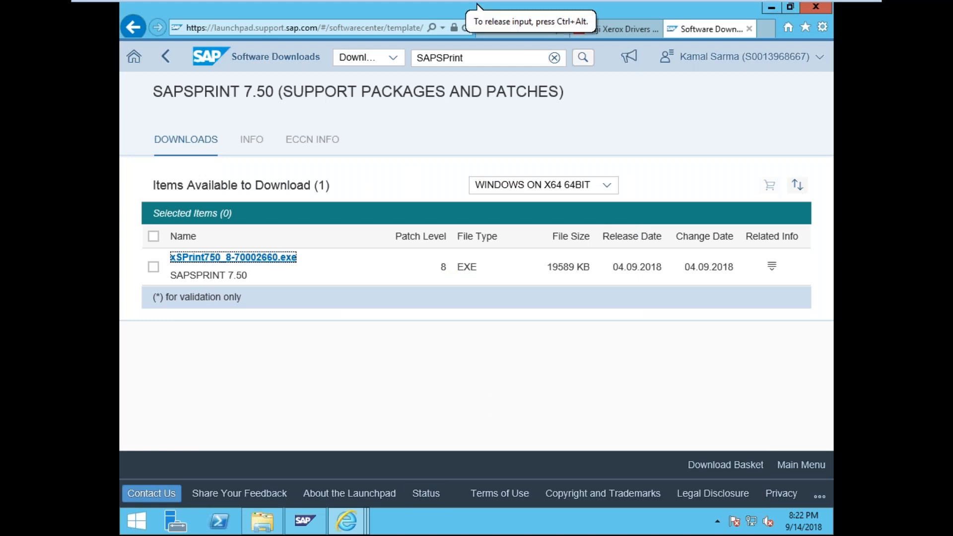
{"action": "right_click", "coordinate": [435, 521]}
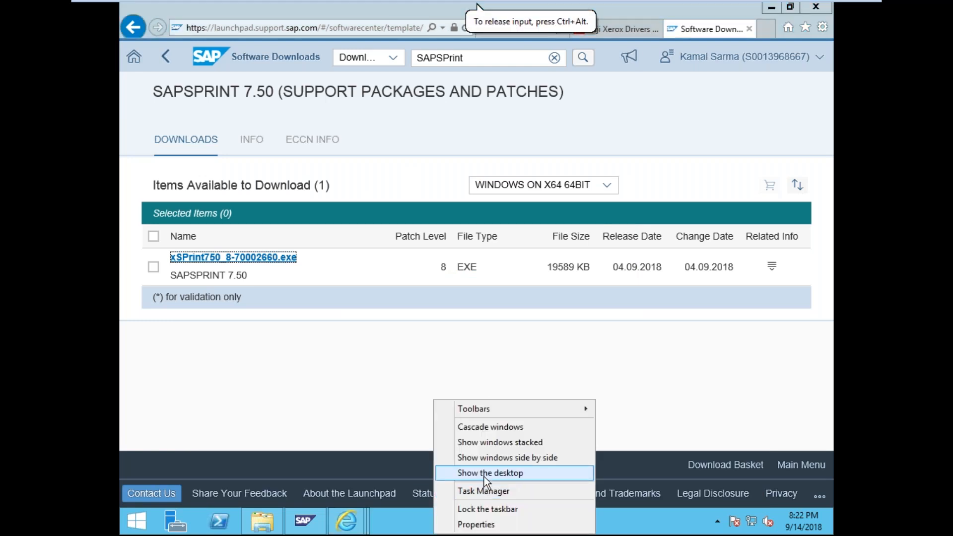
- Show the desktop, then switch to the Desktop folder window in File Explorer
{"action": "left_click", "coordinate": [484, 473]}
{"action": "mouse_move", "coordinate": [338, 531]}
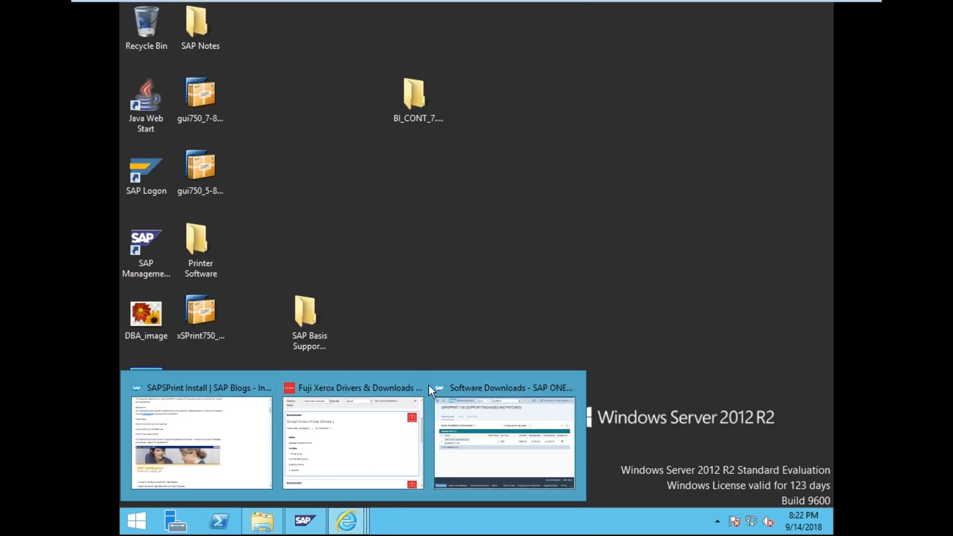
{"action": "left_click", "coordinate": [449, 415]}
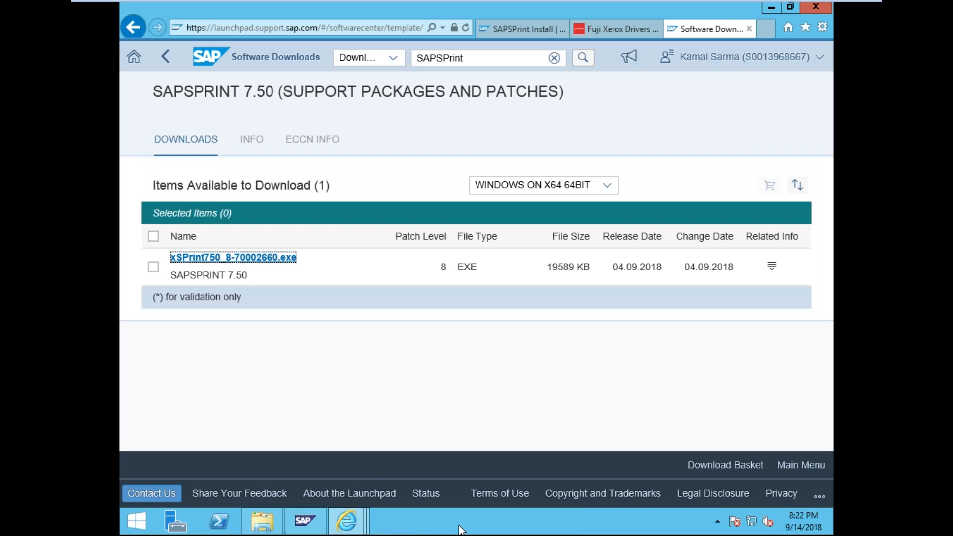
{"action": "left_click", "coordinate": [256, 527]}
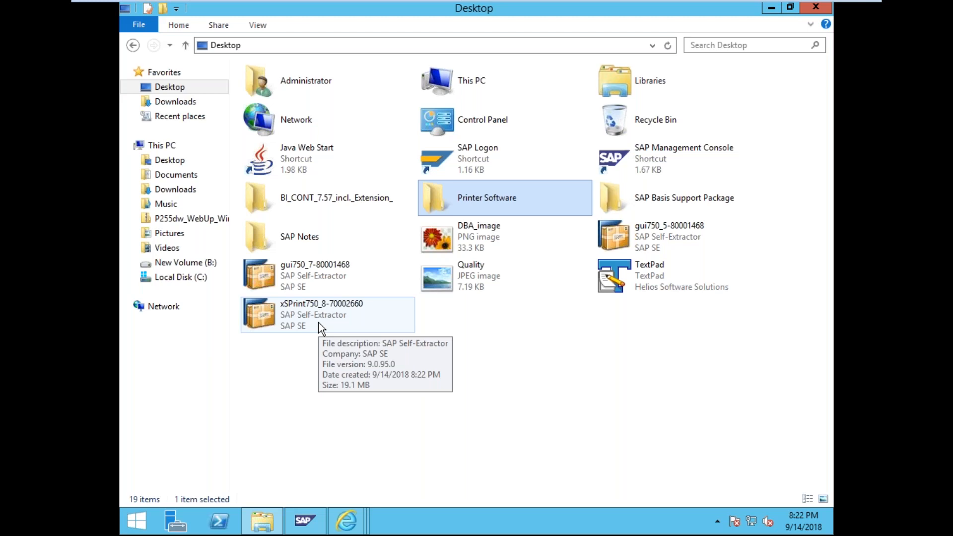
{"action": "right_click", "coordinate": [315, 355]}
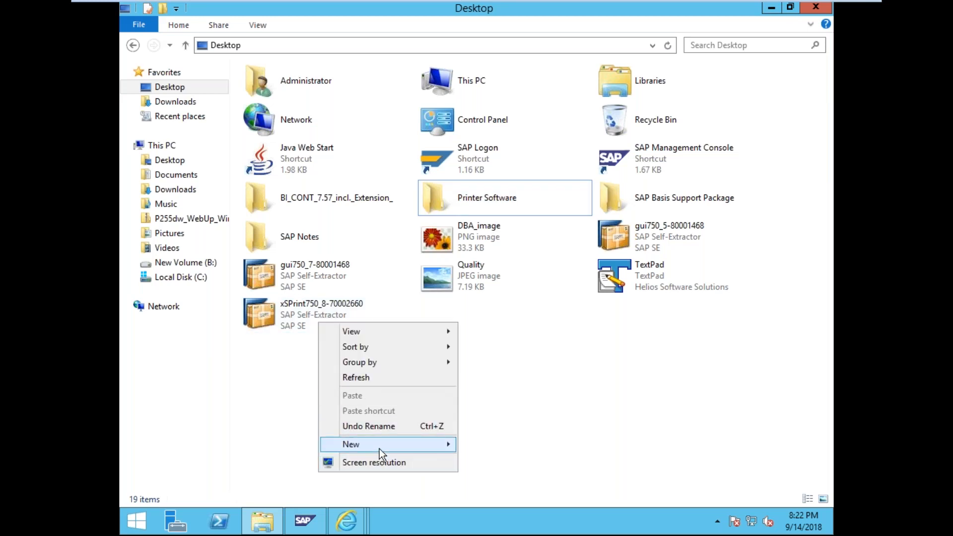
{"action": "left_click", "coordinate": [276, 329]}
- Open the xSPrint750 installer's properties and compare its size with 19589 on the download page
{"action": "right_click", "coordinate": [281, 317]}
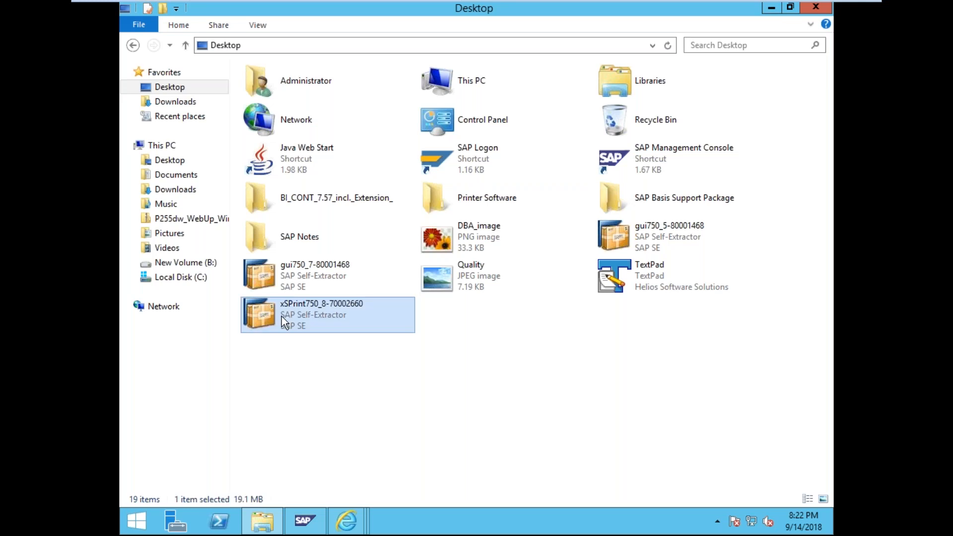
{"action": "left_click", "coordinate": [323, 305]}
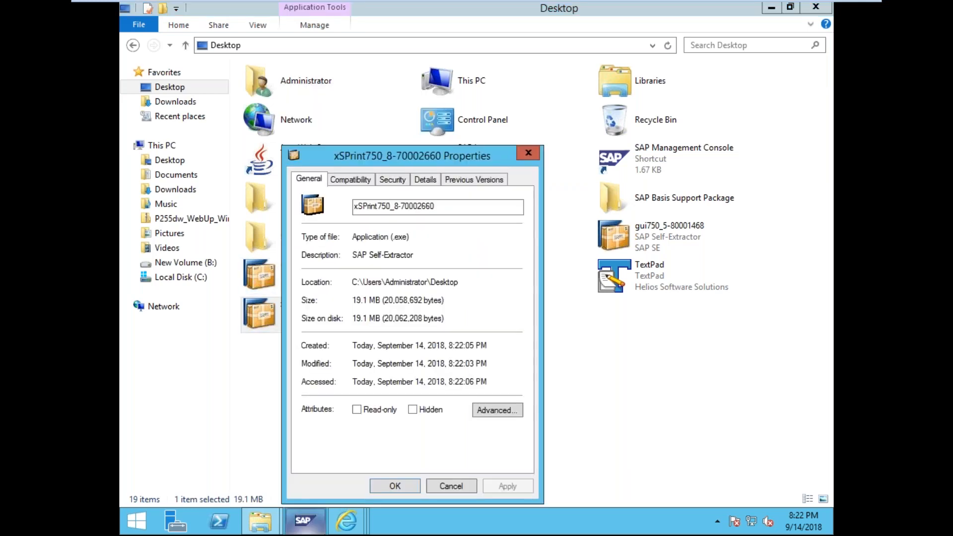
{"action": "mouse_move", "coordinate": [360, 529]}
{"action": "left_click", "coordinate": [485, 471]}
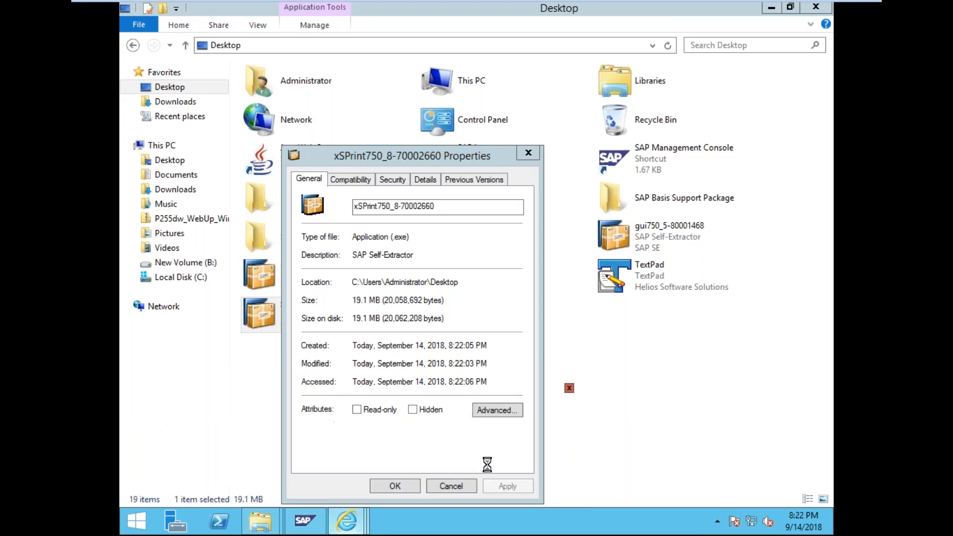
{"action": "double_click", "coordinate": [562, 268]}
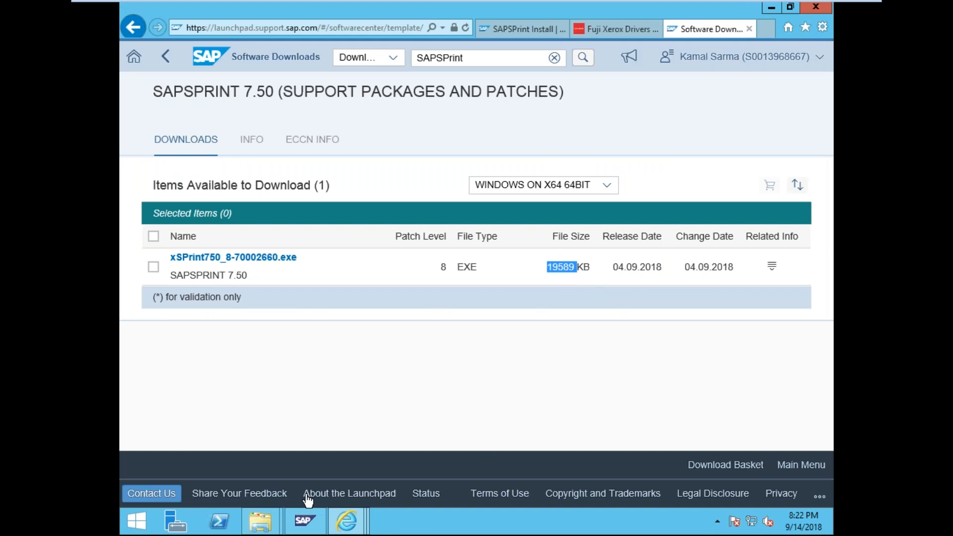
- Minimize SAP MMC, Internet Explorer and File Explorer, close Properties, and launch the installer
{"action": "left_click", "coordinate": [305, 527]}
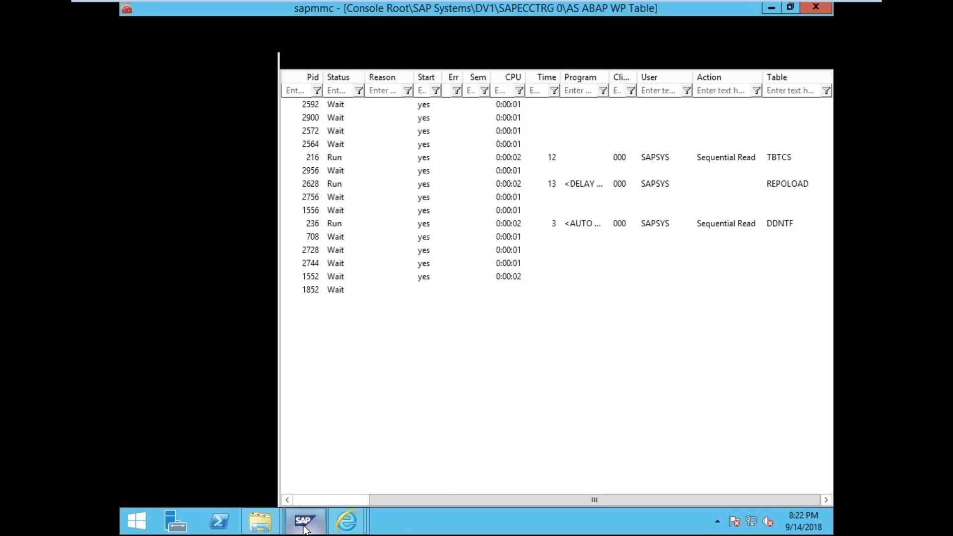
{"action": "left_click", "coordinate": [772, 8]}
{"action": "left_click", "coordinate": [772, 9]}
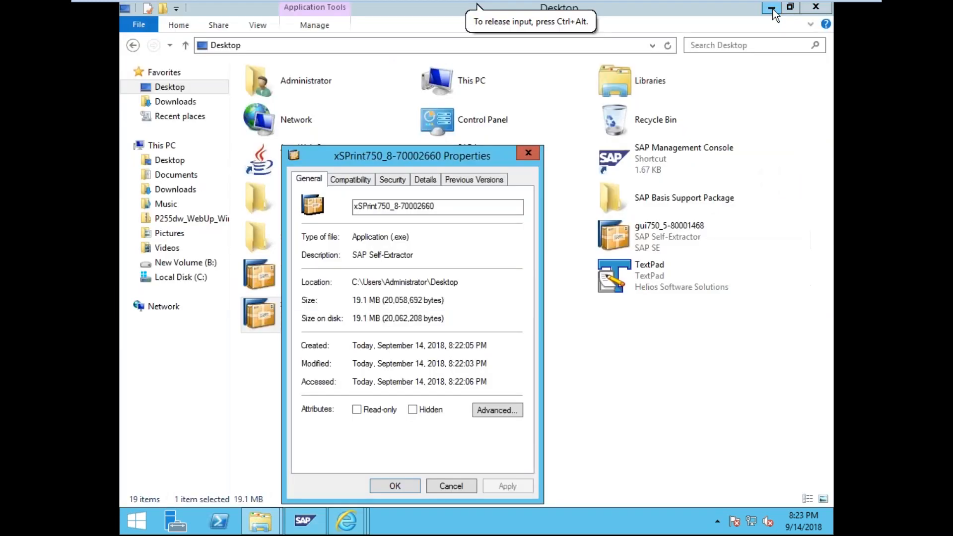
{"action": "left_click", "coordinate": [773, 9]}
{"action": "left_click", "coordinate": [529, 153]}
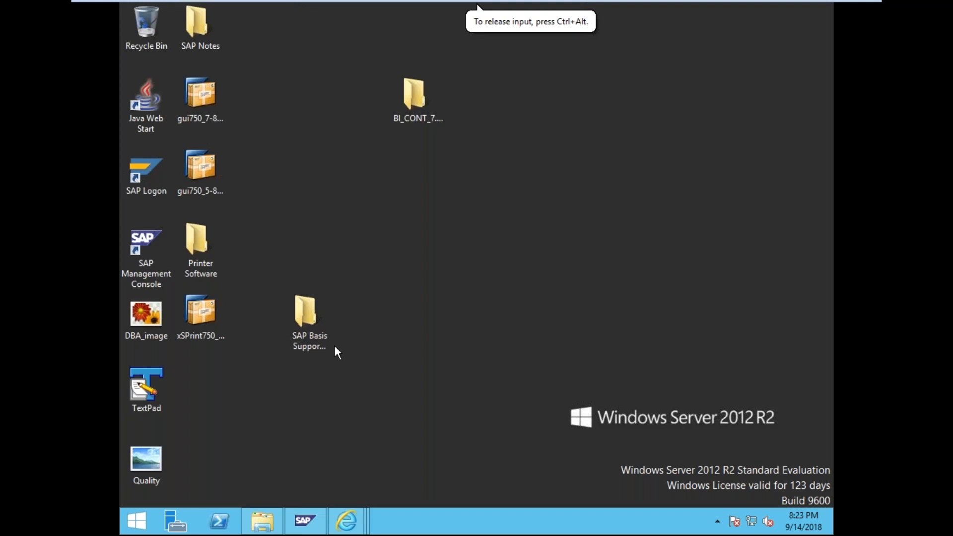
{"action": "double_click", "coordinate": [222, 326]}
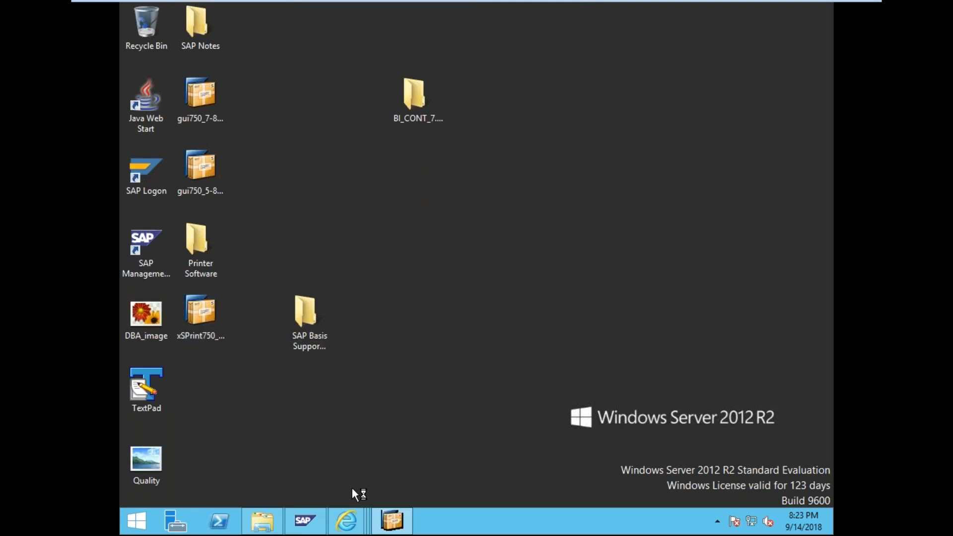
- Consult the SAPSprint install guide, then move past the installer's welcome page
{"action": "mouse_move", "coordinate": [347, 529]}
{"action": "left_click", "coordinate": [243, 480]}
{"action": "scroll", "coordinate": [286, 326], "scroll_direction": "down", "scroll_amount": 4}
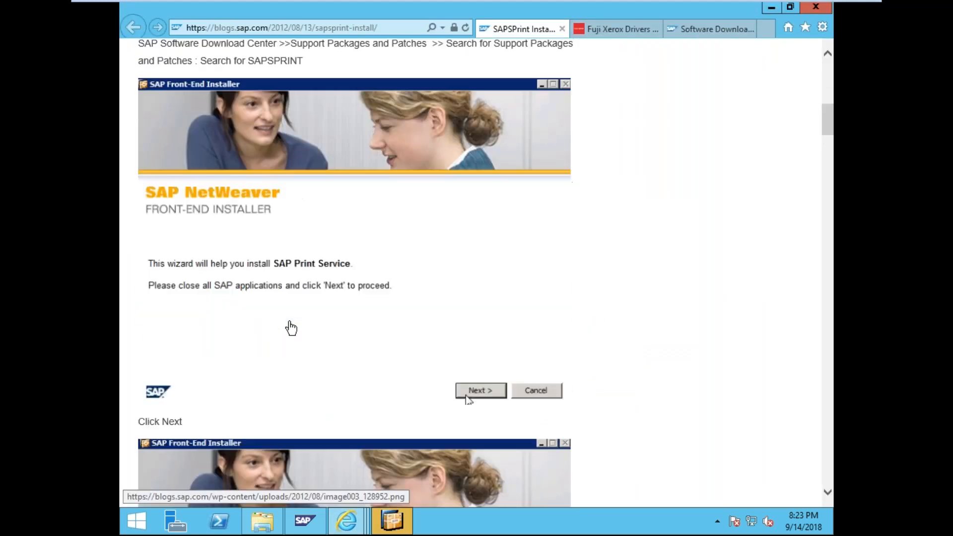
{"action": "scroll", "coordinate": [292, 328], "scroll_direction": "down", "scroll_amount": 4}
{"action": "left_click", "coordinate": [392, 520]}
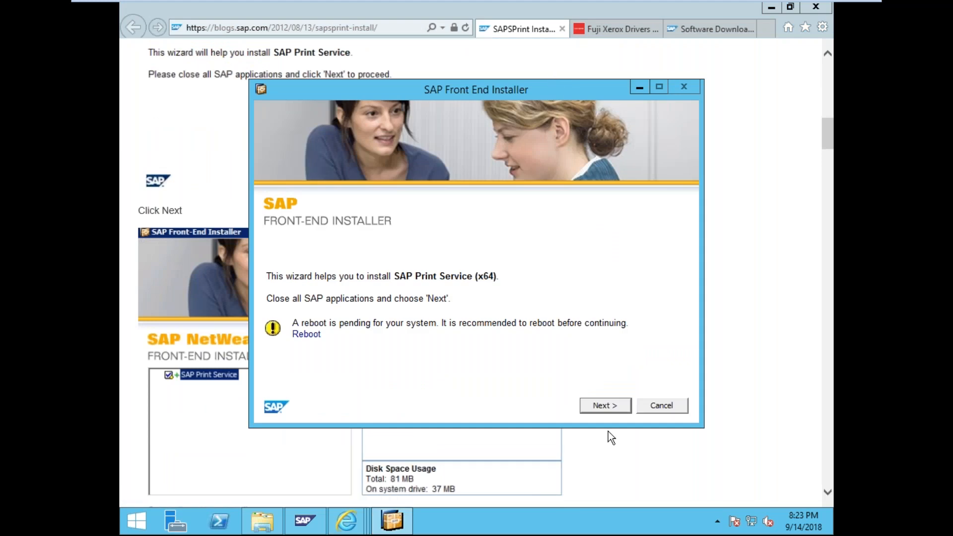
{"action": "left_click", "coordinate": [608, 405]}
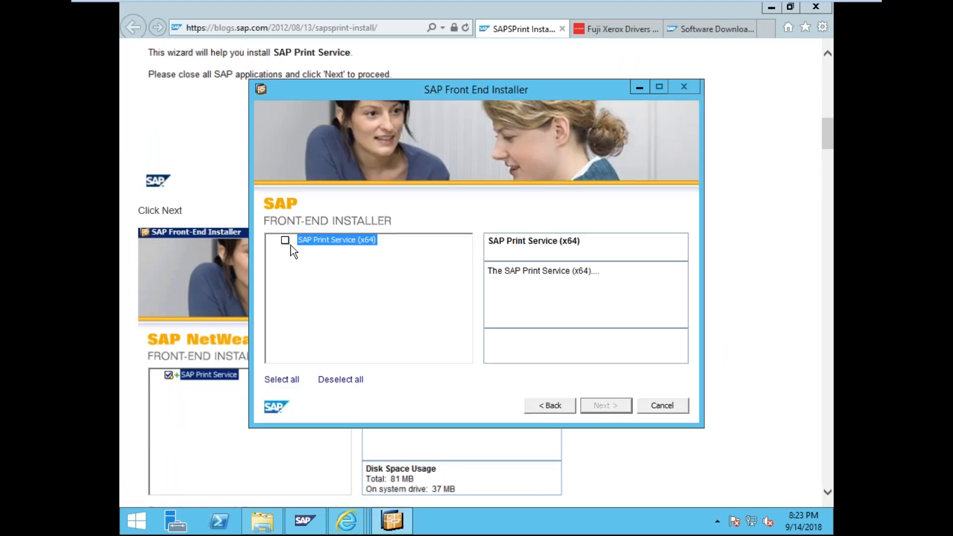
- Select SAP Print Service (x64), keep C:\Program Files\SAP\SAPSPrint and LPD port 515, and install
{"action": "left_click", "coordinate": [286, 241]}
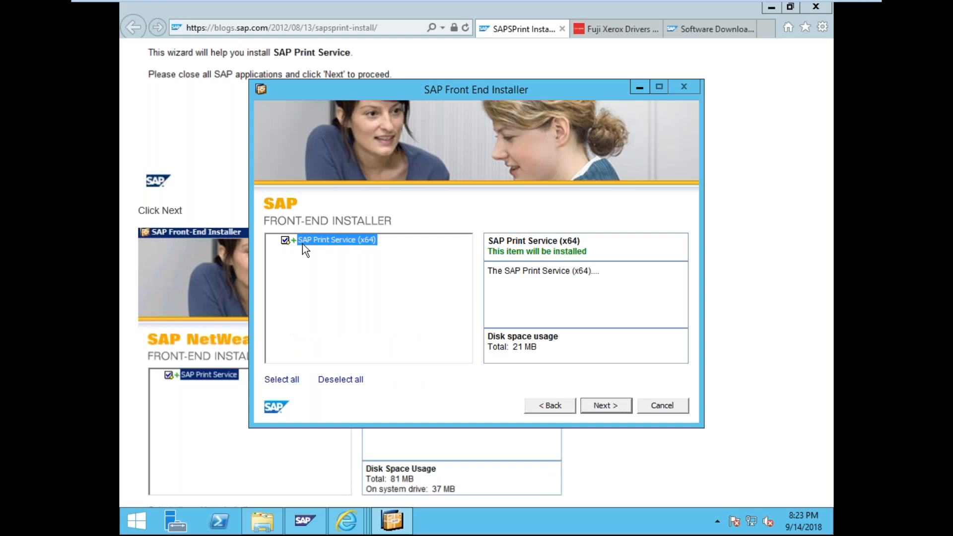
{"action": "left_click", "coordinate": [619, 406]}
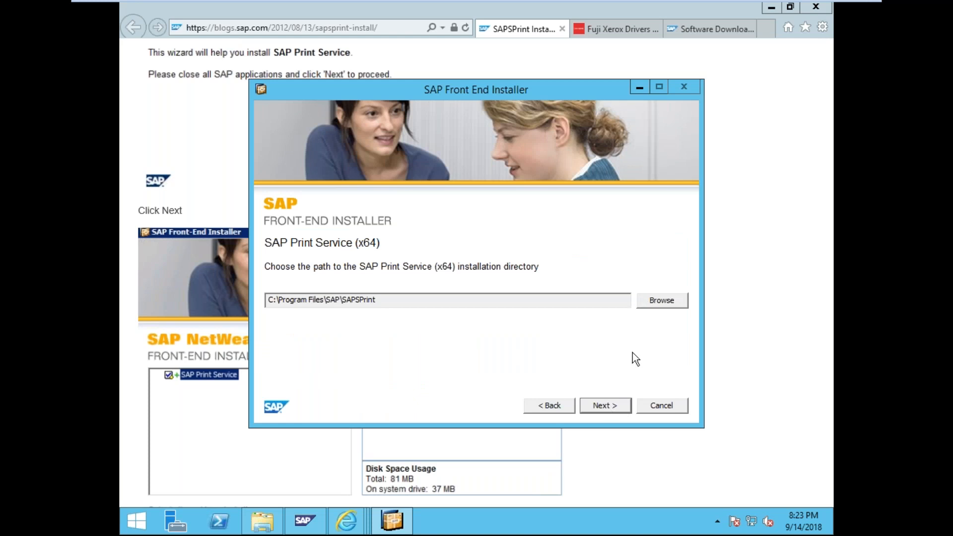
{"action": "left_click", "coordinate": [652, 302]}
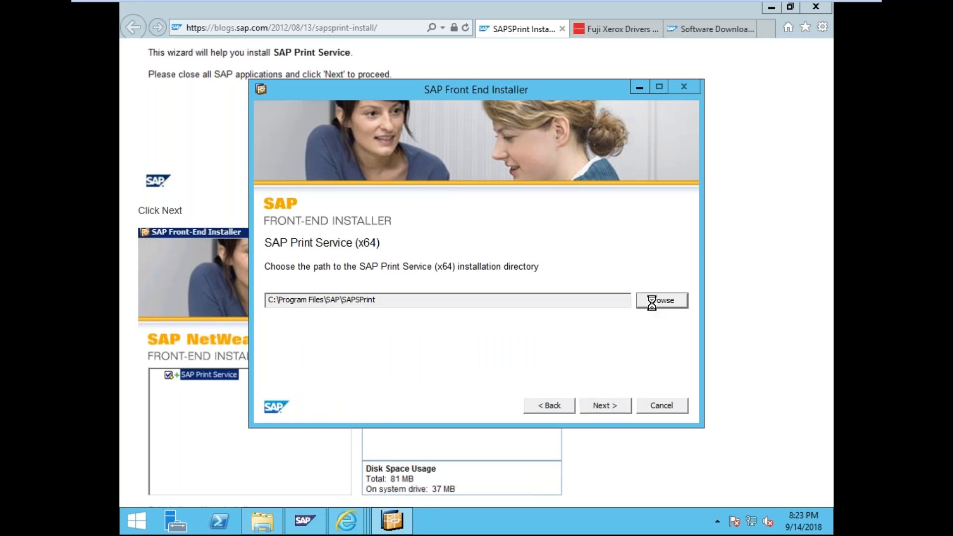
{"action": "left_click", "coordinate": [550, 344]}
{"action": "left_click", "coordinate": [607, 406]}
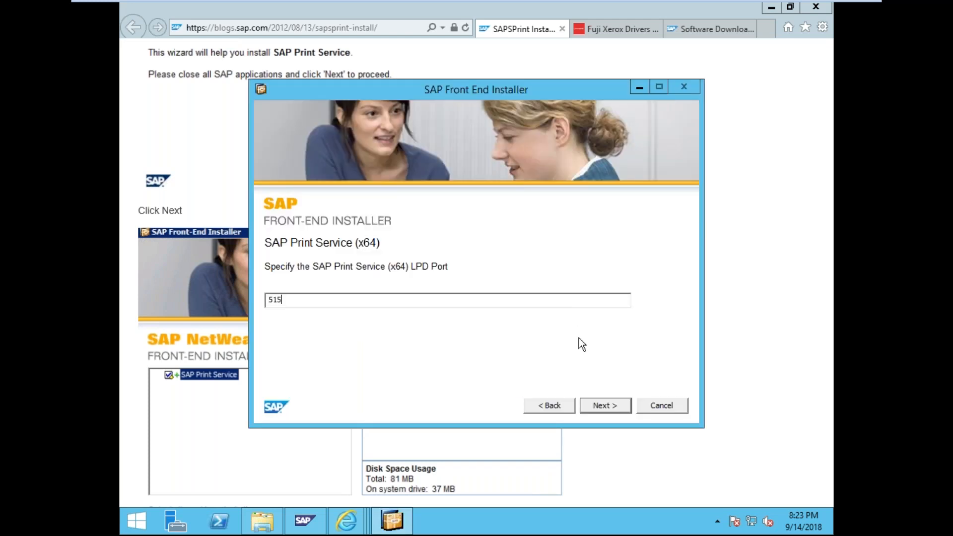
{"action": "left_click", "coordinate": [622, 402]}
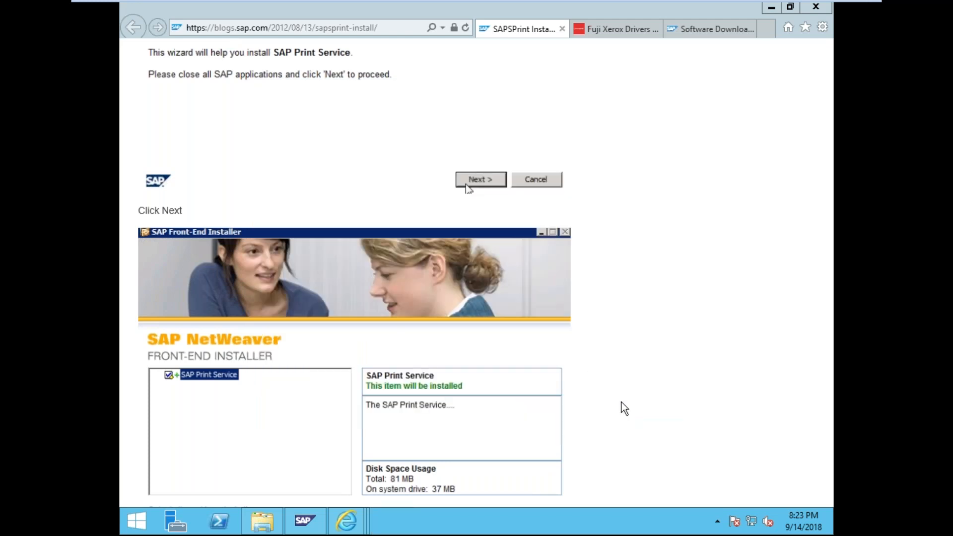
- Scroll through the install guide while the installation runs
{"action": "left_click", "coordinate": [126, 178]}
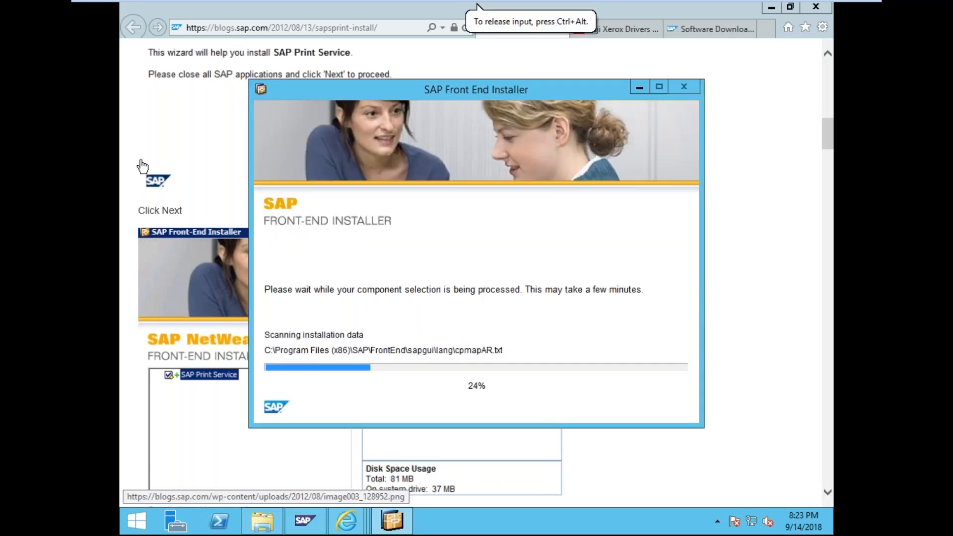
{"action": "scroll", "coordinate": [128, 184], "scroll_direction": "down", "scroll_amount": 10}
{"action": "scroll", "coordinate": [129, 186], "scroll_direction": "down", "scroll_amount": 6}
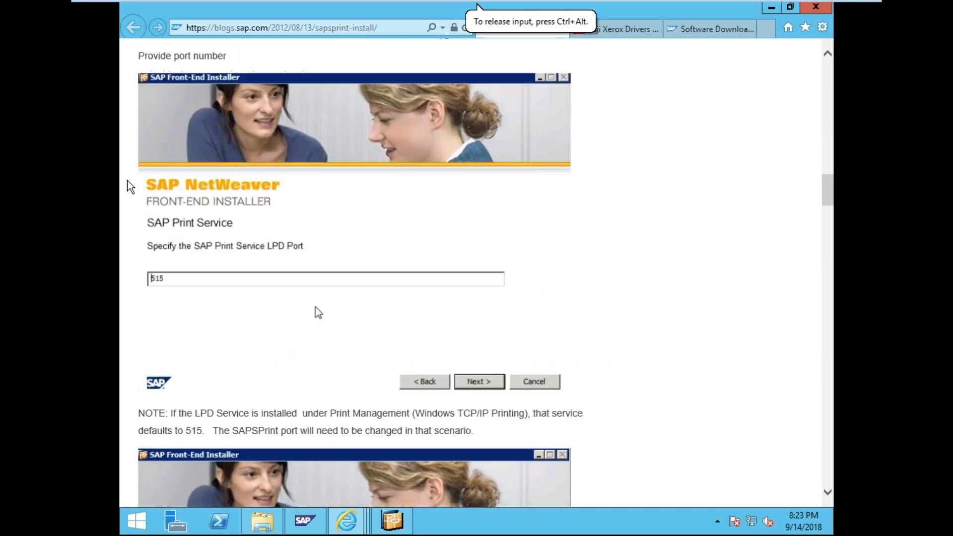
{"action": "scroll", "coordinate": [128, 186], "scroll_direction": "down", "scroll_amount": 8}
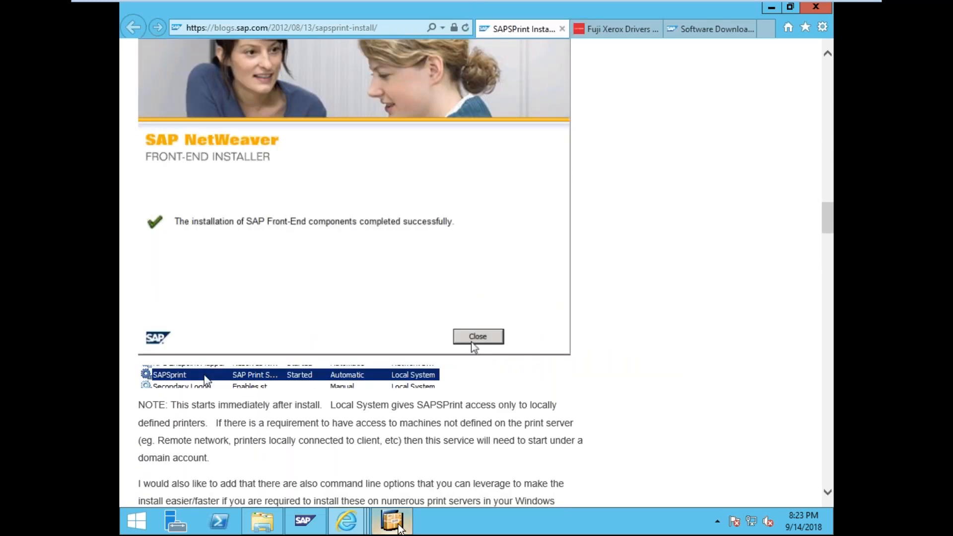
{"action": "left_click", "coordinate": [393, 521]}
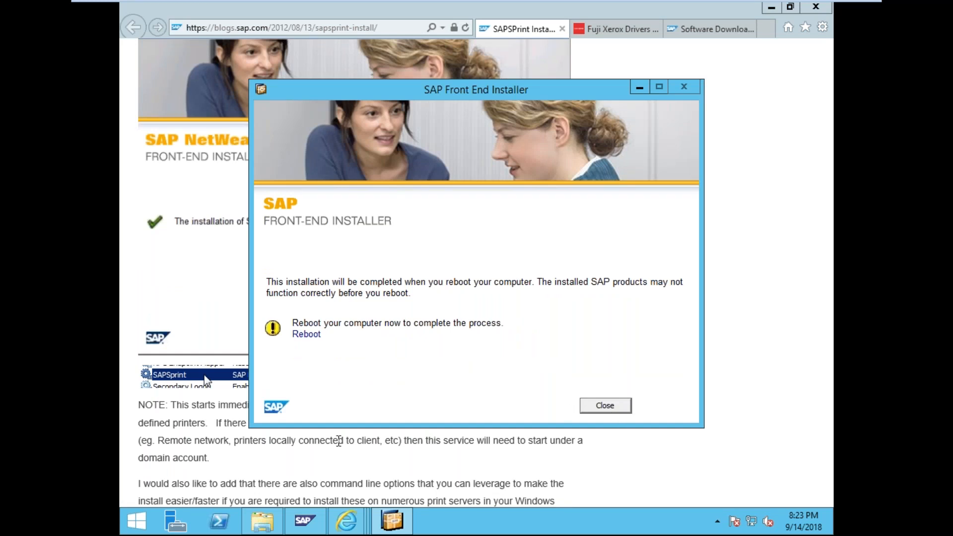
- Close the finished installer and minimize the browser to reveal the desktop
{"action": "left_click", "coordinate": [304, 520]}
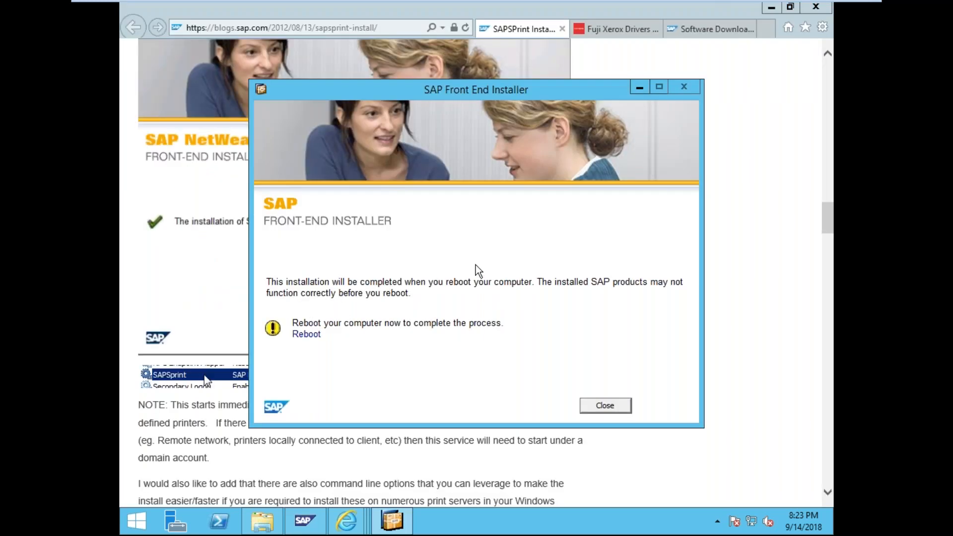
{"action": "left_click", "coordinate": [606, 406]}
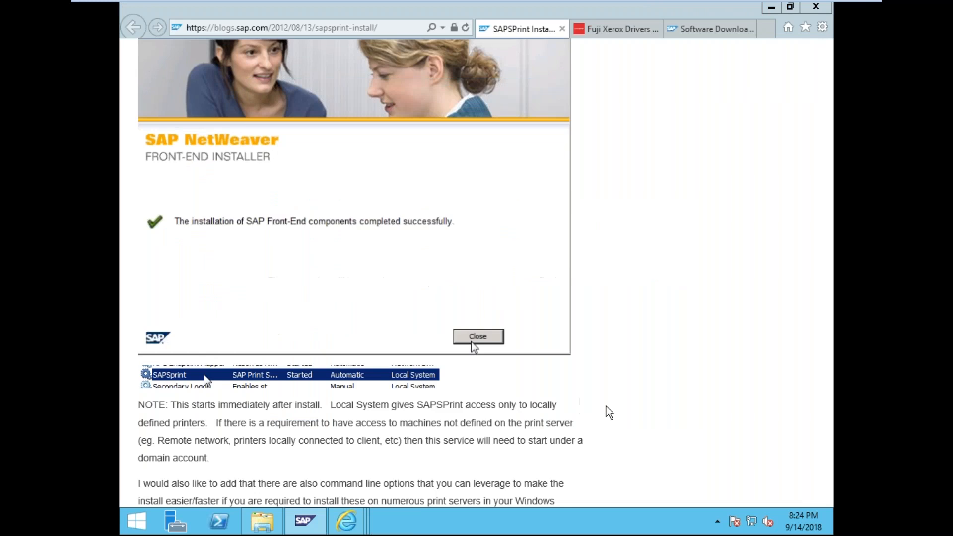
{"action": "left_click", "coordinate": [772, 8]}
{"action": "right_click", "coordinate": [463, 520]}
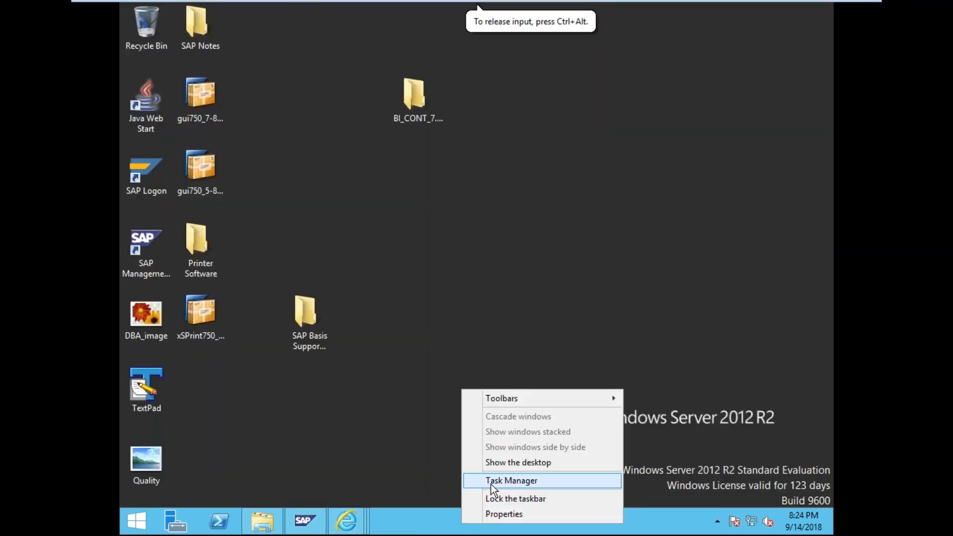
- In Task Manager's Services, go from SAPSprint to its sapsprint.exe details (PID 2784)
{"action": "left_click", "coordinate": [504, 480]}
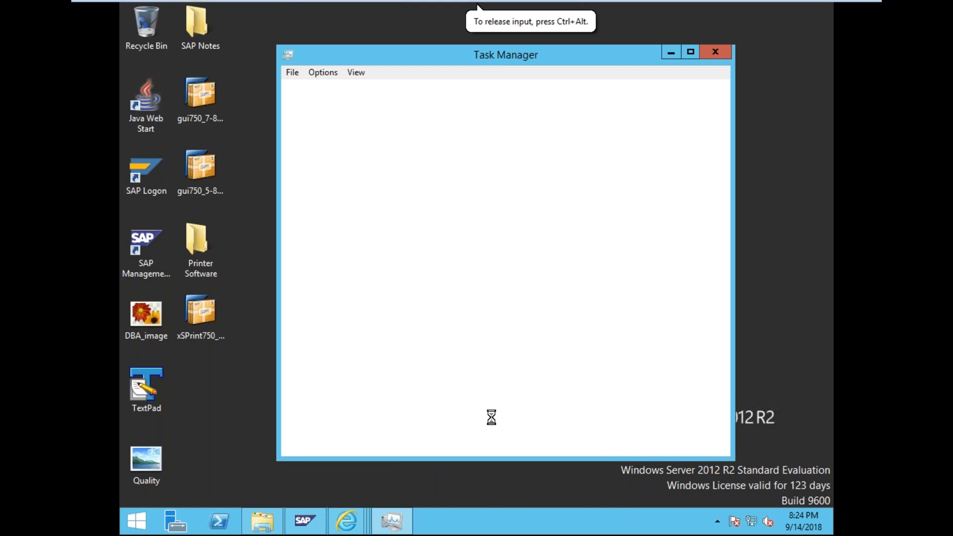
{"action": "left_click", "coordinate": [475, 85]}
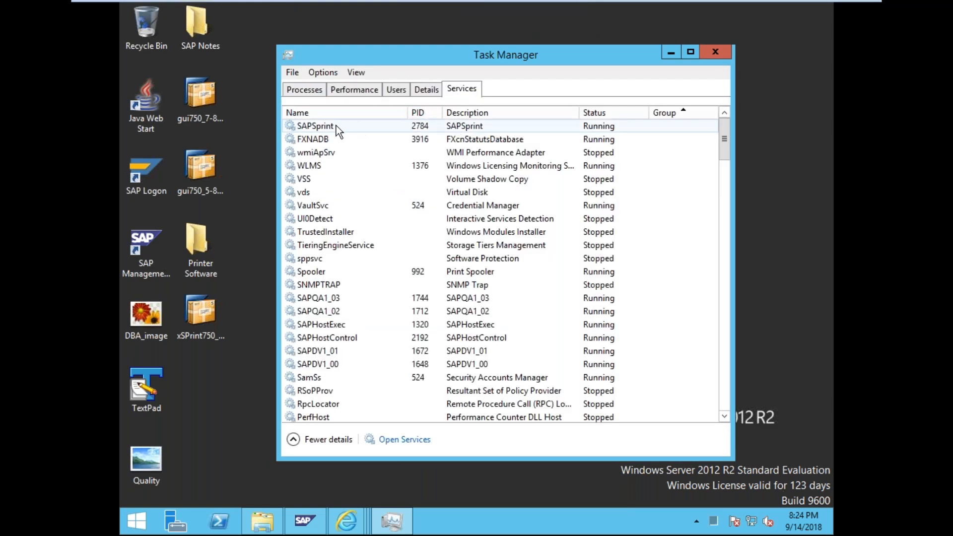
{"action": "left_click", "coordinate": [335, 126]}
{"action": "right_click", "coordinate": [336, 126]}
{"action": "left_click", "coordinate": [383, 214]}
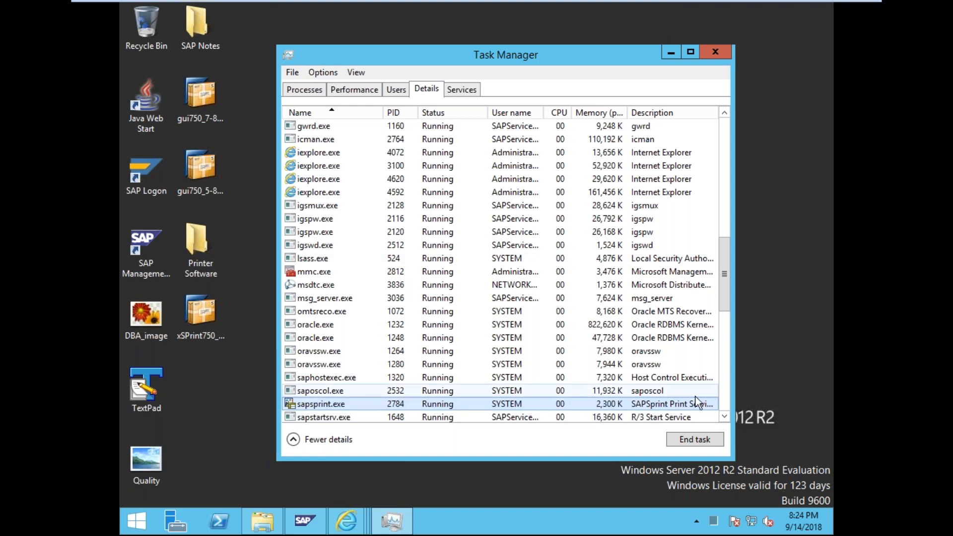
- Return to the Task Manager services list and open the full Apps list
{"action": "left_click", "coordinate": [729, 367]}
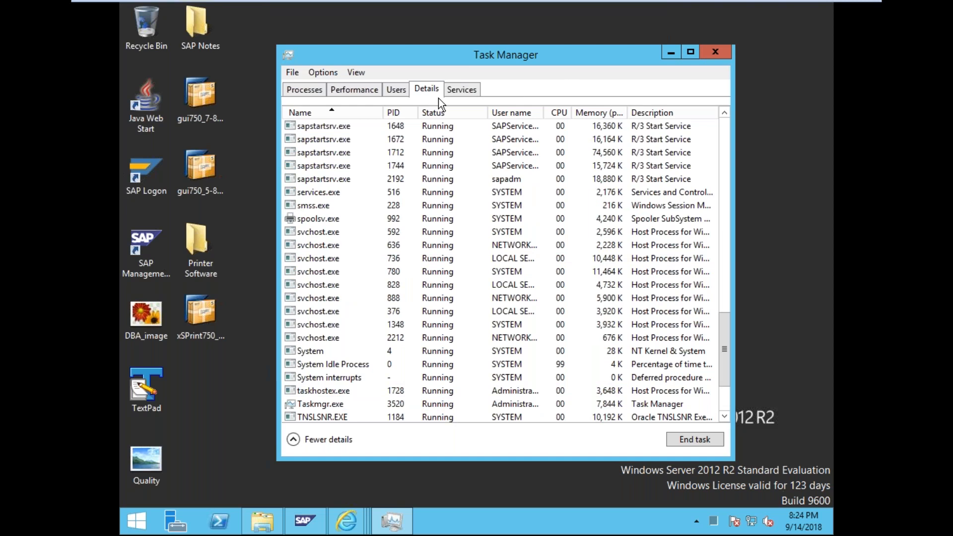
{"action": "left_click", "coordinate": [458, 90]}
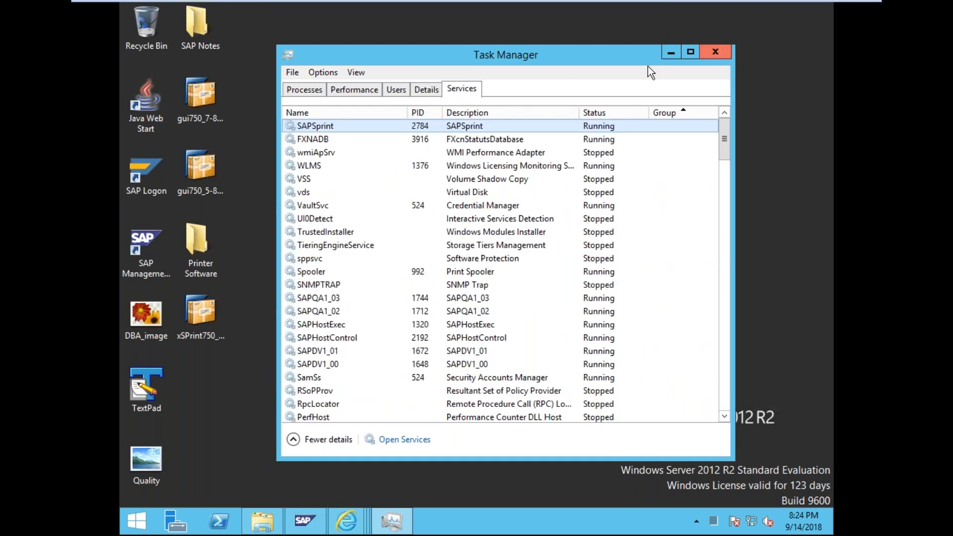
{"action": "left_click", "coordinate": [137, 521]}
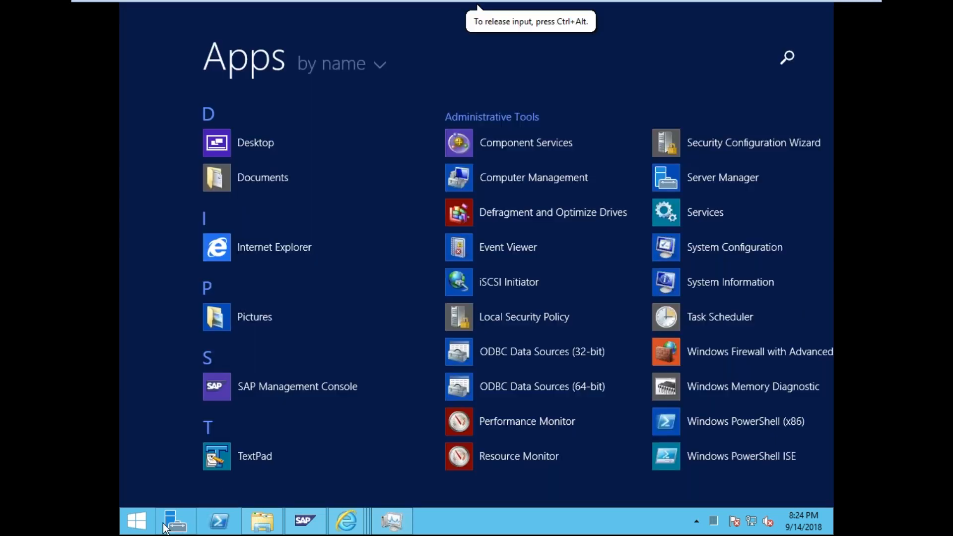
- Search 'control' to open Control Panel, then go to Hardware > Devices and Printers
{"action": "left_click", "coordinate": [798, 56]}
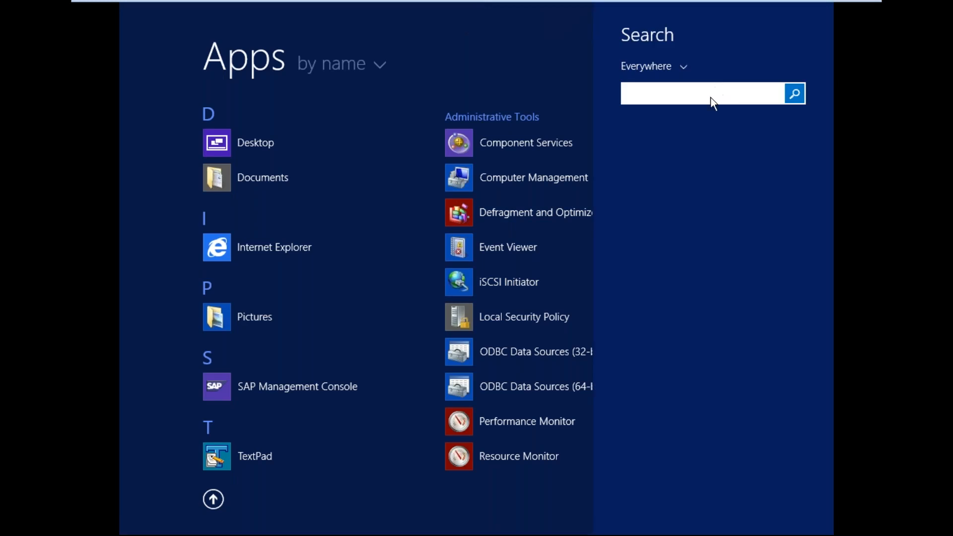
{"action": "type", "text": "control"}
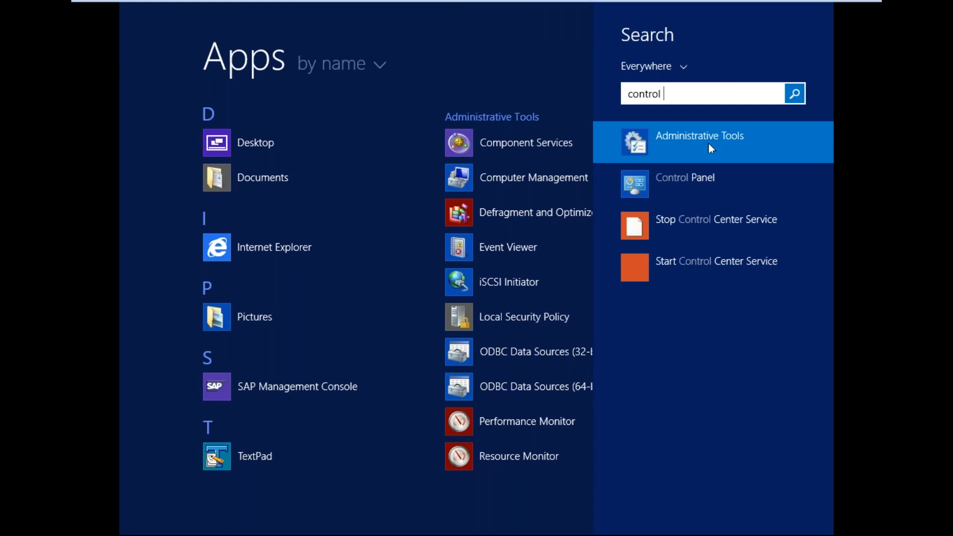
{"action": "left_click", "coordinate": [662, 182]}
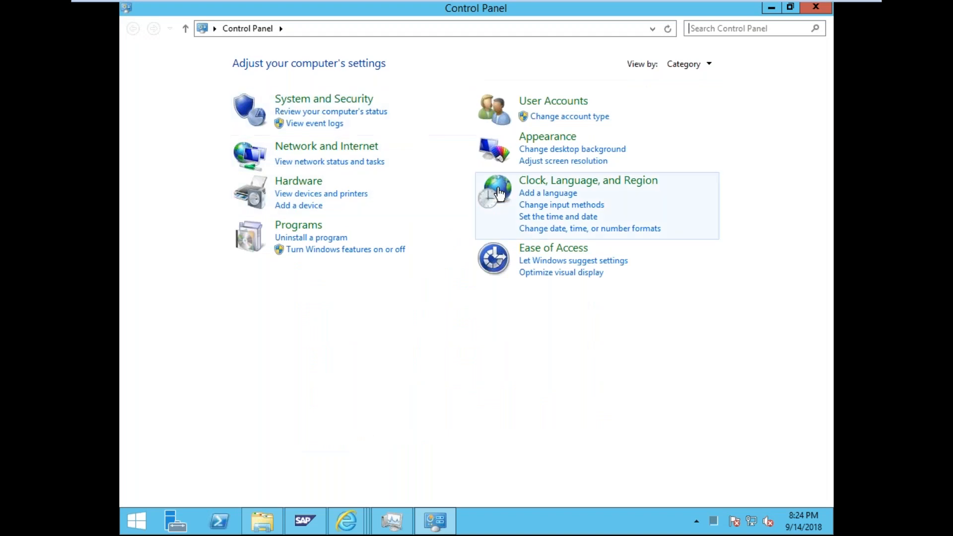
{"action": "left_click", "coordinate": [301, 186]}
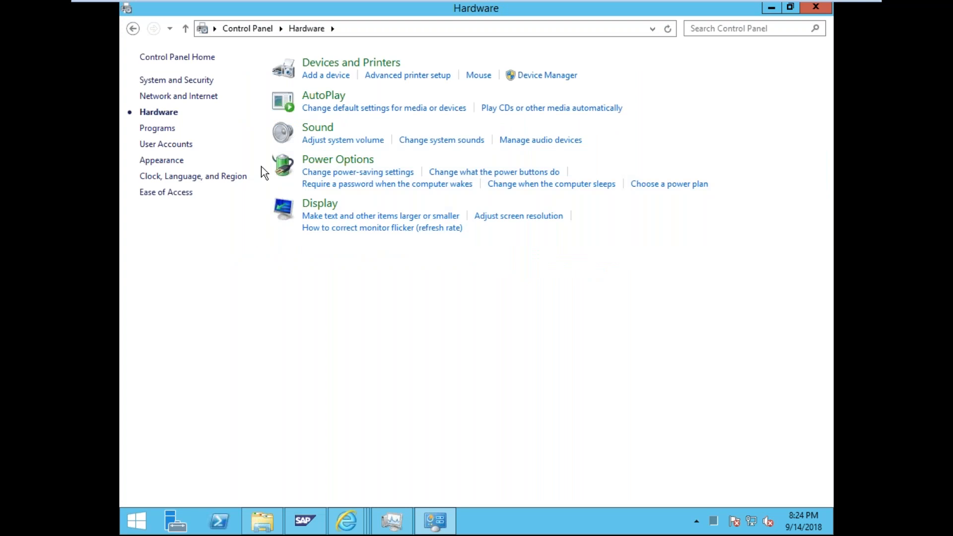
{"action": "left_click", "coordinate": [328, 63]}
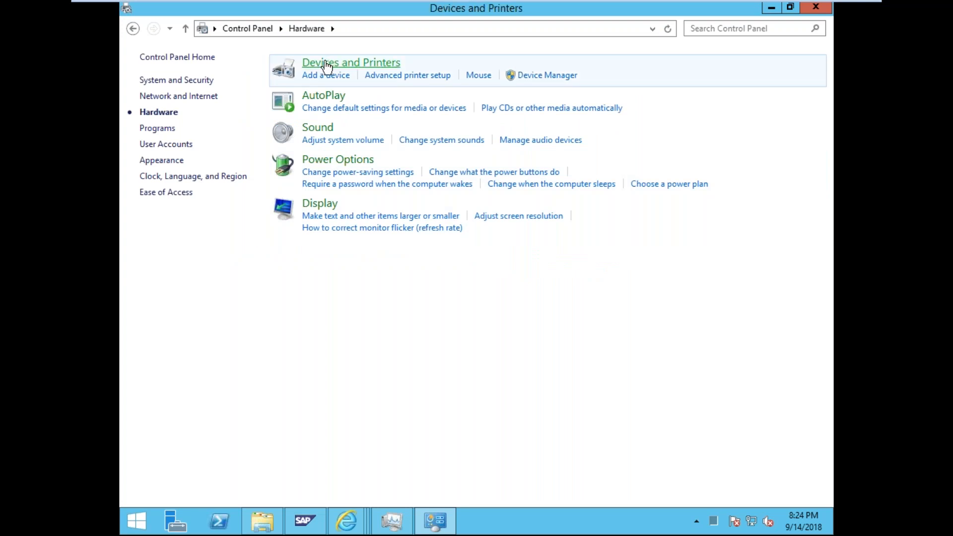
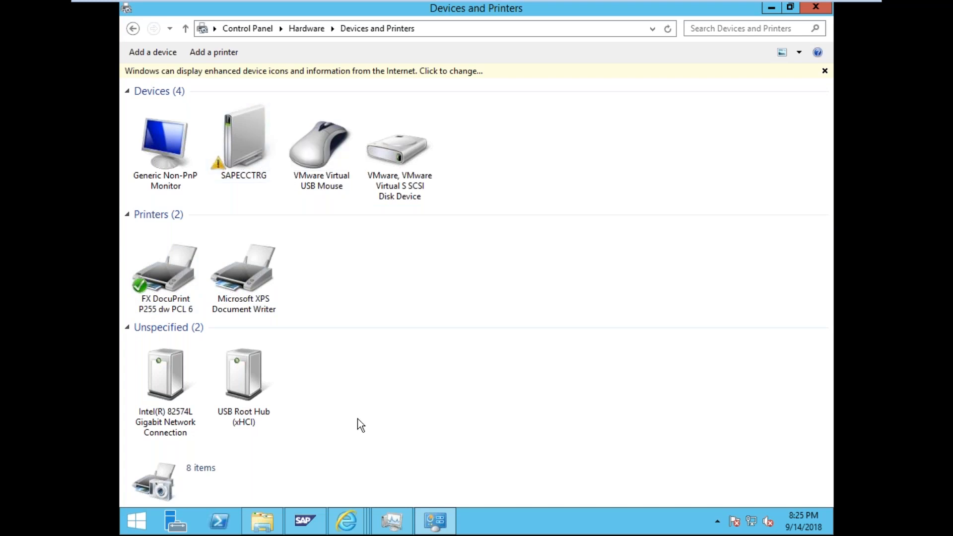
- Review the FX DocuPrint printer's properties and hardware details, closing without changes
{"action": "left_click", "coordinate": [163, 300]}
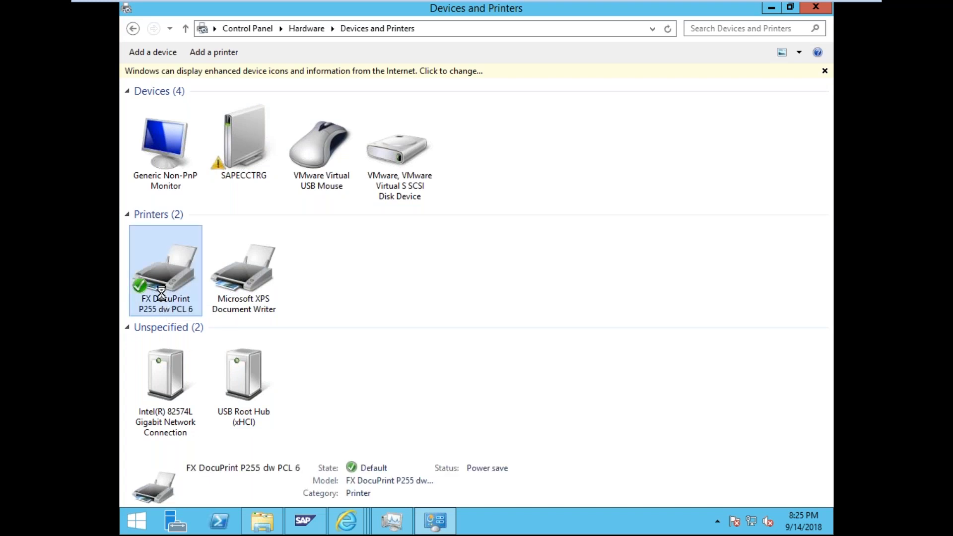
{"action": "right_click", "coordinate": [164, 299]}
{"action": "left_click", "coordinate": [254, 421]}
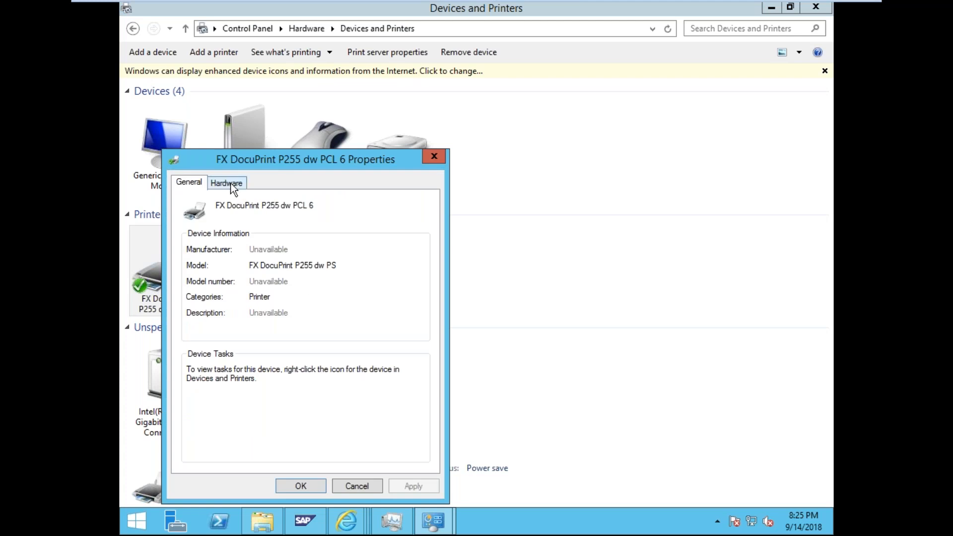
{"action": "left_click", "coordinate": [231, 186]}
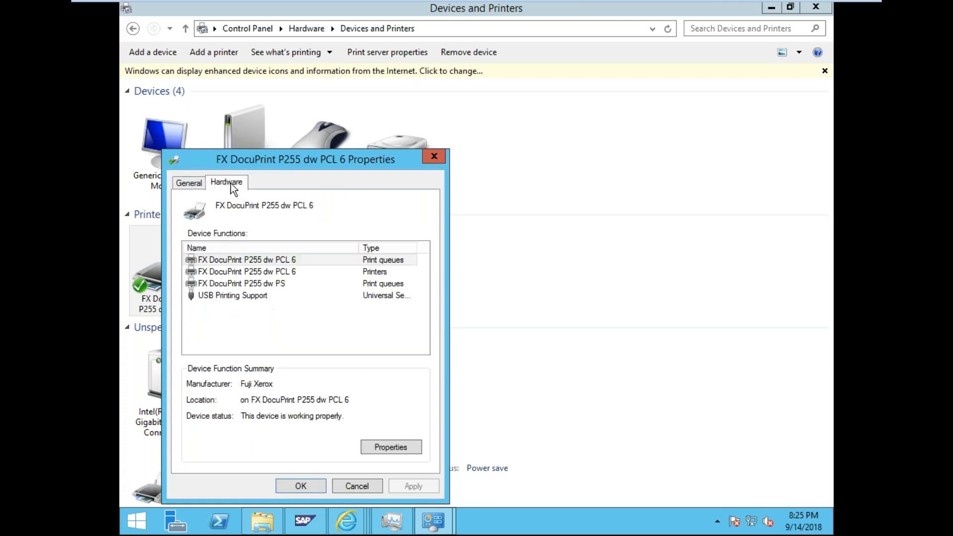
{"action": "left_click", "coordinate": [188, 184]}
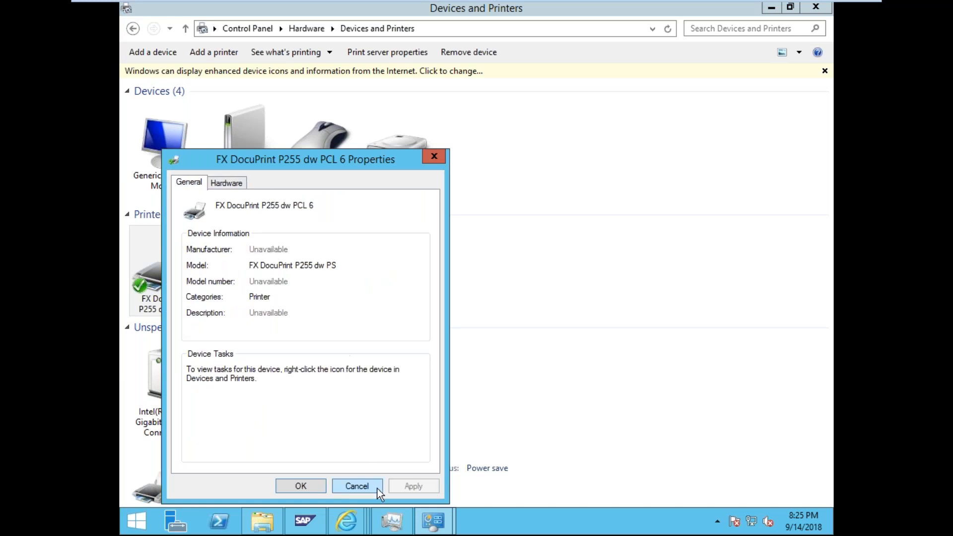
{"action": "left_click", "coordinate": [357, 486]}
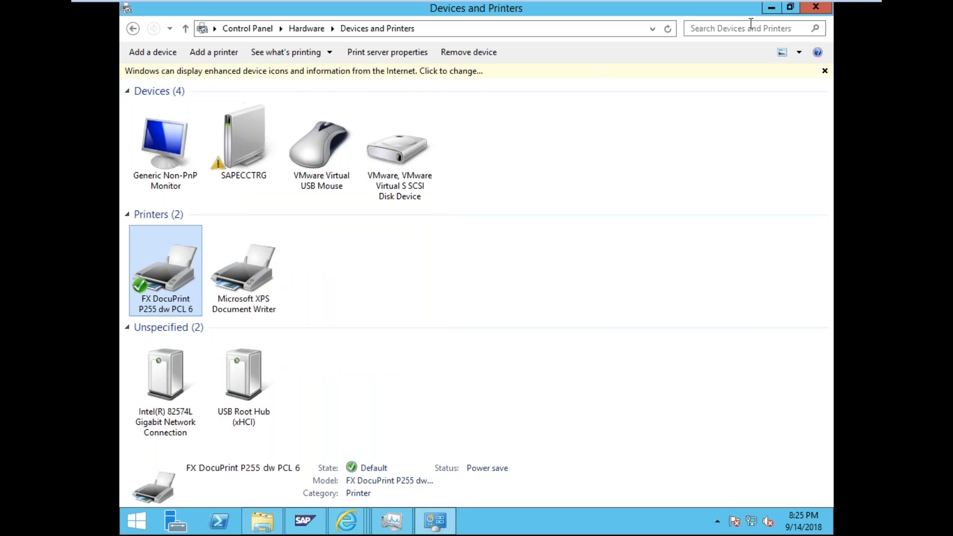
- Minimize Devices and Printers and Task Manager, then launch SAP Logon maximized
{"action": "left_click", "coordinate": [772, 8]}
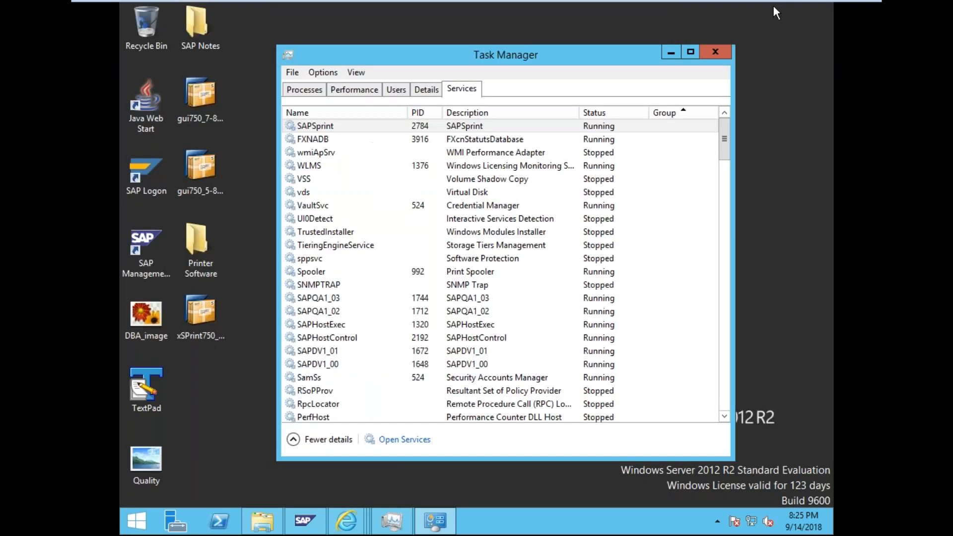
{"action": "left_click", "coordinate": [669, 49]}
{"action": "double_click", "coordinate": [163, 188]}
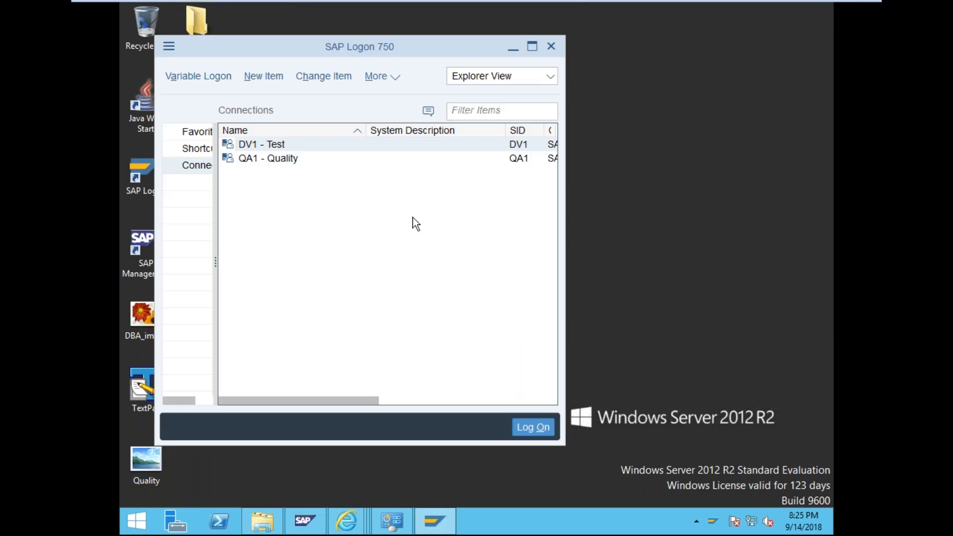
{"action": "left_click", "coordinate": [530, 46]}
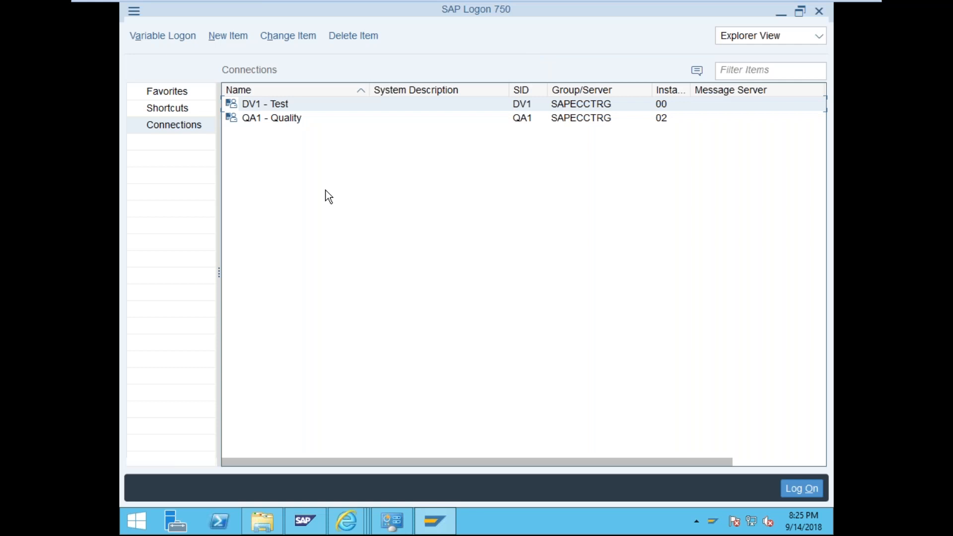
- Log on to DV1 - Test in client 001 with the user and password
{"action": "key", "text": "Return"}
{"action": "key", "text": "shift+Tab"}
{"action": "type", "text": "000"}
{"action": "key", "text": "Tab"}
{"action": "type", "text": "ddic"}
{"action": "key", "text": "Tab"}
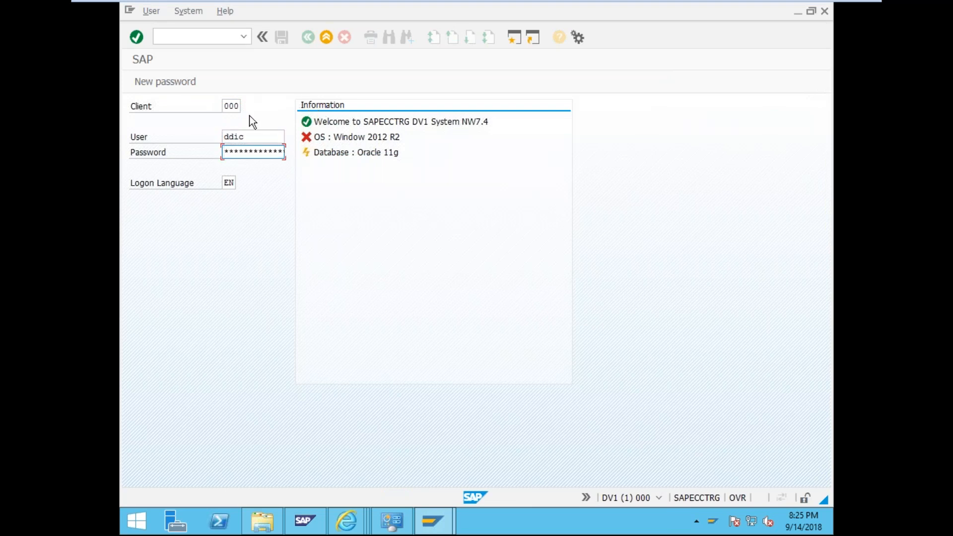
{"action": "left_click", "coordinate": [239, 102]}
{"action": "key", "text": "BackSpace"}
{"action": "type", "text": "1"}
{"action": "key", "text": "Tab"}
{"action": "key", "text": "Tab"}
{"action": "key", "text": "Return"}
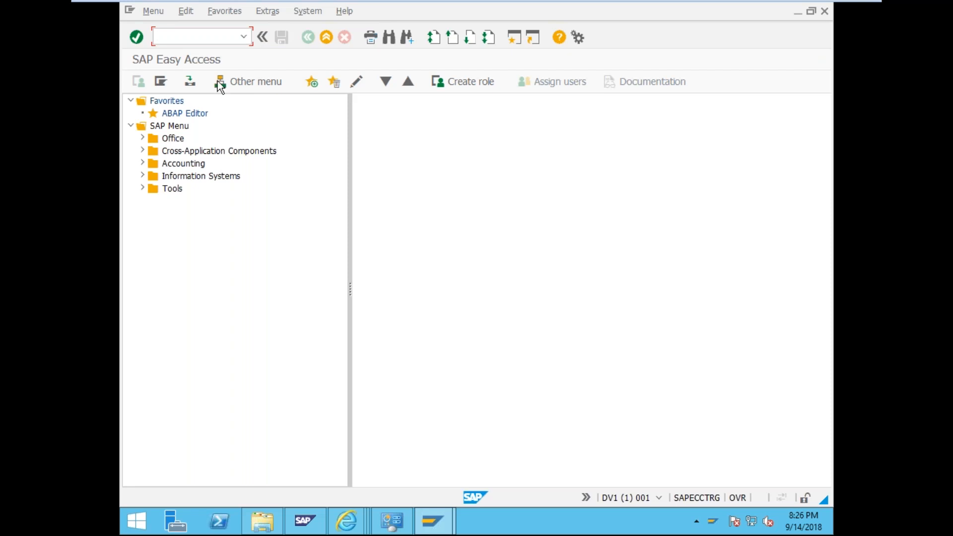
{"action": "left_click", "coordinate": [185, 36]}
- Run /nspad to open Spool Administration, briefly checking Devices and Printers
{"action": "type", "text": "/nspad"}
{"action": "key", "text": "Return"}
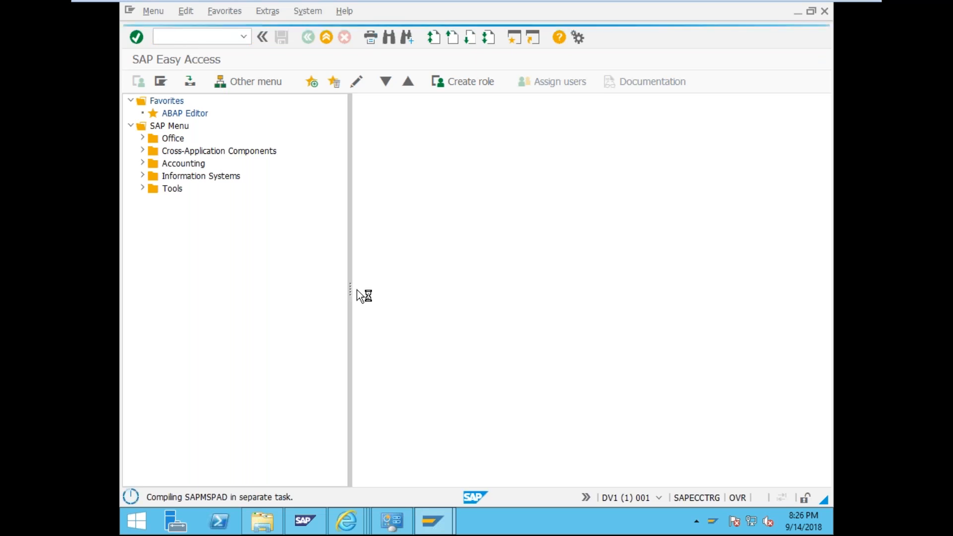
{"action": "left_click", "coordinate": [389, 522]}
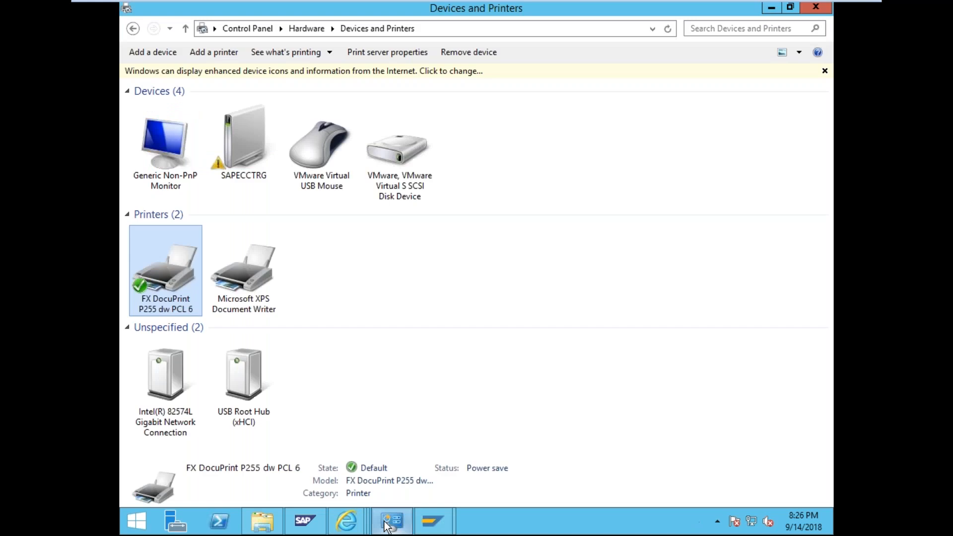
{"action": "left_click", "coordinate": [389, 525]}
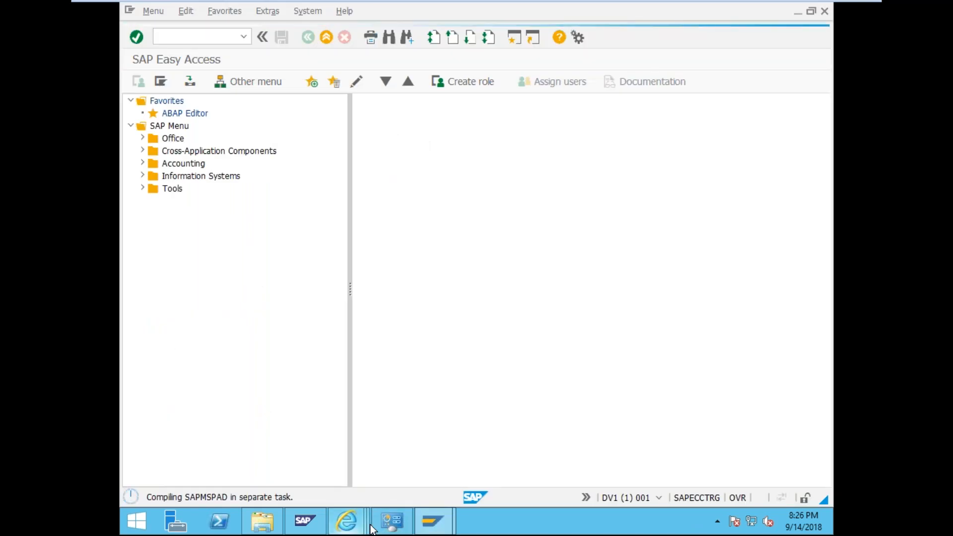
{"action": "mouse_move", "coordinate": [339, 528]}
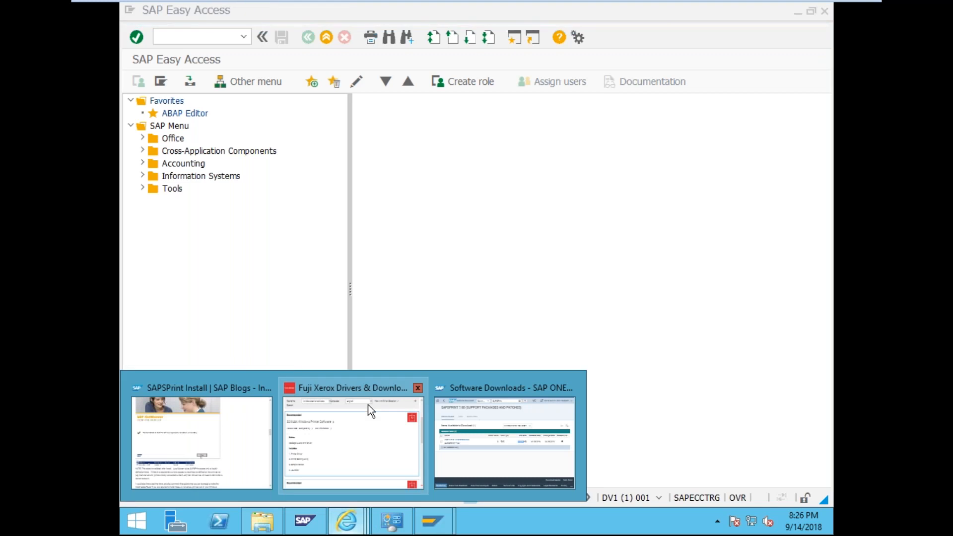
{"action": "left_click", "coordinate": [471, 406]}
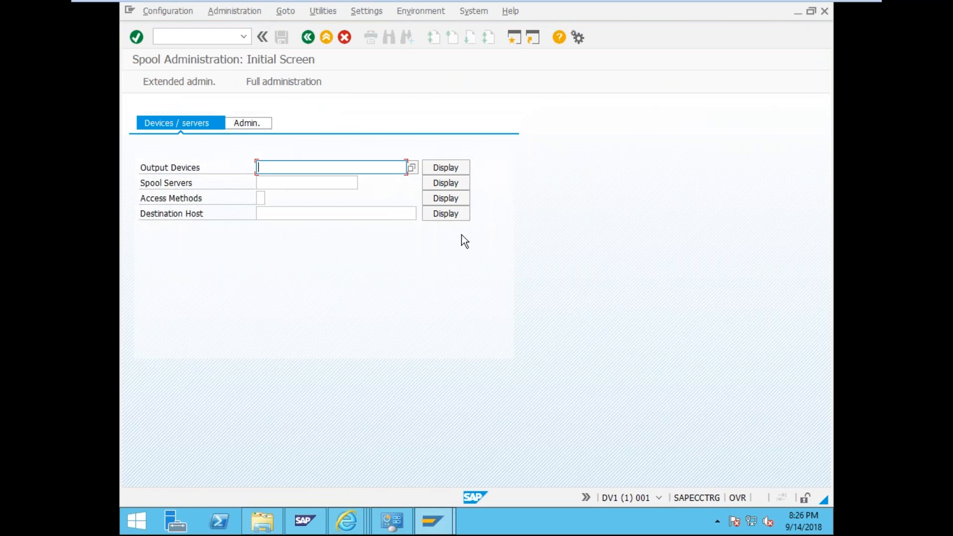
- Display all existing output devices, which list only LP01
{"action": "left_click", "coordinate": [412, 168]}
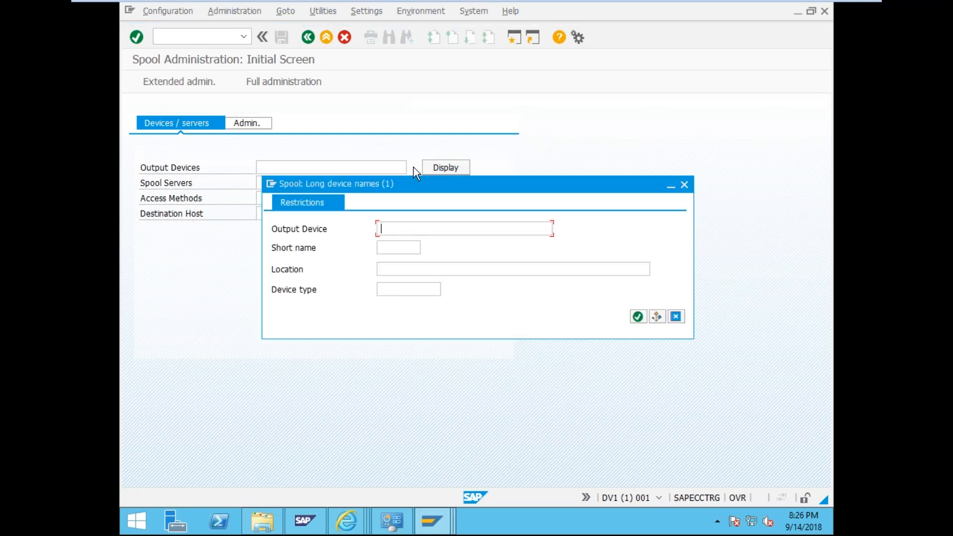
{"action": "left_click", "coordinate": [685, 184]}
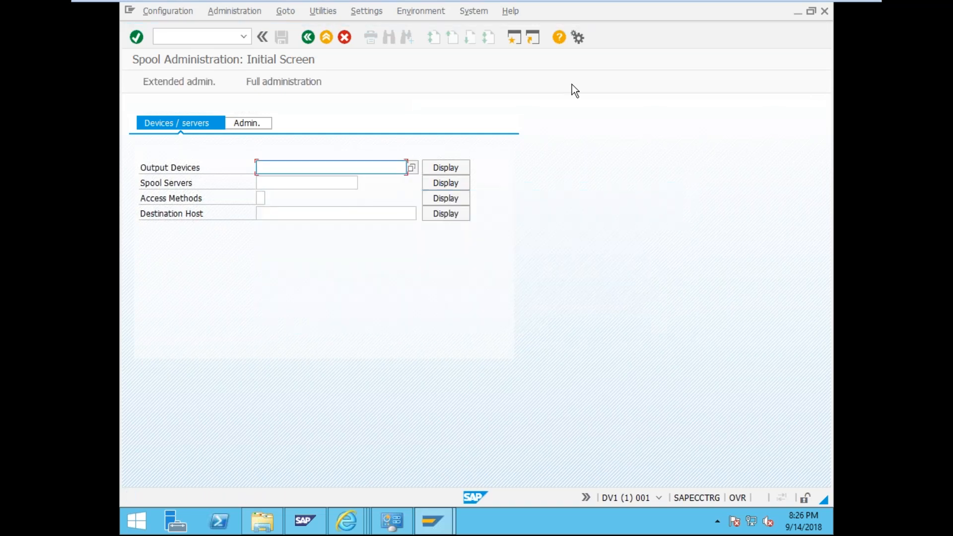
{"action": "left_click", "coordinate": [432, 168]}
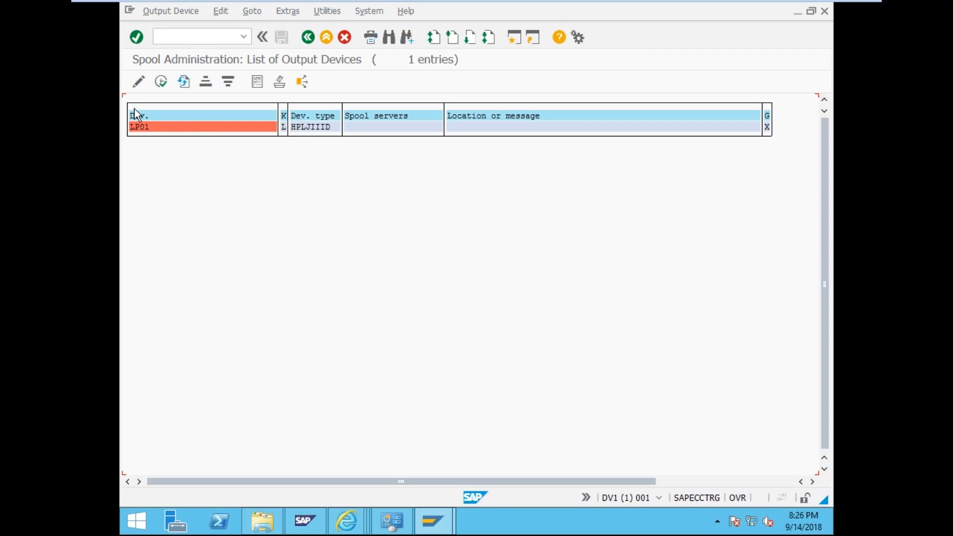
- Switch to change mode and create a new output device named 'SAP Local Printing'
{"action": "left_click", "coordinate": [138, 84]}
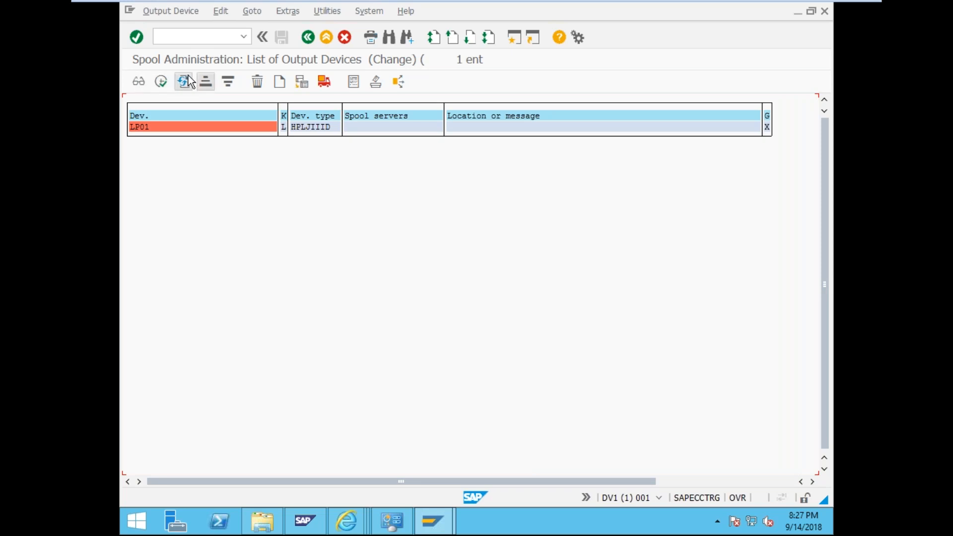
{"action": "left_click", "coordinate": [283, 79]}
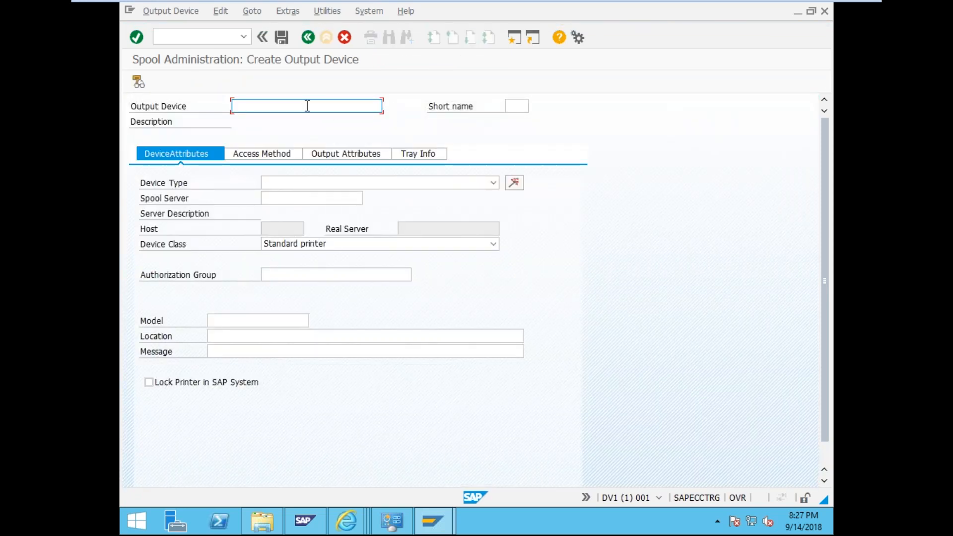
{"action": "type", "text": "SAP"}
{"action": "key", "text": "BackSpace"}
{"action": "key", "text": "BackSpace"}
{"action": "key", "text": "BackSpace"}
{"action": "key", "text": "BackSpace"}
{"action": "type", "text": "SAP Local Printing"}
{"action": "left_click", "coordinate": [494, 183]}
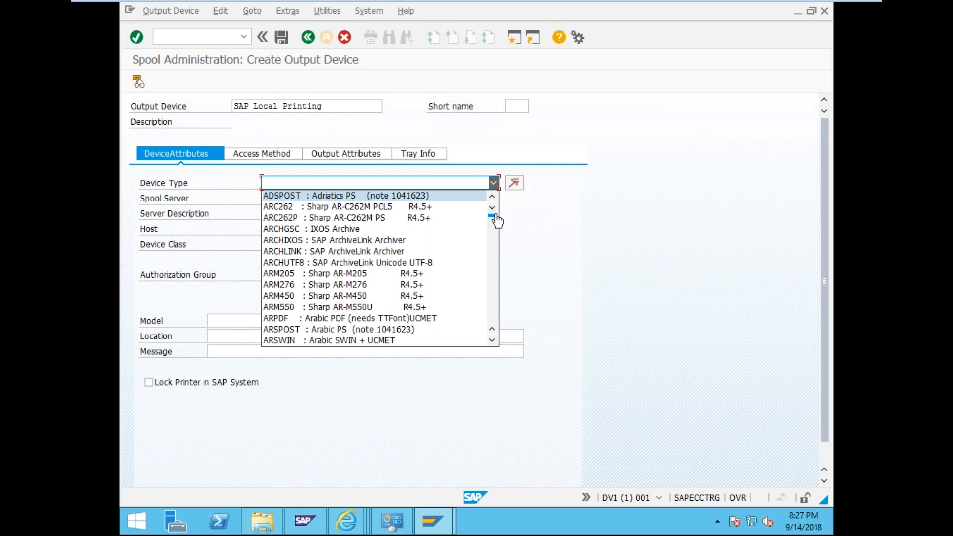
- Browse the device type list and jump to UCPLAIN with the U key
{"action": "scroll", "coordinate": [495, 225], "scroll_direction": "down", "scroll_amount": 1}
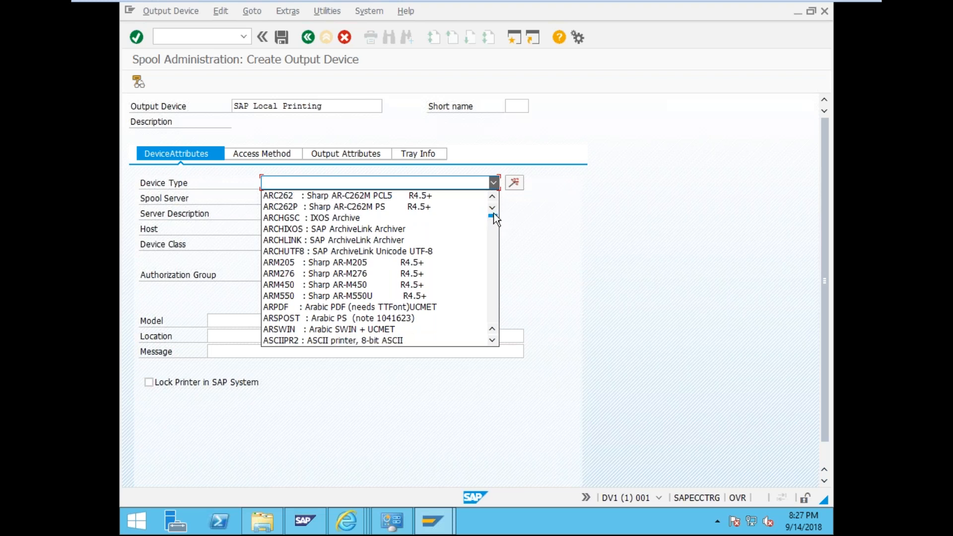
{"action": "left_click_drag", "start_coordinate": [493, 215], "coordinate": [502, 325]}
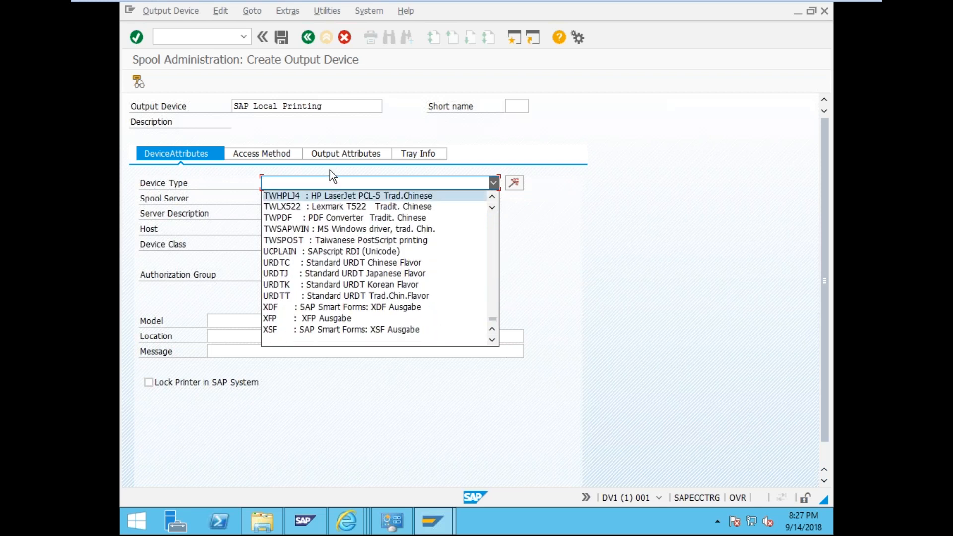
{"action": "key", "text": "u"}
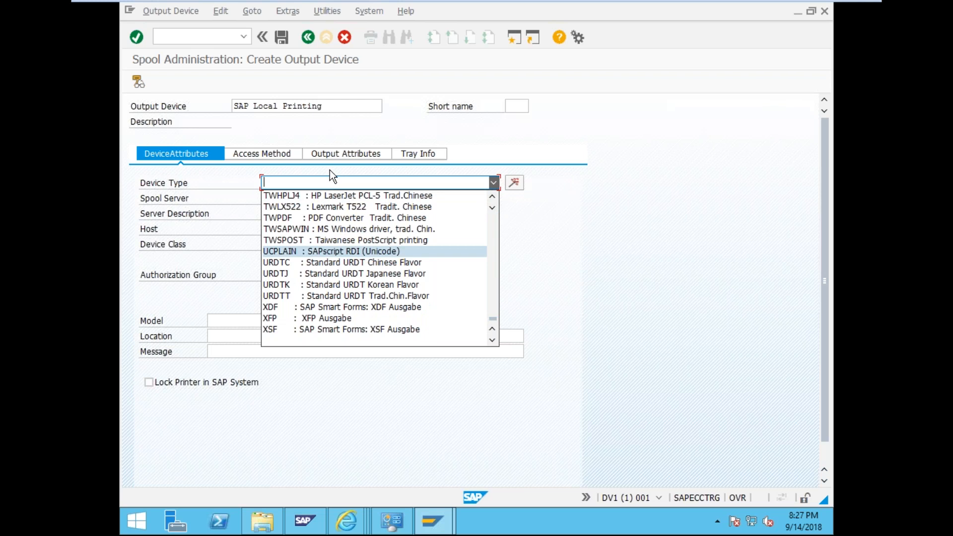
{"action": "left_click", "coordinate": [313, 188]}
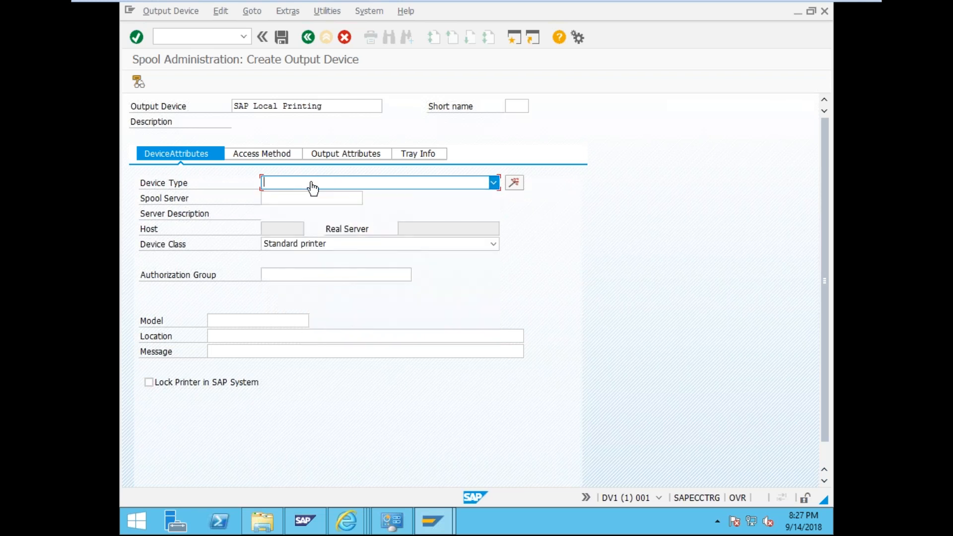
{"action": "key", "text": "u"}
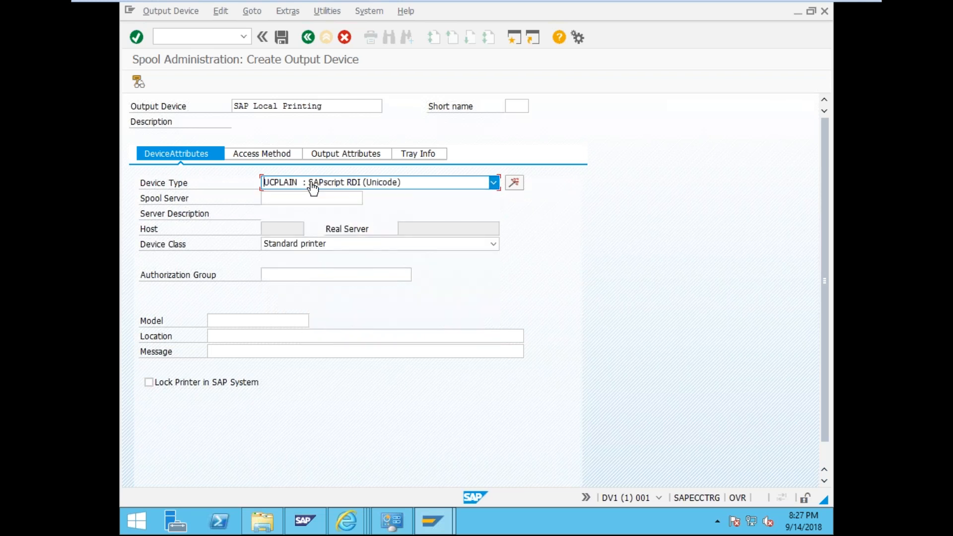
- Glance at Devices and Printers, then reopen and scroll the SAP device type list
{"action": "left_click", "coordinate": [396, 523]}
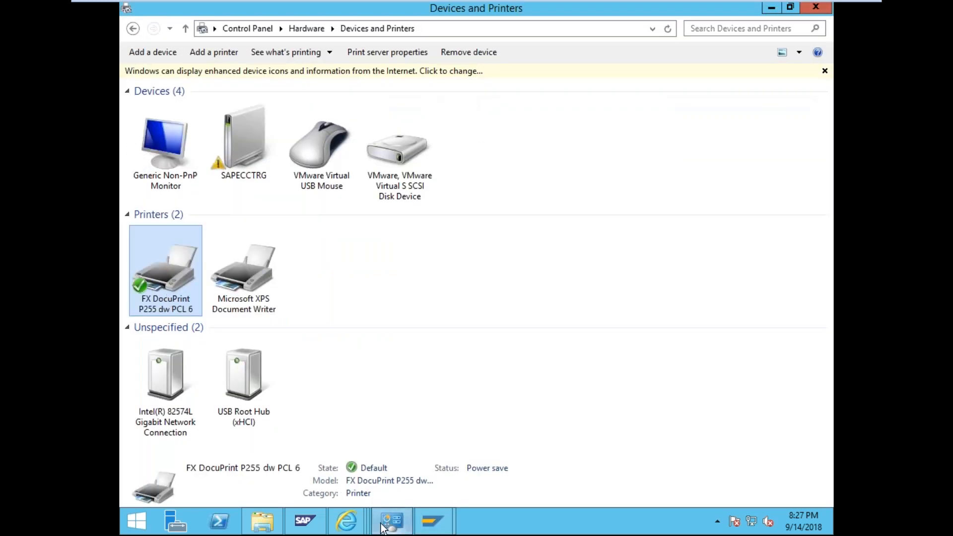
{"action": "left_click", "coordinate": [431, 520]}
{"action": "left_click", "coordinate": [495, 182]}
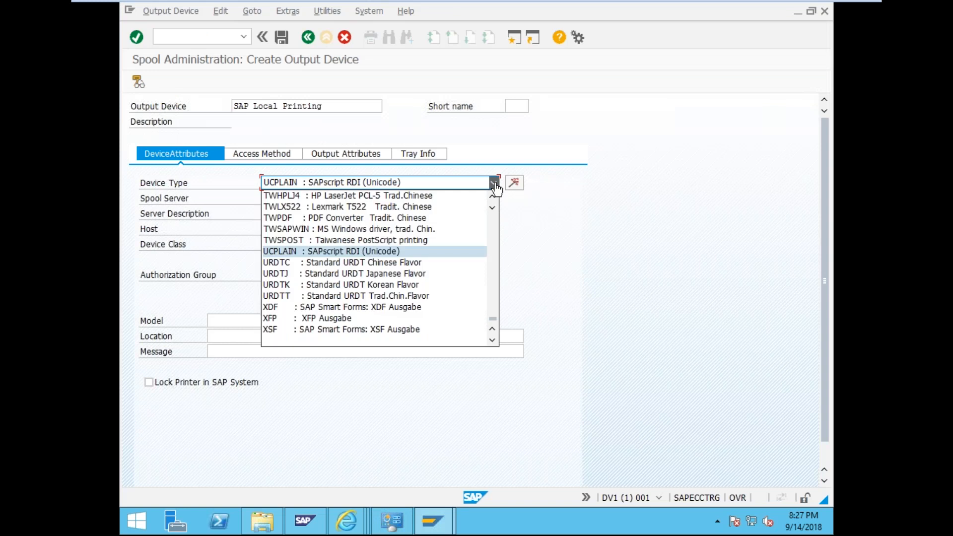
{"action": "left_click_drag", "start_coordinate": [493, 322], "coordinate": [493, 247]}
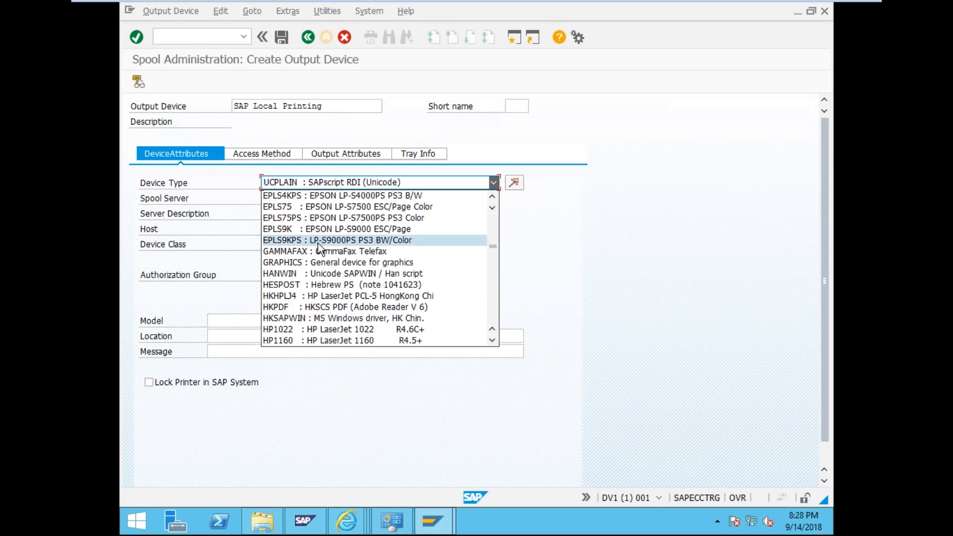
{"action": "left_click", "coordinate": [453, 186]}
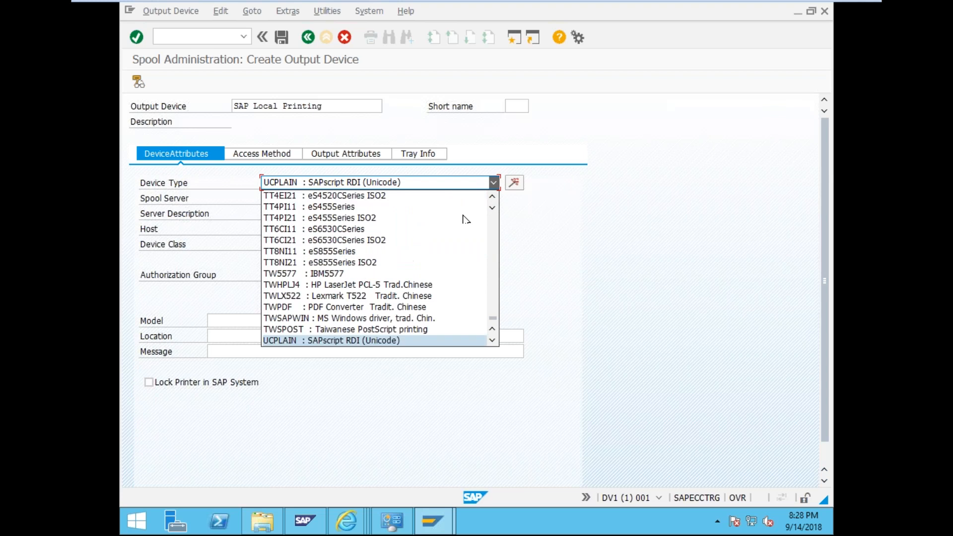
{"action": "left_click", "coordinate": [492, 340]}
{"action": "left_click", "coordinate": [493, 340]}
{"action": "left_click", "coordinate": [493, 340]}
{"action": "left_click", "coordinate": [493, 340]}
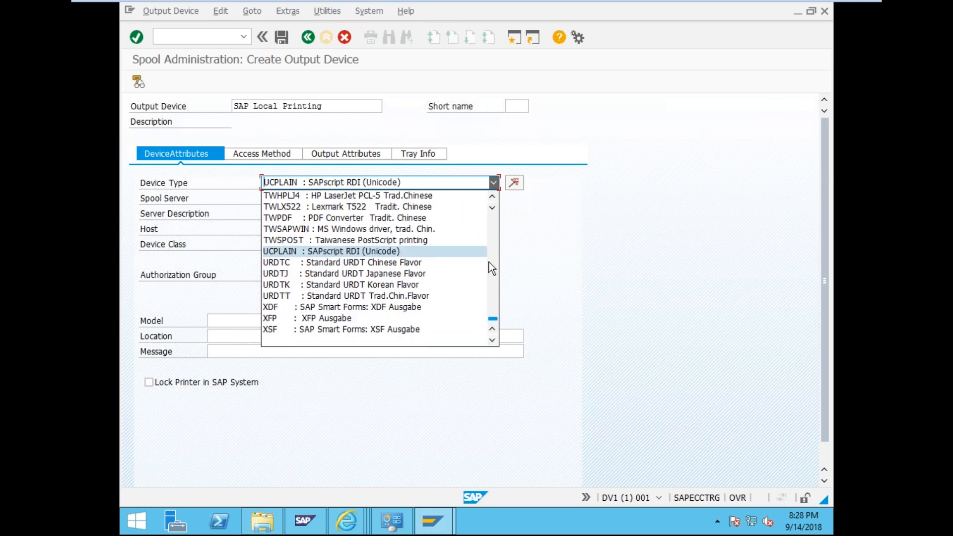
- Keep scrolling the device types, then select the FX DocuPrint printer in Devices and Printers
{"action": "left_click_drag", "start_coordinate": [494, 320], "coordinate": [484, 186]}
{"action": "scroll", "coordinate": [397, 209], "scroll_direction": "down", "scroll_amount": 1}
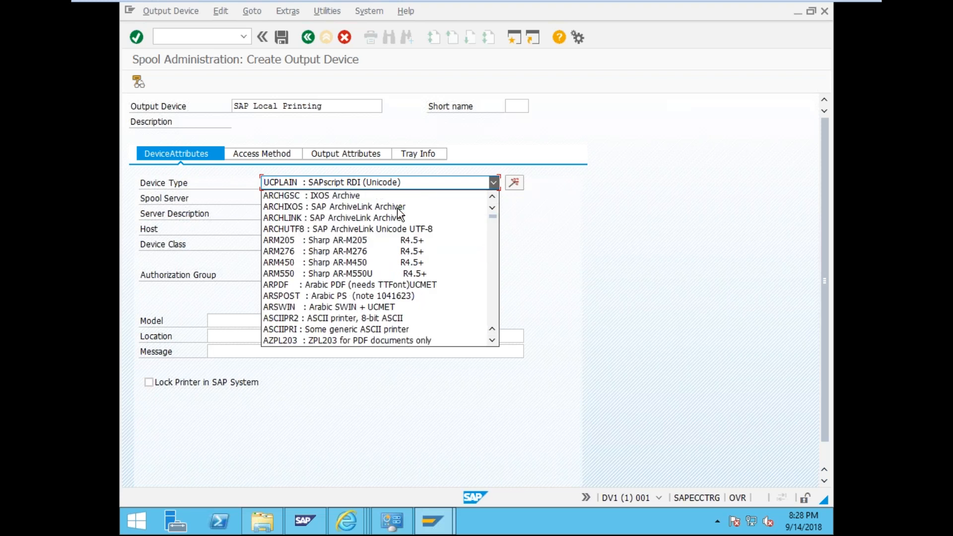
{"action": "scroll", "coordinate": [399, 210], "scroll_direction": "down", "scroll_amount": 5}
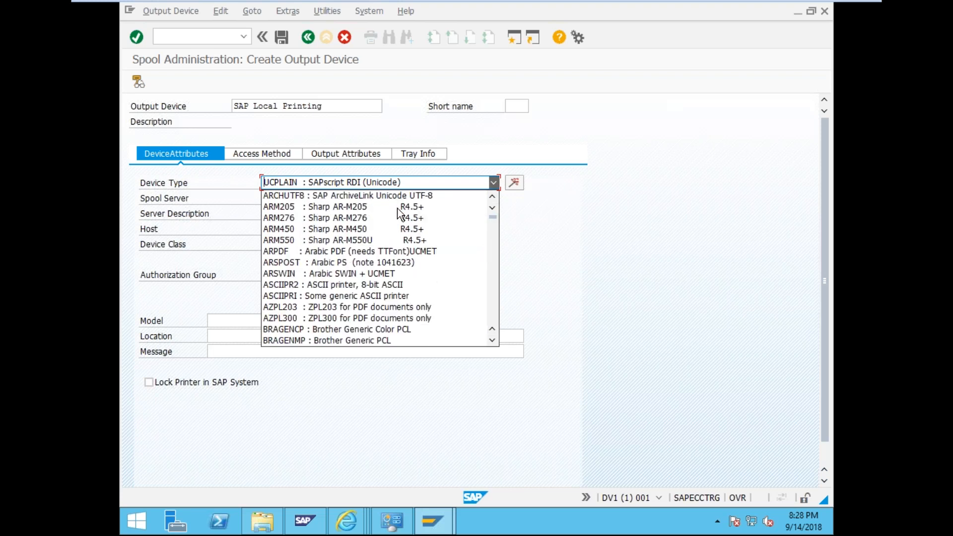
{"action": "scroll", "coordinate": [397, 207], "scroll_direction": "down", "scroll_amount": 2}
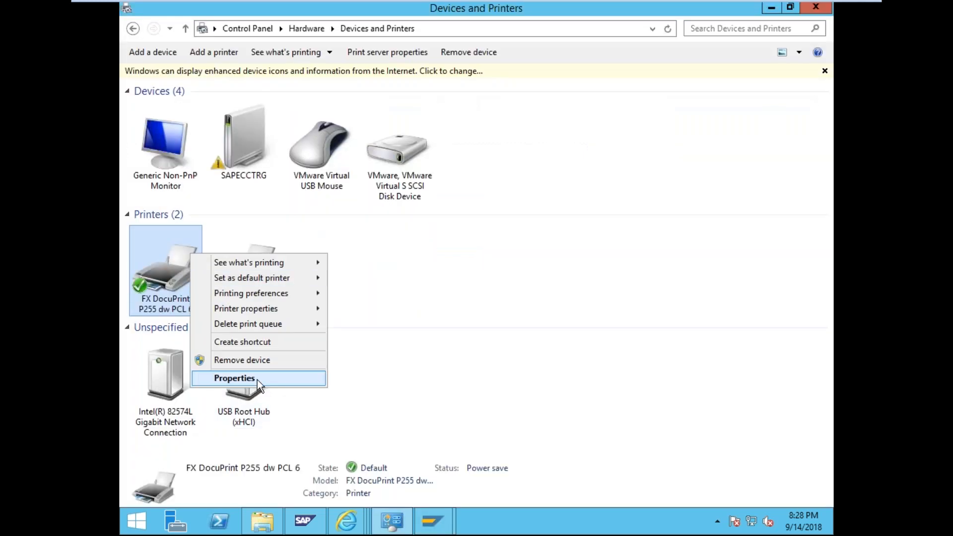
{"action": "left_click", "coordinate": [234, 379]}
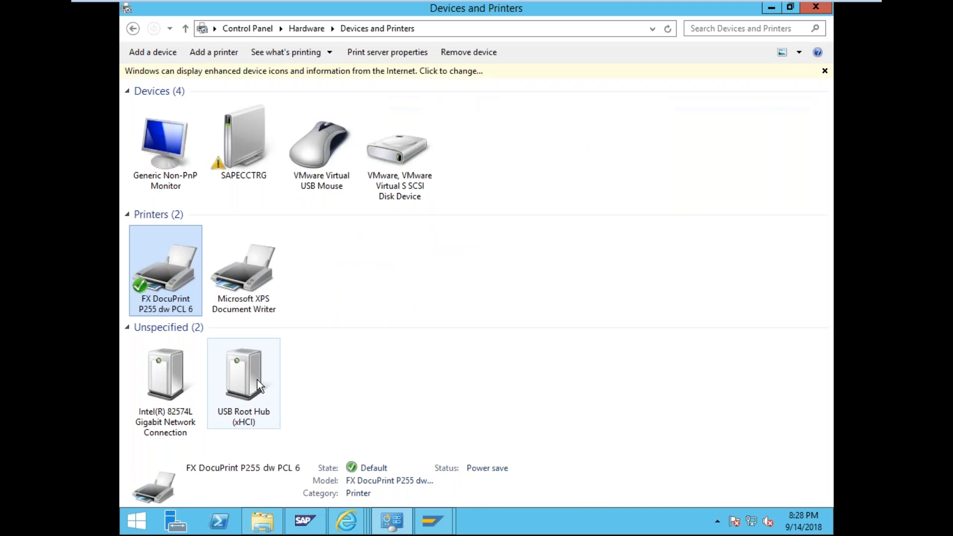
- Confirm the printer model is FX DocuPrint P255 dw PS, then return to SAP's device types
{"action": "left_click_drag", "start_coordinate": [373, 264], "coordinate": [270, 256]}
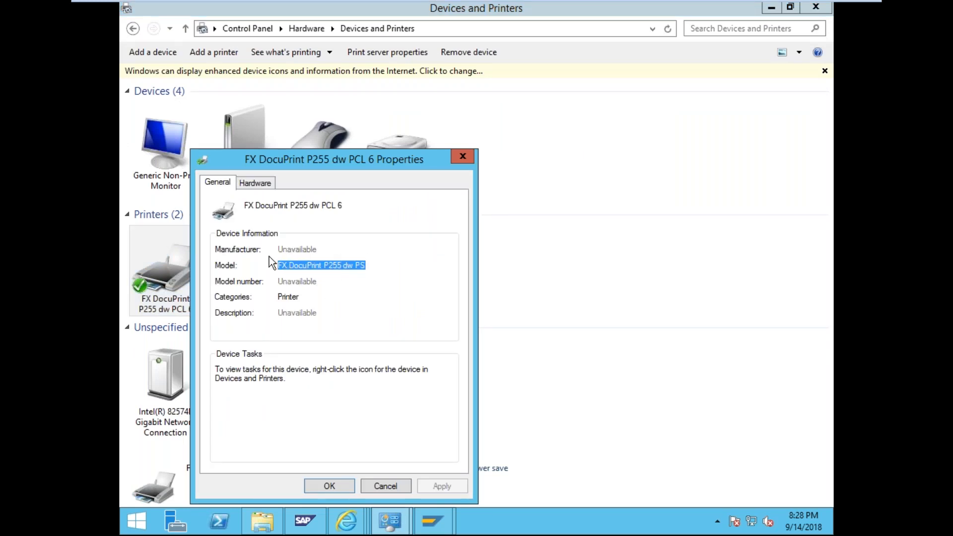
{"action": "left_click", "coordinate": [249, 182]}
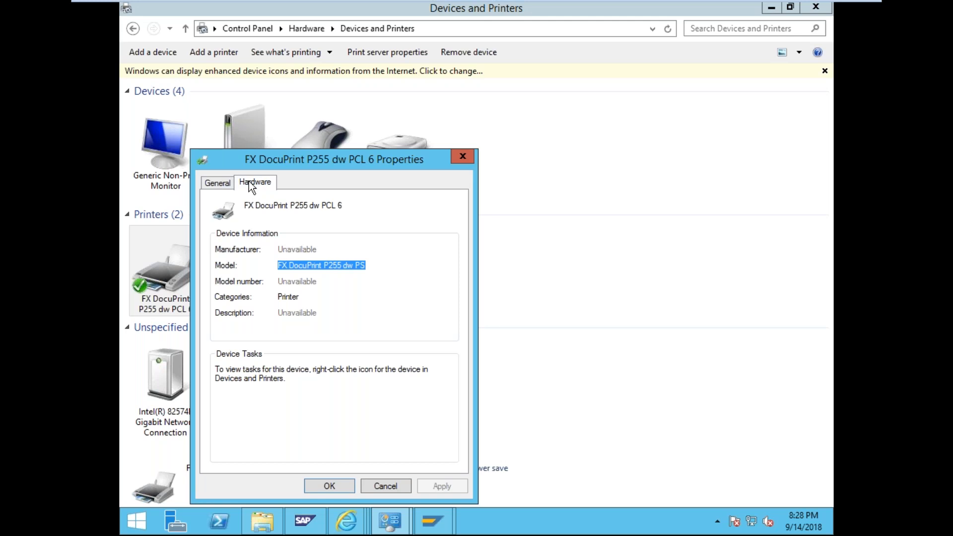
{"action": "left_click", "coordinate": [220, 185]}
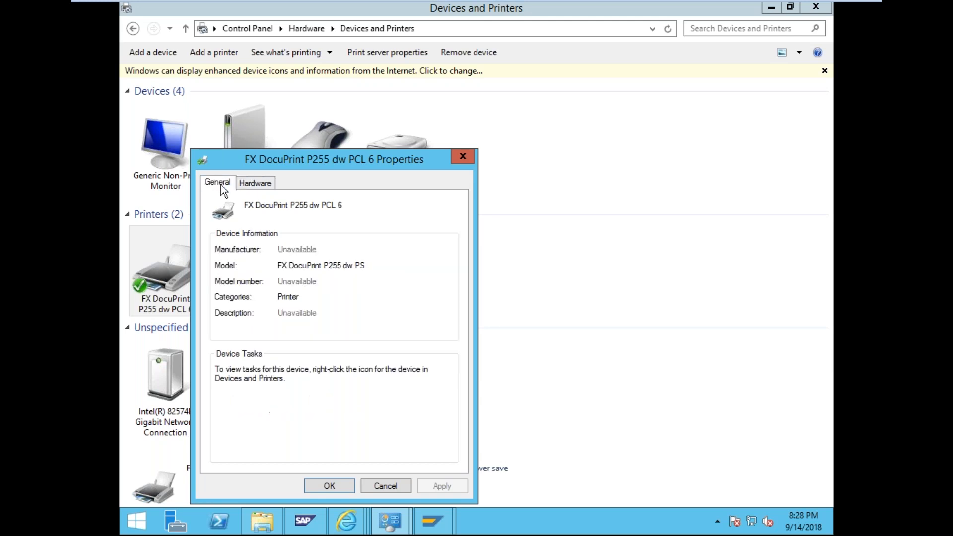
{"action": "left_click", "coordinate": [389, 485]}
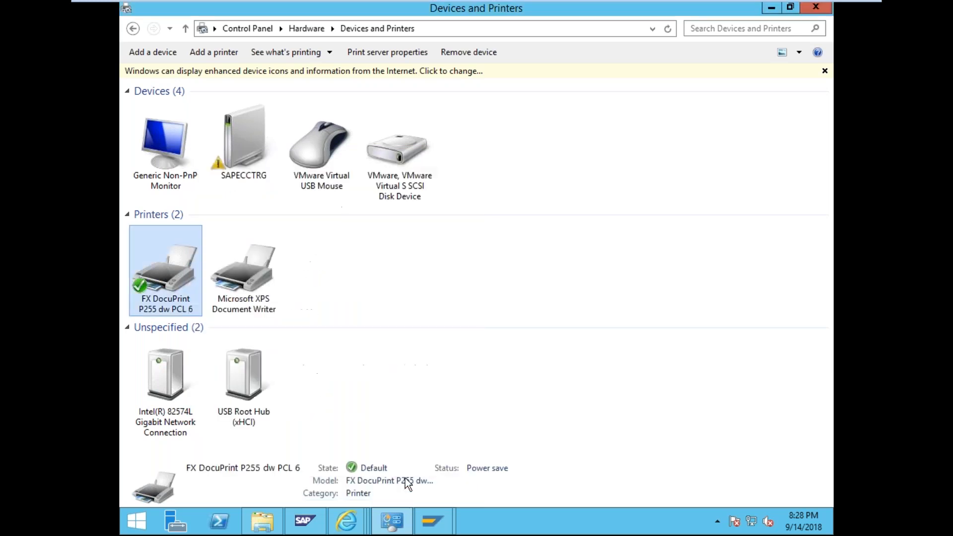
{"action": "mouse_move", "coordinate": [431, 520]}
{"action": "left_click", "coordinate": [492, 376]}
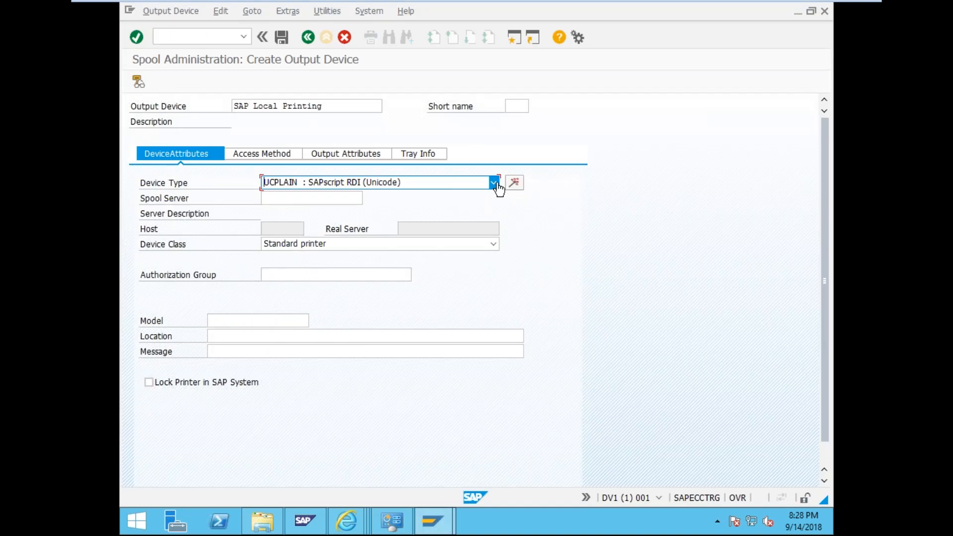
{"action": "left_click", "coordinate": [494, 183]}
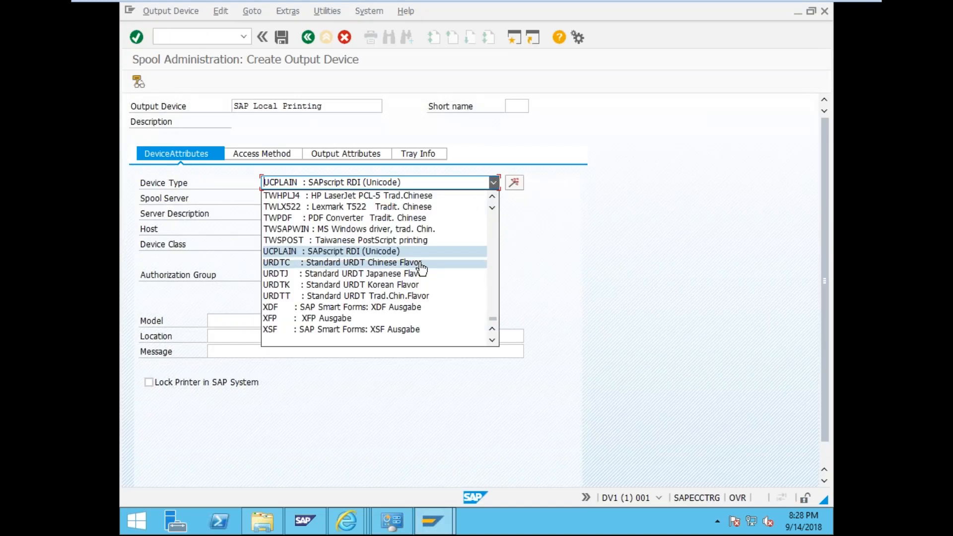
{"action": "scroll", "coordinate": [431, 336], "scroll_direction": "up", "scroll_amount": 1}
{"action": "scroll", "coordinate": [430, 336], "scroll_direction": "up", "scroll_amount": 4}
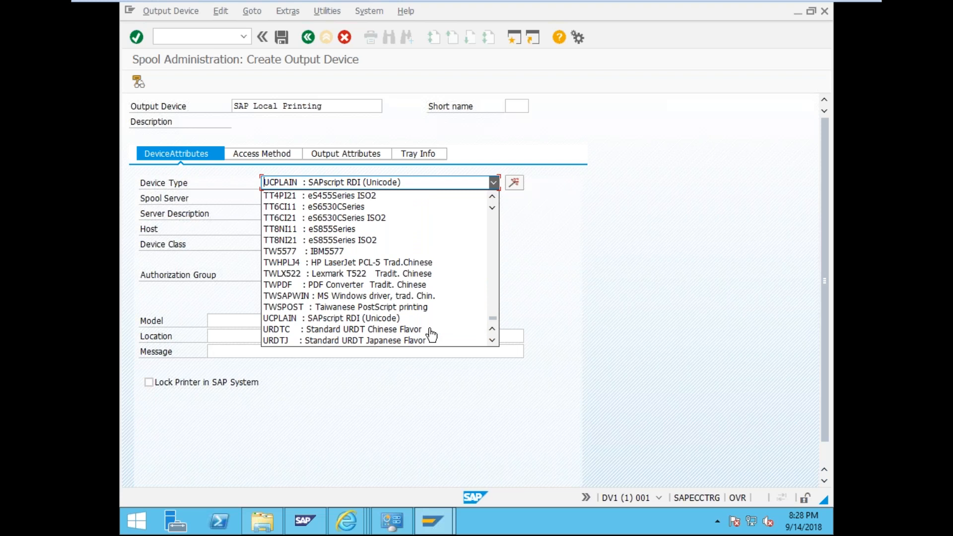
{"action": "scroll", "coordinate": [431, 335], "scroll_direction": "up", "scroll_amount": 15}
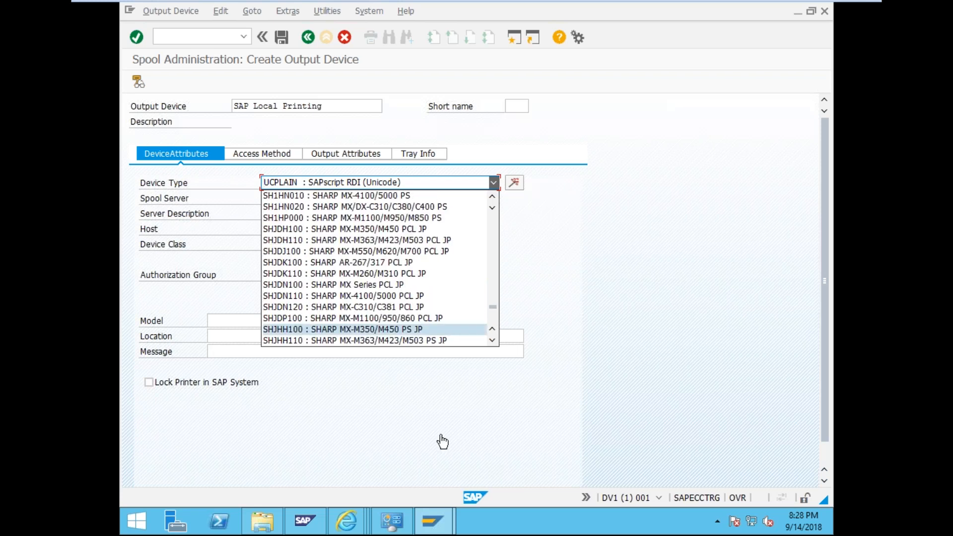
{"action": "left_click", "coordinate": [392, 521]}
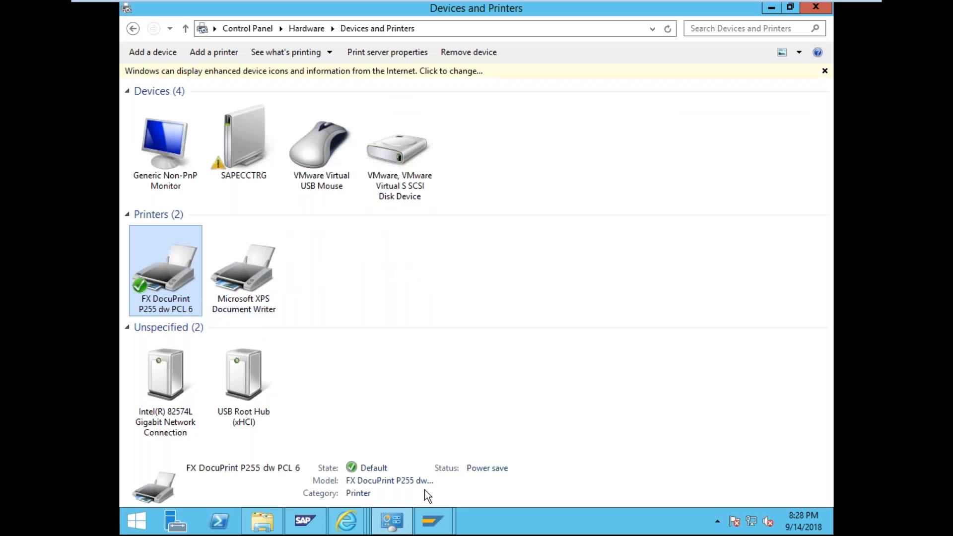
{"action": "left_click", "coordinate": [434, 521]}
{"action": "left_click", "coordinate": [458, 480]}
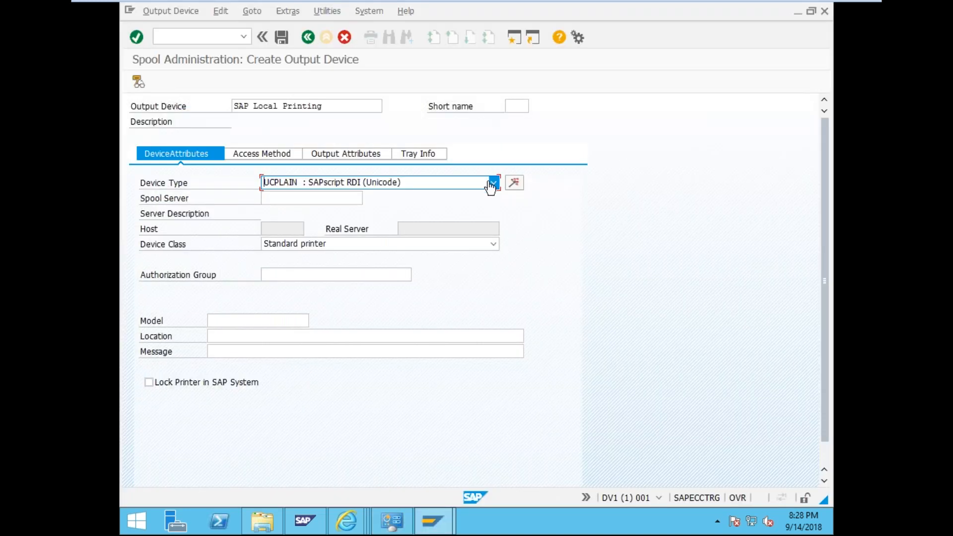
{"action": "left_click", "coordinate": [493, 182]}
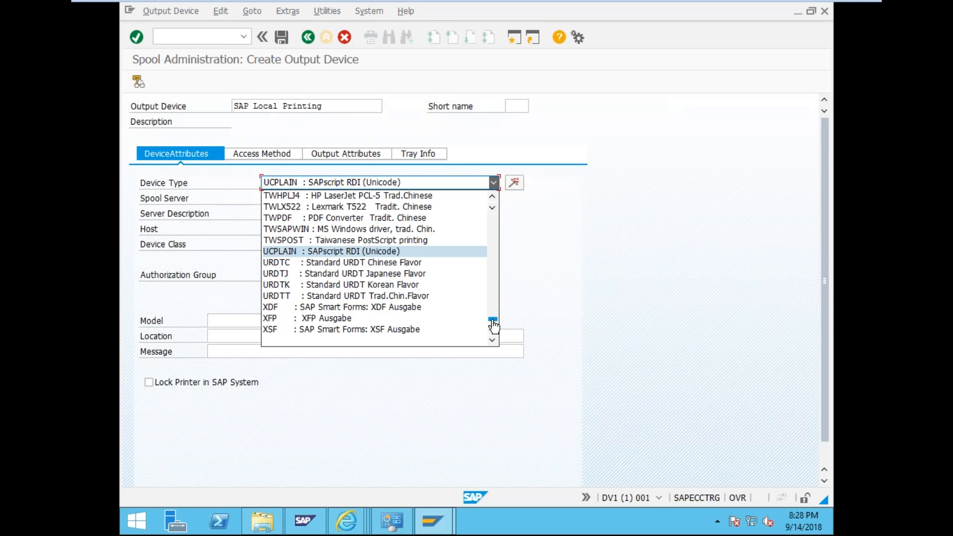
{"action": "left_click_drag", "start_coordinate": [493, 321], "coordinate": [493, 183]}
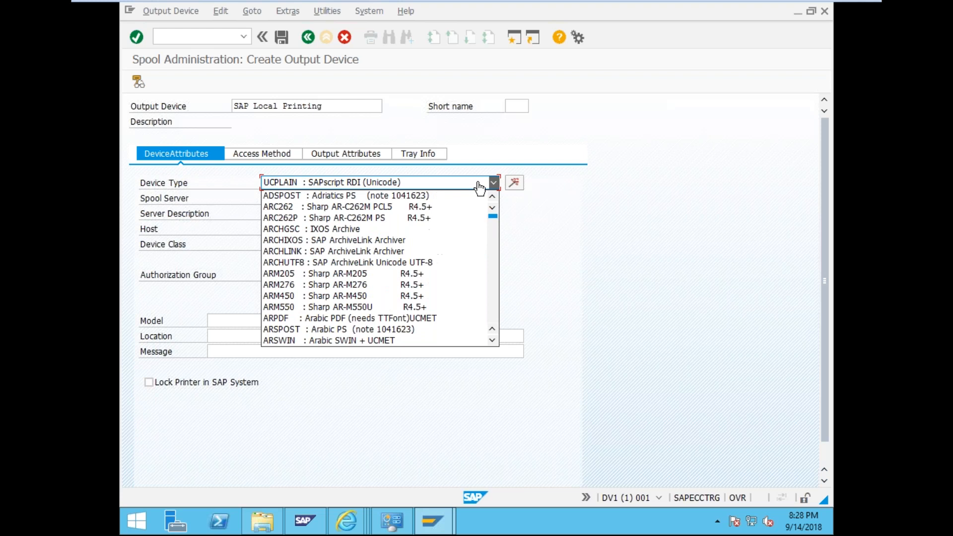
{"action": "left_click", "coordinate": [600, 228]}
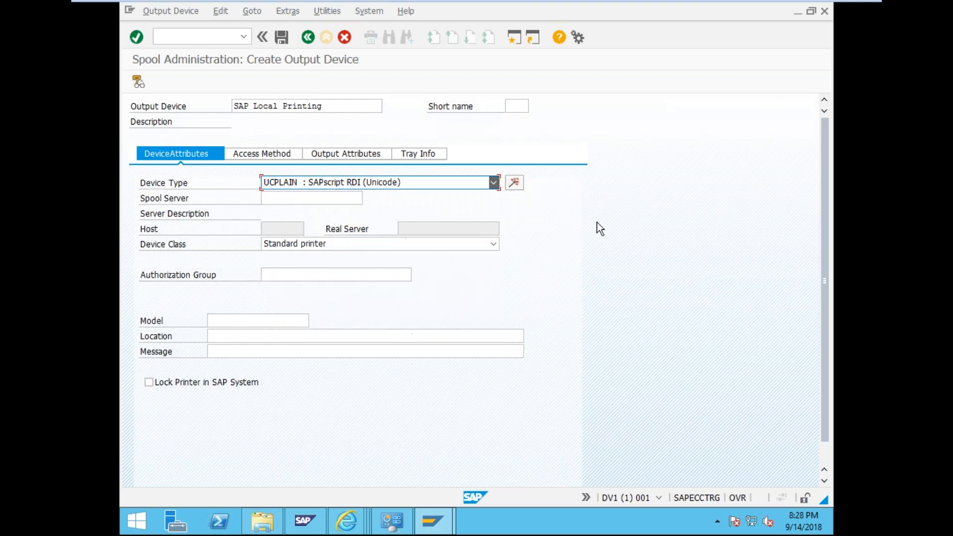
{"action": "left_click", "coordinate": [521, 188]}
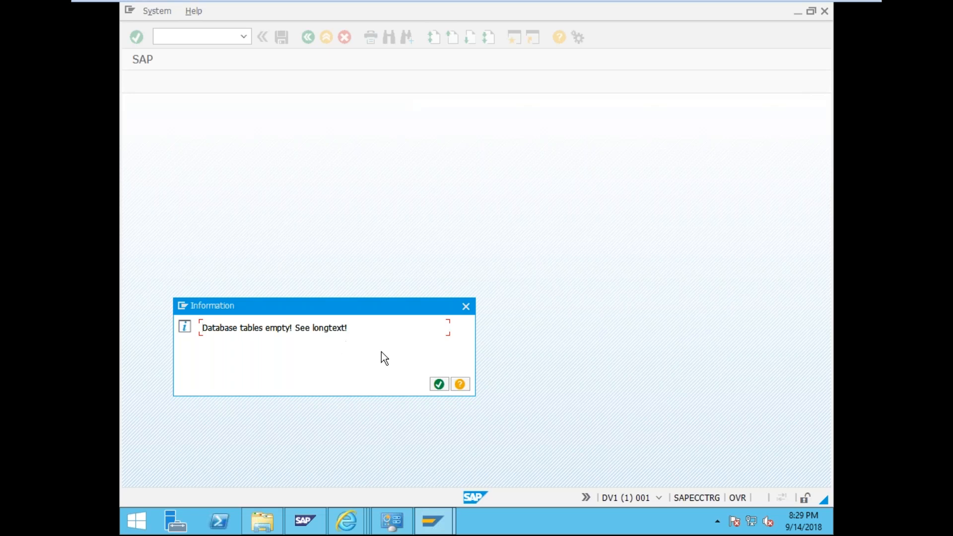
{"action": "left_click", "coordinate": [444, 387]}
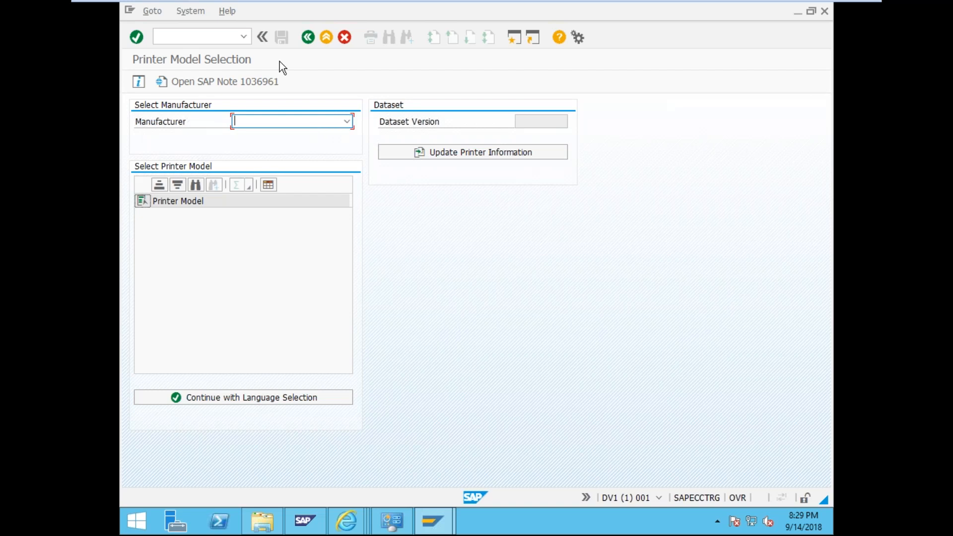
{"action": "left_click", "coordinate": [305, 42]}
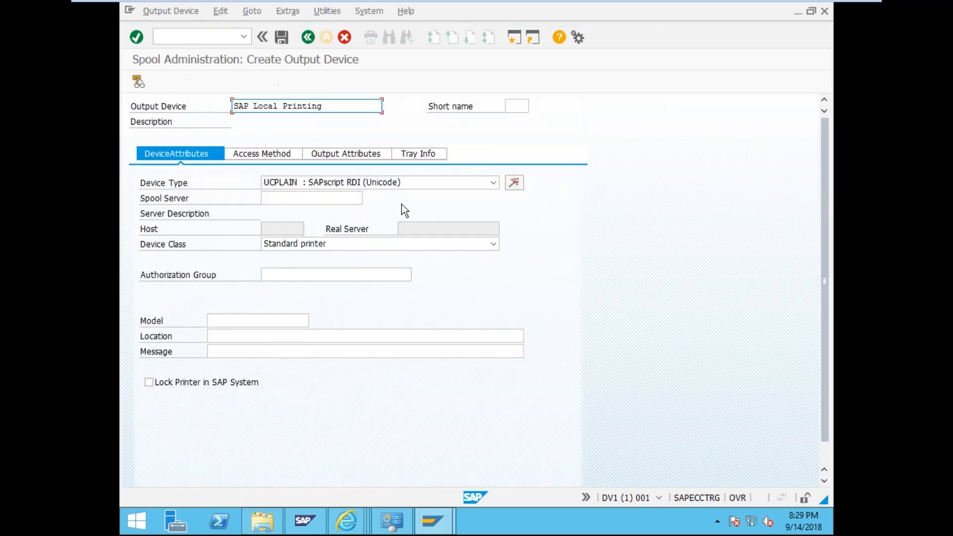
- Browse the device type list and choose SWIN : MS Windows driver, Latin-1
{"action": "left_click", "coordinate": [493, 184]}
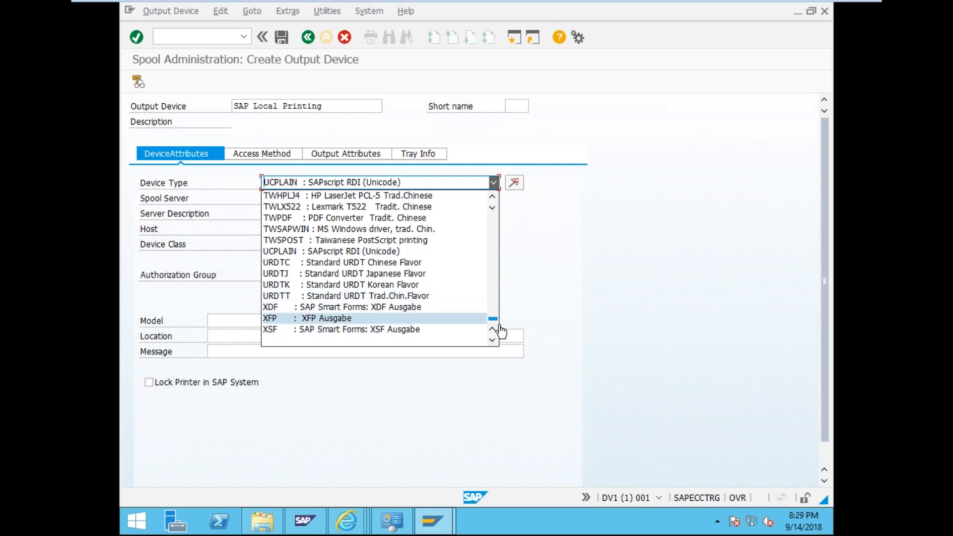
{"action": "left_click_drag", "start_coordinate": [494, 324], "coordinate": [438, 188]}
{"action": "left_click", "coordinate": [438, 188]}
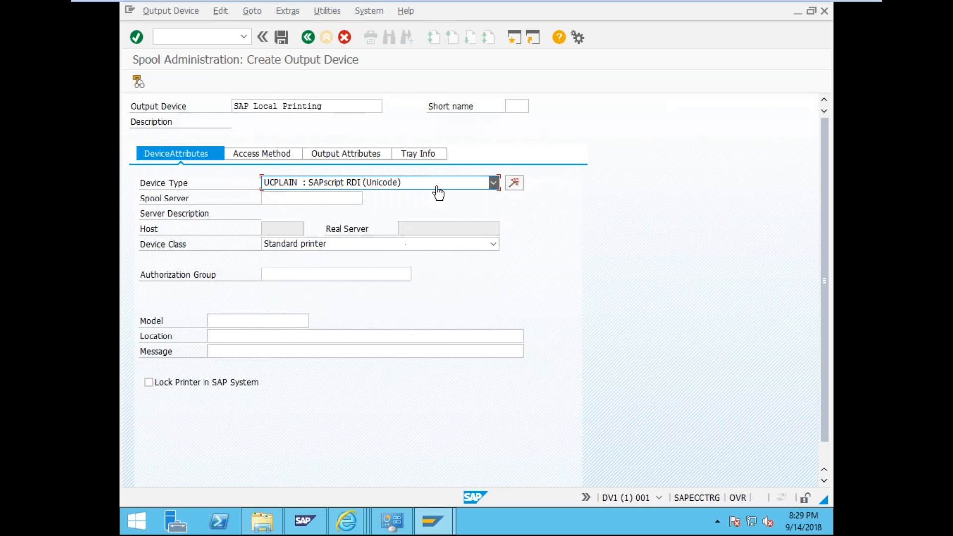
{"action": "left_click", "coordinate": [436, 187]}
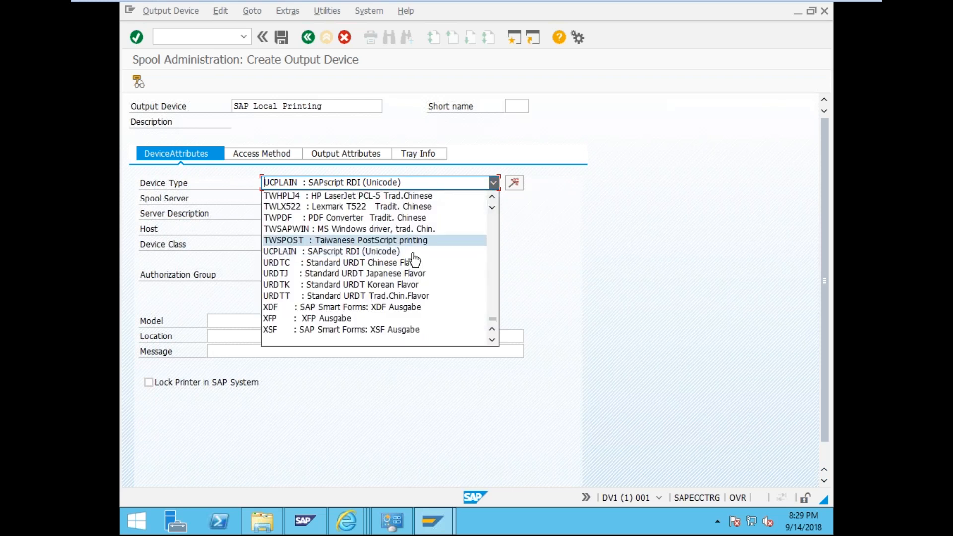
{"action": "scroll", "coordinate": [436, 290], "scroll_direction": "up", "scroll_amount": 5}
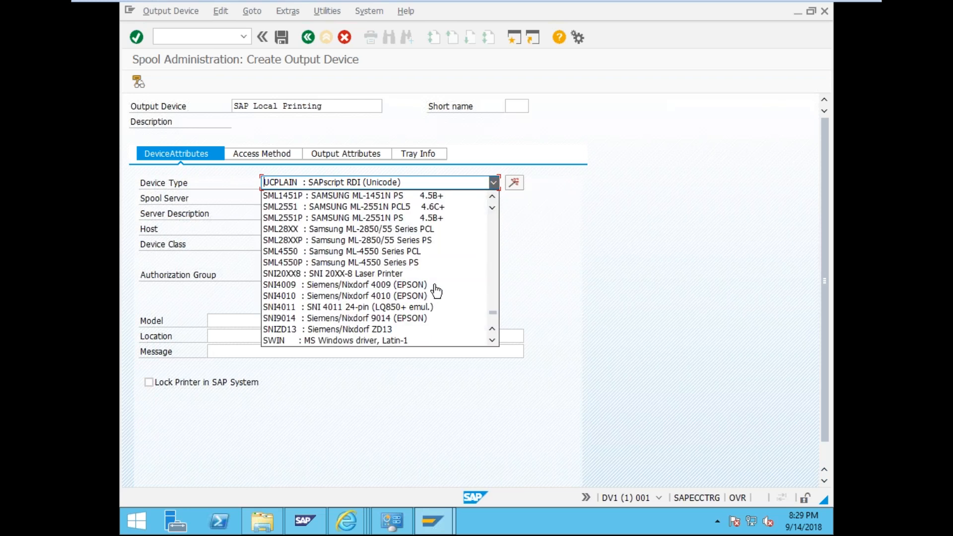
{"action": "scroll", "coordinate": [436, 291], "scroll_direction": "down", "scroll_amount": 1}
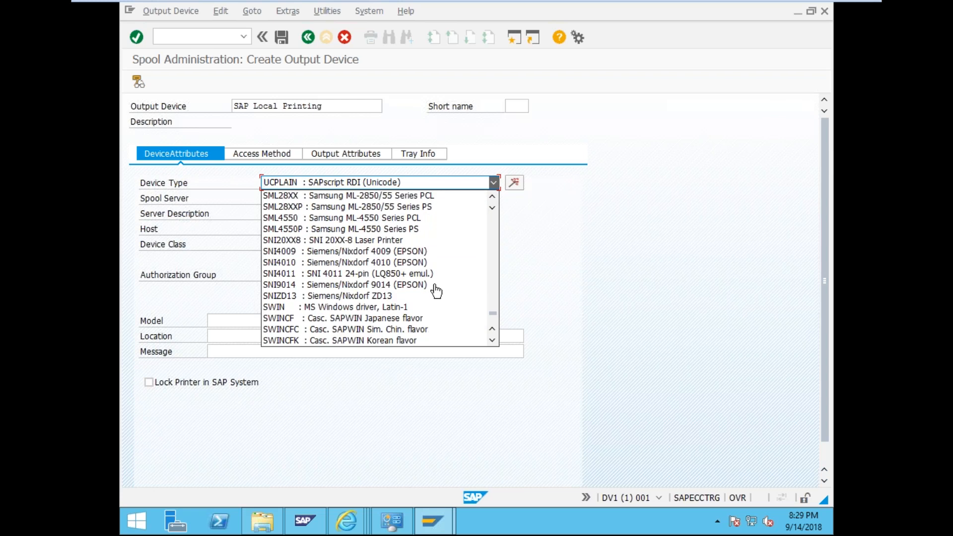
{"action": "left_click", "coordinate": [279, 307]}
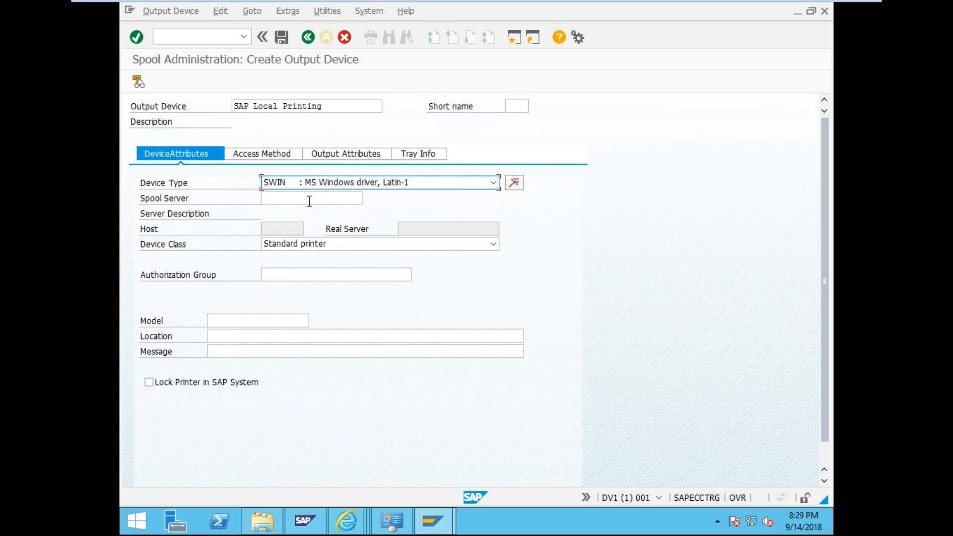
{"action": "left_click", "coordinate": [309, 201]}
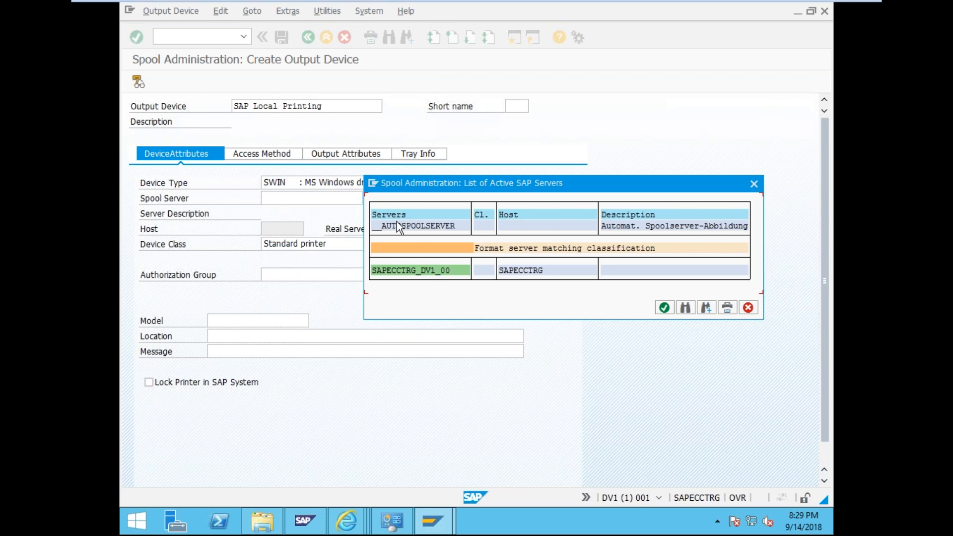
- Pick SAPECCTRG_DV1_00 as spool server and keep Standard printer as device class
{"action": "left_click", "coordinate": [433, 271]}
{"action": "left_click", "coordinate": [428, 273]}
{"action": "double_click", "coordinate": [428, 273]}
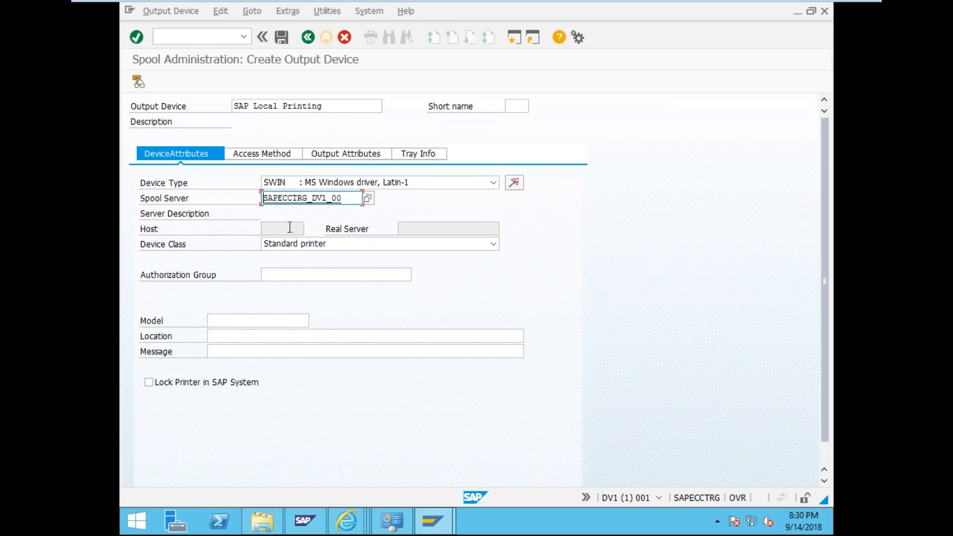
{"action": "left_click", "coordinate": [305, 248]}
{"action": "left_click", "coordinate": [305, 247]}
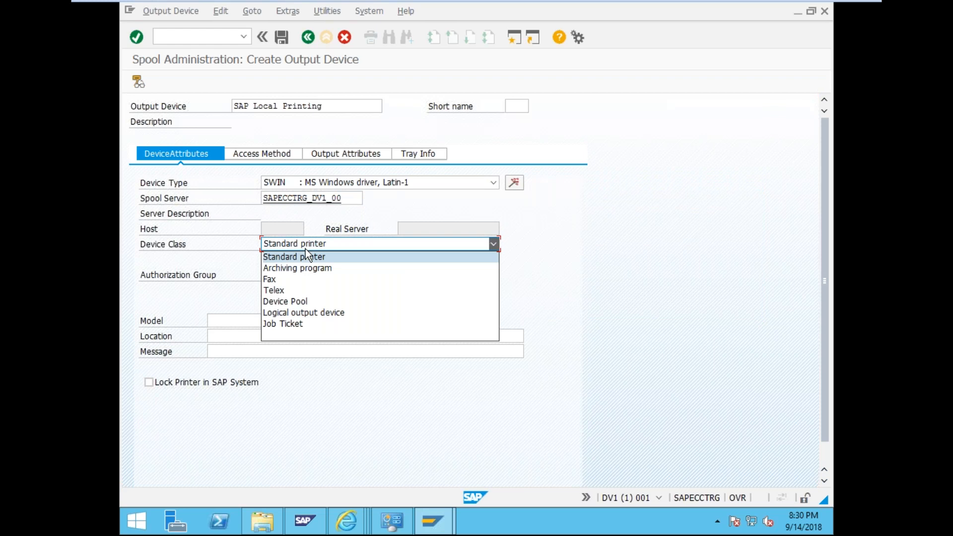
{"action": "left_click", "coordinate": [304, 257]}
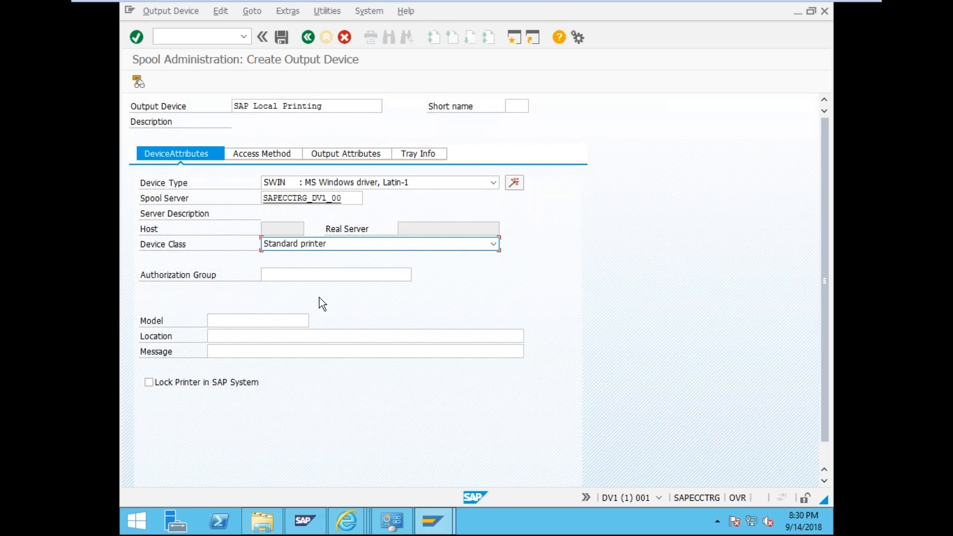
- Enter TestPrint as the authorization group and Fuji as the model
{"action": "left_click", "coordinate": [311, 271]}
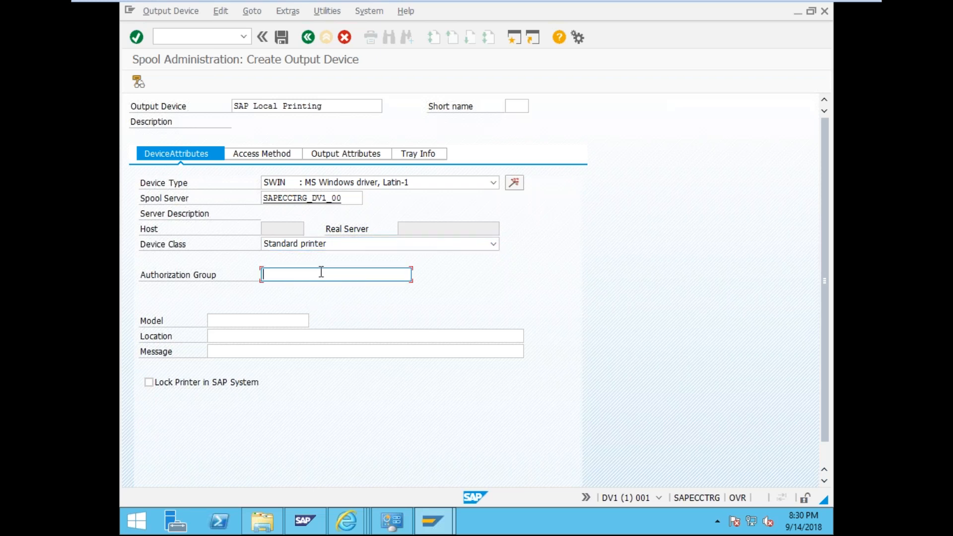
{"action": "key", "text": "Return"}
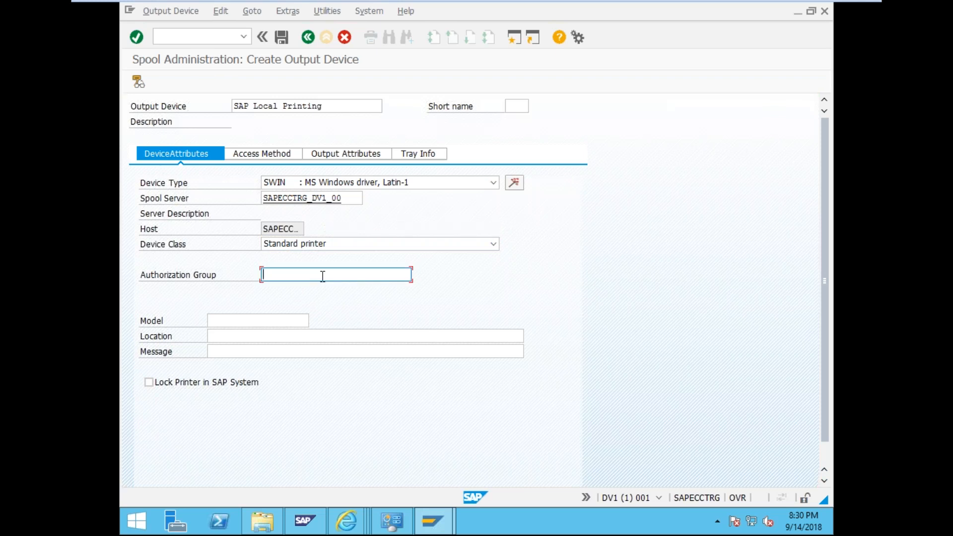
{"action": "type", "text": "pri"}
{"action": "key", "text": "BackSpace"}
{"action": "key", "text": "BackSpace"}
{"action": "key", "text": "BackSpace"}
{"action": "type", "text": "Test pri"}
{"action": "key", "text": "BackSpace"}
{"action": "key", "text": "BackSpace"}
{"action": "key", "text": "BackSpace"}
{"action": "key", "text": "BackSpace"}
{"action": "key", "text": "BackSpace"}
{"action": "type", "text": "Print"}
{"action": "left_click", "coordinate": [252, 319]}
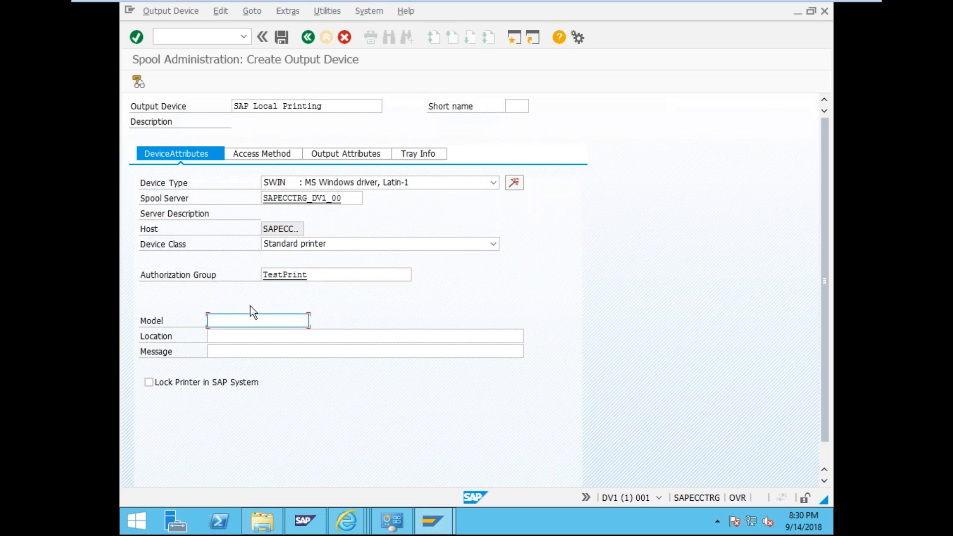
{"action": "type", "text": "Fuji"}
{"action": "left_click", "coordinate": [393, 520]}
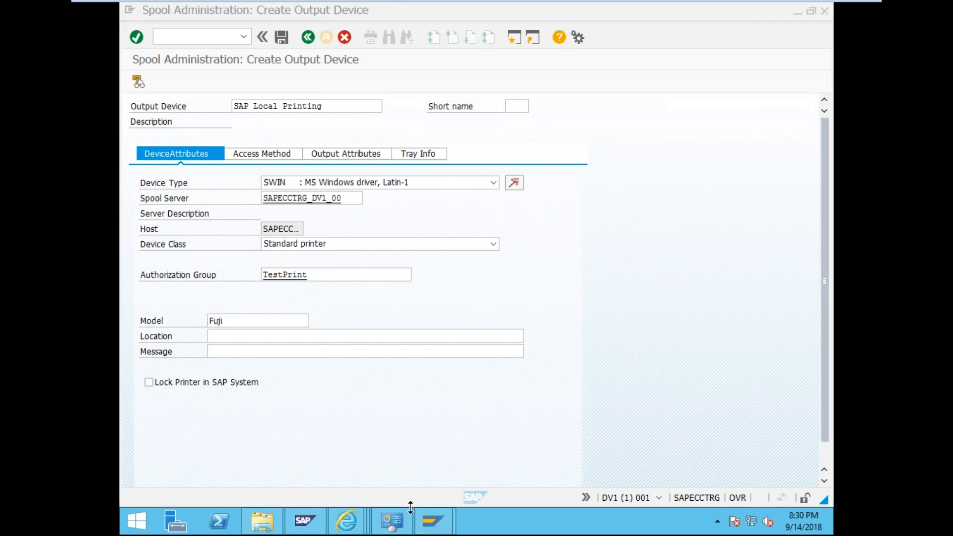
- Copy the Windows printer's model name and paste it over Fuji in SAP's Model field
{"action": "right_click", "coordinate": [201, 296]}
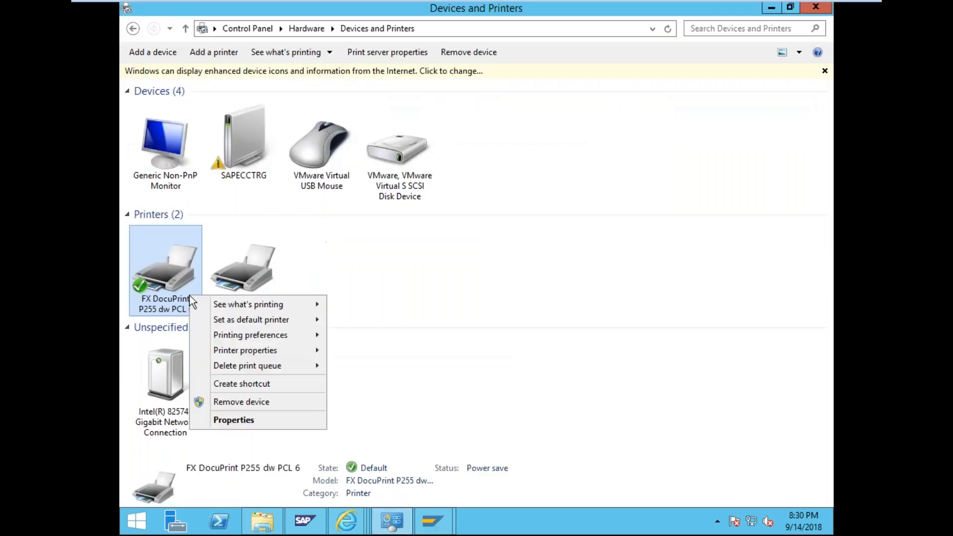
{"action": "left_click", "coordinate": [264, 420]}
{"action": "left_click_drag", "start_coordinate": [367, 265], "coordinate": [279, 263]}
{"action": "key", "text": "ctrl+c"}
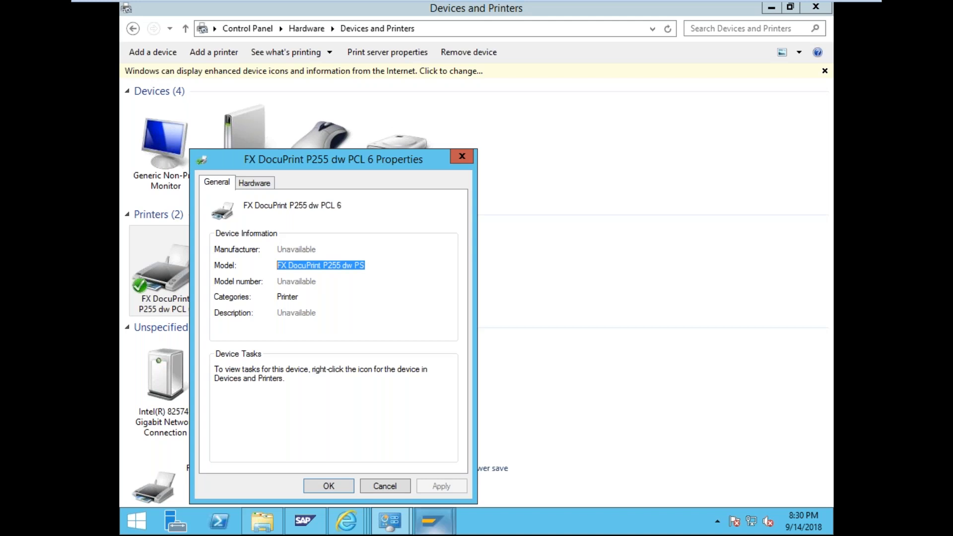
{"action": "mouse_move", "coordinate": [432, 520]}
{"action": "left_click", "coordinate": [472, 462]}
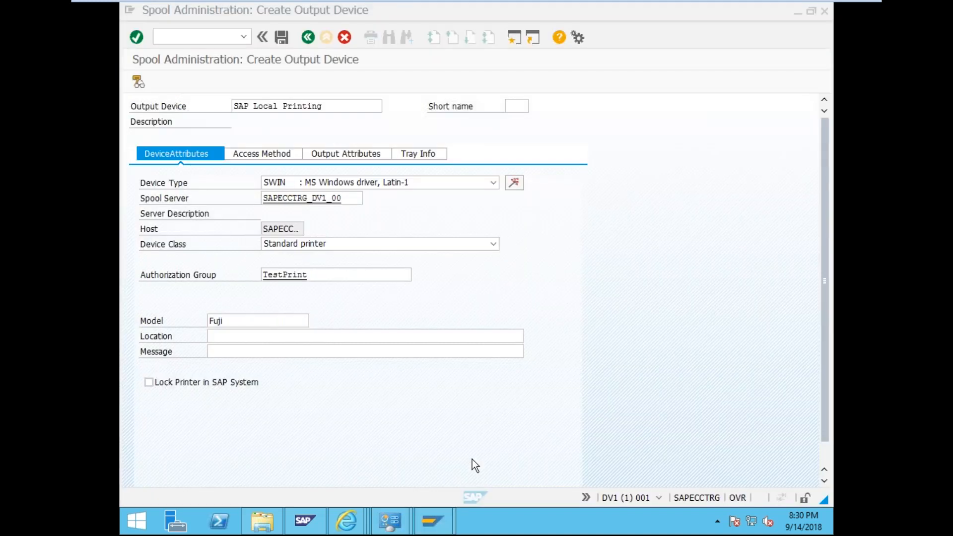
{"action": "left_click_drag", "start_coordinate": [224, 321], "coordinate": [139, 325]}
{"action": "key", "text": "ctrl+v"}
- Enter location 'Local' and message 'Hello World!'
{"action": "left_click", "coordinate": [272, 335]}
{"action": "type", "text": "Local"}
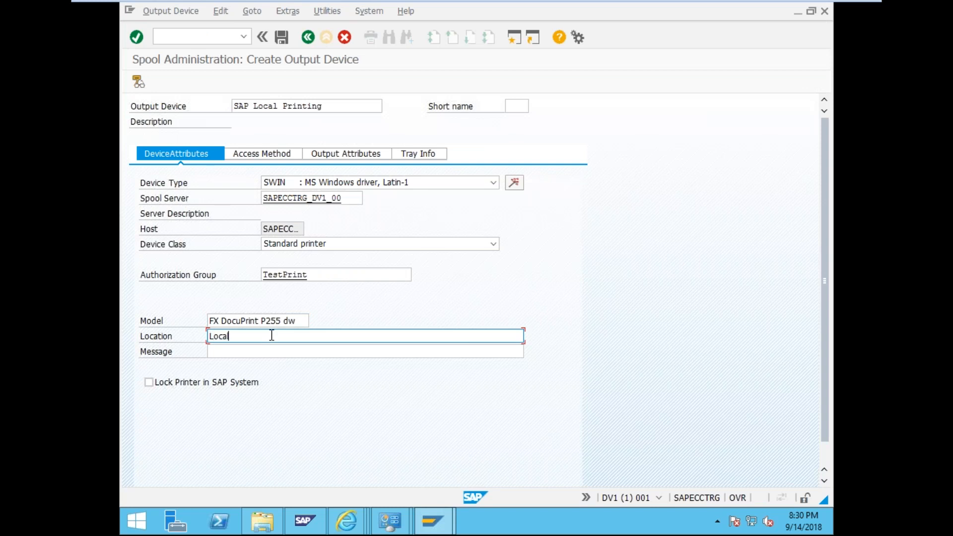
{"action": "key", "text": "Tab"}
{"action": "type", "text": "Hello"}
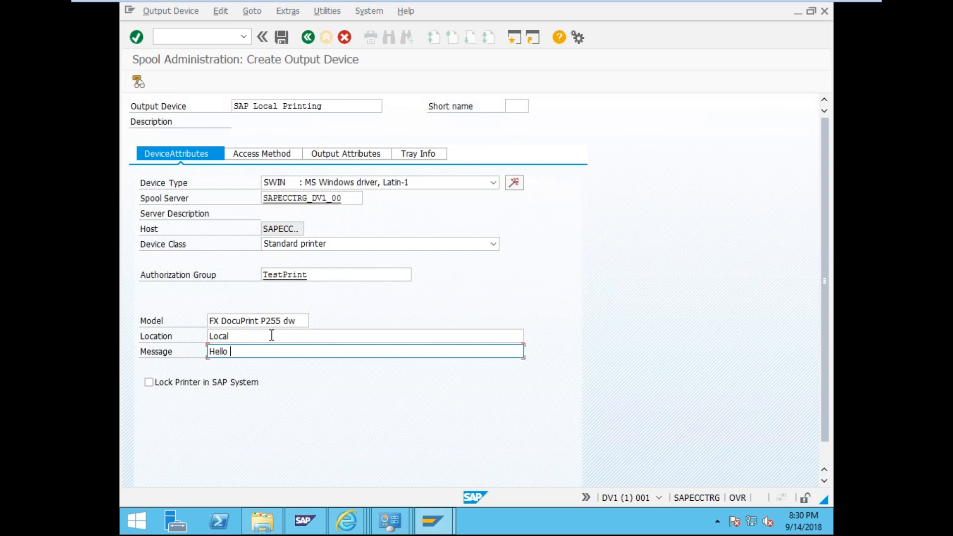
{"action": "type", "text": " World!"}
{"action": "left_click", "coordinate": [249, 154]}
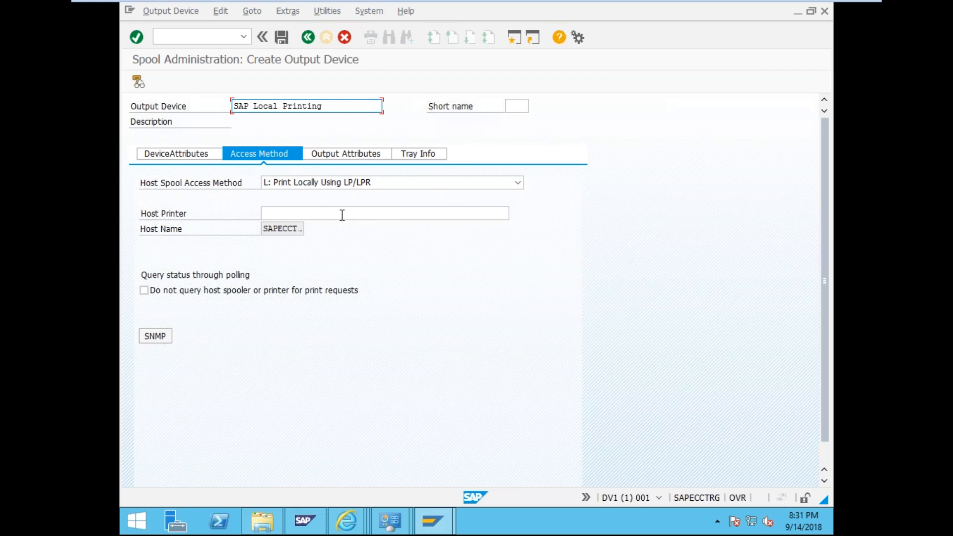
- Try host spool access methods C and S, finally settling on P: Device pool
{"action": "left_click", "coordinate": [345, 182]}
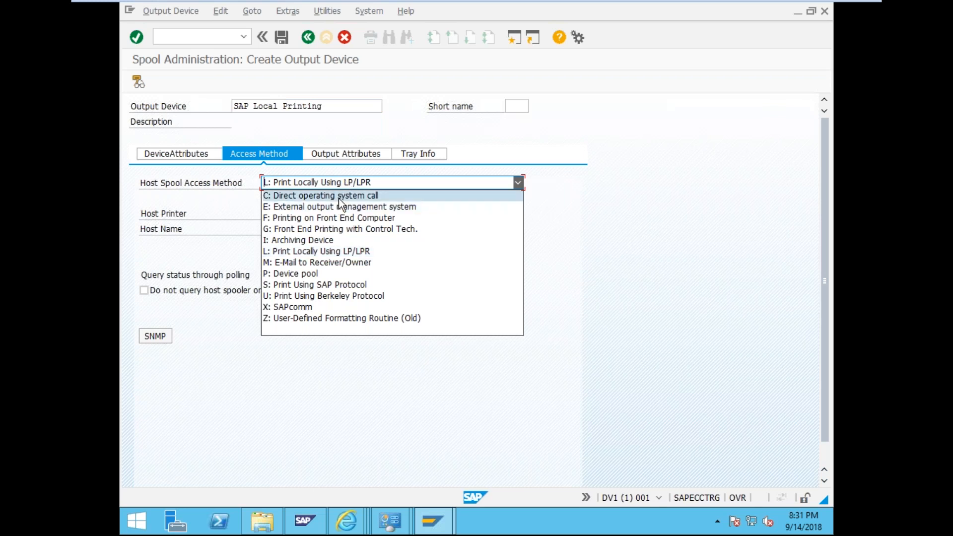
{"action": "left_click", "coordinate": [338, 197]}
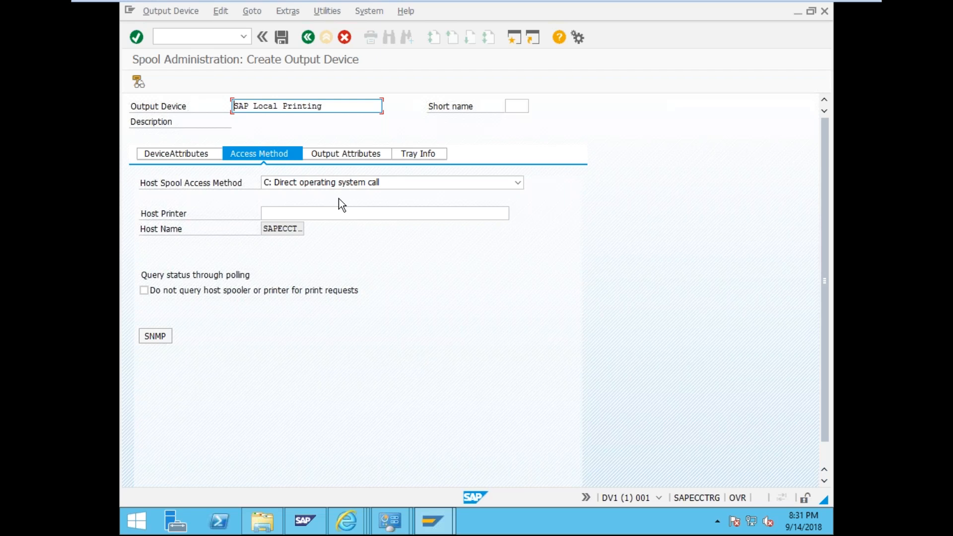
{"action": "left_click", "coordinate": [355, 182]}
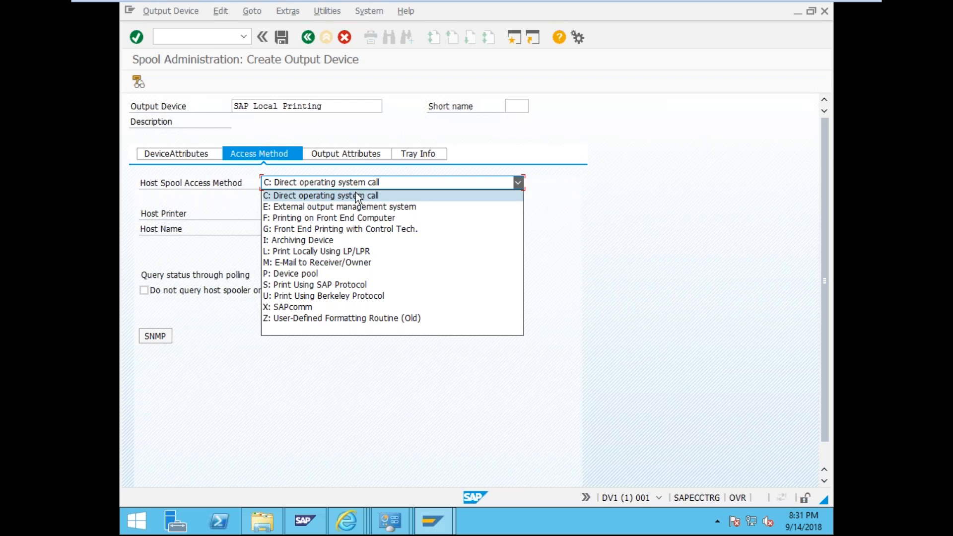
{"action": "left_click", "coordinate": [343, 286]}
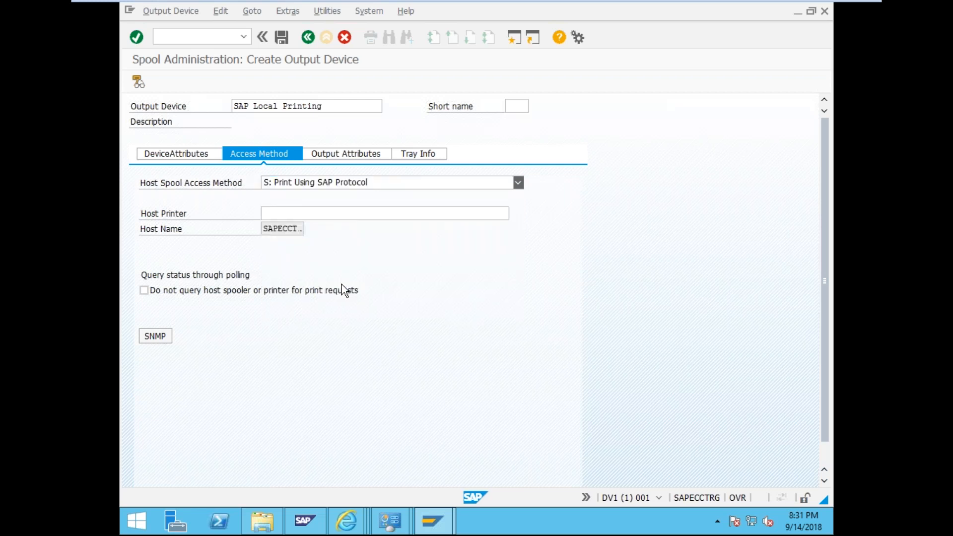
{"action": "left_click", "coordinate": [317, 180]}
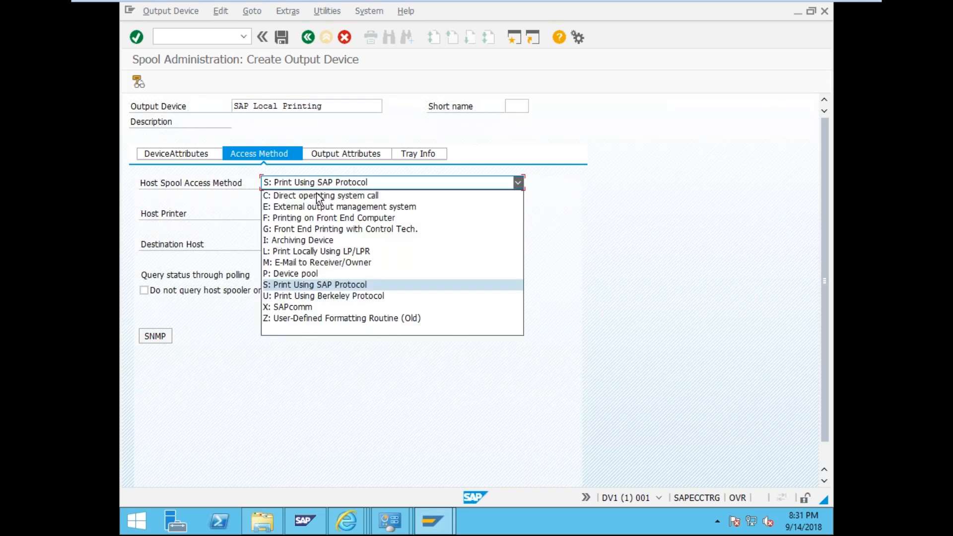
{"action": "left_click", "coordinate": [301, 273]}
{"action": "left_click", "coordinate": [311, 184]}
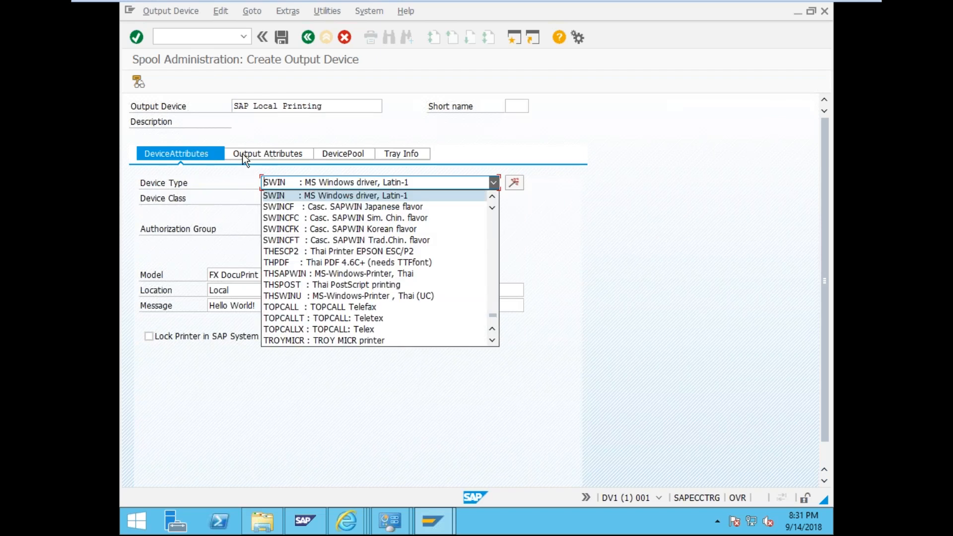
- Keep device type SWIN, view Output Attributes, then go Back from the device creation screen
{"action": "left_click", "coordinate": [191, 158]}
{"action": "left_click", "coordinate": [294, 186]}
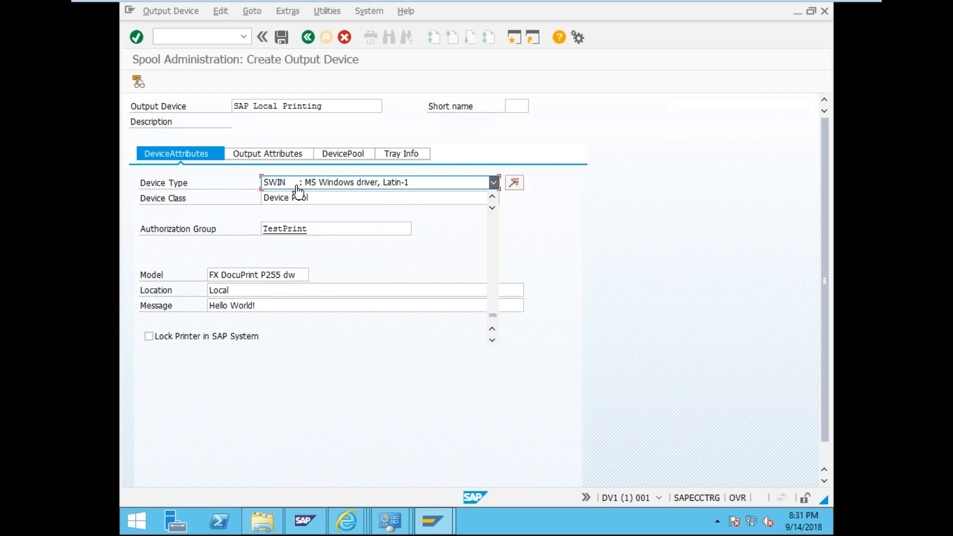
{"action": "left_click", "coordinate": [479, 368]}
{"action": "left_click", "coordinate": [266, 154]}
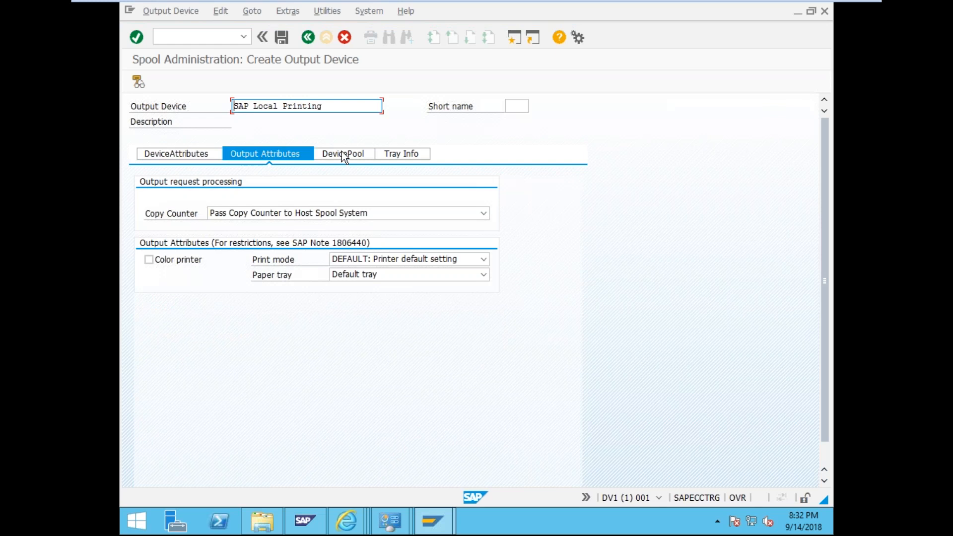
{"action": "left_click", "coordinate": [190, 153]}
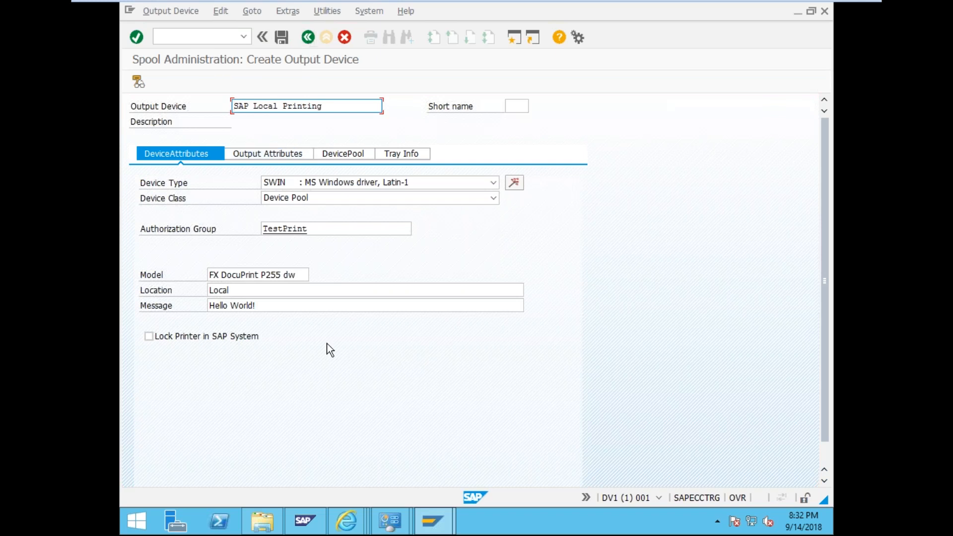
{"action": "left_click", "coordinate": [308, 38]}
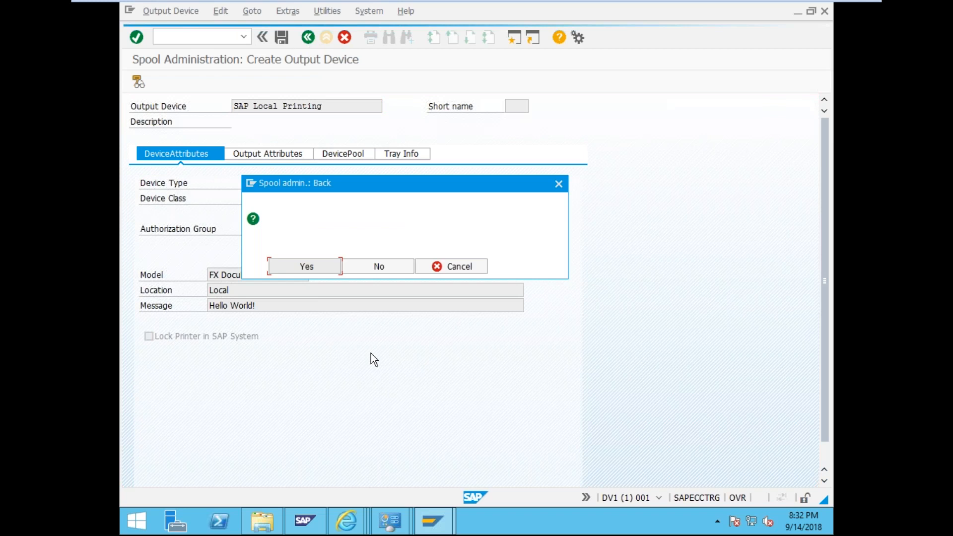
- Discard the unsaved device and start a new output device 'Local Printing' with device type SWIN
{"action": "left_click", "coordinate": [359, 268]}
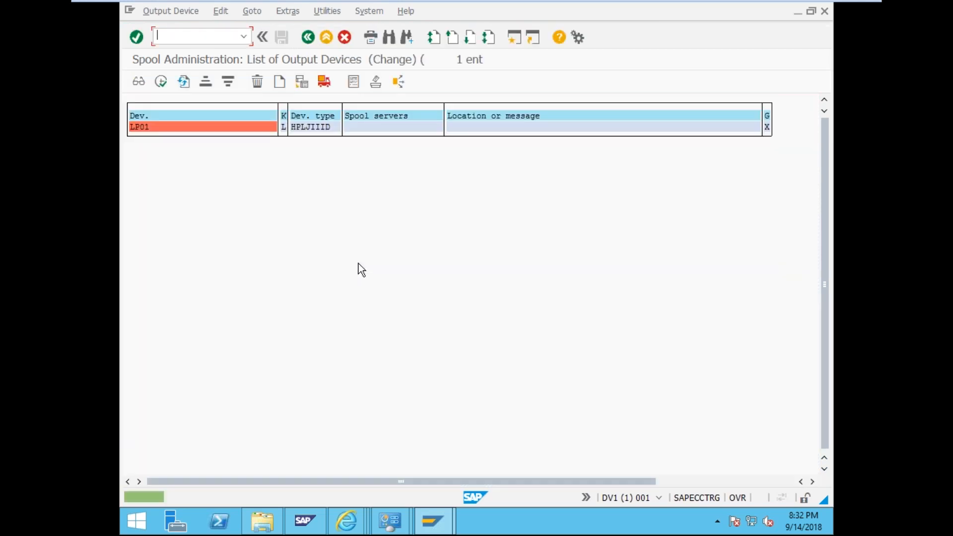
{"action": "left_click", "coordinate": [280, 82]}
{"action": "type", "text": "Local Printing"}
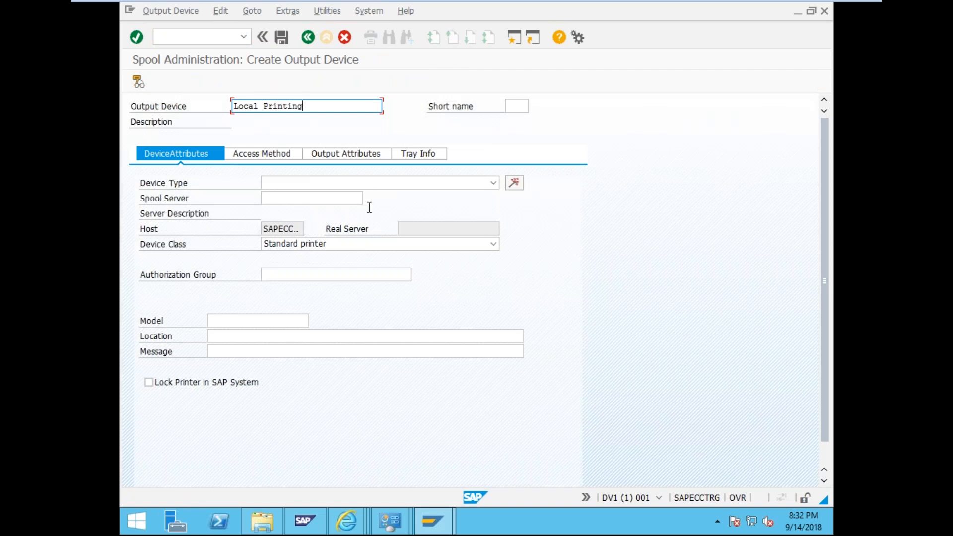
{"action": "left_click", "coordinate": [366, 182]}
{"action": "scroll", "coordinate": [331, 268], "scroll_direction": "down", "scroll_amount": 20}
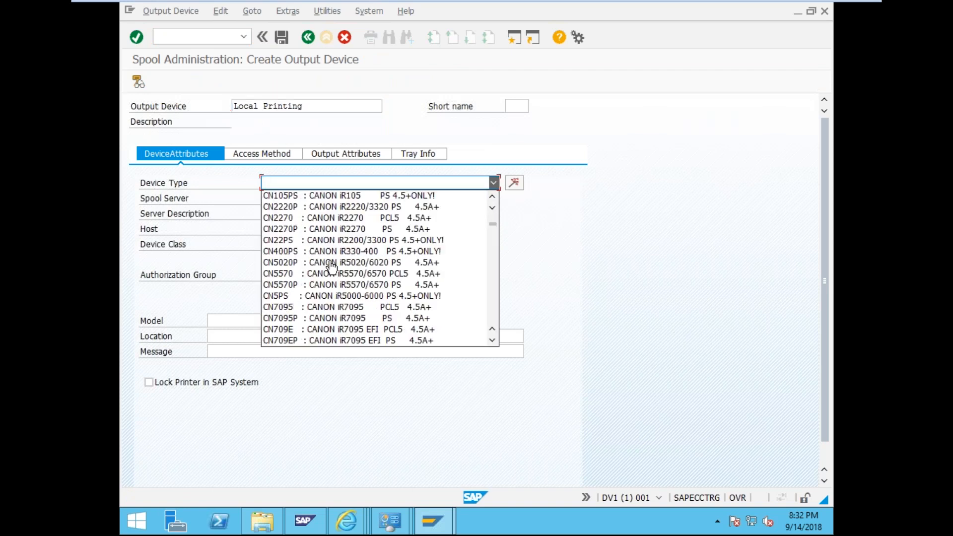
{"action": "scroll", "coordinate": [331, 268], "scroll_direction": "down", "scroll_amount": 1}
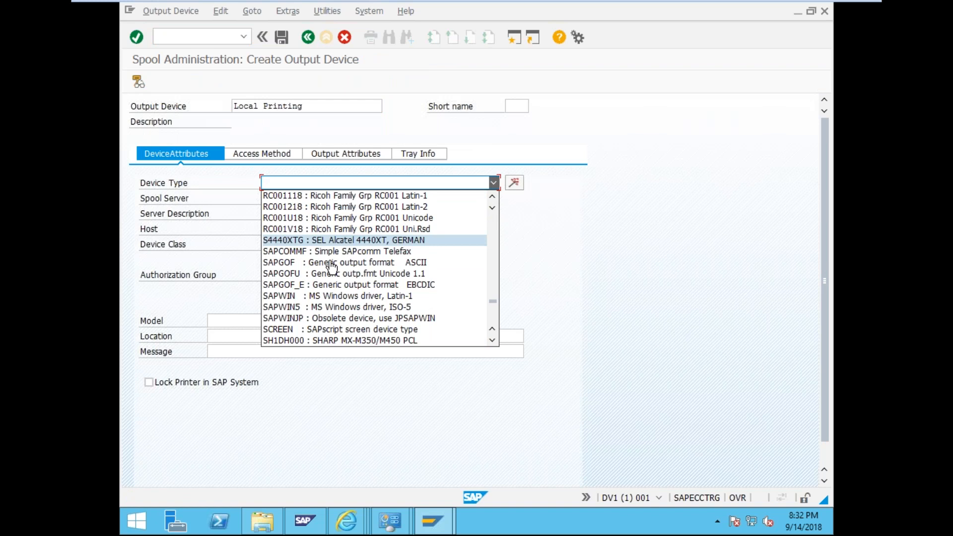
{"action": "scroll", "coordinate": [284, 327], "scroll_direction": "down", "scroll_amount": 6}
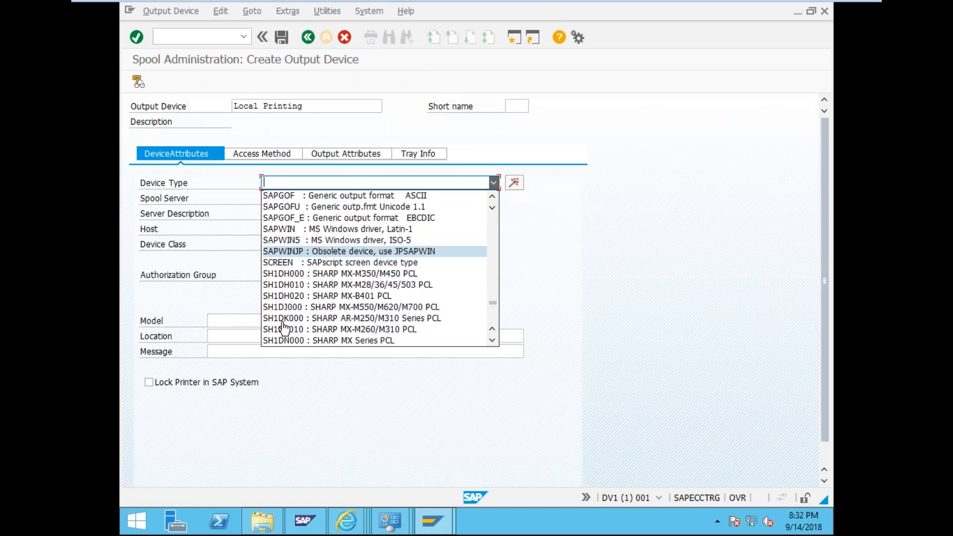
{"action": "scroll", "coordinate": [284, 326], "scroll_direction": "down", "scroll_amount": 12}
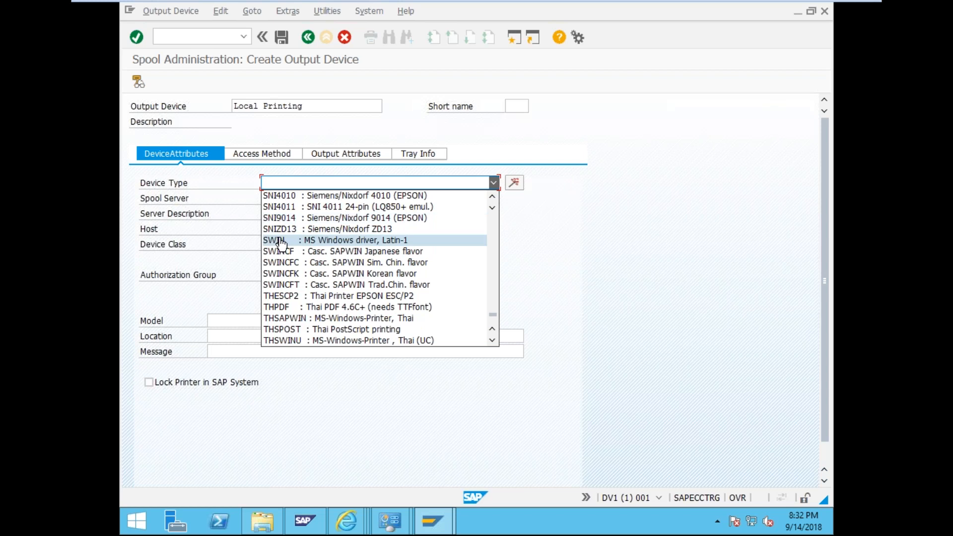
{"action": "left_click", "coordinate": [274, 240]}
- Set spool server SAPECCTRG_DV1_00, device class Standard printer and authorization group TestPrint
{"action": "left_click", "coordinate": [354, 197]}
{"action": "left_click", "coordinate": [368, 198]}
{"action": "double_click", "coordinate": [413, 258]}
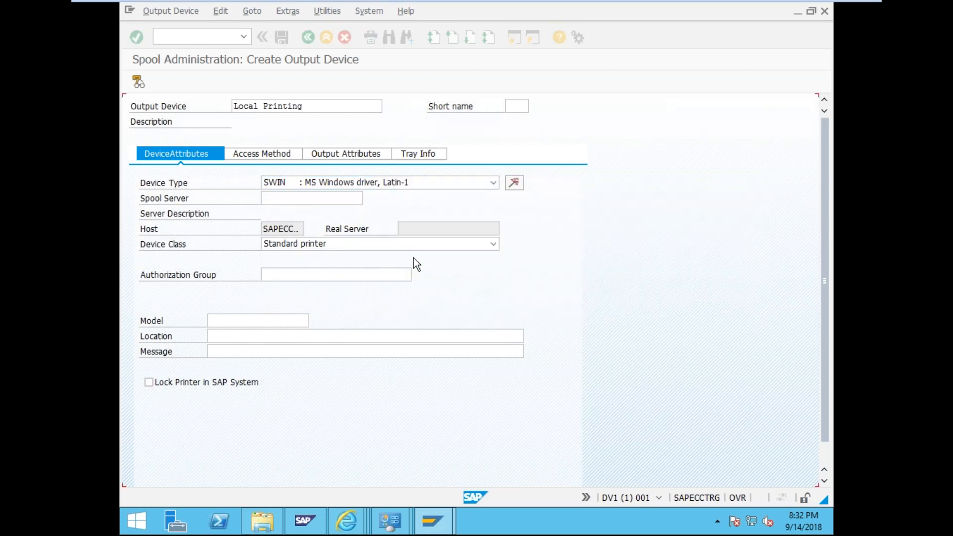
{"action": "left_click", "coordinate": [326, 242]}
{"action": "left_click", "coordinate": [328, 256]}
{"action": "left_click", "coordinate": [306, 275]}
{"action": "type", "text": "Test"}
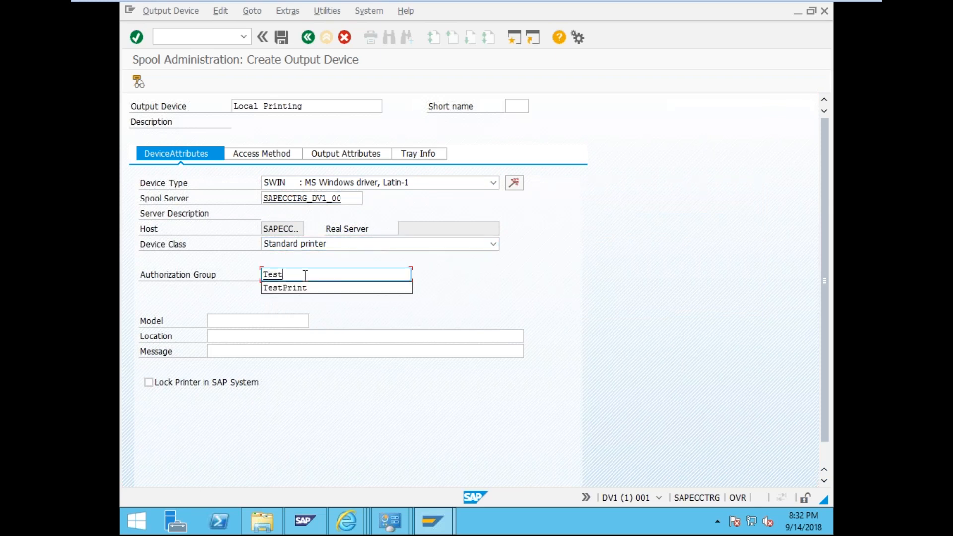
{"action": "key", "text": "Down"}
{"action": "key", "text": "Return"}
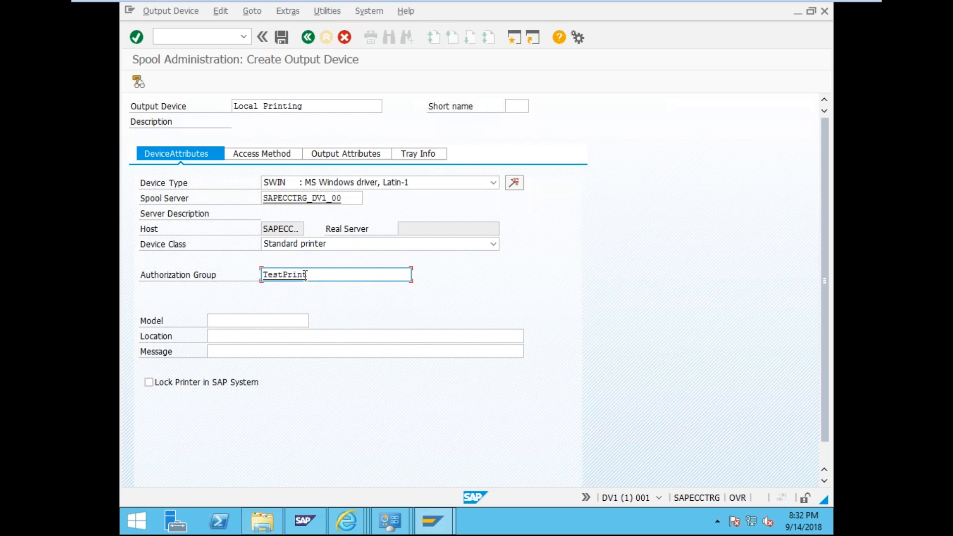
- Enter model FX DocuPrint P255 dw, location Local and message 'Hello World!'
{"action": "left_click", "coordinate": [223, 320]}
{"action": "key", "text": "ctrl+v"}
{"action": "left_click", "coordinate": [228, 338]}
{"action": "type", "text": "Local Pri"}
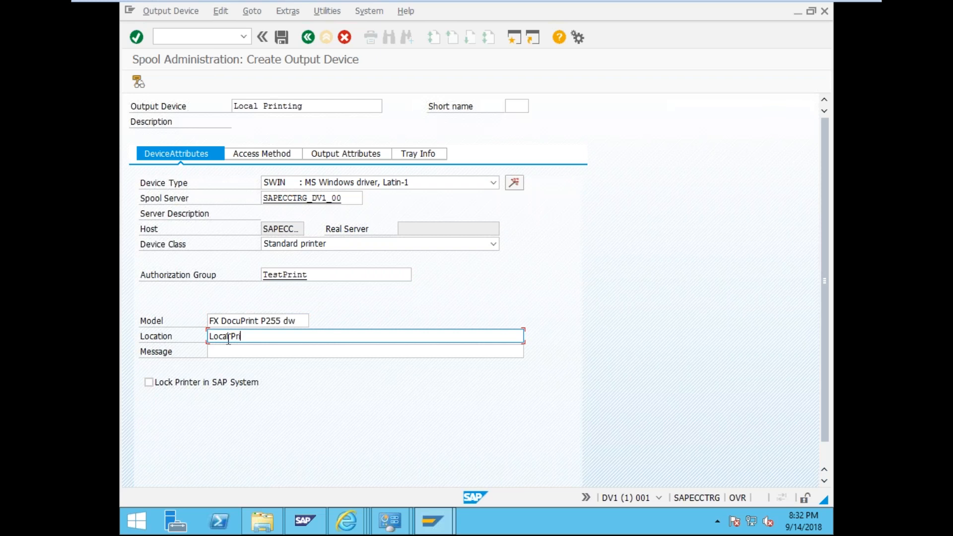
{"action": "key", "text": "BackSpace"}
{"action": "key", "text": "BackSpace"}
{"action": "key", "text": "BackSpace"}
{"action": "key", "text": "Tab"}
{"action": "type", "text": "He"}
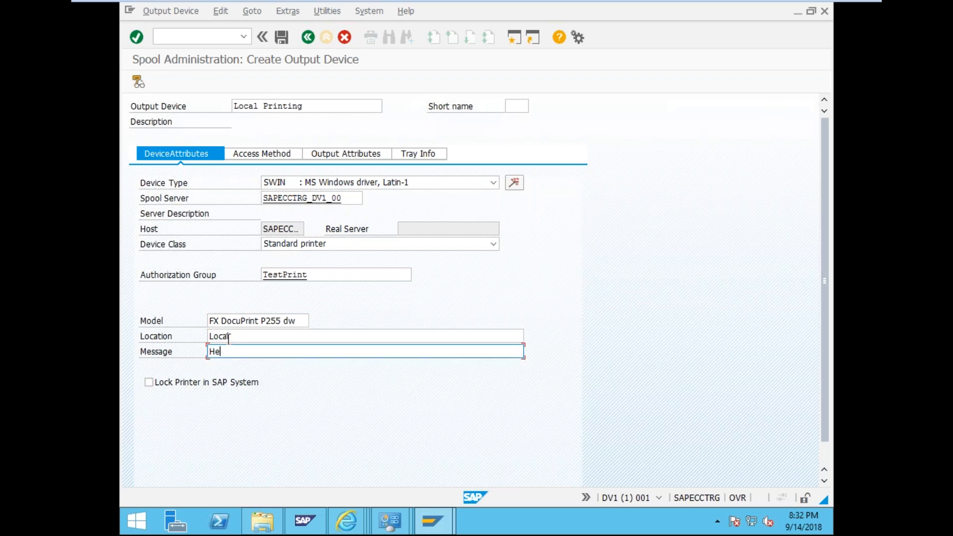
{"action": "type", "text": "llo World!"}
{"action": "left_click", "coordinate": [255, 153]}
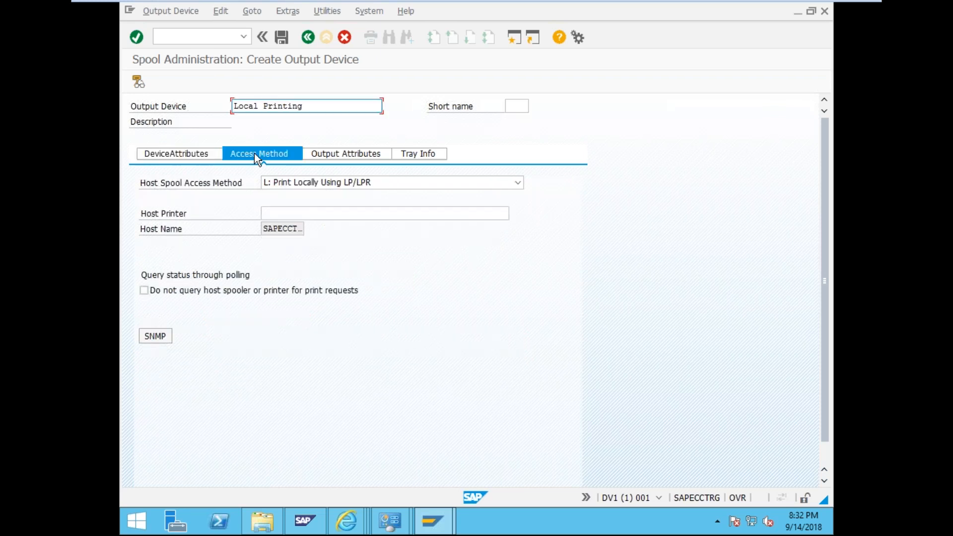
- Use access method C: Direct operating system call with host printer SAPECCTRG
{"action": "left_click", "coordinate": [308, 179]}
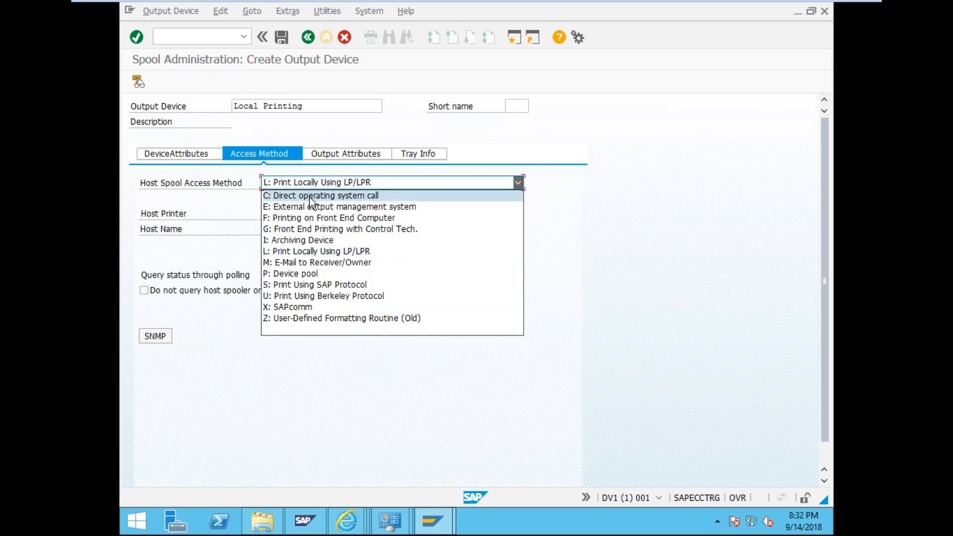
{"action": "left_click", "coordinate": [309, 197]}
{"action": "left_click", "coordinate": [296, 213]}
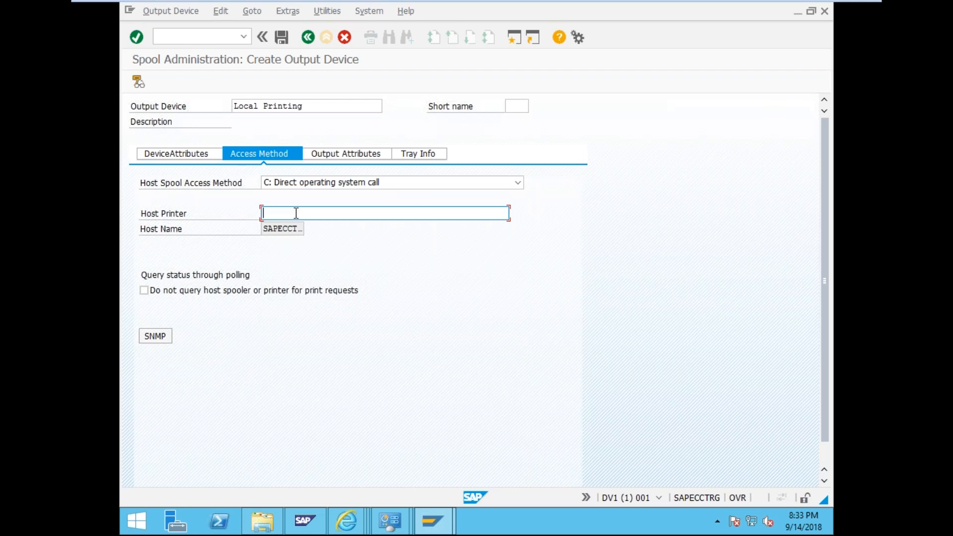
{"action": "type", "text": "SAPECCTRG"}
{"action": "left_click", "coordinate": [292, 231]}
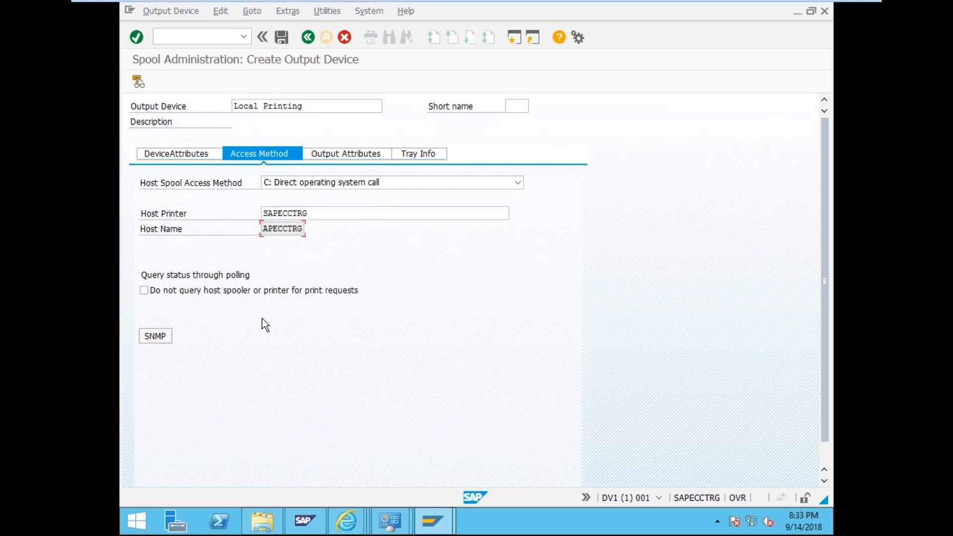
{"action": "left_click", "coordinate": [339, 156]}
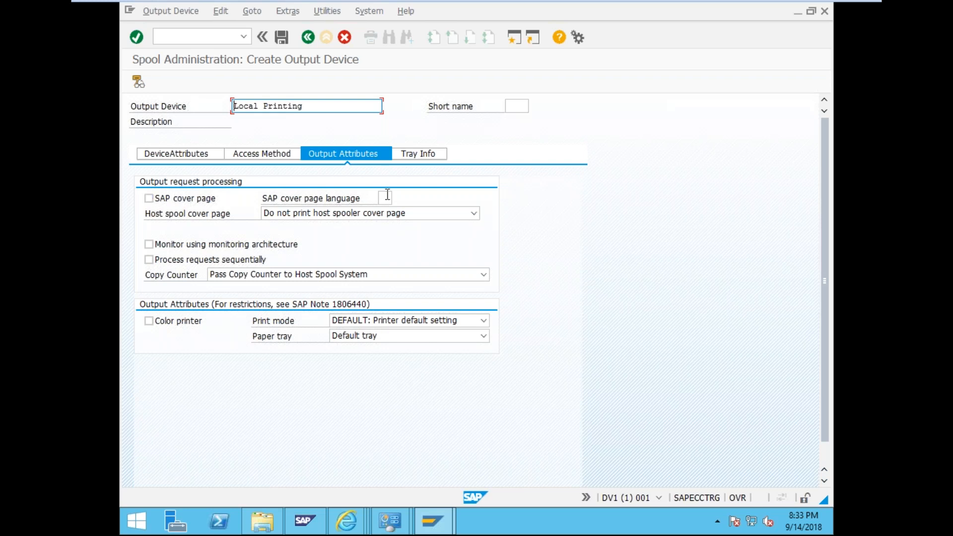
- Turn on the SAP cover page in language EN, keeping host cover page and copy counter defaults
{"action": "left_click", "coordinate": [155, 200]}
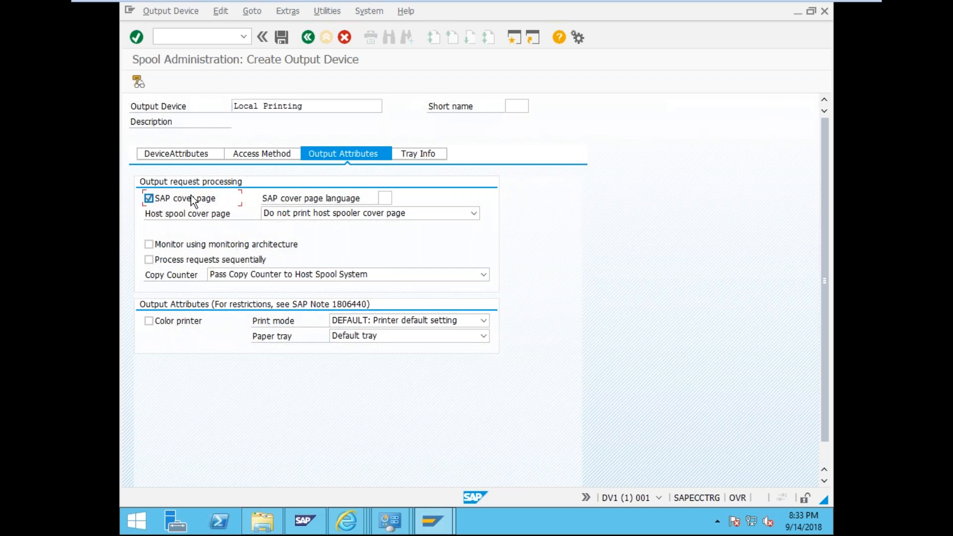
{"action": "left_click", "coordinate": [385, 198]}
{"action": "type", "text": "E"}
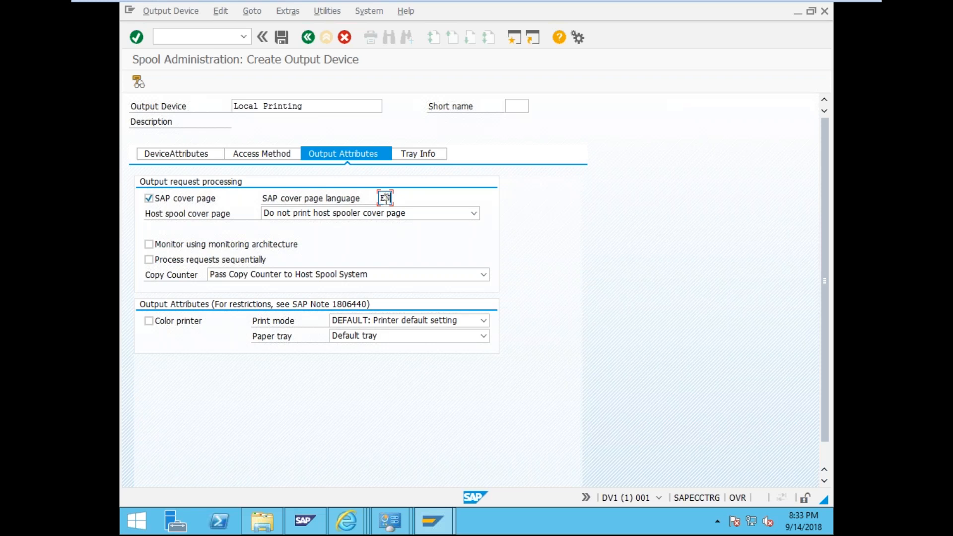
{"action": "type", "text": "N"}
{"action": "left_click", "coordinate": [350, 218]}
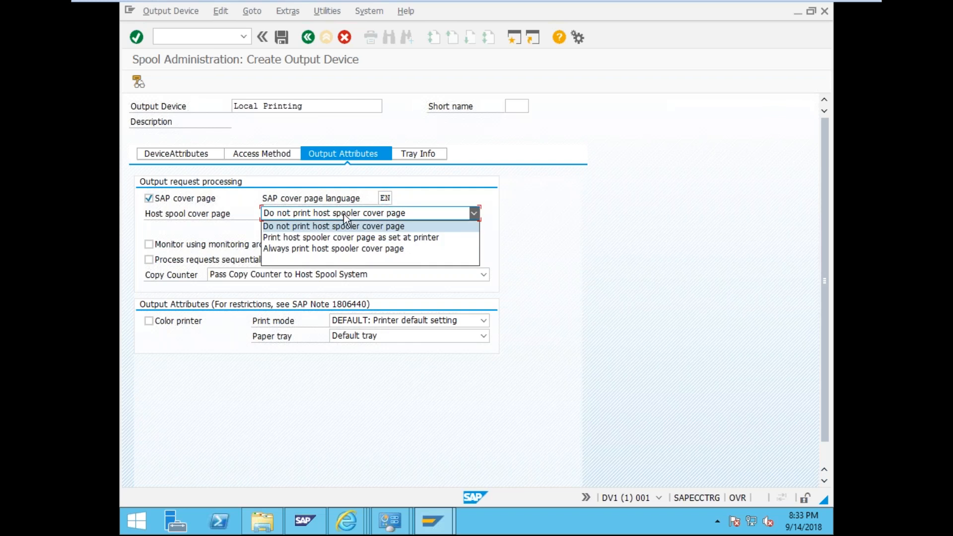
{"action": "left_click", "coordinate": [344, 215]}
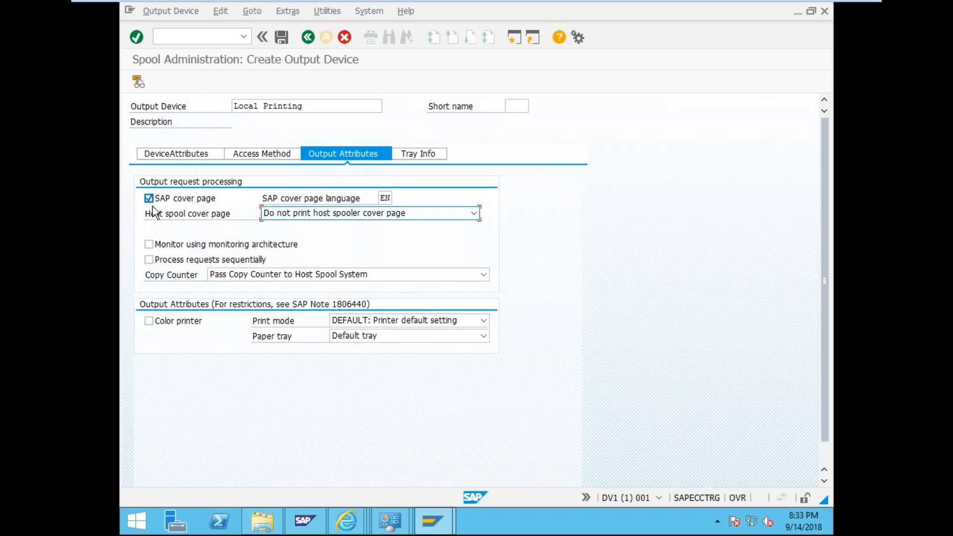
{"action": "left_click", "coordinate": [251, 273]}
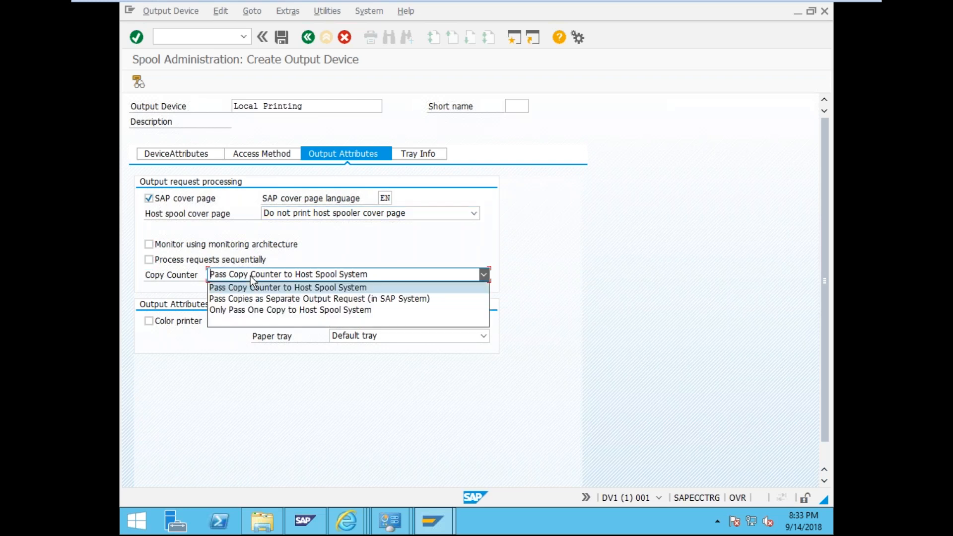
{"action": "left_click", "coordinate": [251, 276]}
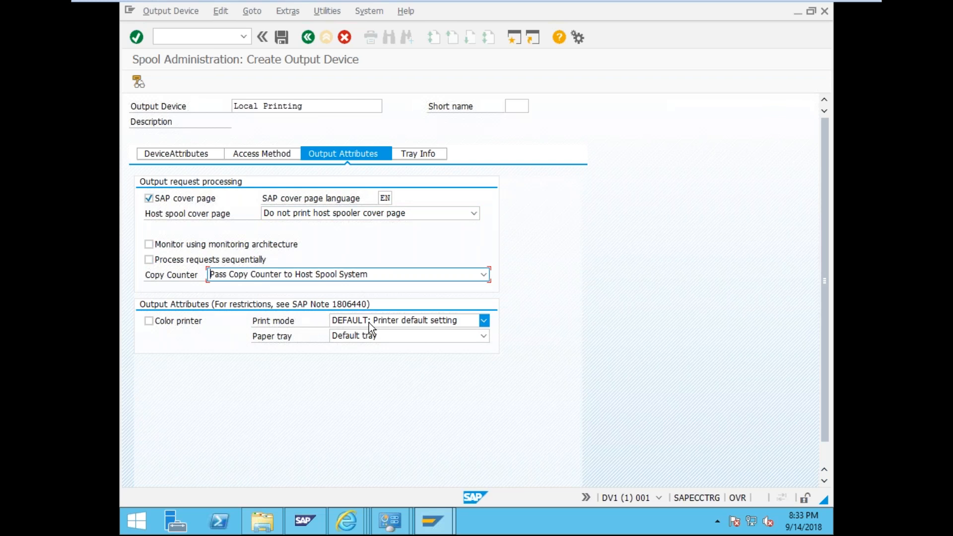
- Mark the device as a colour printer, keeping default print mode and paper tray
{"action": "left_click", "coordinate": [148, 321]}
{"action": "left_click", "coordinate": [383, 321]}
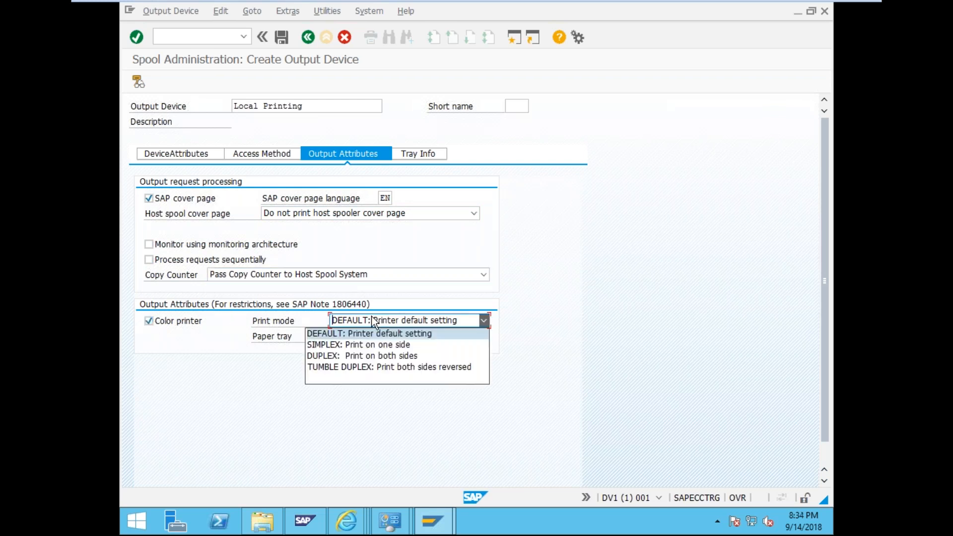
{"action": "left_click", "coordinate": [409, 336]}
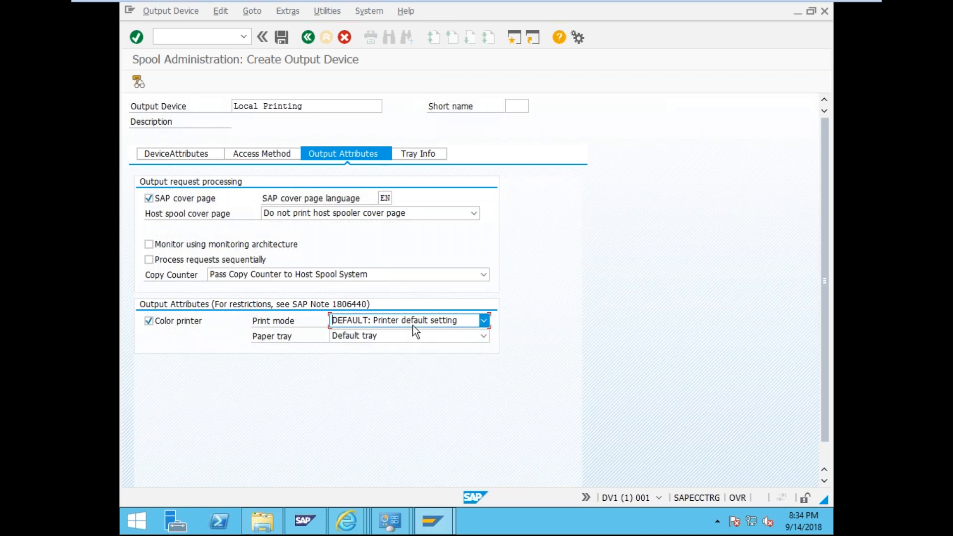
{"action": "left_click", "coordinate": [412, 337]}
{"action": "left_click", "coordinate": [413, 337]}
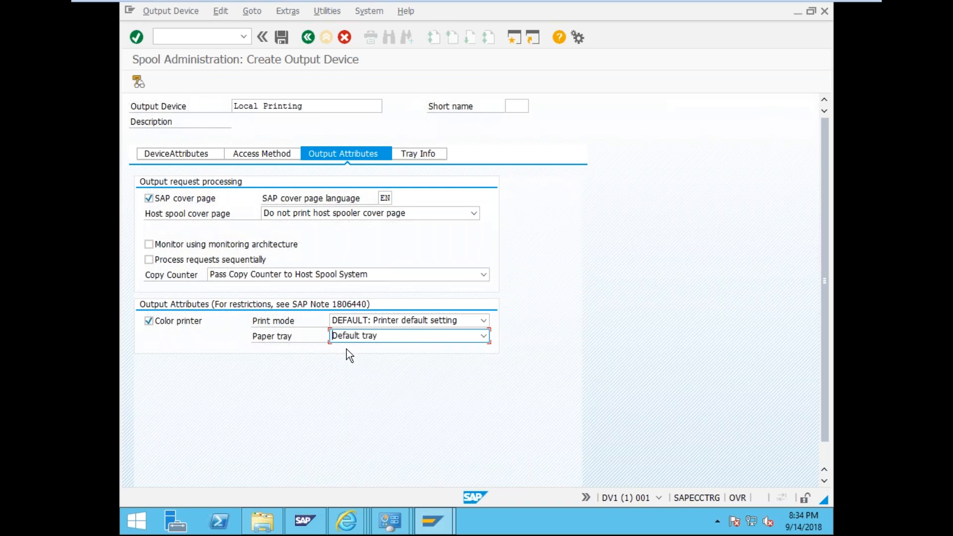
{"action": "left_click", "coordinate": [356, 340]}
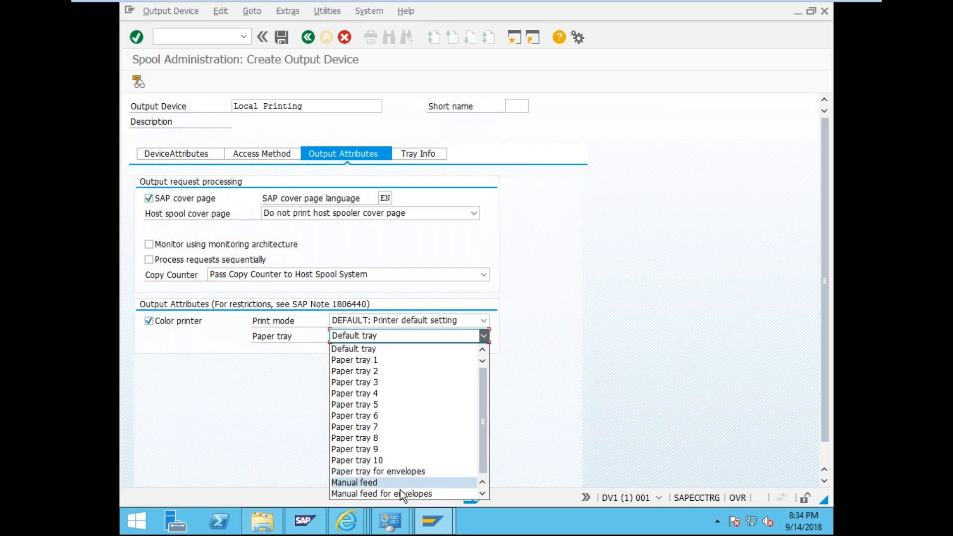
{"action": "left_click", "coordinate": [378, 349]}
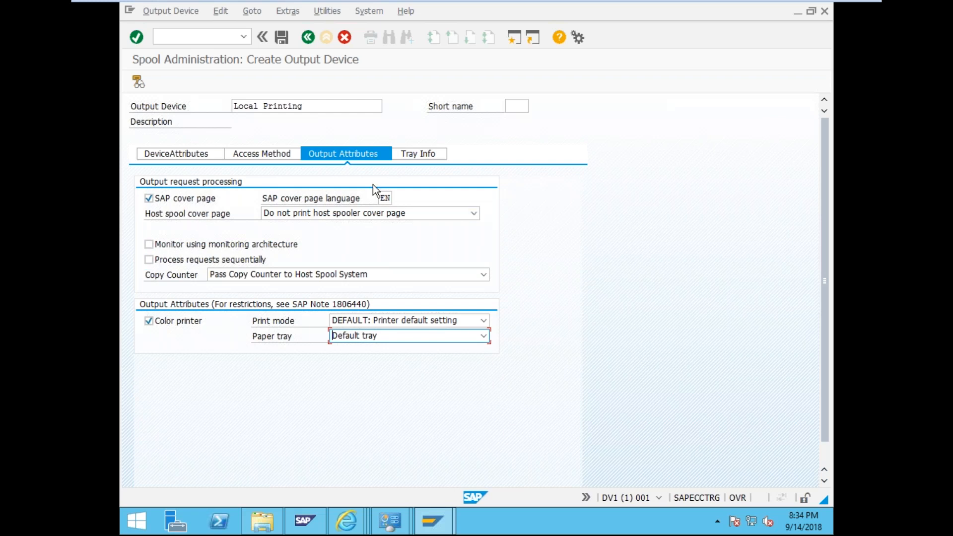
{"action": "left_click", "coordinate": [424, 155]}
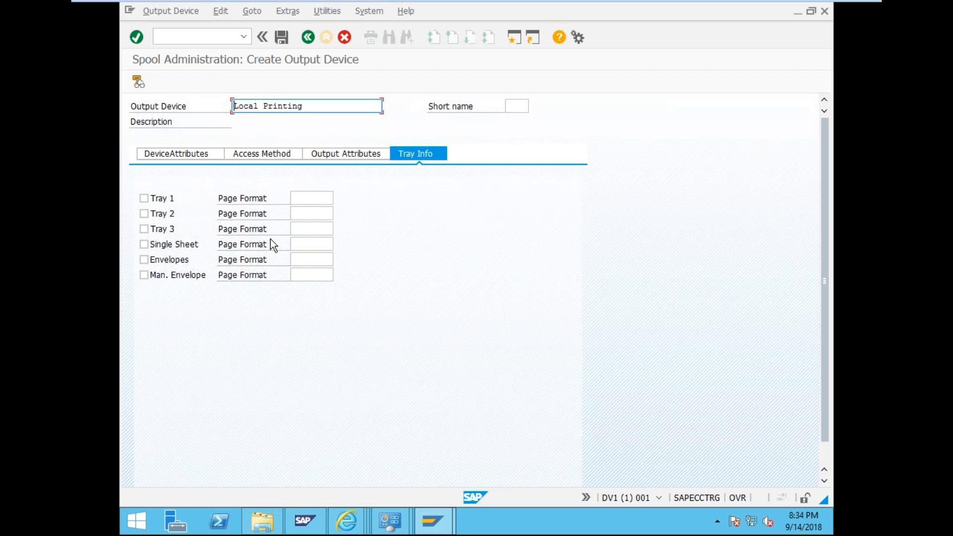
- Give Tray 1 the LEGAL page format, enable it, and save the output device
{"action": "left_click", "coordinate": [300, 198]}
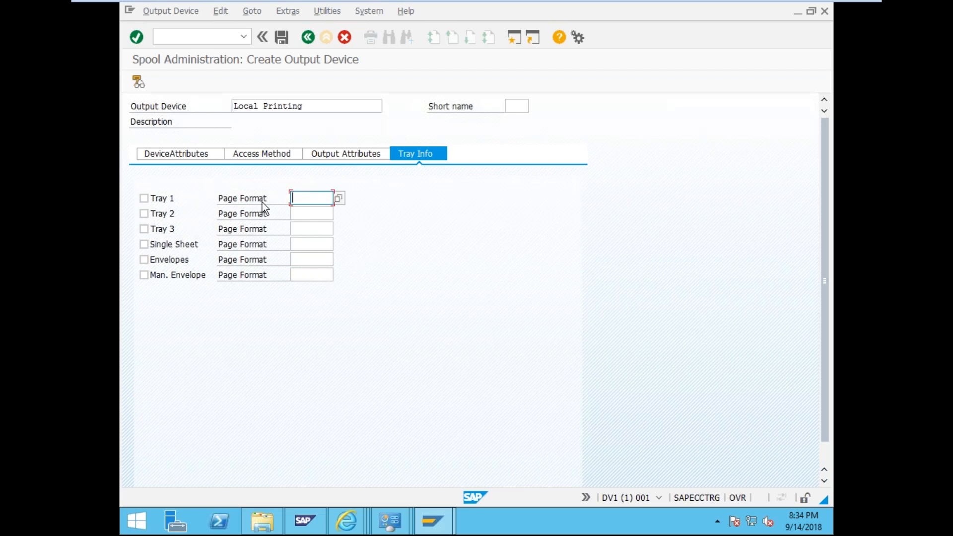
{"action": "left_click", "coordinate": [341, 199]}
{"action": "scroll", "coordinate": [392, 283], "scroll_direction": "down", "scroll_amount": 3}
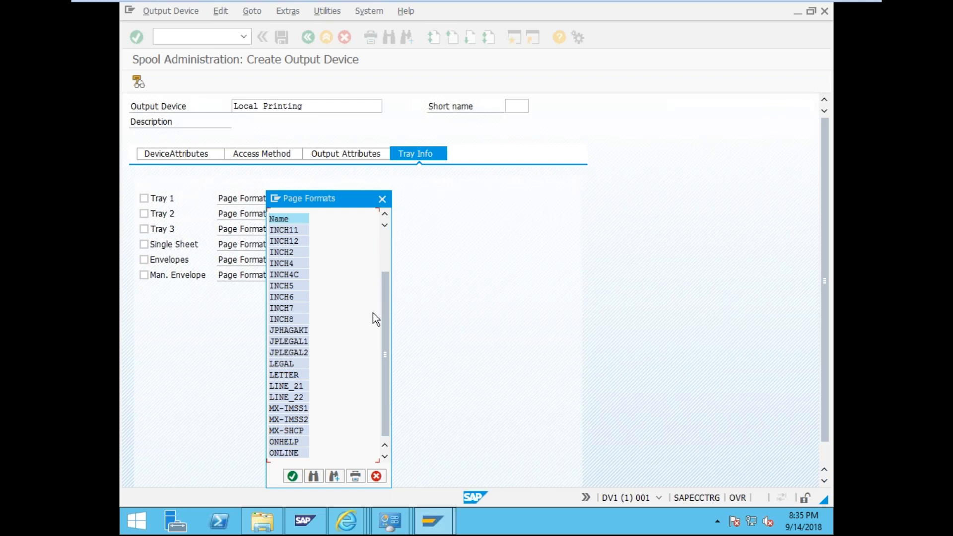
{"action": "key", "text": "Return"}
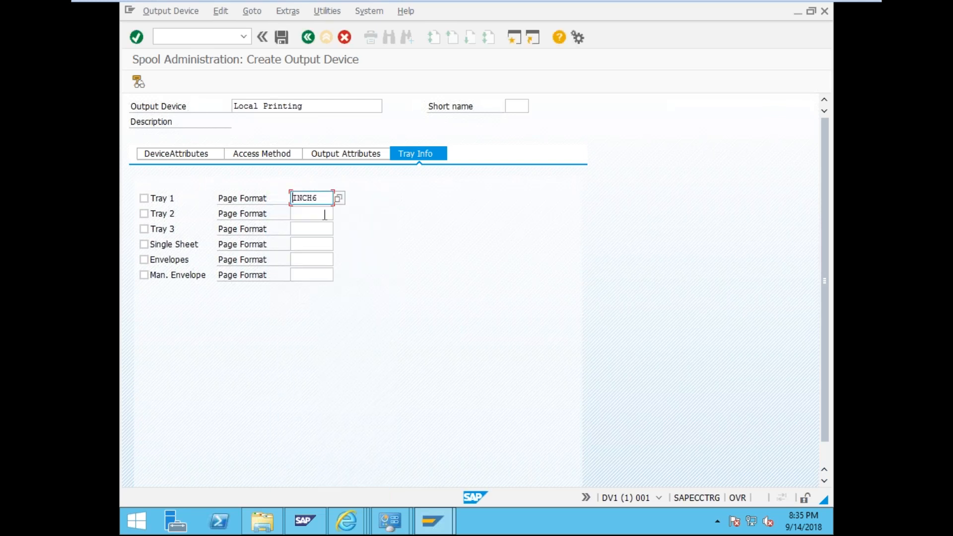
{"action": "left_click", "coordinate": [340, 199]}
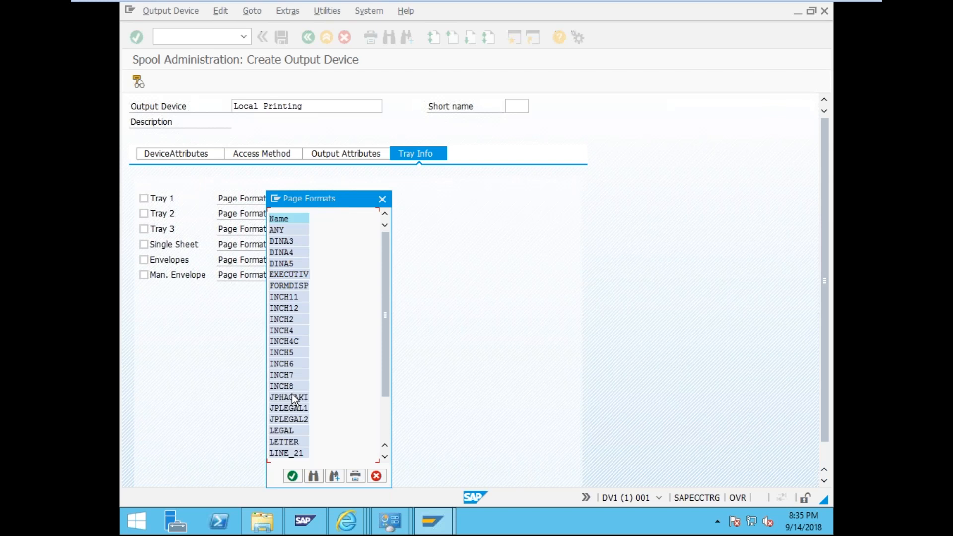
{"action": "left_click", "coordinate": [287, 431]}
{"action": "double_click", "coordinate": [287, 431]}
{"action": "left_click", "coordinate": [144, 199]}
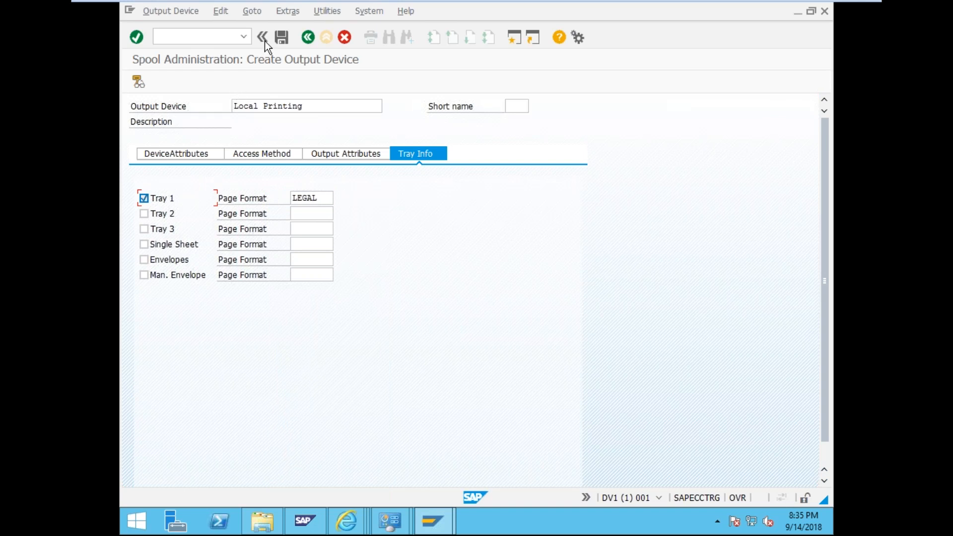
{"action": "left_click", "coordinate": [280, 39]}
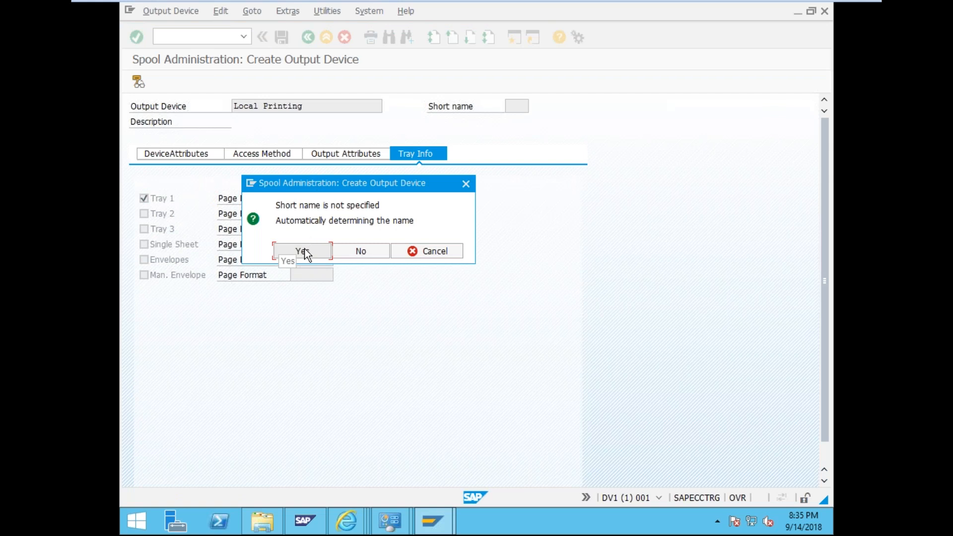
- Accept the automatically generated short name LOCA, then run /nsu3 to maintain the user profile
{"action": "left_click", "coordinate": [304, 253]}
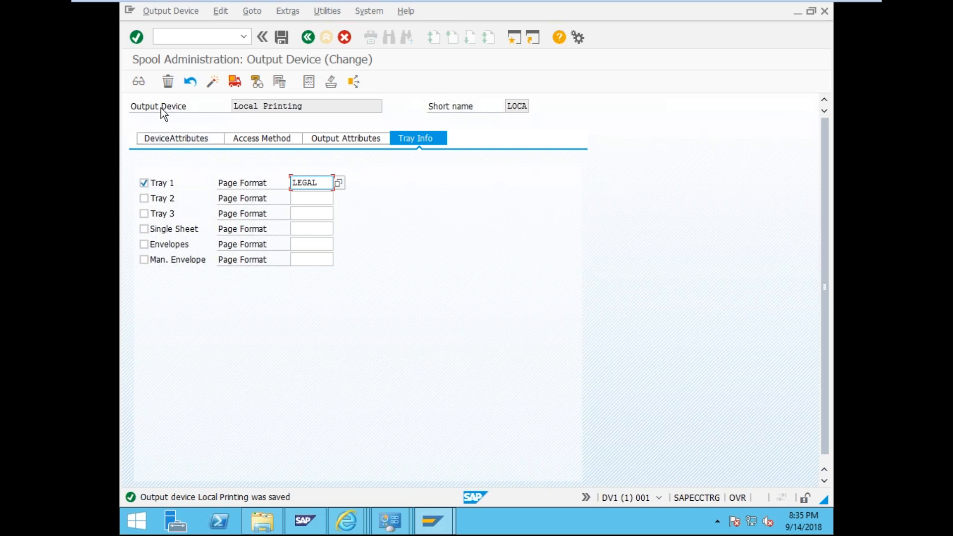
{"action": "left_click", "coordinate": [187, 34]}
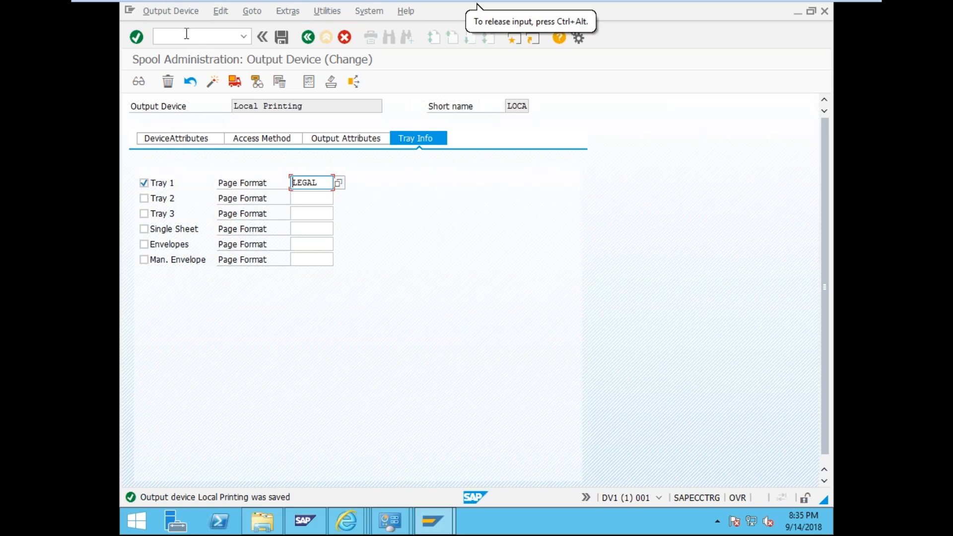
{"action": "type", "text": "/"}
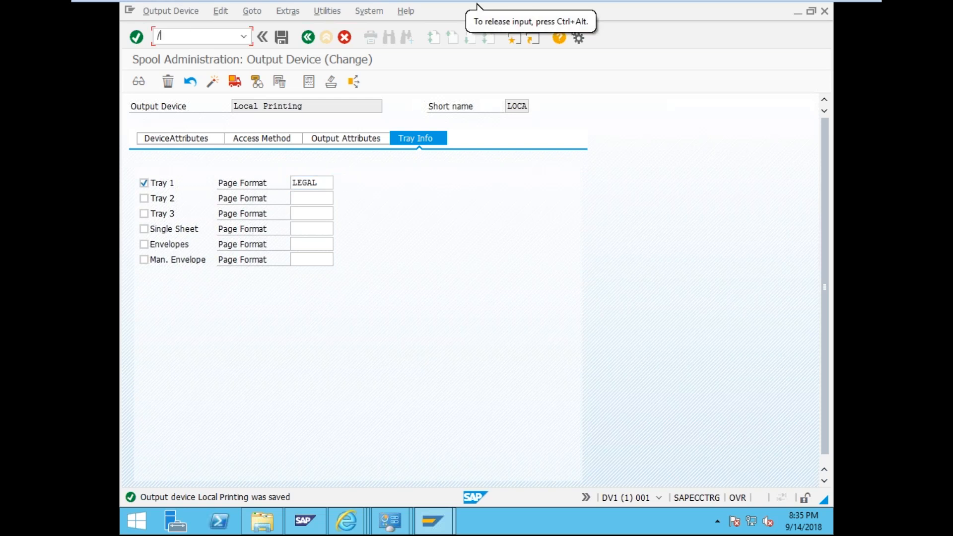
{"action": "type", "text": "su03"}
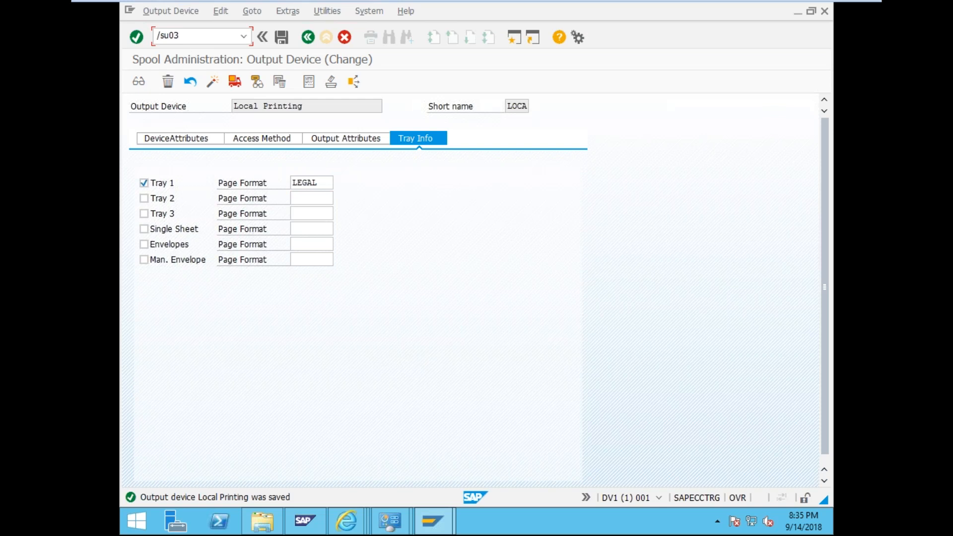
{"action": "key", "text": "BackSpace"}
{"action": "key", "text": "BackSpace"}
{"action": "key", "text": "BackSpace"}
{"action": "type", "text": "u3"}
{"action": "left_click", "coordinate": [186, 34]}
{"action": "type", "text": "/nsu3"}
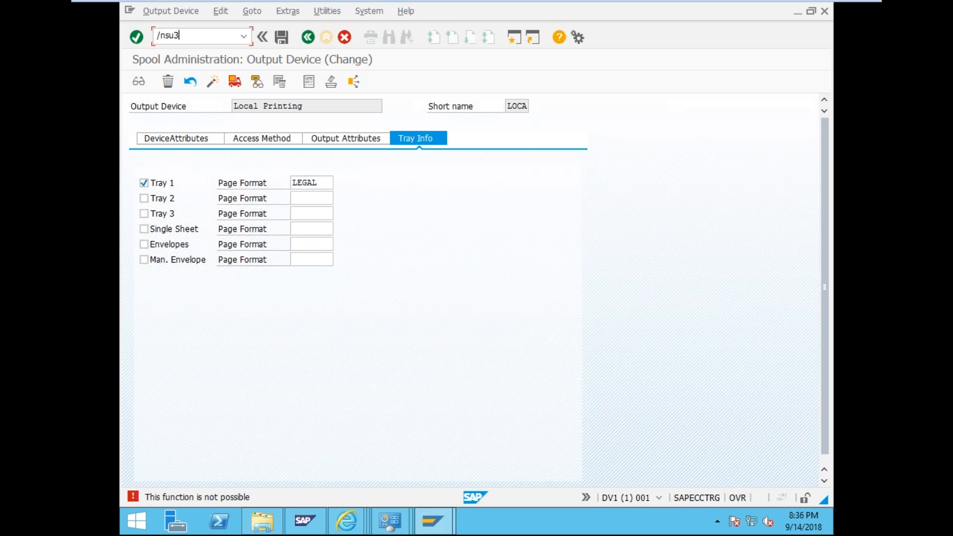
{"action": "key", "text": "Return"}
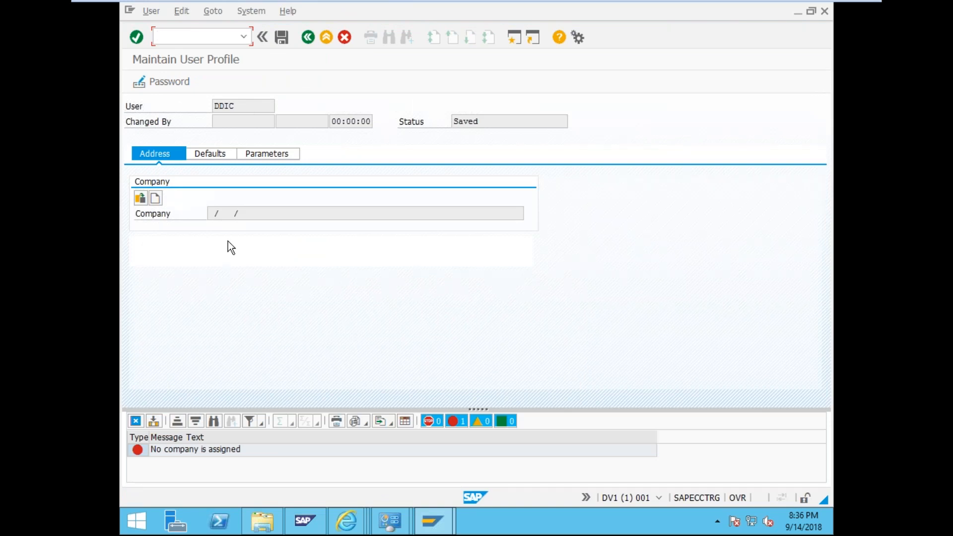
- Create a company address 'SAP ECC Training' with country SG (Singapore) and confirm it
{"action": "left_click", "coordinate": [214, 213]}
{"action": "left_click", "coordinate": [155, 199]}
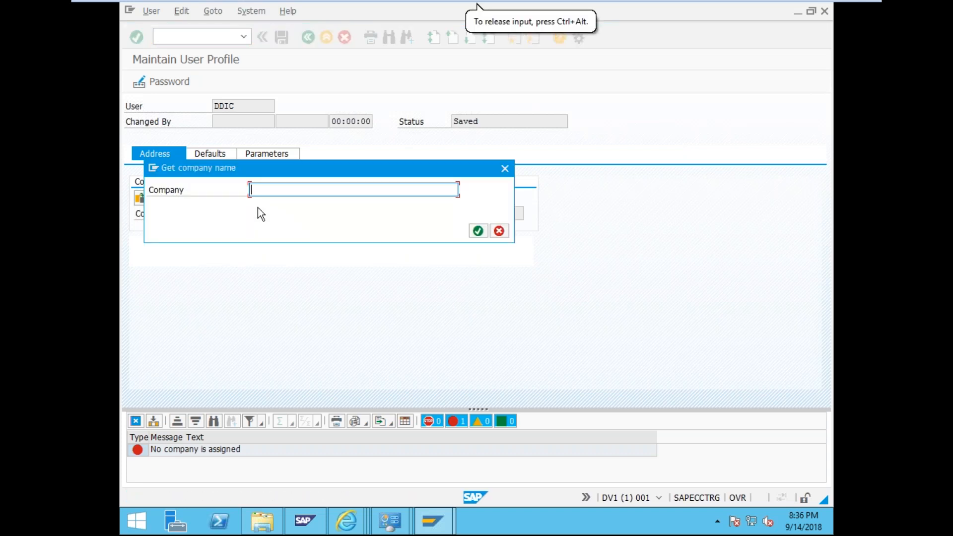
{"action": "type", "text": "TEst"}
{"action": "key", "text": "BackSpace"}
{"action": "key", "text": "BackSpace"}
{"action": "key", "text": "BackSpace"}
{"action": "key", "text": "BackSpace"}
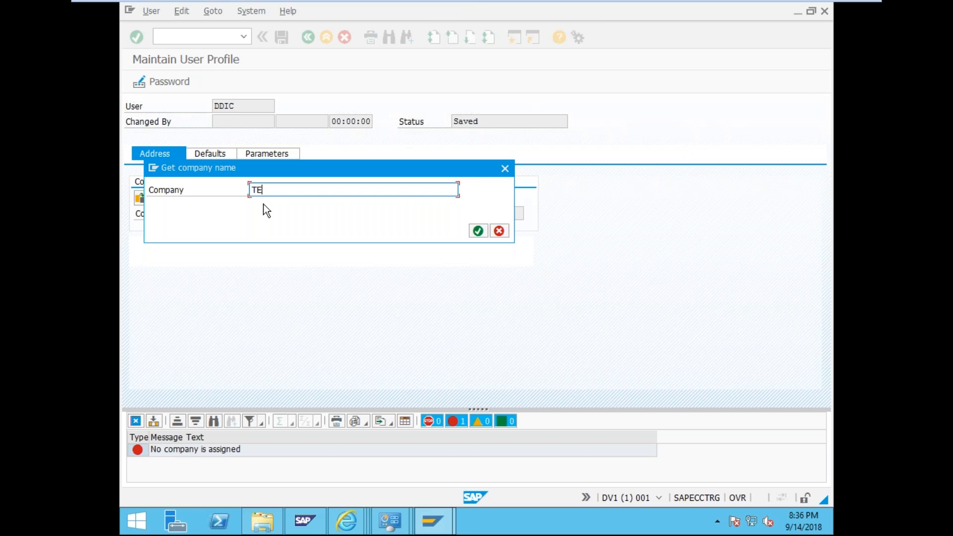
{"action": "type", "text": "SAP"}
{"action": "left_click", "coordinate": [266, 212]}
{"action": "left_click", "coordinate": [479, 231]}
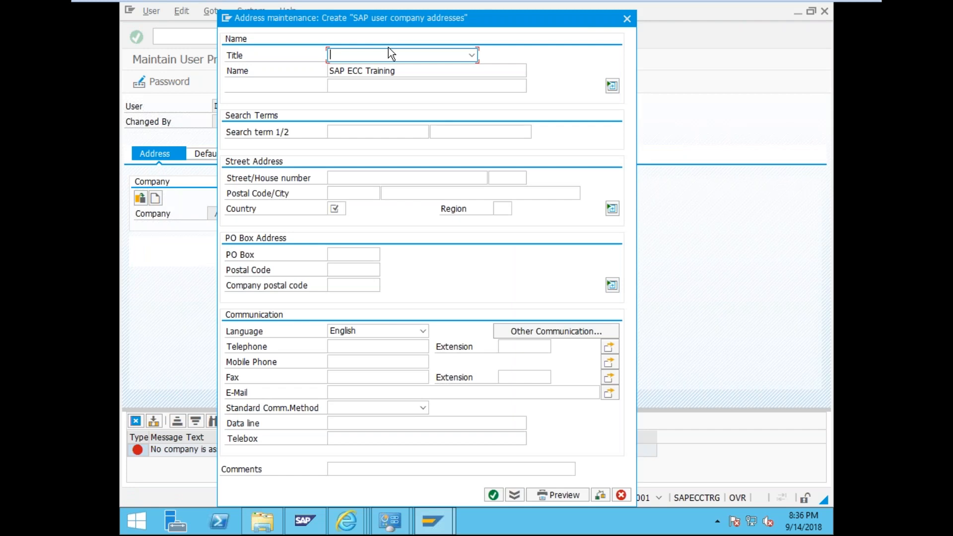
{"action": "left_click", "coordinate": [336, 209]}
{"action": "type", "text": "SG"}
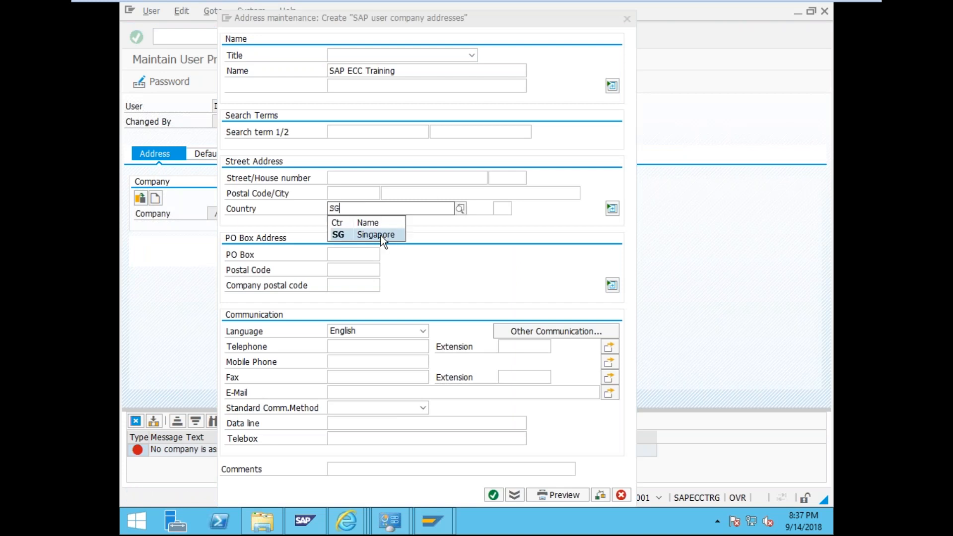
{"action": "left_click", "coordinate": [380, 235]}
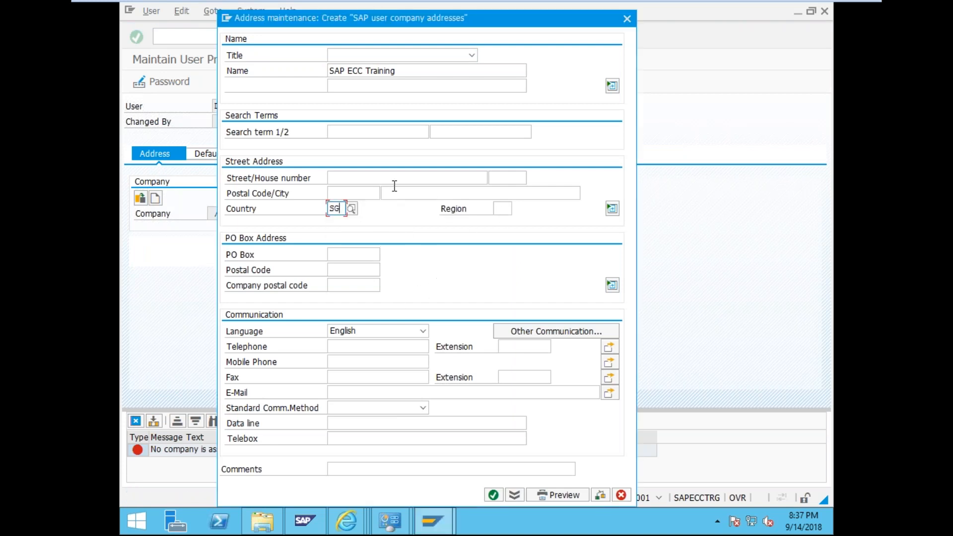
{"action": "left_click", "coordinate": [494, 495]}
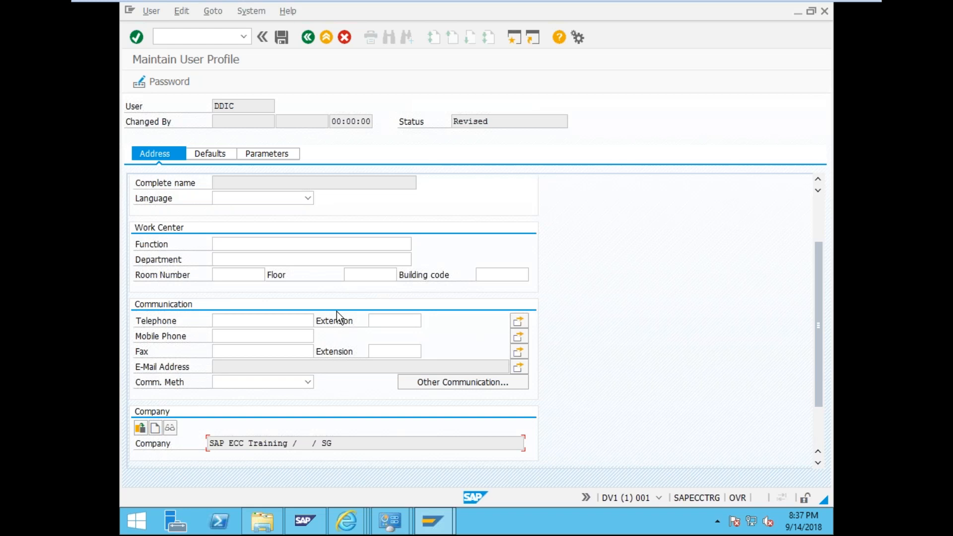
- Set default output device Local Printing with Print immed. ticked, then save the profile
{"action": "left_click", "coordinate": [214, 153]}
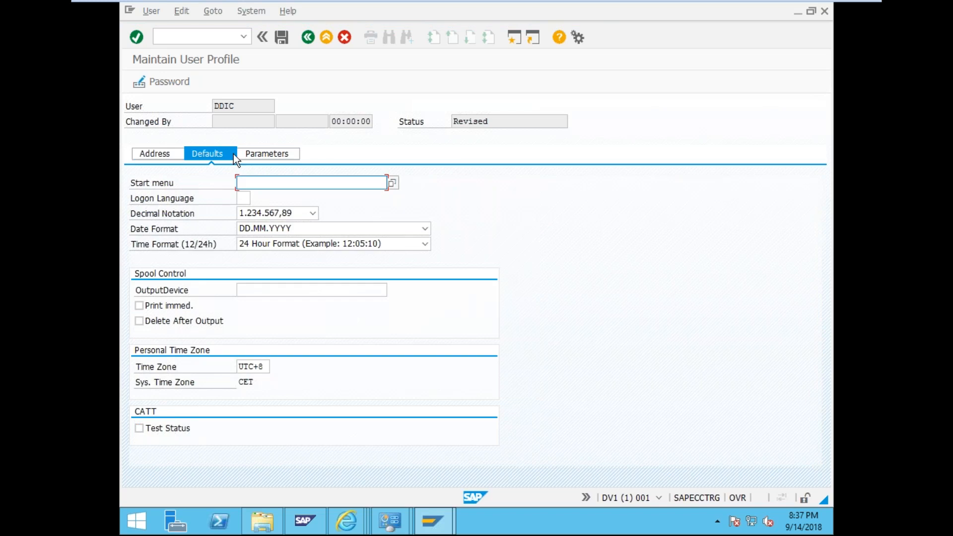
{"action": "left_click", "coordinate": [268, 288]}
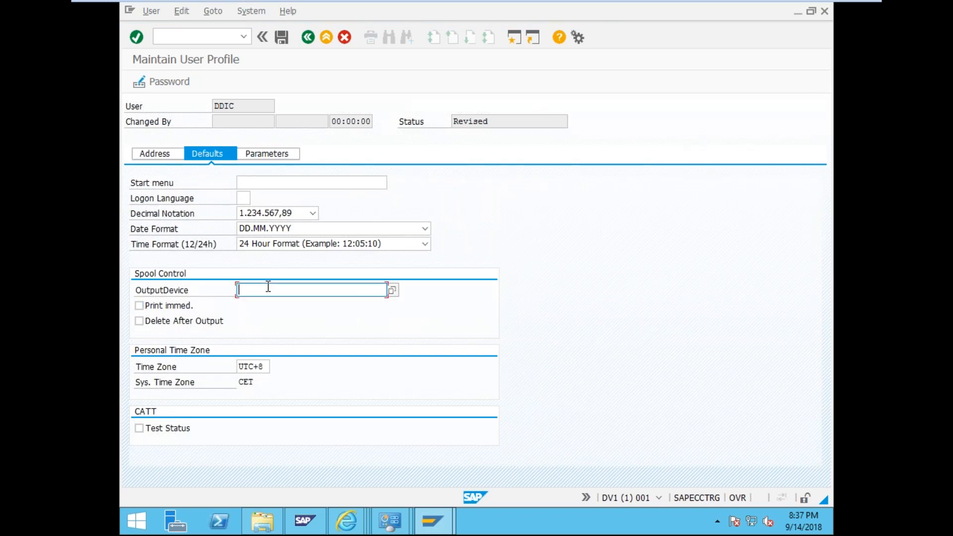
{"action": "left_click", "coordinate": [393, 289]}
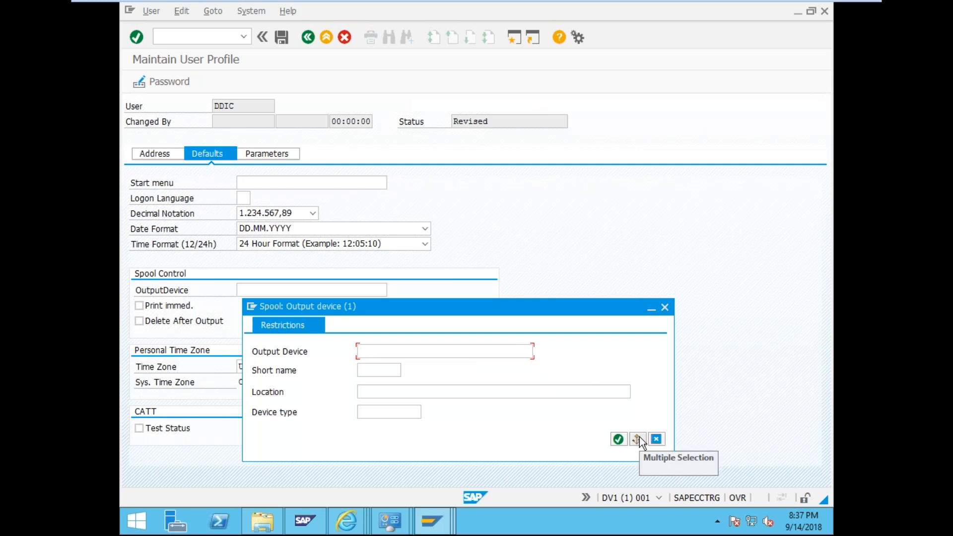
{"action": "left_click", "coordinate": [624, 439]}
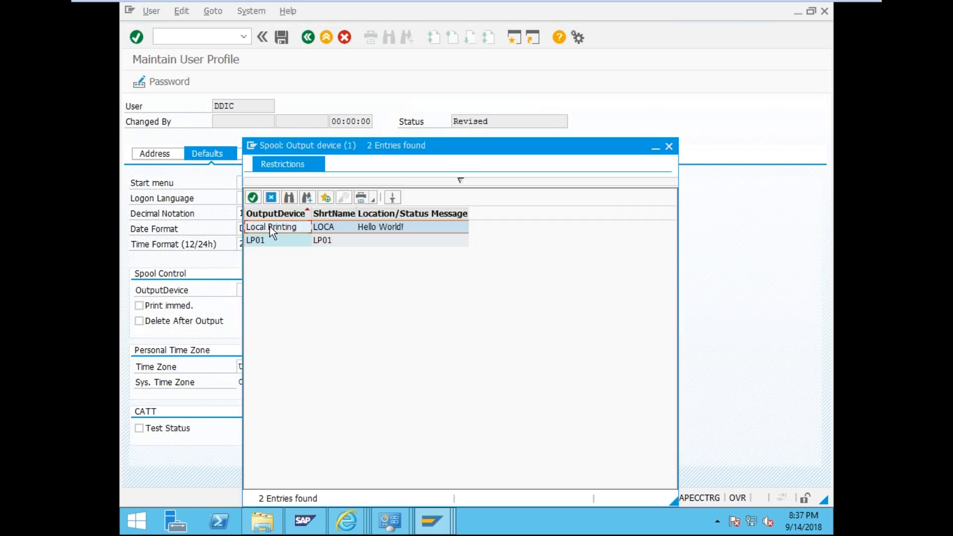
{"action": "double_click", "coordinate": [269, 227]}
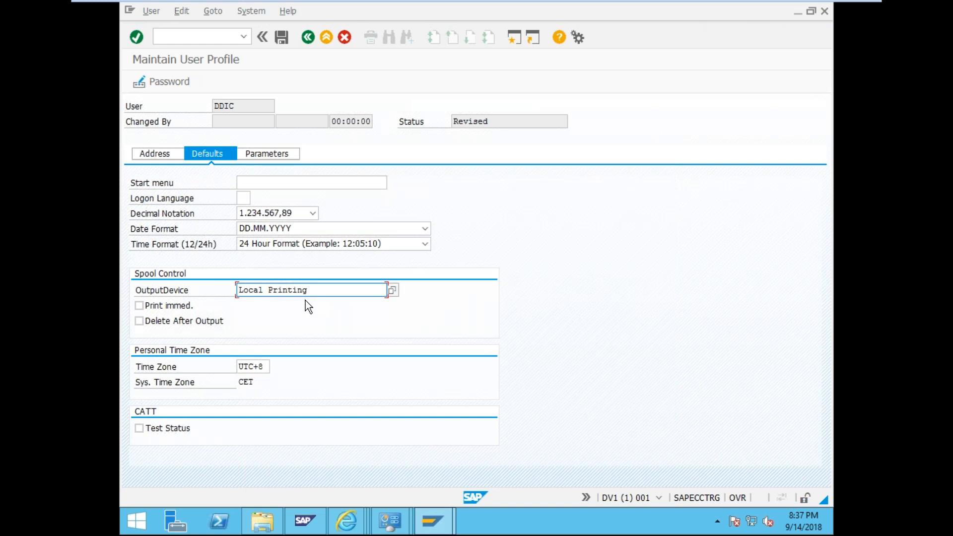
{"action": "left_click", "coordinate": [139, 305]}
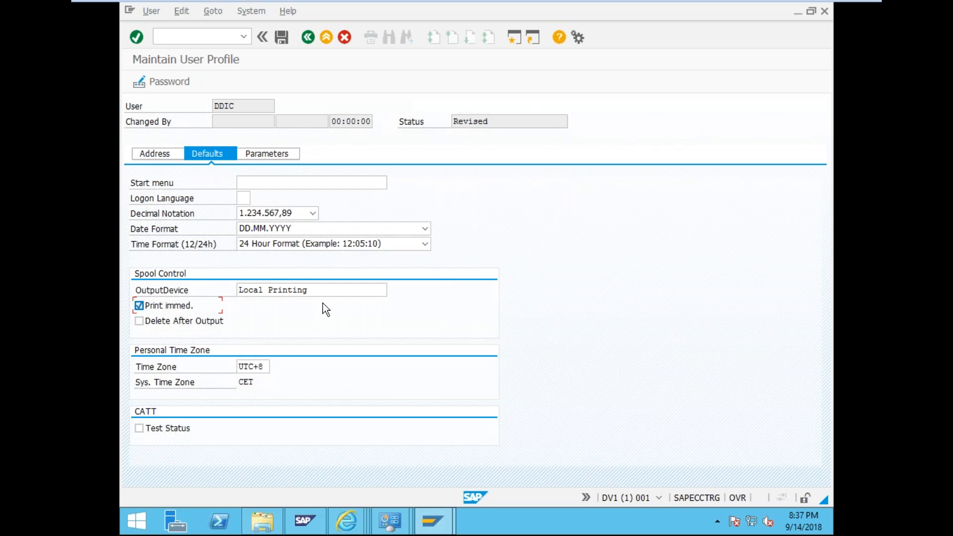
{"action": "left_click", "coordinate": [288, 36]}
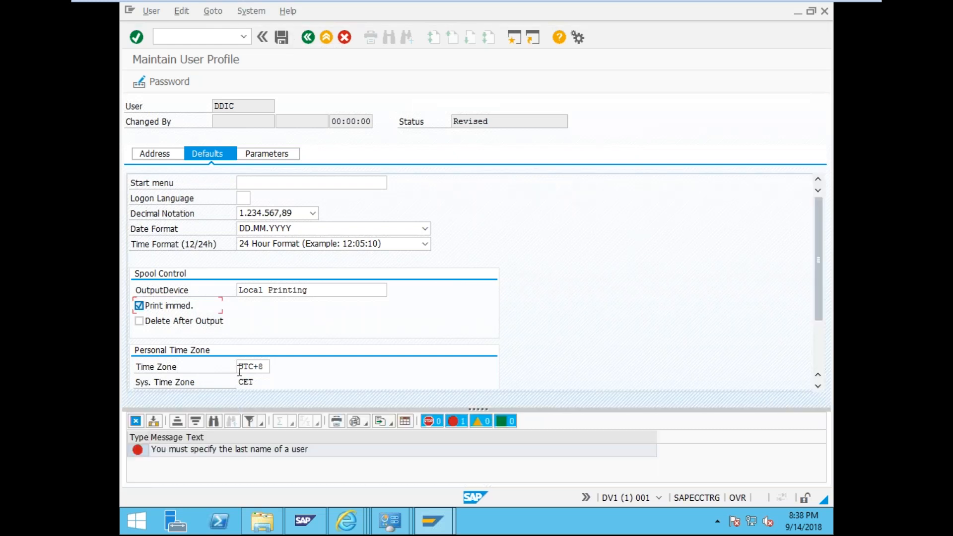
- Set title Mr. and last name DDIC in the address, then save the user profile
{"action": "left_click", "coordinate": [160, 154]}
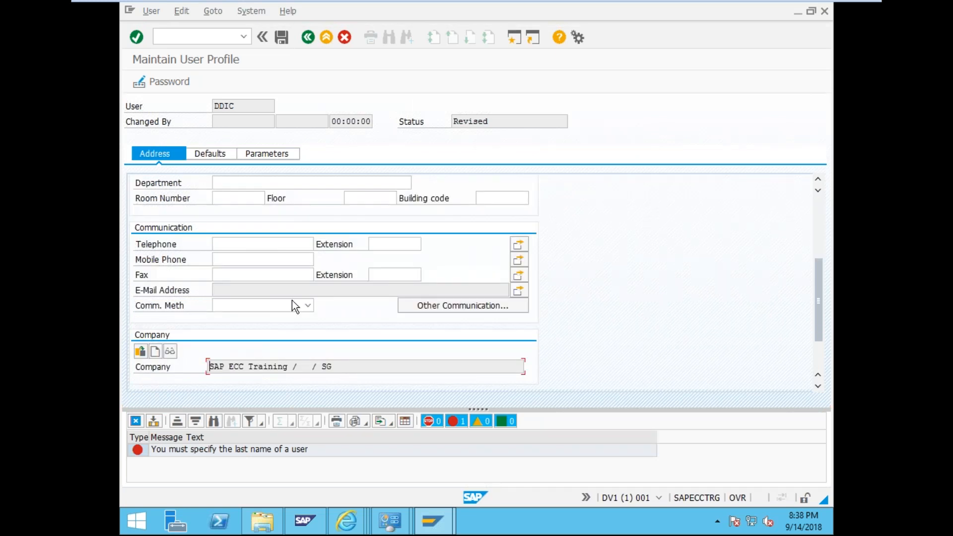
{"action": "scroll", "coordinate": [278, 278], "scroll_direction": "up", "scroll_amount": 5}
{"action": "left_click", "coordinate": [249, 214]}
{"action": "left_click", "coordinate": [255, 198]}
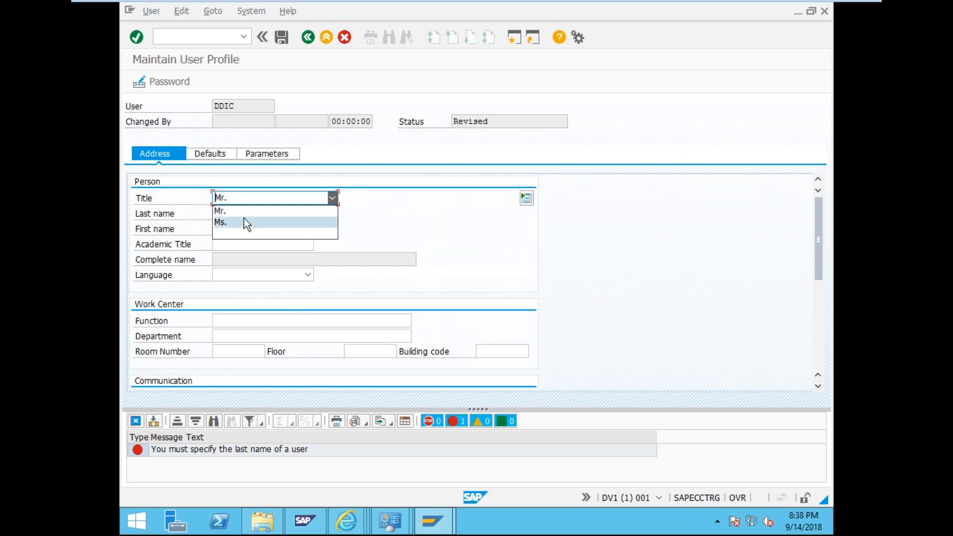
{"action": "left_click", "coordinate": [254, 211]}
{"action": "left_click", "coordinate": [255, 213]}
{"action": "type", "text": "DD"}
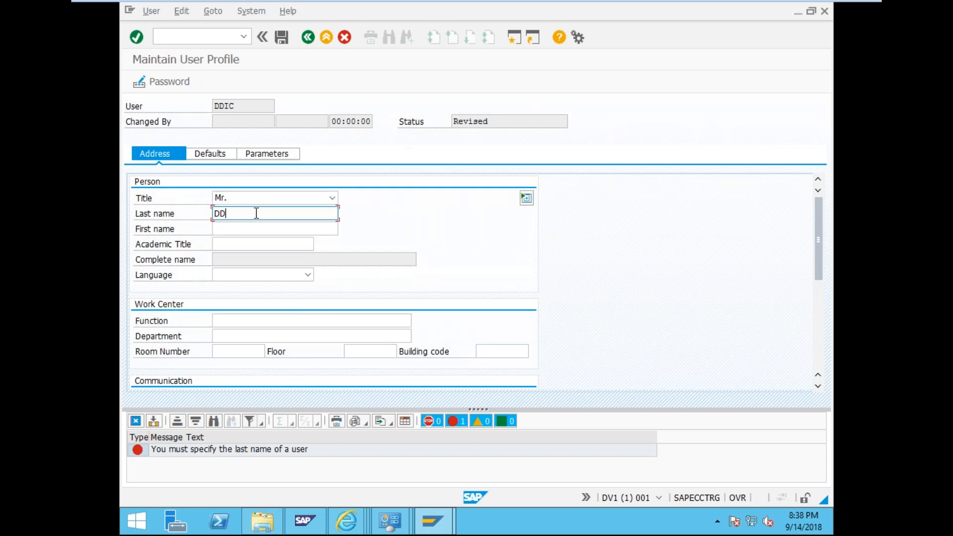
{"action": "type", "text": "IC"}
{"action": "left_click", "coordinate": [222, 157]}
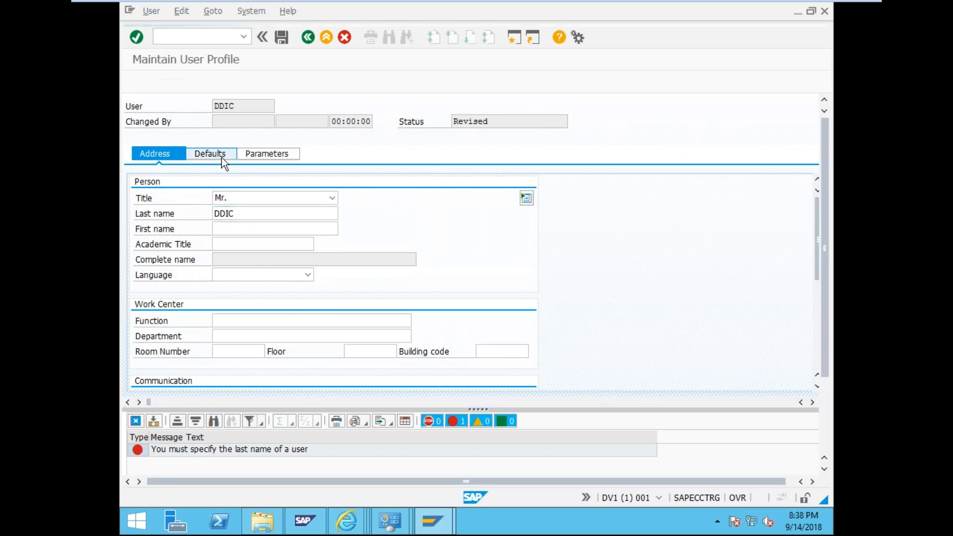
{"action": "left_click", "coordinate": [282, 37]}
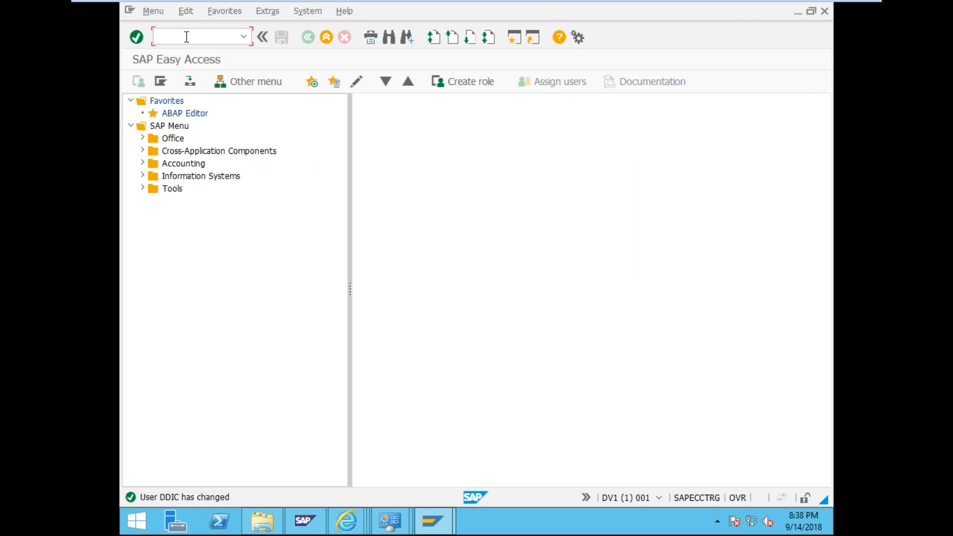
{"action": "type", "text": "/rsp"}
- Run transaction RSPFPAR and execute it to list all profile parameters
{"action": "key", "text": "BackSpace"}
{"action": "key", "text": "BackSpace"}
{"action": "key", "text": "BackSpace"}
{"action": "type", "text": "rspfpar"}
{"action": "key", "text": "Home"}
{"action": "key", "text": "Delete"}
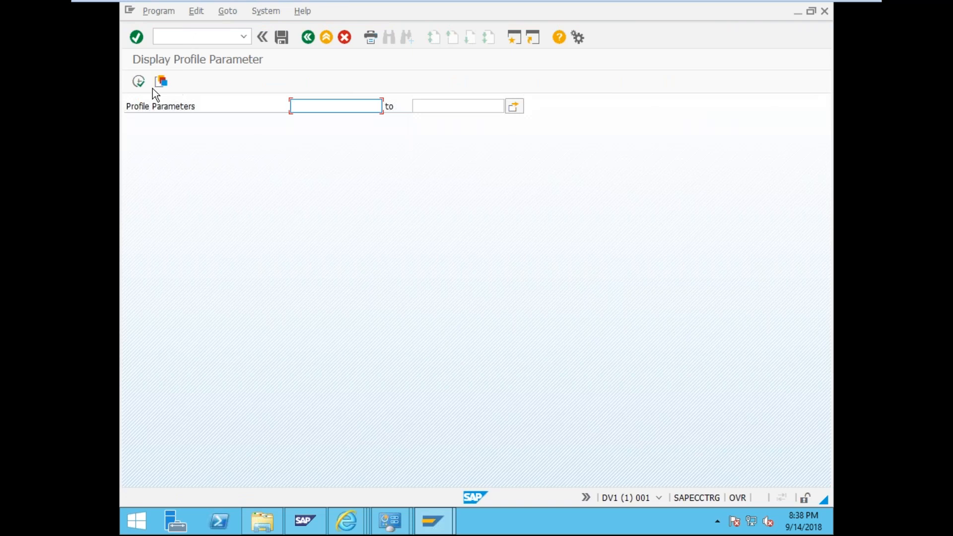
{"action": "left_click", "coordinate": [140, 82]}
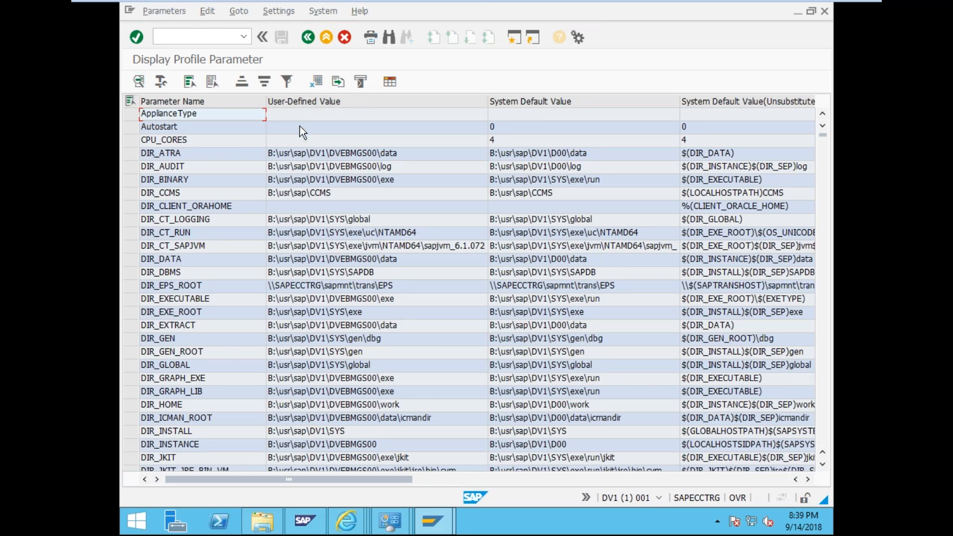
{"action": "key", "text": "ctrl+f"}
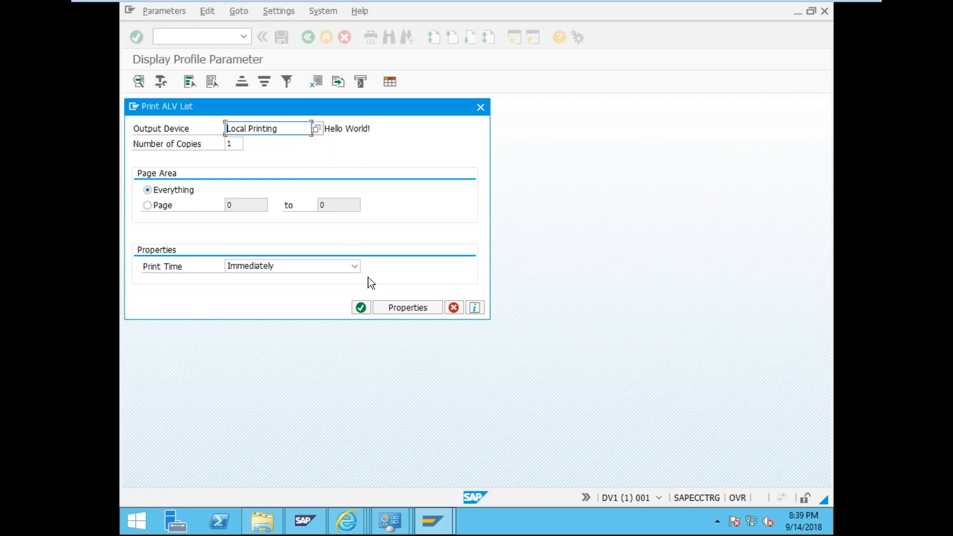
- Send the parameter list to Local Printing, then enter /nsp02 as the next transaction
{"action": "left_click", "coordinate": [362, 309]}
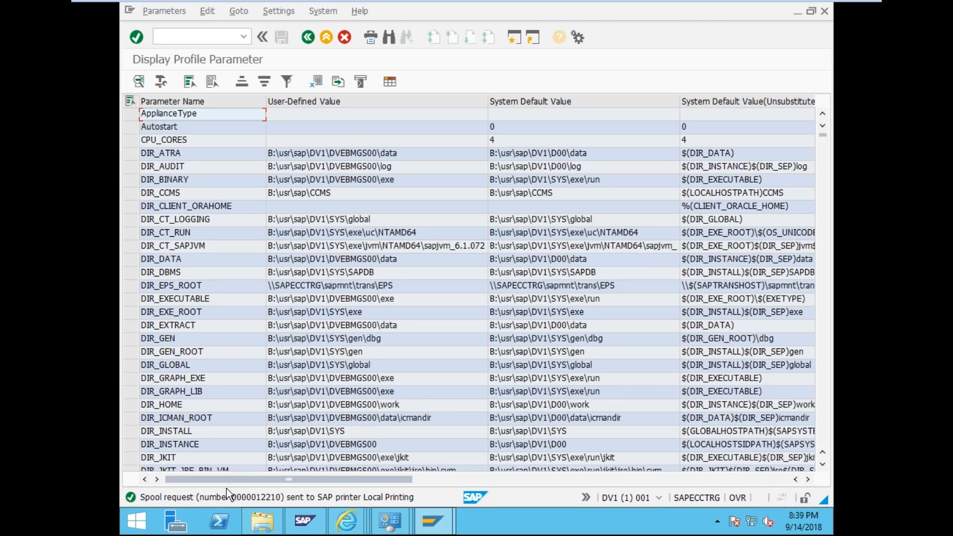
{"action": "left_click", "coordinate": [206, 36]}
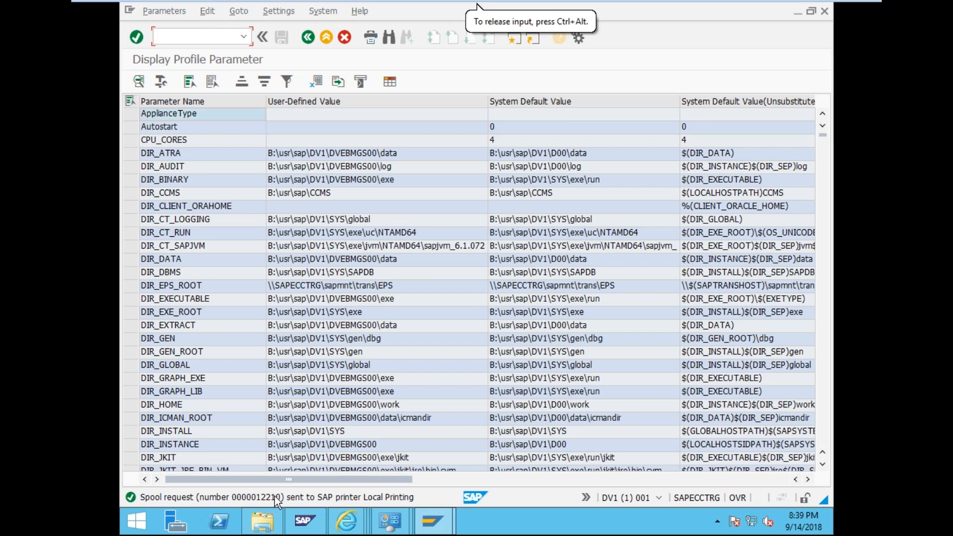
{"action": "type", "text": "/nsp02"}
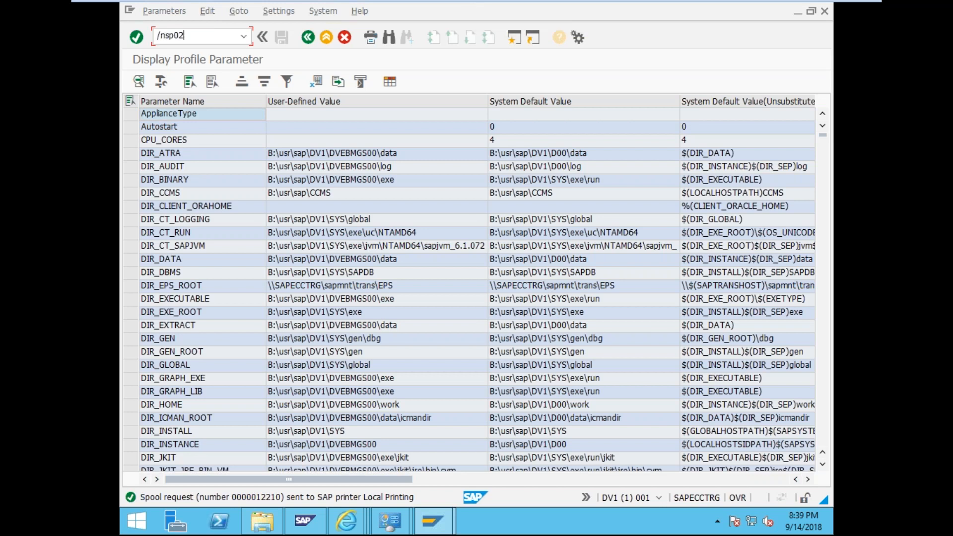
- Run SP02, list today's spool requests and select spool request 12210
{"action": "key", "text": "Return"}
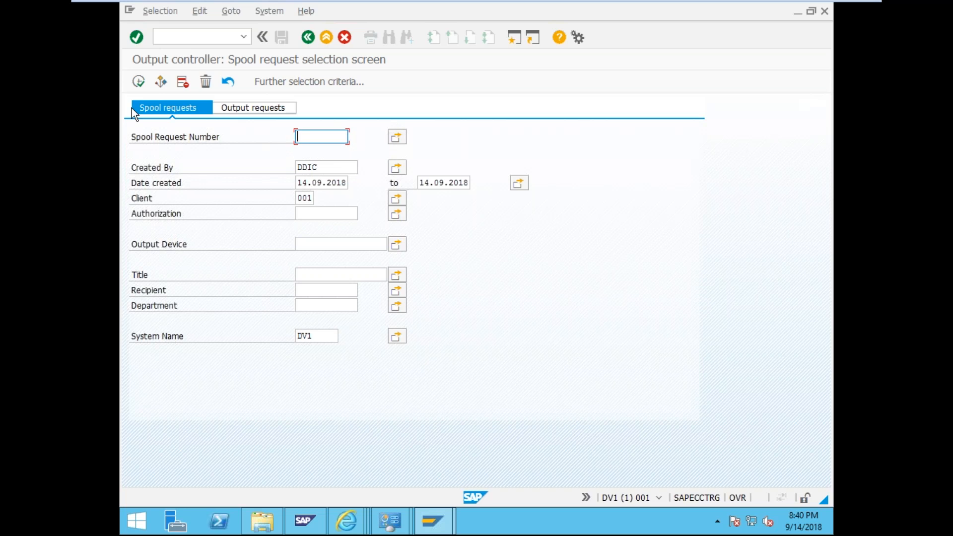
{"action": "left_click", "coordinate": [140, 81]}
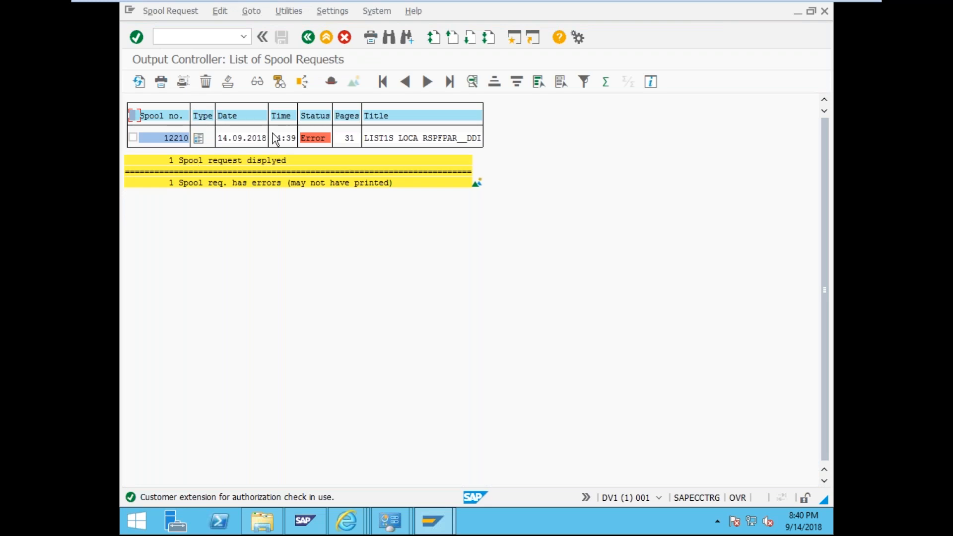
{"action": "left_click", "coordinate": [132, 138]}
- Resend spool request 12210 to the printer and refresh its status
{"action": "left_click", "coordinate": [132, 138]}
{"action": "left_click", "coordinate": [160, 82]}
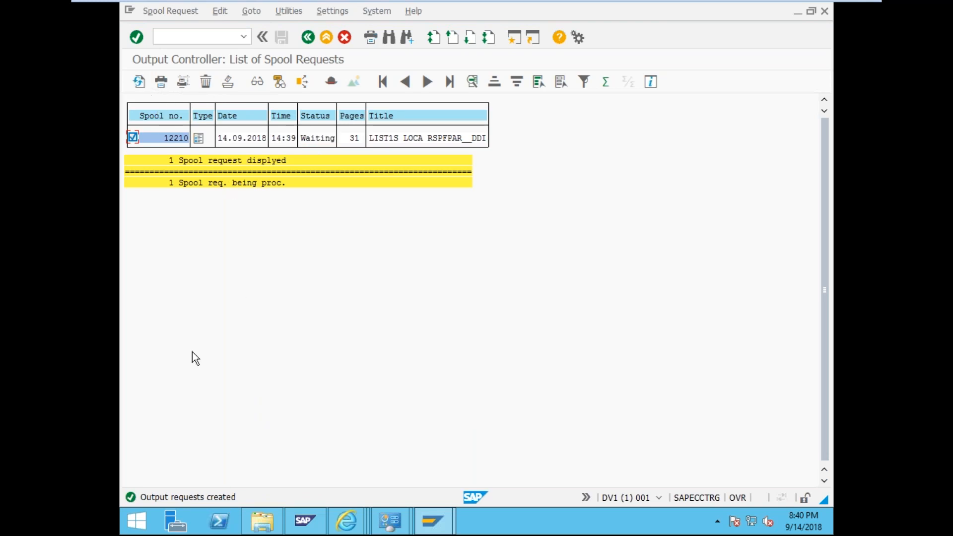
{"action": "left_click", "coordinate": [138, 83]}
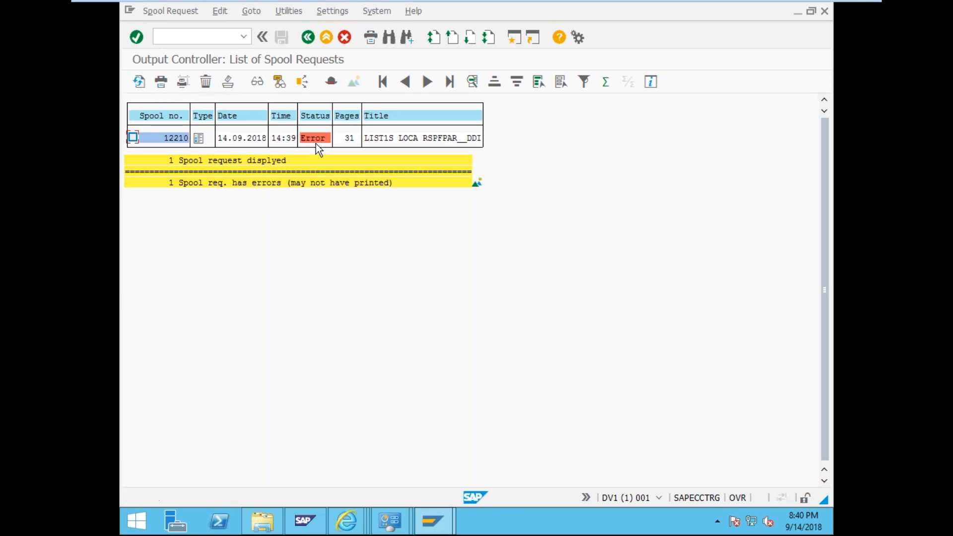
- Open spool request 12210's details, then show its output requests on Local Printing
{"action": "left_click", "coordinate": [132, 141]}
{"action": "left_click", "coordinate": [167, 135]}
{"action": "double_click", "coordinate": [168, 135]}
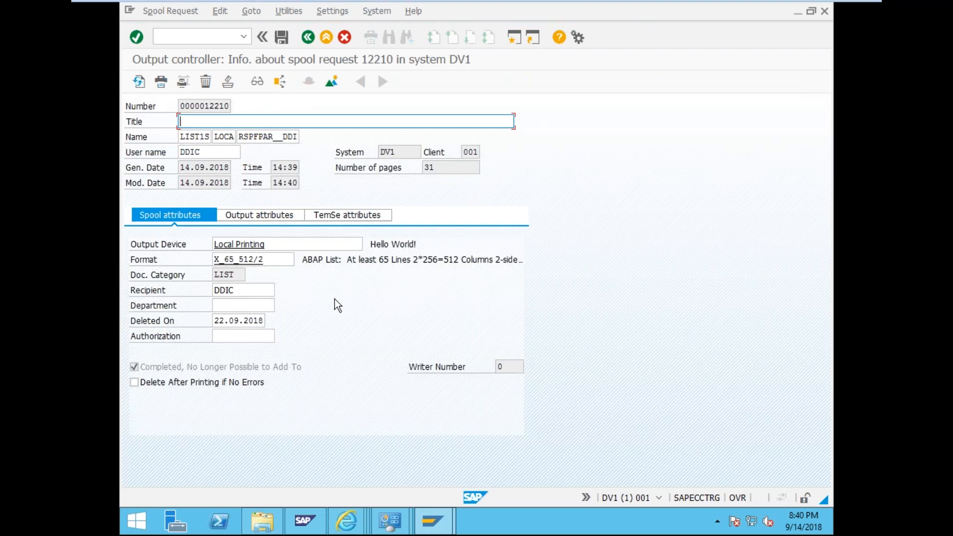
{"action": "left_click", "coordinate": [306, 40]}
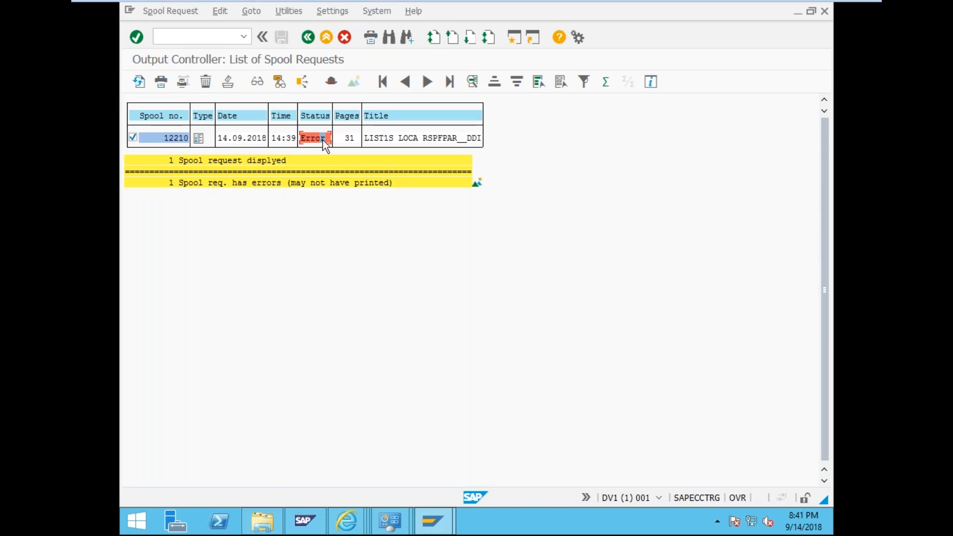
{"action": "double_click", "coordinate": [322, 140]}
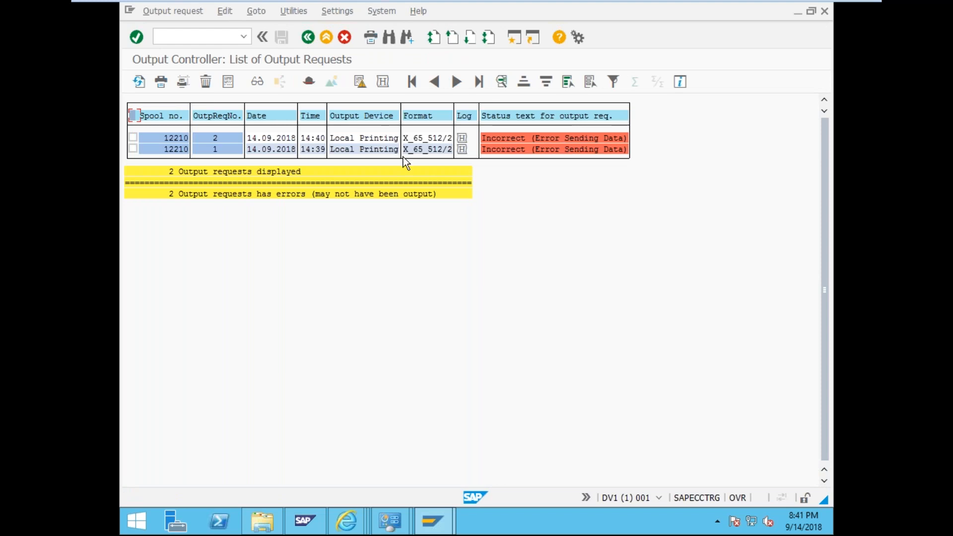
- Check the failed output request's status, then open the 12210-1 error log (error 1801)
{"action": "double_click", "coordinate": [558, 149]}
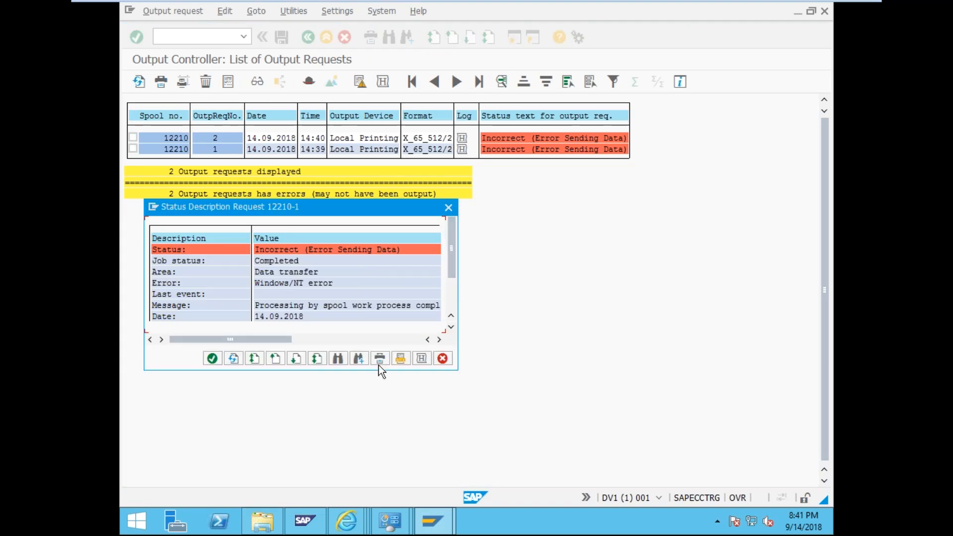
{"action": "scroll", "coordinate": [317, 303], "scroll_direction": "down", "scroll_amount": 1}
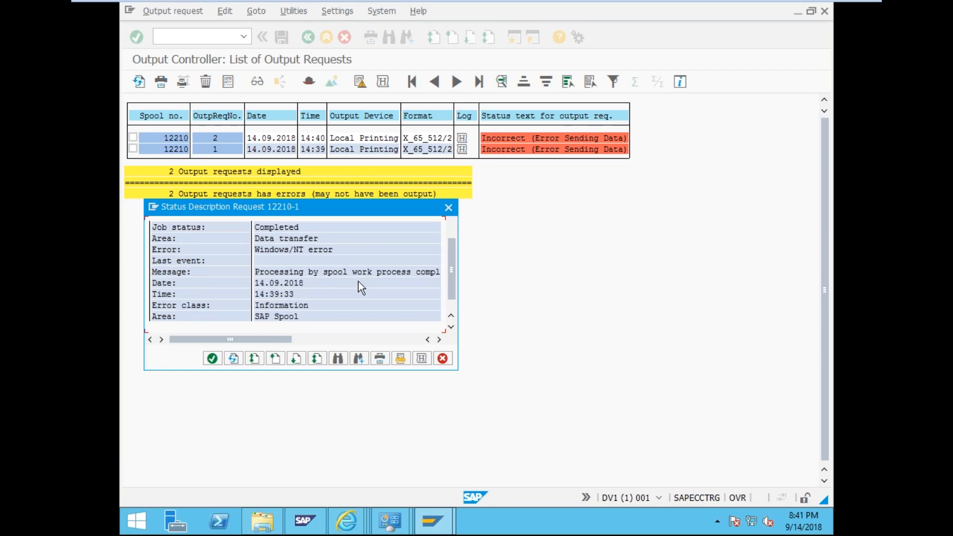
{"action": "scroll", "coordinate": [358, 281], "scroll_direction": "down", "scroll_amount": 1}
{"action": "scroll", "coordinate": [359, 282], "scroll_direction": "up", "scroll_amount": 1}
{"action": "scroll", "coordinate": [358, 281], "scroll_direction": "down", "scroll_amount": 1}
{"action": "left_click", "coordinate": [212, 359]}
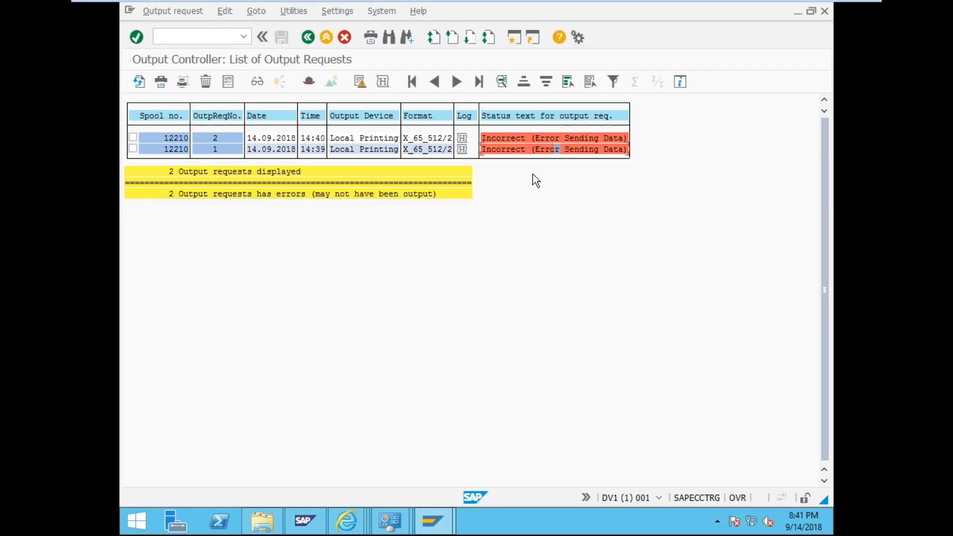
{"action": "double_click", "coordinate": [546, 149]}
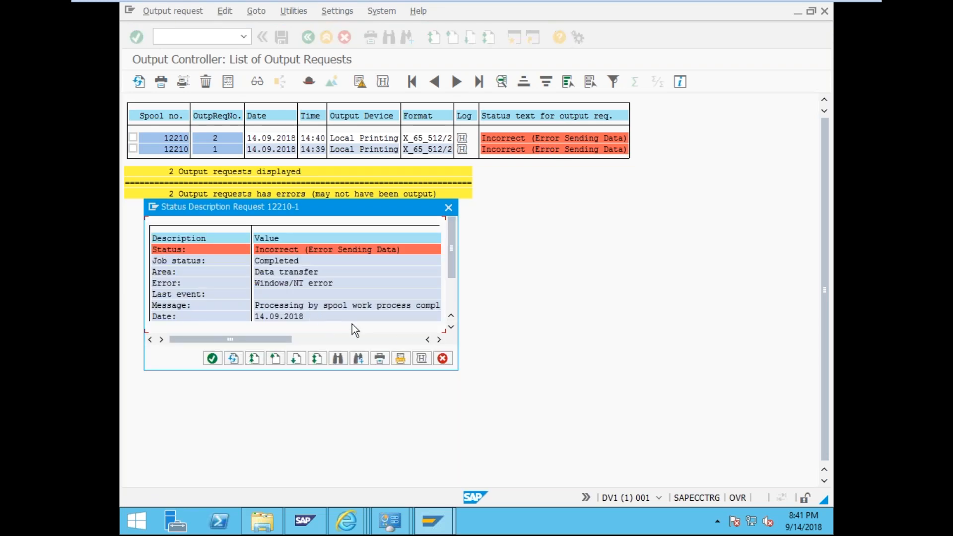
{"action": "left_click", "coordinate": [425, 361]}
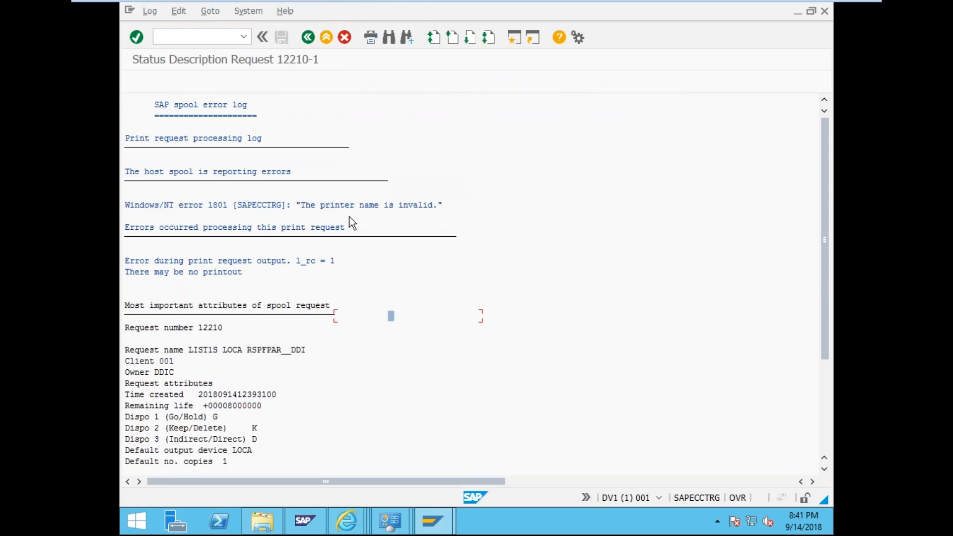
- Note the invalid host printer name SAPECCTRG, then run /nspad for Spool Administration
{"action": "left_click", "coordinate": [302, 205]}
{"action": "left_click", "coordinate": [277, 204]}
{"action": "left_click", "coordinate": [176, 32]}
{"action": "type", "text": "/sp"}
{"action": "key", "text": "BackSpace"}
{"action": "key", "text": "BackSpace"}
{"action": "type", "text": "spad"}
{"action": "key", "text": "BackSpace"}
{"action": "key", "text": "BackSpace"}
{"action": "key", "text": "BackSpace"}
{"action": "key", "text": "BackSpace"}
{"action": "key", "text": "BackSpace"}
{"action": "type", "text": "/nspad"}
{"action": "key", "text": "Return"}
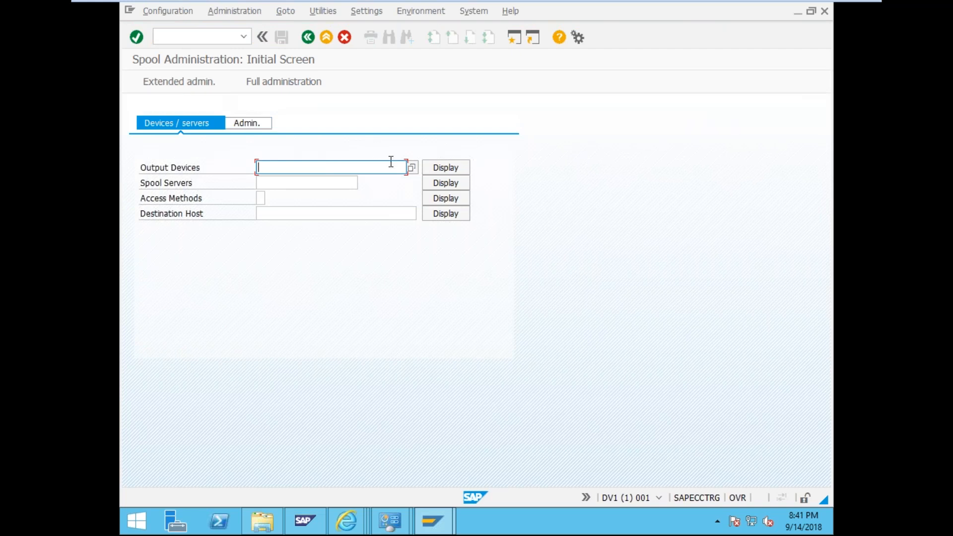
- Display the output devices list and open the Local Printing device
{"action": "left_click", "coordinate": [412, 168]}
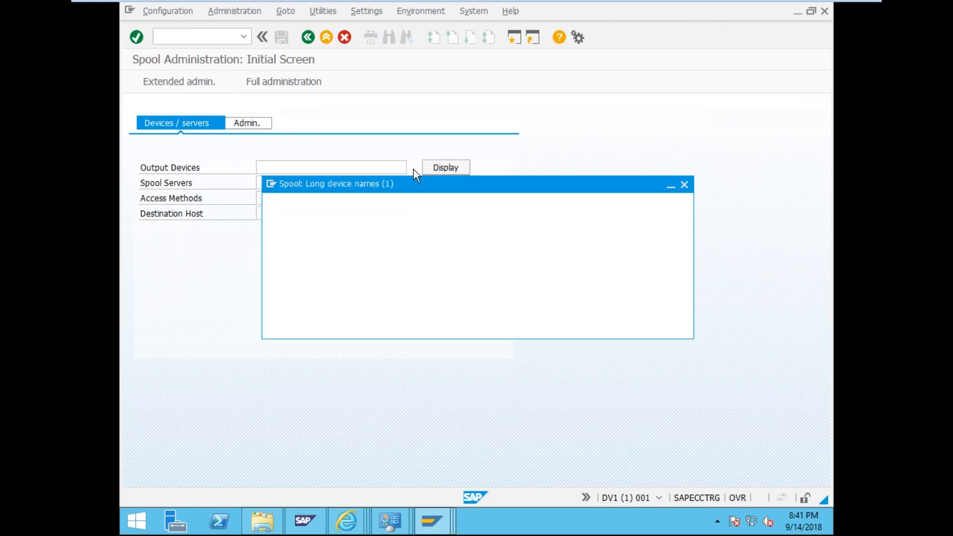
{"action": "left_click", "coordinate": [449, 167]}
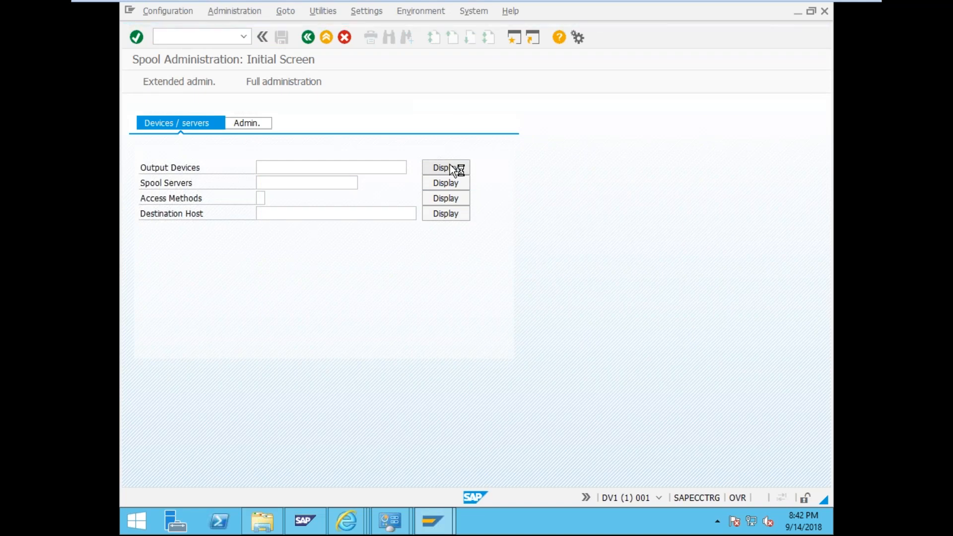
{"action": "double_click", "coordinate": [201, 141]}
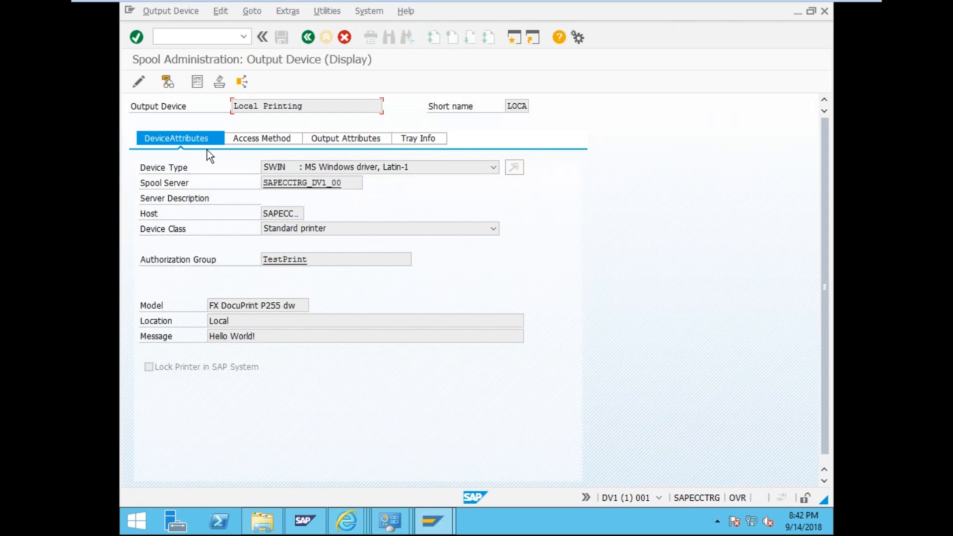
- Review Local Printing's access method and browse its device types from the current SWIN
{"action": "left_click", "coordinate": [264, 138]}
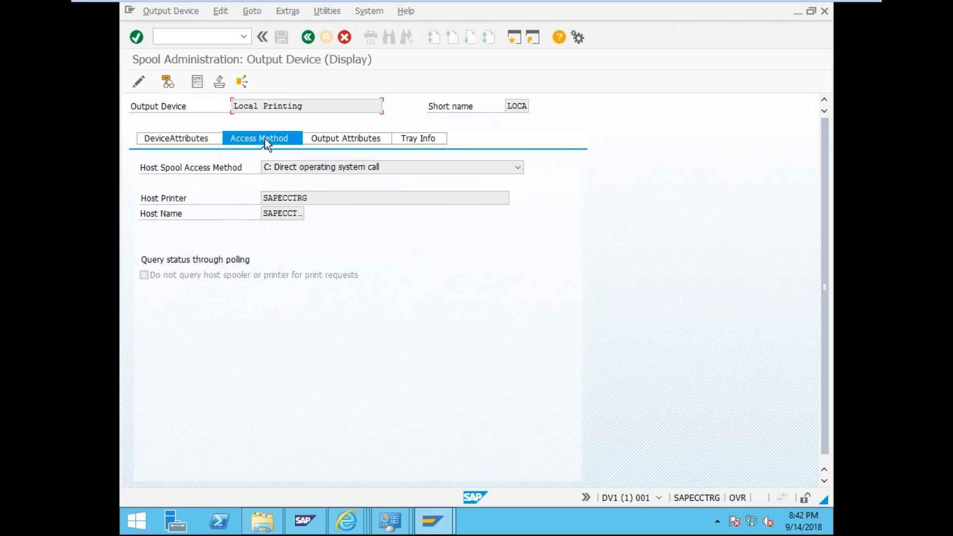
{"action": "left_click", "coordinate": [199, 138]}
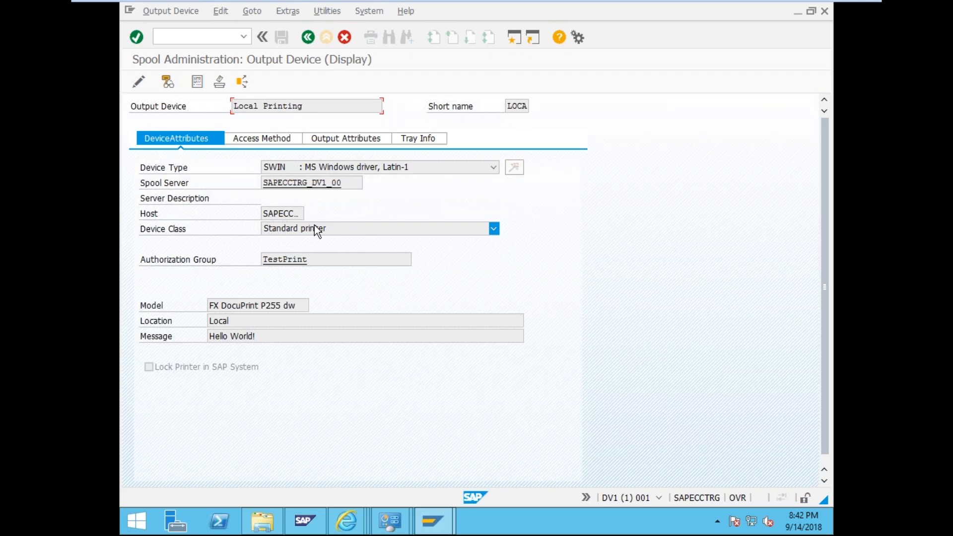
{"action": "left_click", "coordinate": [367, 169]}
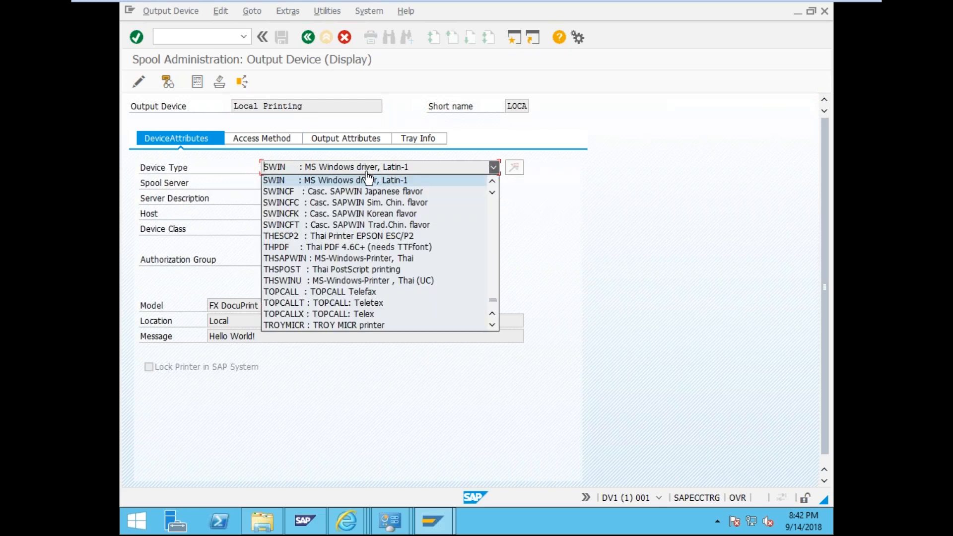
{"action": "scroll", "coordinate": [369, 196], "scroll_direction": "up", "scroll_amount": 1}
{"action": "scroll", "coordinate": [377, 201], "scroll_direction": "up", "scroll_amount": 2}
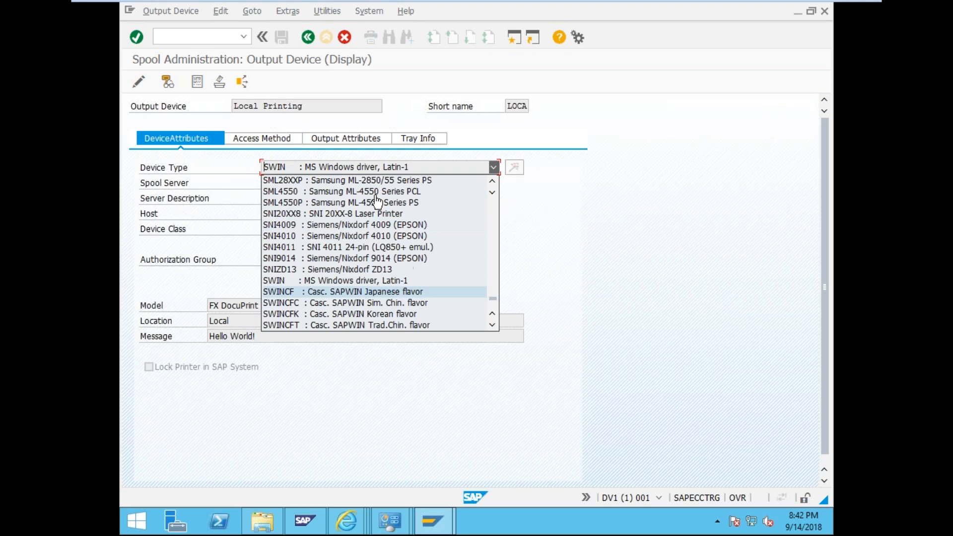
{"action": "left_click", "coordinate": [493, 167]}
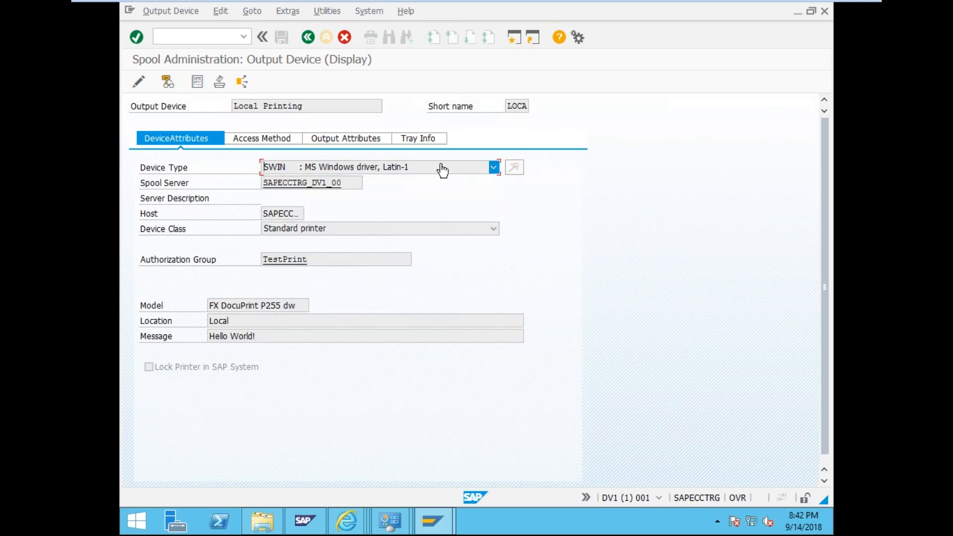
{"action": "left_click", "coordinate": [442, 171]}
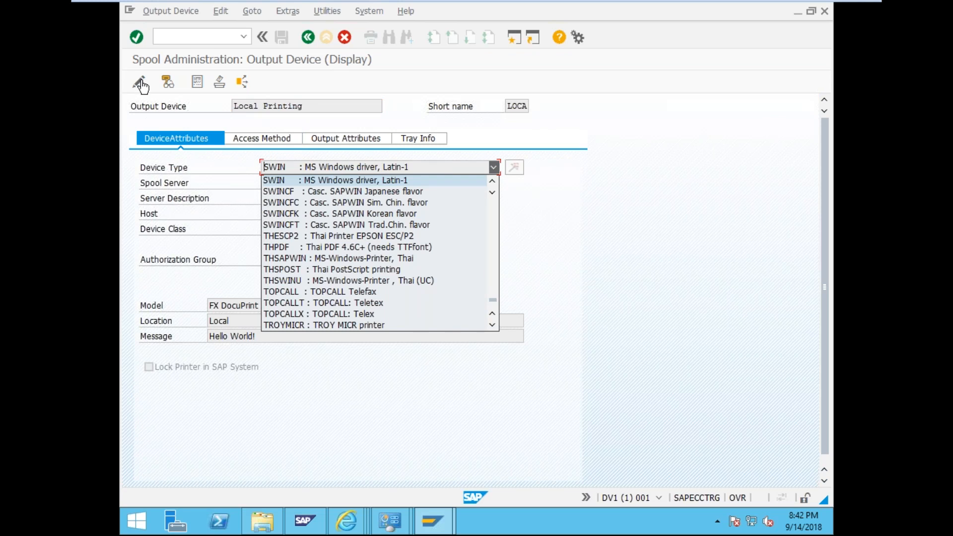
- Switch Local Printing to change mode and set device type SAPWIN : MS Windows driver, Latin-1
{"action": "left_click", "coordinate": [134, 183]}
{"action": "left_click", "coordinate": [139, 81]}
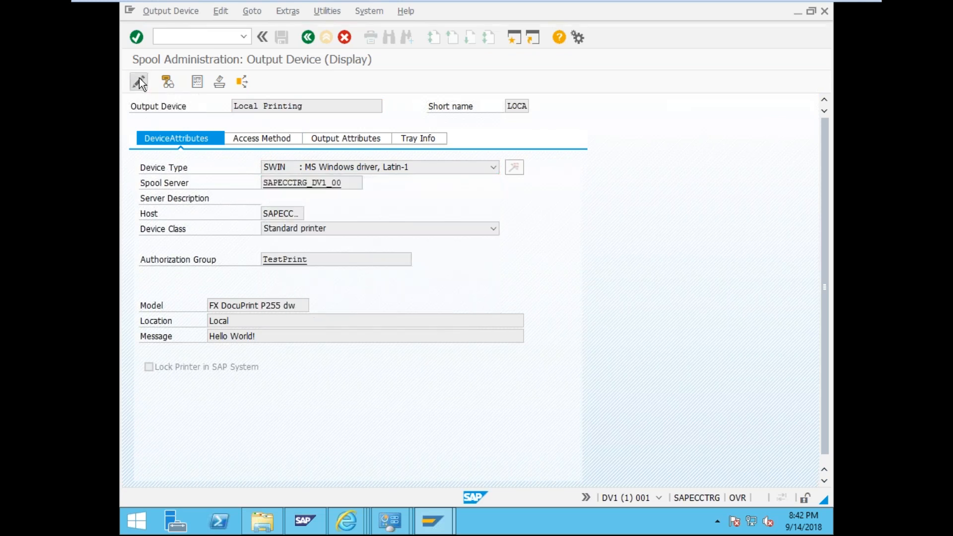
{"action": "left_click", "coordinate": [365, 169]}
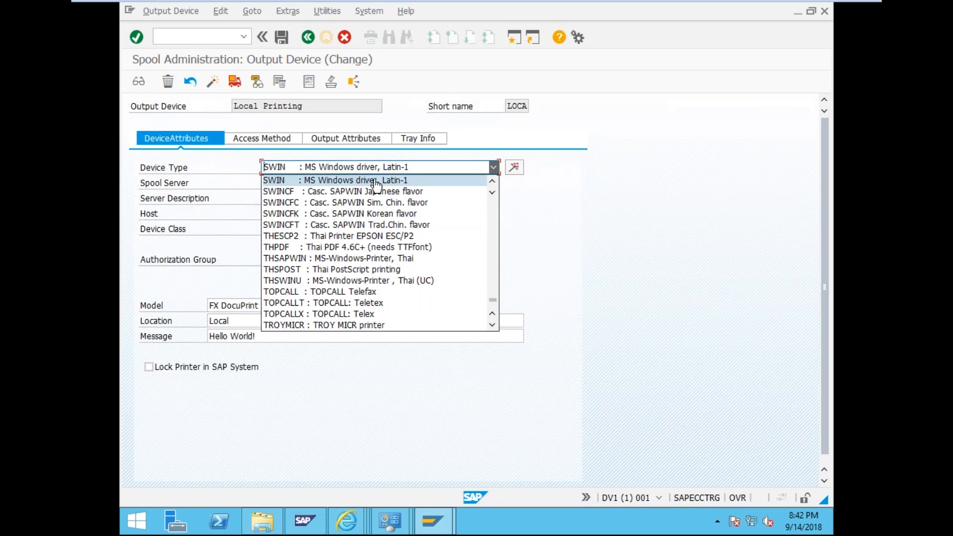
{"action": "scroll", "coordinate": [387, 199], "scroll_direction": "up", "scroll_amount": 2}
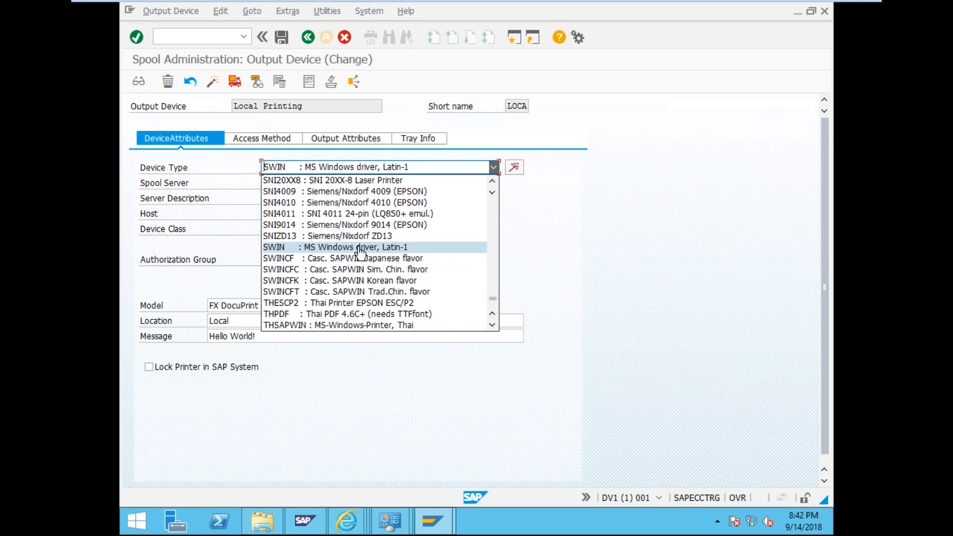
{"action": "scroll", "coordinate": [371, 252], "scroll_direction": "up", "scroll_amount": 2}
{"action": "scroll", "coordinate": [371, 252], "scroll_direction": "down", "scroll_amount": 2}
{"action": "scroll", "coordinate": [337, 260], "scroll_direction": "up", "scroll_amount": 10}
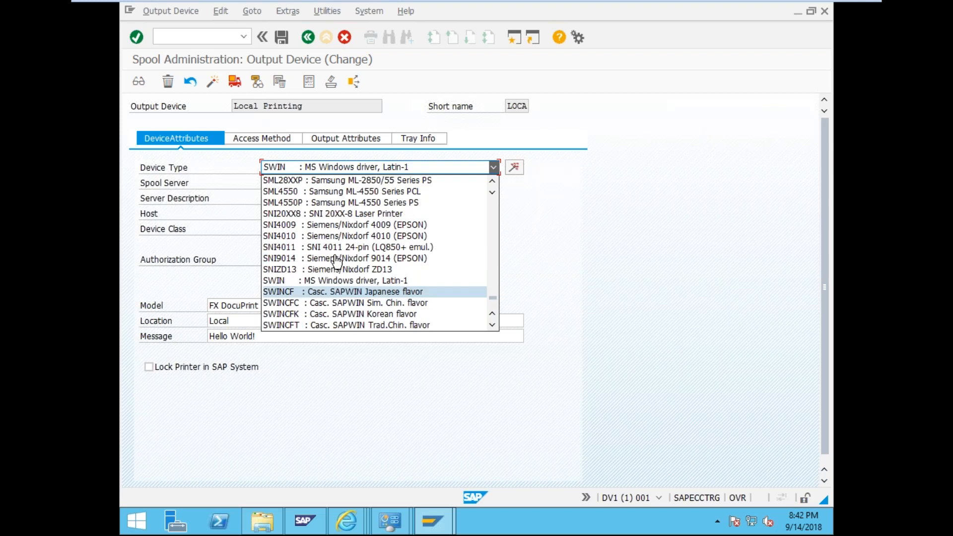
{"action": "scroll", "coordinate": [337, 260], "scroll_direction": "up", "scroll_amount": 10}
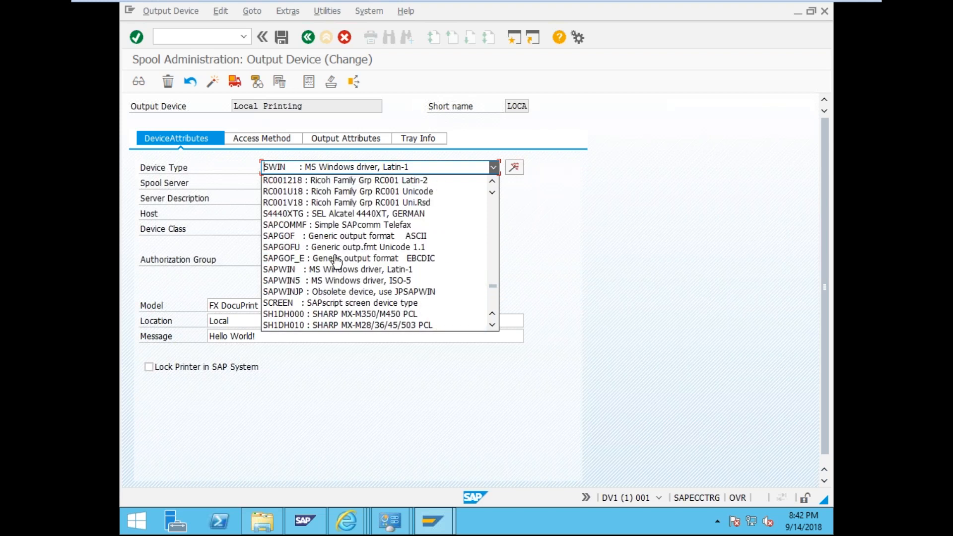
{"action": "scroll", "coordinate": [336, 261], "scroll_direction": "down", "scroll_amount": 5}
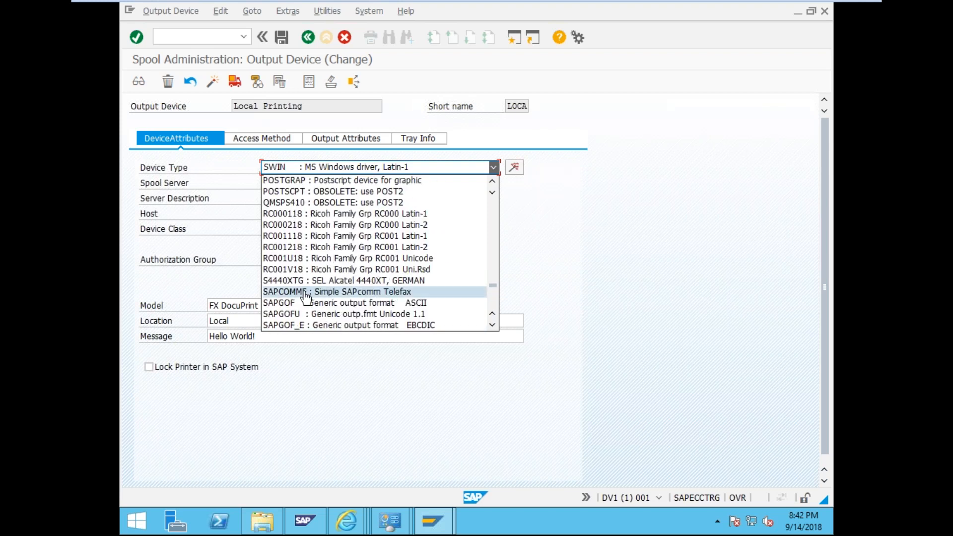
{"action": "scroll", "coordinate": [330, 306], "scroll_direction": "down", "scroll_amount": 1}
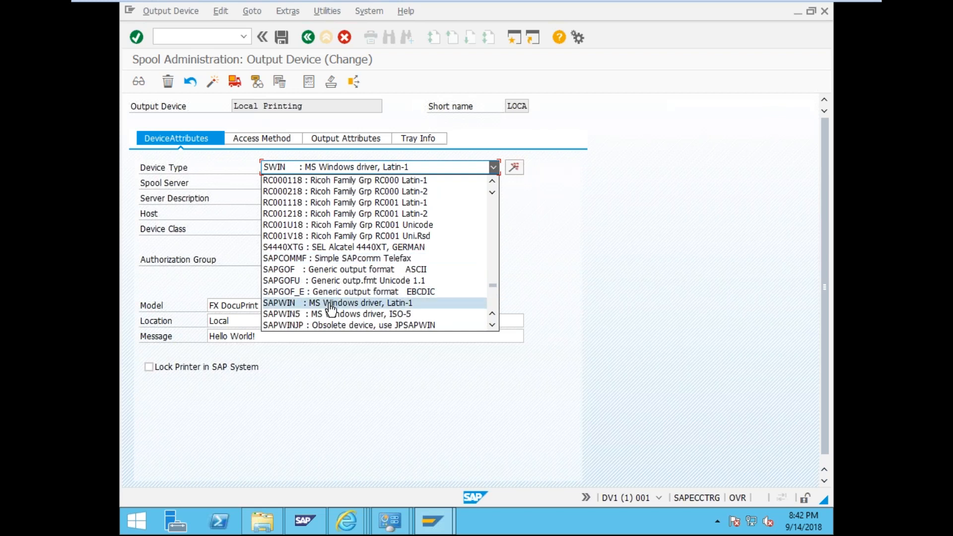
{"action": "left_click", "coordinate": [330, 304]}
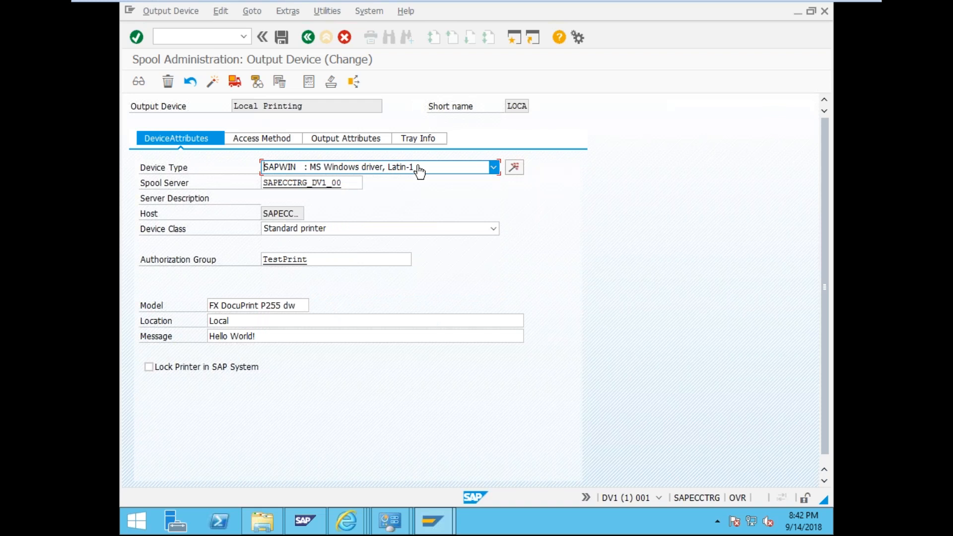
- Scroll the Device Type list down to JPESCPFX : FUJI XEROX ESC/P+Ext. series
{"action": "left_click", "coordinate": [420, 171]}
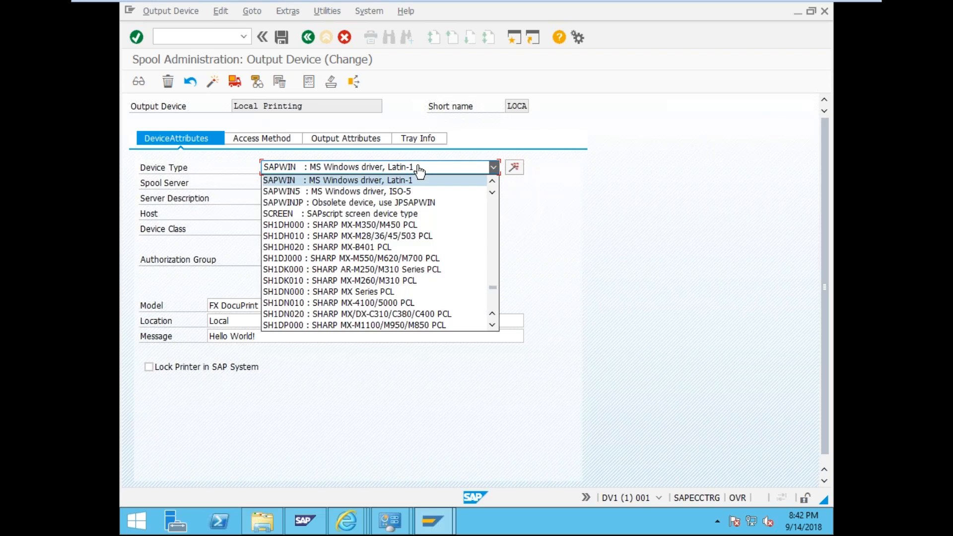
{"action": "left_click", "coordinate": [420, 170]}
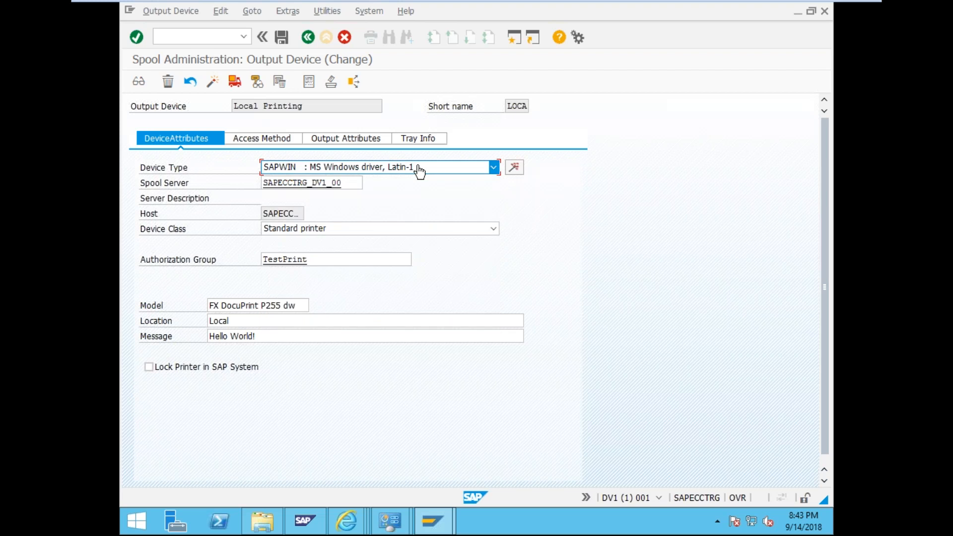
{"action": "left_click", "coordinate": [420, 171]}
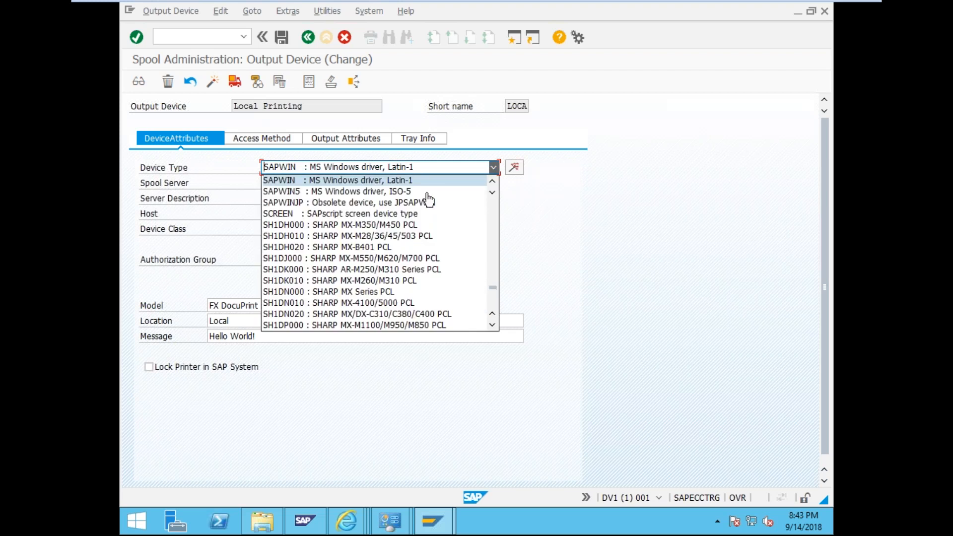
{"action": "scroll", "coordinate": [422, 281], "scroll_direction": "down", "scroll_amount": 2}
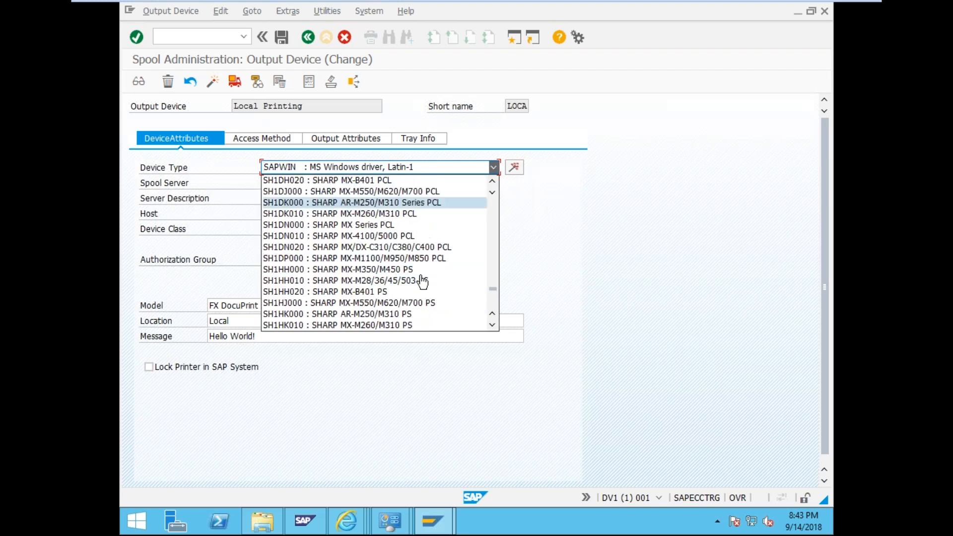
{"action": "scroll", "coordinate": [422, 281], "scroll_direction": "down", "scroll_amount": 5}
{"action": "scroll", "coordinate": [421, 281], "scroll_direction": "down", "scroll_amount": 15}
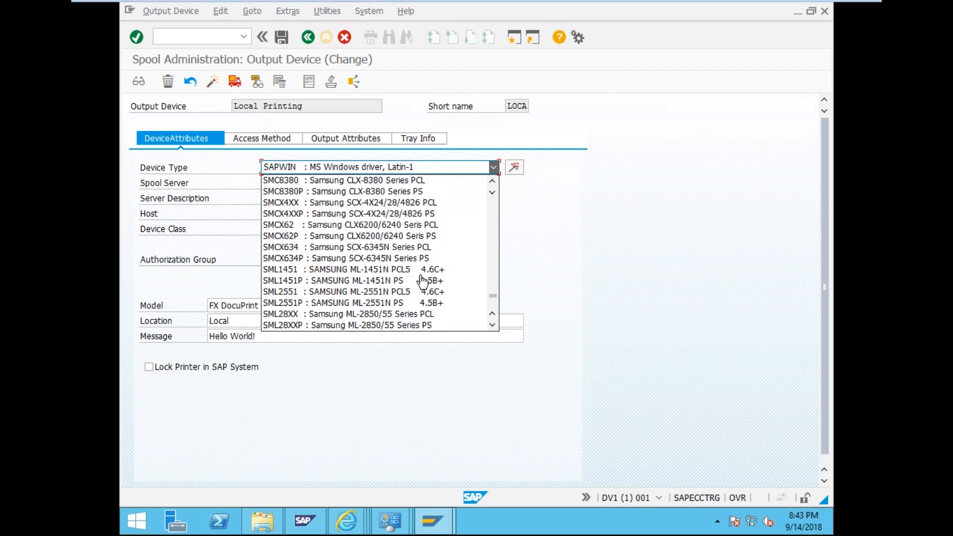
{"action": "scroll", "coordinate": [422, 281], "scroll_direction": "up", "scroll_amount": 3}
{"action": "scroll", "coordinate": [421, 281], "scroll_direction": "up", "scroll_amount": 4}
{"action": "scroll", "coordinate": [422, 281], "scroll_direction": "down", "scroll_amount": 6}
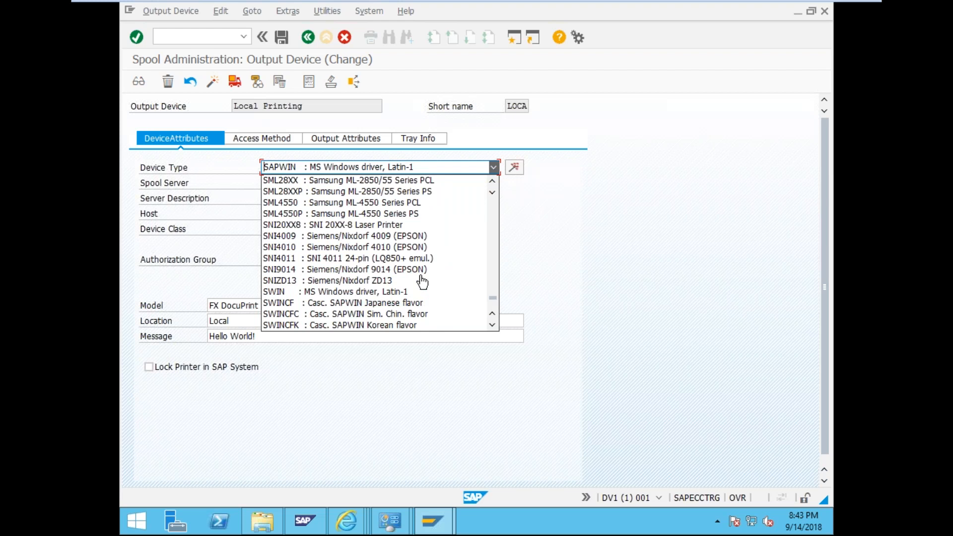
{"action": "scroll", "coordinate": [422, 282], "scroll_direction": "down", "scroll_amount": 2}
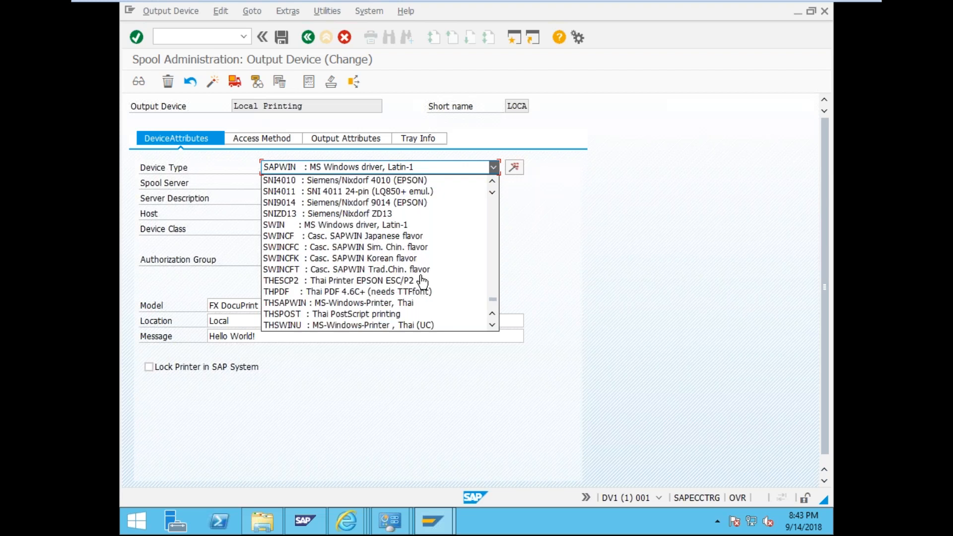
{"action": "scroll", "coordinate": [422, 281], "scroll_direction": "down", "scroll_amount": 10}
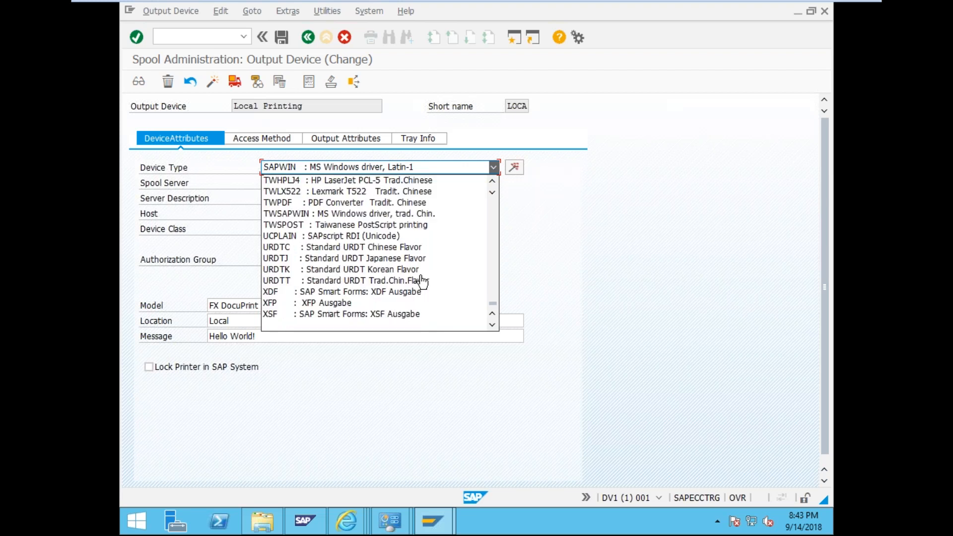
{"action": "scroll", "coordinate": [421, 281], "scroll_direction": "up", "scroll_amount": 20}
{"action": "scroll", "coordinate": [526, 298], "scroll_direction": "up", "scroll_amount": 20}
{"action": "scroll", "coordinate": [432, 187], "scroll_direction": "down", "scroll_amount": 10}
{"action": "scroll", "coordinate": [433, 185], "scroll_direction": "down", "scroll_amount": 12}
{"action": "scroll", "coordinate": [433, 188], "scroll_direction": "down", "scroll_amount": 10}
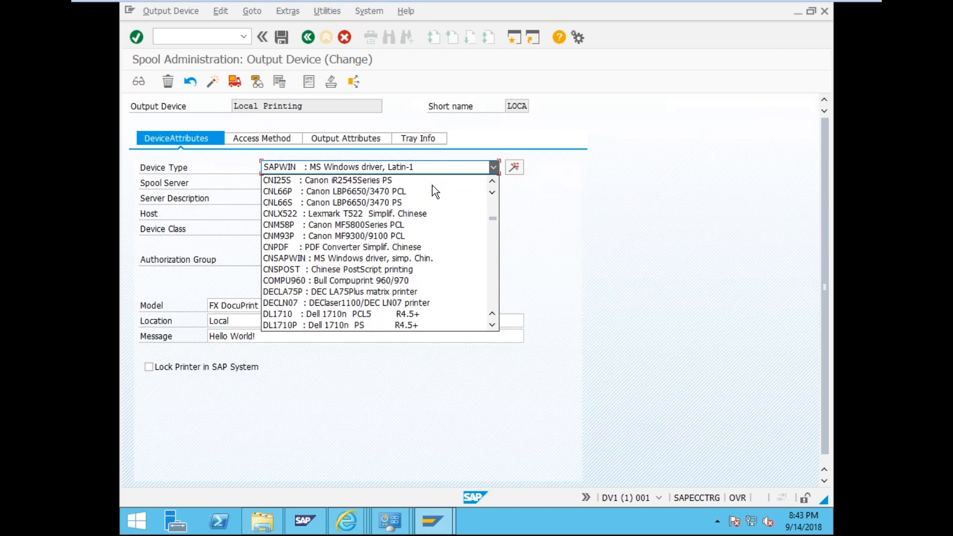
{"action": "scroll", "coordinate": [433, 187], "scroll_direction": "up", "scroll_amount": 1}
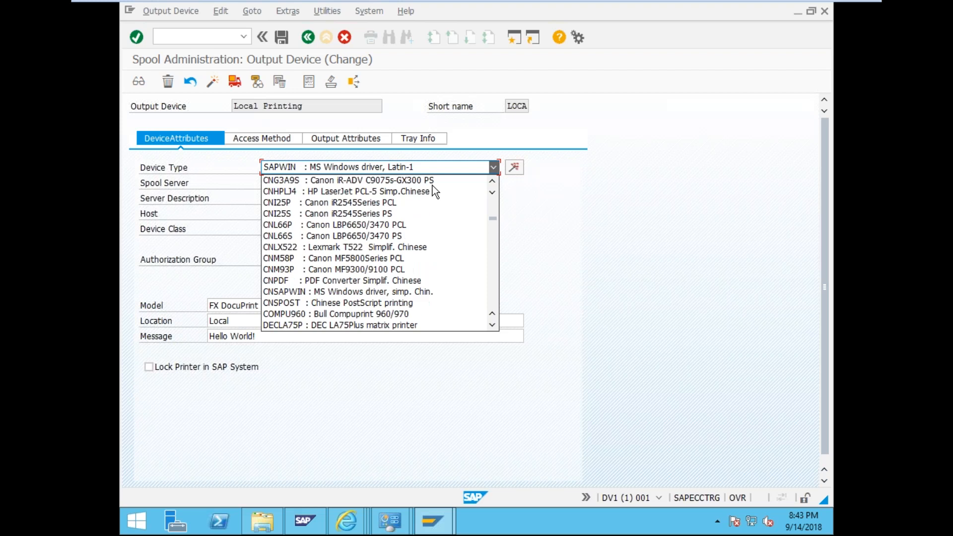
{"action": "scroll", "coordinate": [433, 188], "scroll_direction": "up", "scroll_amount": 2}
{"action": "scroll", "coordinate": [433, 188], "scroll_direction": "down", "scroll_amount": 2}
{"action": "scroll", "coordinate": [433, 187], "scroll_direction": "down", "scroll_amount": 6}
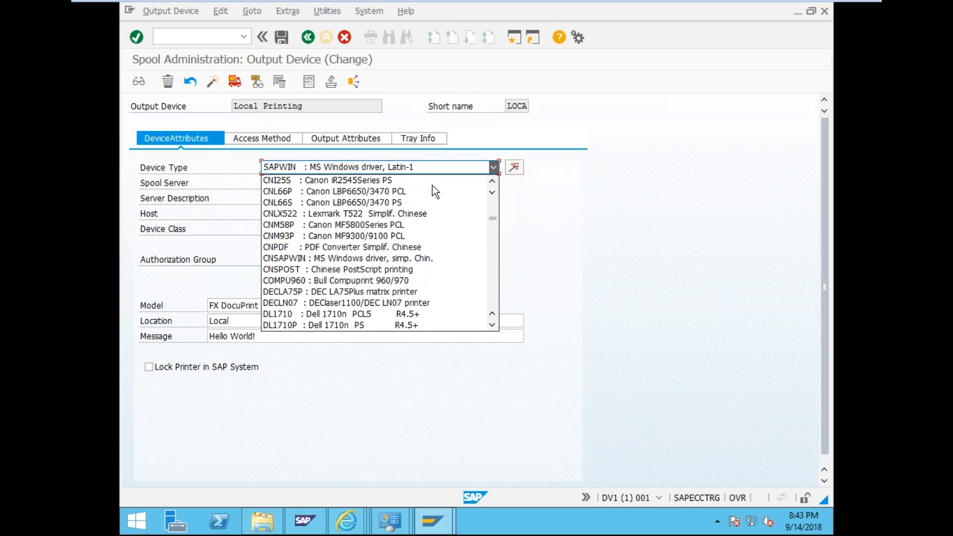
{"action": "scroll", "coordinate": [433, 188], "scroll_direction": "down", "scroll_amount": 12}
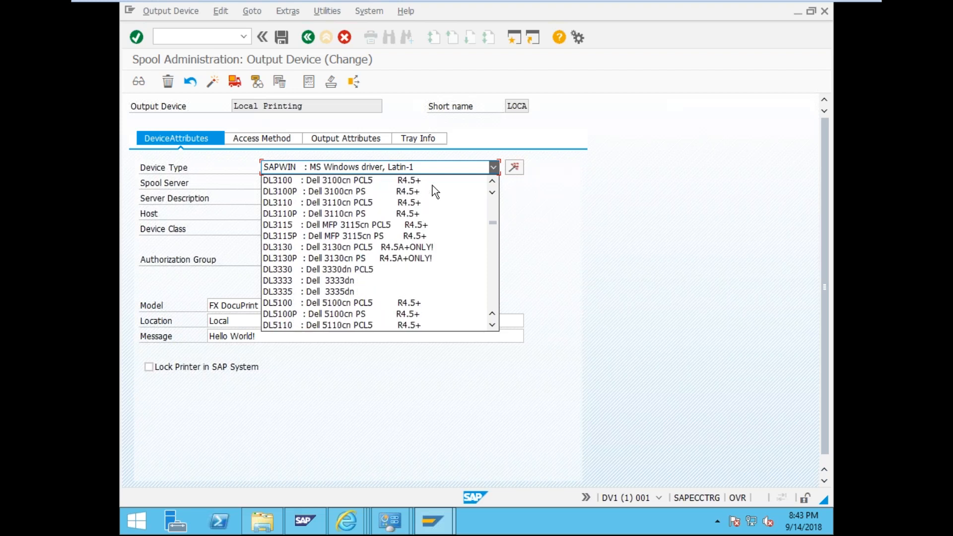
{"action": "scroll", "coordinate": [433, 186], "scroll_direction": "down", "scroll_amount": 5}
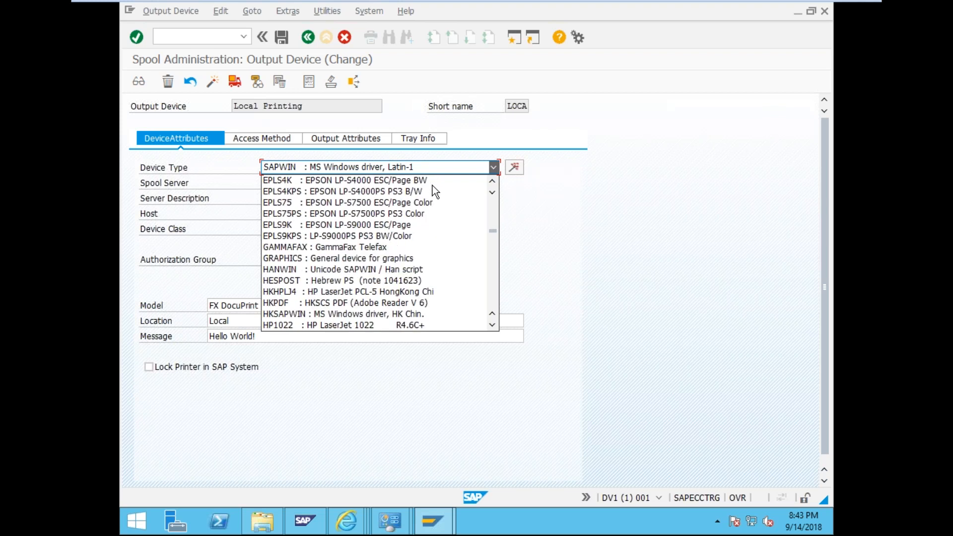
{"action": "scroll", "coordinate": [433, 185], "scroll_direction": "down", "scroll_amount": 4}
{"action": "scroll", "coordinate": [433, 186], "scroll_direction": "down", "scroll_amount": 12}
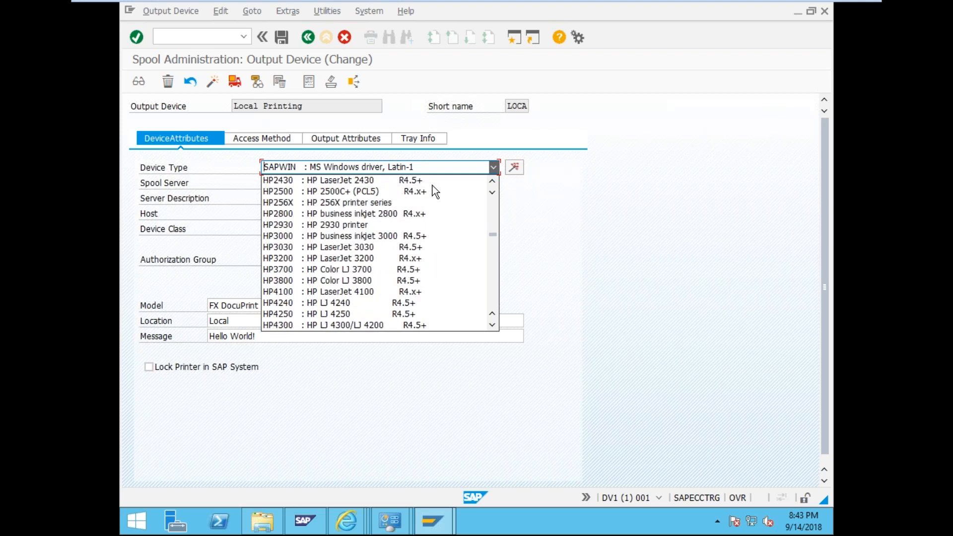
{"action": "scroll", "coordinate": [433, 186], "scroll_direction": "down", "scroll_amount": 12}
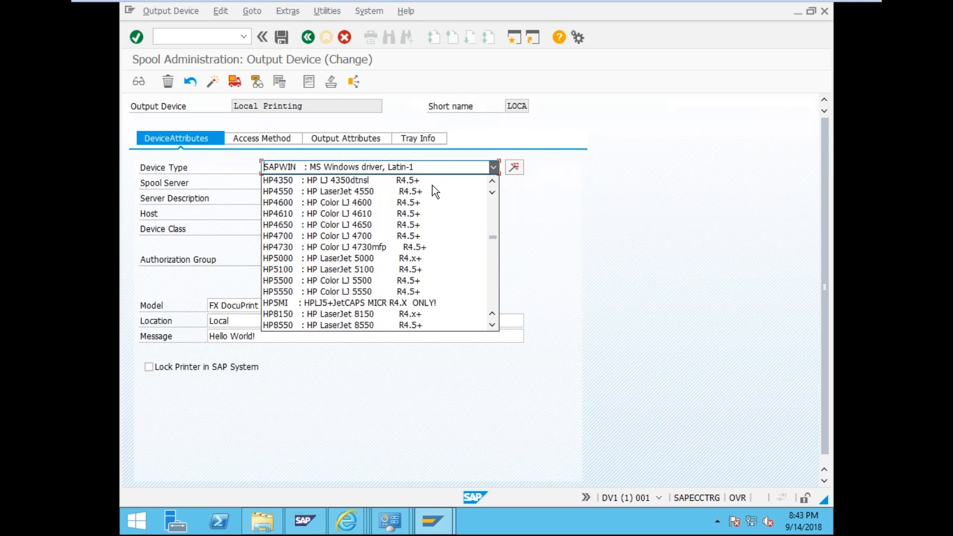
{"action": "scroll", "coordinate": [433, 187], "scroll_direction": "down", "scroll_amount": 10}
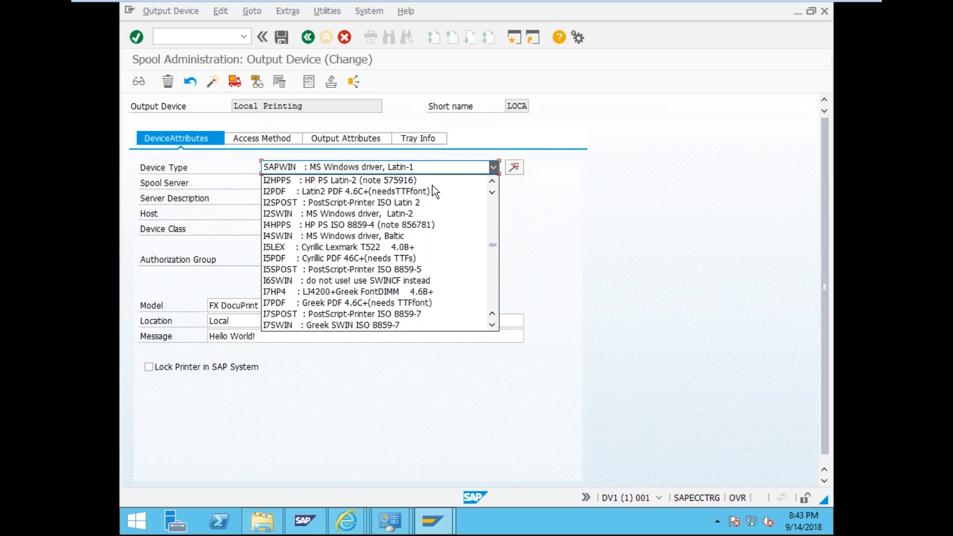
{"action": "scroll", "coordinate": [432, 186], "scroll_direction": "down", "scroll_amount": 10}
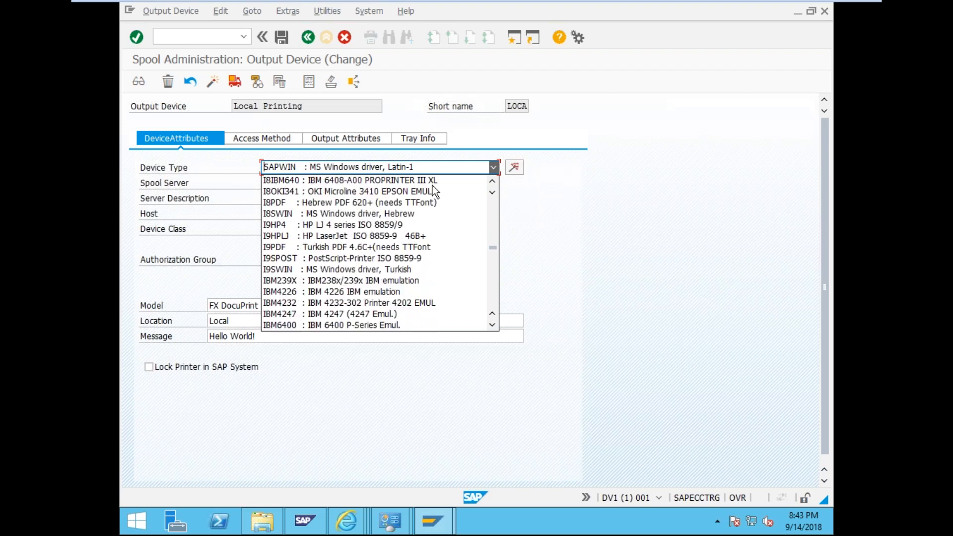
{"action": "scroll", "coordinate": [433, 186], "scroll_direction": "down", "scroll_amount": 6}
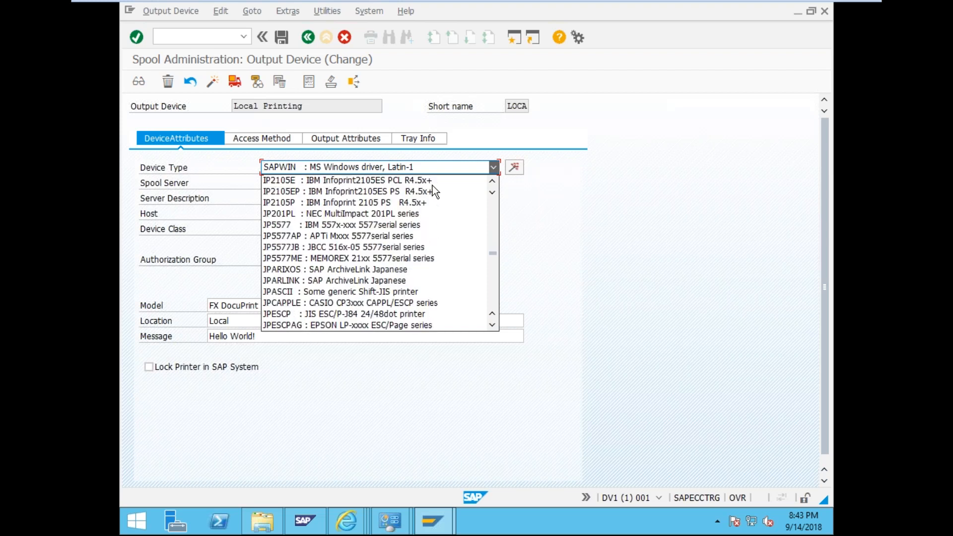
{"action": "scroll", "coordinate": [433, 186], "scroll_direction": "down", "scroll_amount": 2}
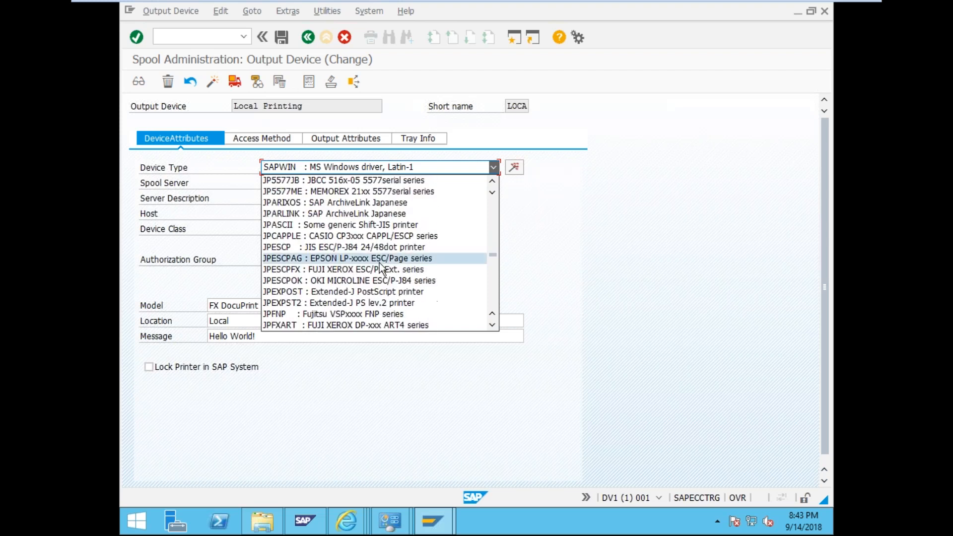
- Set device type JPESCPFX : FUJI XEROX ESC/P+Ext. series and save Local Printing
{"action": "left_click", "coordinate": [356, 271]}
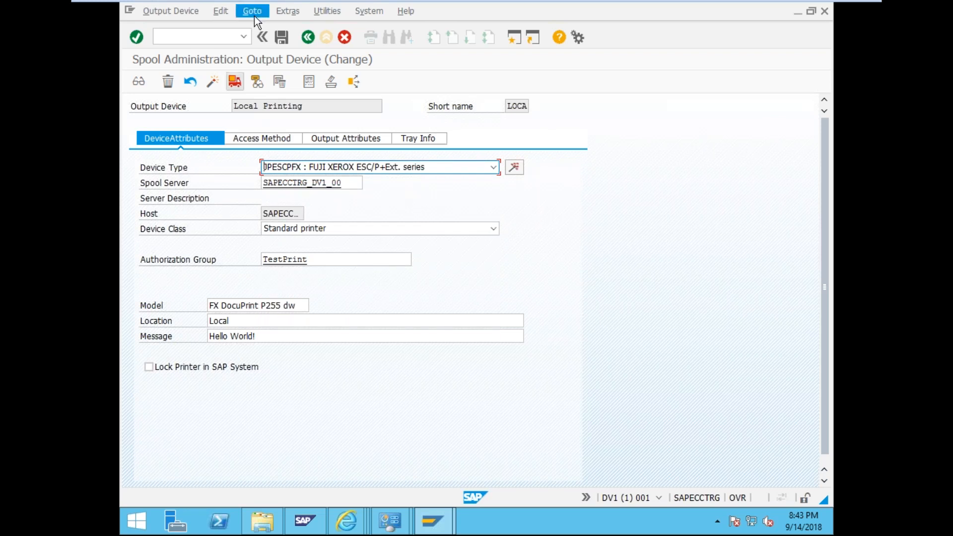
{"action": "left_click", "coordinate": [281, 37]}
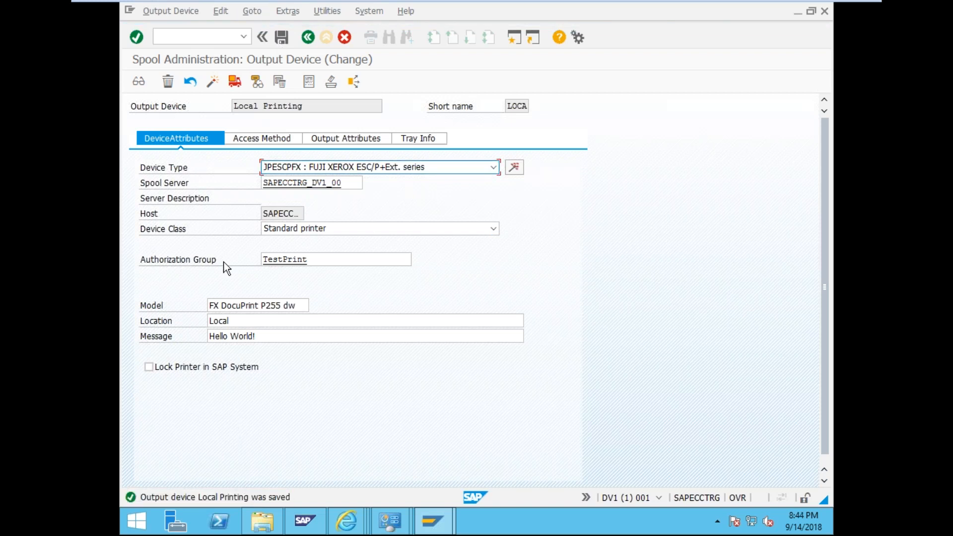
{"action": "left_click", "coordinate": [205, 37]}
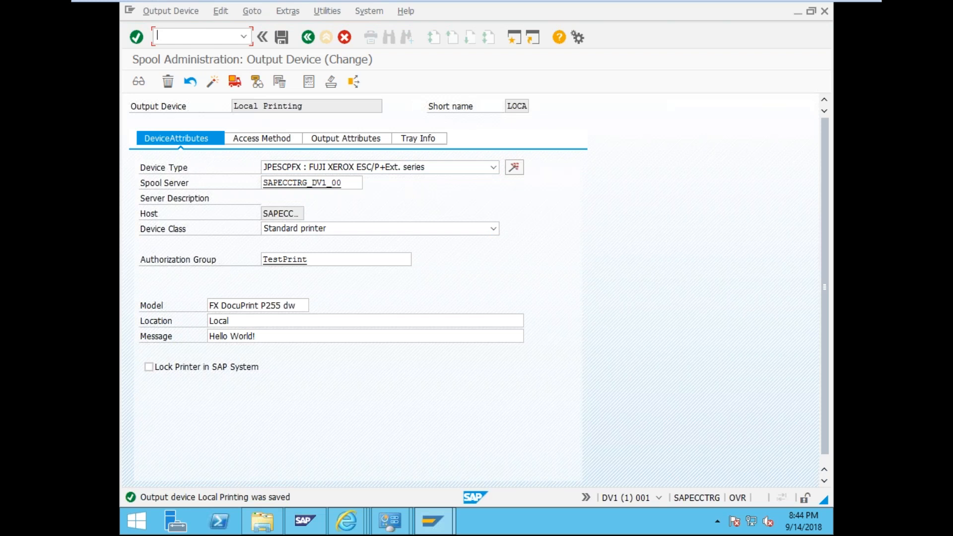
- Recheck the access method settings, then bring up Windows Devices and Printers
{"action": "left_click", "coordinate": [274, 135]}
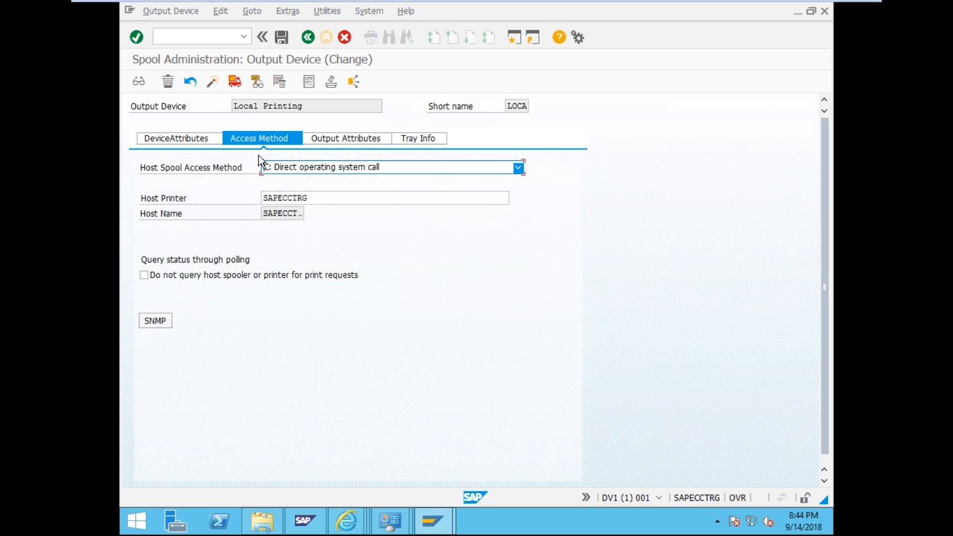
{"action": "left_click", "coordinate": [192, 142]}
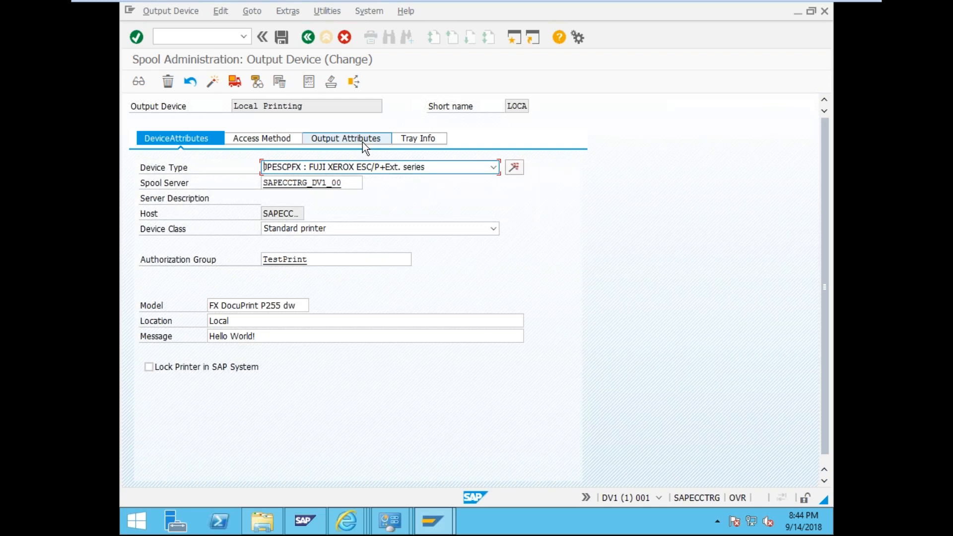
{"action": "left_click", "coordinate": [374, 516]}
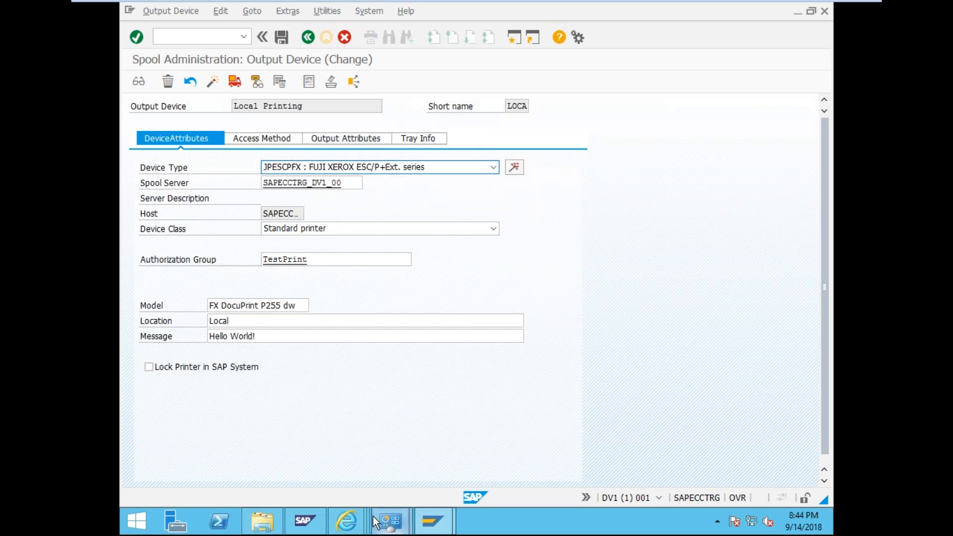
{"action": "left_click", "coordinate": [376, 458]}
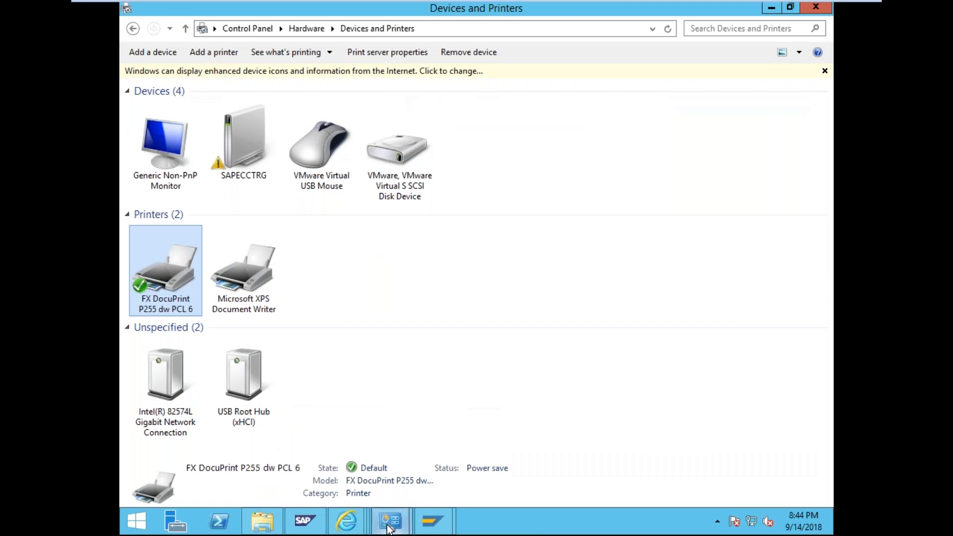
- Review the open printer properties' hardware and general device information, then close them
{"action": "mouse_move", "coordinate": [390, 522]}
{"action": "left_click", "coordinate": [460, 380]}
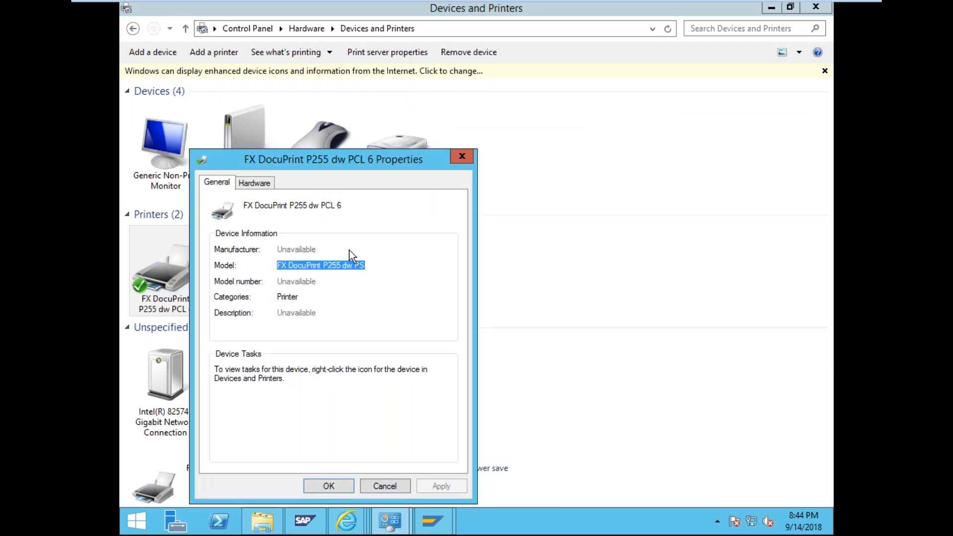
{"action": "left_click_drag", "start_coordinate": [342, 205], "coordinate": [265, 205]}
{"action": "left_click", "coordinate": [256, 183]}
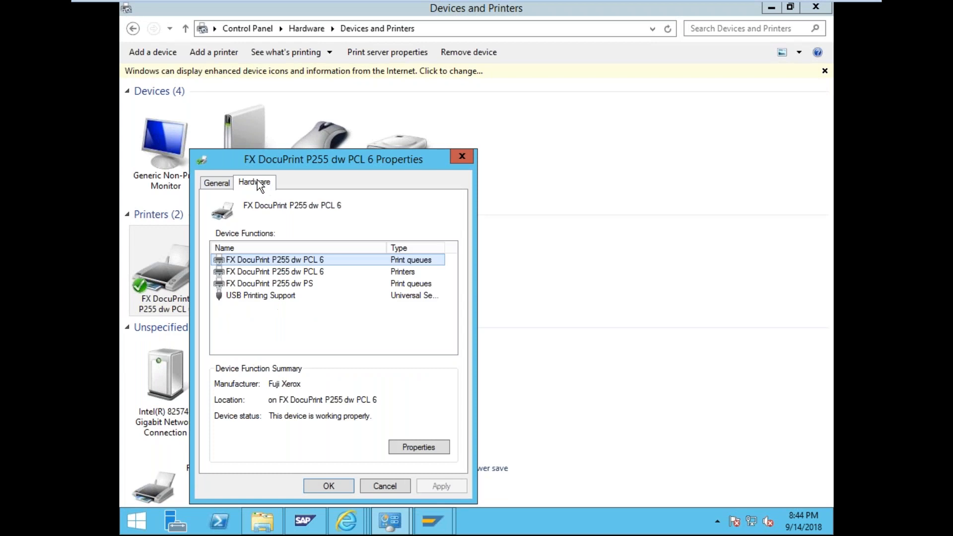
{"action": "left_click", "coordinate": [220, 183]}
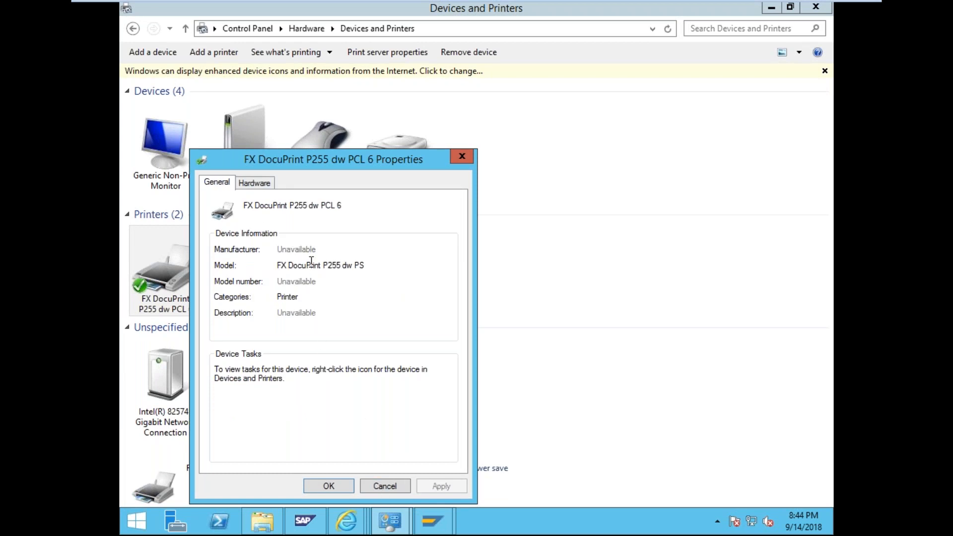
{"action": "left_click", "coordinate": [390, 485]}
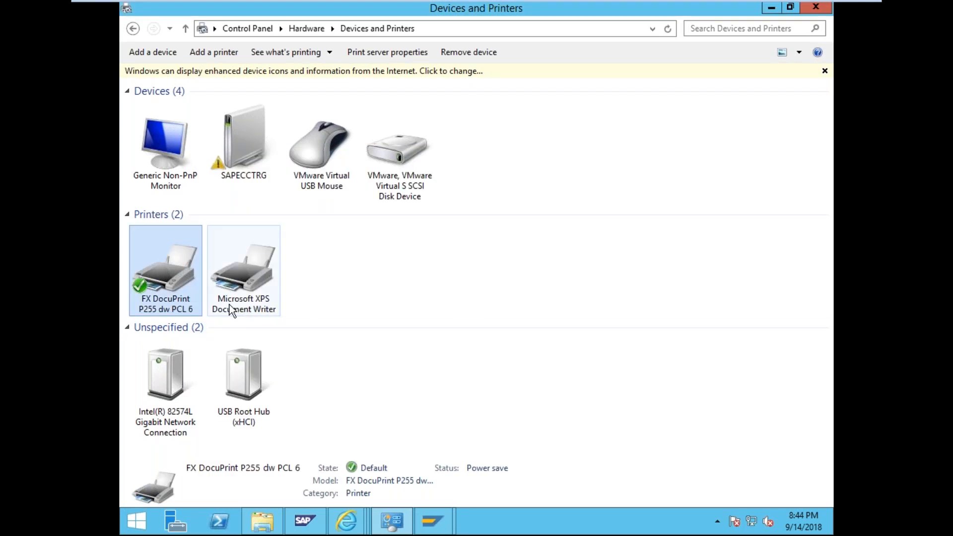
- Open FX DocuPrint P255 dw PCL 6 properties and show its Fuji Xerox hardware details
{"action": "right_click", "coordinate": [195, 276]}
{"action": "mouse_move", "coordinate": [238, 289]}
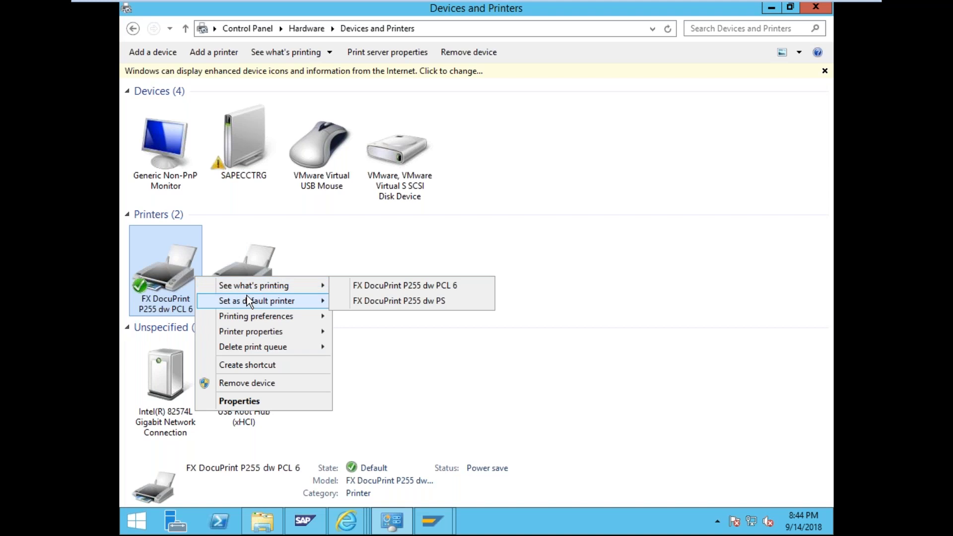
{"action": "left_click", "coordinate": [279, 400]}
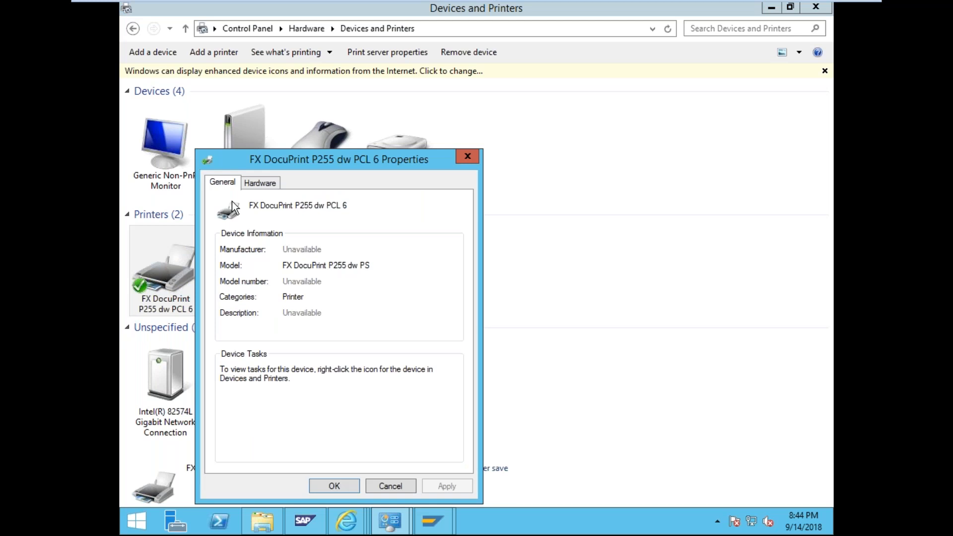
{"action": "left_click", "coordinate": [253, 184]}
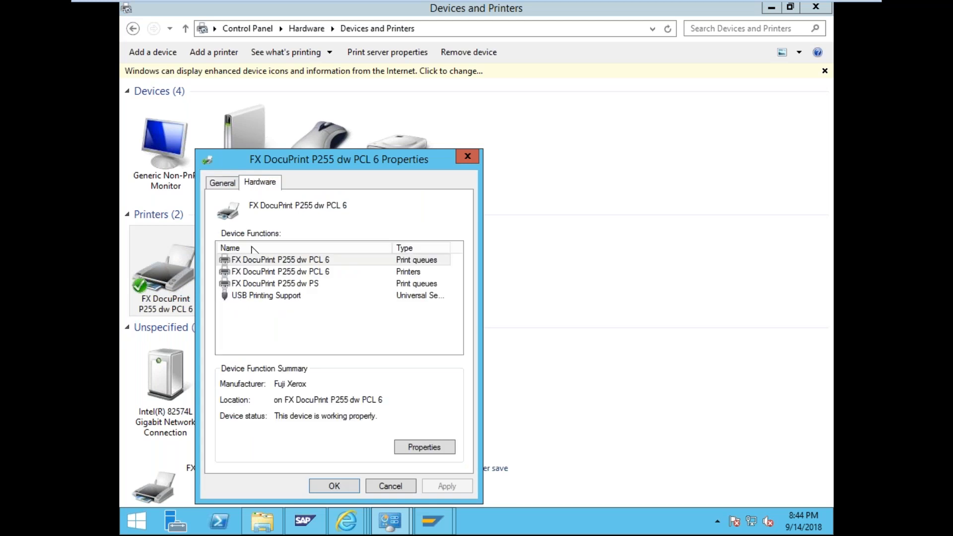
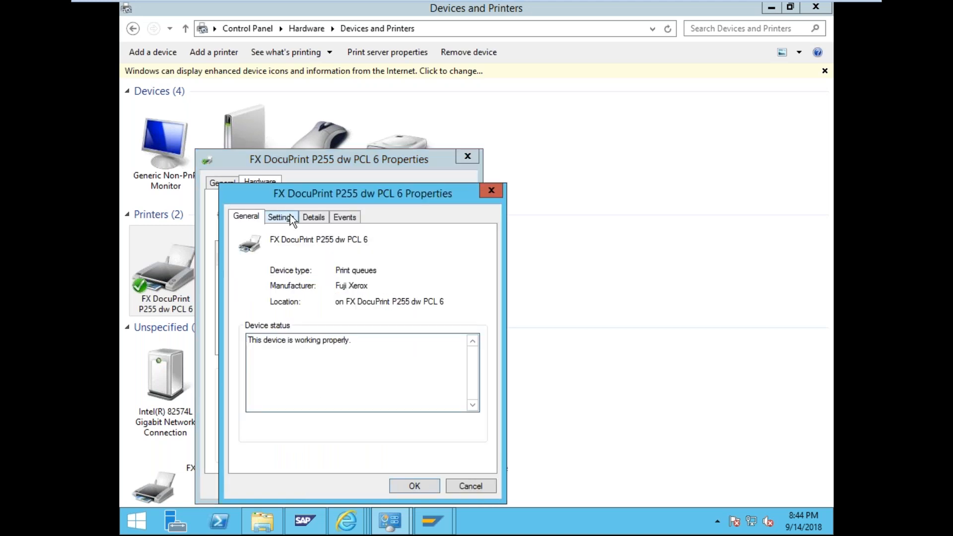
- Browse the FX DocuPrint P255 dw properties tabs, then open and minimize the Devices and Printers folder
{"action": "left_click", "coordinate": [289, 214]}
{"action": "left_click", "coordinate": [308, 215]}
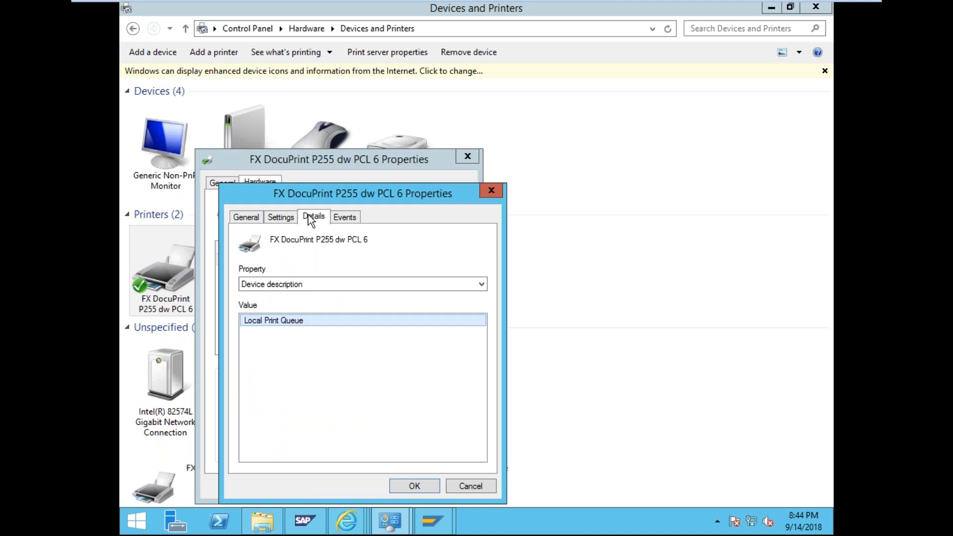
{"action": "left_click", "coordinate": [346, 219]}
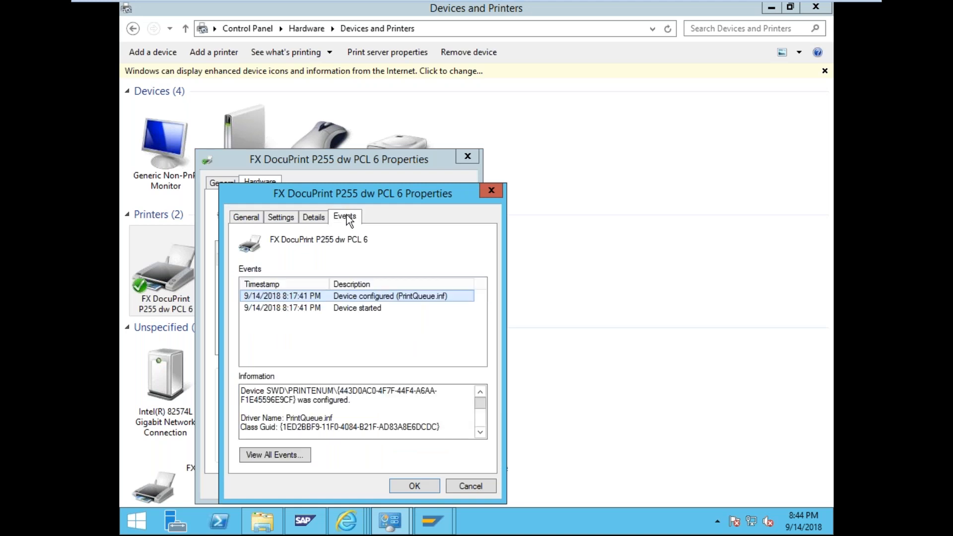
{"action": "left_click", "coordinate": [255, 218]}
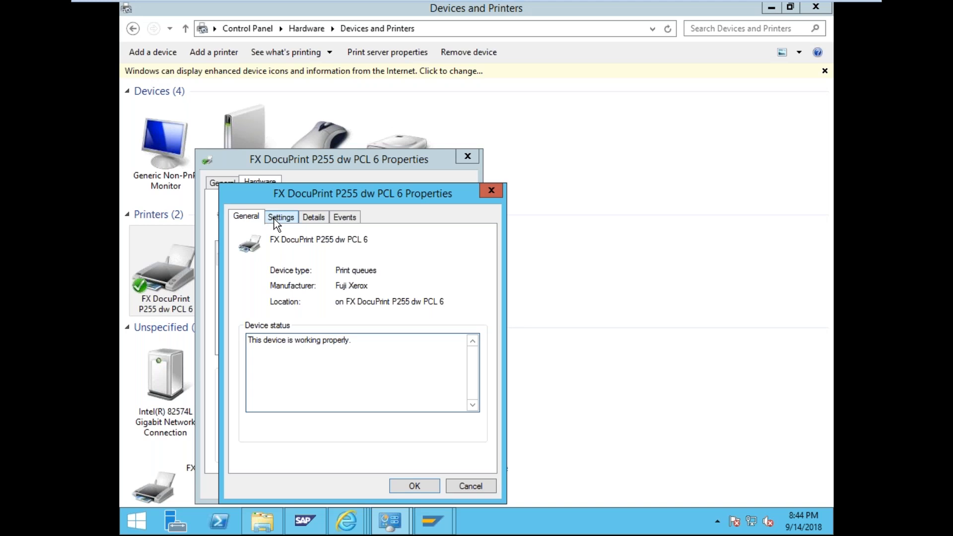
{"action": "left_click", "coordinate": [274, 219]}
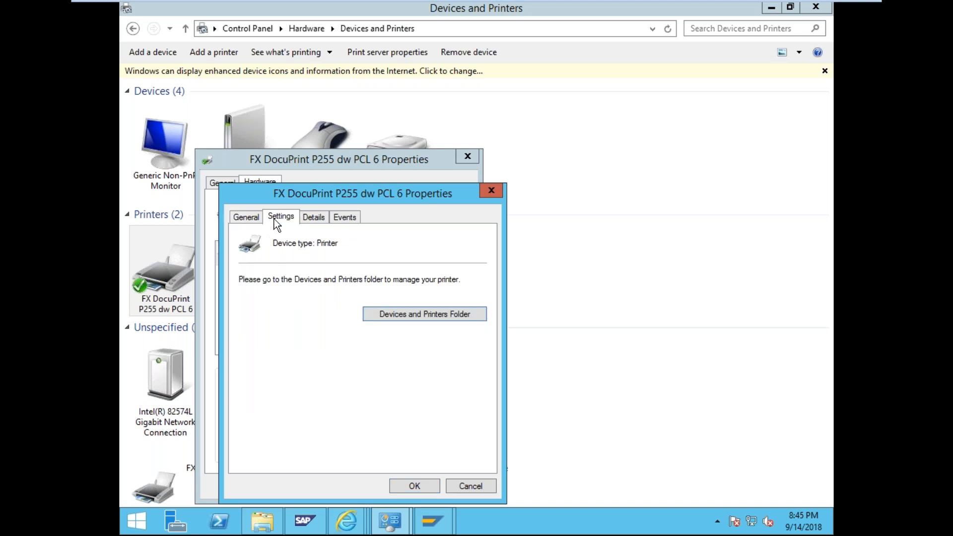
{"action": "left_click", "coordinate": [409, 315]}
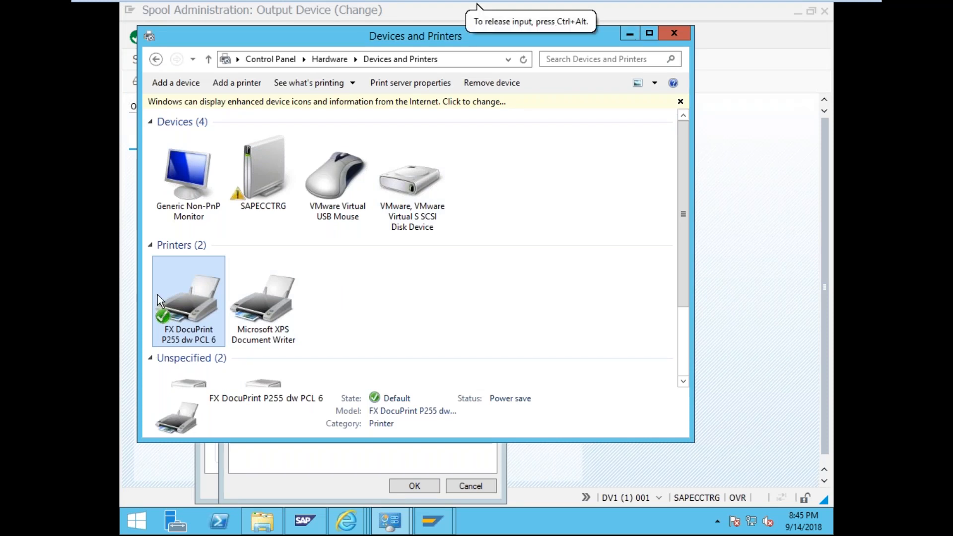
{"action": "left_click", "coordinate": [637, 33]}
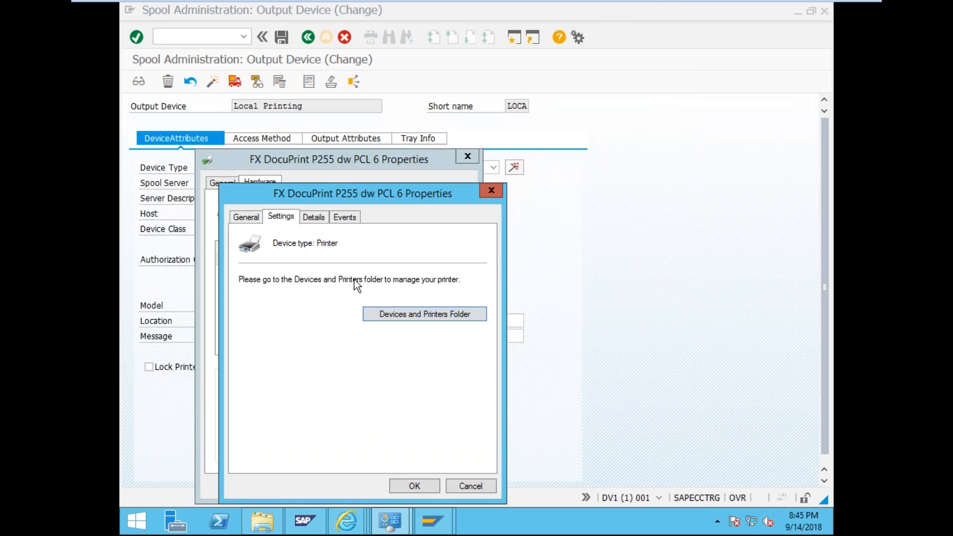
- Recheck the printer's Details (Device description), Events, General and Settings pages
{"action": "left_click", "coordinate": [321, 216]}
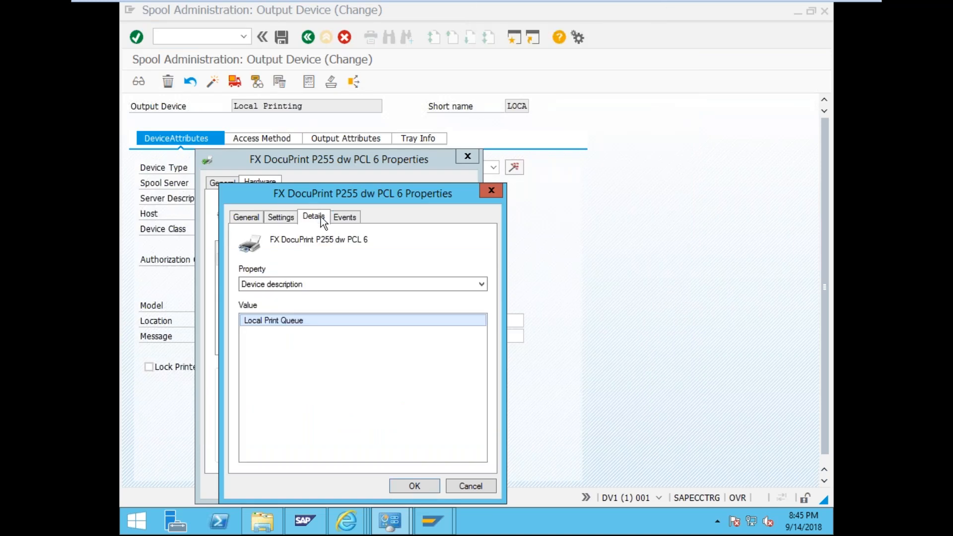
{"action": "left_click", "coordinate": [306, 285]}
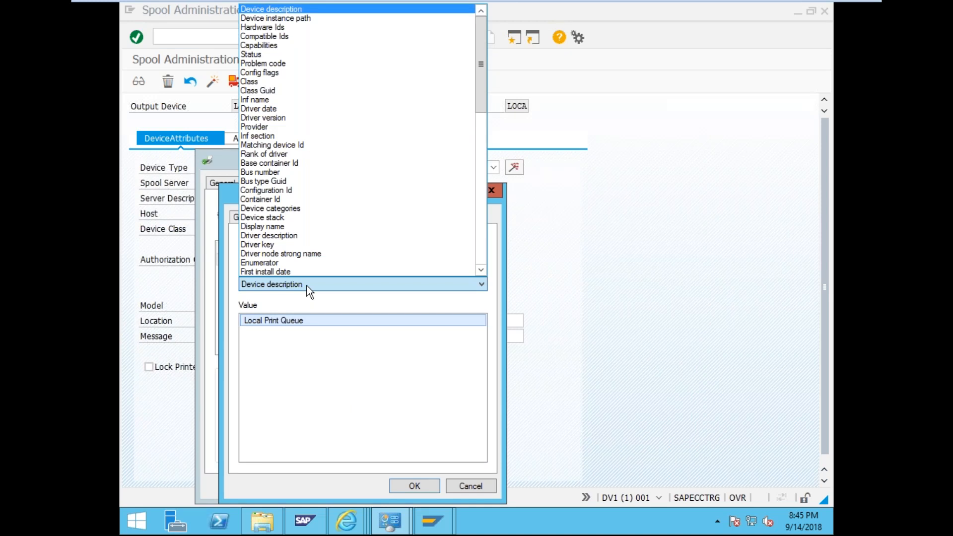
{"action": "left_click", "coordinate": [307, 285]}
{"action": "left_click", "coordinate": [348, 215]}
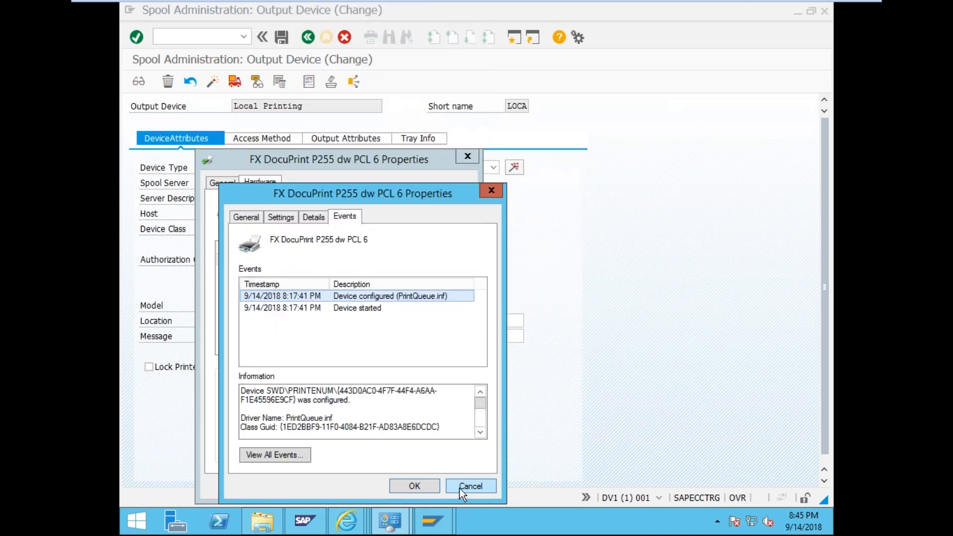
{"action": "left_click", "coordinate": [259, 217]}
{"action": "left_click", "coordinate": [280, 218]}
{"action": "left_click", "coordinate": [312, 218]}
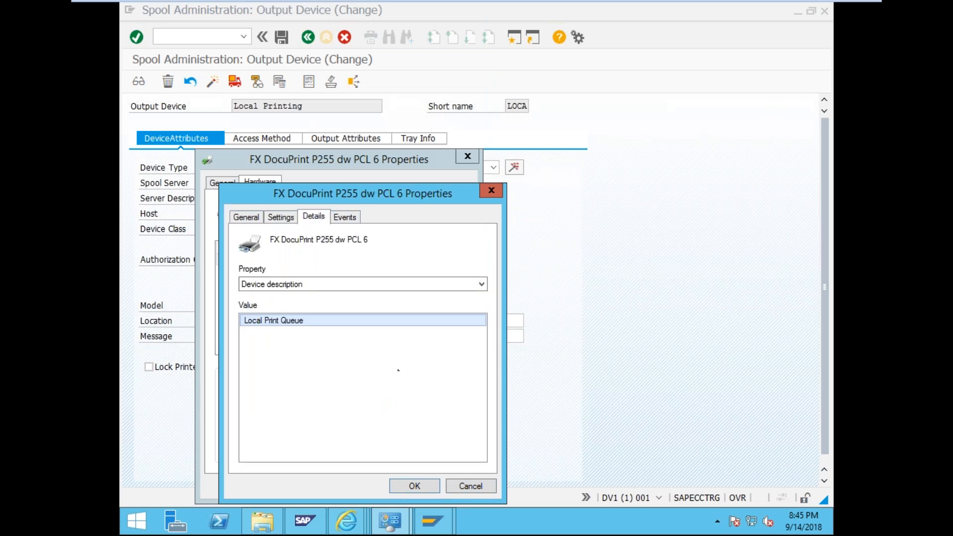
- Cancel both printer Properties dialogs and return to SAP's Local Printing output device
{"action": "left_click", "coordinate": [460, 485]}
{"action": "left_click", "coordinate": [404, 486]}
{"action": "mouse_move", "coordinate": [435, 519]}
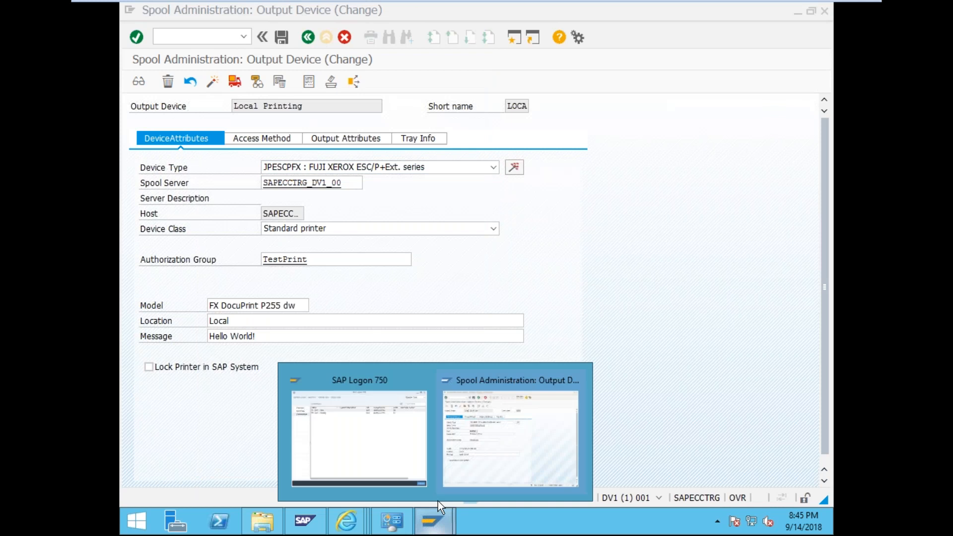
{"action": "left_click", "coordinate": [475, 406]}
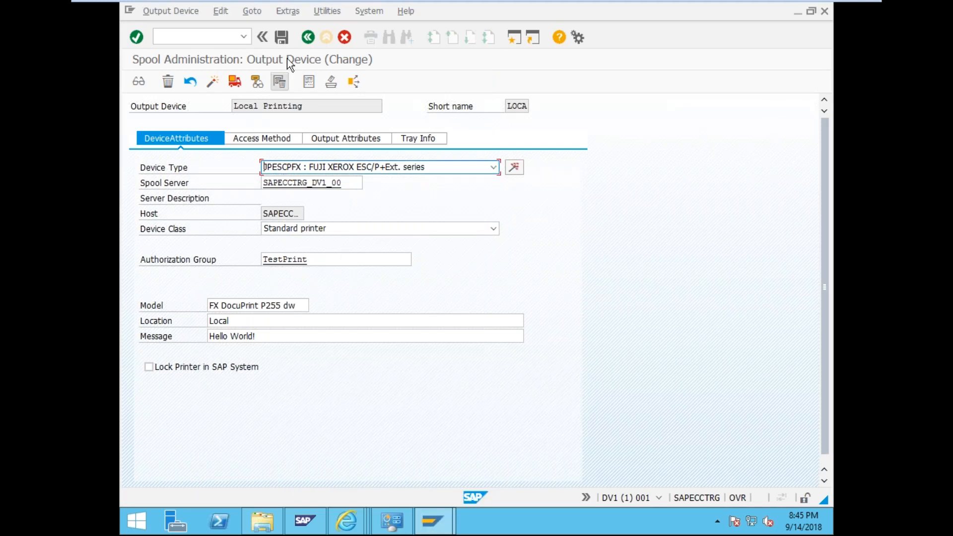
- Save the Local Printing output device and review its Access Method, Output Attributes and Tray Info
{"action": "left_click", "coordinate": [284, 39]}
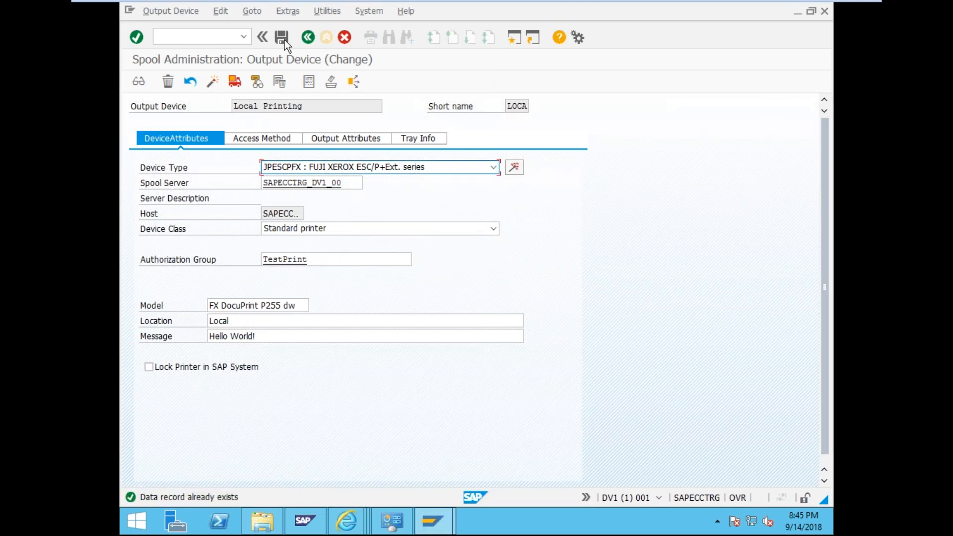
{"action": "left_click", "coordinate": [255, 140]}
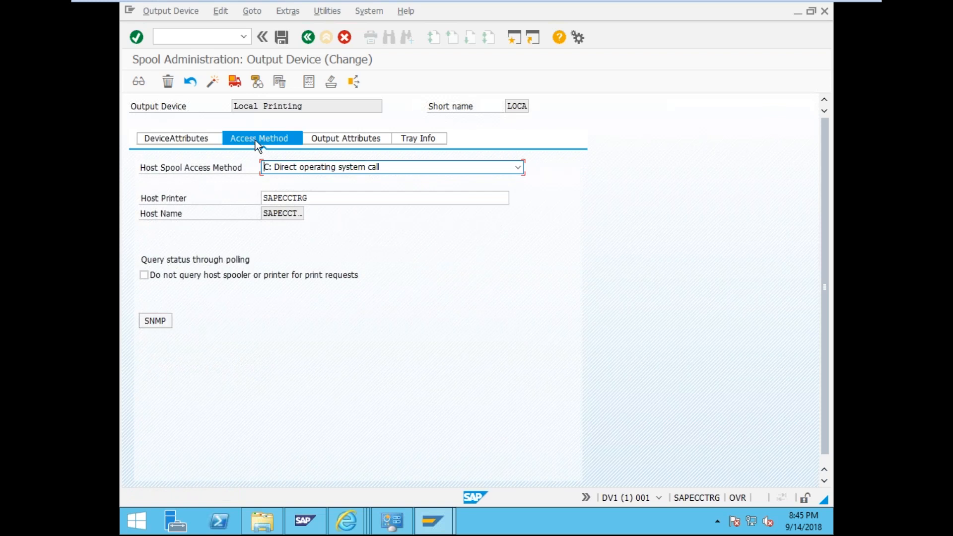
{"action": "left_click", "coordinate": [318, 144]}
{"action": "left_click", "coordinate": [409, 141]}
- Run transaction /nsp01 to reach the spool request selection screen
{"action": "left_click", "coordinate": [208, 40]}
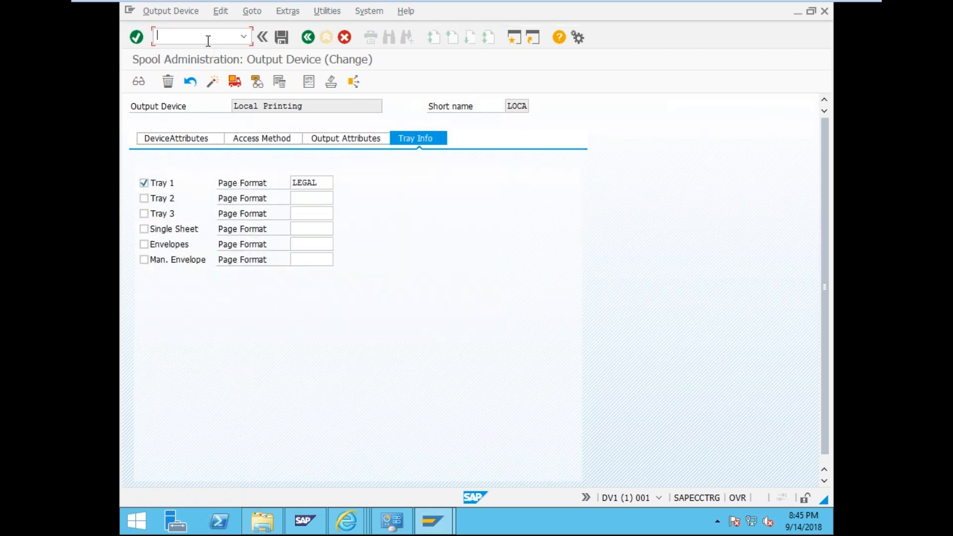
{"action": "type", "text": "/sp01"}
{"action": "key", "text": "BackSpace"}
{"action": "key", "text": "BackSpace"}
{"action": "key", "text": "BackSpace"}
{"action": "key", "text": "BackSpace"}
{"action": "type", "text": "nsp01"}
{"action": "key", "text": "Return"}
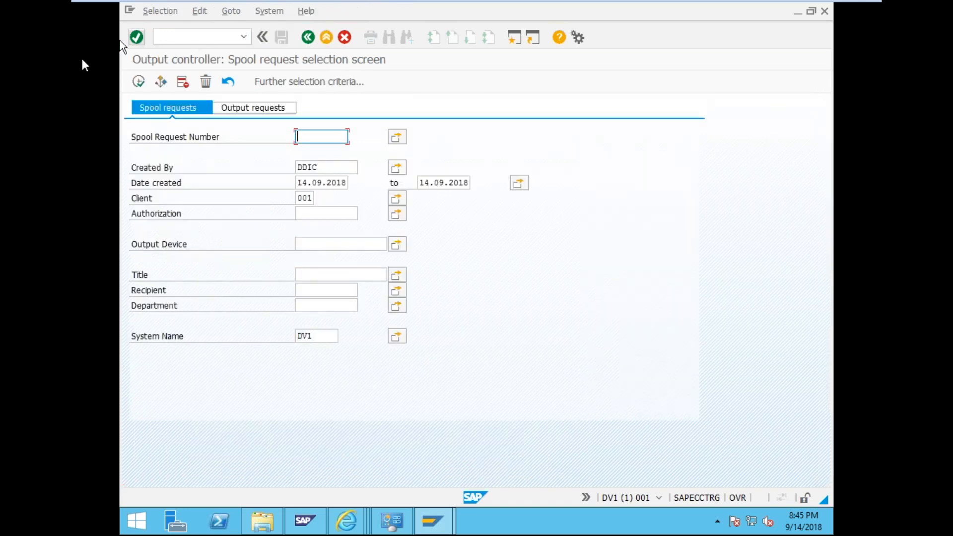
- Print spool request 12210 directly, refresh, and open output request 3's Incorrect status details
{"action": "left_click", "coordinate": [141, 84]}
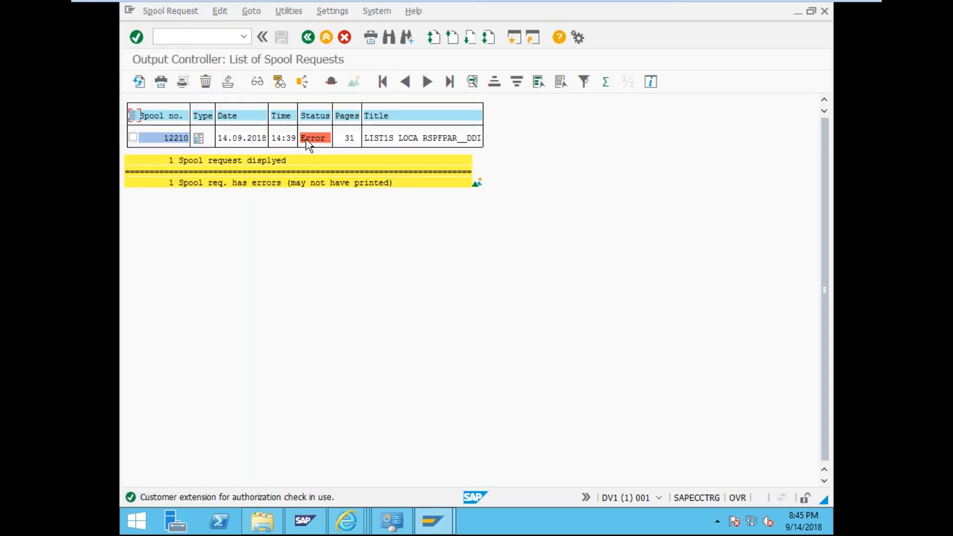
{"action": "left_click", "coordinate": [133, 139]}
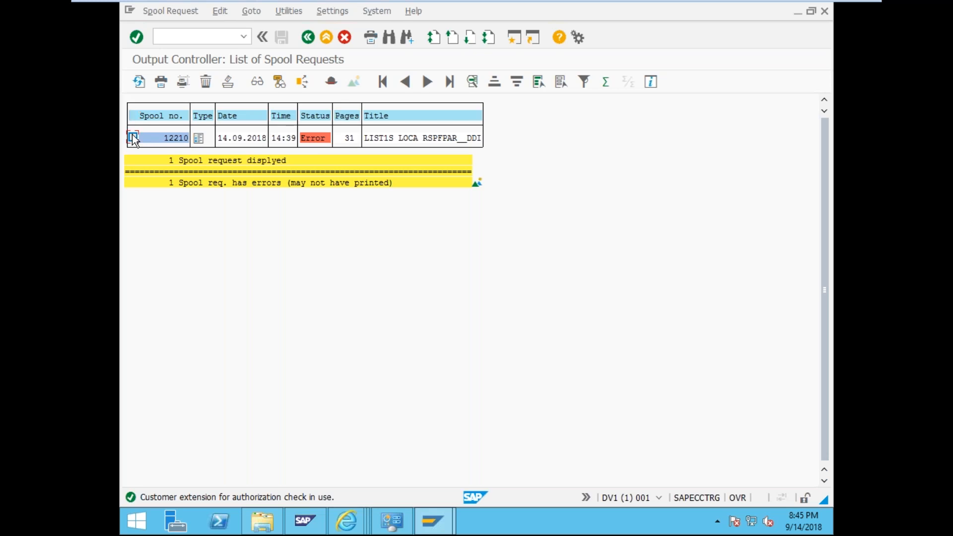
{"action": "left_click", "coordinate": [162, 82]}
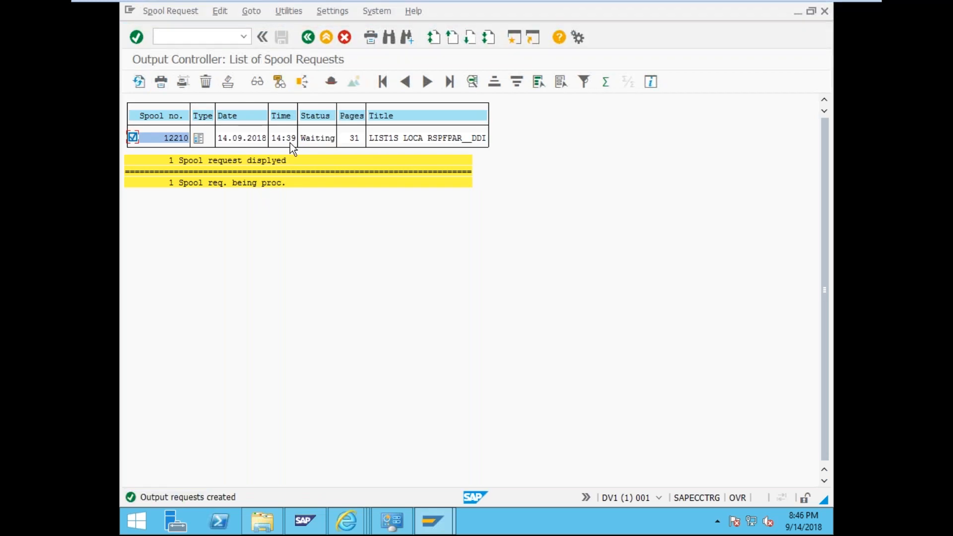
{"action": "left_click", "coordinate": [137, 79]}
{"action": "double_click", "coordinate": [320, 140]}
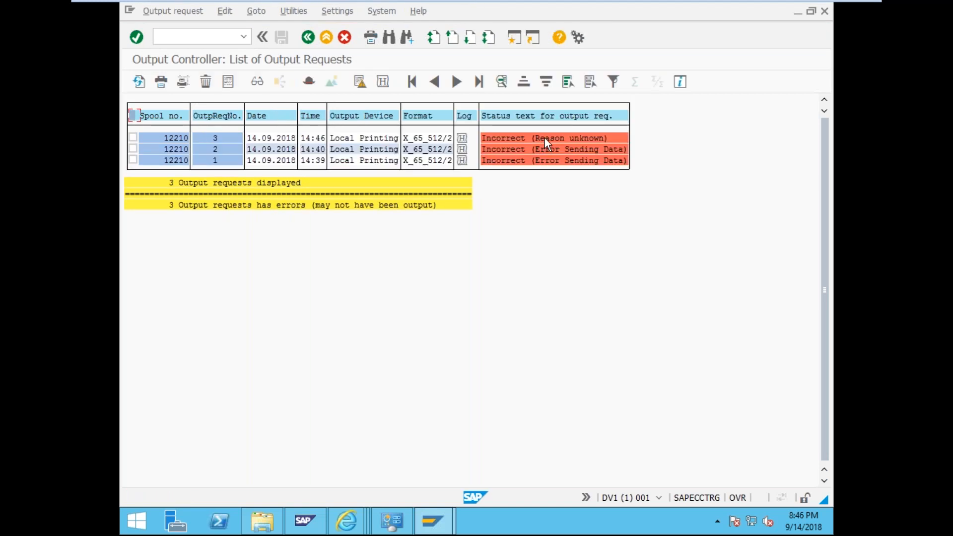
{"action": "double_click", "coordinate": [544, 138]}
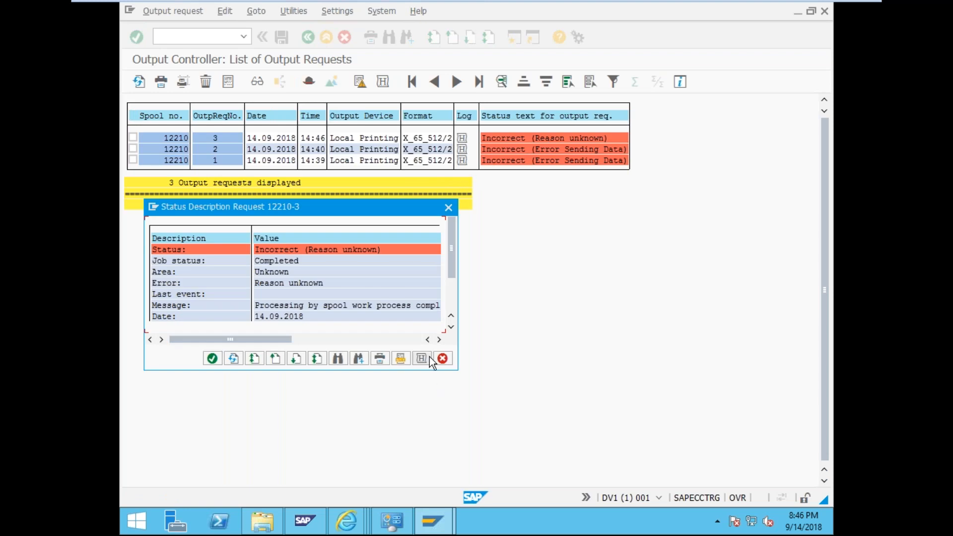
- Read the 12210-3 error log showing illegal form X_65_512/2 for device type JPESCPFX
{"action": "left_click", "coordinate": [422, 359]}
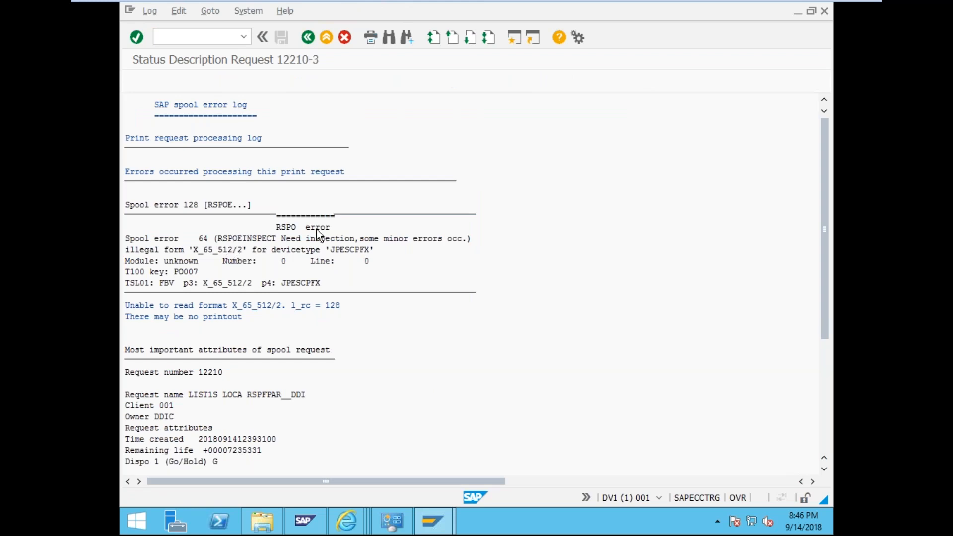
{"action": "left_click", "coordinate": [206, 250]}
{"action": "left_click", "coordinate": [254, 251]}
{"action": "left_click", "coordinate": [337, 250]}
{"action": "scroll", "coordinate": [338, 282], "scroll_direction": "down", "scroll_amount": 3}
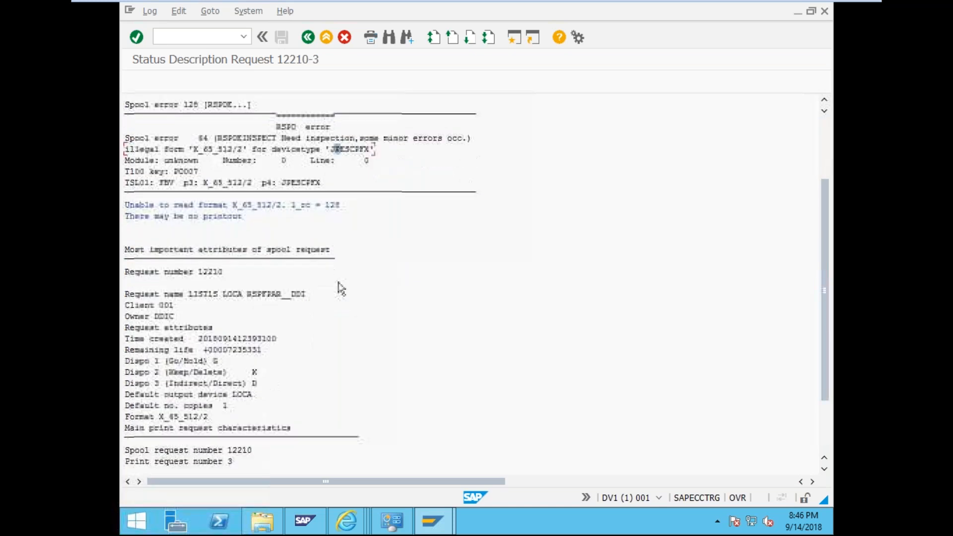
{"action": "scroll", "coordinate": [338, 282], "scroll_direction": "down", "scroll_amount": 3}
{"action": "scroll", "coordinate": [338, 282], "scroll_direction": "up", "scroll_amount": 1}
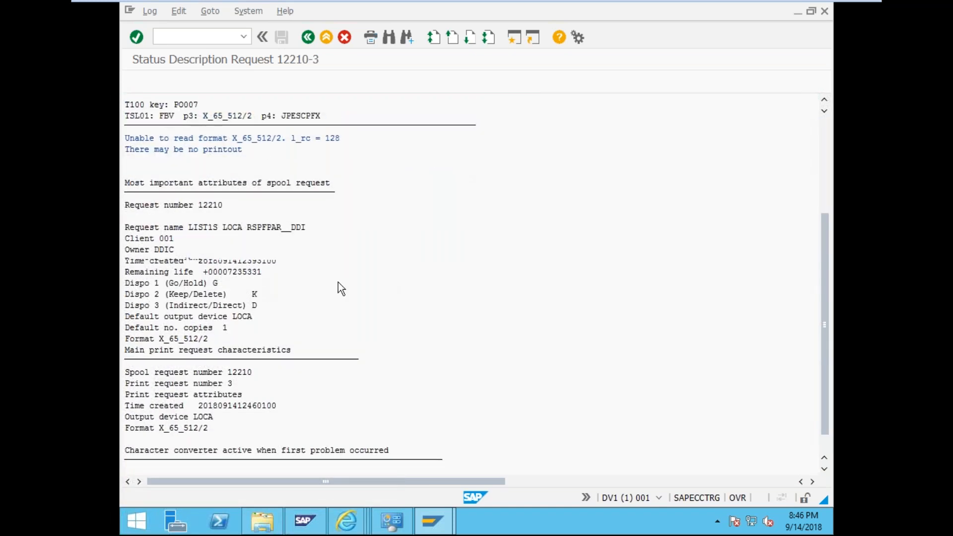
{"action": "scroll", "coordinate": [338, 282], "scroll_direction": "up", "scroll_amount": 5}
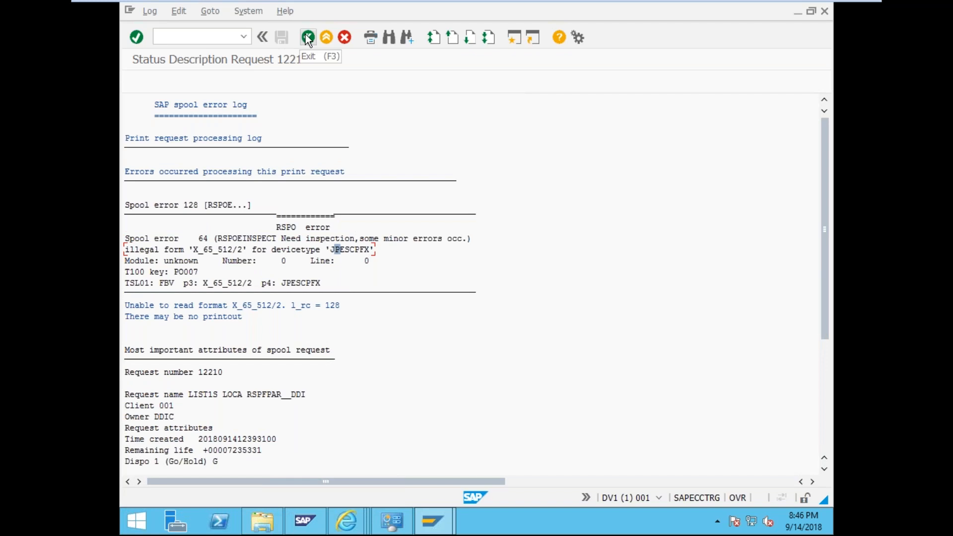
{"action": "left_click", "coordinate": [206, 37]}
- Dismiss the 'function not possible' error and open spool administration with /nspa
{"action": "type", "text": "/spad"}
{"action": "key", "text": "Return"}
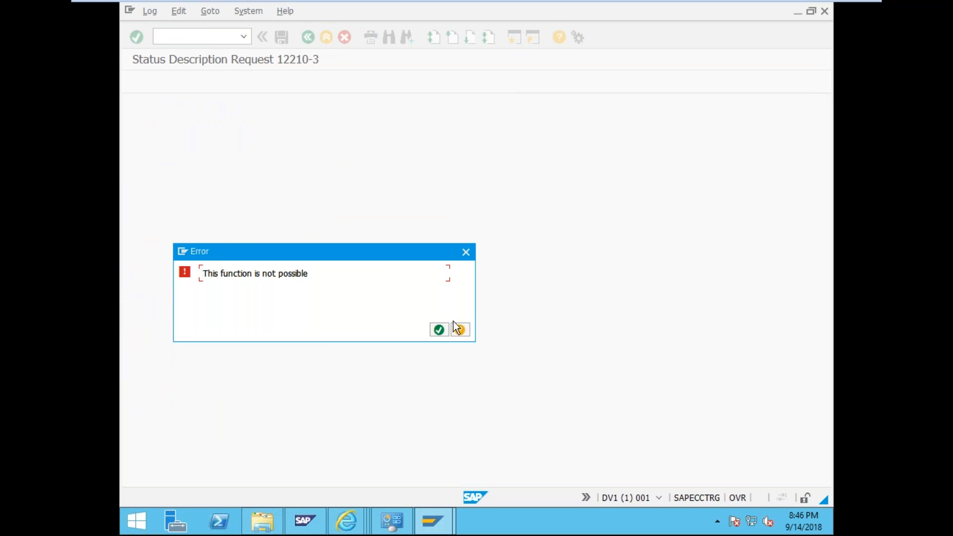
{"action": "left_click", "coordinate": [441, 330]}
{"action": "type", "text": "/nspad"}
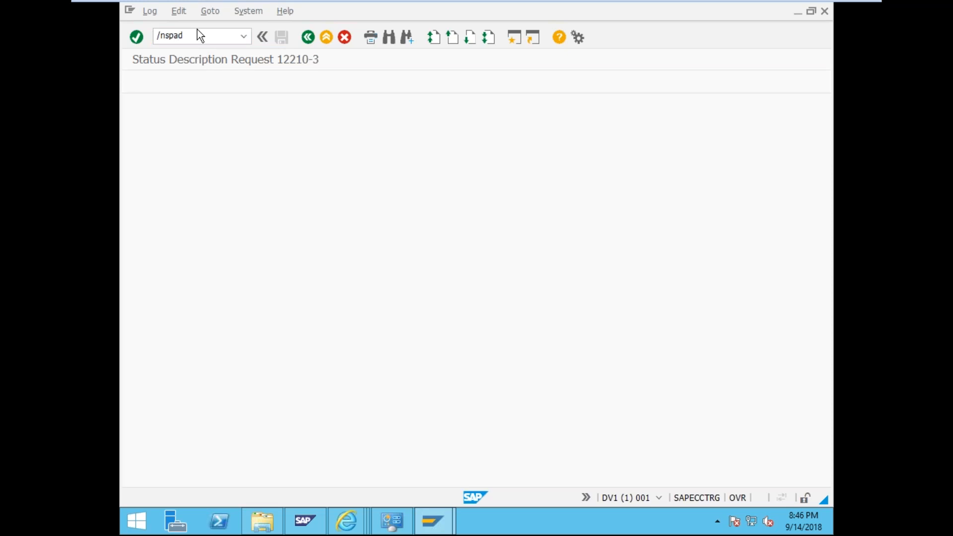
{"action": "key", "text": "Return"}
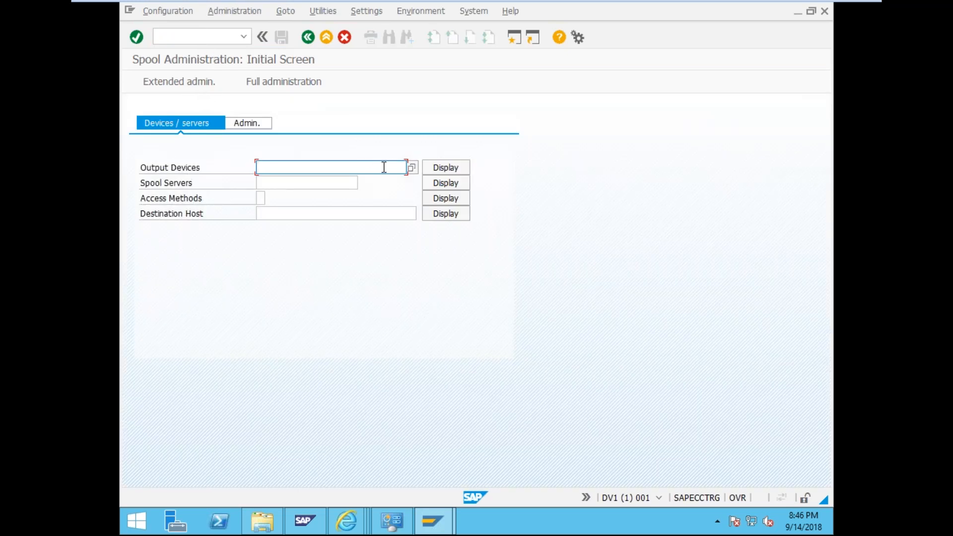
- Open Local Printing from the output device list in edit mode, showing Tray 1's page formats
{"action": "left_click", "coordinate": [449, 168]}
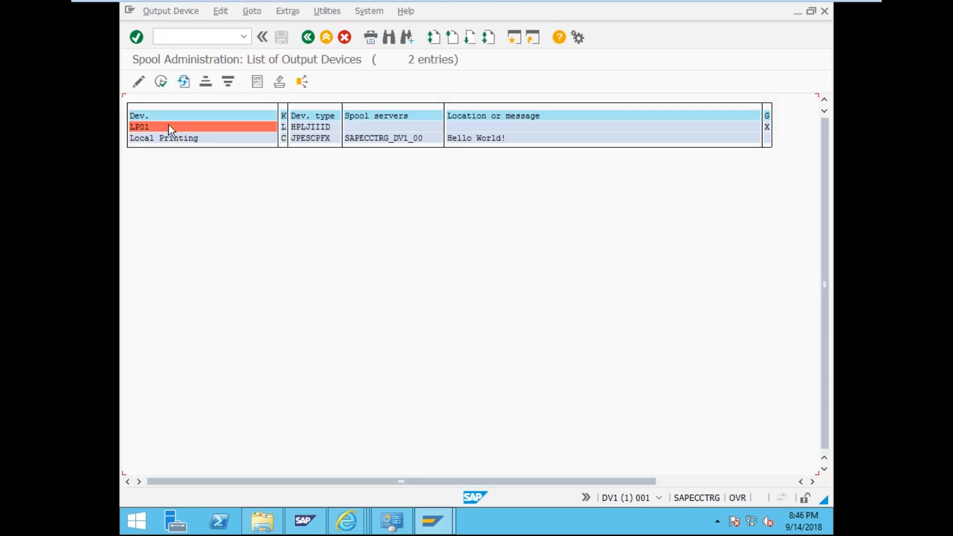
{"action": "double_click", "coordinate": [164, 139]}
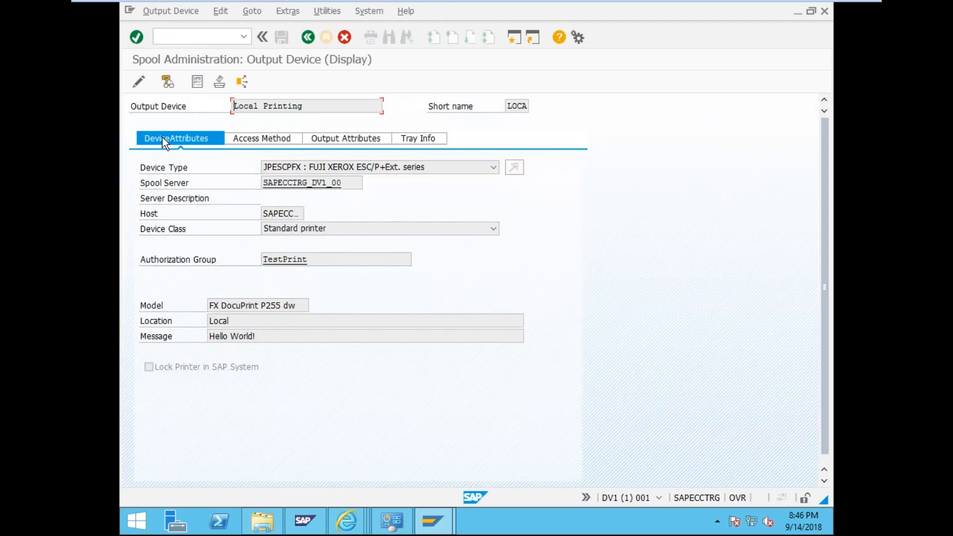
{"action": "left_click", "coordinate": [258, 138]}
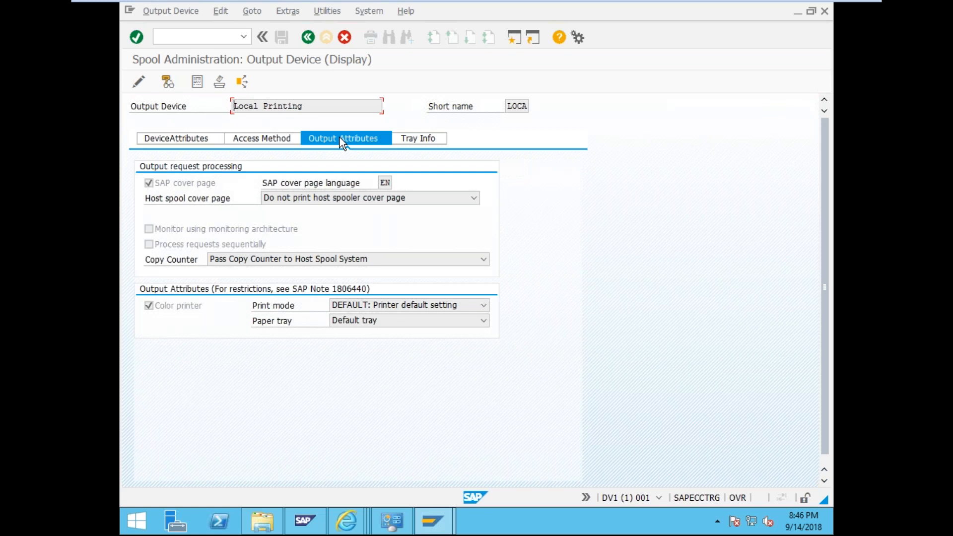
{"action": "left_click", "coordinate": [426, 140]}
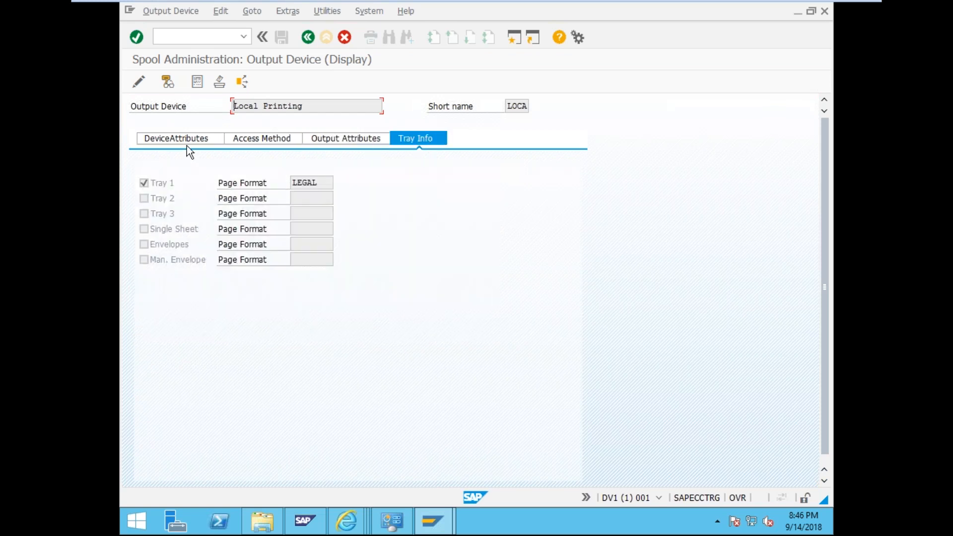
{"action": "left_click", "coordinate": [142, 79]}
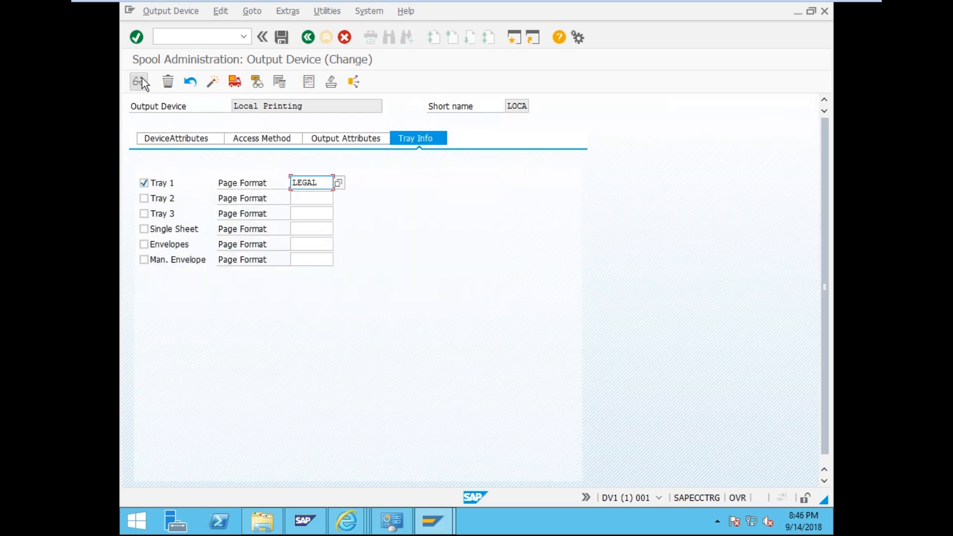
{"action": "left_click", "coordinate": [338, 185]}
- Untick Tray 1, clear its LEGAL page format, and save Local Printing
{"action": "left_click", "coordinate": [279, 230]}
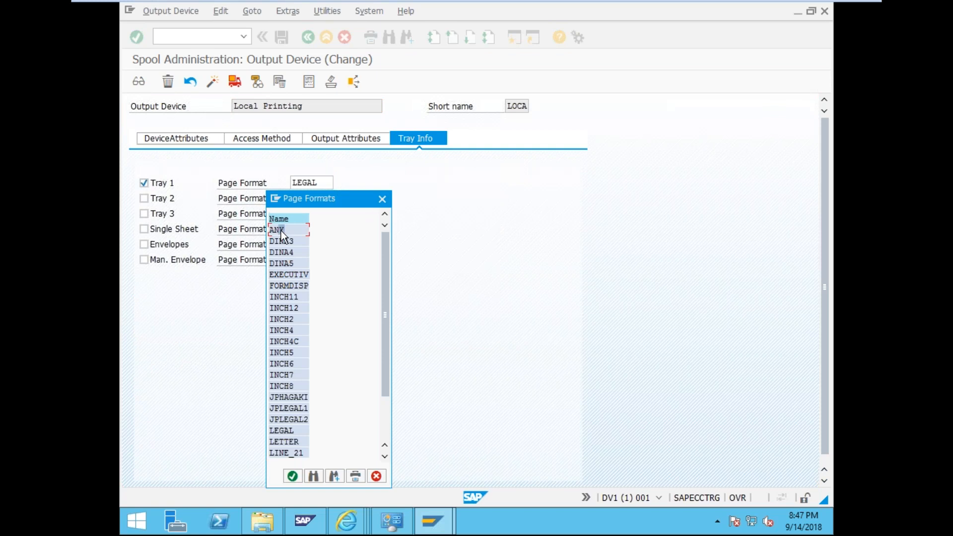
{"action": "left_click", "coordinate": [144, 183]}
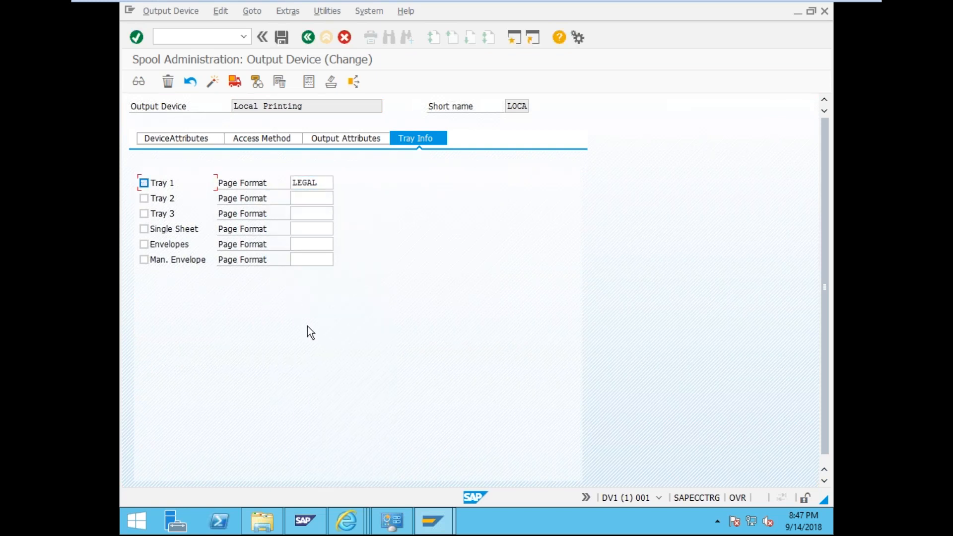
{"action": "left_click", "coordinate": [281, 44]}
{"action": "key", "text": "Delete"}
{"action": "left_click", "coordinate": [282, 37]}
- Run /nsp01 and open a second SAP GUI session window
{"action": "left_click", "coordinate": [185, 36]}
{"action": "type", "text": "/"}
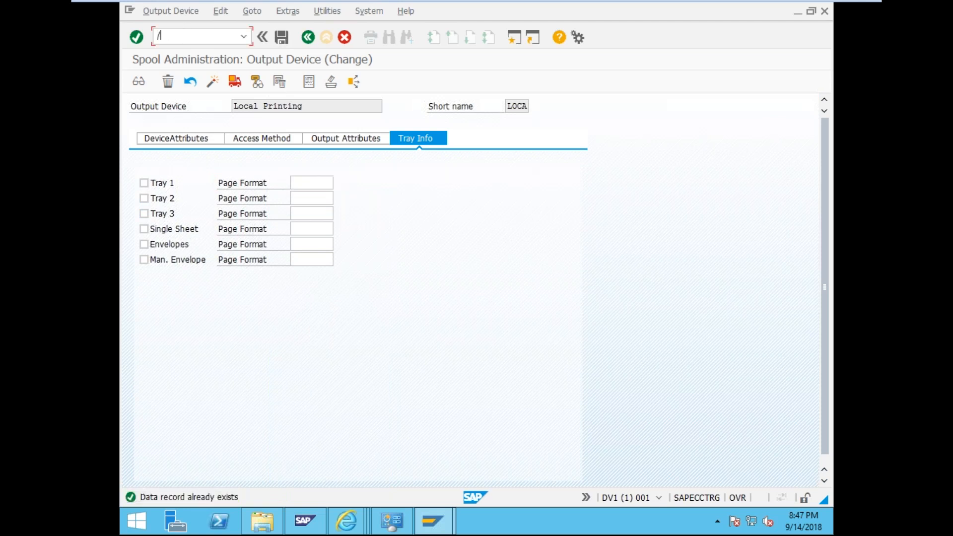
{"action": "type", "text": "nsp01"}
{"action": "key", "text": "Return"}
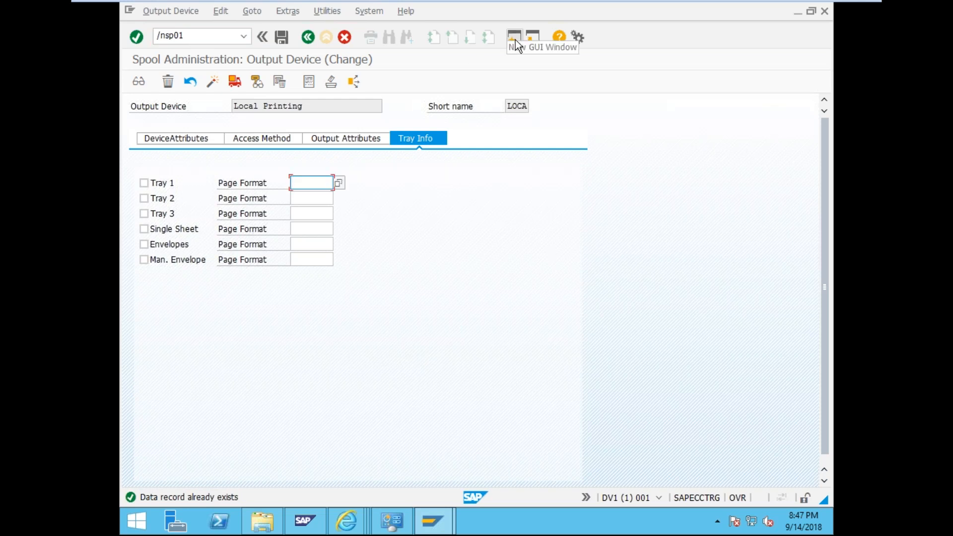
{"action": "left_click", "coordinate": [515, 40]}
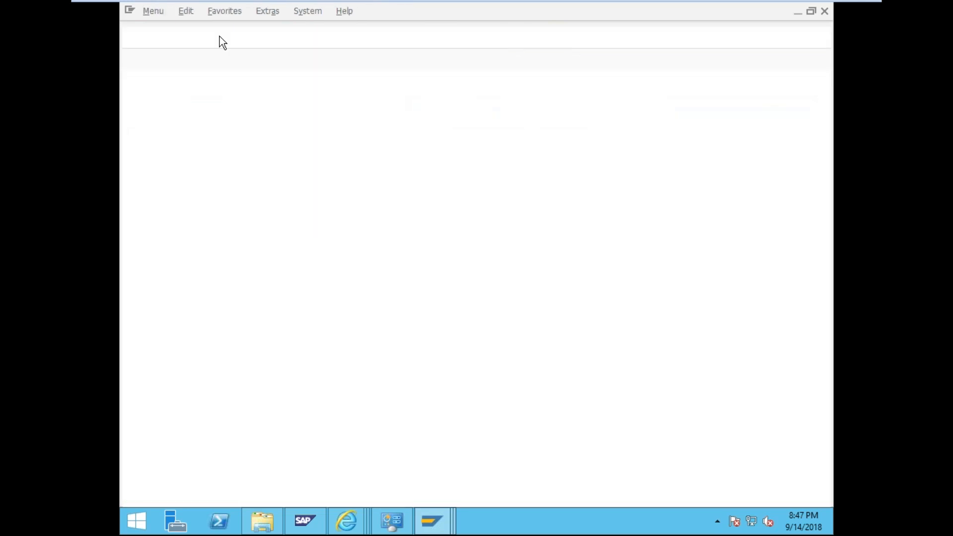
- Open the spool request selection screen with /nsp01
{"action": "type", "text": "./nsp01"}
{"action": "key", "text": "BackSpace"}
{"action": "key", "text": "BackSpace"}
{"action": "key", "text": "BackSpace"}
{"action": "key", "text": "BackSpace"}
{"action": "key", "text": "BackSpace"}
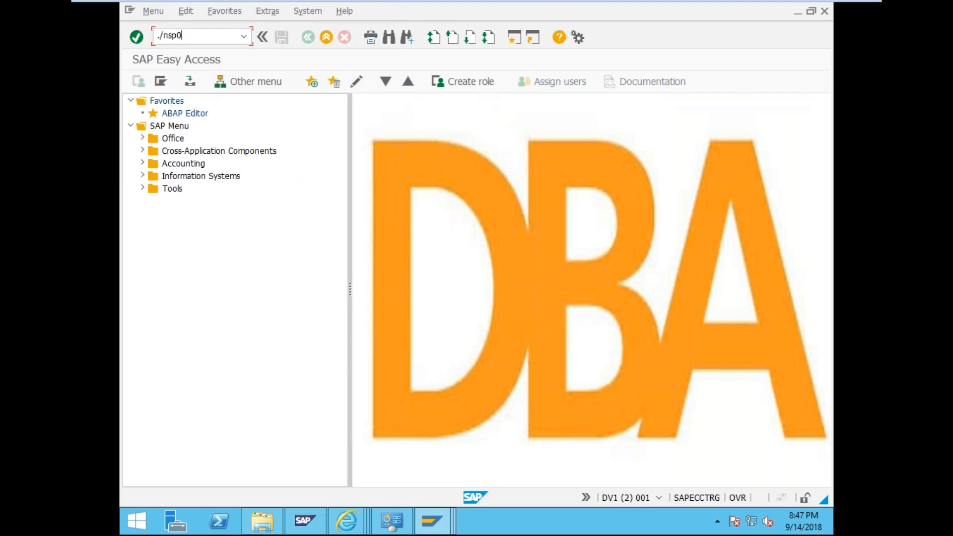
{"action": "key", "text": "BackSpace"}
{"action": "key", "text": "BackSpace"}
{"action": "type", "text": "/nsp01"}
{"action": "key", "text": "Return"}
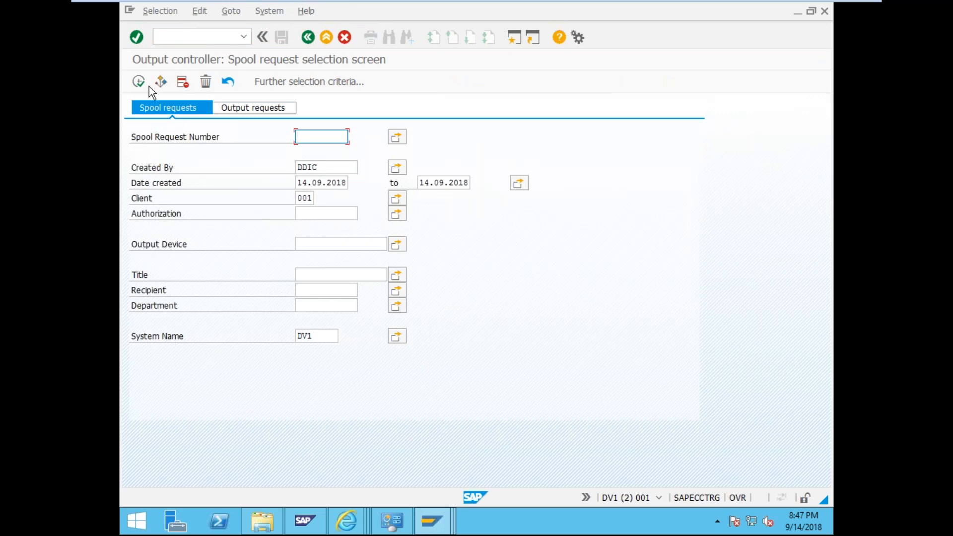
- Print spool 12210 directly again, refresh, and open output request 4's status details
{"action": "left_click", "coordinate": [134, 79]}
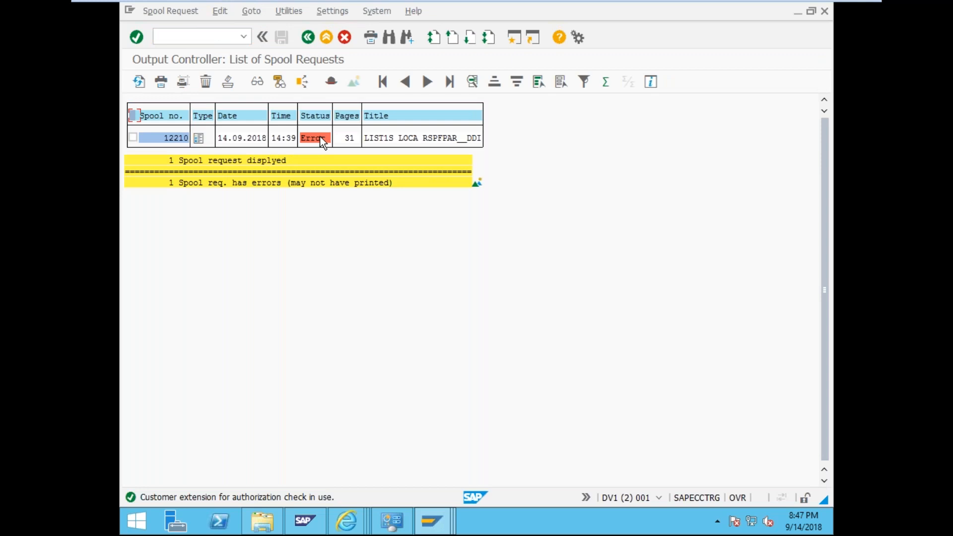
{"action": "left_click", "coordinate": [161, 82]}
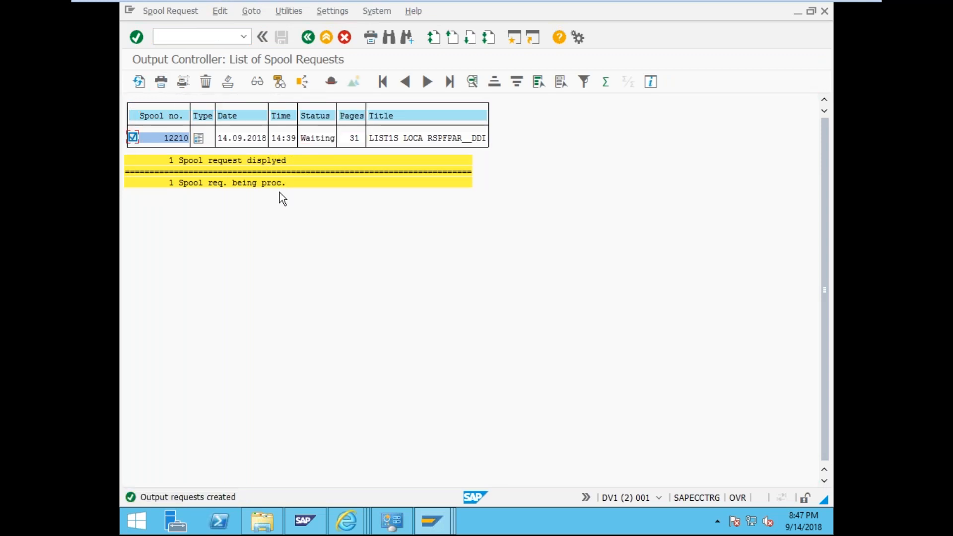
{"action": "left_click", "coordinate": [138, 81]}
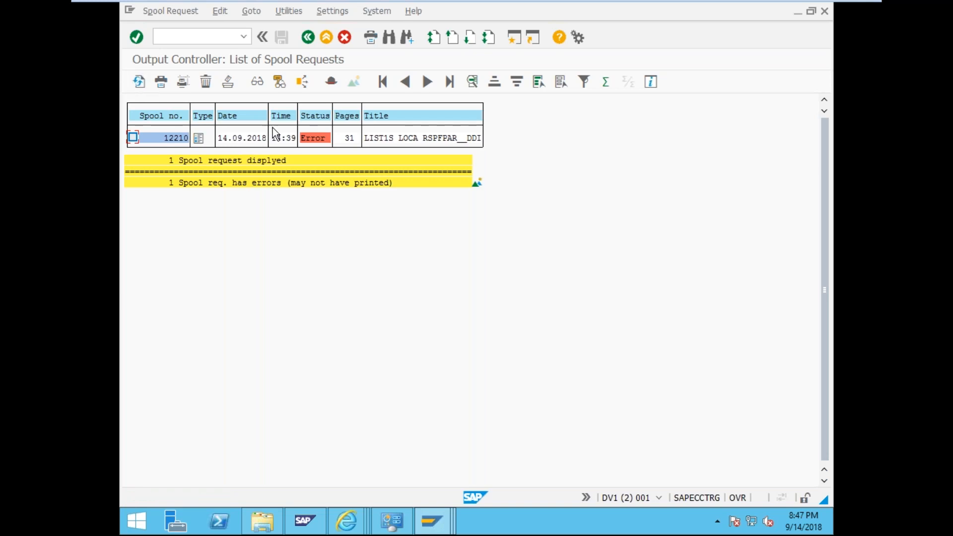
{"action": "left_click", "coordinate": [313, 139]}
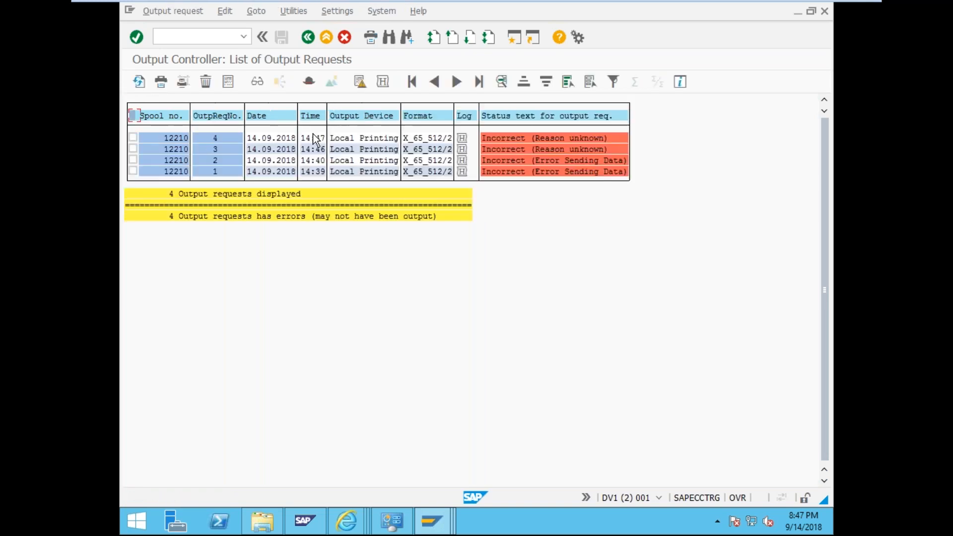
{"action": "left_click", "coordinate": [523, 138]}
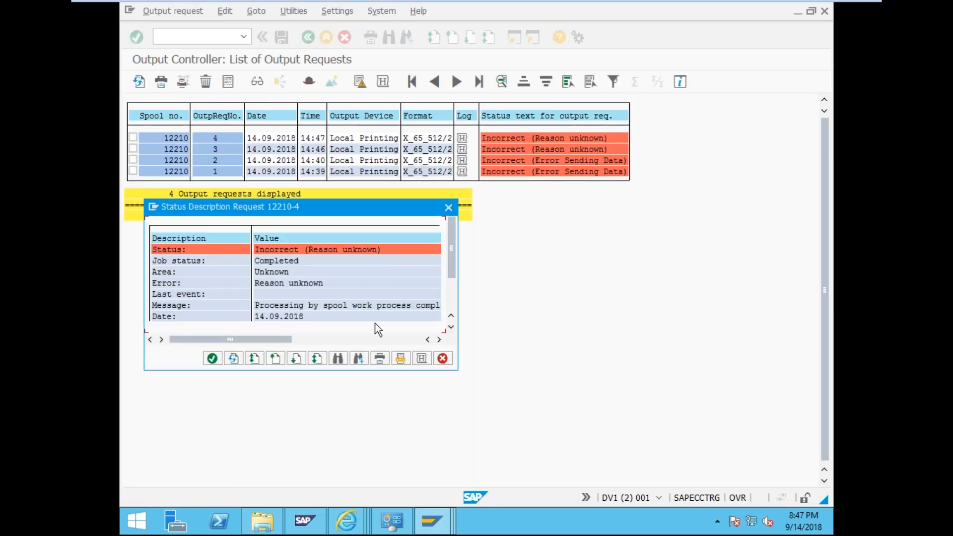
- Open the 12210-4 spool error log and scroll through its unreadable format X_65_512/2 message
{"action": "left_click", "coordinate": [421, 358]}
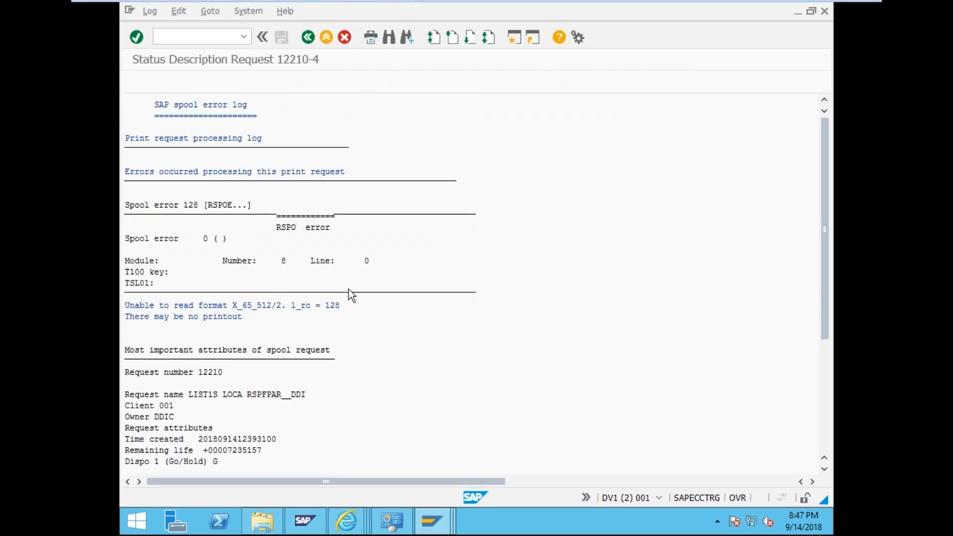
{"action": "left_click", "coordinate": [333, 227]}
{"action": "left_click", "coordinate": [277, 227]}
{"action": "left_click", "coordinate": [142, 316]}
{"action": "left_click", "coordinate": [209, 308]}
{"action": "scroll", "coordinate": [333, 310], "scroll_direction": "down", "scroll_amount": 6}
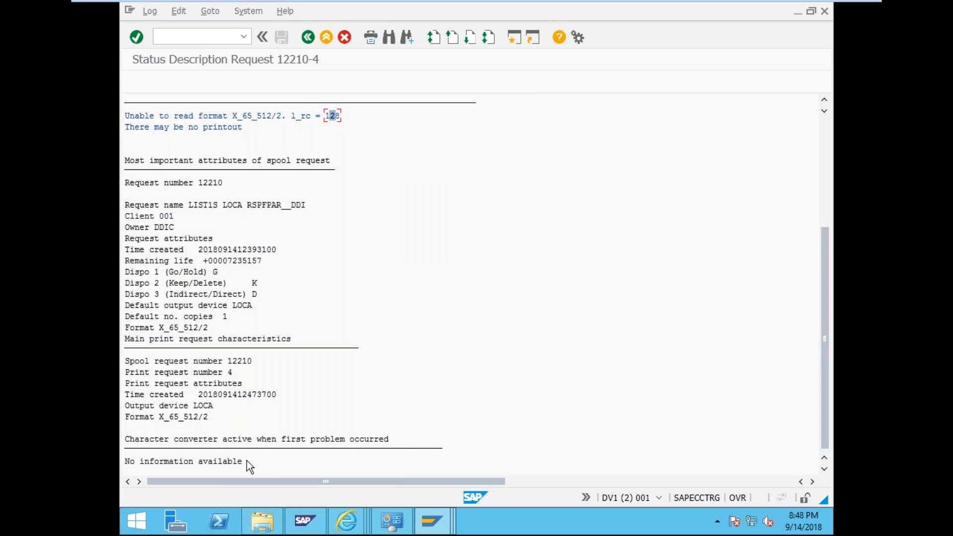
{"action": "scroll", "coordinate": [246, 461], "scroll_direction": "up", "scroll_amount": 1}
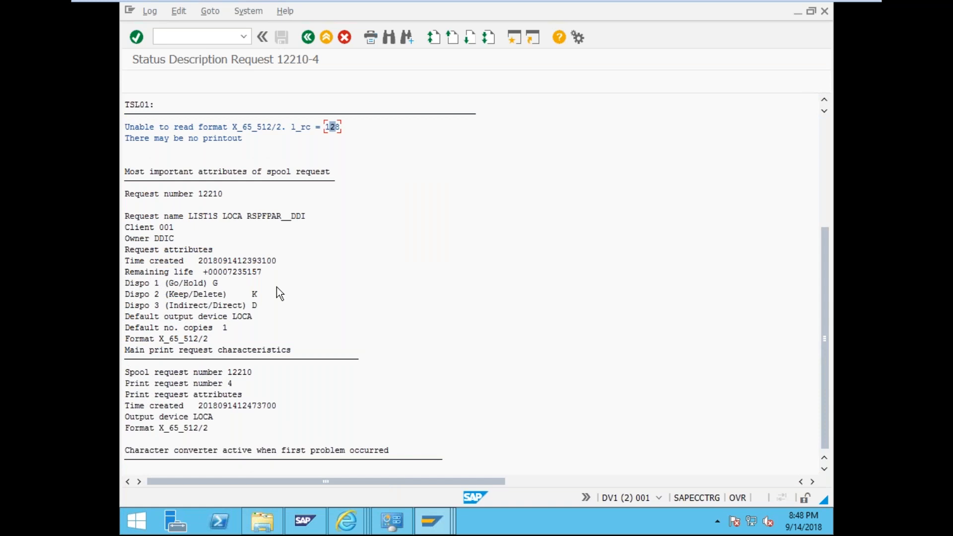
{"action": "scroll", "coordinate": [277, 287], "scroll_direction": "up", "scroll_amount": 5}
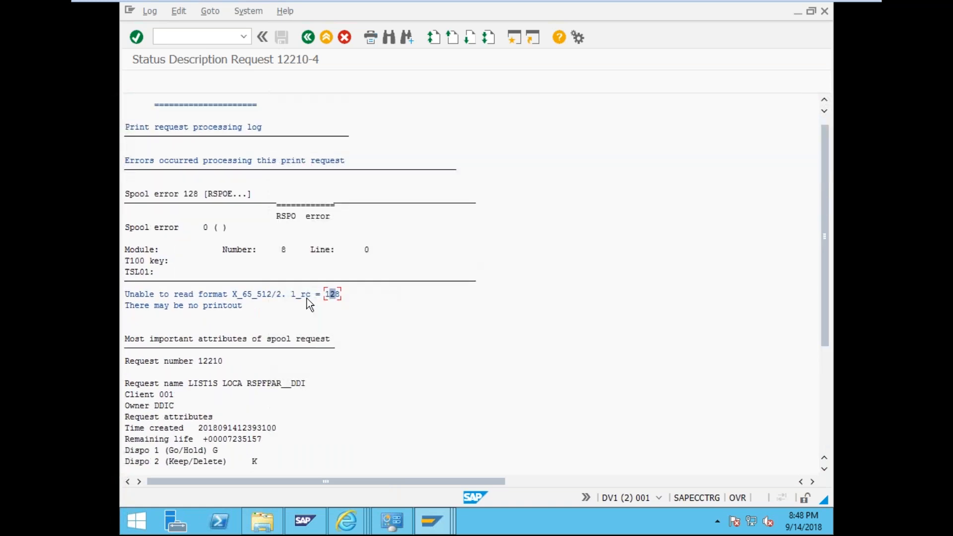
{"action": "scroll", "coordinate": [296, 267], "scroll_direction": "up", "scroll_amount": 1}
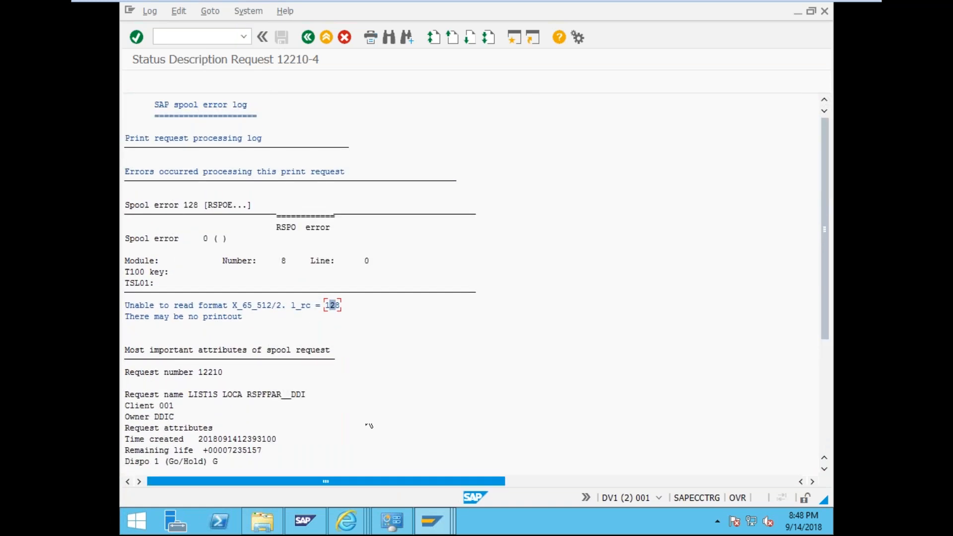
- Start a DV1 - Test logon from SAP Logon and set client 000
{"action": "mouse_move", "coordinate": [436, 516]}
{"action": "left_click", "coordinate": [323, 463]}
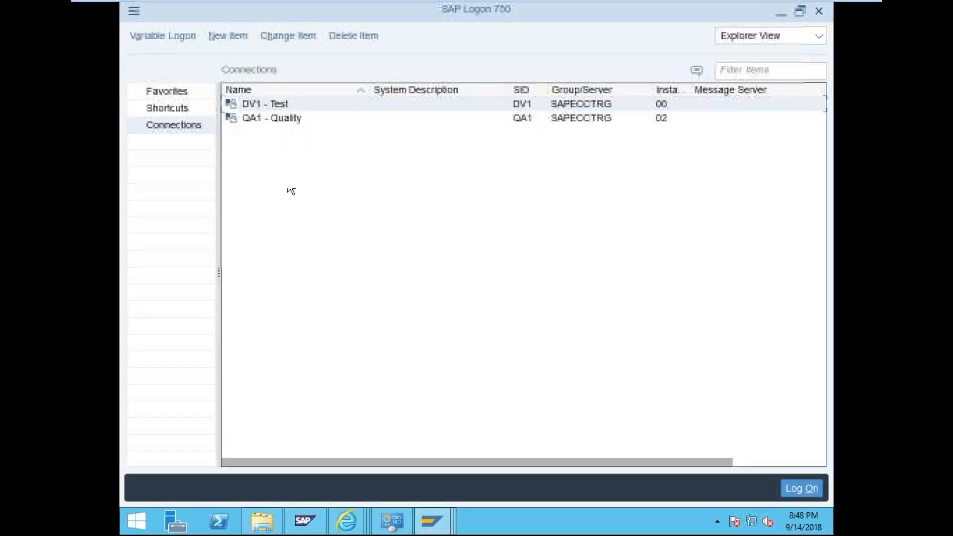
{"action": "double_click", "coordinate": [267, 108]}
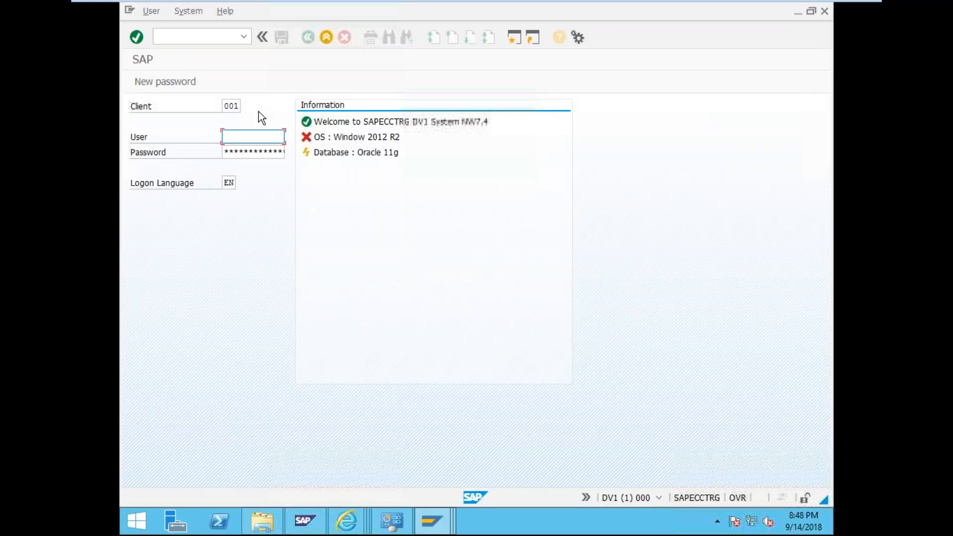
{"action": "left_click", "coordinate": [240, 110]}
{"action": "key", "text": "BackSpace"}
{"action": "type", "text": "0"}
- Enter the user name and password, log on, and open the spool request selection via /nsp01
{"action": "key", "text": "Tab"}
{"action": "type", "text": "dv1user"}
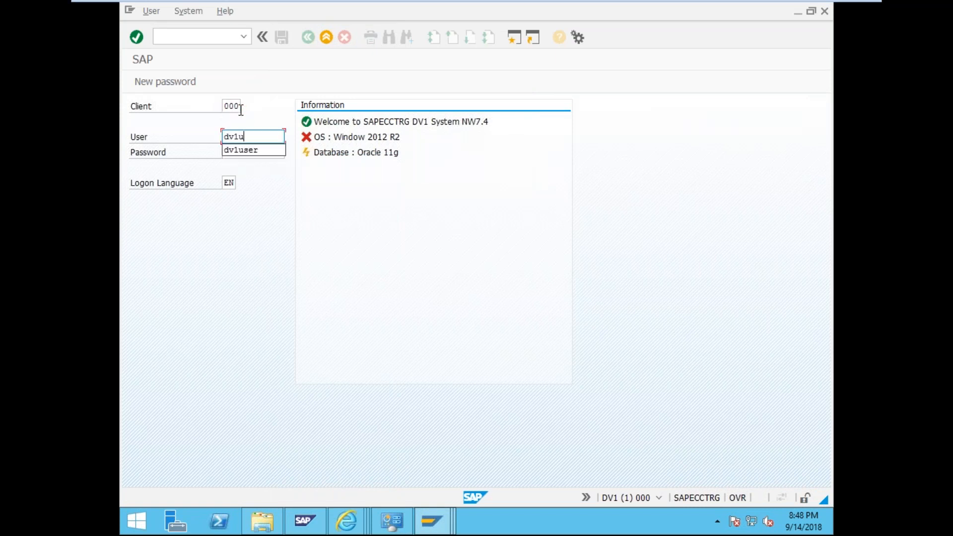
{"action": "key", "text": "Tab"}
{"action": "type", "text": "*********"}
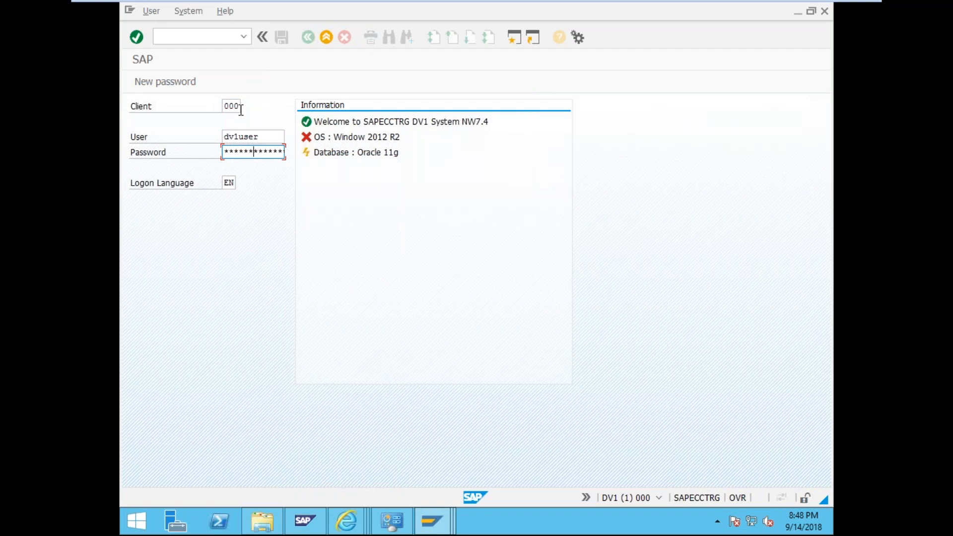
{"action": "key", "text": "Return"}
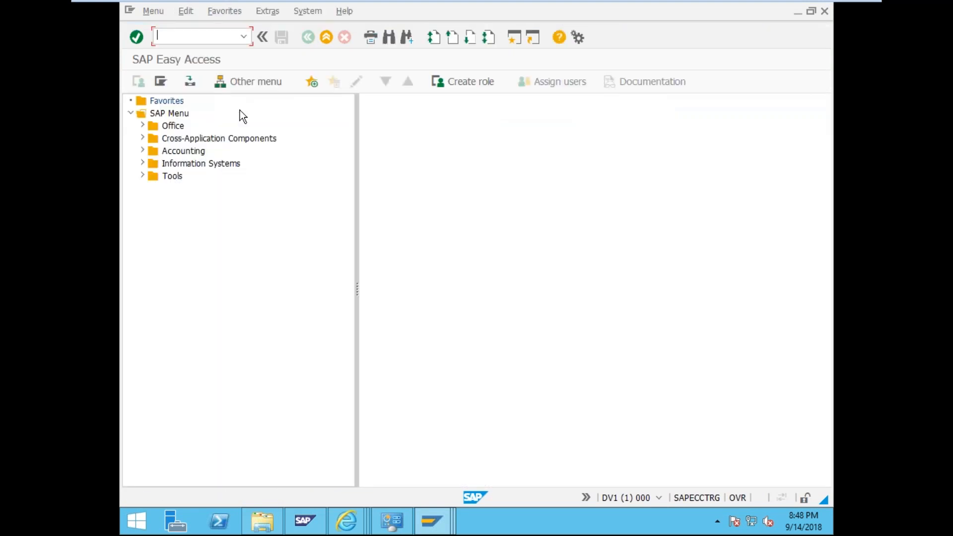
{"action": "type", "text": "/nsp01"}
{"action": "key", "text": "Return"}
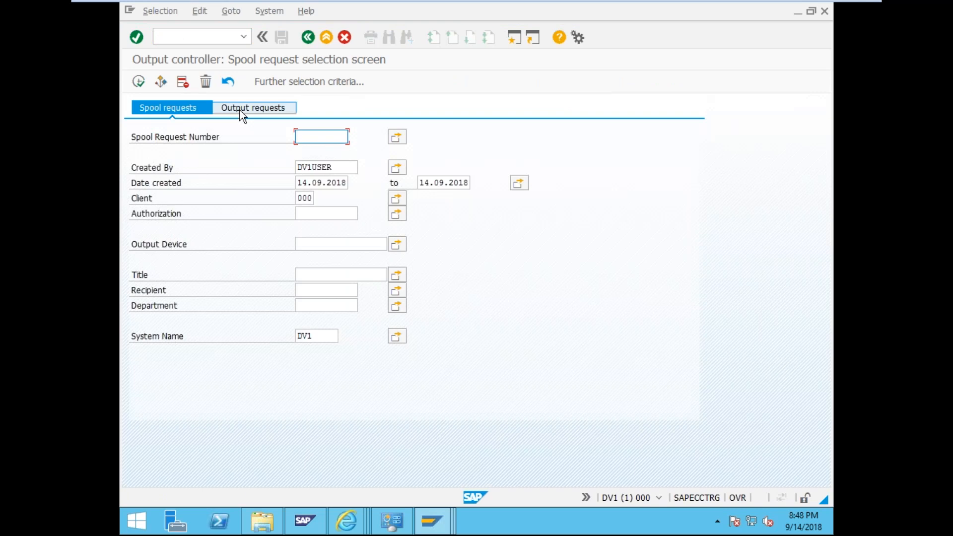
{"action": "left_click", "coordinate": [139, 81]}
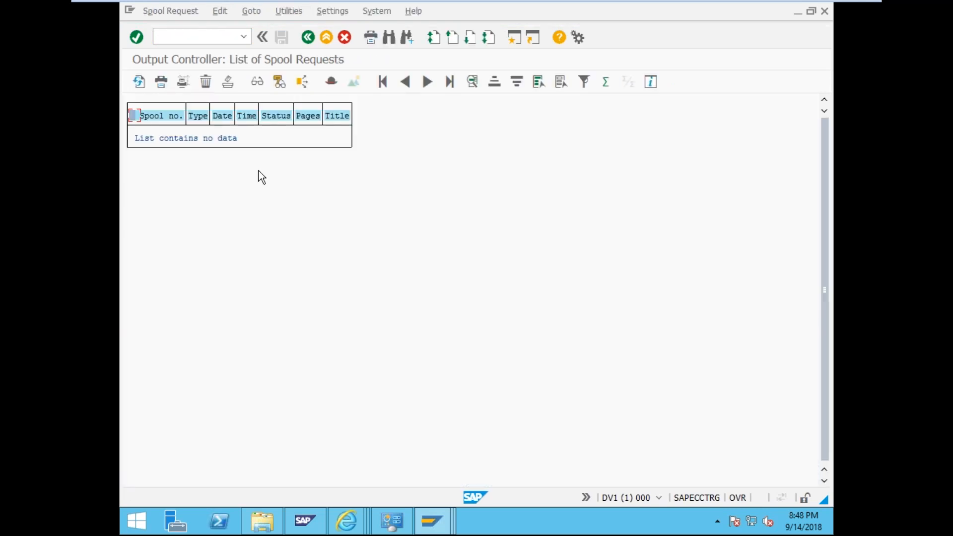
{"action": "left_click", "coordinate": [211, 39]}
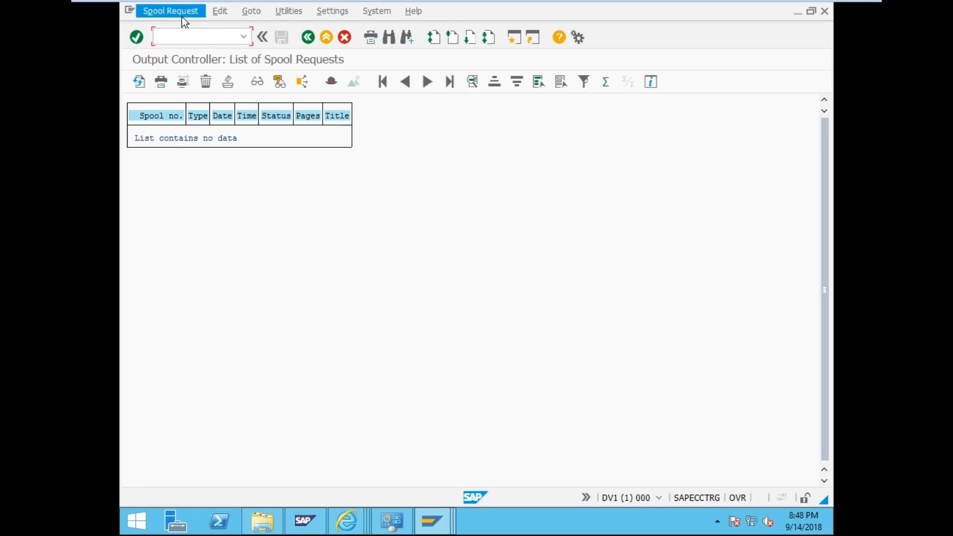
{"action": "left_click", "coordinate": [161, 81]}
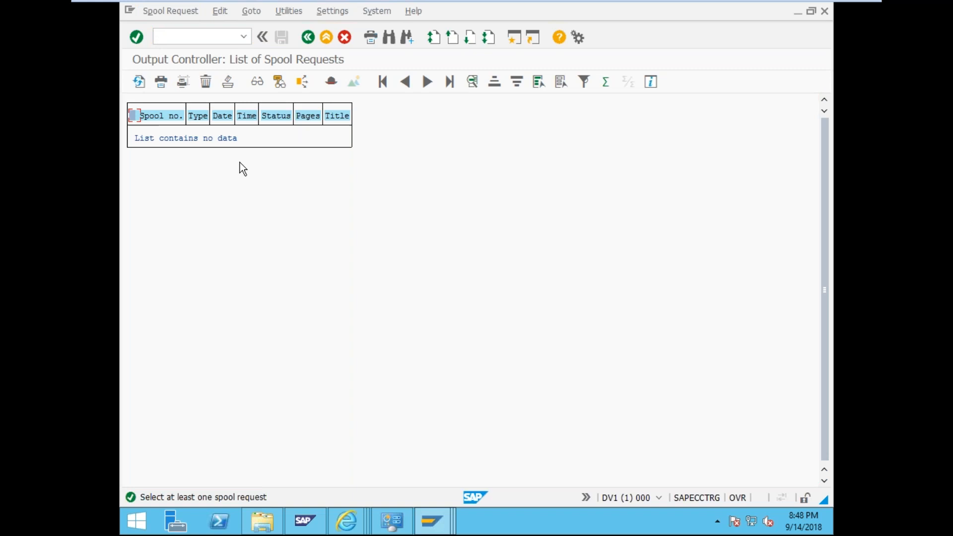
{"action": "left_click", "coordinate": [183, 34]}
{"action": "type", "text": "/sp02"}
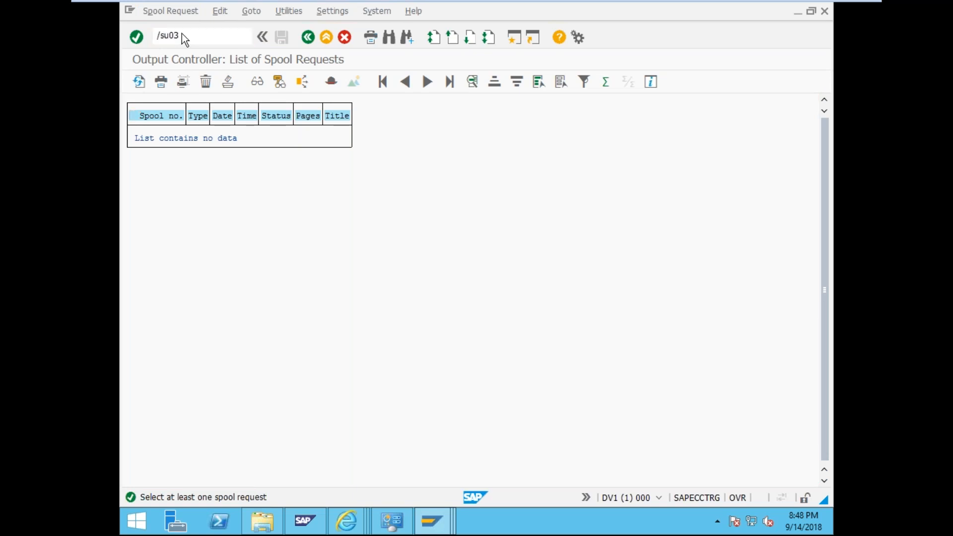
{"action": "key", "text": "Return"}
{"action": "type", "text": "/"}
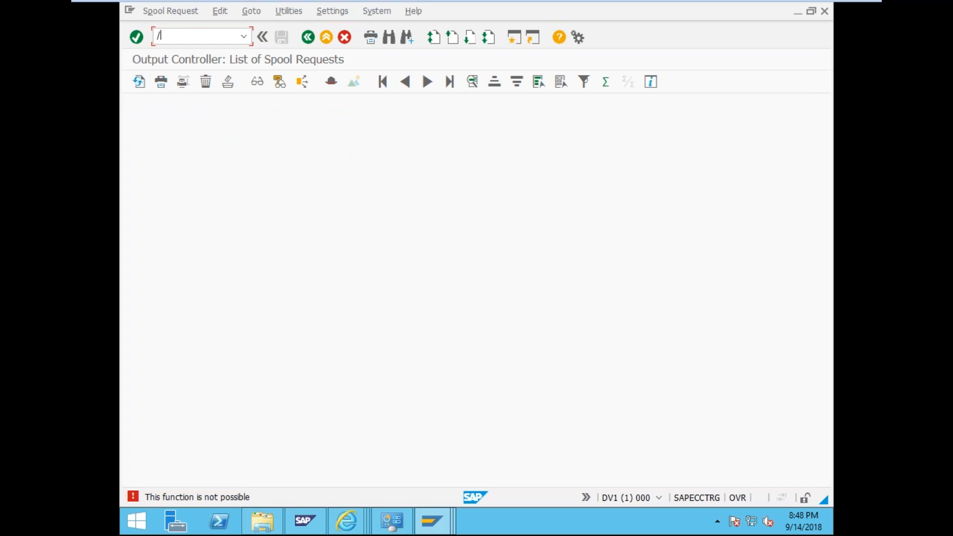
{"action": "type", "text": "su0"}
{"action": "key", "text": "Return"}
{"action": "type", "text": "/nsu3"}
{"action": "key", "text": "Return"}
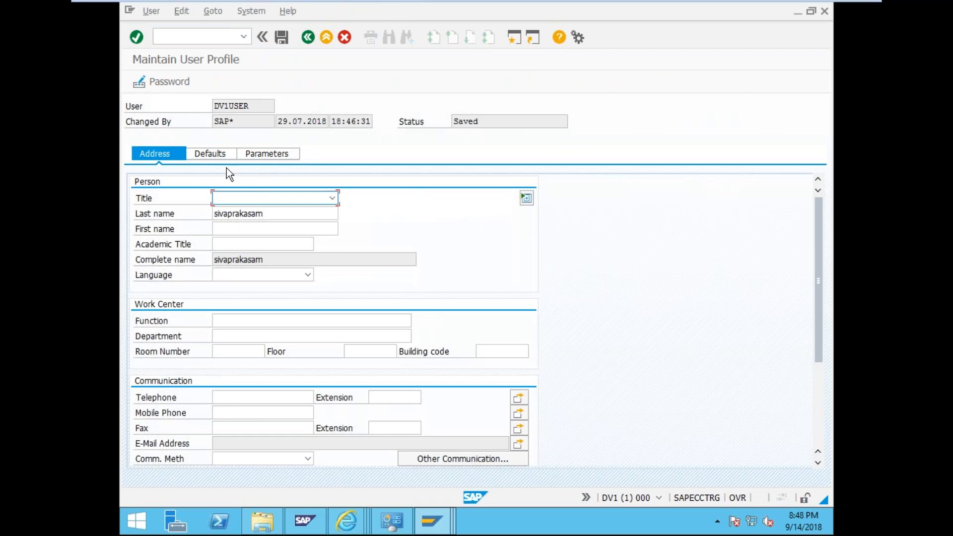
- Set default output device Local Printing with Print immed. ticked and save the user profile
{"action": "left_click", "coordinate": [219, 154]}
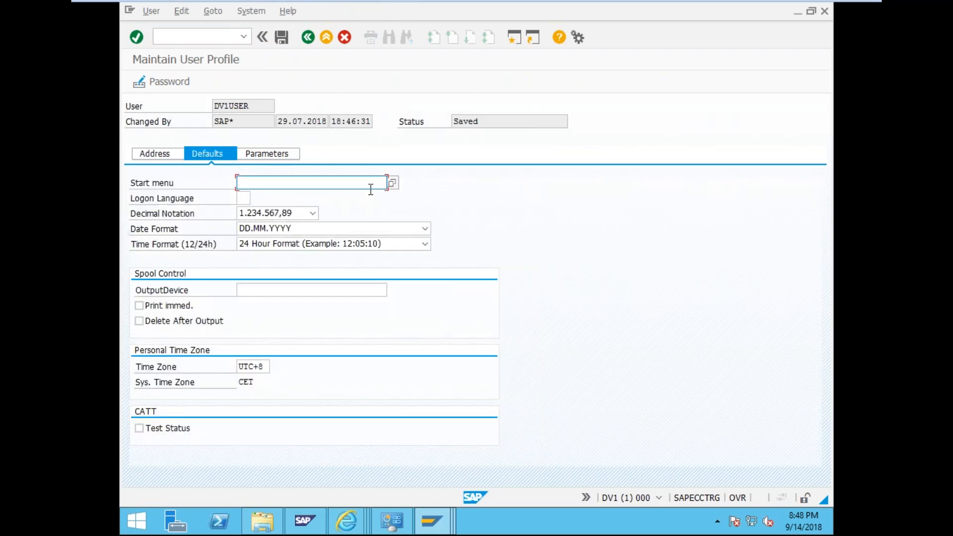
{"action": "left_click", "coordinate": [239, 288]}
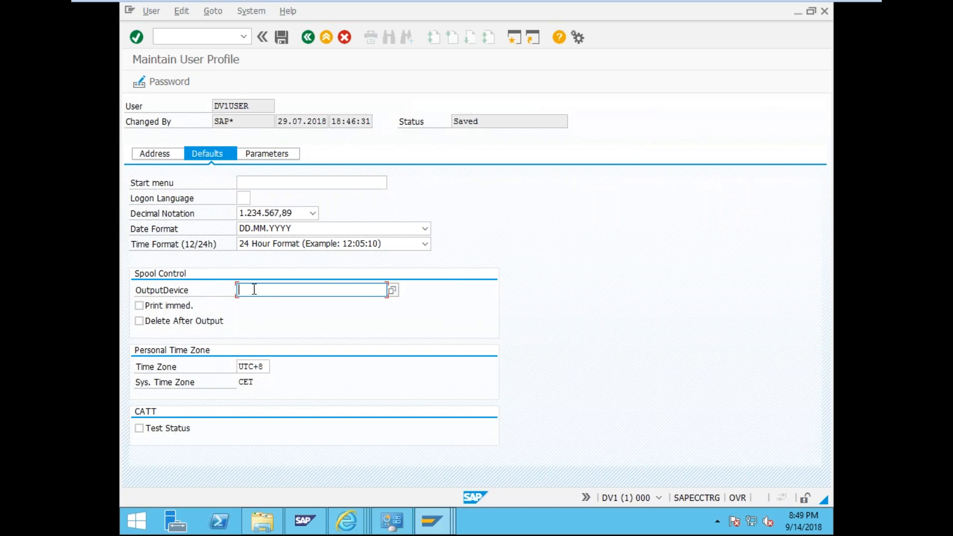
{"action": "left_click", "coordinate": [393, 290]}
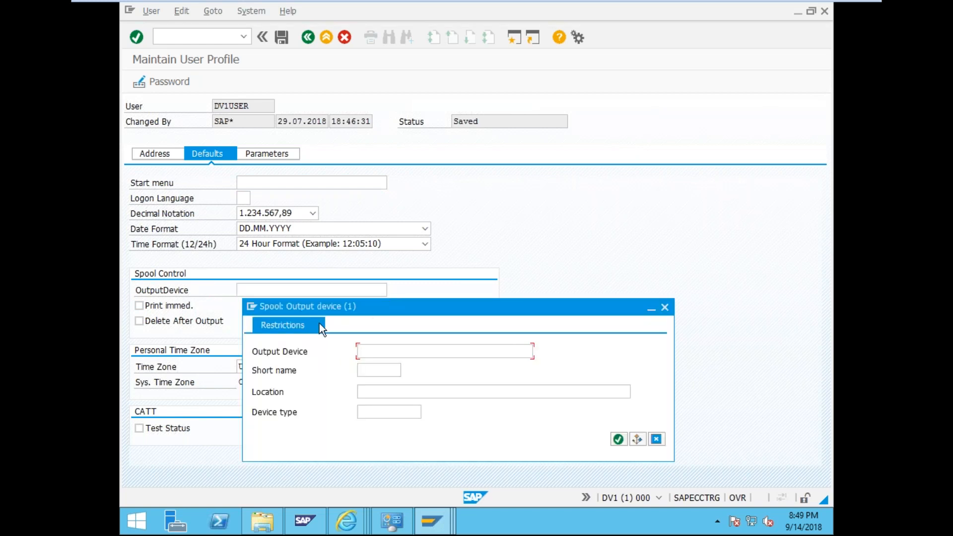
{"action": "left_click", "coordinate": [618, 439]}
{"action": "double_click", "coordinate": [262, 228]}
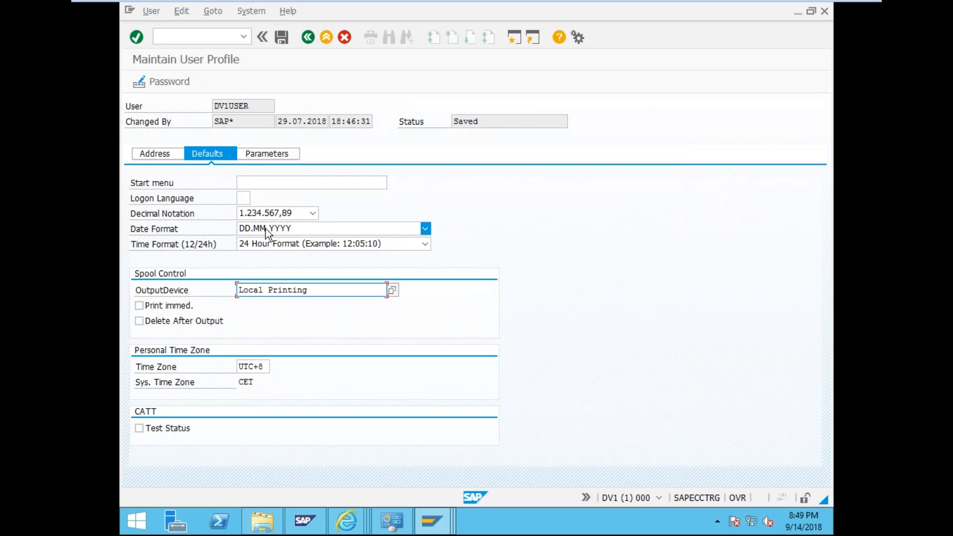
{"action": "left_click", "coordinate": [136, 305]}
{"action": "left_click", "coordinate": [284, 41]}
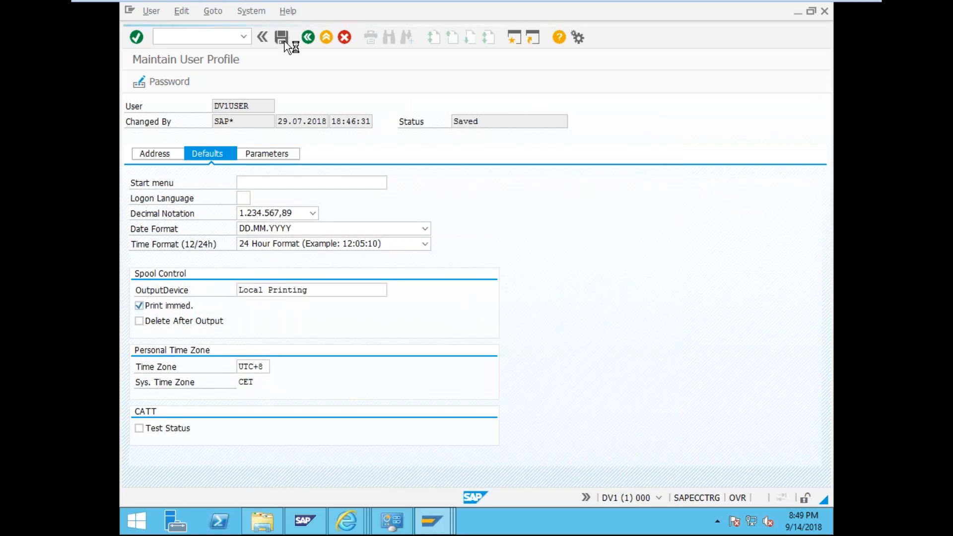
{"action": "left_click", "coordinate": [197, 39]}
{"action": "type", "text": "/sp02"}
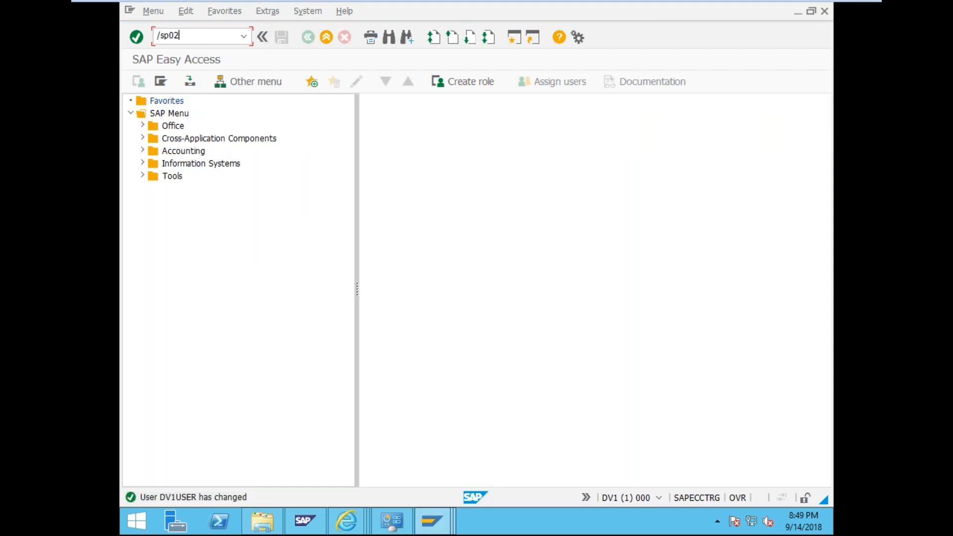
- Drop the /nsp01 command and open the SAP Easy Access tree as a scrollable Print Area Menu listing
{"action": "key", "text": "Return"}
{"action": "type", "text": "/nsp01"}
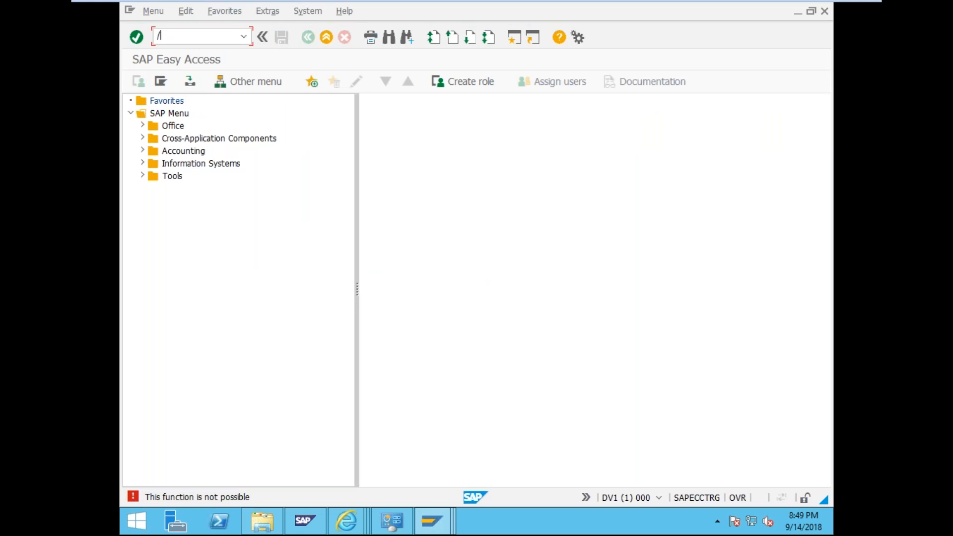
{"action": "key", "text": "BackSpace"}
{"action": "key", "text": "BackSpace"}
{"action": "key", "text": "BackSpace"}
{"action": "key", "text": "BackSpace"}
{"action": "key", "text": "BackSpace"}
{"action": "key", "text": "BackSpace"}
{"action": "left_click", "coordinate": [375, 43]}
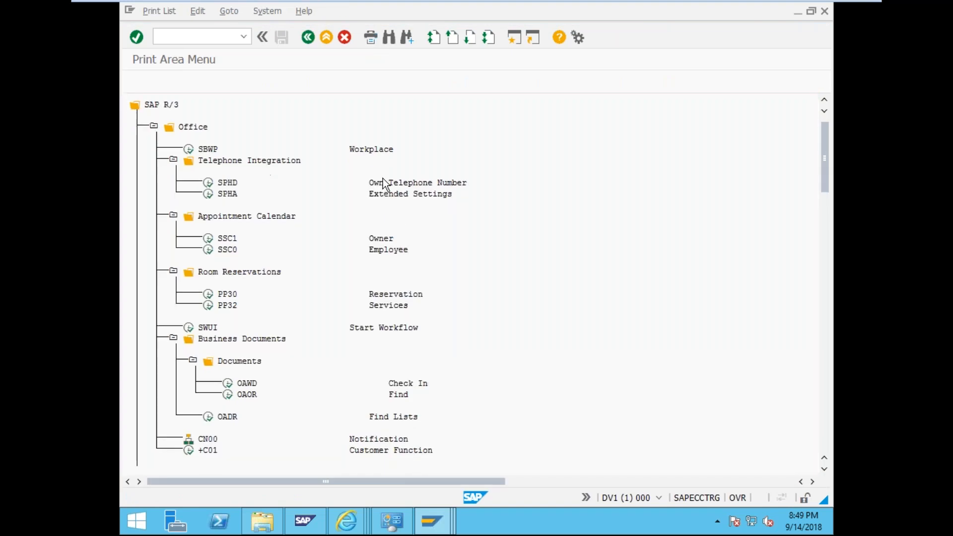
{"action": "scroll", "coordinate": [383, 178], "scroll_direction": "down", "scroll_amount": 5}
{"action": "scroll", "coordinate": [384, 184], "scroll_direction": "down", "scroll_amount": 5}
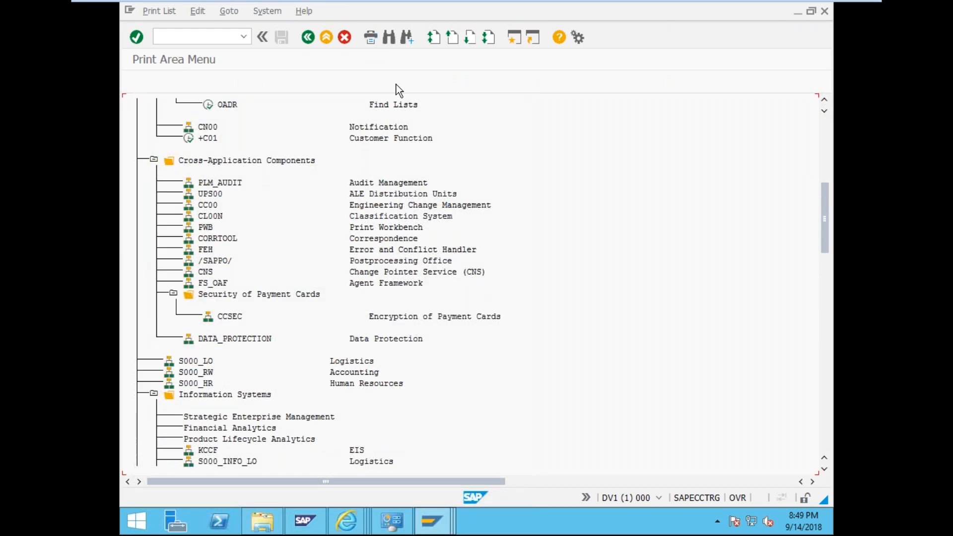
{"action": "left_click", "coordinate": [374, 42]}
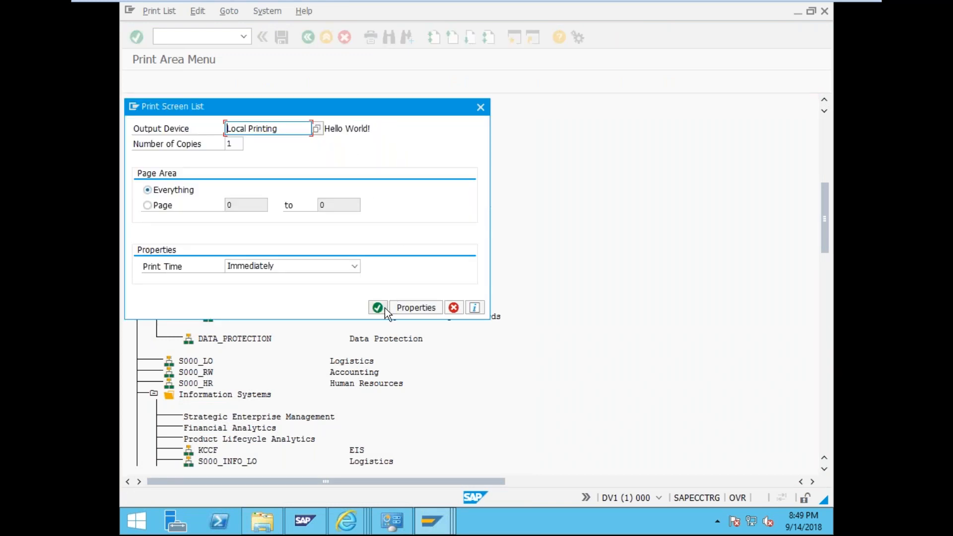
- Print only page 1 to 1 of the menu listing to Local Printing
{"action": "left_click", "coordinate": [148, 206]}
{"action": "left_click", "coordinate": [243, 204]}
{"action": "type", "text": "1"}
{"action": "left_click", "coordinate": [331, 201]}
{"action": "type", "text": "1"}
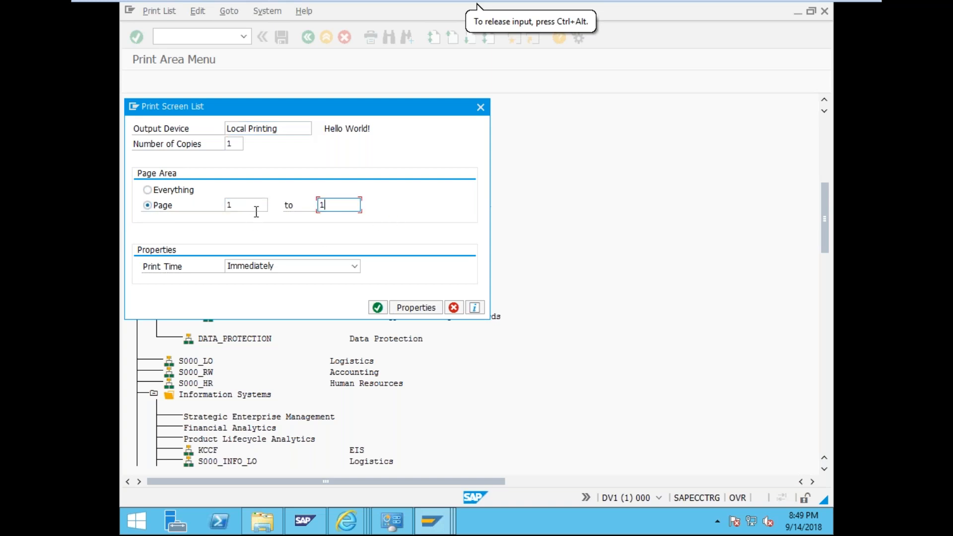
{"action": "left_click", "coordinate": [376, 308]}
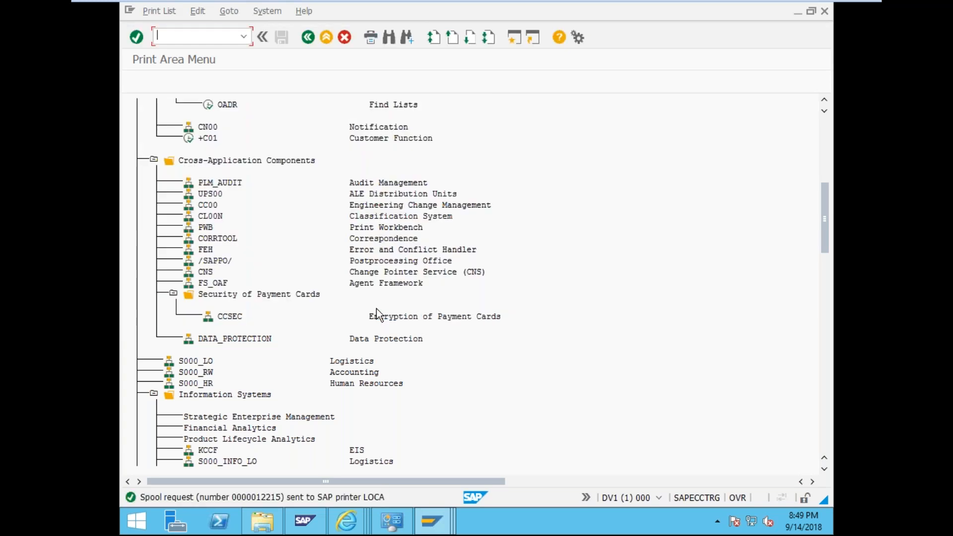
- Leave the Print Area Menu listing and go back to SAP Easy Access
{"action": "type", "text": "/nsp01"}
{"action": "key", "text": "Return"}
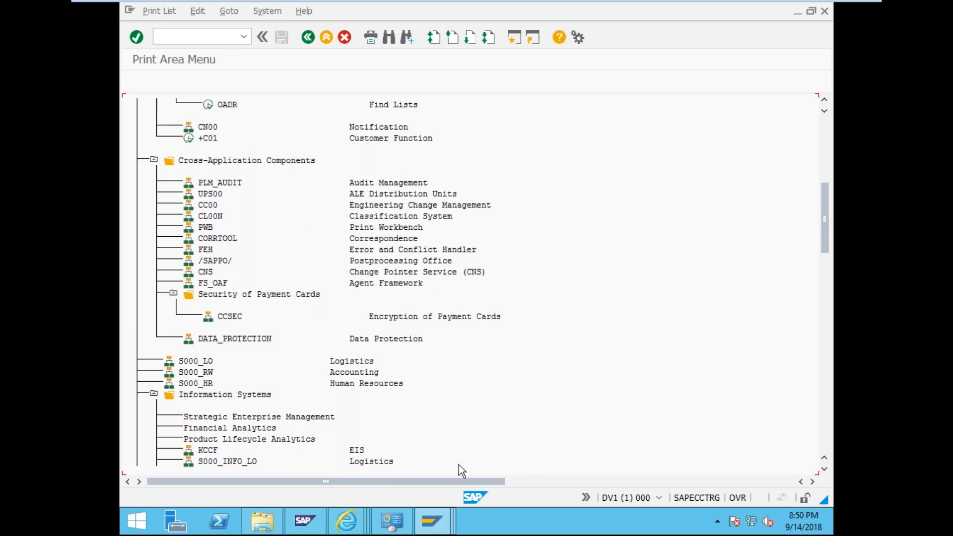
{"action": "left_click", "coordinate": [183, 43]}
{"action": "type", "text": "/nsp01"}
{"action": "left_click", "coordinate": [450, 516]}
{"action": "left_click", "coordinate": [639, 463]}
{"action": "left_click_drag", "start_coordinate": [824, 240], "coordinate": [824, 176]}
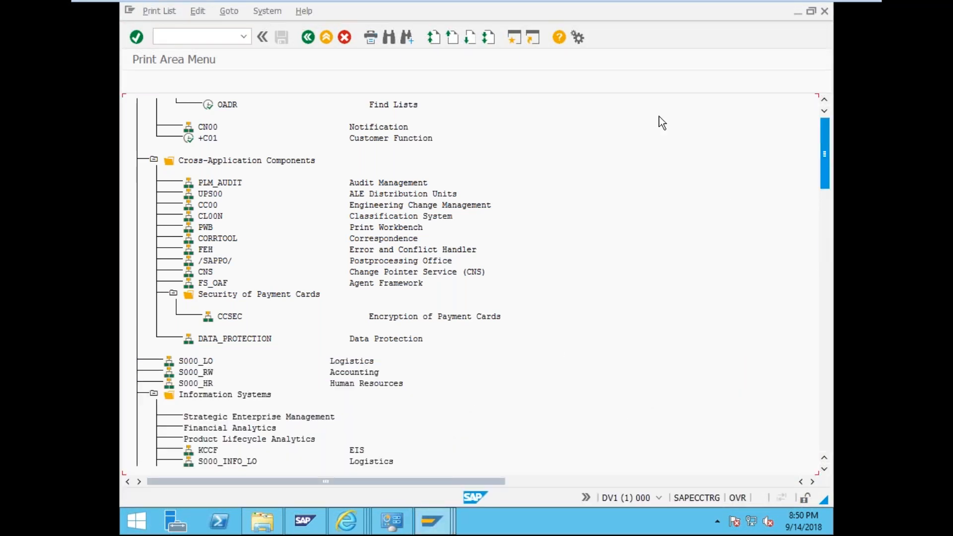
{"action": "left_click", "coordinate": [306, 39]}
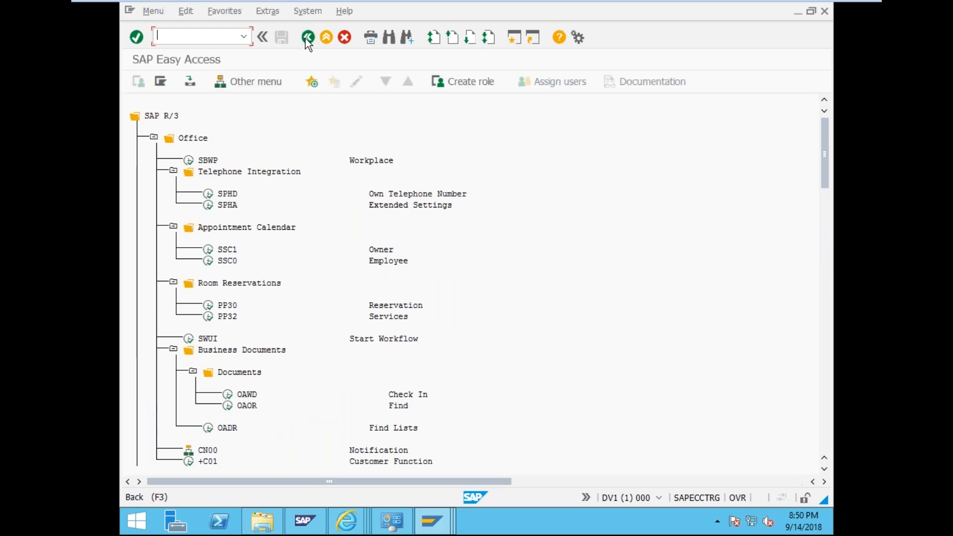
- Run /nsp01, list the spool requests, and select spool request 12215
{"action": "left_click", "coordinate": [178, 34]}
{"action": "type", "text": "/nsp01"}
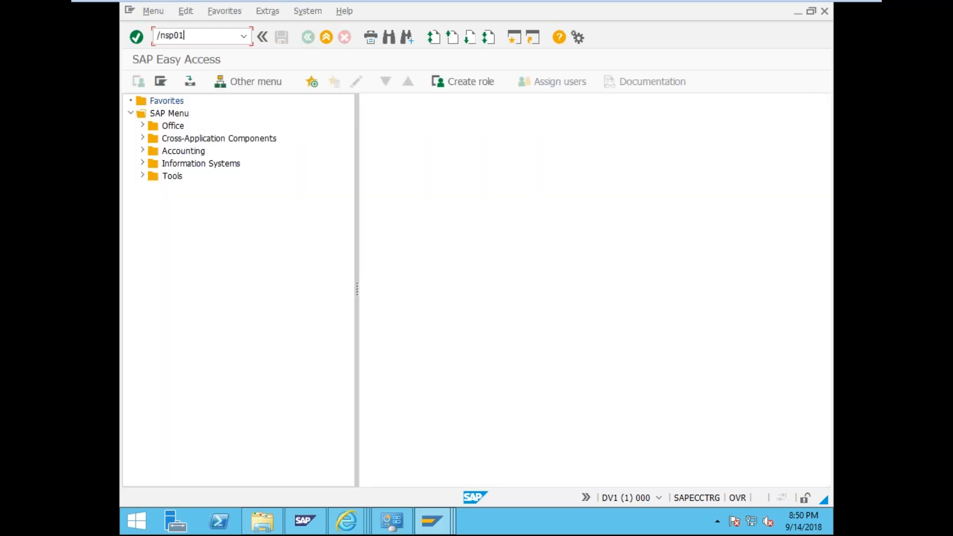
{"action": "key", "text": "Return"}
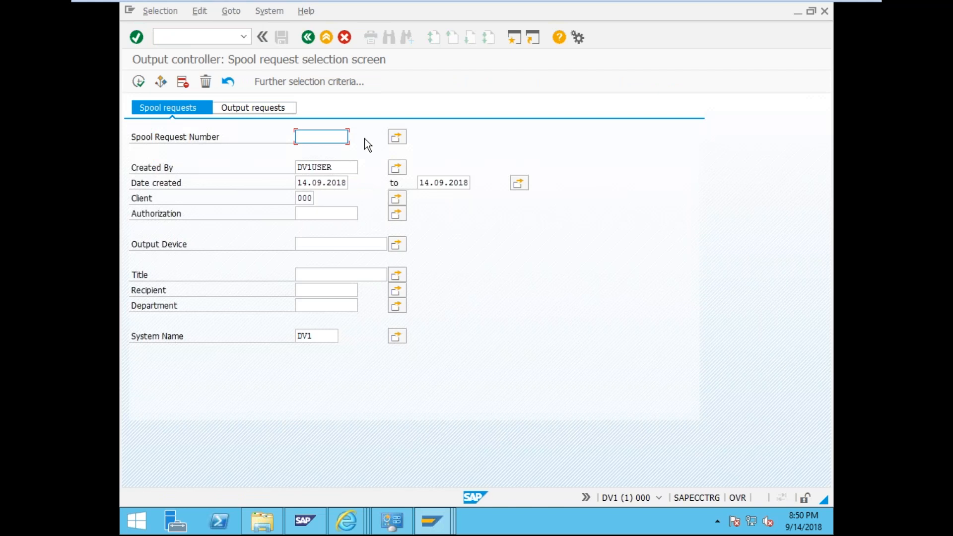
{"action": "left_click", "coordinate": [139, 82]}
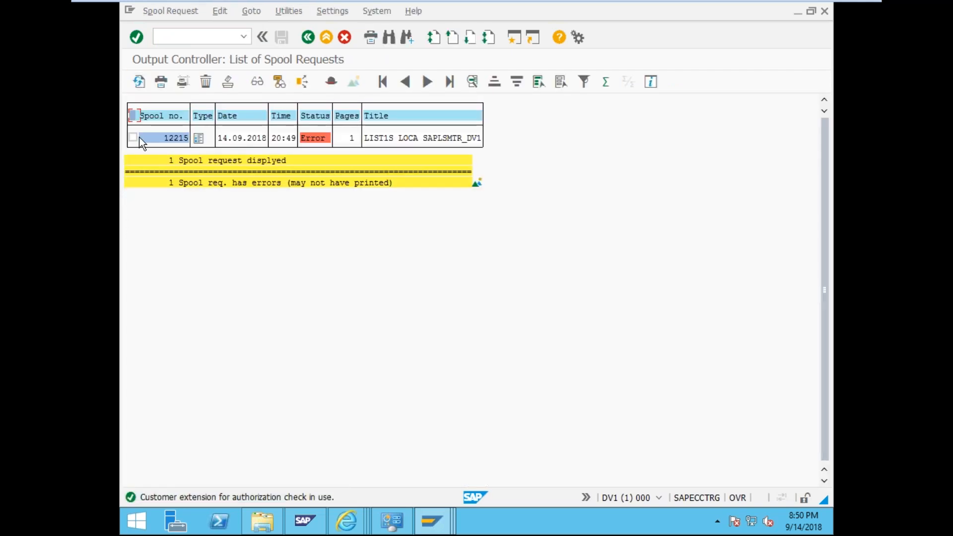
{"action": "left_click", "coordinate": [316, 137]}
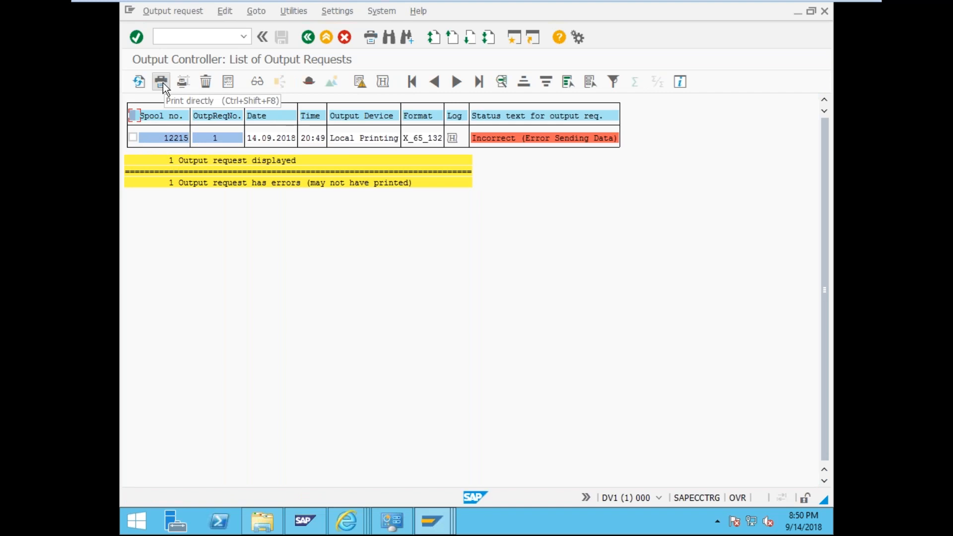
{"action": "left_click", "coordinate": [313, 36]}
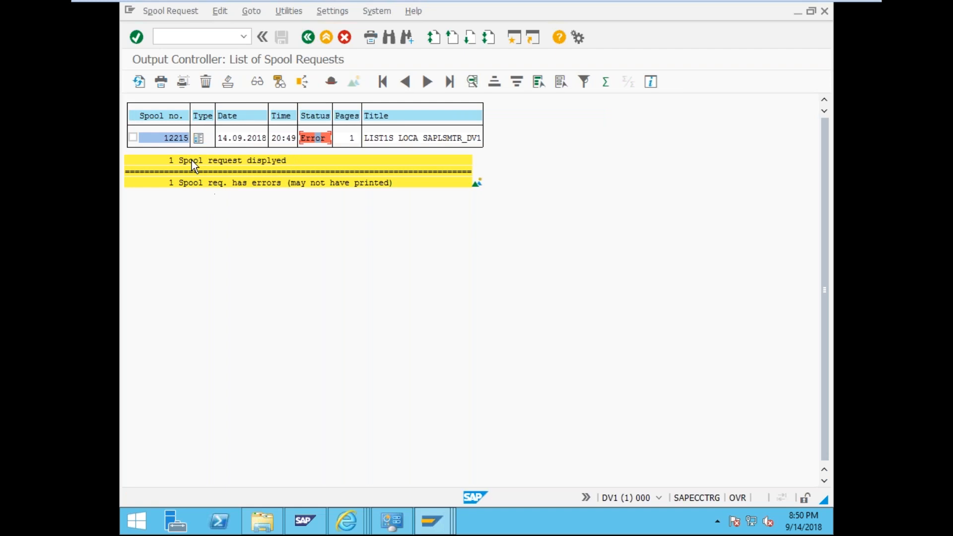
{"action": "left_click", "coordinate": [133, 138]}
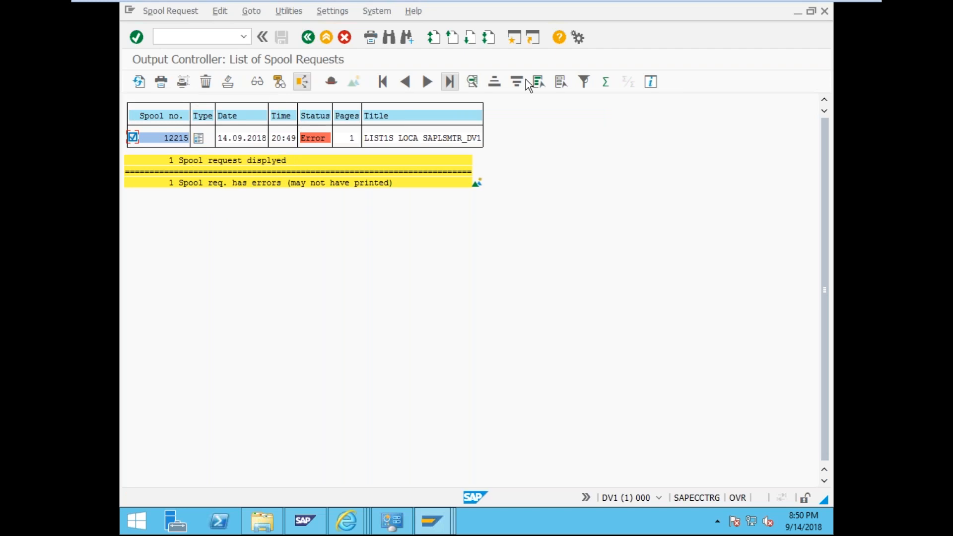
- Reprint 12215 and open request 2's error log showing 'The printer name is invalid.'
{"action": "left_click", "coordinate": [160, 82]}
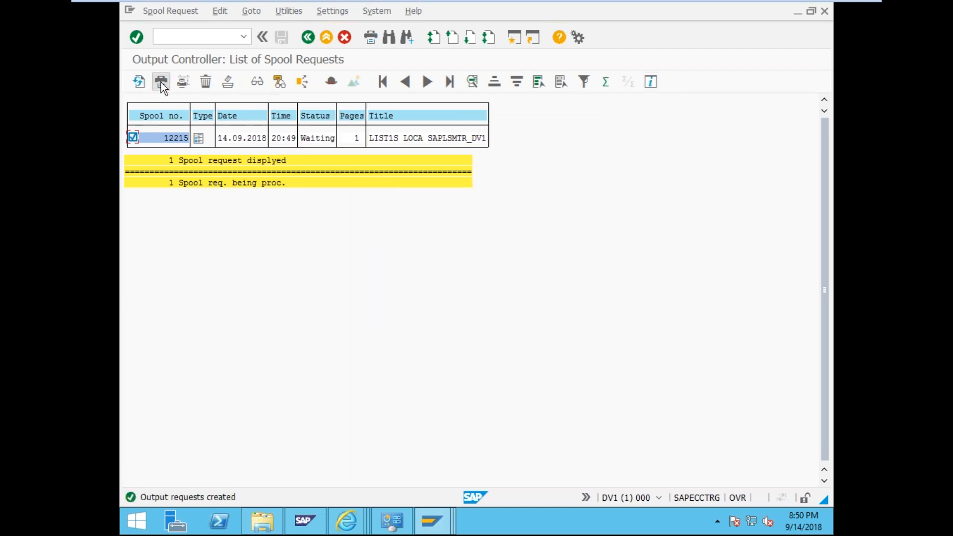
{"action": "left_click", "coordinate": [143, 79]}
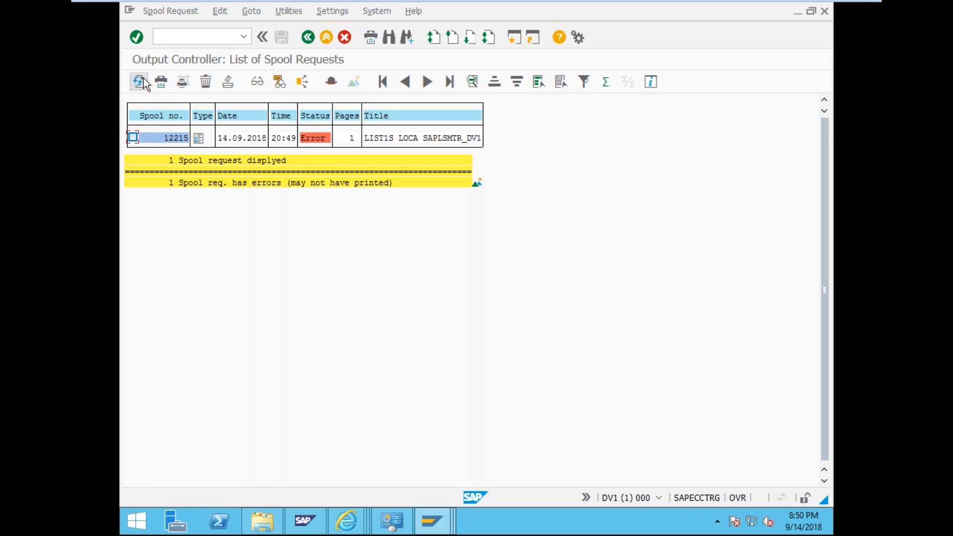
{"action": "left_click", "coordinate": [316, 136]}
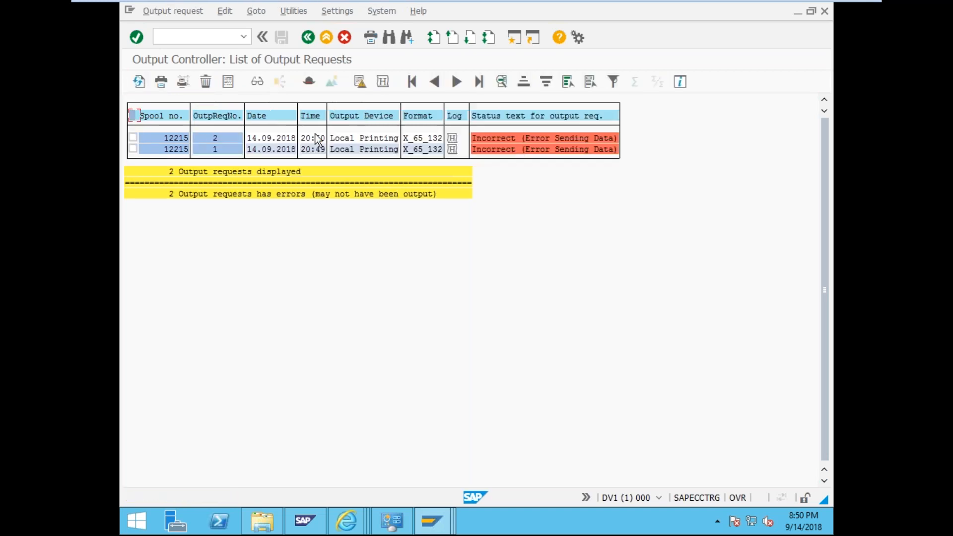
{"action": "left_click", "coordinate": [546, 136]}
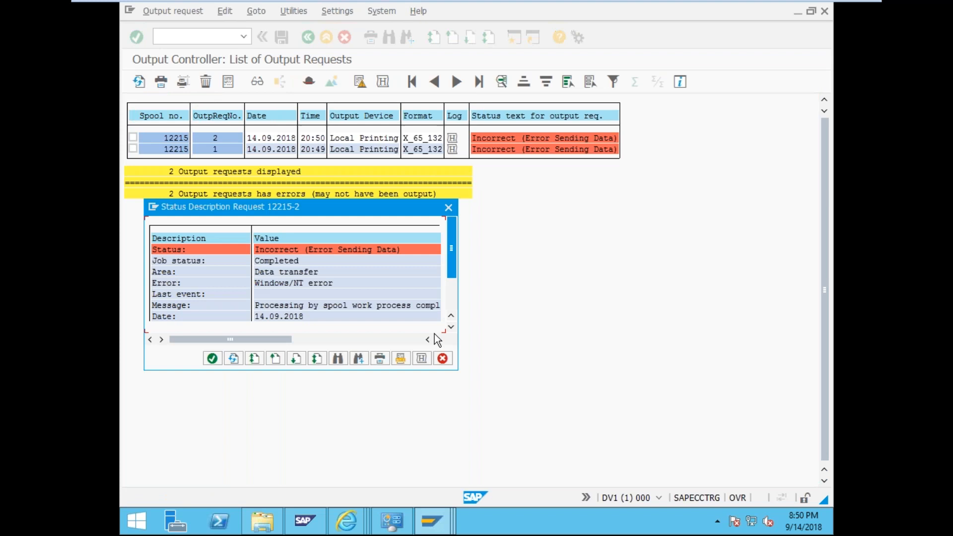
{"action": "left_click", "coordinate": [428, 353]}
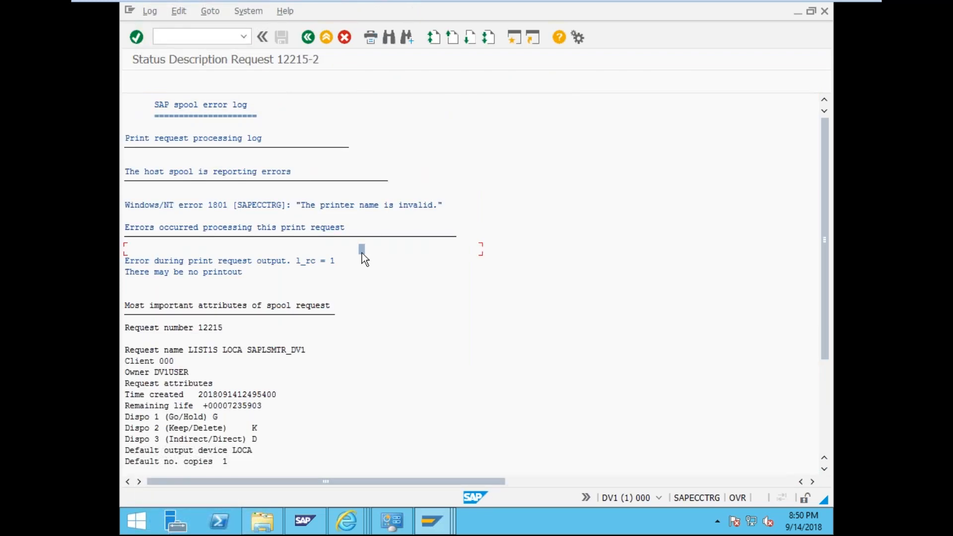
{"action": "left_click", "coordinate": [306, 206]}
- Switch over to the output device settings window
{"action": "left_click", "coordinate": [342, 195]}
{"action": "left_click", "coordinate": [201, 38]}
{"action": "left_click", "coordinate": [433, 520]}
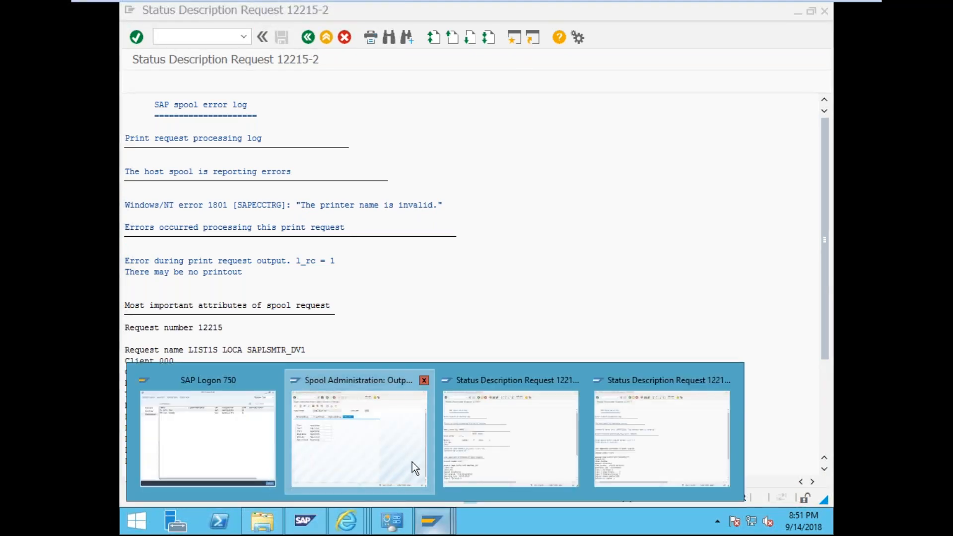
{"action": "left_click", "coordinate": [412, 463]}
- Open Local Printing's access method settings and delete host printer SAPECCTRG
{"action": "left_click", "coordinate": [214, 140]}
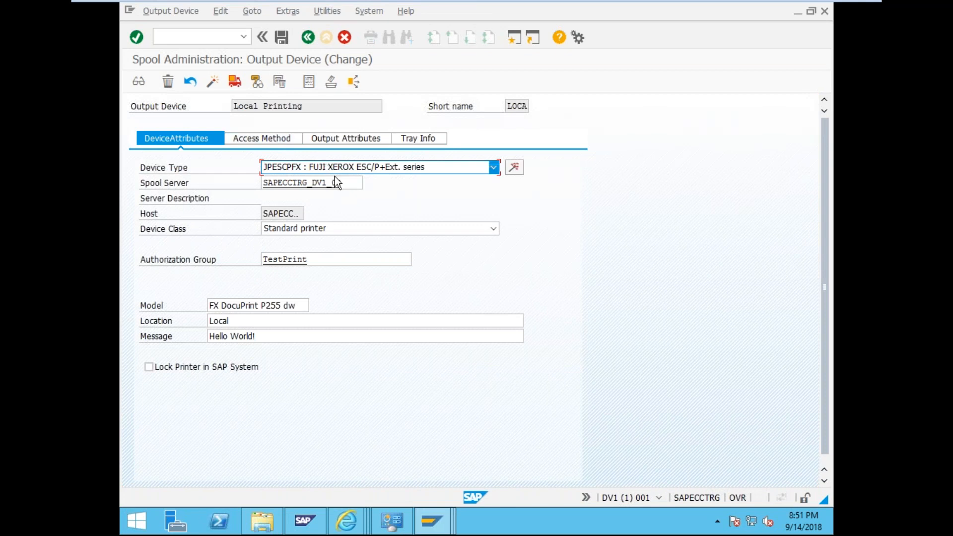
{"action": "left_click", "coordinate": [286, 140]}
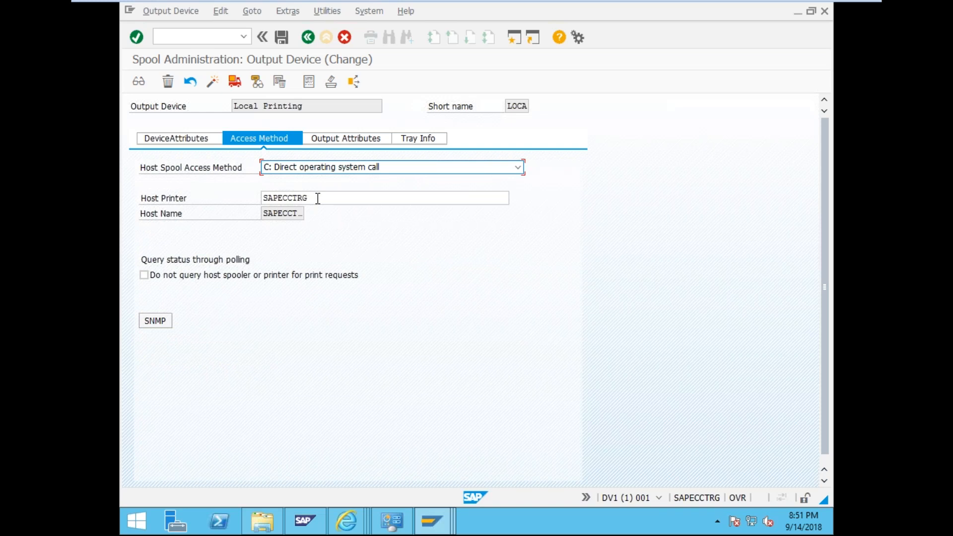
{"action": "key", "text": "Tab"}
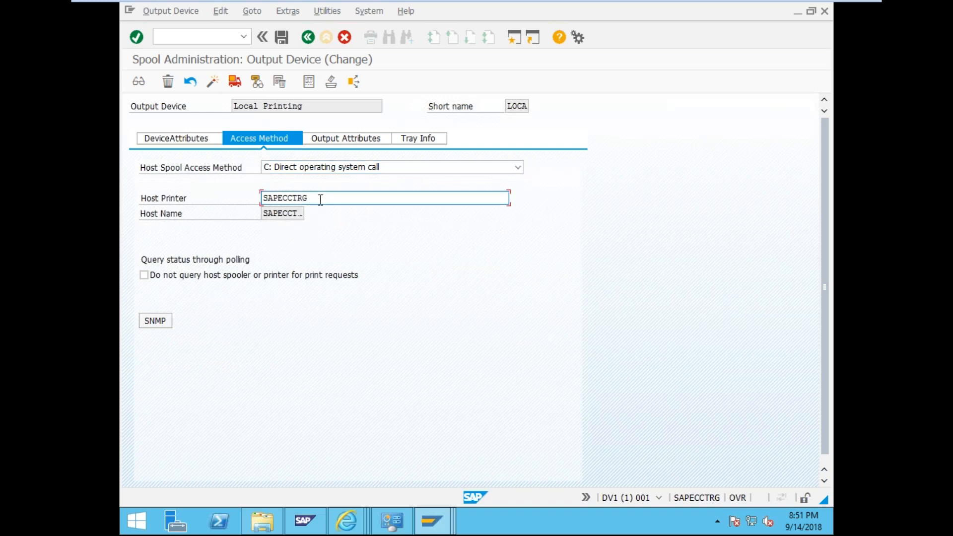
{"action": "key", "text": "Delete"}
- Enter __DEFAULT as the Local Printing host printer
{"action": "left_click", "coordinate": [405, 526]}
{"action": "left_click", "coordinate": [405, 526]}
{"action": "type", "text": "W_DE"}
{"action": "key", "text": "BackSpace"}
{"action": "key", "text": "BackSpace"}
{"action": "key", "text": "BackSpace"}
{"action": "key", "text": "BackSpace"}
{"action": "type", "text": "DOUBLE"}
{"action": "key", "text": "BackSpace"}
{"action": "key", "text": "BackSpace"}
{"action": "key", "text": "BackSpace"}
{"action": "key", "text": "BackSpace"}
{"action": "key", "text": "BackSpace"}
{"action": "key", "text": "BackSpace"}
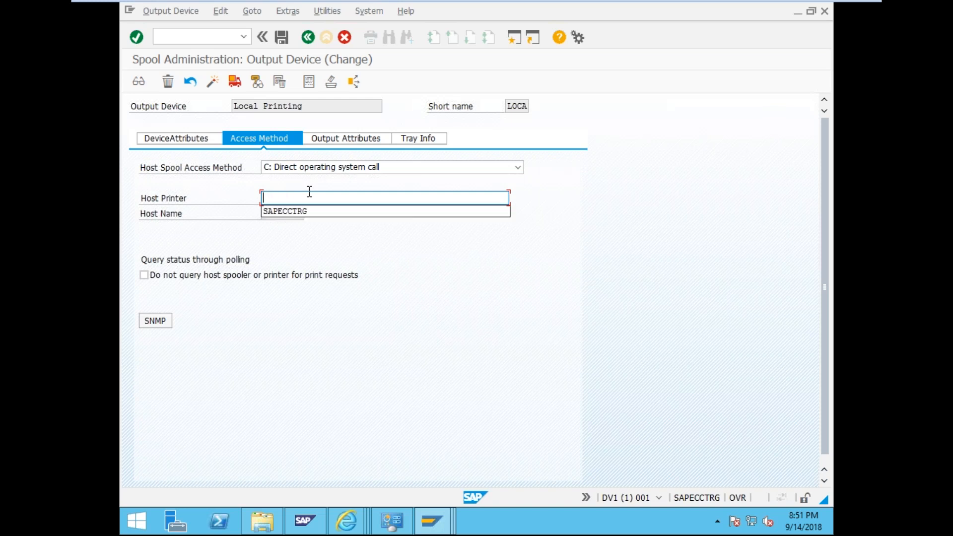
{"action": "type", "text": "2_"}
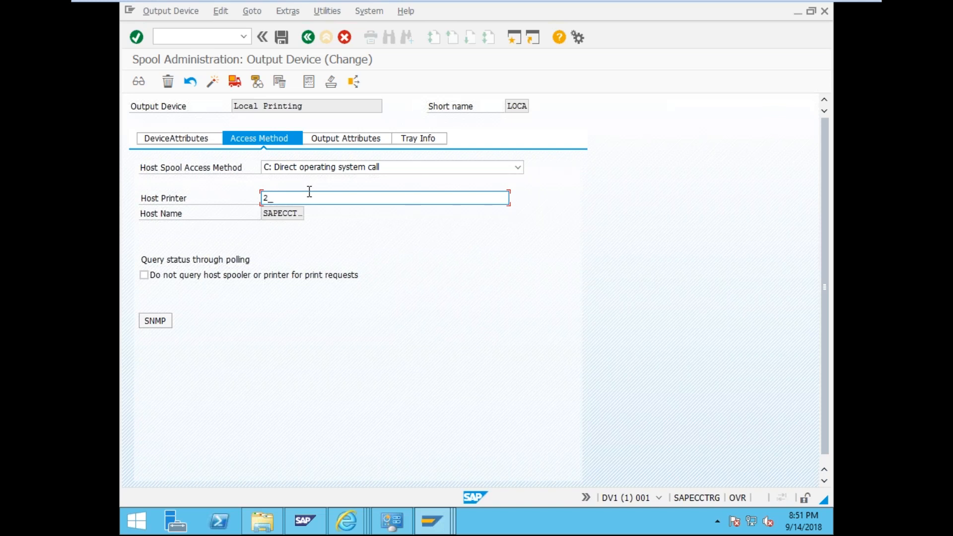
{"action": "key", "text": "BackSpace"}
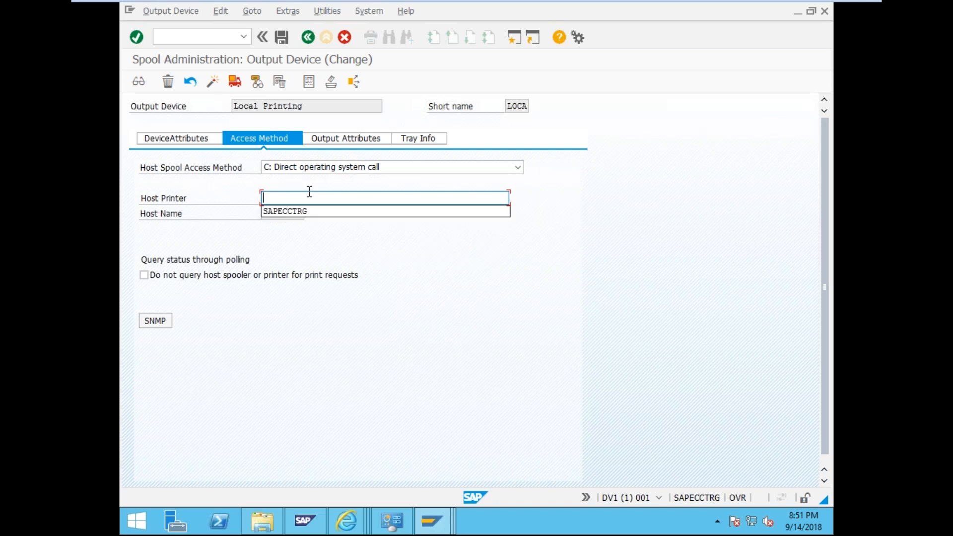
{"action": "type", "text": "_"}
{"action": "key", "text": "BackSpace"}
{"action": "type", "text": "__"}
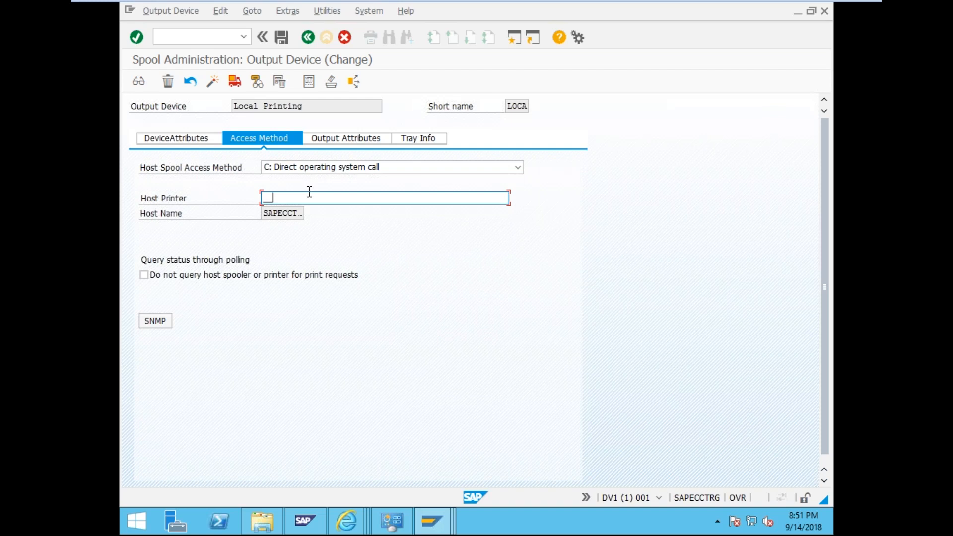
{"action": "type", "text": "DEFAULT"}
- Set the access method to G: Front End Printing with Control Tech. and save the device
{"action": "left_click", "coordinate": [325, 168]}
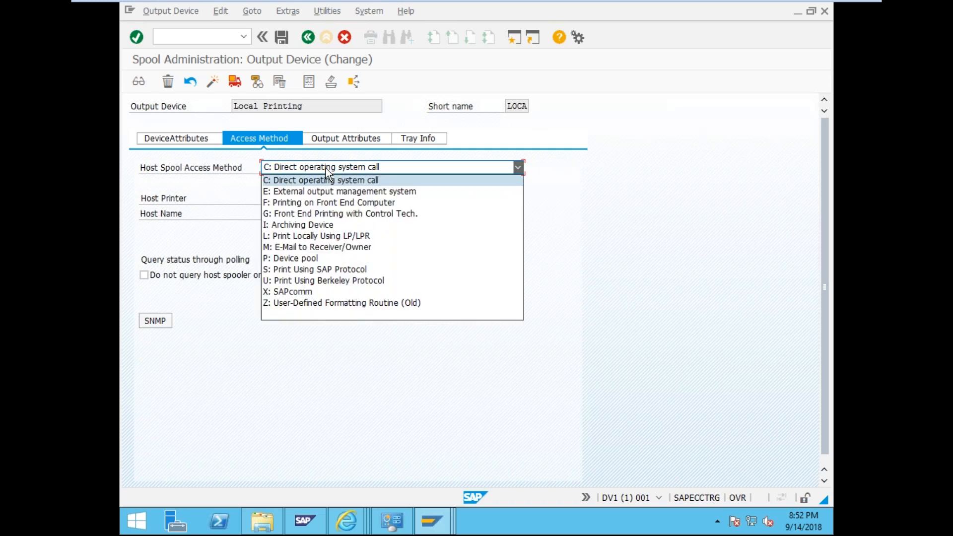
{"action": "left_click", "coordinate": [335, 220]}
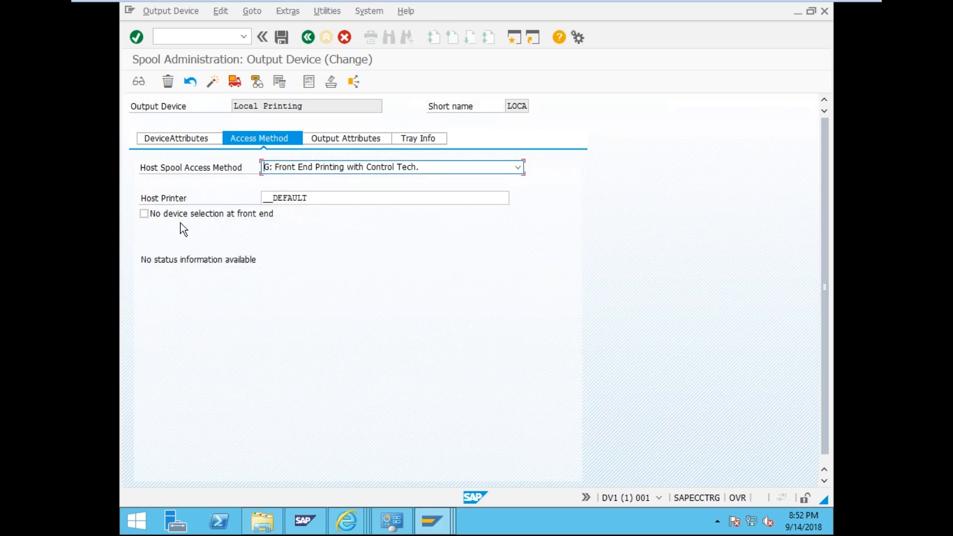
{"action": "left_click", "coordinate": [276, 40]}
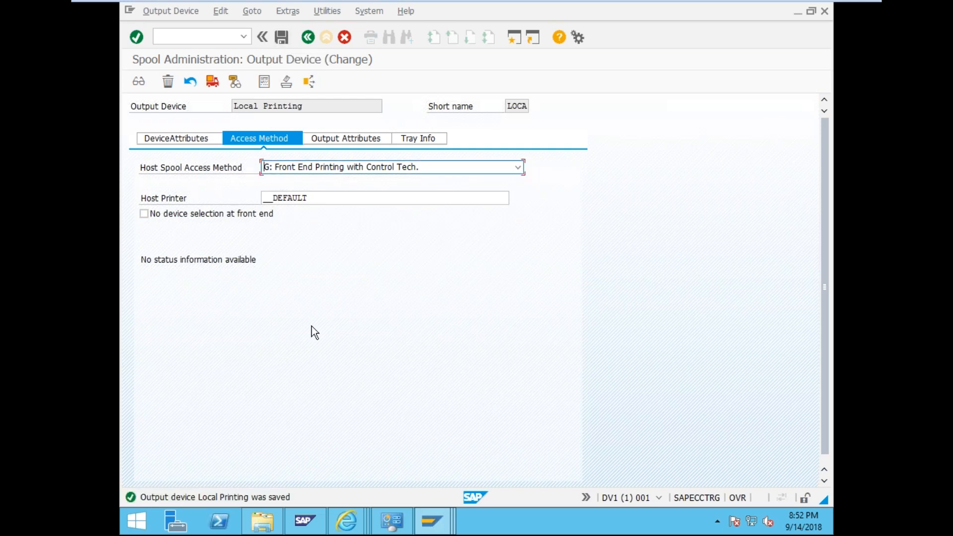
- Close the spool error log and status description for request 12215-2
{"action": "left_click", "coordinate": [442, 530]}
{"action": "left_click", "coordinate": [430, 474]}
{"action": "left_click", "coordinate": [303, 39]}
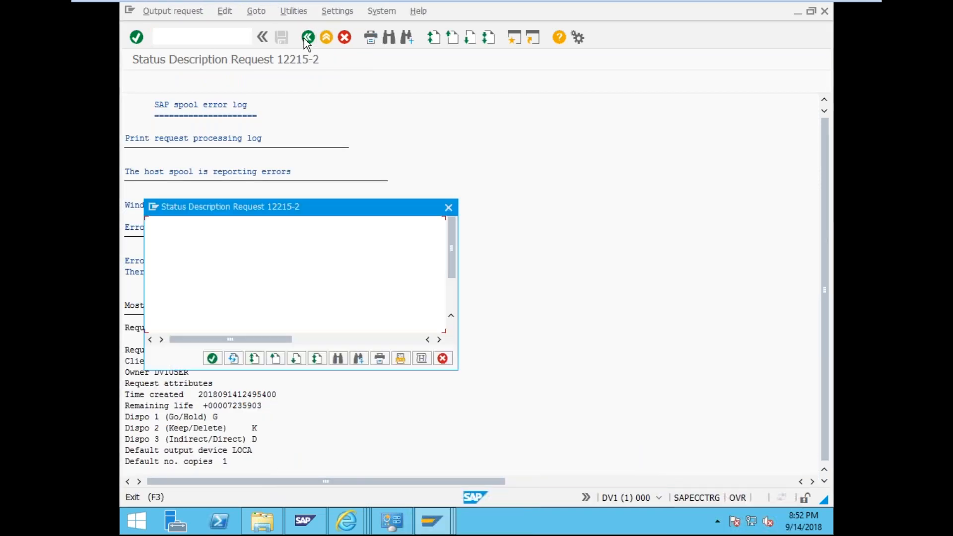
{"action": "left_click", "coordinate": [448, 208]}
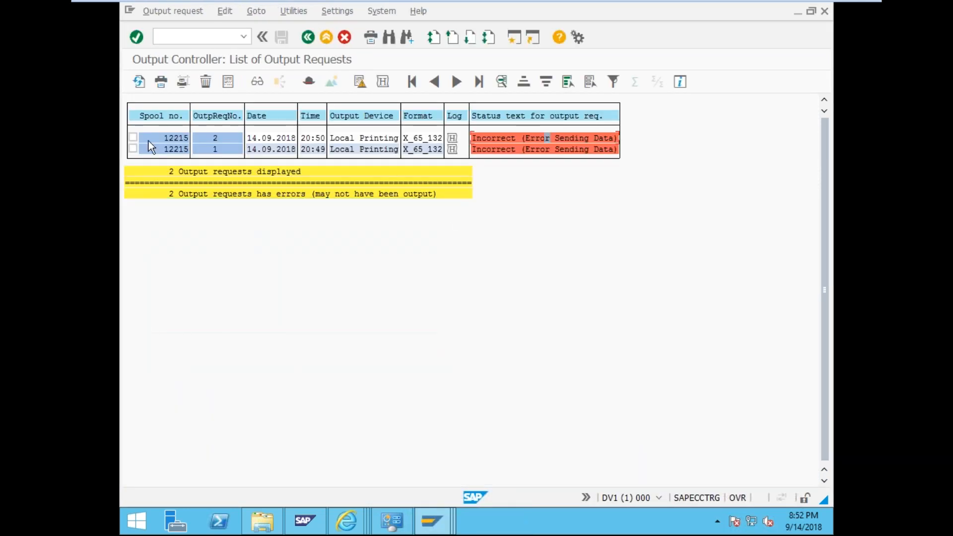
- Reprint spool request 12215 on the FX DocuPrint P255 dw PCL 6 printer
{"action": "left_click", "coordinate": [305, 41]}
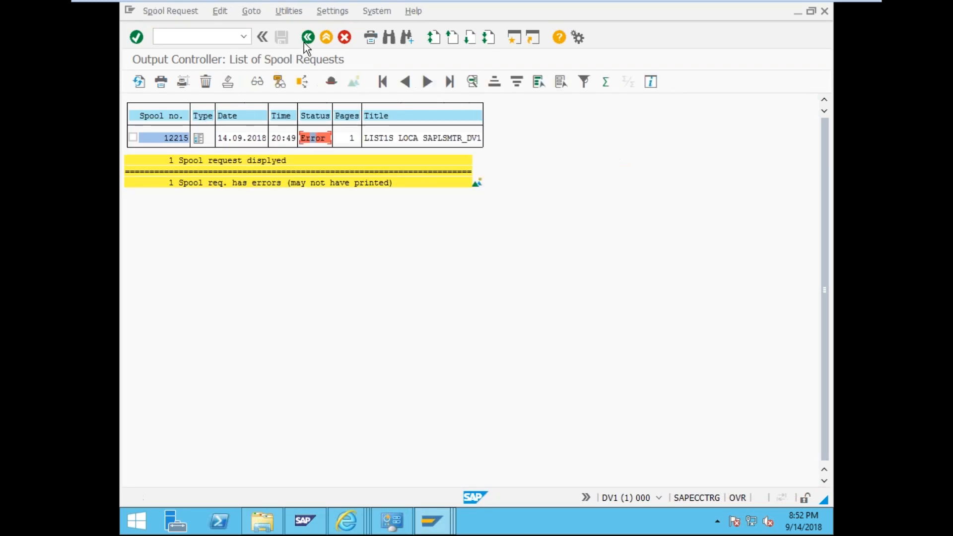
{"action": "left_click", "coordinate": [133, 137]}
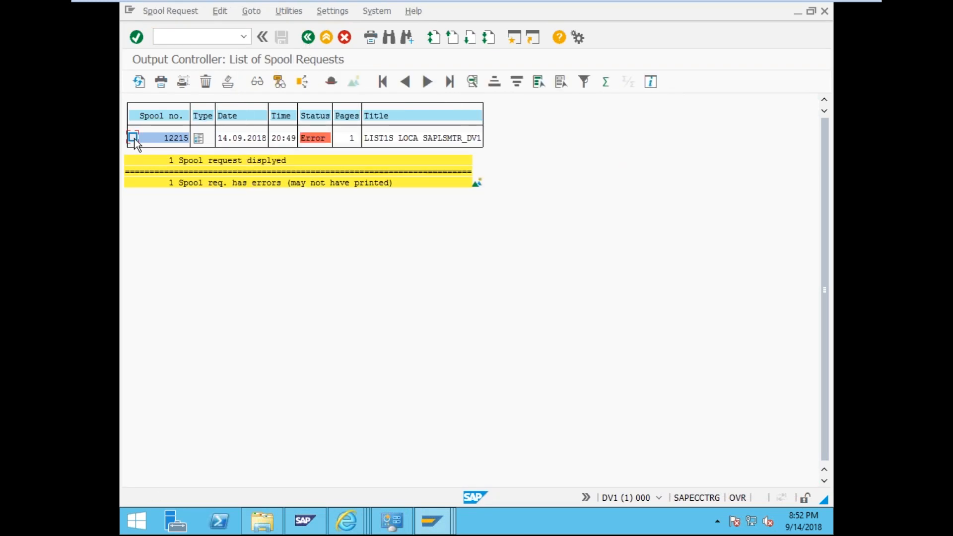
{"action": "left_click", "coordinate": [161, 82]}
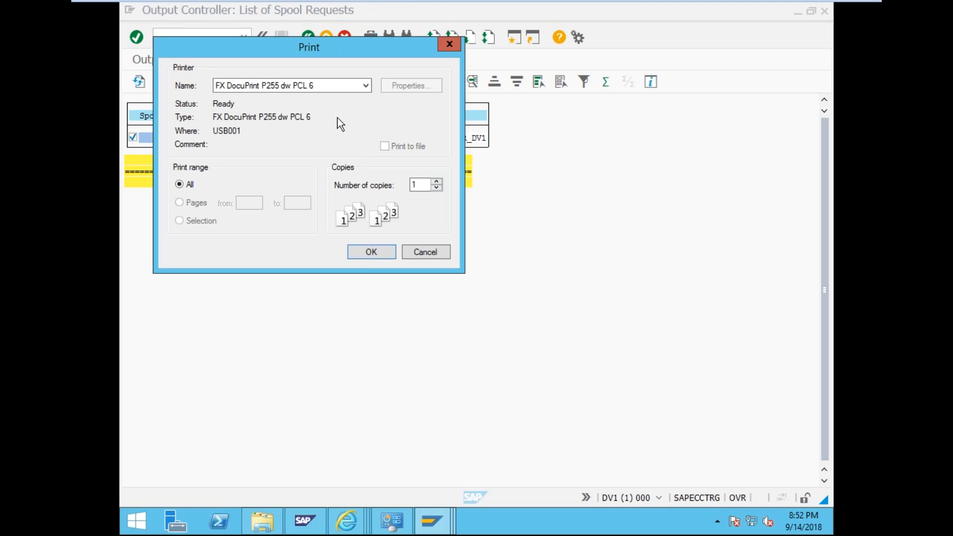
{"action": "left_click_drag", "start_coordinate": [326, 54], "coordinate": [354, 153]}
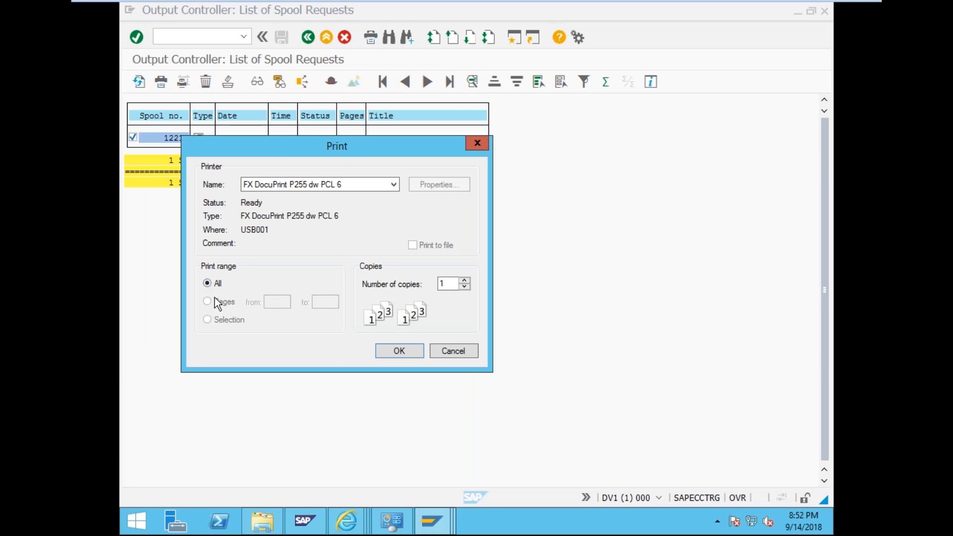
{"action": "left_click", "coordinate": [399, 349]}
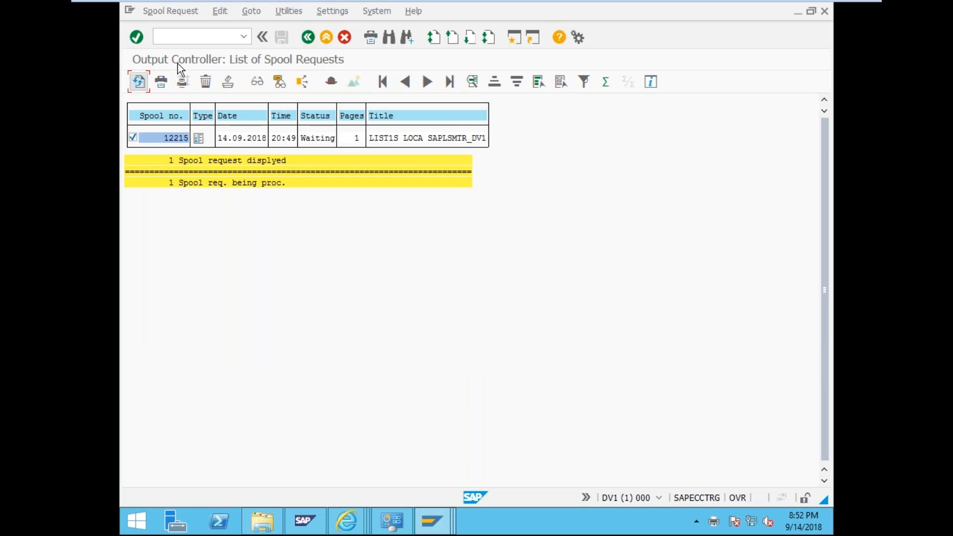
- Refresh spool 12215 and check that its output request 3 shows Compl
{"action": "left_click", "coordinate": [135, 86]}
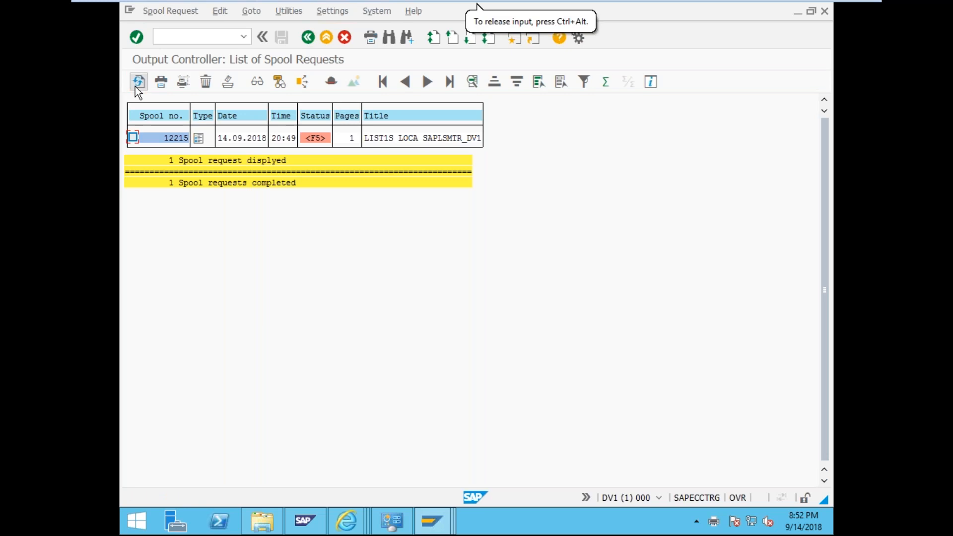
{"action": "left_click", "coordinate": [133, 137]}
{"action": "left_click", "coordinate": [313, 138]}
{"action": "left_click", "coordinate": [506, 138]}
{"action": "scroll", "coordinate": [398, 294], "scroll_direction": "down", "scroll_amount": 1}
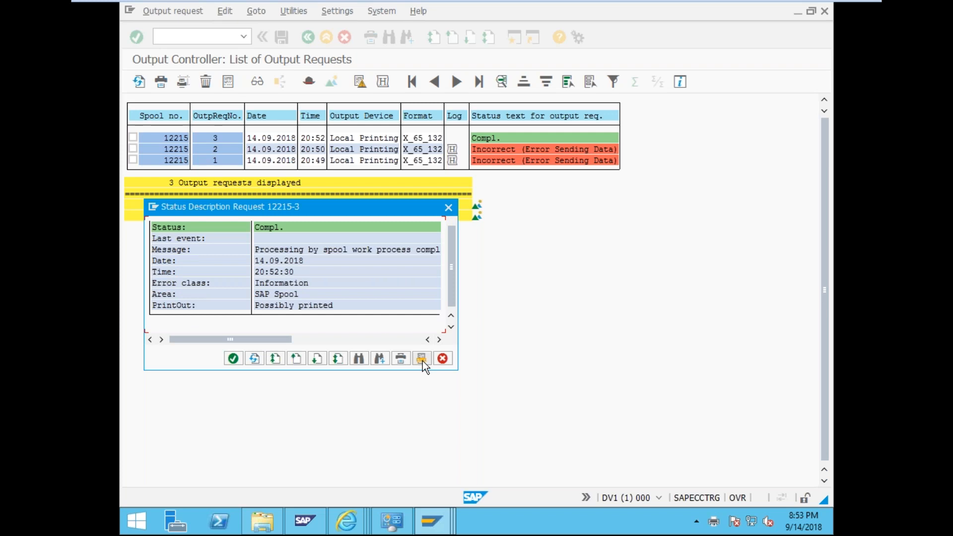
{"action": "left_click", "coordinate": [449, 207]}
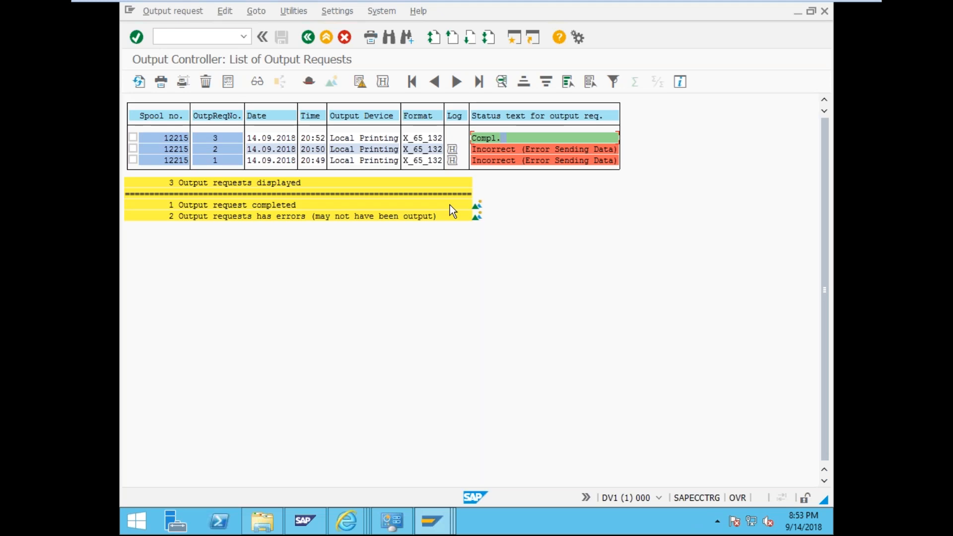
- Cycle through the open SAP windows, ending on the output requests list
{"action": "mouse_move", "coordinate": [443, 511]}
{"action": "left_click", "coordinate": [504, 472]}
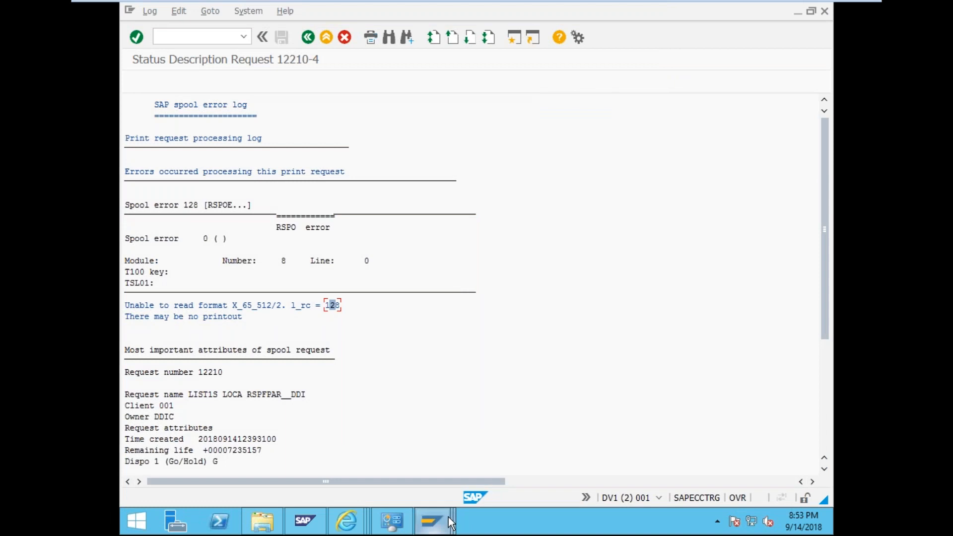
{"action": "mouse_move", "coordinate": [432, 521]}
{"action": "left_click", "coordinate": [715, 449]}
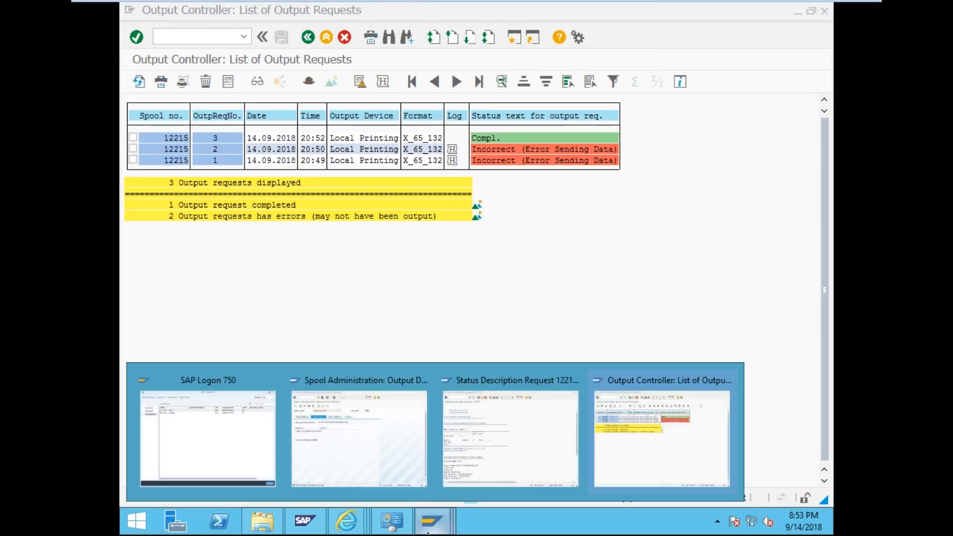
{"action": "left_click", "coordinate": [512, 447]}
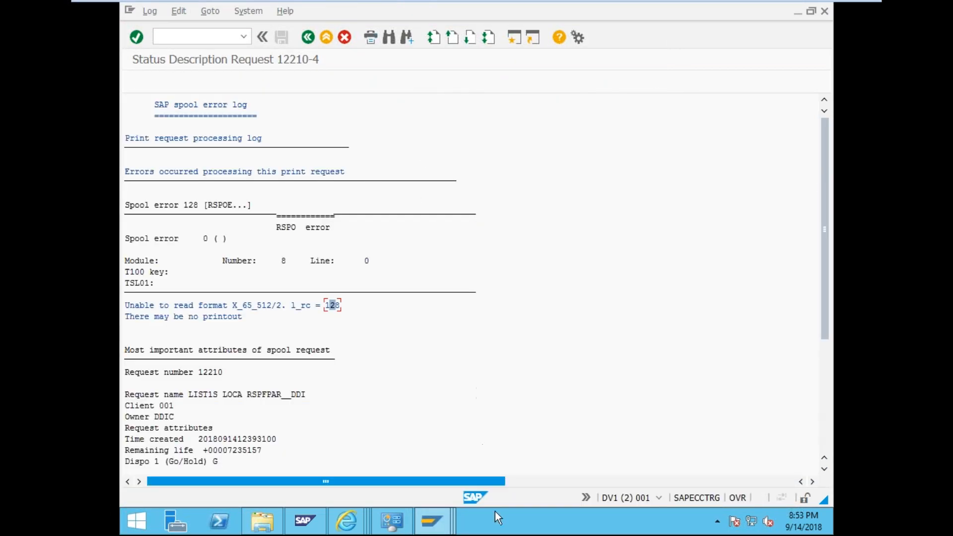
{"action": "mouse_move", "coordinate": [432, 520]}
{"action": "left_click", "coordinate": [367, 469]}
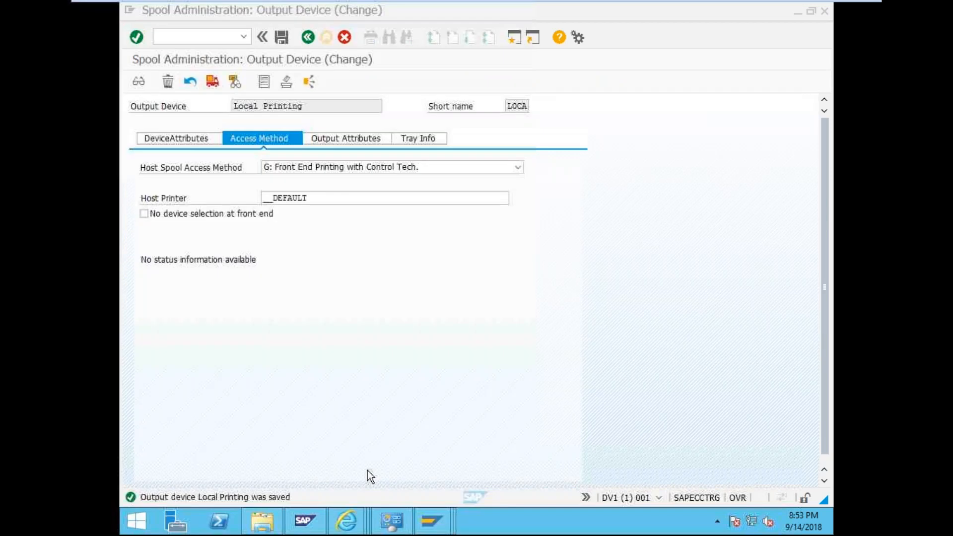
{"action": "left_click", "coordinate": [438, 523]}
{"action": "left_click", "coordinate": [509, 454]}
{"action": "mouse_move", "coordinate": [450, 524]}
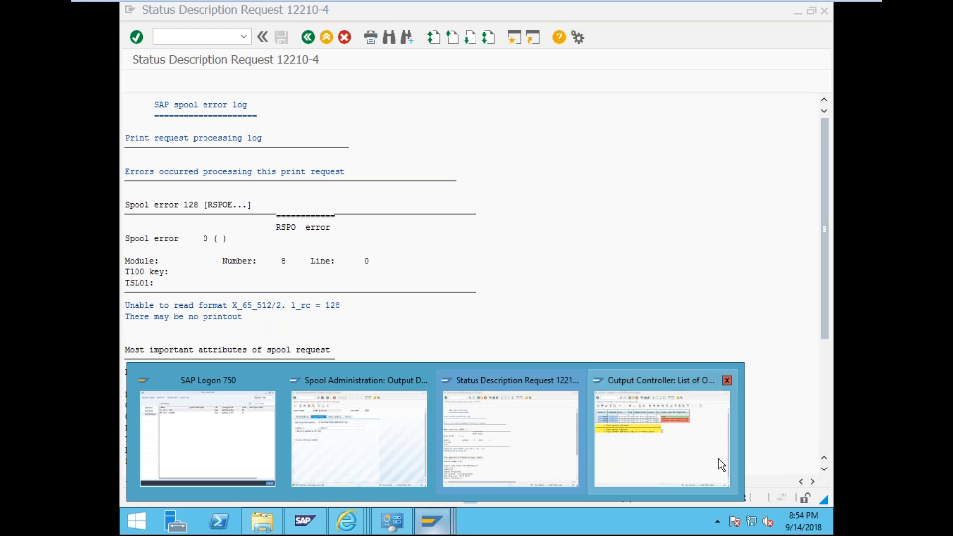
{"action": "left_click", "coordinate": [622, 461]}
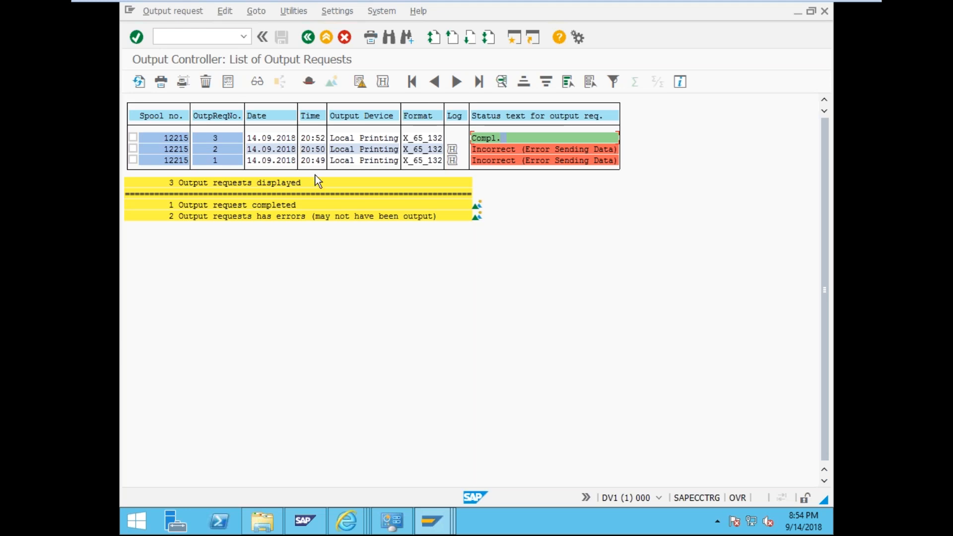
- Minimize the Windows Devices and Printers view and bring the Output Controller list forward
{"action": "left_click", "coordinate": [393, 520]}
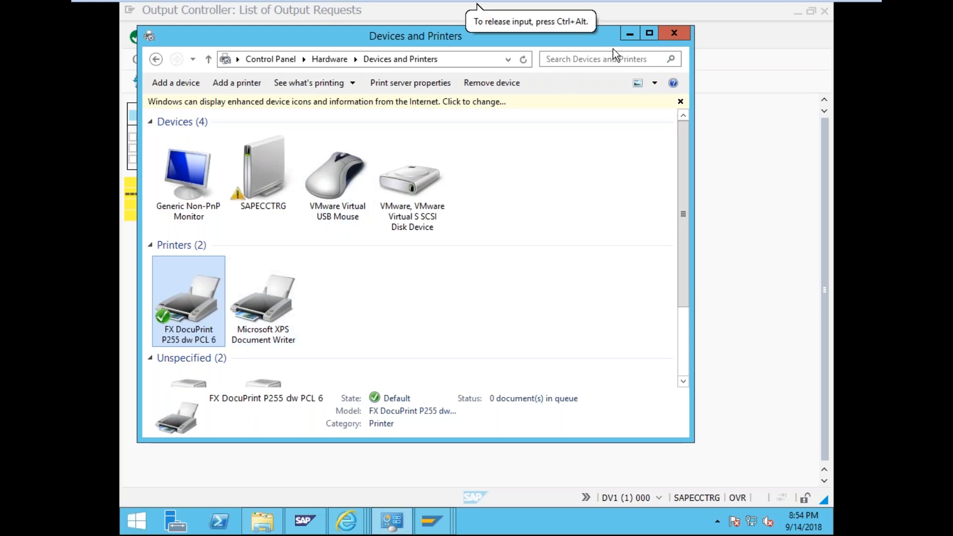
{"action": "left_click", "coordinate": [623, 37]}
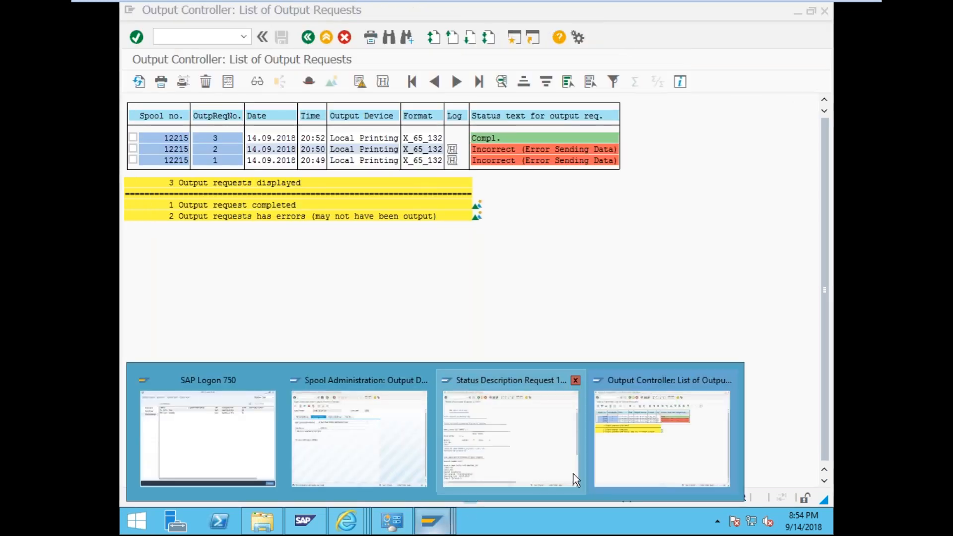
{"action": "left_click", "coordinate": [594, 459]}
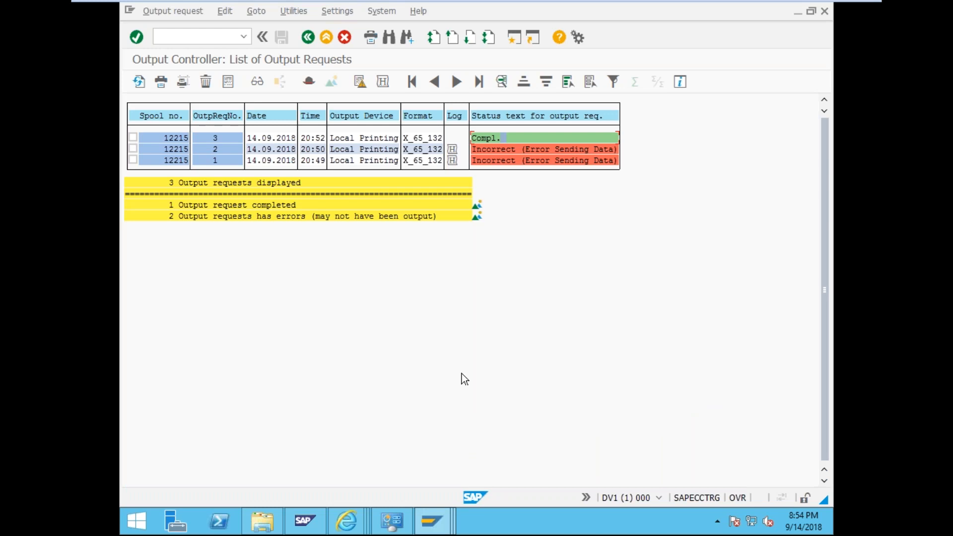
- Save Local Printing with access method F: Printing on Front End Computer, then return to output requests
{"action": "mouse_move", "coordinate": [433, 516]}
{"action": "left_click", "coordinate": [388, 464]}
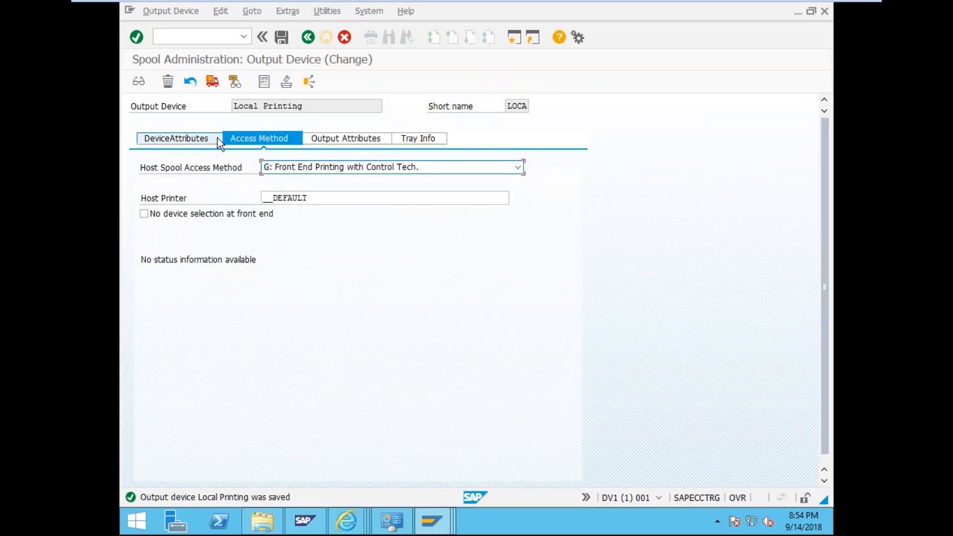
{"action": "left_click", "coordinate": [350, 168]}
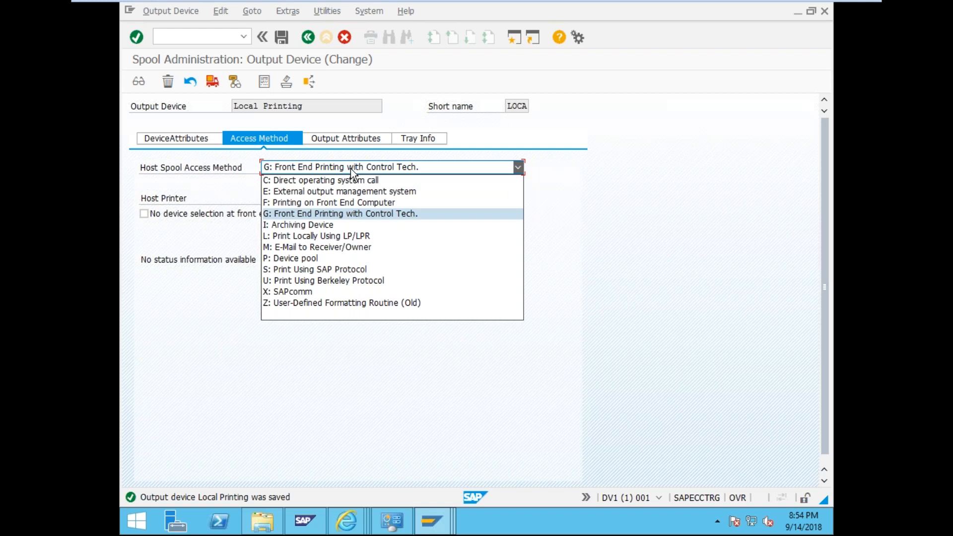
{"action": "left_click", "coordinate": [390, 206]}
{"action": "left_click", "coordinate": [390, 214]}
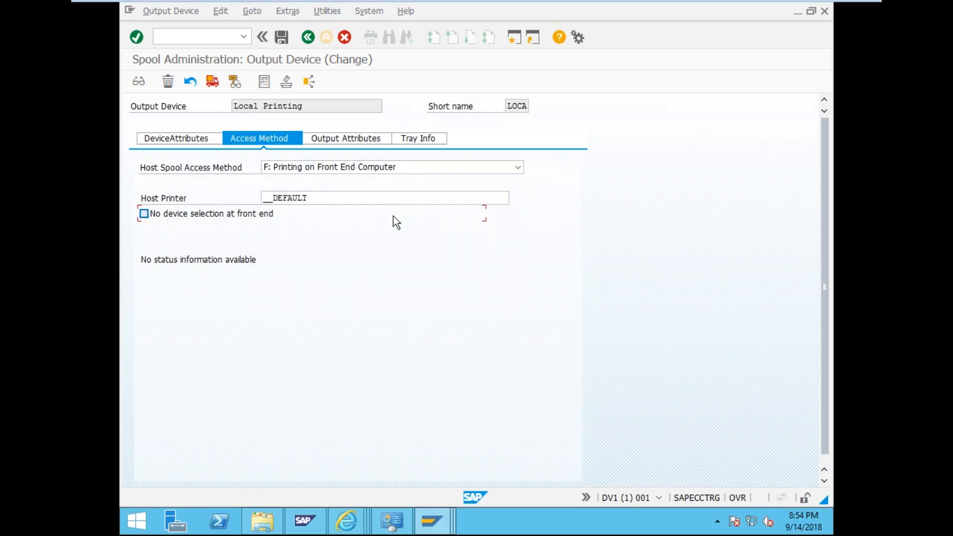
{"action": "left_click", "coordinate": [221, 218]}
{"action": "left_click", "coordinate": [285, 43]}
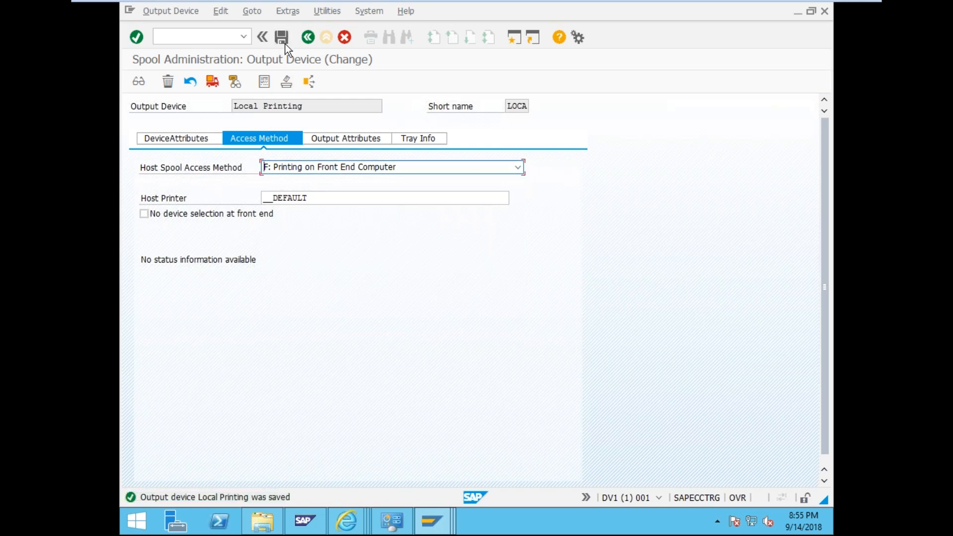
{"action": "mouse_move", "coordinate": [449, 522]}
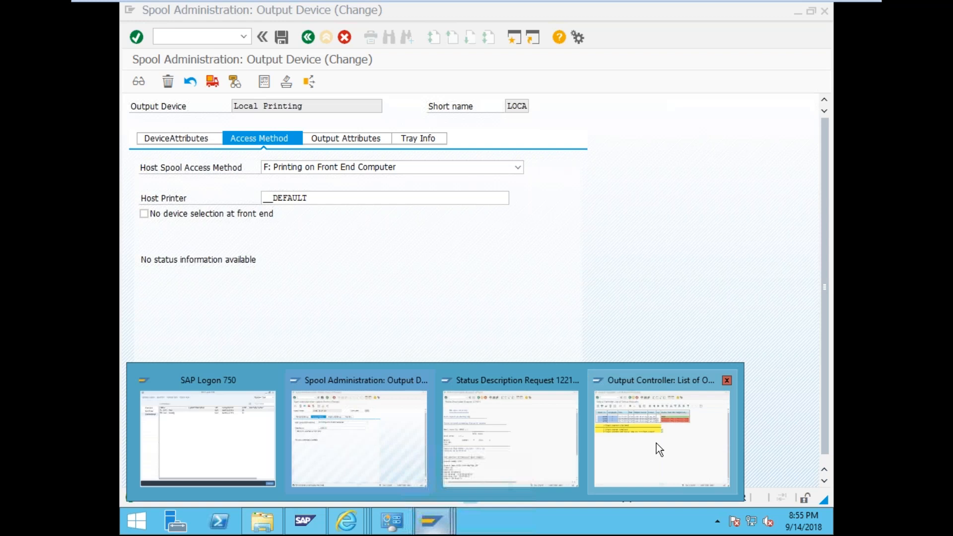
{"action": "left_click", "coordinate": [659, 449]}
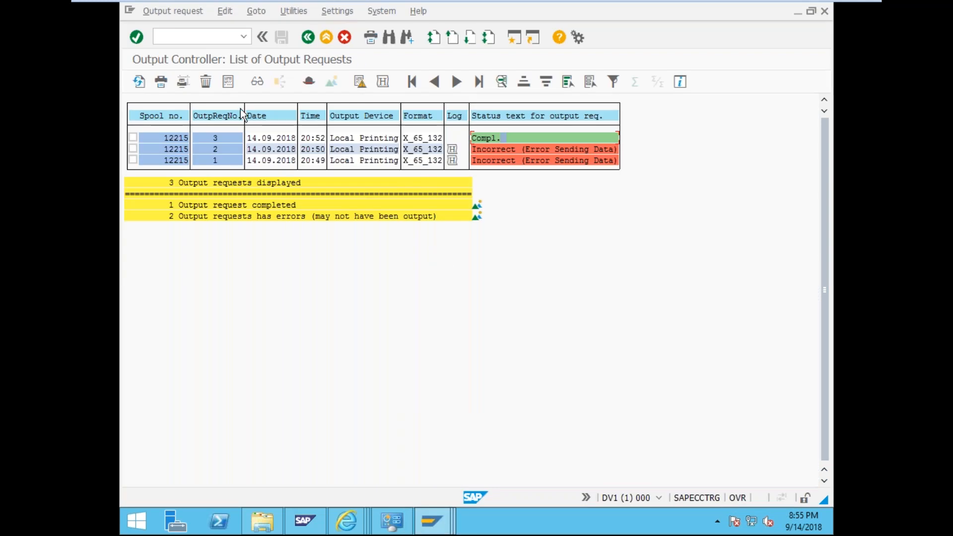
- Launch report RSPFPAR via /nrspfpar and list all profile parameters
{"action": "left_click", "coordinate": [194, 32]}
{"action": "type", "text": "/n"}
{"action": "key", "text": "Return"}
{"action": "type", "text": "rspfpar"}
{"action": "key", "text": "Return"}
{"action": "left_click", "coordinate": [194, 33]}
{"action": "type", "text": "/nrspfpar"}
{"action": "key", "text": "Return"}
{"action": "left_click", "coordinate": [140, 84]}
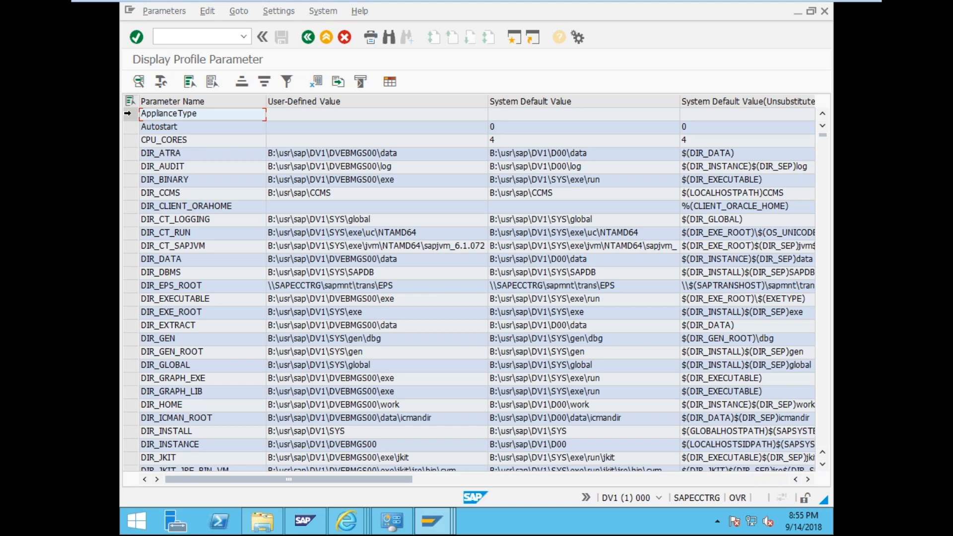
{"action": "left_click_drag", "start_coordinate": [127, 113], "coordinate": [125, 183]}
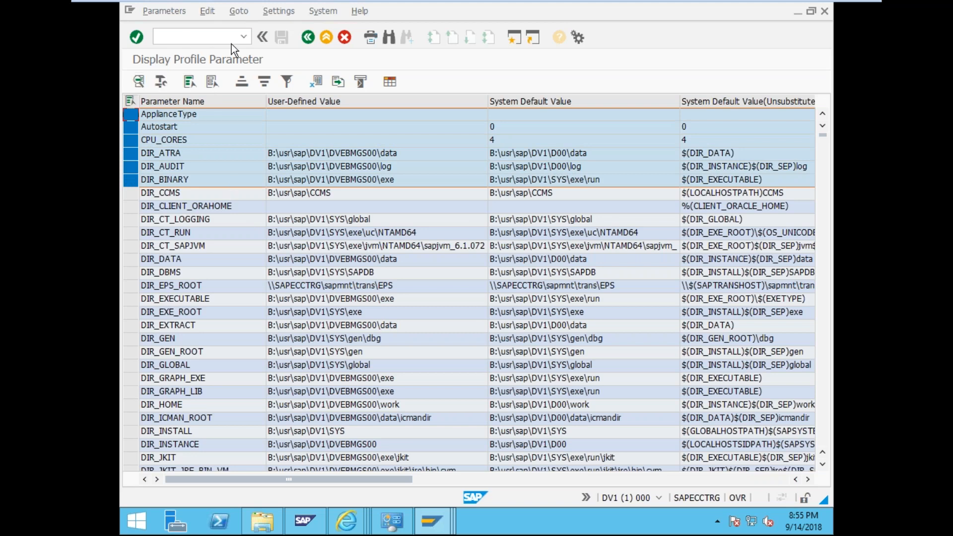
{"action": "left_click", "coordinate": [308, 38]}
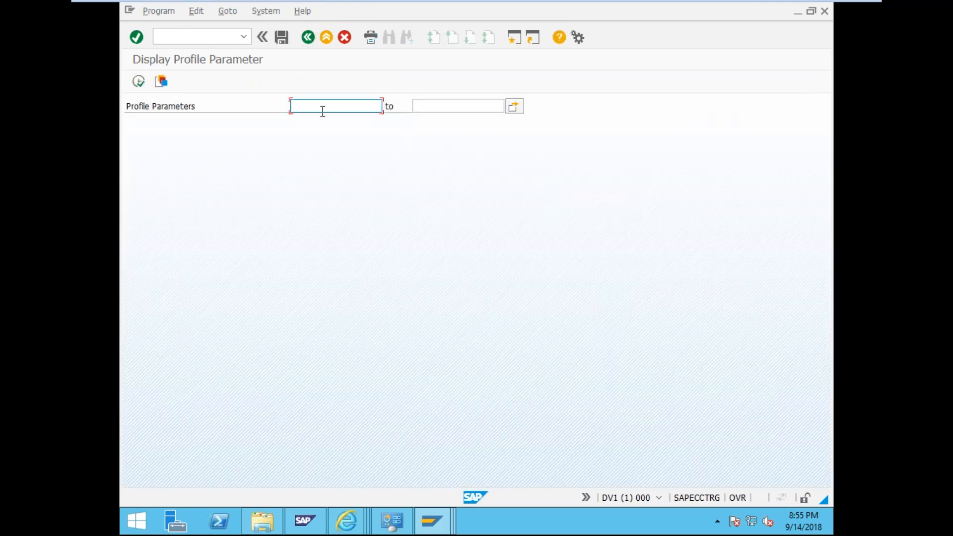
- Filter the profile parameters to login* and scroll through the results
{"action": "type", "text": "login*"}
{"action": "left_click", "coordinate": [148, 88]}
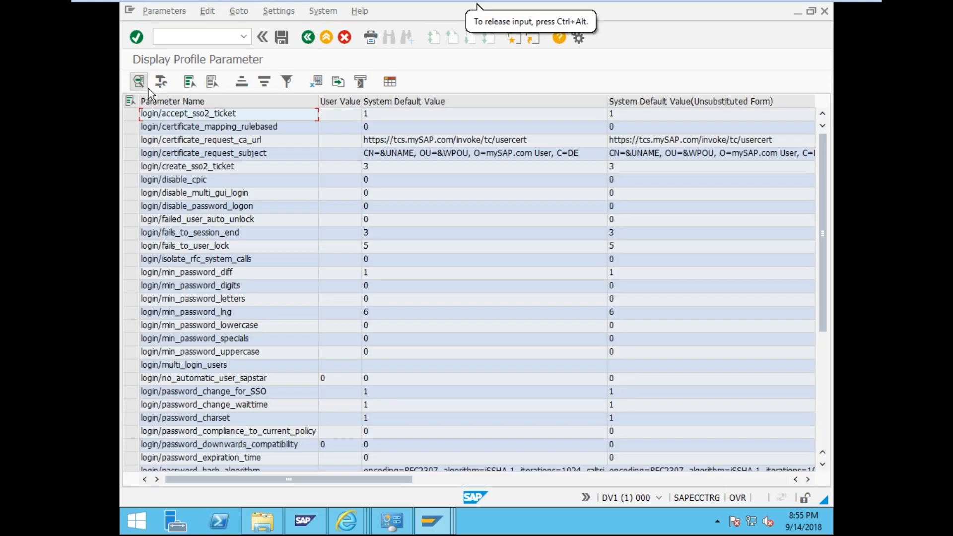
{"action": "scroll", "coordinate": [266, 231], "scroll_direction": "down", "scroll_amount": 2}
{"action": "scroll", "coordinate": [266, 232], "scroll_direction": "down", "scroll_amount": 3}
{"action": "scroll", "coordinate": [368, 192], "scroll_direction": "up", "scroll_amount": 5}
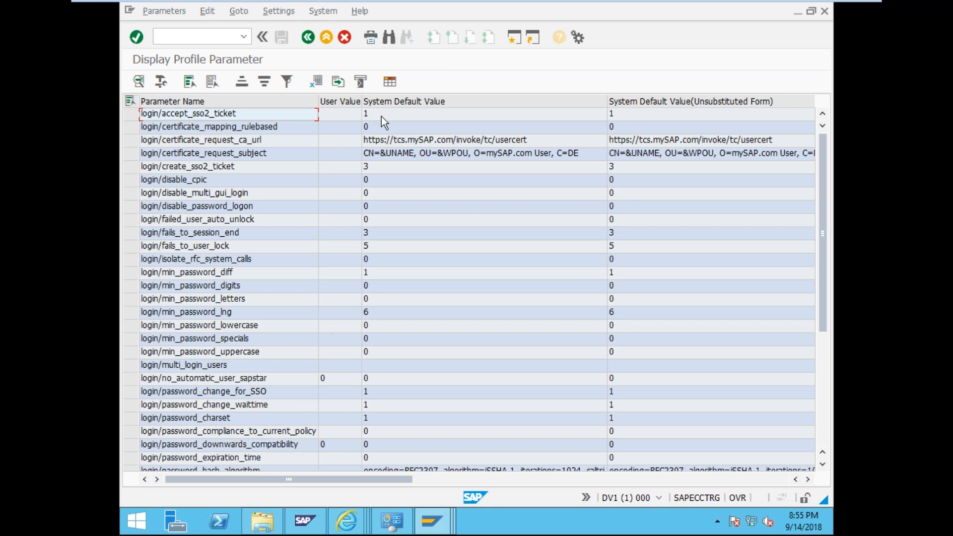
- Print page 1 to 1 of the login parameter list, then enter /nsp01 in the command field
{"action": "left_click", "coordinate": [376, 43]}
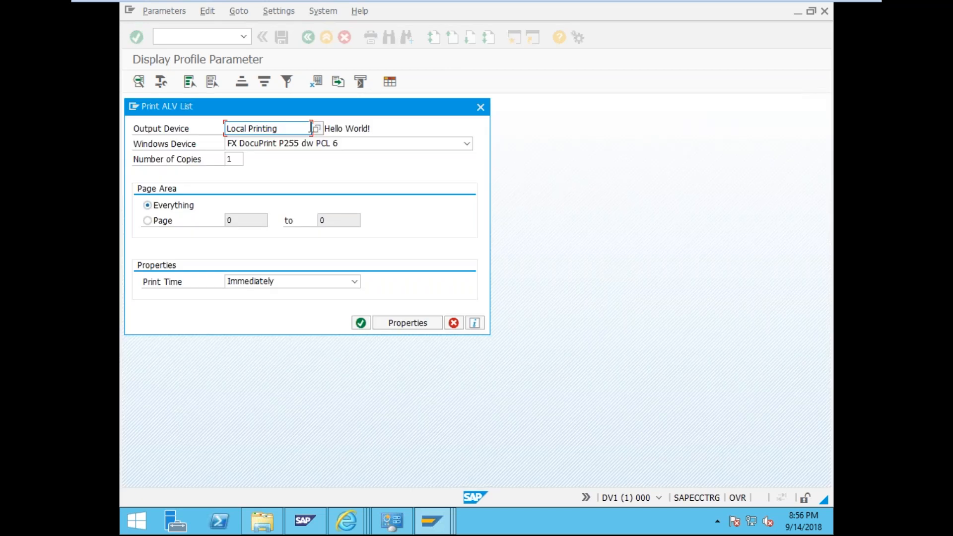
{"action": "left_click", "coordinate": [165, 221]}
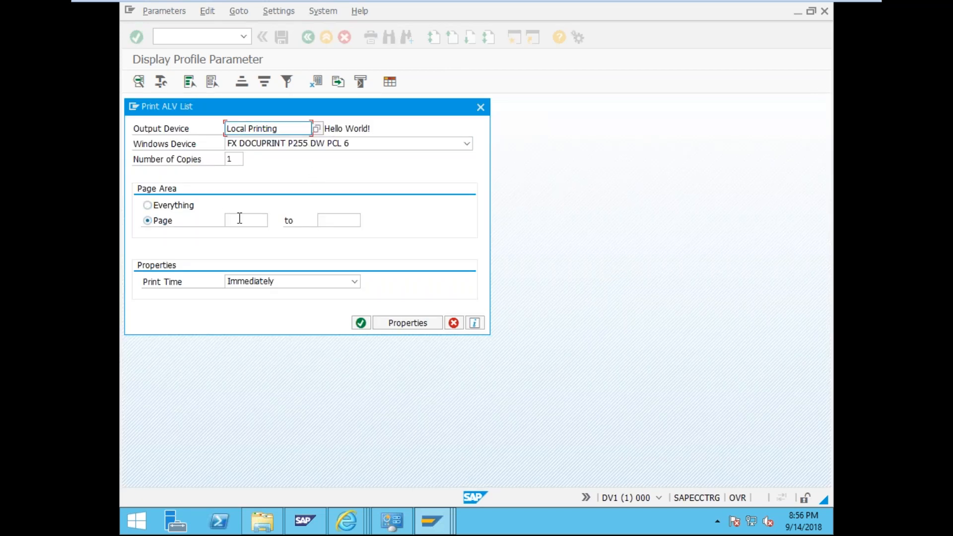
{"action": "left_click", "coordinate": [240, 218]}
{"action": "type", "text": "1"}
{"action": "left_click", "coordinate": [326, 219]}
{"action": "type", "text": "1"}
{"action": "left_click", "coordinate": [362, 324]}
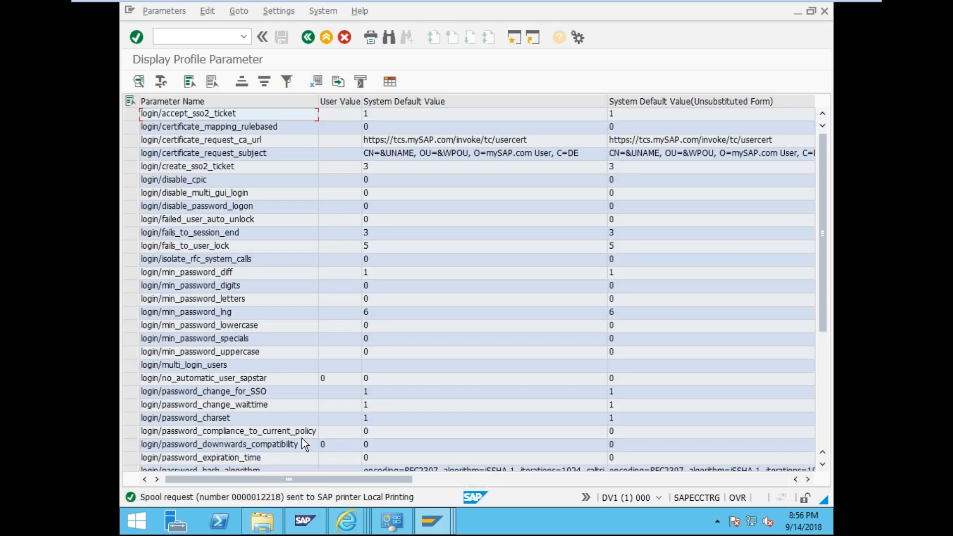
{"action": "left_click", "coordinate": [211, 42]}
{"action": "type", "text": "/"}
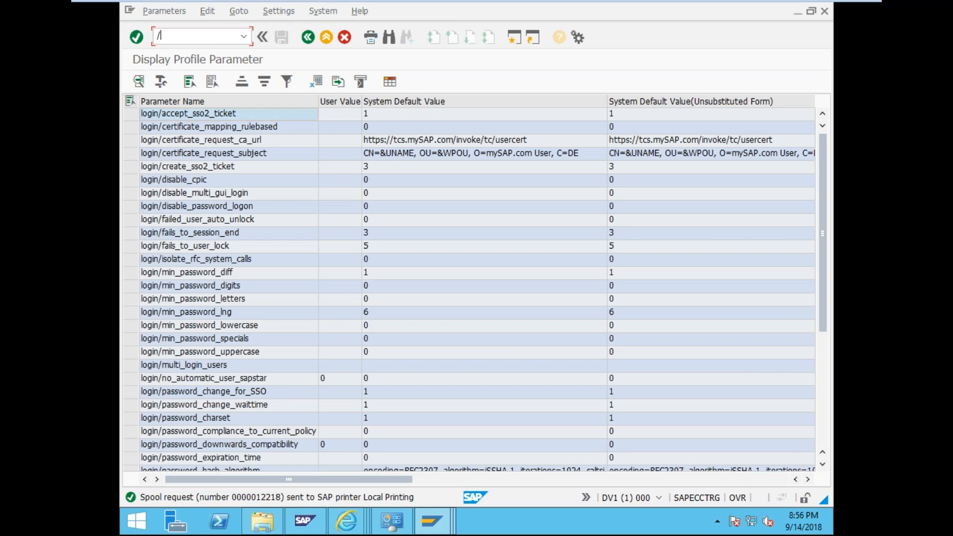
{"action": "type", "text": "nsp01"}
- Run SP01 to list spool requests showing 12218 as Compl, and close the printer status window
{"action": "key", "text": "Return"}
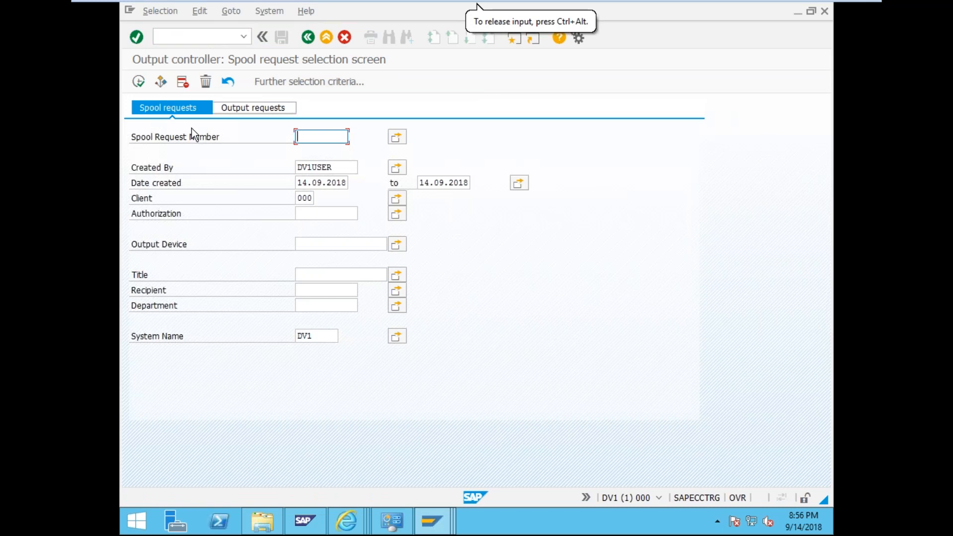
{"action": "left_click", "coordinate": [142, 87]}
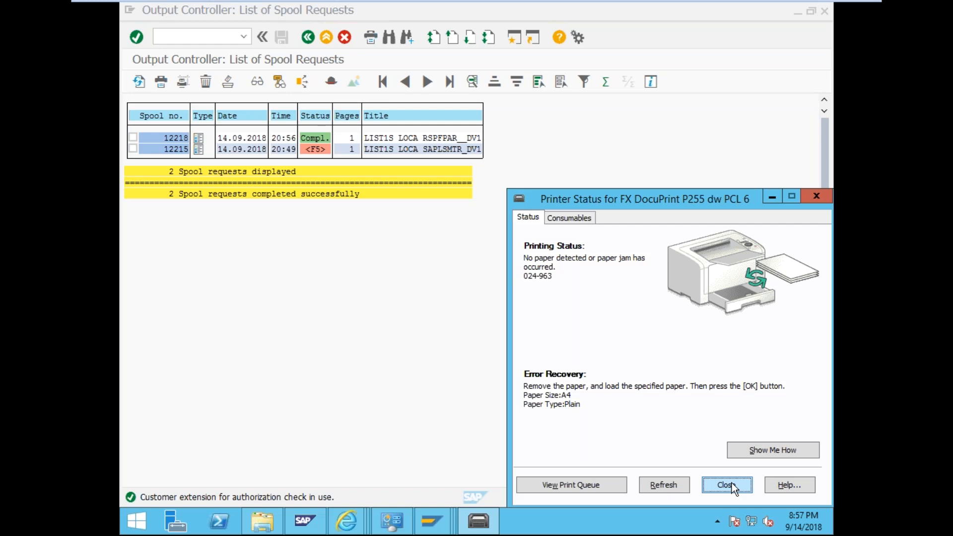
{"action": "left_click", "coordinate": [653, 483]}
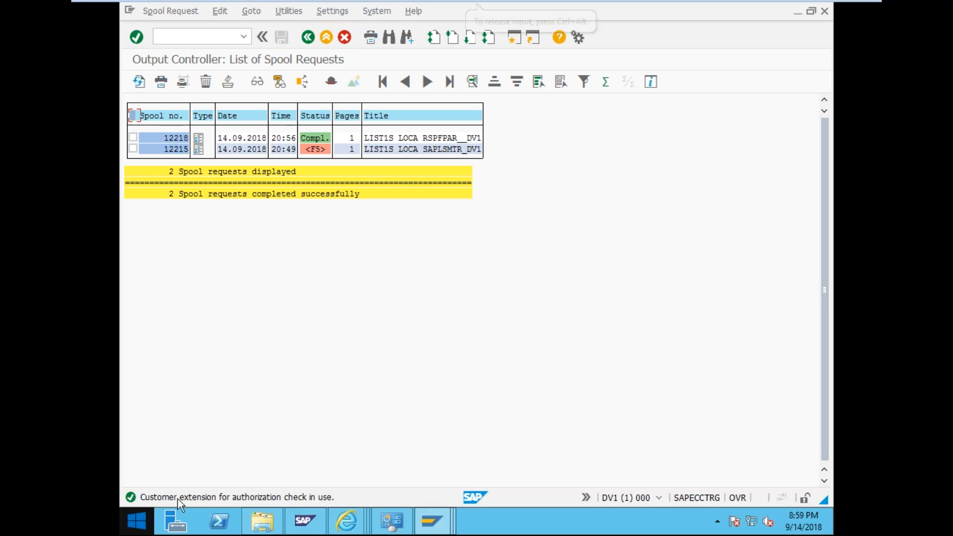
- View the Status Description spool error log, then minimize it
{"action": "left_click", "coordinate": [432, 521]}
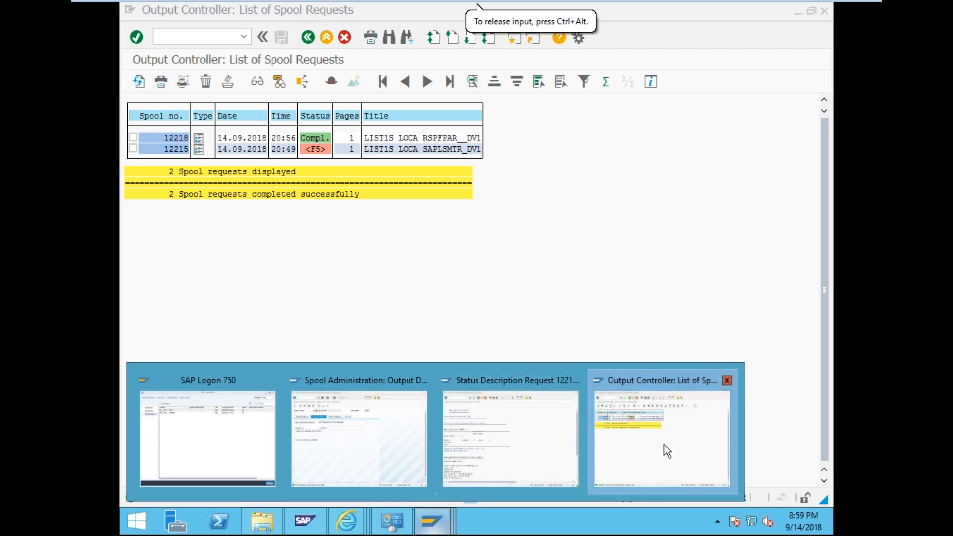
{"action": "left_click", "coordinate": [465, 451]}
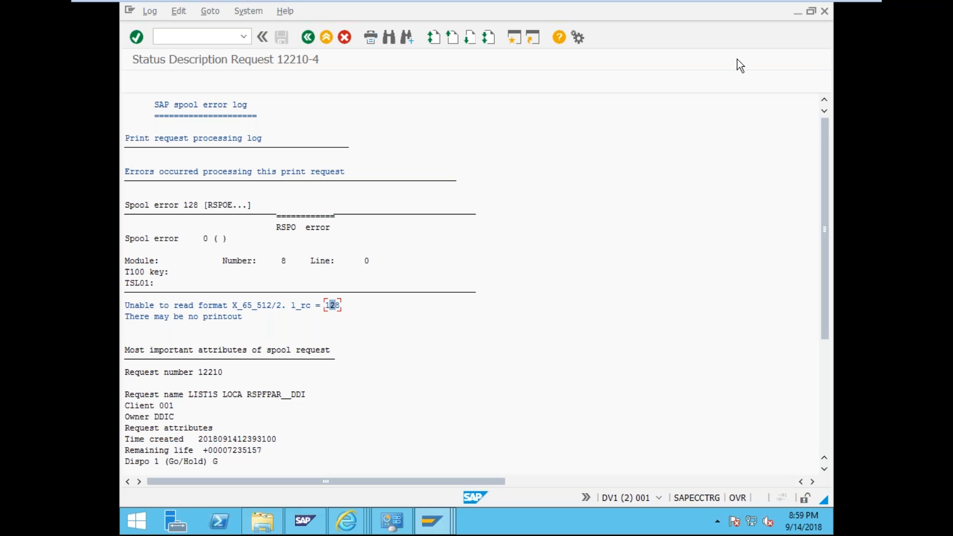
{"action": "left_click", "coordinate": [797, 12]}
- Bring the Spool Administration: Output Device window for Local Printing to the front
{"action": "left_click", "coordinate": [432, 520]}
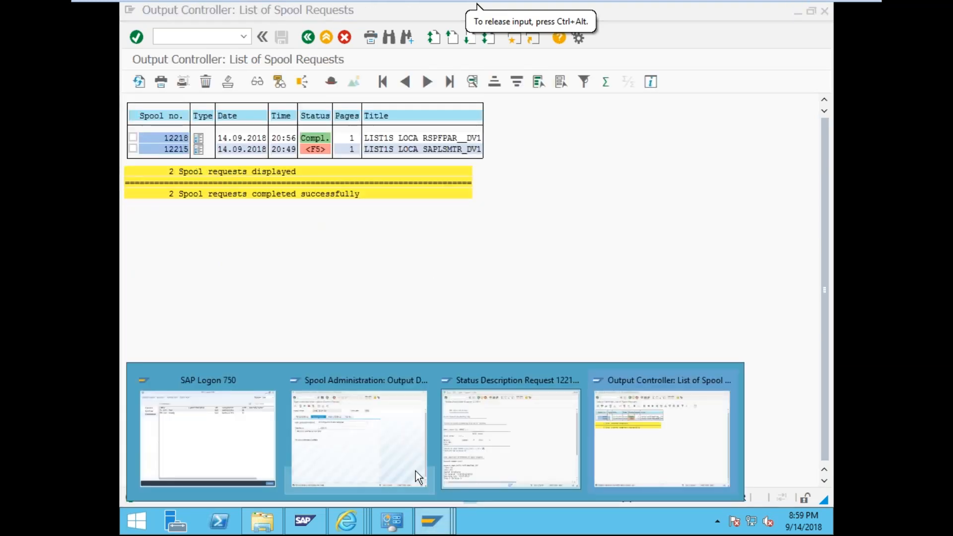
{"action": "left_click", "coordinate": [349, 433]}
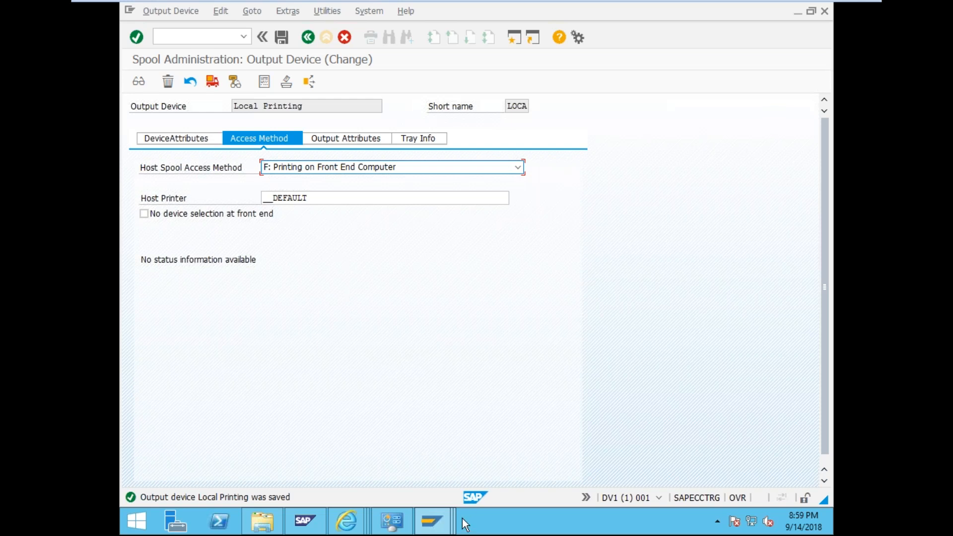
{"action": "left_click", "coordinate": [441, 522]}
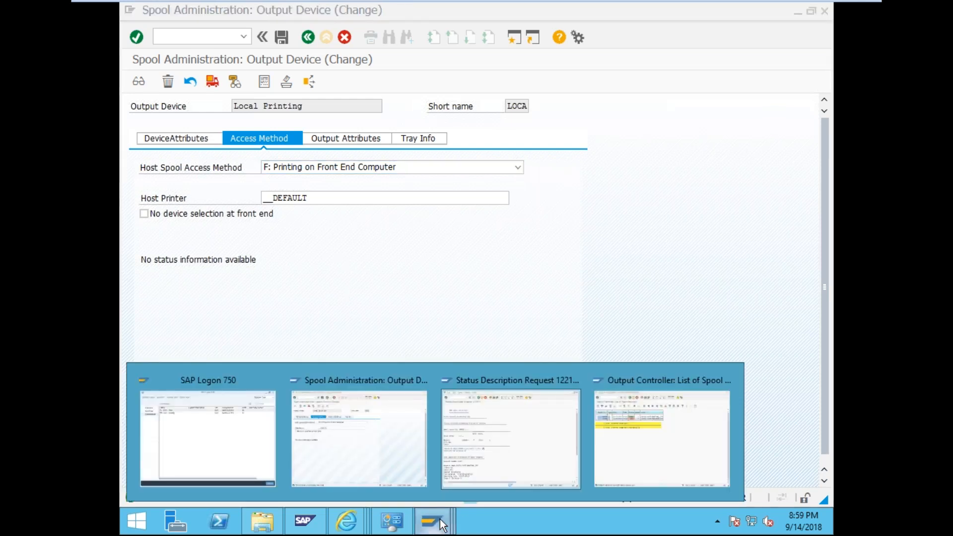
{"action": "left_click", "coordinate": [367, 427]}
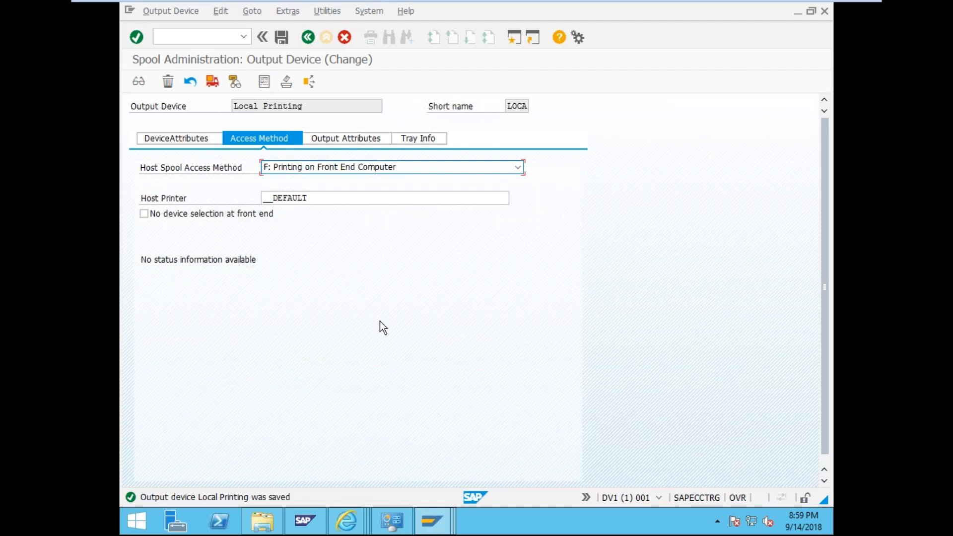
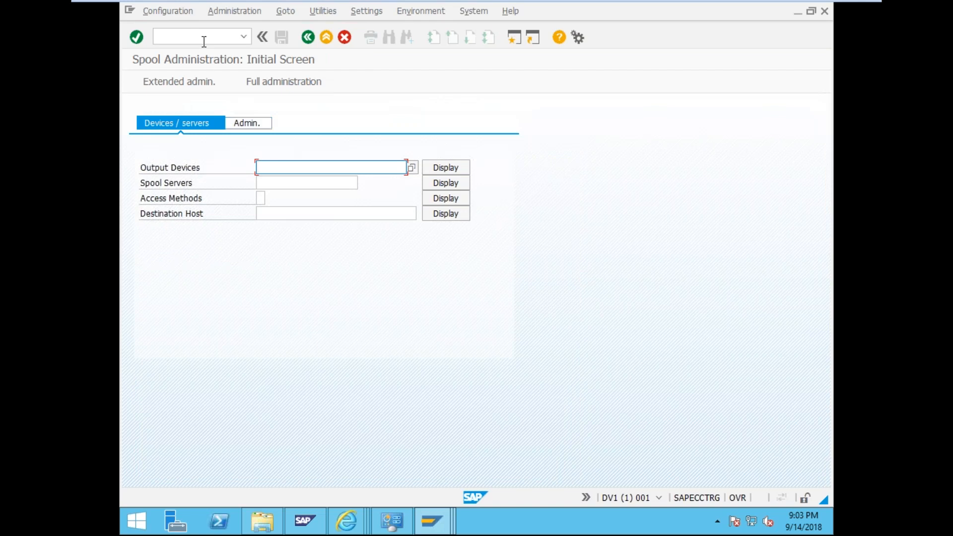
- Display the spool server list, switch it to change mode, and start creating a new server
{"action": "left_click", "coordinate": [263, 11]}
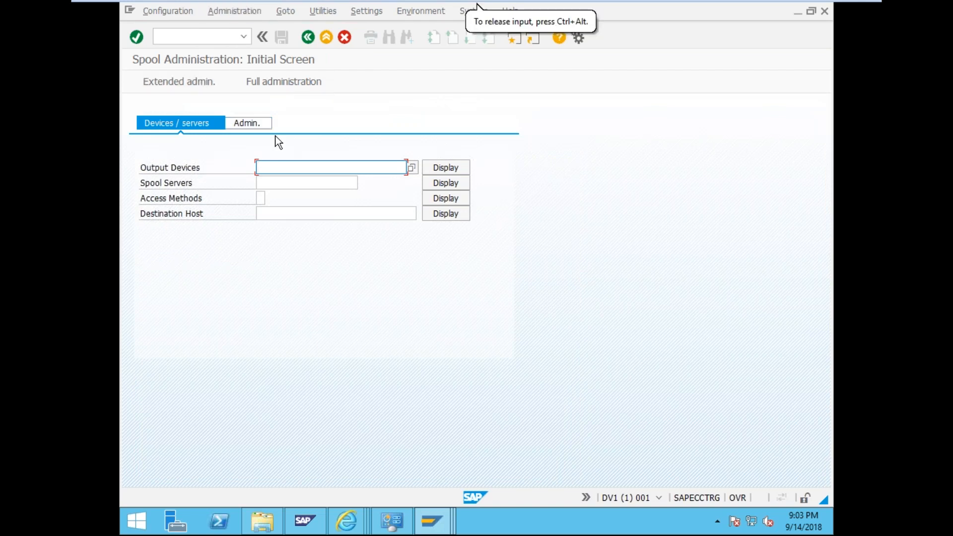
{"action": "left_click", "coordinate": [444, 183]}
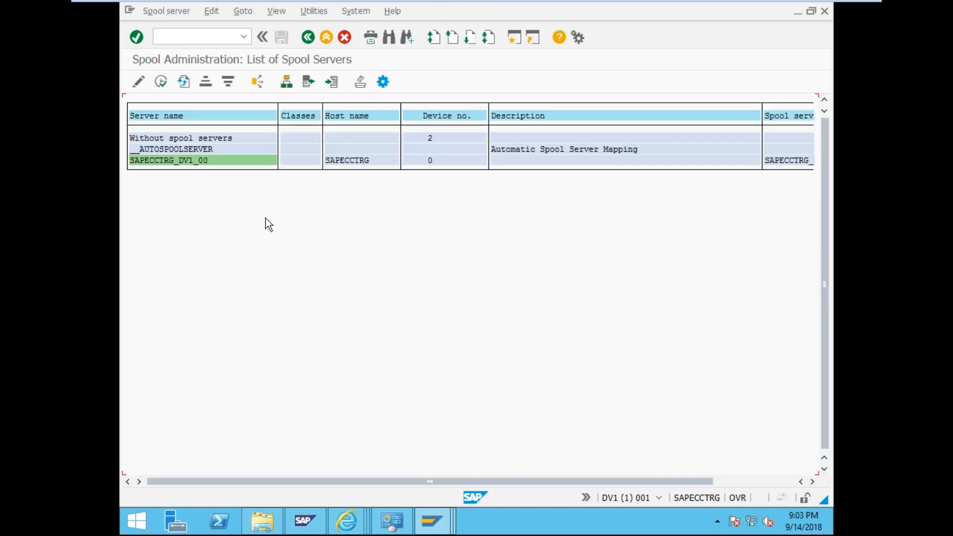
{"action": "left_click", "coordinate": [138, 82]}
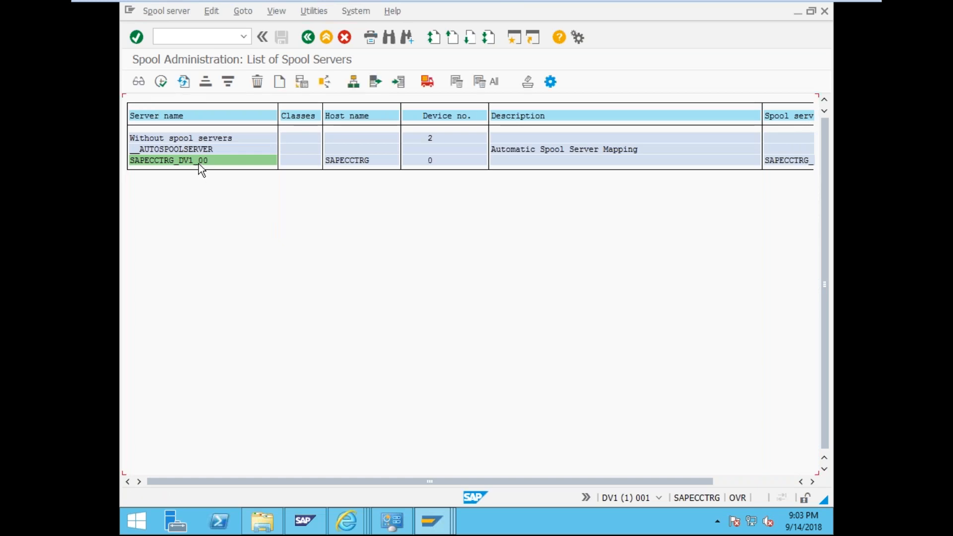
{"action": "left_click", "coordinate": [278, 82]}
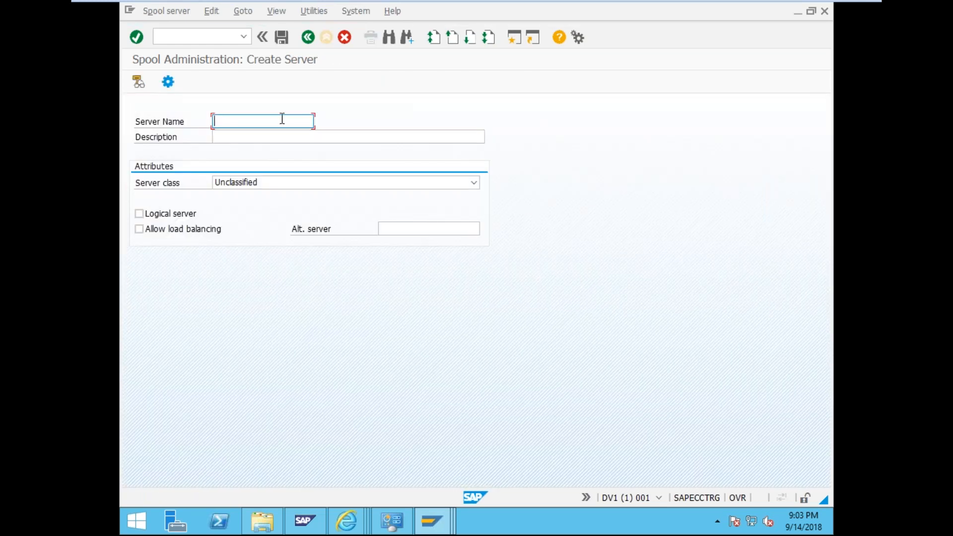
- Name the new server Test_logical_Server with the description Local Print Server
{"action": "type", "text": "Tes"}
{"action": "key", "text": "BackSpace"}
{"action": "type", "text": "st_logical_Server"}
{"action": "key", "text": "Tab"}
{"action": "type", "text": "Loca"}
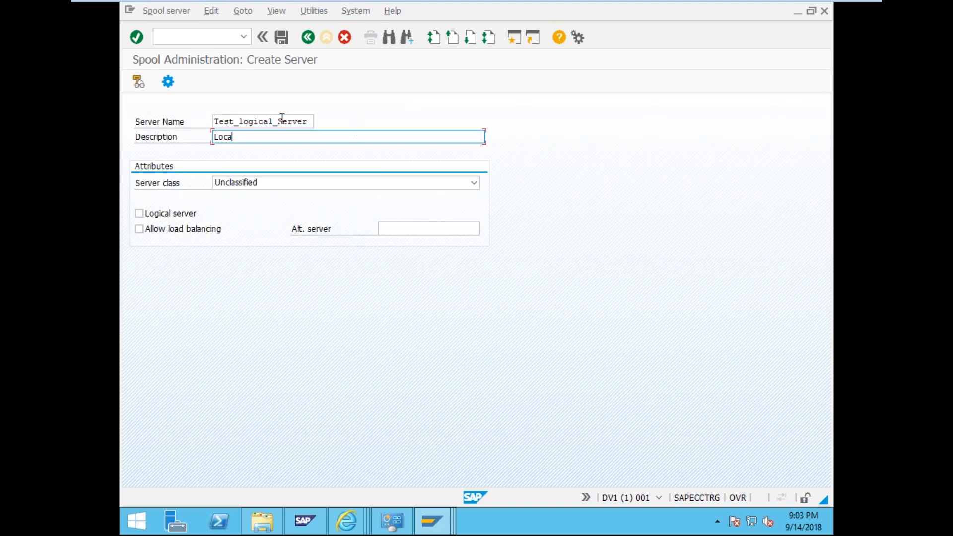
{"action": "type", "text": "l Printer"}
{"action": "type", "text": " server"}
{"action": "key", "text": "BackSpace"}
{"action": "key", "text": "BackSpace"}
{"action": "key", "text": "BackSpace"}
{"action": "key", "text": "BackSpace"}
{"action": "key", "text": "BackSpace"}
{"action": "key", "text": "BackSpace"}
{"action": "key", "text": "BackSpace"}
{"action": "key", "text": "BackSpace"}
{"action": "key", "text": "BackSpace"}
{"action": "type", "text": "Server"}
- Set the server class to Test server or test print
{"action": "key", "text": "Tab"}
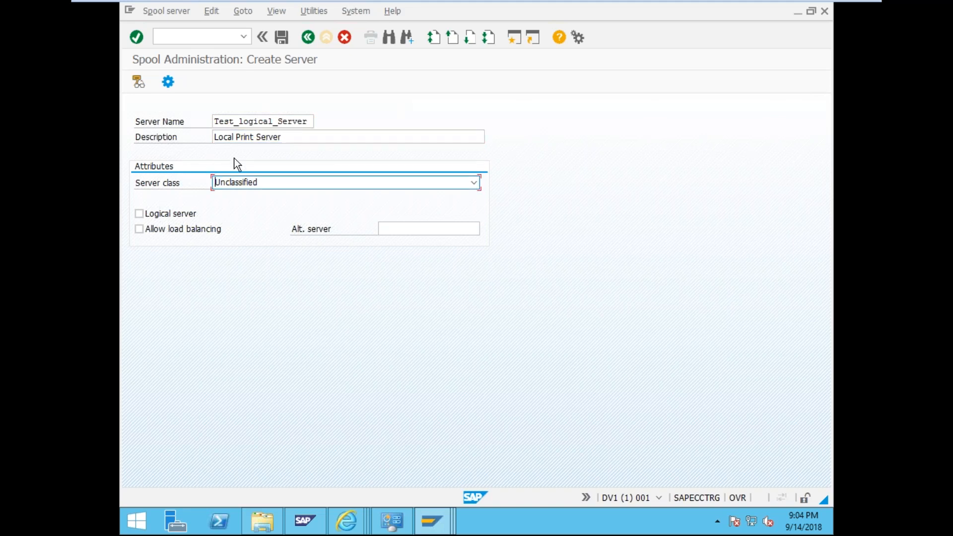
{"action": "left_click", "coordinate": [268, 182]}
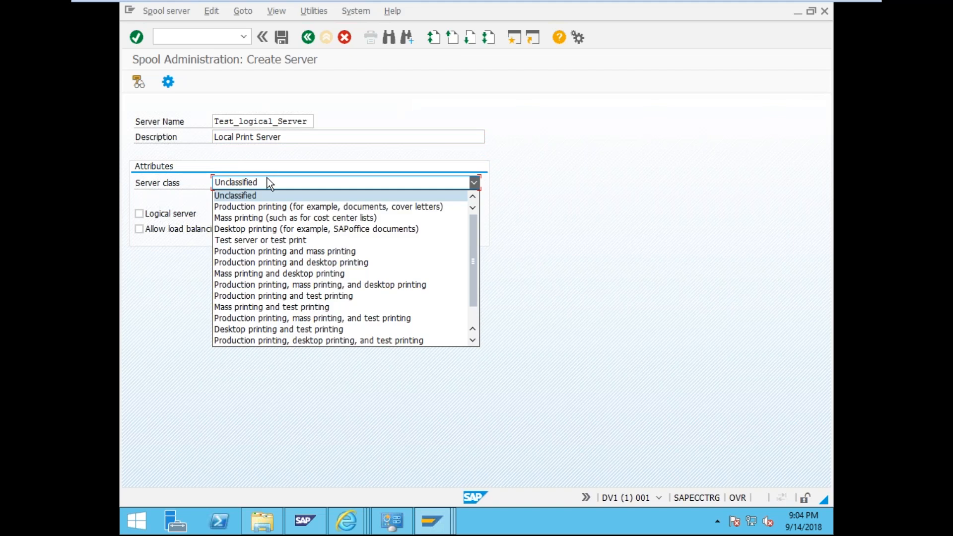
{"action": "left_click", "coordinate": [136, 283]}
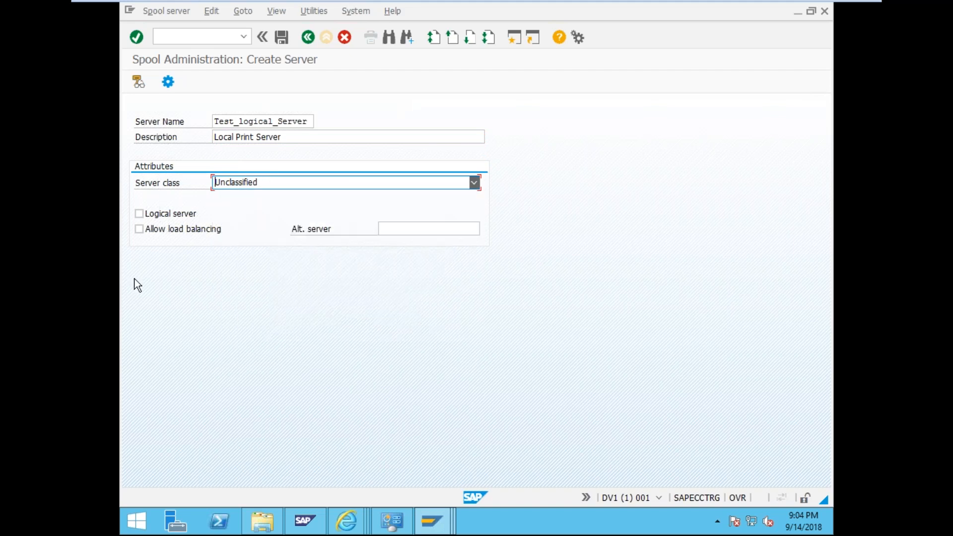
{"action": "left_click", "coordinate": [252, 179]}
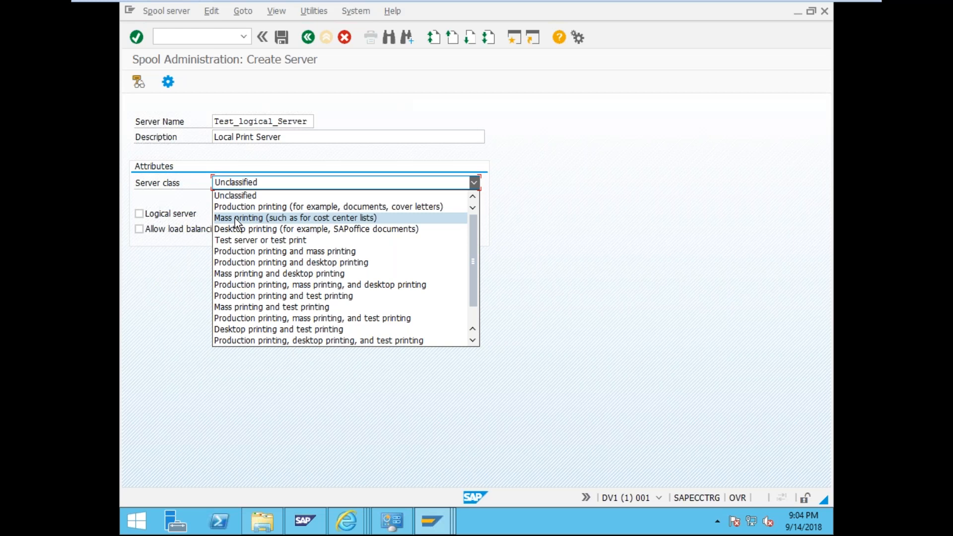
{"action": "scroll", "coordinate": [238, 216], "scroll_direction": "down", "scroll_amount": 1}
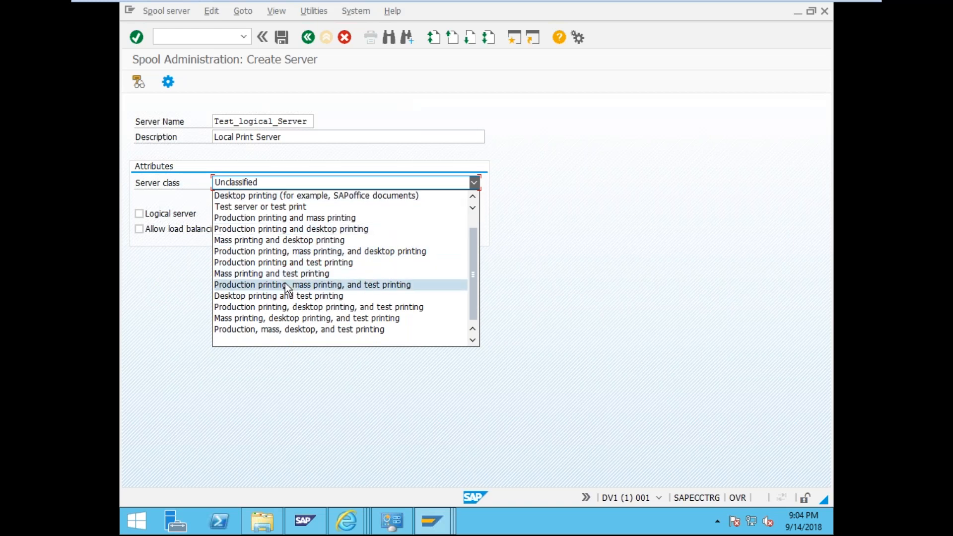
{"action": "left_click", "coordinate": [270, 206]}
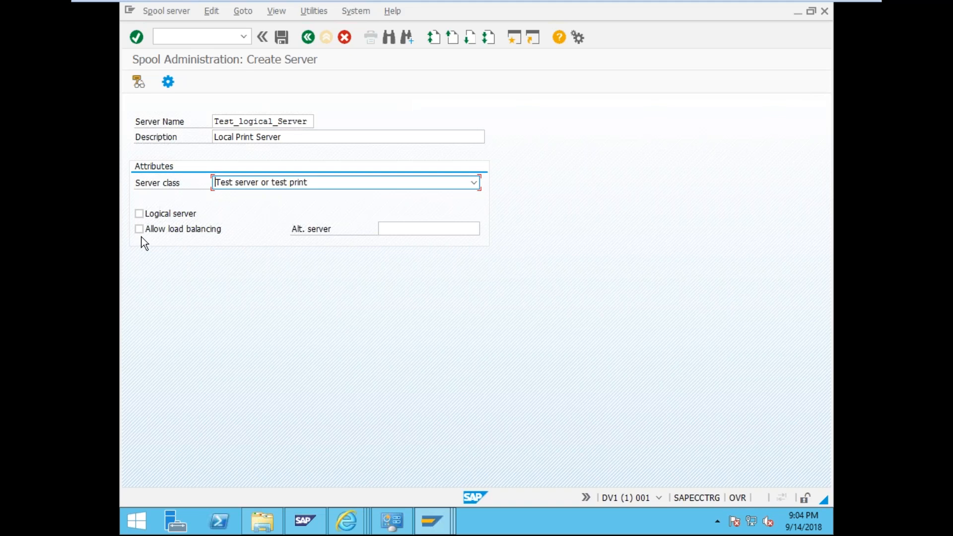
- Mark it as a logical server mapped to SAPECCTRG_DV1_00
{"action": "left_click", "coordinate": [138, 213]}
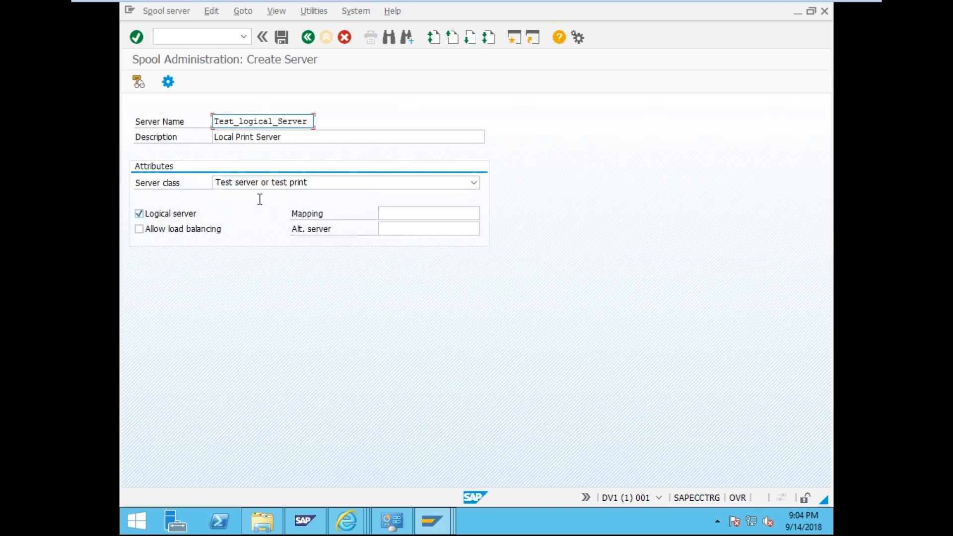
{"action": "left_click", "coordinate": [443, 213]}
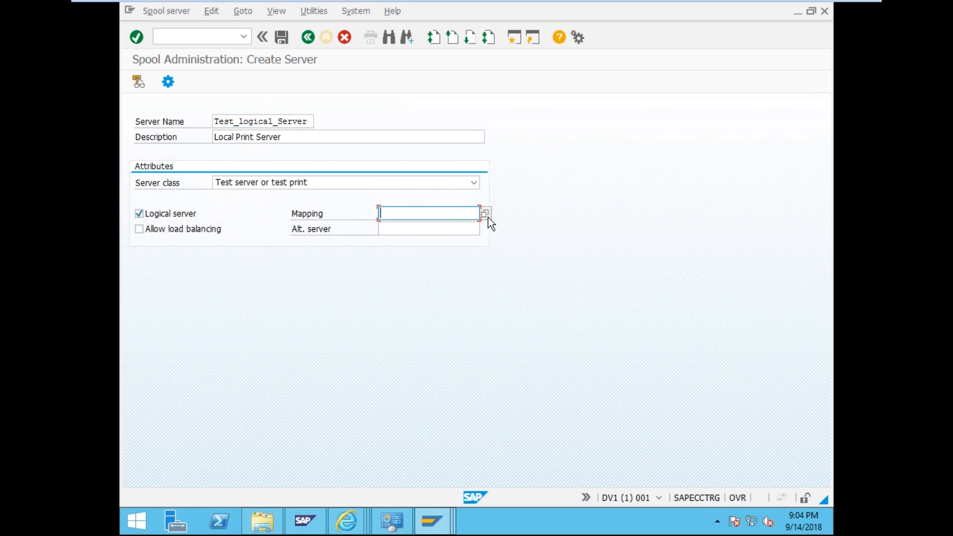
{"action": "left_click", "coordinate": [485, 215]}
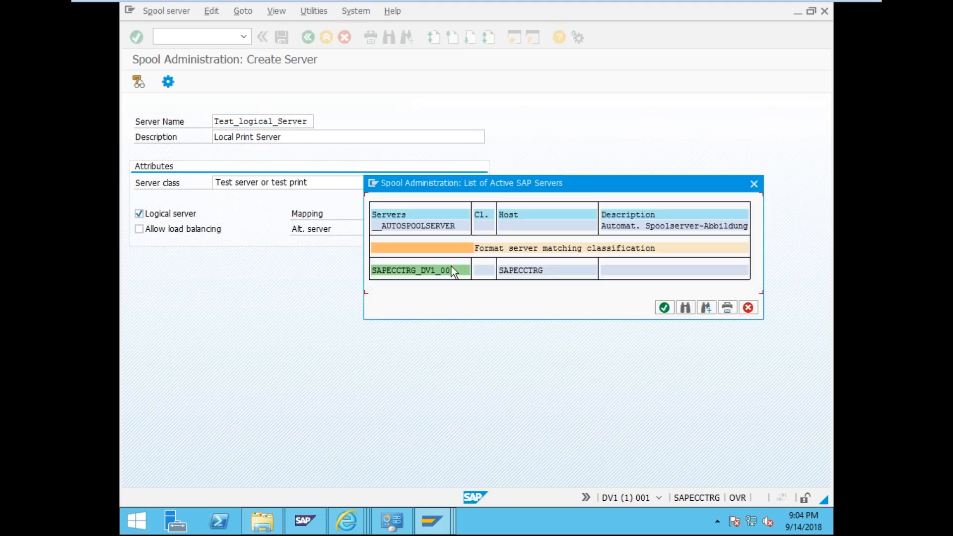
{"action": "double_click", "coordinate": [451, 268]}
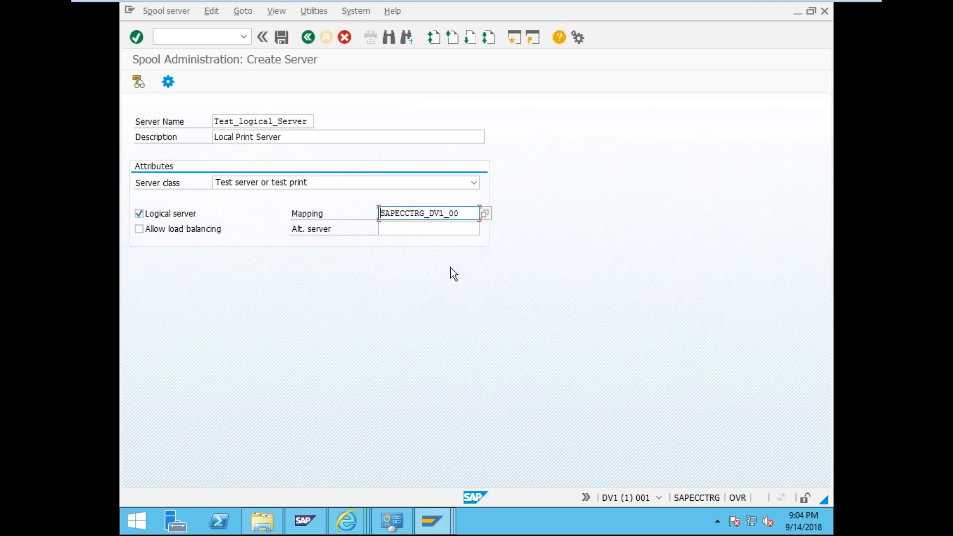
- Allow load balancing with SAPECCTRG_DV1_00 as the alternate server
{"action": "left_click", "coordinate": [139, 230]}
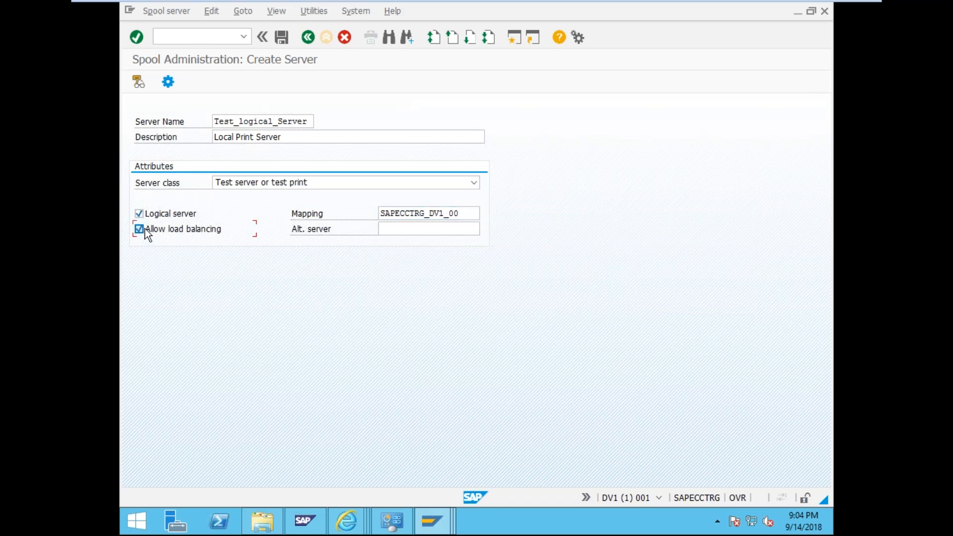
{"action": "left_click", "coordinate": [431, 230]}
{"action": "left_click", "coordinate": [486, 229]}
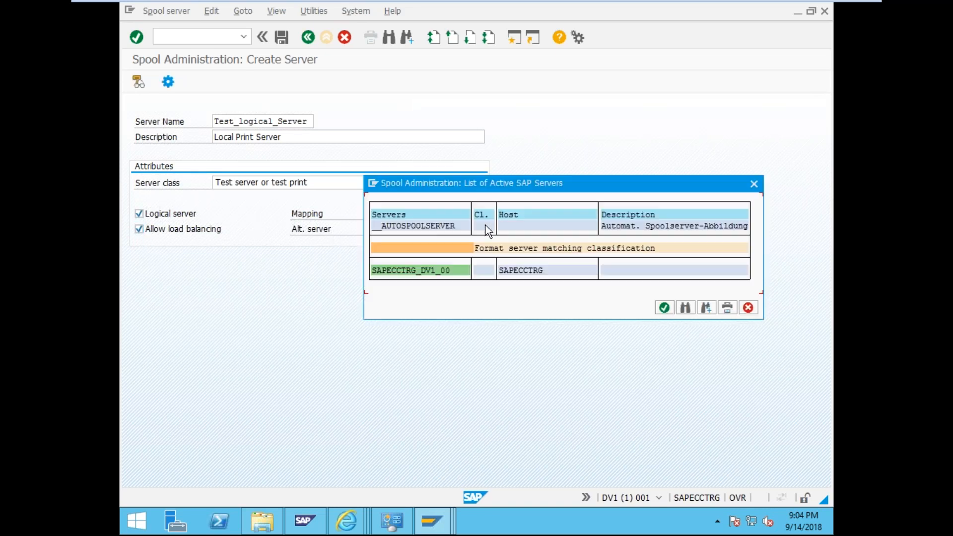
{"action": "double_click", "coordinate": [430, 271]}
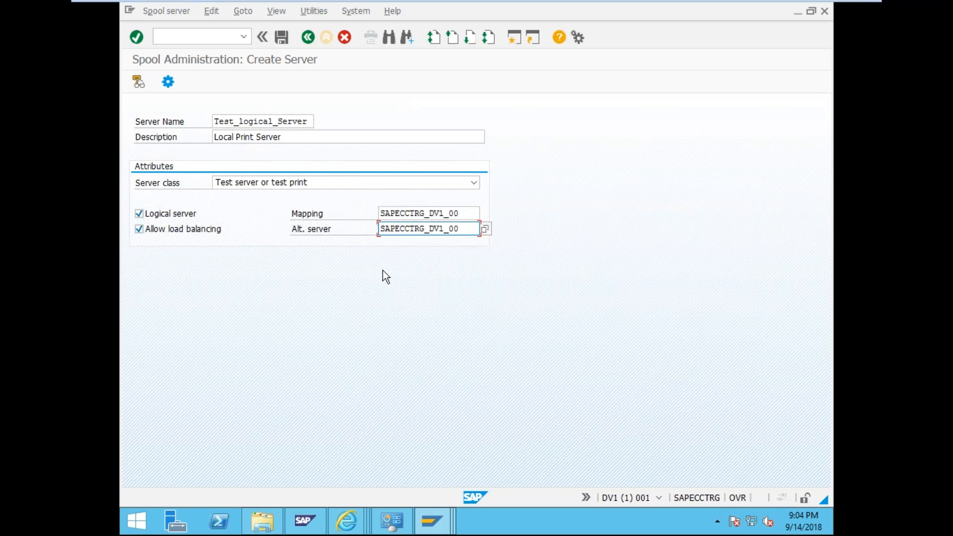
{"action": "left_click", "coordinate": [485, 229]}
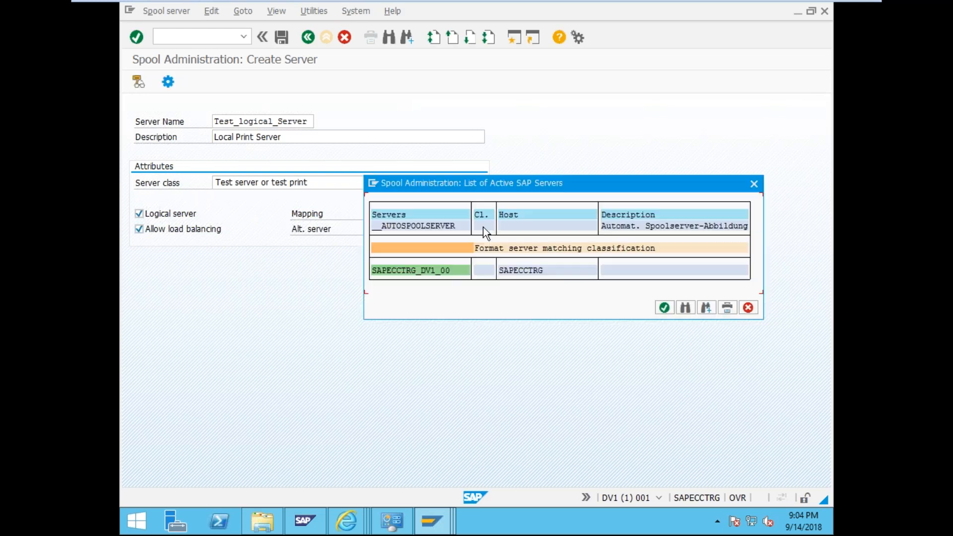
{"action": "double_click", "coordinate": [436, 272]}
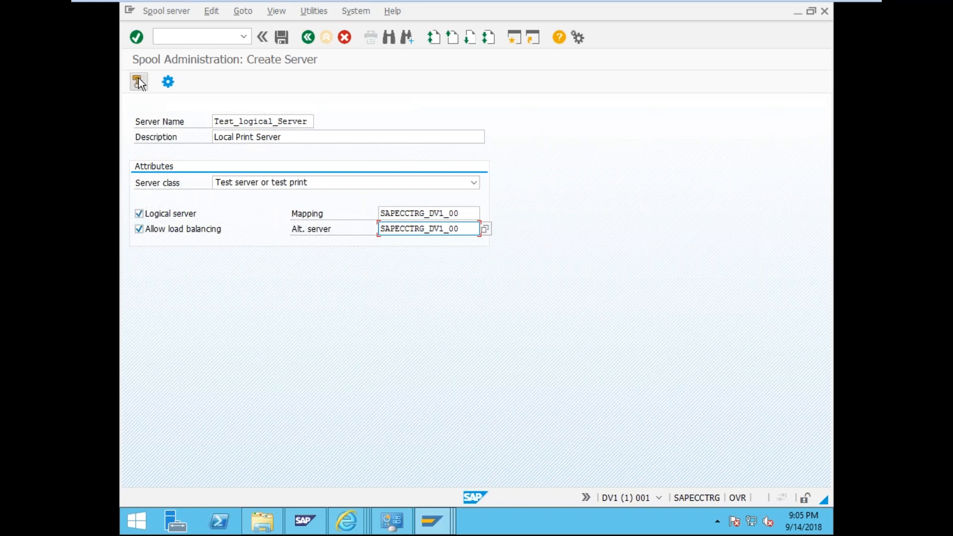
- Save Test_logical_Server, then go back through the server list to the Spool Administration initial screen
{"action": "left_click", "coordinate": [287, 39]}
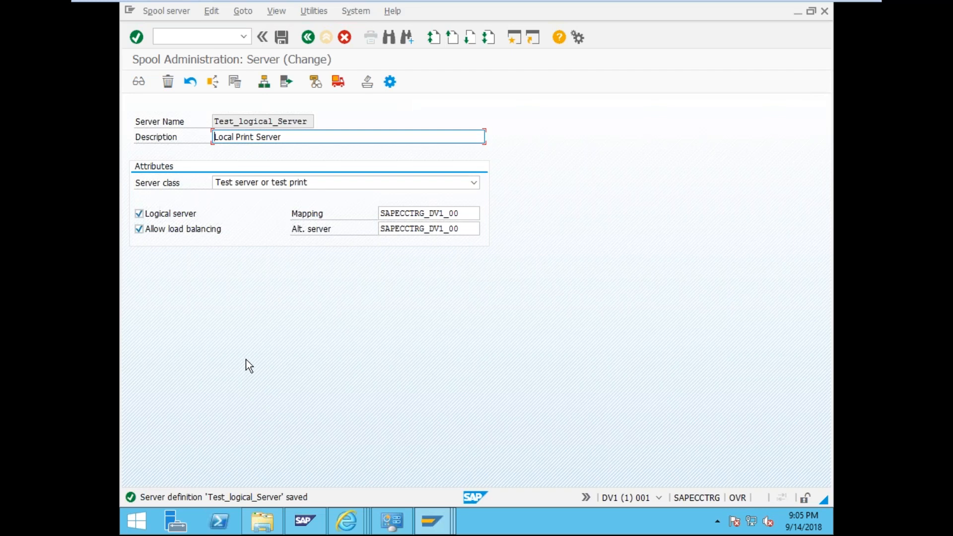
{"action": "left_click", "coordinate": [308, 37]}
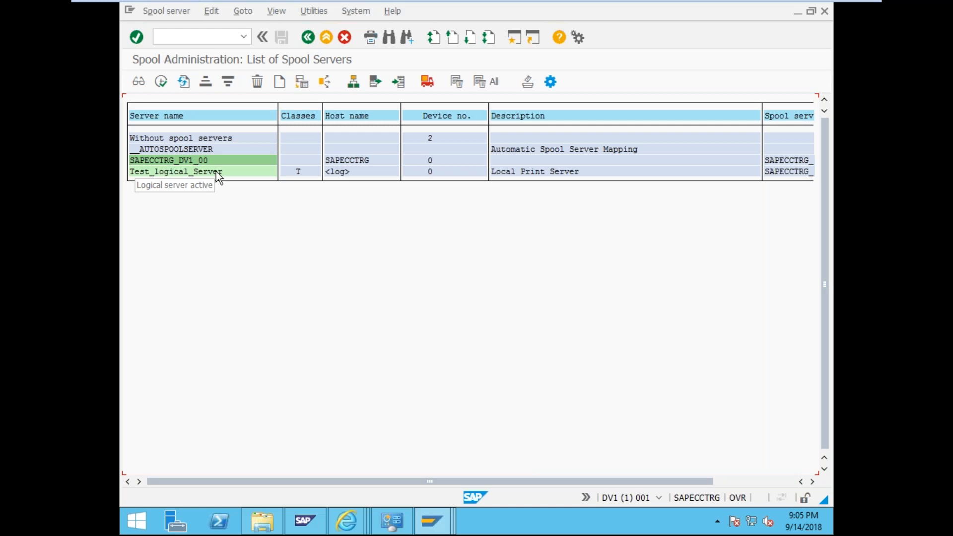
{"action": "left_click", "coordinate": [311, 38]}
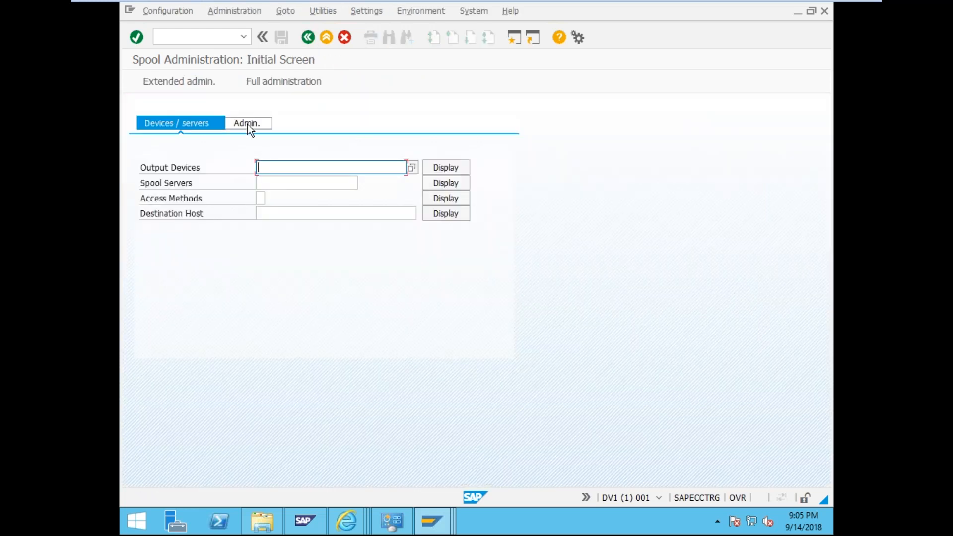
- Open the Local Printing output device, review its Access Method and Output Attributes, and save it
{"action": "left_click", "coordinate": [431, 168]}
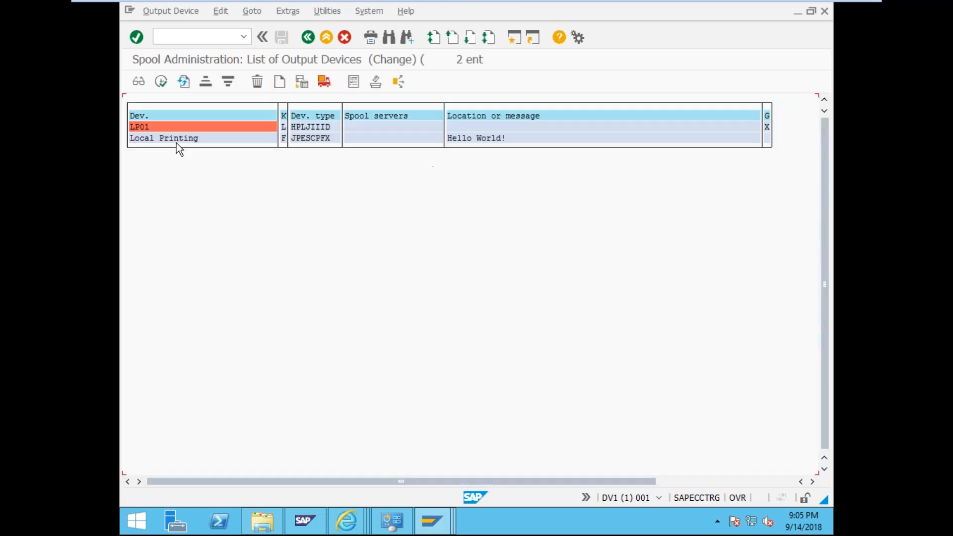
{"action": "double_click", "coordinate": [175, 139]}
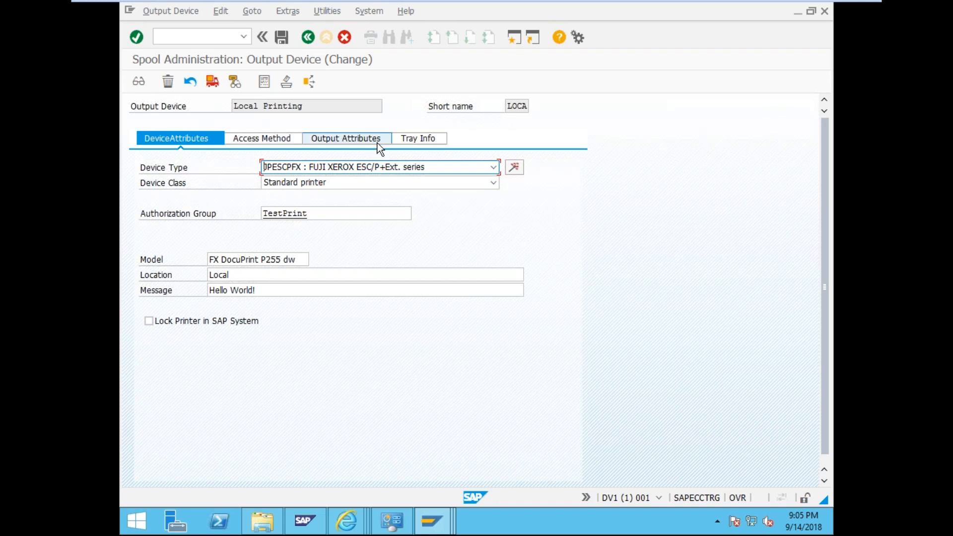
{"action": "left_click", "coordinate": [262, 140]}
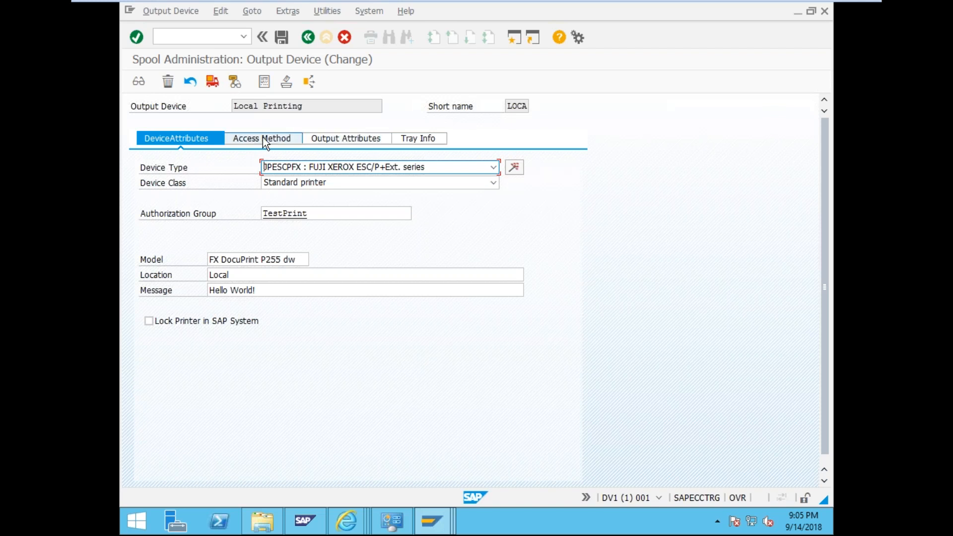
{"action": "left_click", "coordinate": [326, 138]}
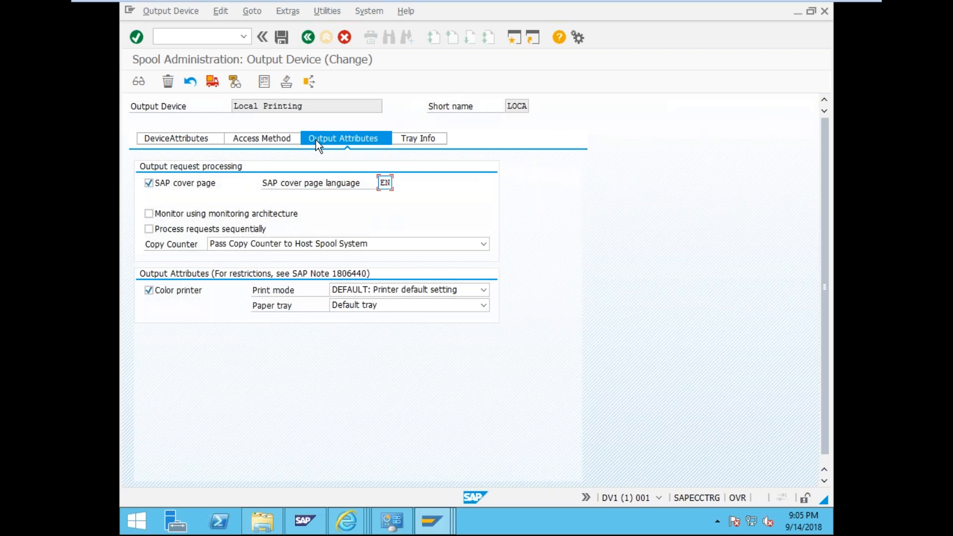
{"action": "left_click", "coordinate": [189, 141]}
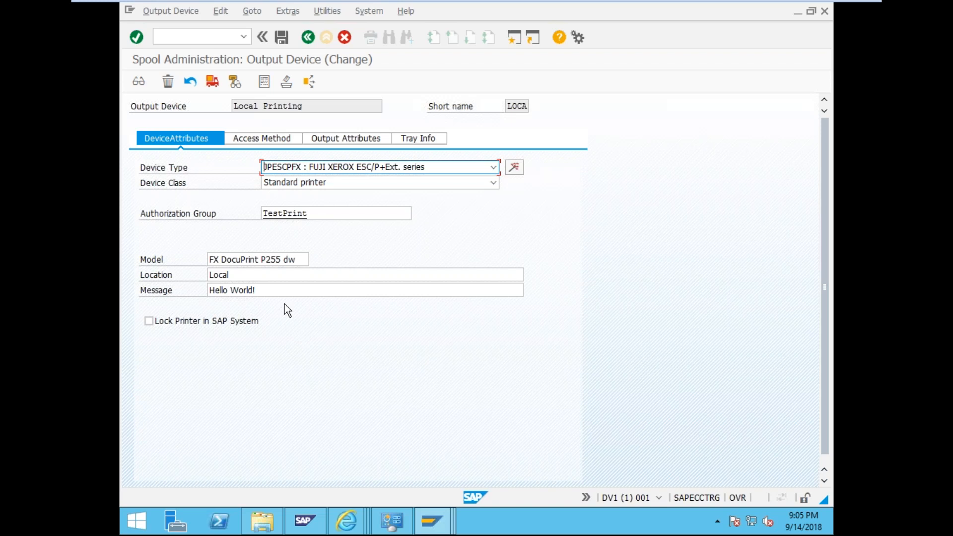
{"action": "left_click", "coordinate": [279, 38]}
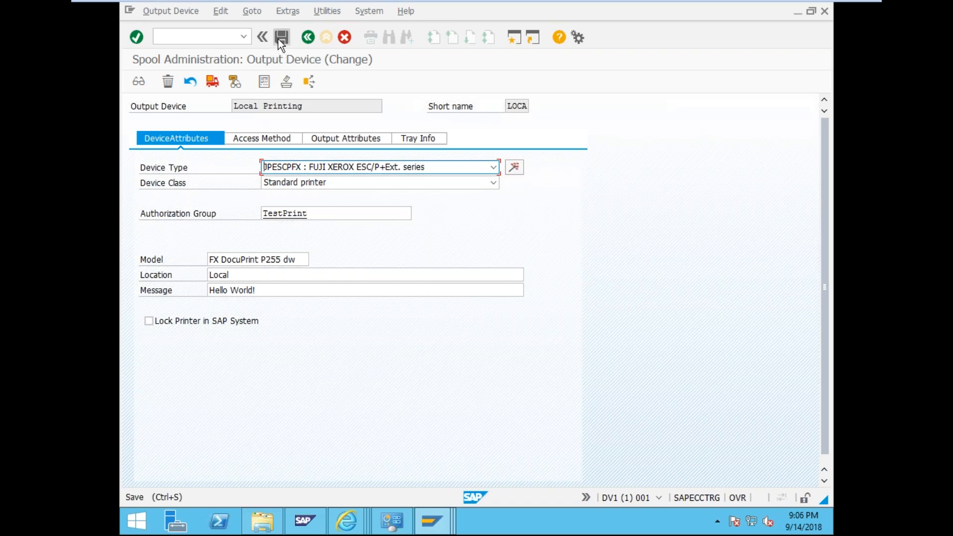
- Restart spool administration with /nspad and list the output devices
{"action": "left_click", "coordinate": [218, 37]}
{"action": "type", "text": "/spad"}
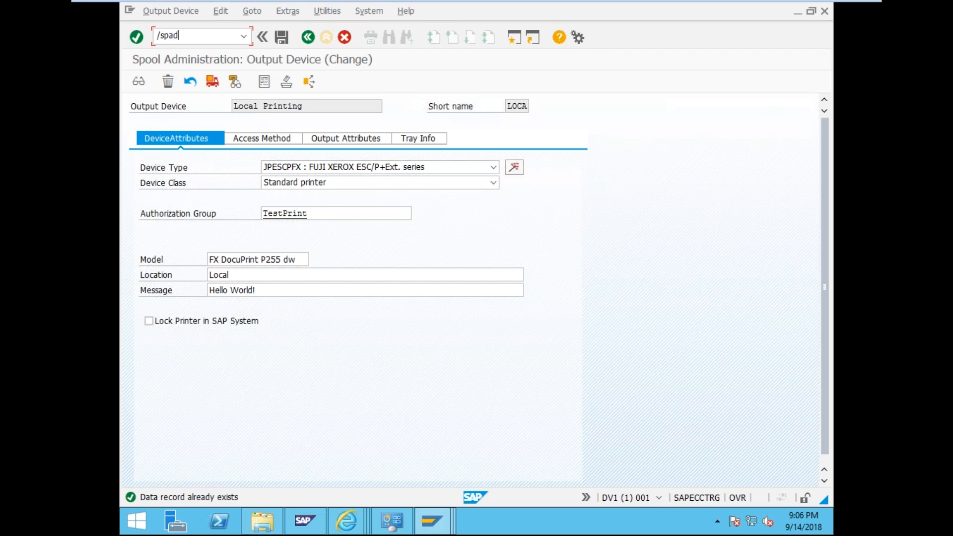
{"action": "key", "text": "Return"}
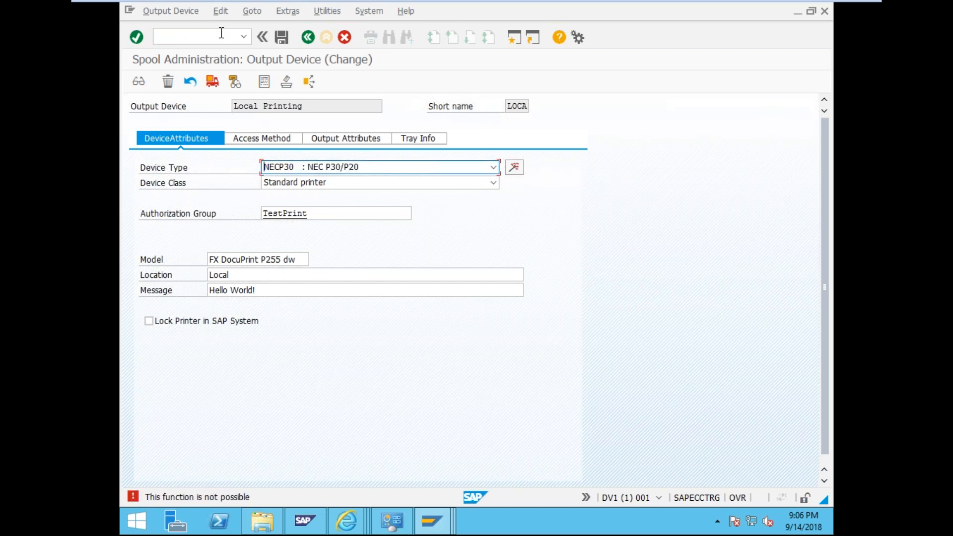
{"action": "left_click", "coordinate": [222, 33]}
{"action": "type", "text": "/nspad"}
{"action": "key", "text": "Return"}
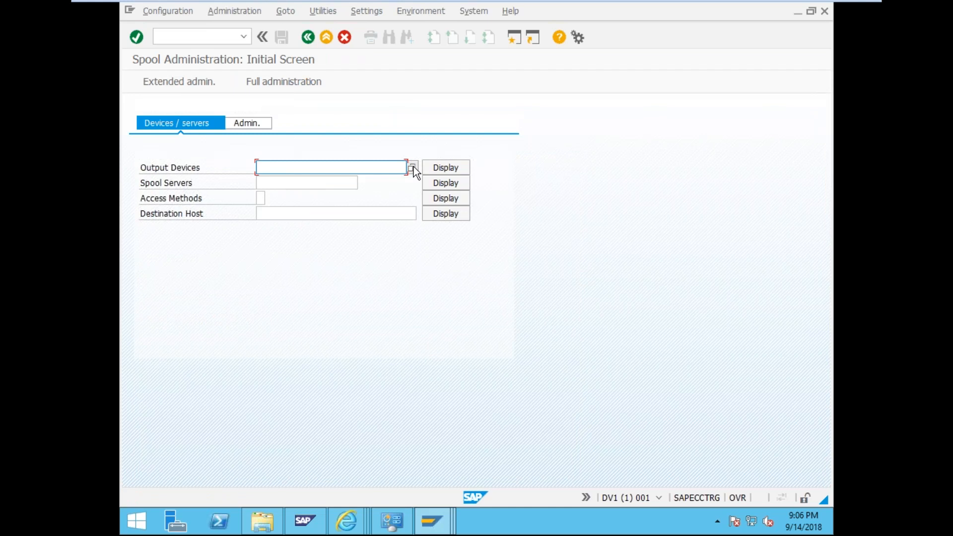
{"action": "left_click", "coordinate": [437, 169]}
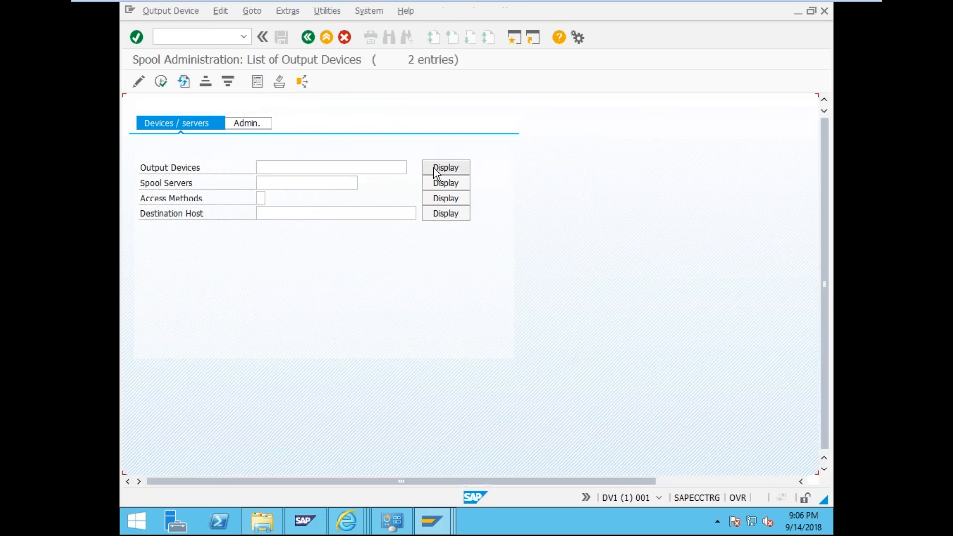
- Create output device Local Printing1, short name LP1, on spool server Test_logical_Server
{"action": "left_click", "coordinate": [141, 81]}
{"action": "left_click", "coordinate": [285, 88]}
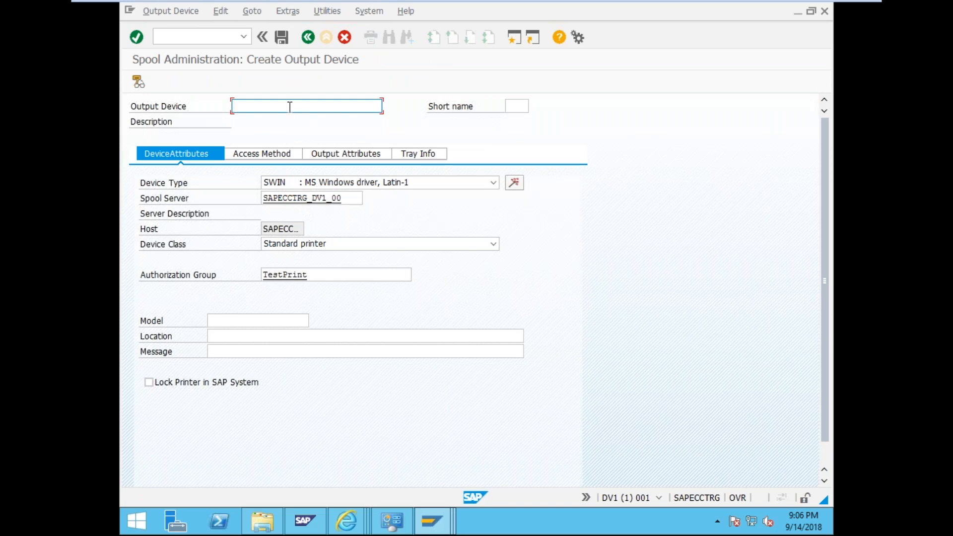
{"action": "type", "text": "Local P"}
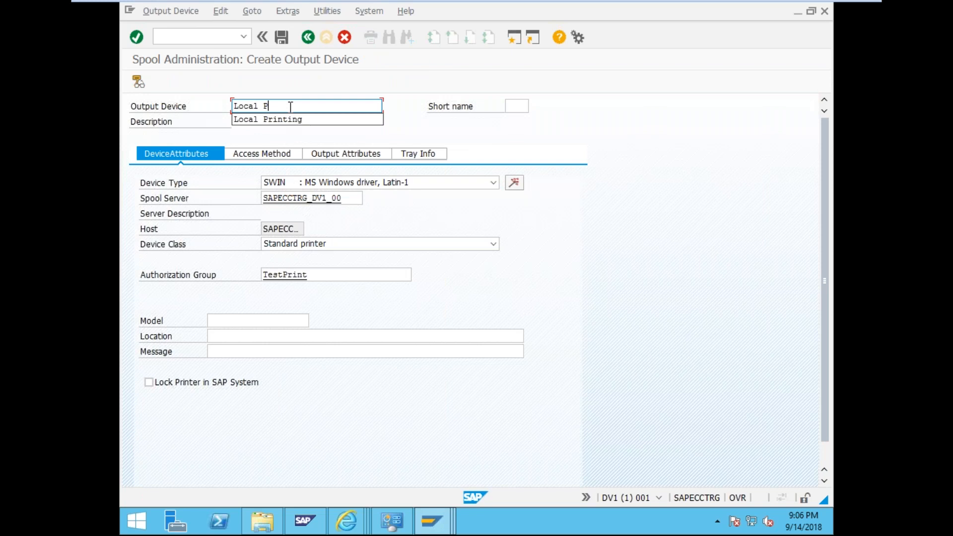
{"action": "type", "text": "rinting1"}
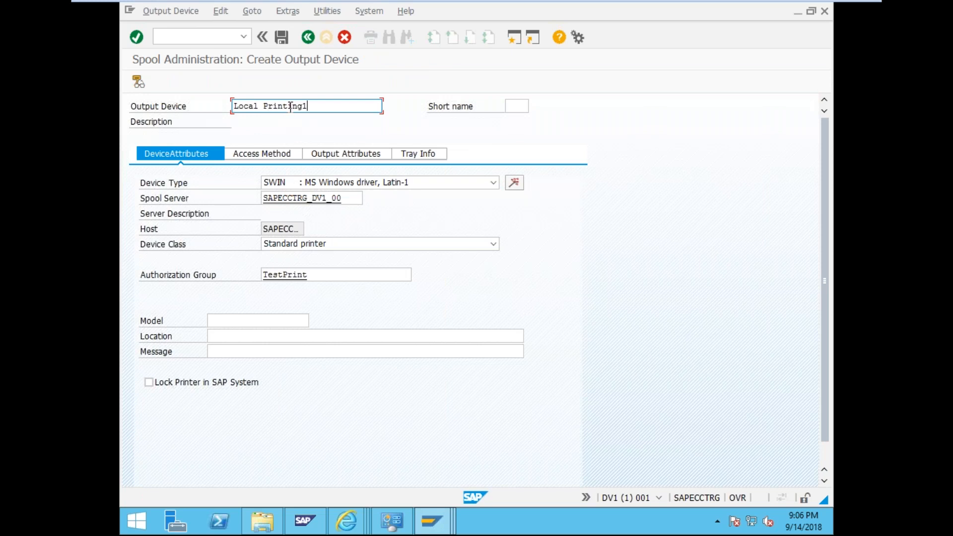
{"action": "left_click", "coordinate": [527, 106]}
{"action": "type", "text": "LP1"}
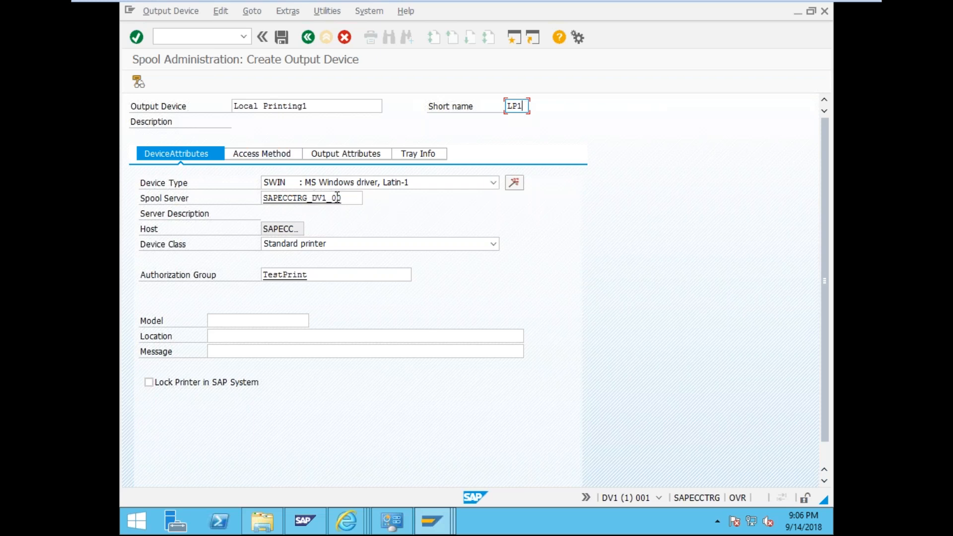
{"action": "left_click", "coordinate": [361, 199]}
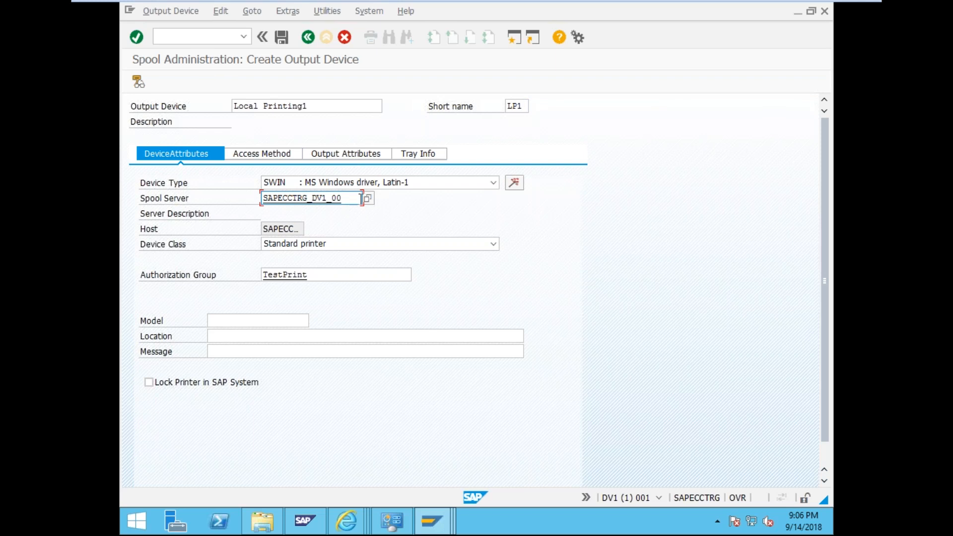
{"action": "left_click", "coordinate": [367, 199]}
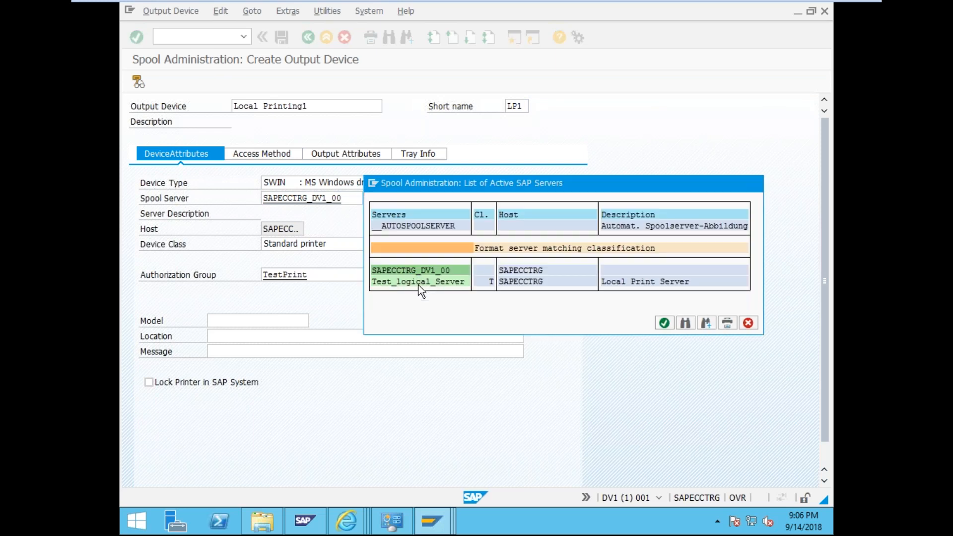
{"action": "double_click", "coordinate": [418, 282]}
{"action": "left_click", "coordinate": [385, 183]}
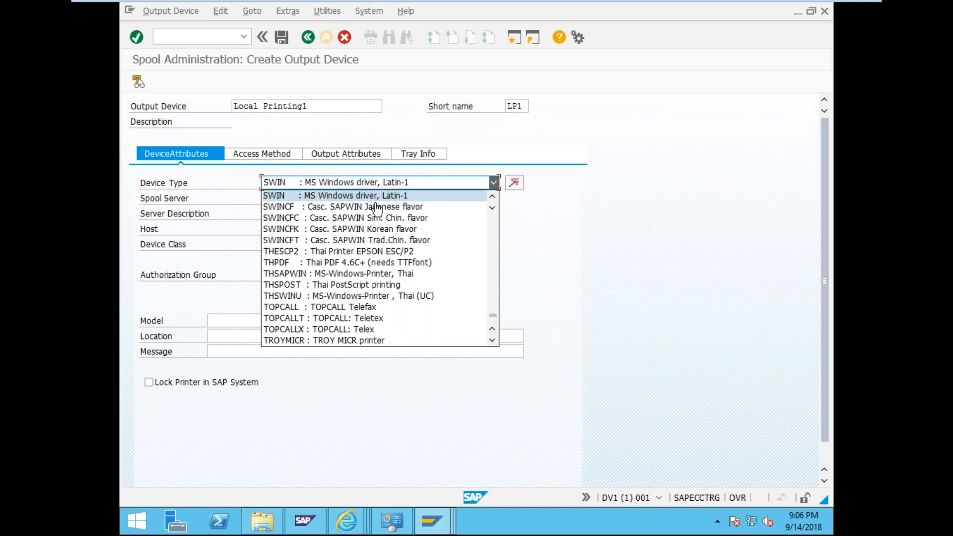
- Choose JPFXART FUJI XEROX as the device type for Local Printing1
{"action": "scroll", "coordinate": [373, 246], "scroll_direction": "up", "scroll_amount": 8}
{"action": "scroll", "coordinate": [372, 246], "scroll_direction": "up", "scroll_amount": 5}
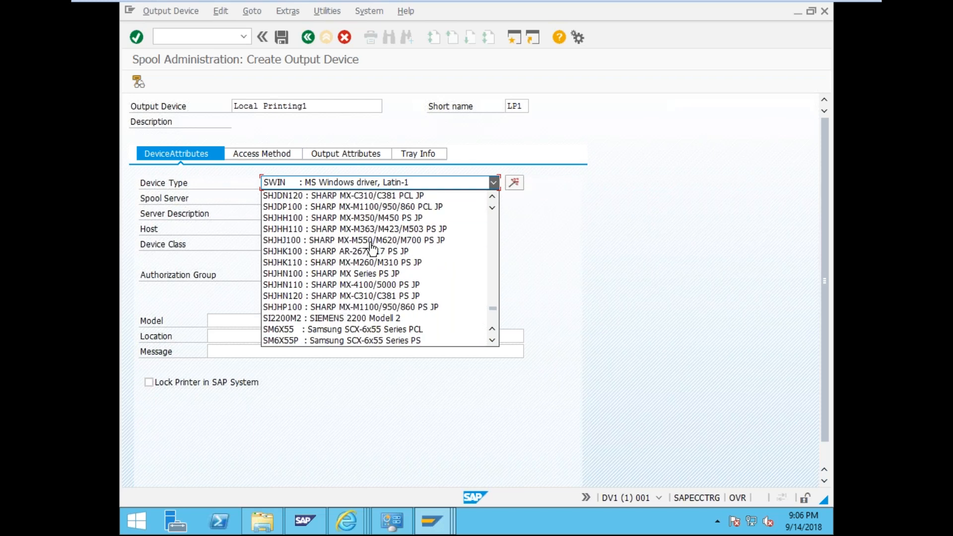
{"action": "scroll", "coordinate": [372, 246], "scroll_direction": "up", "scroll_amount": 5}
{"action": "scroll", "coordinate": [372, 246], "scroll_direction": "up", "scroll_amount": 12}
{"action": "scroll", "coordinate": [372, 248], "scroll_direction": "up", "scroll_amount": 8}
{"action": "scroll", "coordinate": [373, 246], "scroll_direction": "down", "scroll_amount": 4}
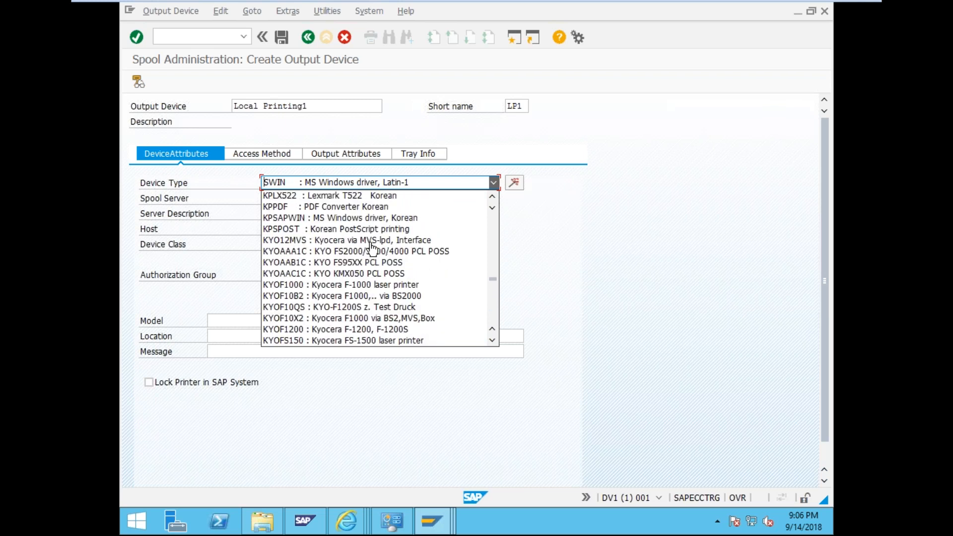
{"action": "scroll", "coordinate": [372, 247], "scroll_direction": "up", "scroll_amount": 10}
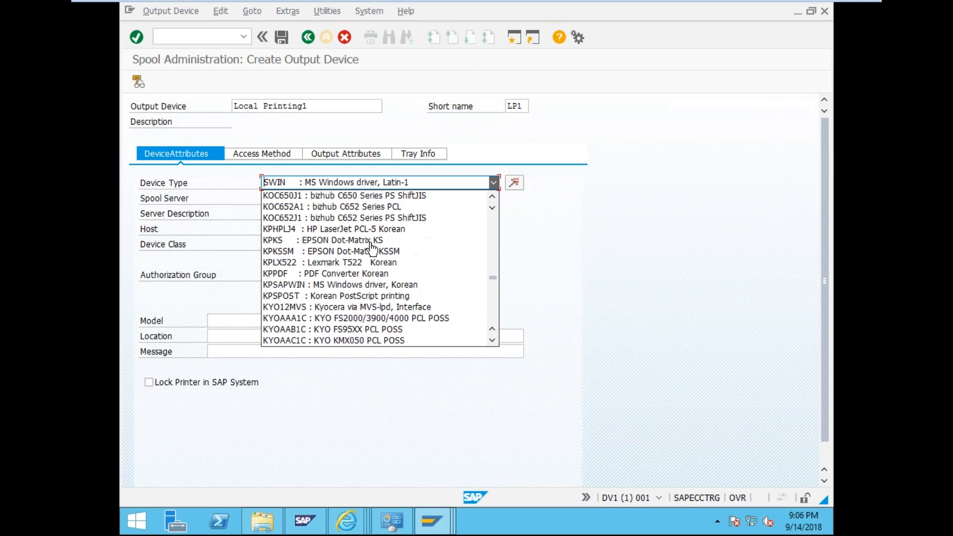
{"action": "scroll", "coordinate": [373, 247], "scroll_direction": "up", "scroll_amount": 3}
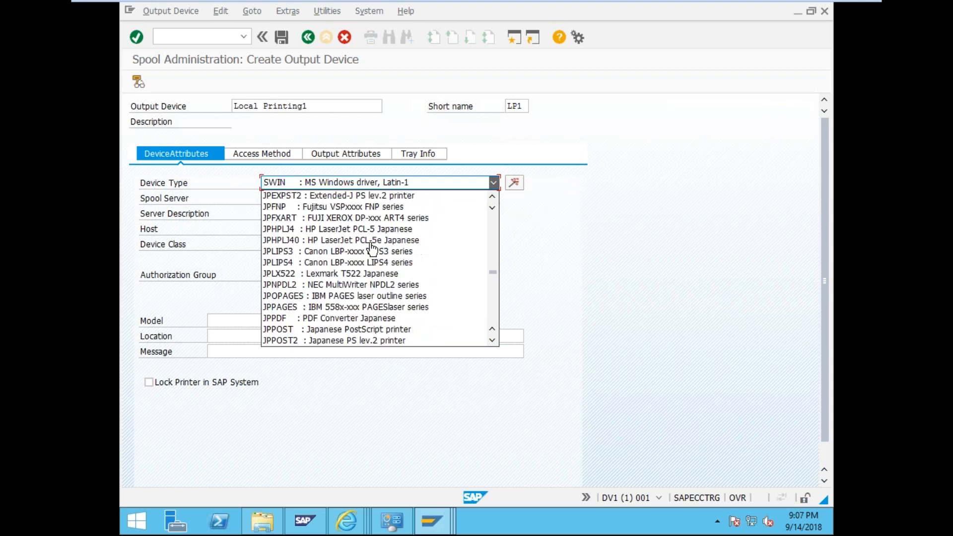
{"action": "left_click", "coordinate": [362, 217]}
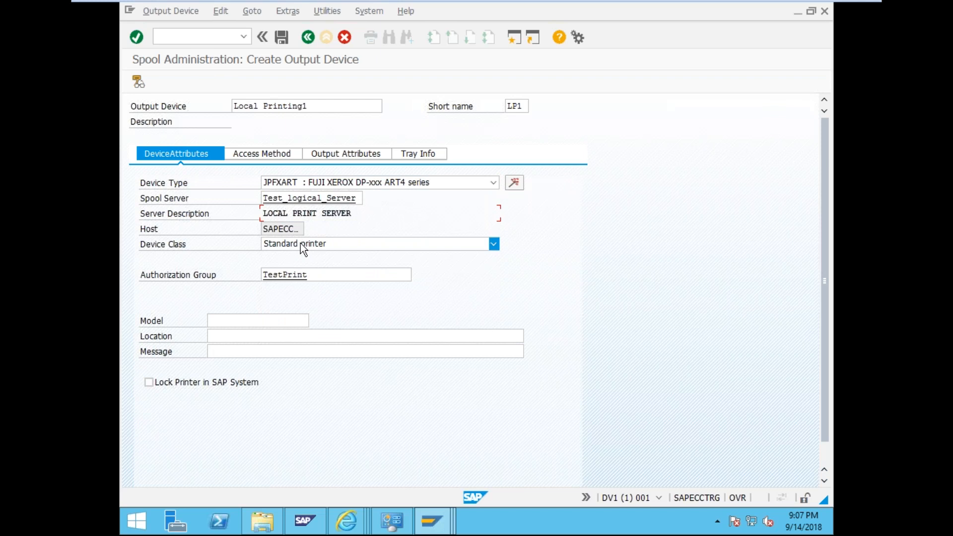
- Enter model FX DocuPrint P255 dw, location Local and message Hello 1
{"action": "left_click", "coordinate": [248, 317]}
{"action": "type", "text": "FX DocuPrint P255 dw"}
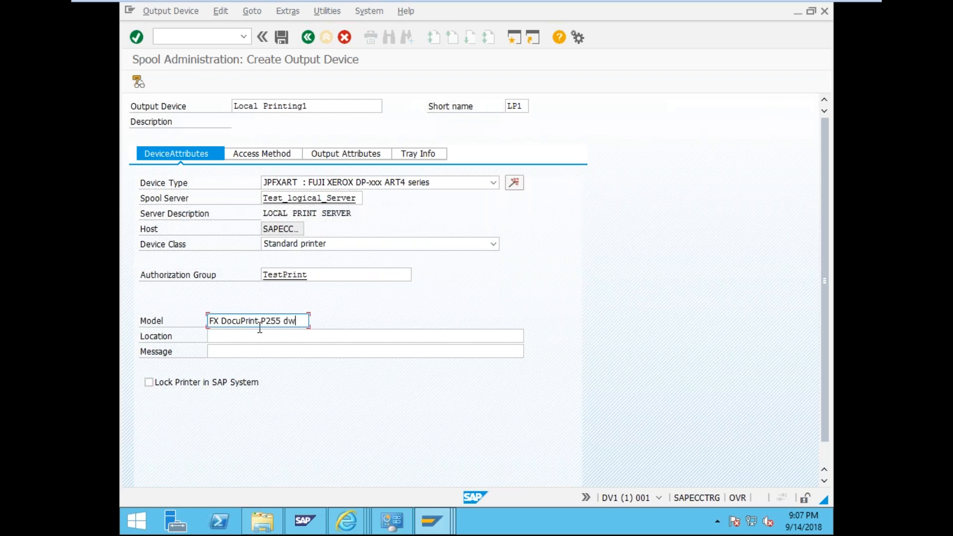
{"action": "left_click", "coordinate": [261, 335]}
{"action": "type", "text": "Local"}
{"action": "key", "text": "Tab"}
{"action": "type", "text": "Help"}
{"action": "key", "text": "BackSpace"}
{"action": "type", "text": "lpo"}
{"action": "key", "text": "BackSpace"}
{"action": "key", "text": "BackSpace"}
{"action": "type", "text": "o 1"}
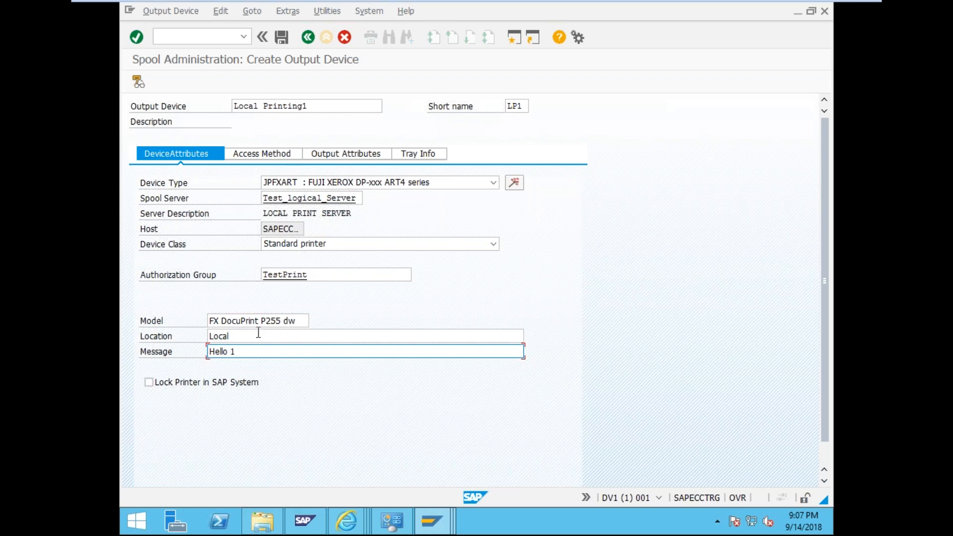
{"action": "left_click", "coordinate": [262, 155]}
{"action": "left_click", "coordinate": [335, 183]}
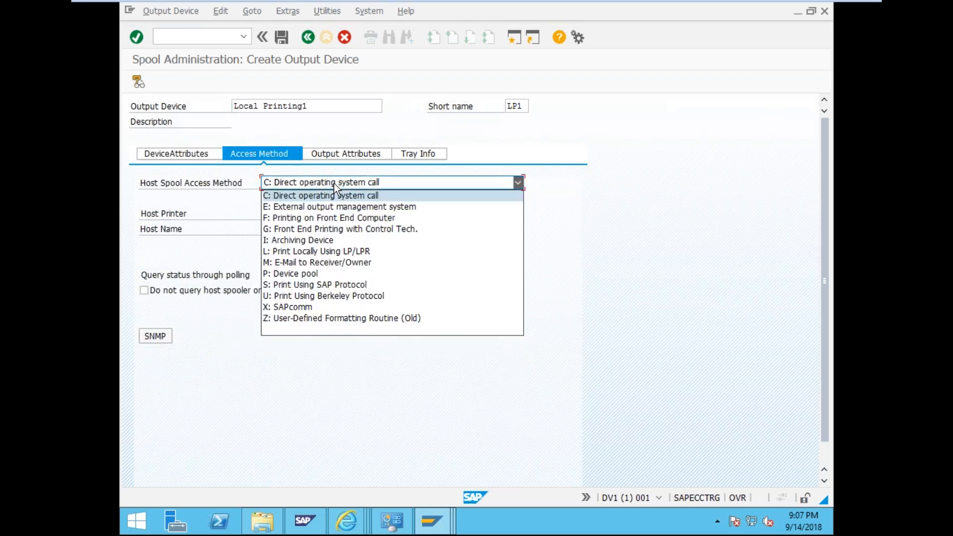
- Set access method G: Front End Printing with Control Tech. and host printer __DEFAULT
{"action": "left_click", "coordinate": [318, 230]}
{"action": "left_click", "coordinate": [306, 214]}
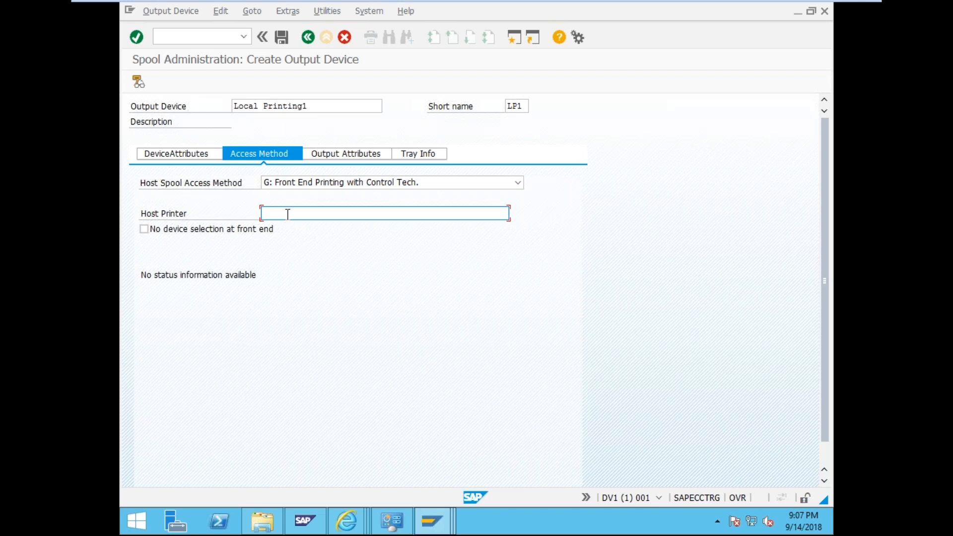
{"action": "type", "text": "__DE"}
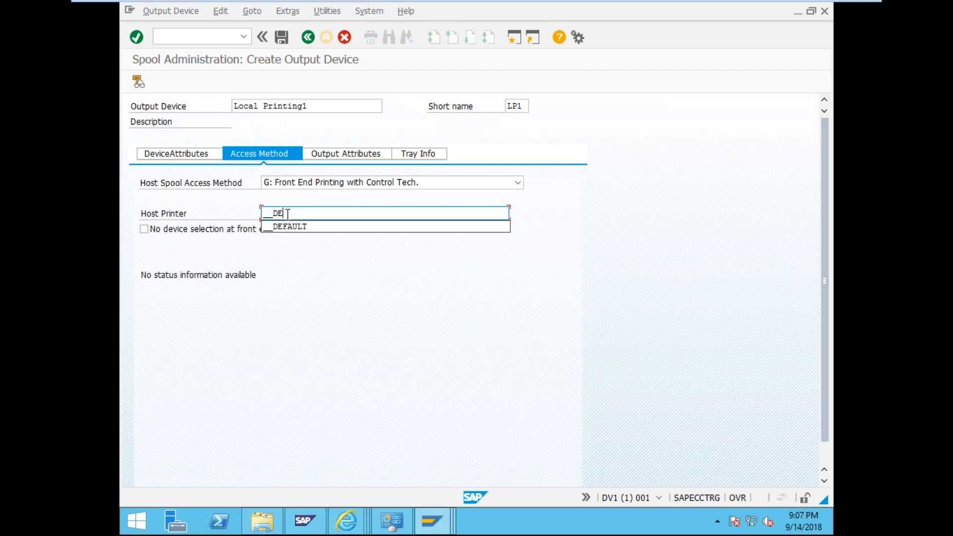
{"action": "type", "text": "FAULT"}
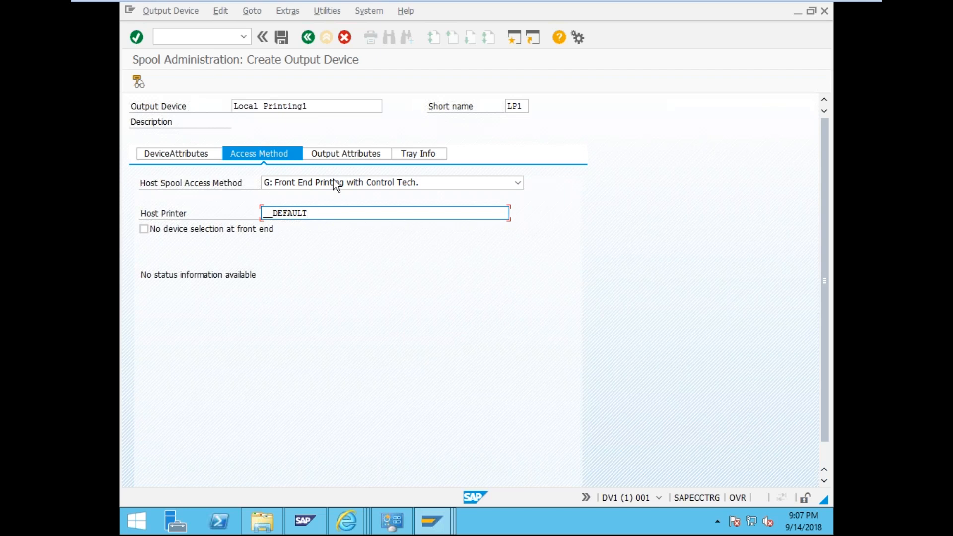
{"action": "left_click", "coordinate": [355, 157]}
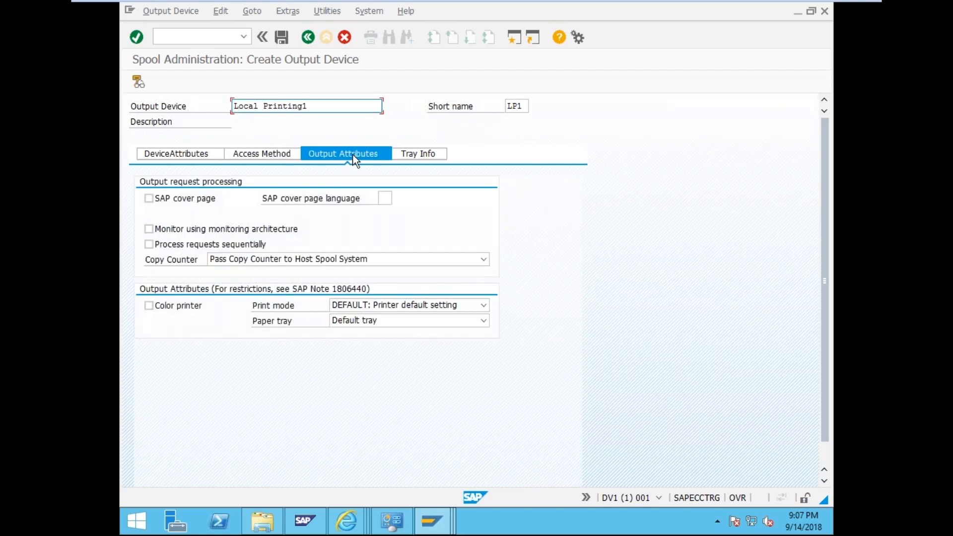
- Enable an EN cover page, colour printing, DUPLEX mode and default tray, then save Local Printing1
{"action": "left_click", "coordinate": [148, 198]}
{"action": "left_click", "coordinate": [384, 198]}
{"action": "type", "text": "EN"}
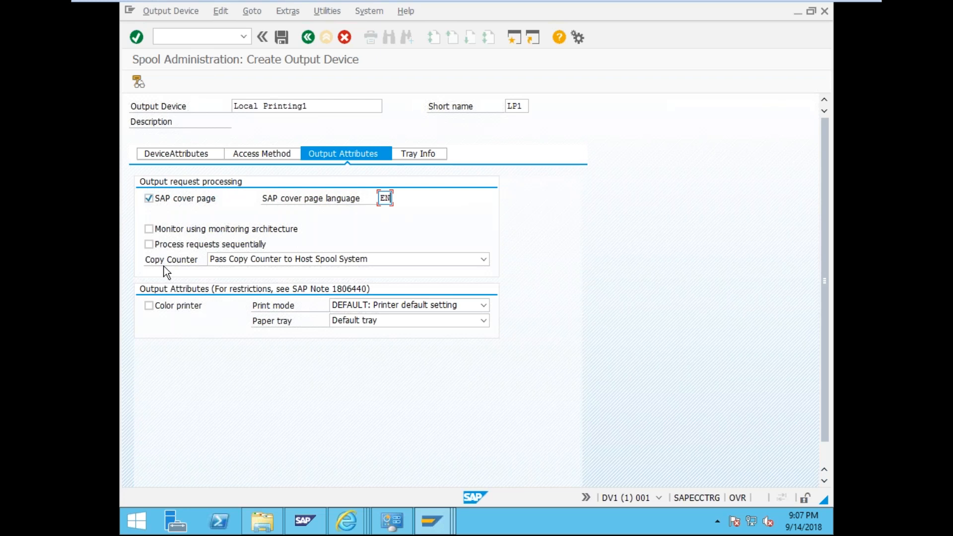
{"action": "left_click", "coordinate": [149, 306]}
{"action": "left_click", "coordinate": [390, 306]}
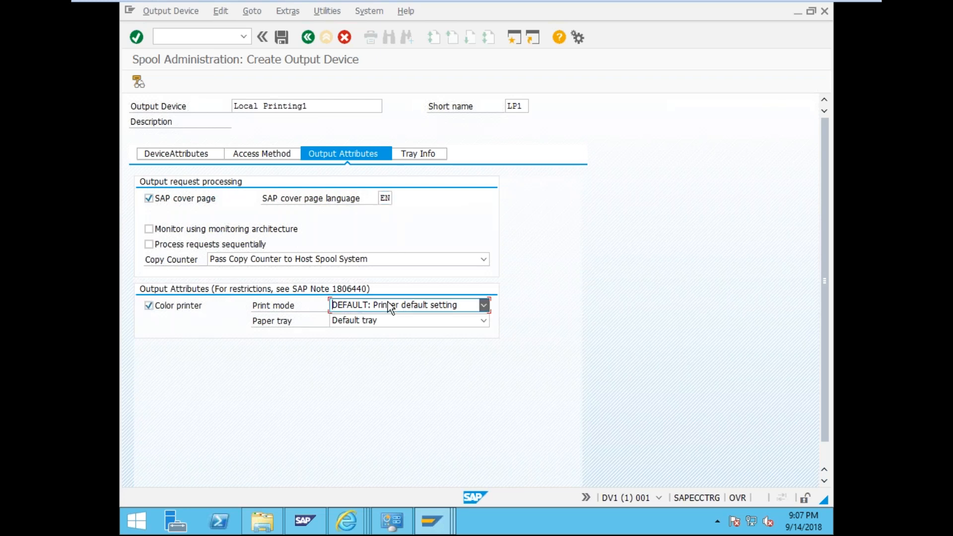
{"action": "left_click", "coordinate": [394, 340]}
{"action": "left_click", "coordinate": [390, 325]}
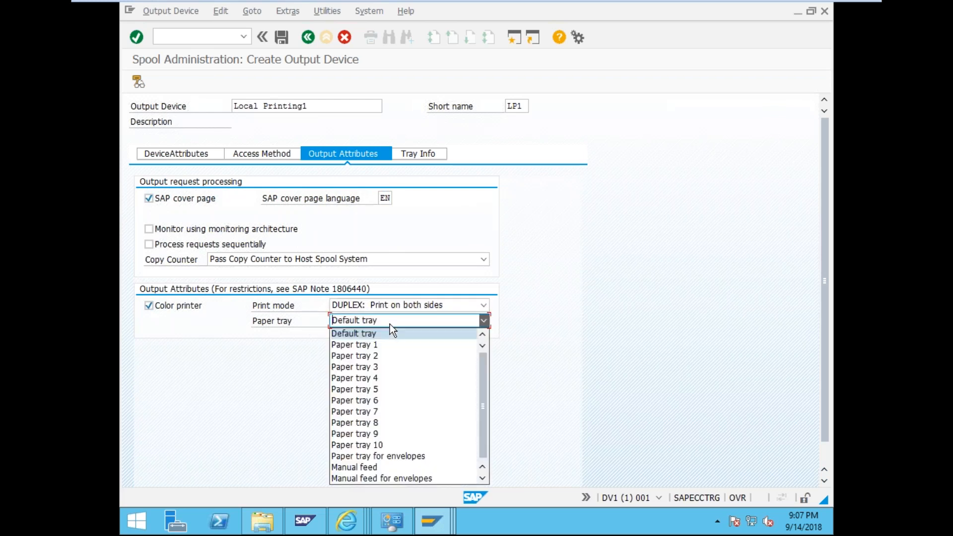
{"action": "left_click", "coordinate": [367, 333]}
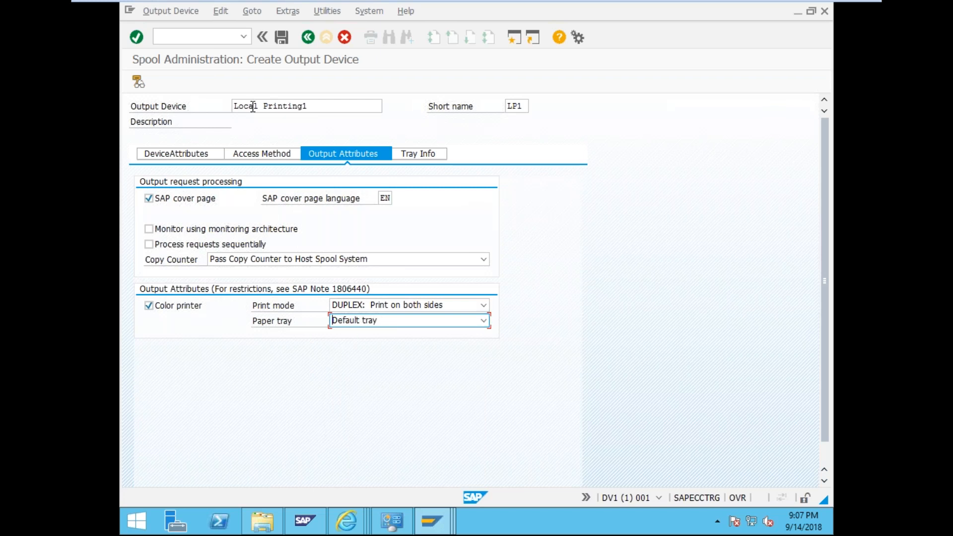
{"action": "left_click", "coordinate": [283, 42]}
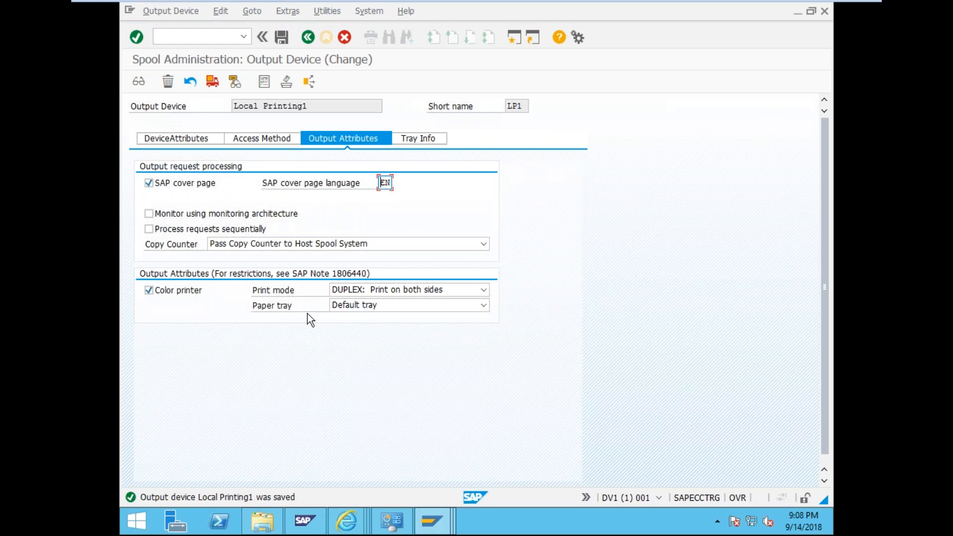
- Reopen Local Printing1 from the output device list and check where it is used
{"action": "left_click", "coordinate": [268, 40]}
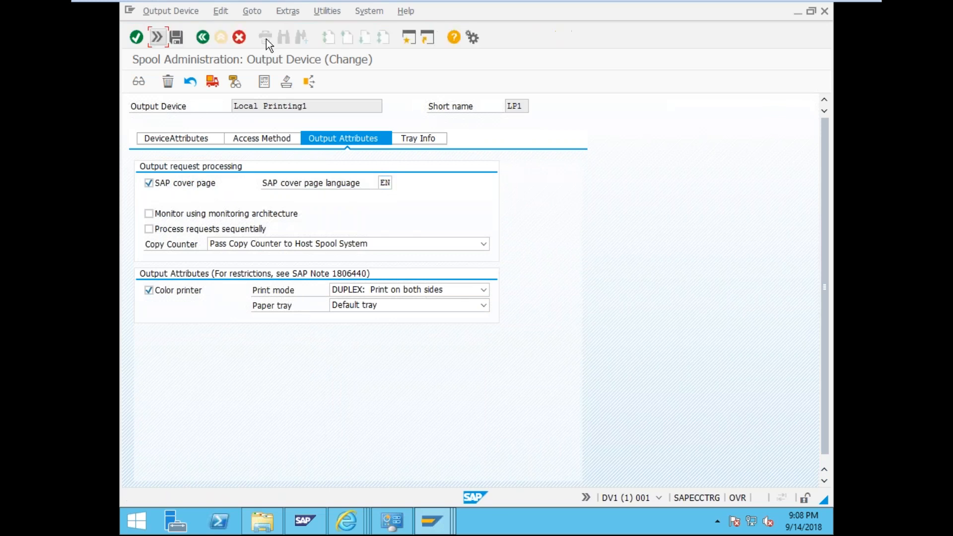
{"action": "left_click", "coordinate": [163, 37]}
{"action": "left_click", "coordinate": [307, 38]}
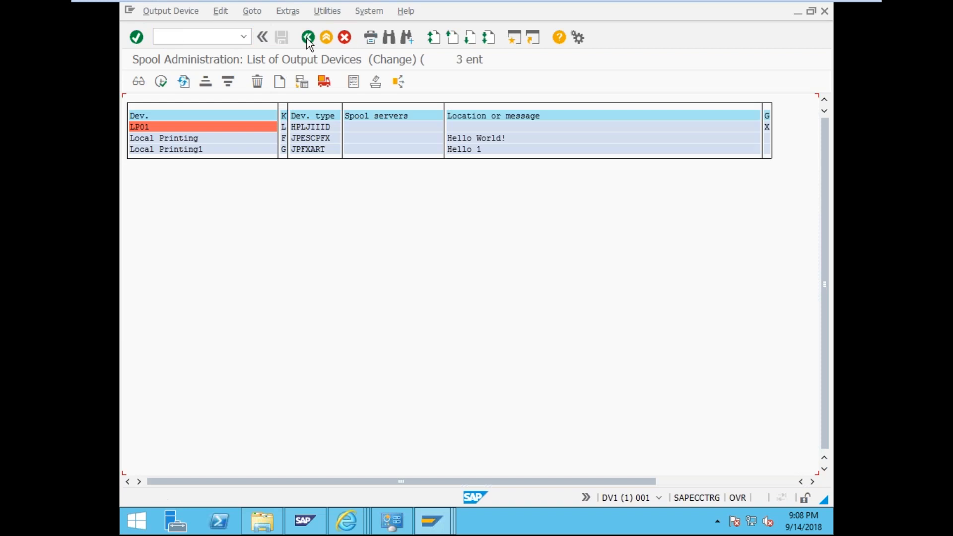
{"action": "double_click", "coordinate": [180, 150]}
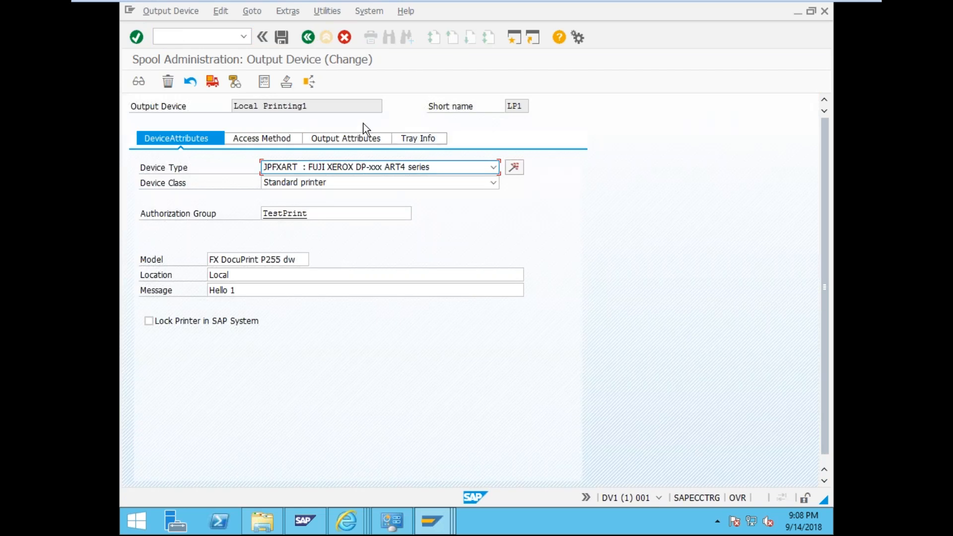
{"action": "left_click", "coordinate": [312, 78]}
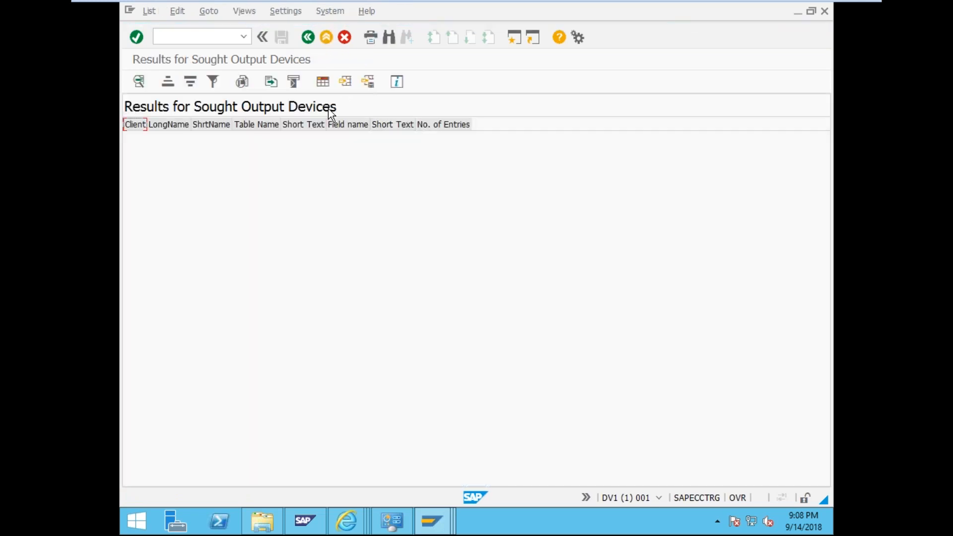
{"action": "left_click", "coordinate": [307, 35]}
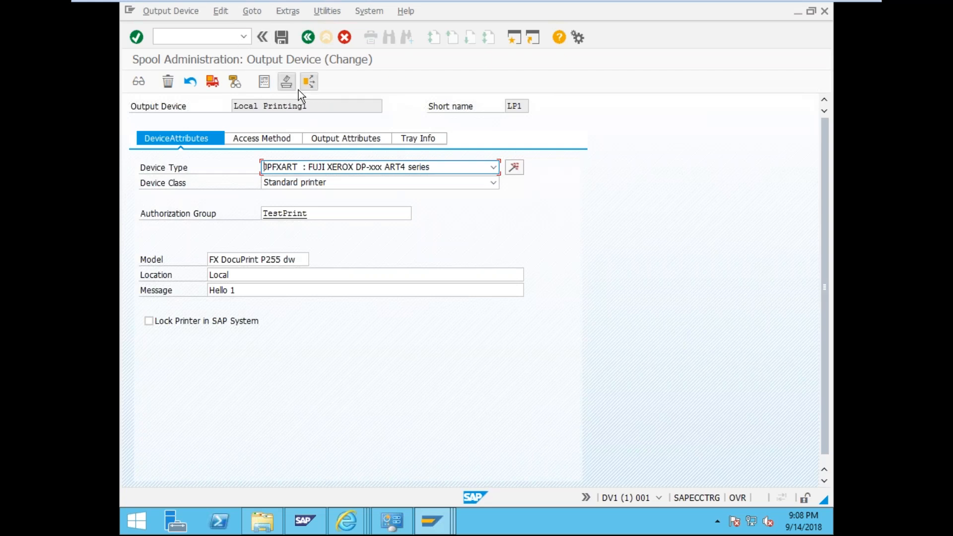
- Check Local Printing1's output requests, then review its Access Method, Output Attributes and Tray Info settings
{"action": "left_click", "coordinate": [285, 85]}
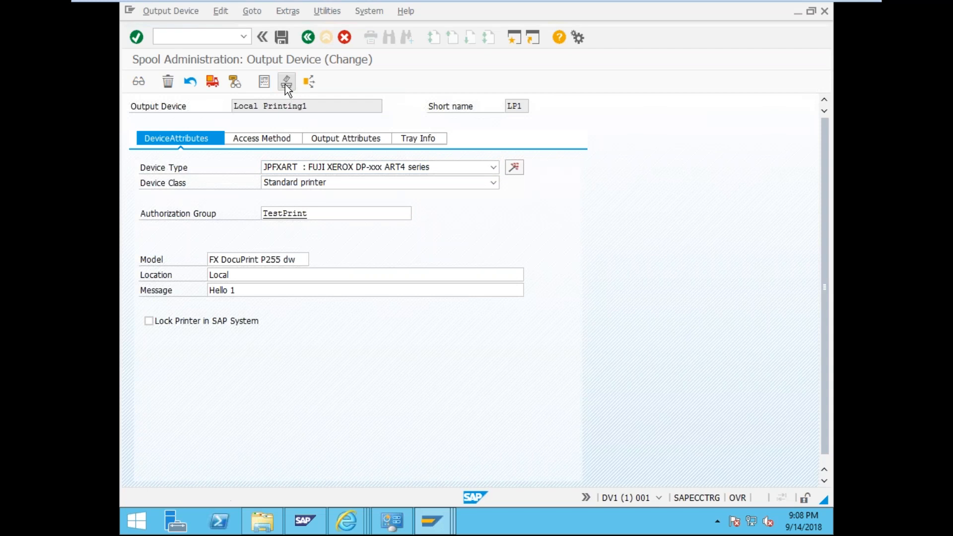
{"action": "key", "text": "Escape"}
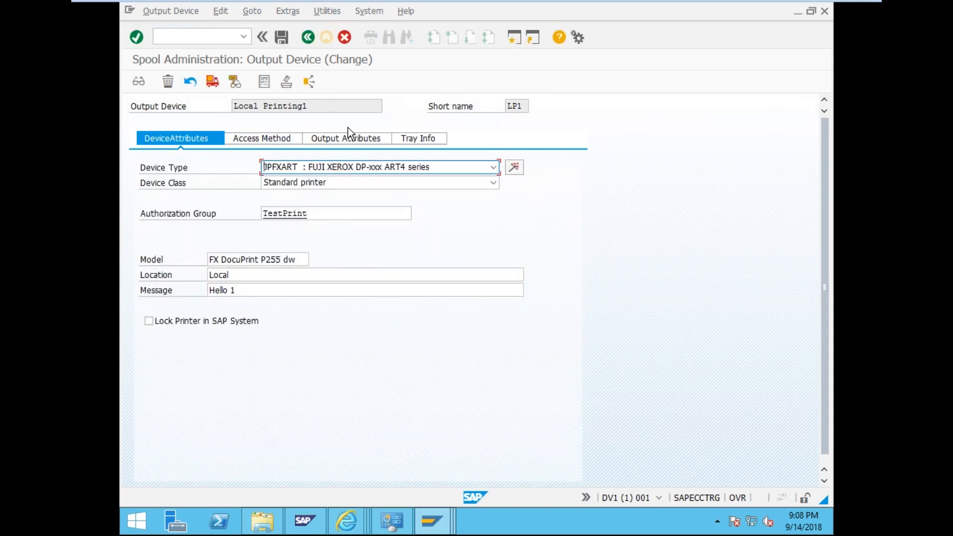
{"action": "left_click", "coordinate": [262, 141]}
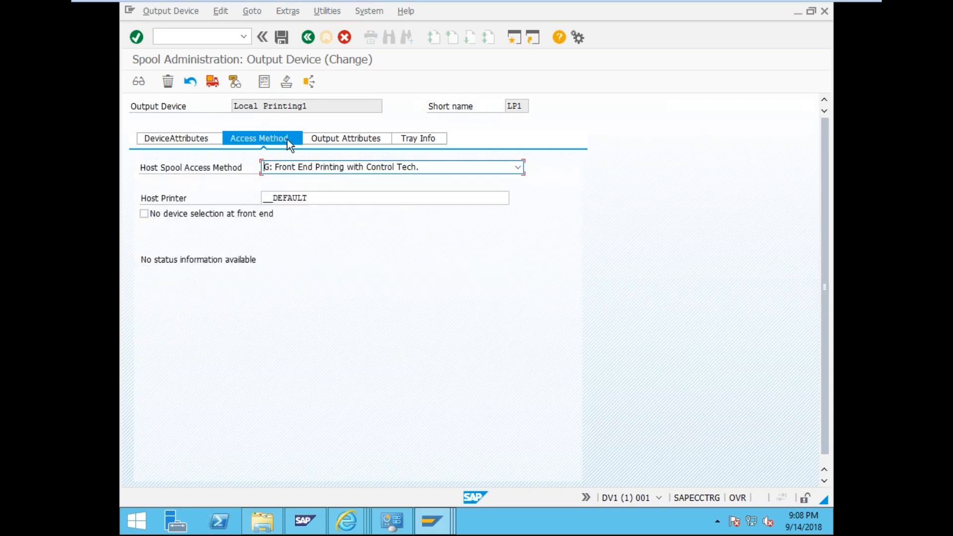
{"action": "left_click", "coordinate": [332, 142]}
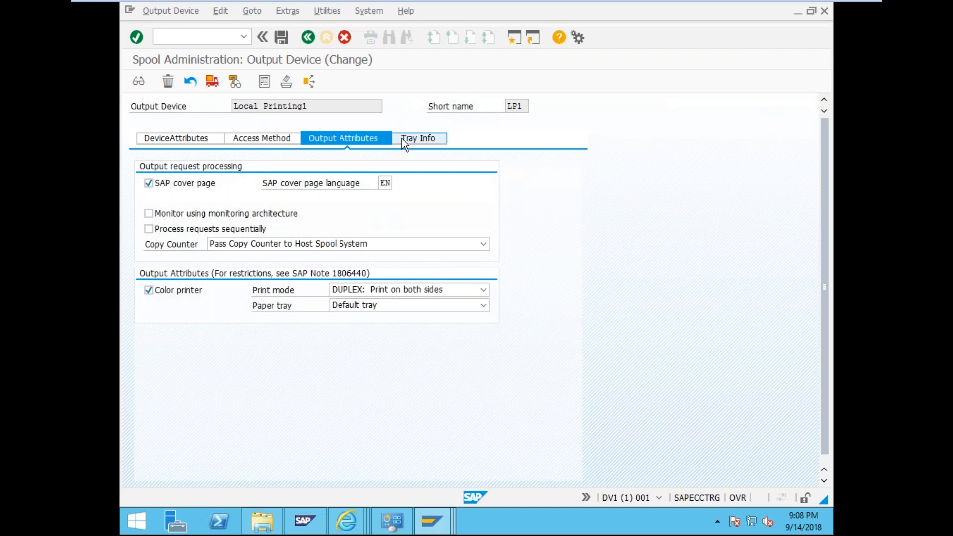
{"action": "left_click", "coordinate": [403, 141]}
{"action": "left_click", "coordinate": [180, 142]}
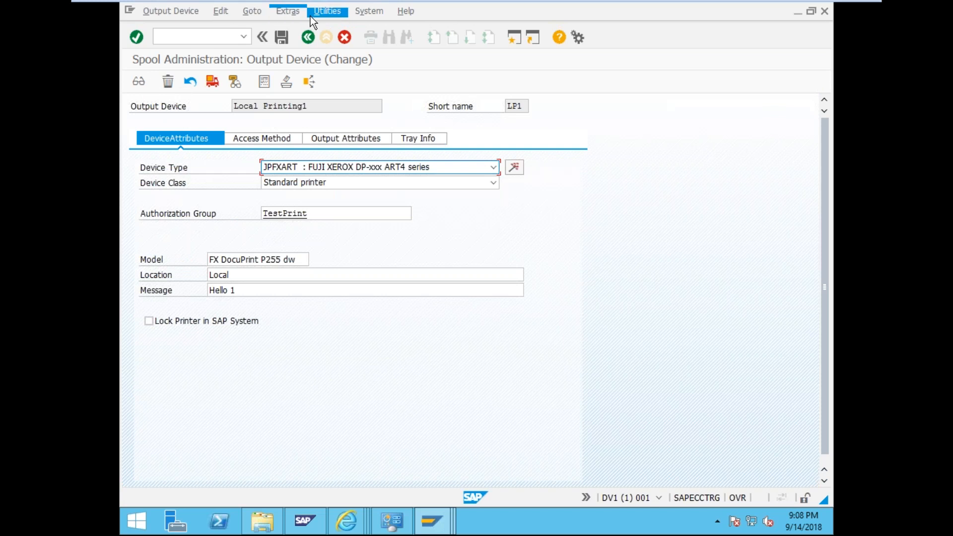
{"action": "left_click", "coordinate": [189, 11]}
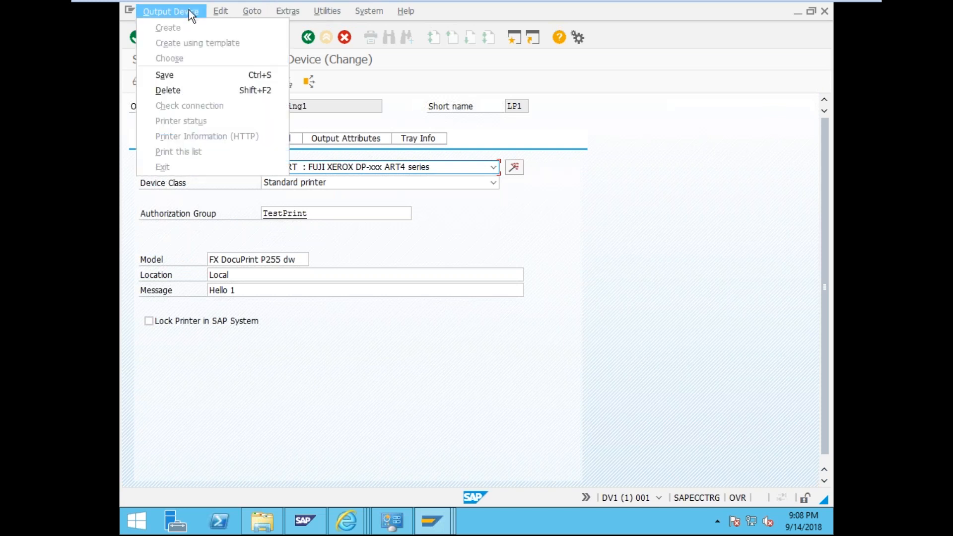
{"action": "left_click", "coordinate": [250, 11]}
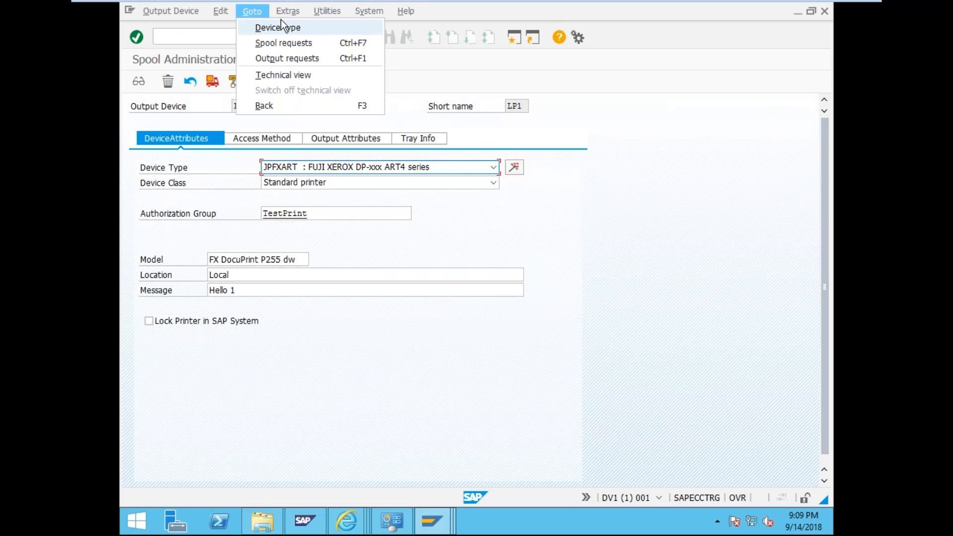
{"action": "mouse_move", "coordinate": [288, 14]}
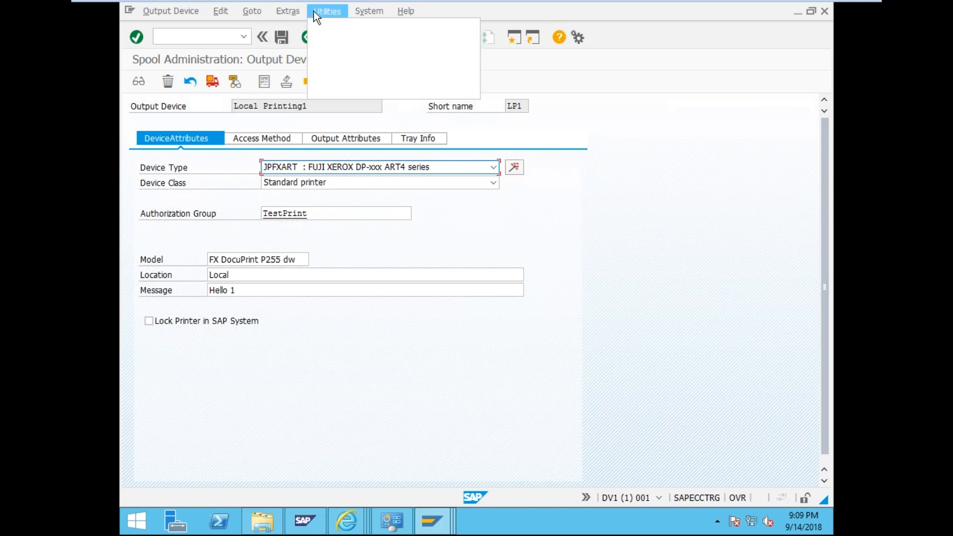
{"action": "mouse_move", "coordinate": [340, 26]}
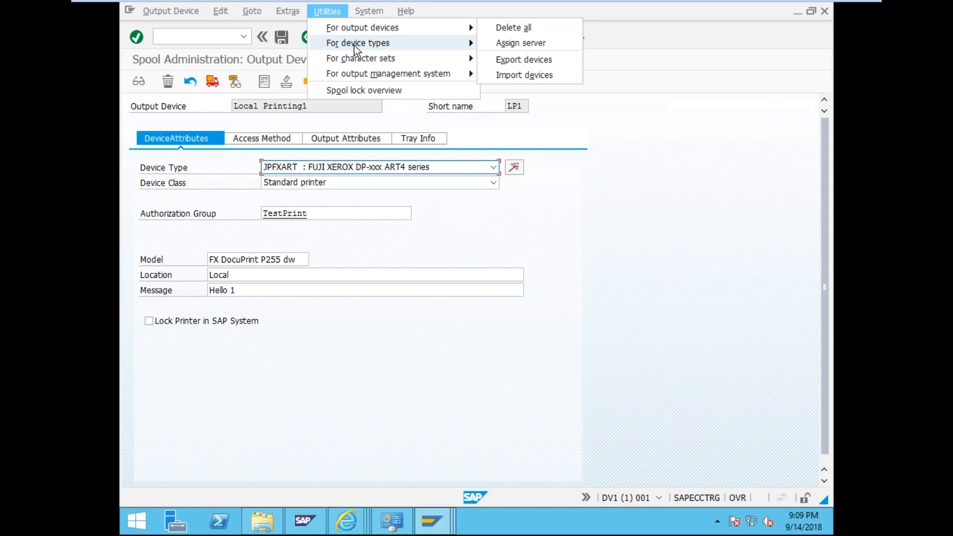
{"action": "mouse_move", "coordinate": [356, 46]}
{"action": "mouse_move", "coordinate": [365, 63]}
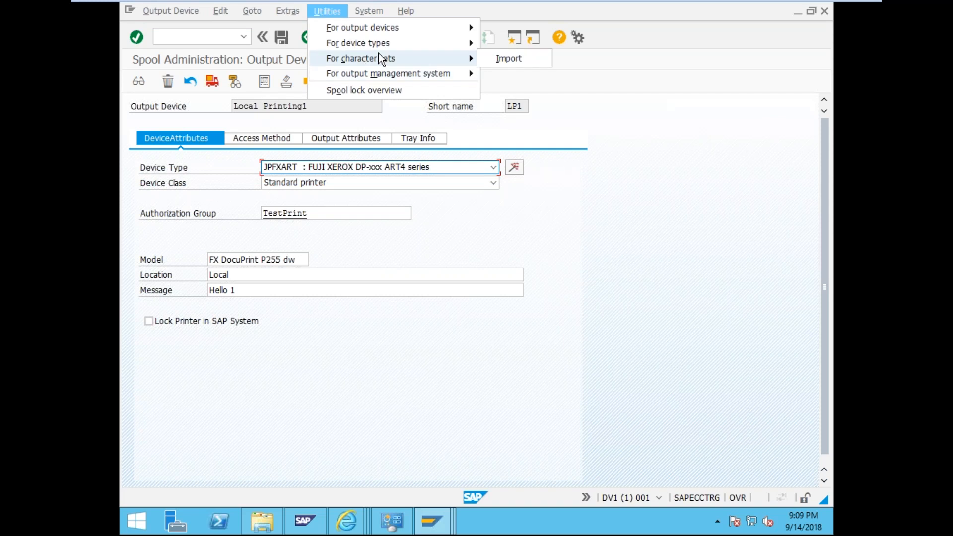
{"action": "mouse_move", "coordinate": [389, 78]}
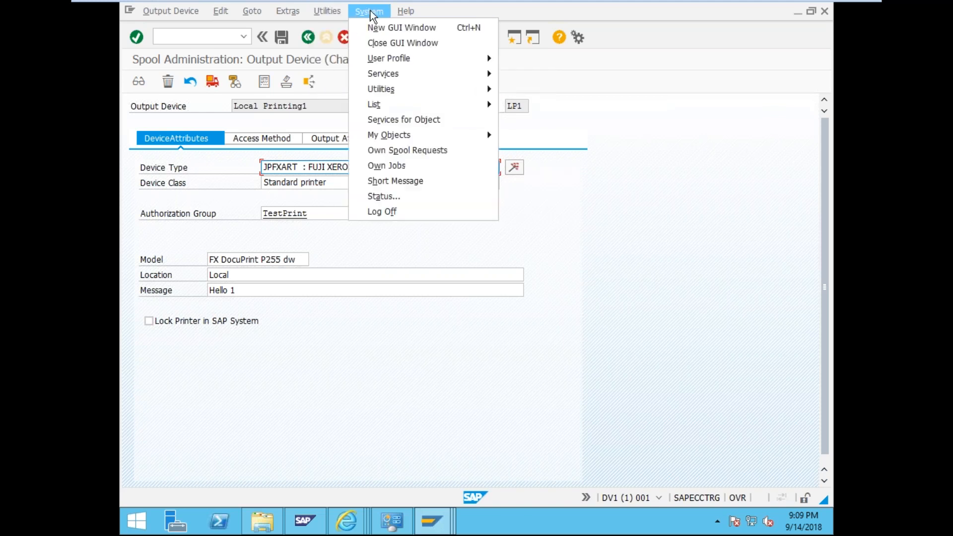
{"action": "left_click", "coordinate": [252, 12]}
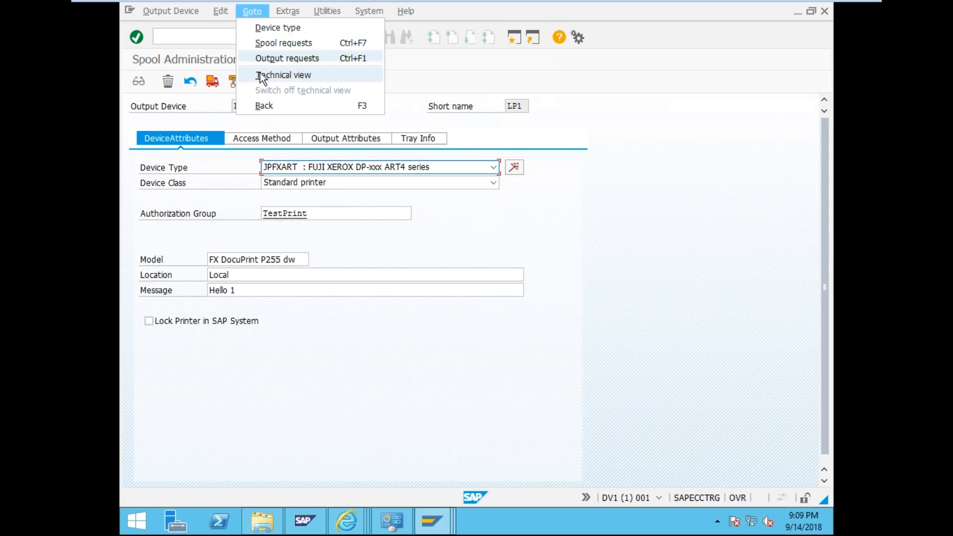
{"action": "mouse_move", "coordinate": [170, 10]}
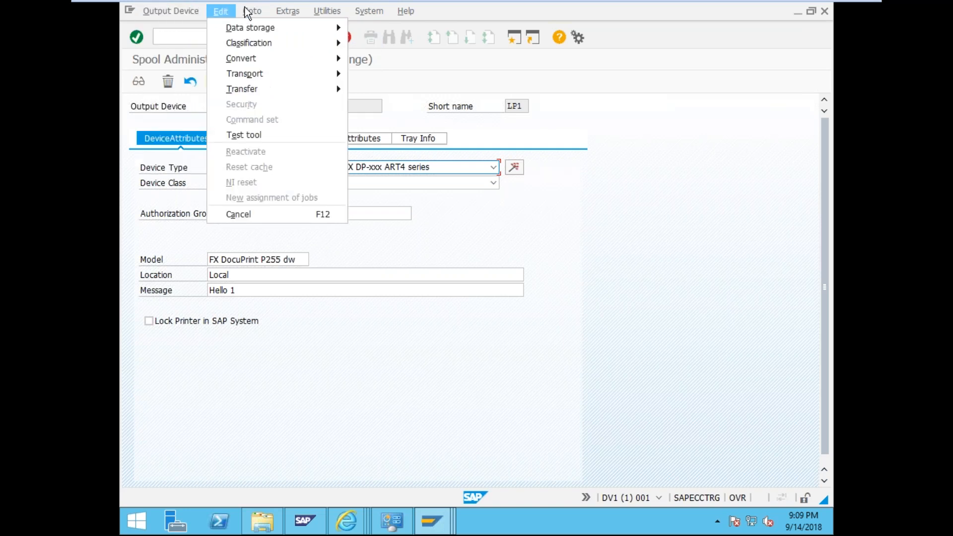
{"action": "left_click", "coordinate": [327, 11]}
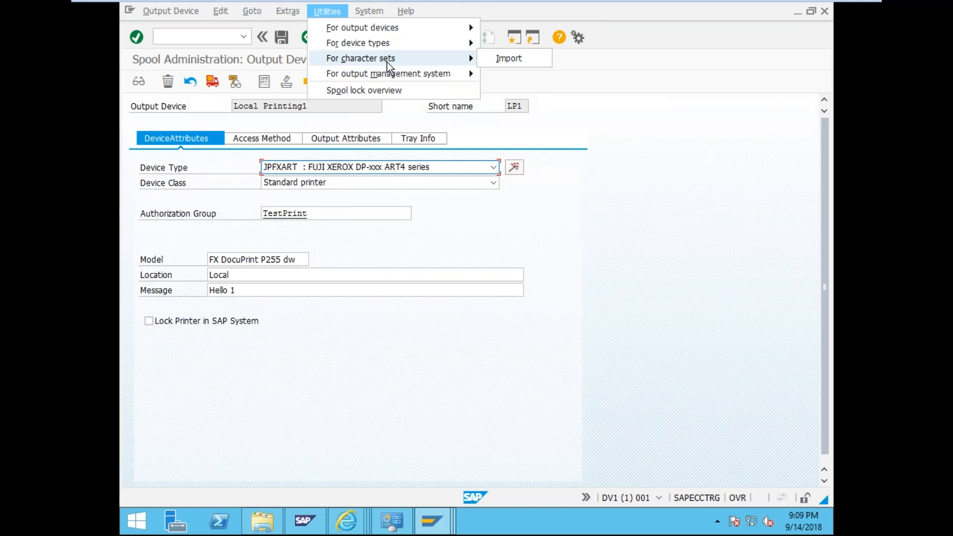
{"action": "left_click", "coordinate": [494, 60]}
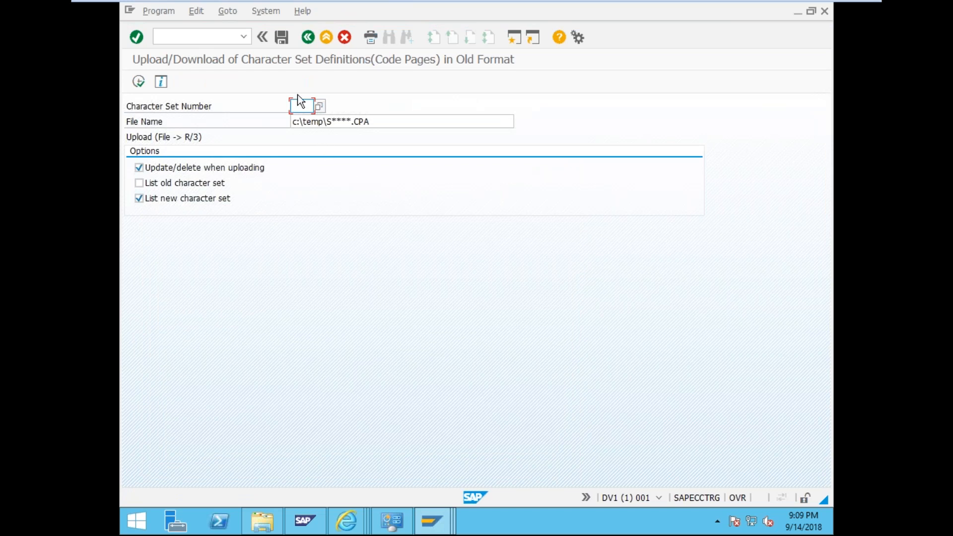
{"action": "left_click", "coordinate": [309, 36]}
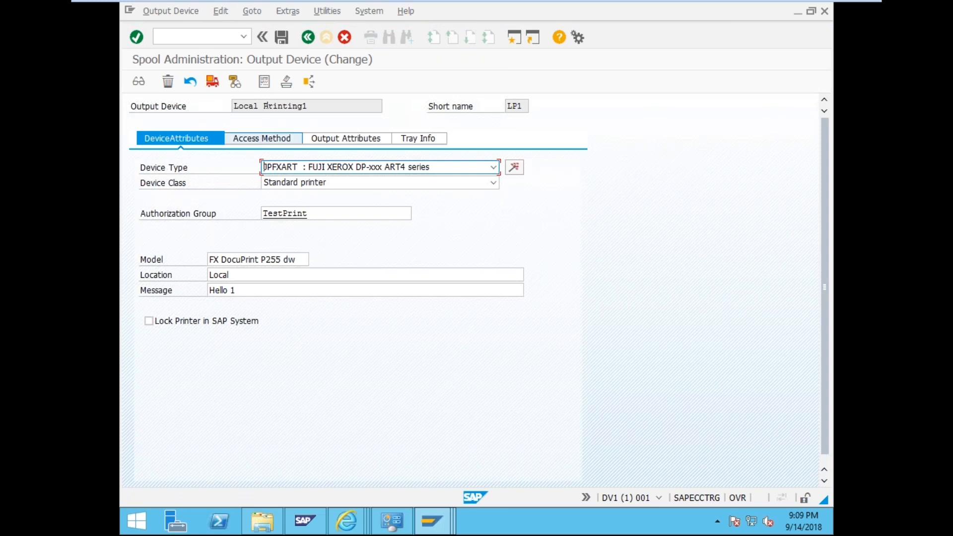
{"action": "left_click", "coordinate": [280, 37]}
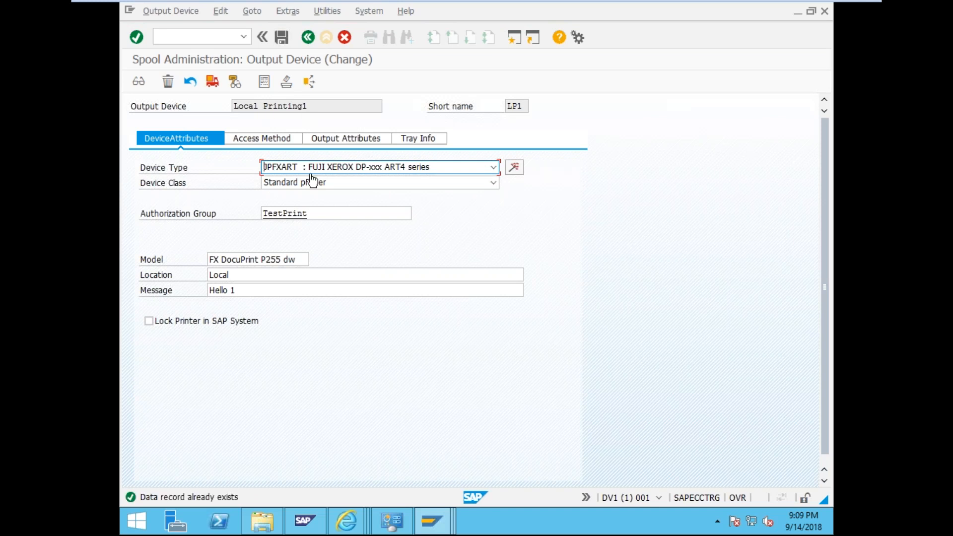
{"action": "left_click", "coordinate": [244, 36]}
{"action": "left_click", "coordinate": [246, 38]}
{"action": "left_click", "coordinate": [315, 196]}
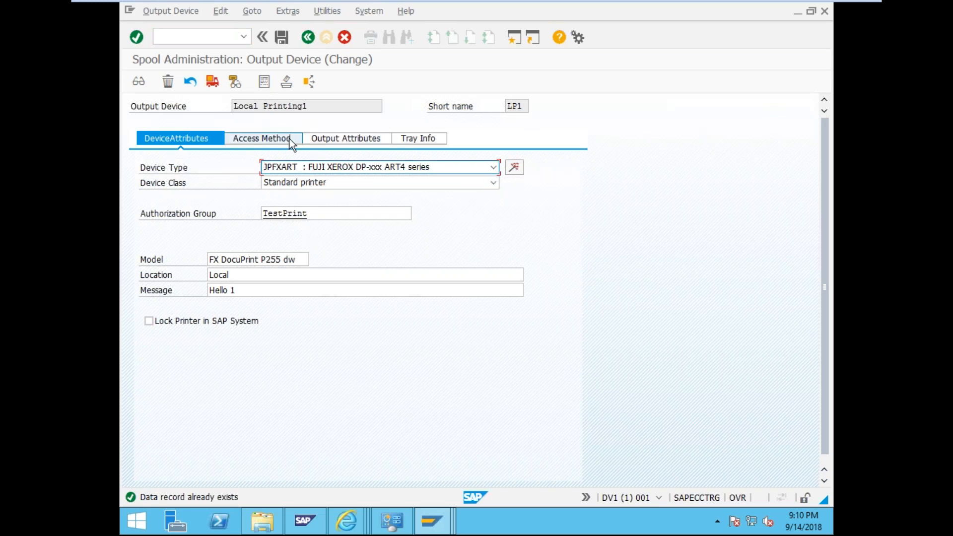
{"action": "left_click", "coordinate": [240, 139]}
{"action": "left_click", "coordinate": [195, 142]}
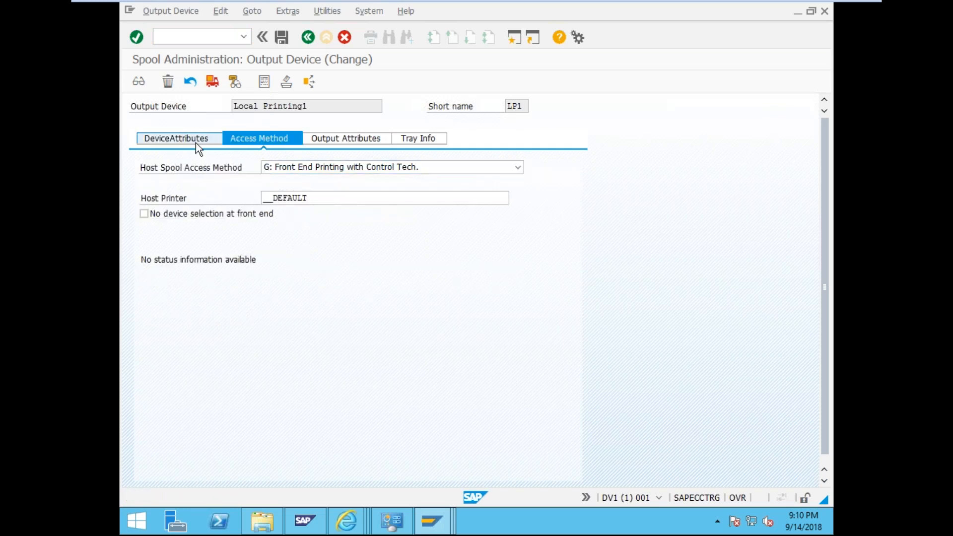
{"action": "left_click", "coordinate": [326, 143]}
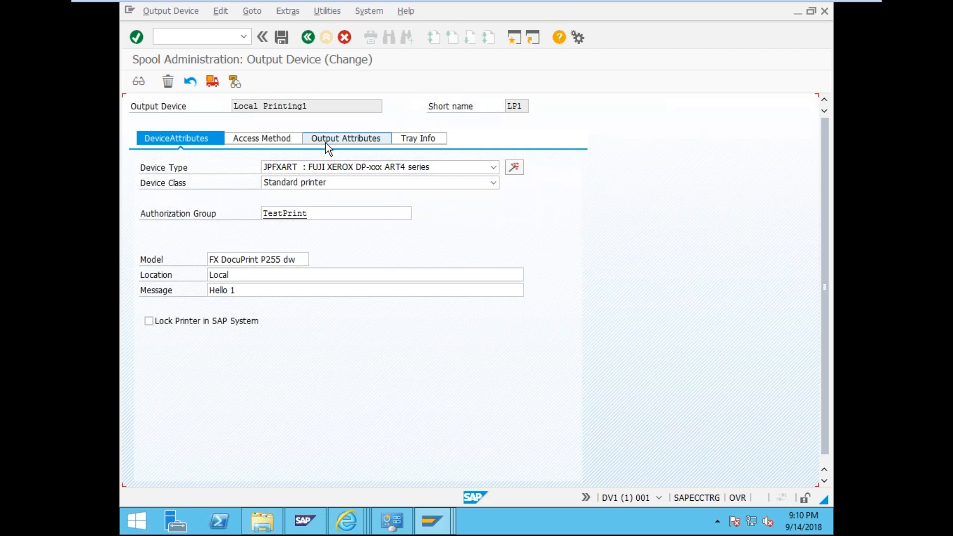
{"action": "left_click", "coordinate": [258, 134]}
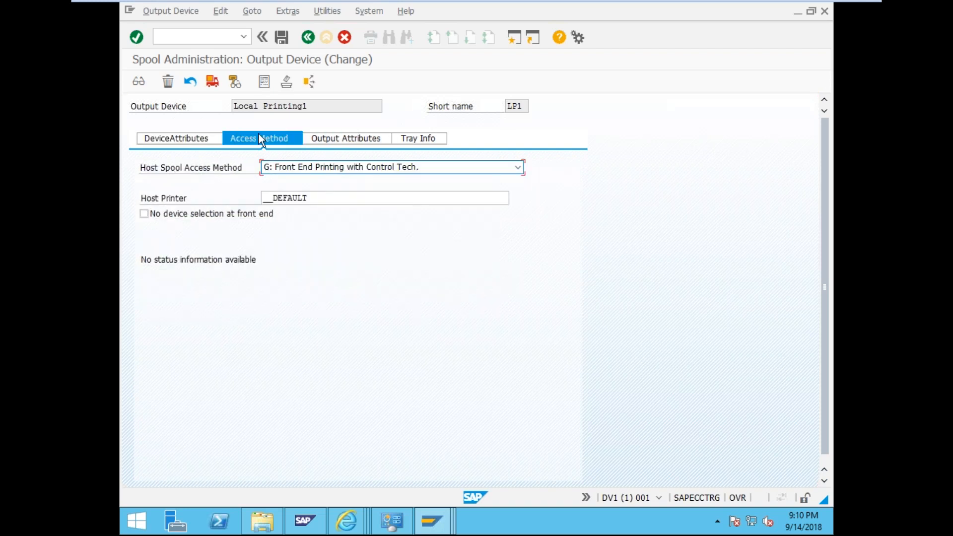
{"action": "left_click", "coordinate": [211, 138]}
{"action": "left_click", "coordinate": [306, 37]}
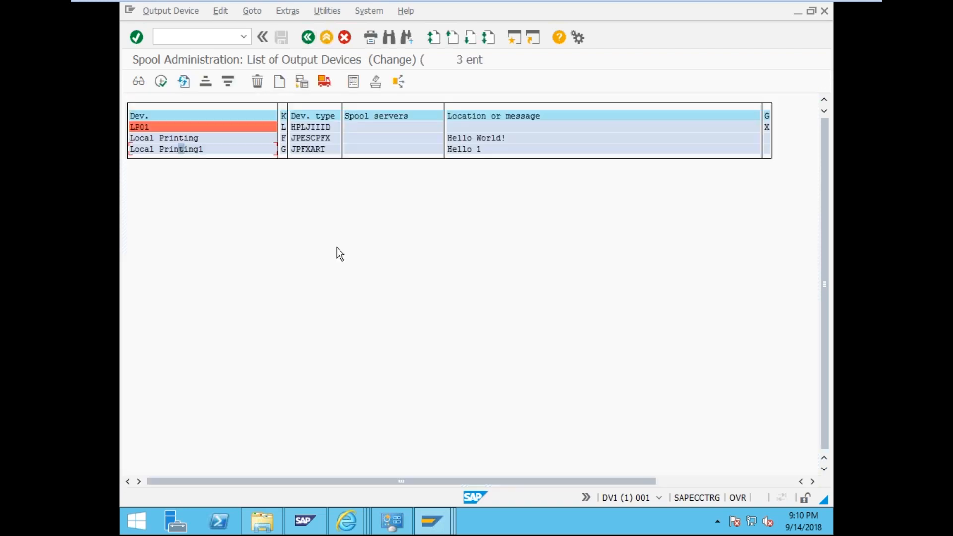
{"action": "double_click", "coordinate": [197, 153]}
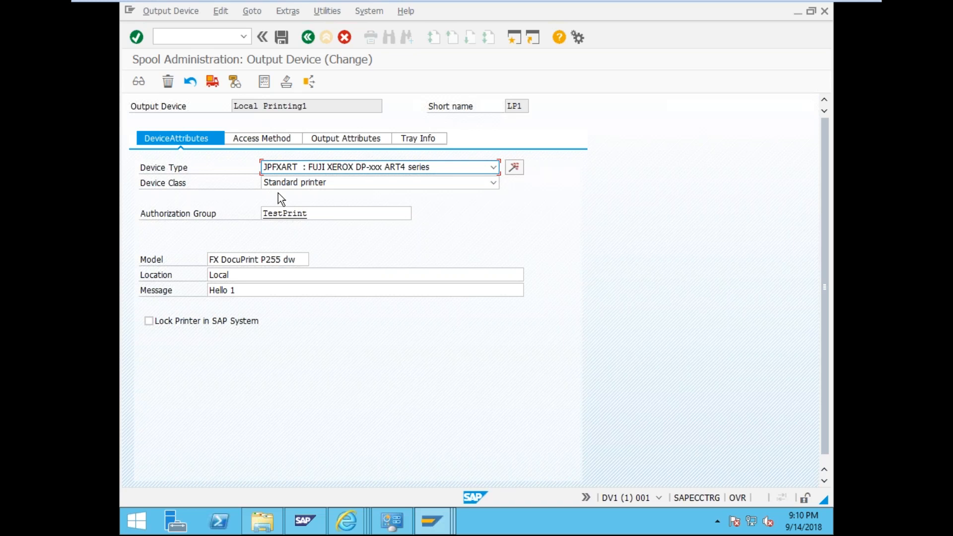
{"action": "left_click", "coordinate": [307, 38]}
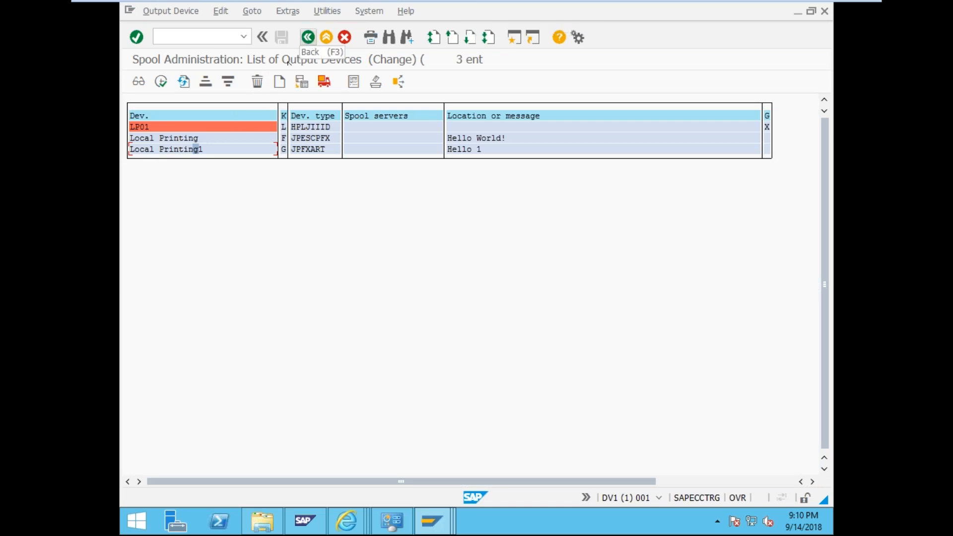
{"action": "double_click", "coordinate": [189, 150]}
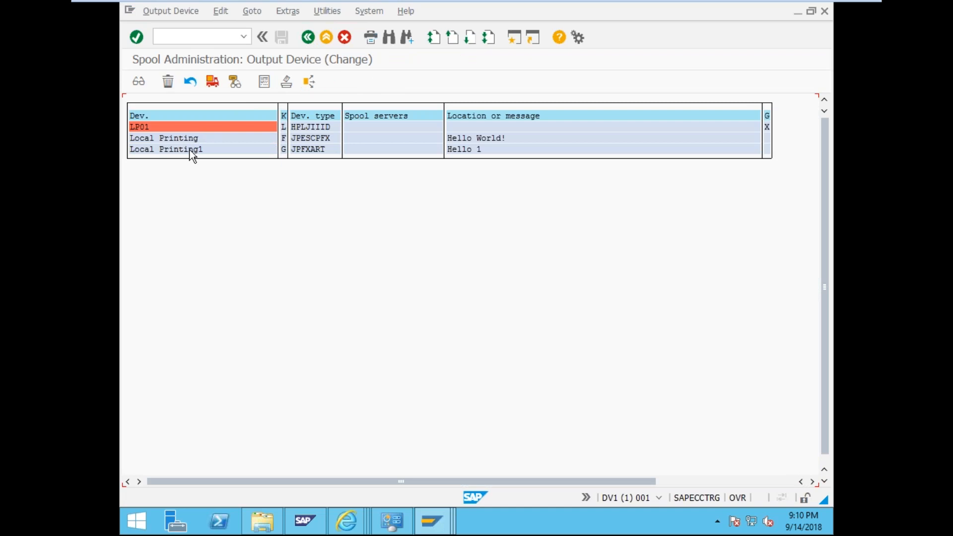
{"action": "left_click", "coordinate": [234, 141]}
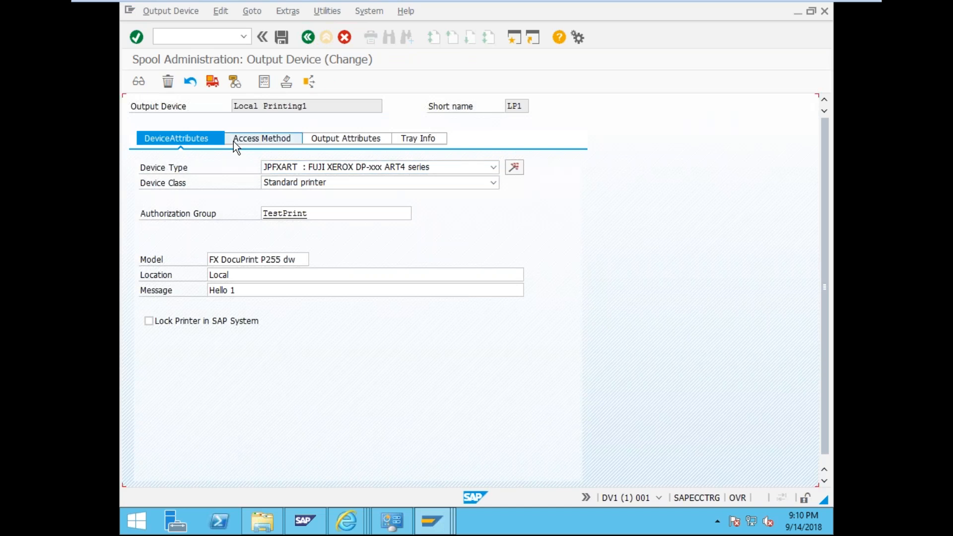
{"action": "left_click", "coordinate": [200, 140]}
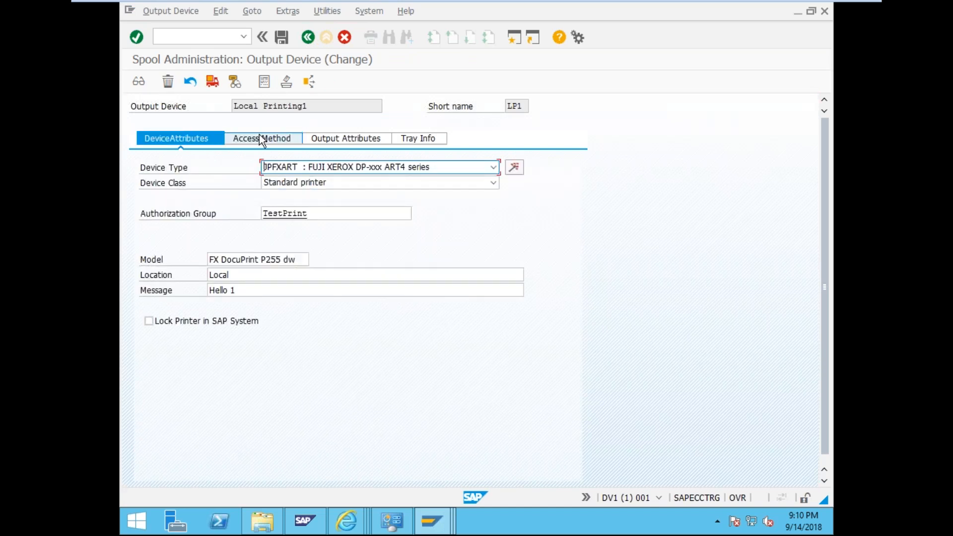
{"action": "left_click", "coordinate": [262, 142]}
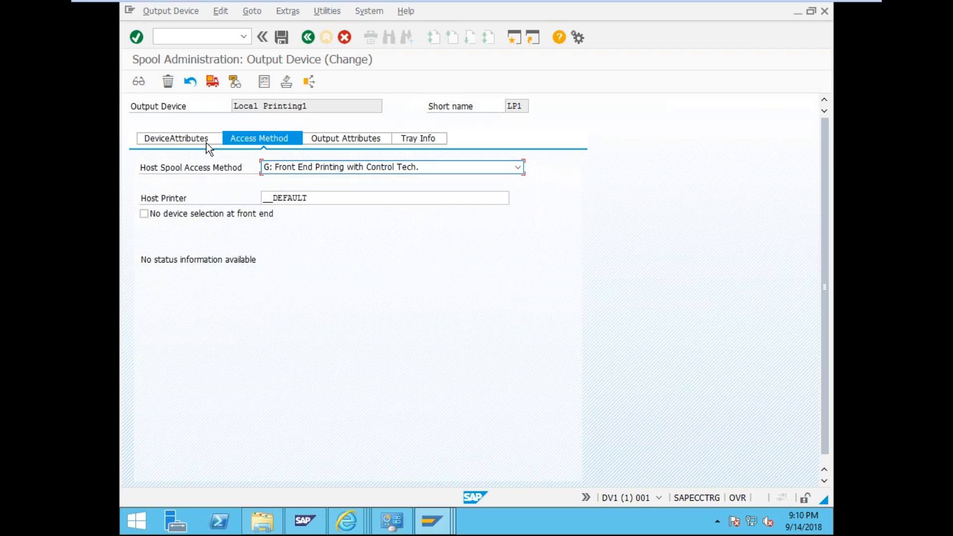
{"action": "left_click", "coordinate": [192, 143]}
{"action": "left_click", "coordinate": [175, 35]}
- Try /spad from Local Printing1's change screen; it is refused, then collapse and reopen the command field
{"action": "type", "text": "/spad"}
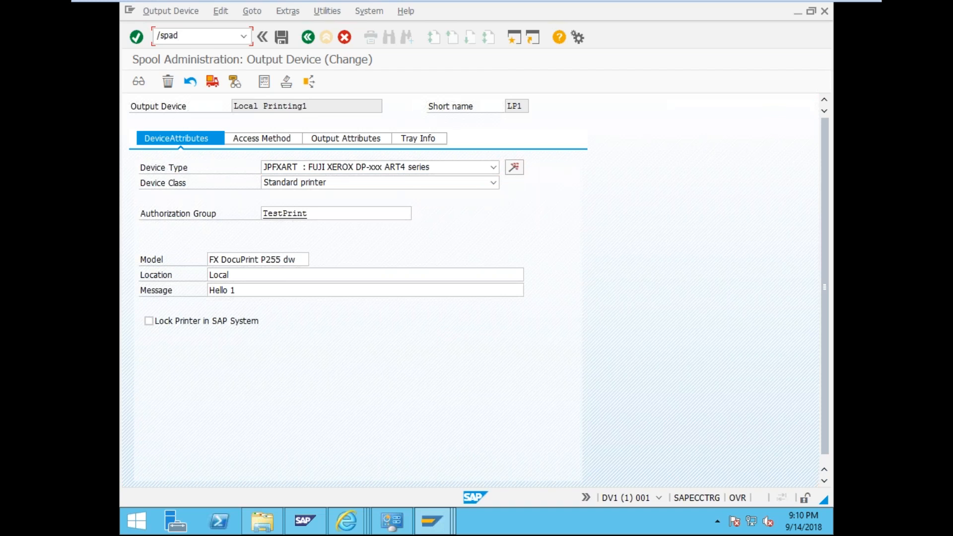
{"action": "key", "text": "Return"}
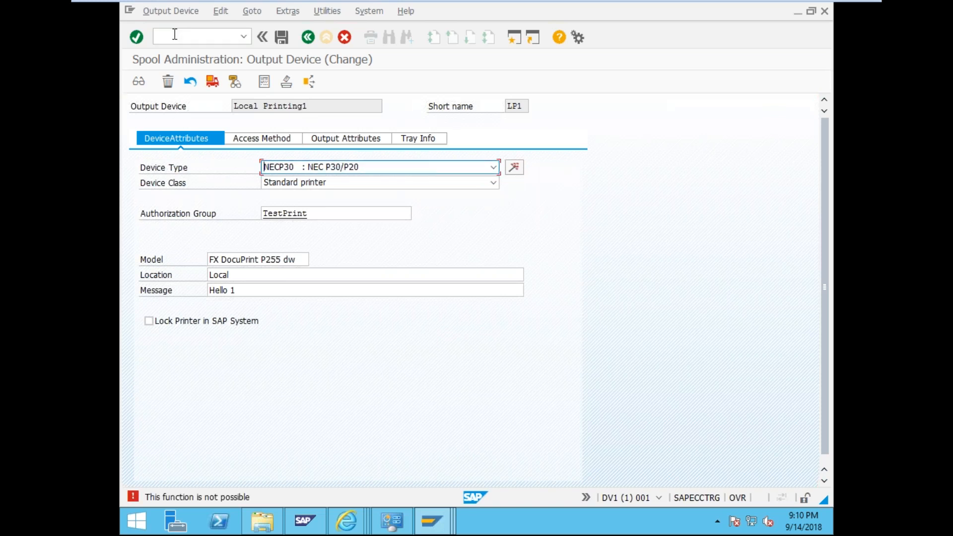
{"action": "left_click", "coordinate": [175, 34]}
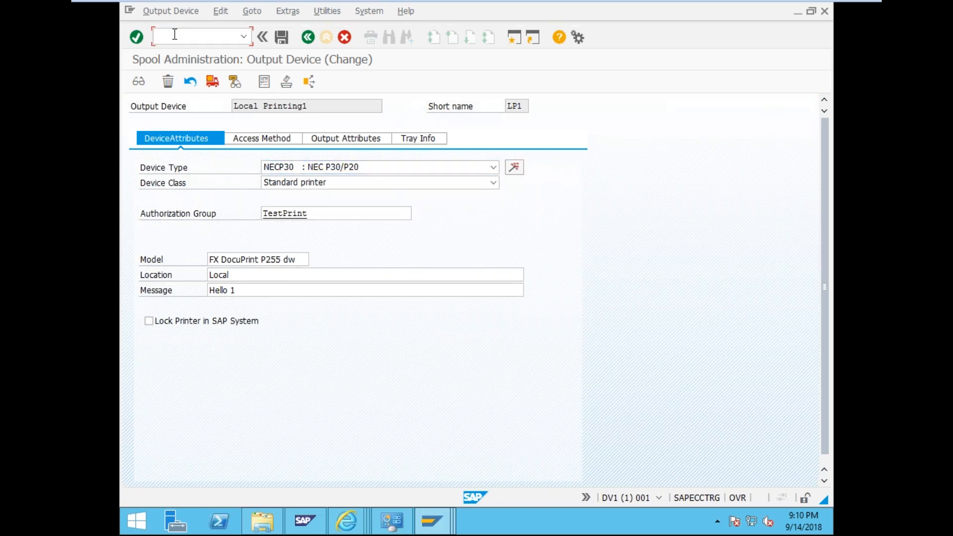
{"action": "left_click", "coordinate": [263, 39]}
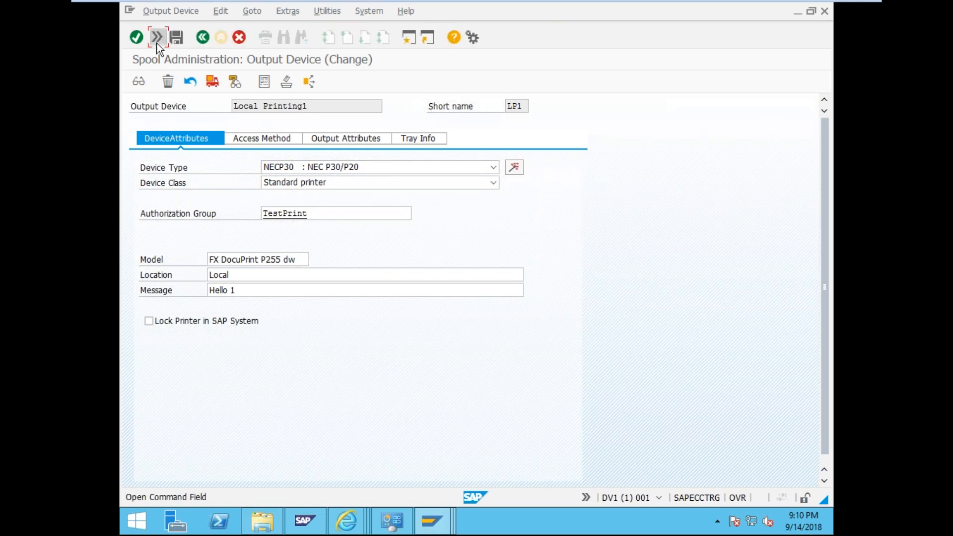
{"action": "left_click", "coordinate": [157, 39]}
- Go back without saving the device change, reopen Local Printing1, then restart with /nspad
{"action": "left_click", "coordinate": [307, 44]}
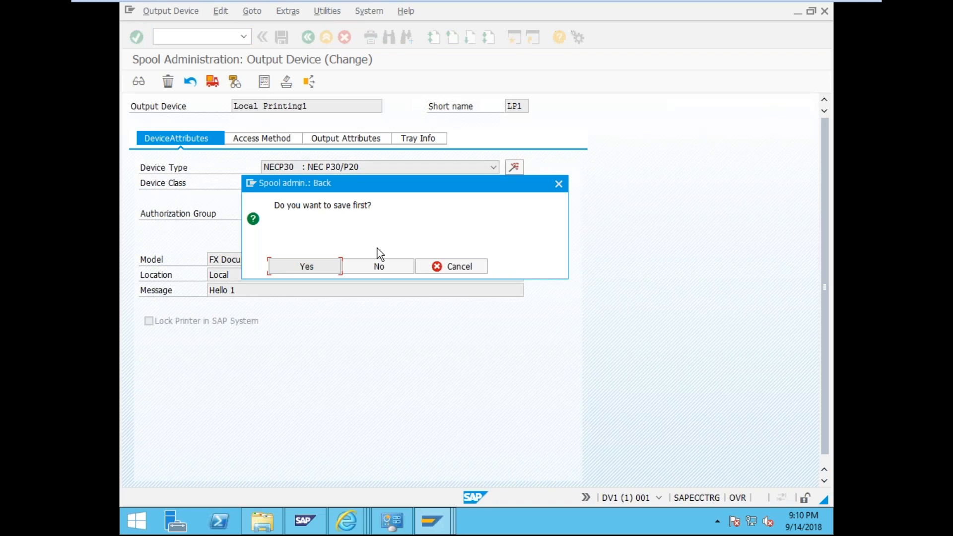
{"action": "left_click", "coordinate": [377, 269]}
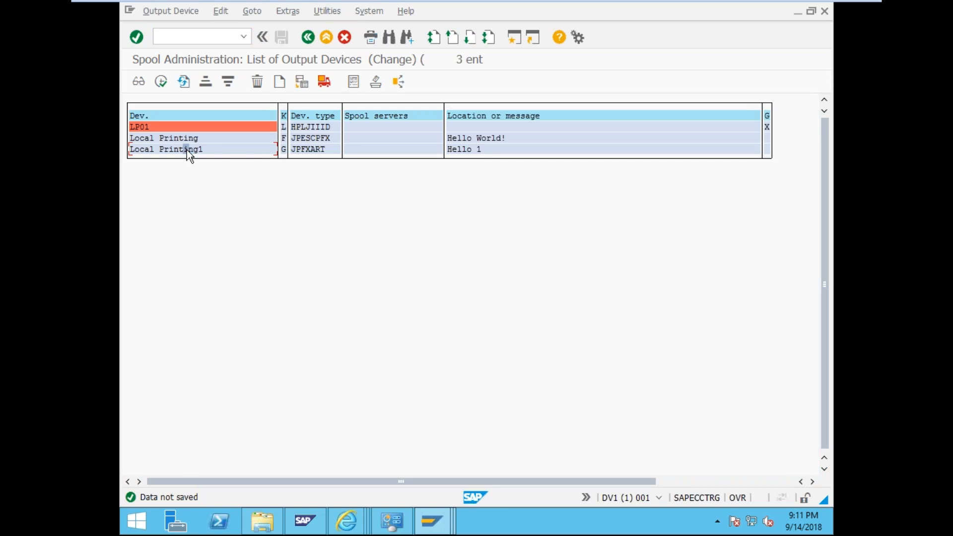
{"action": "double_click", "coordinate": [186, 149]}
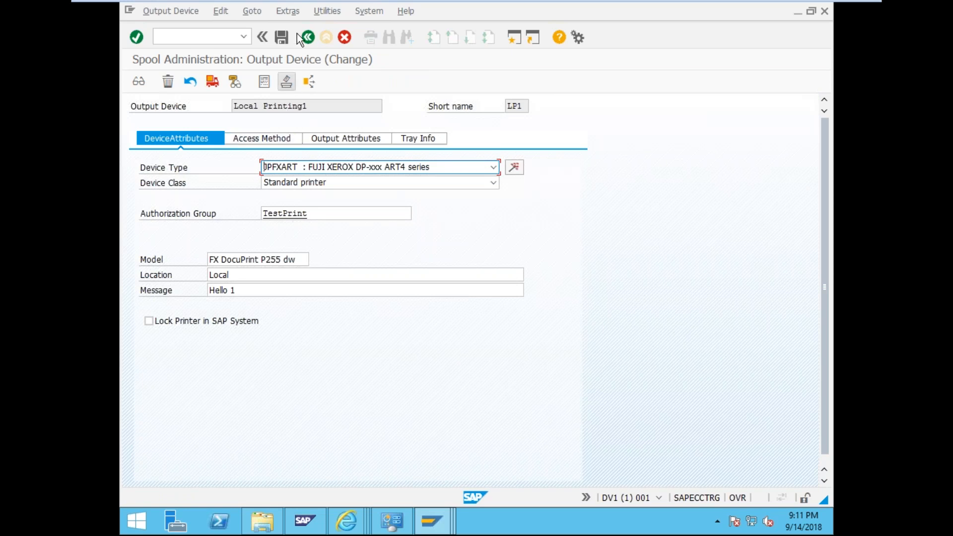
{"action": "left_click", "coordinate": [185, 33]}
{"action": "type", "text": "/nspad"}
{"action": "key", "text": "Return"}
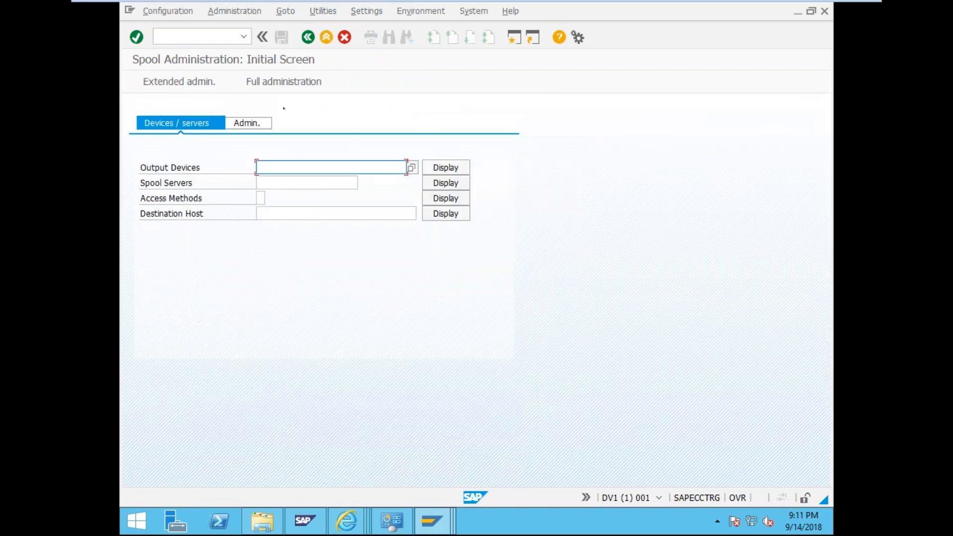
- Open Local Printing1 from the output device list, browse its Access Method, Output Attributes and Tray Info tabs, and switch to change mode
{"action": "left_click", "coordinate": [430, 171]}
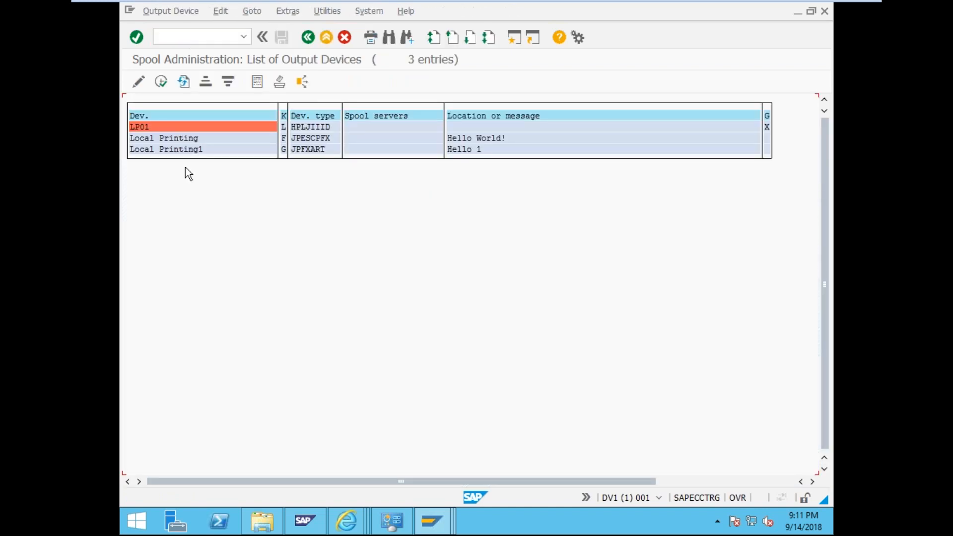
{"action": "double_click", "coordinate": [185, 151]}
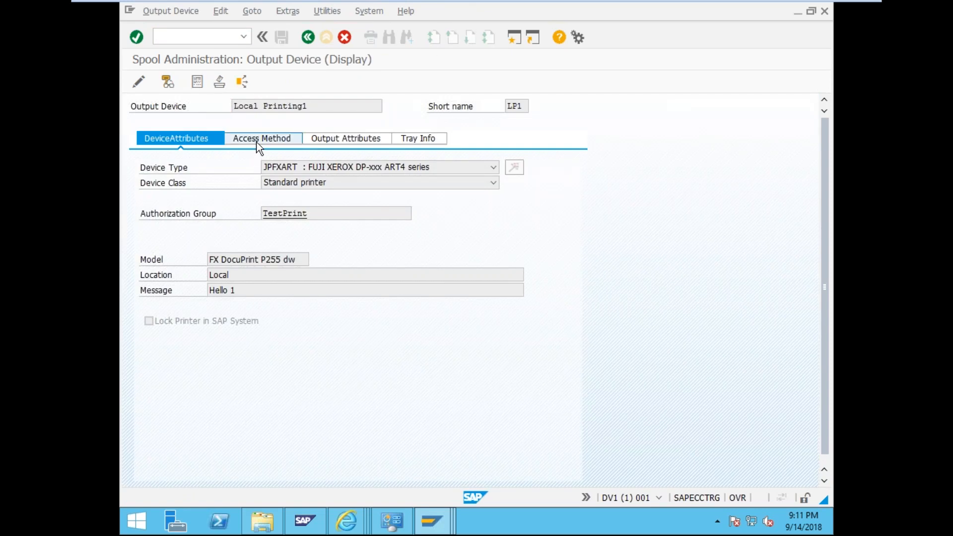
{"action": "left_click", "coordinate": [257, 142]}
{"action": "left_click", "coordinate": [350, 139]}
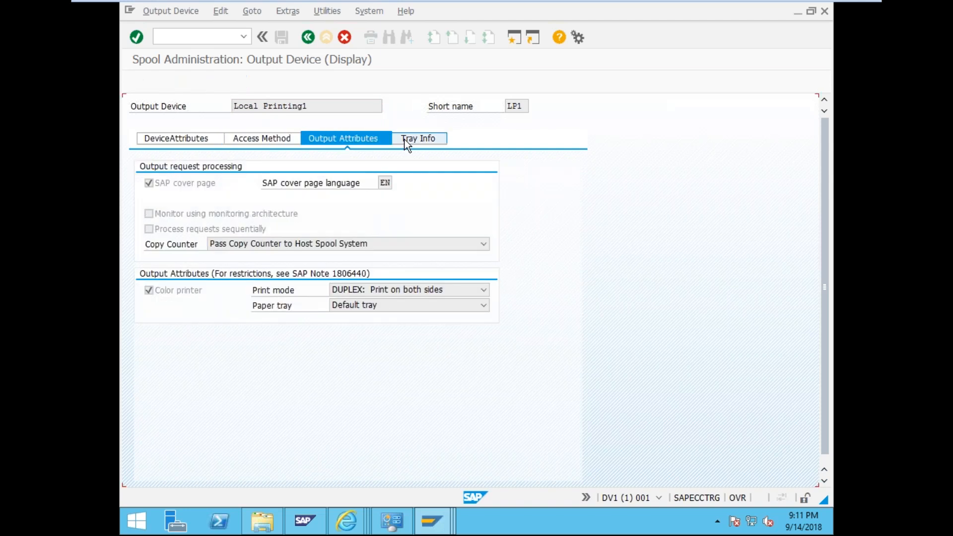
{"action": "left_click", "coordinate": [406, 143]}
{"action": "left_click", "coordinate": [201, 139]}
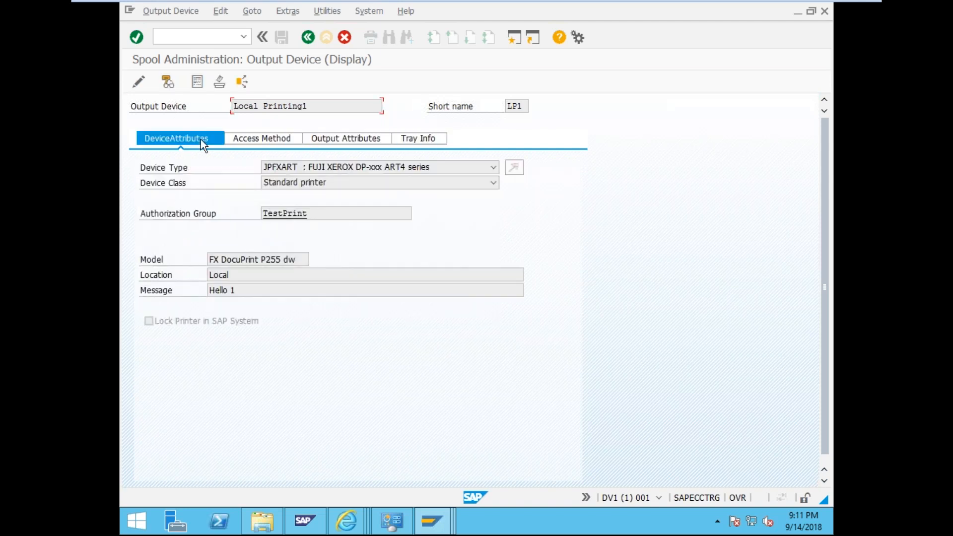
{"action": "left_click", "coordinate": [145, 75]}
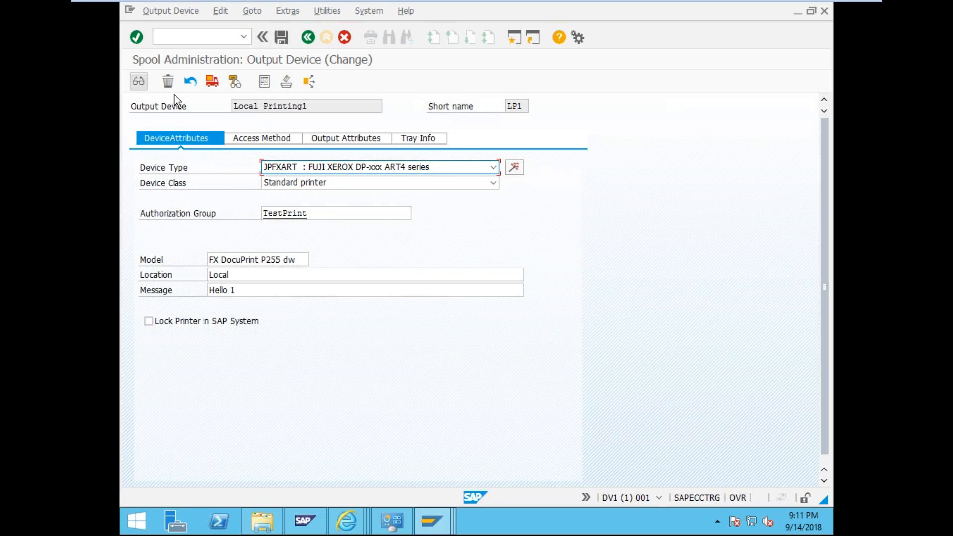
{"action": "left_click", "coordinate": [239, 142]}
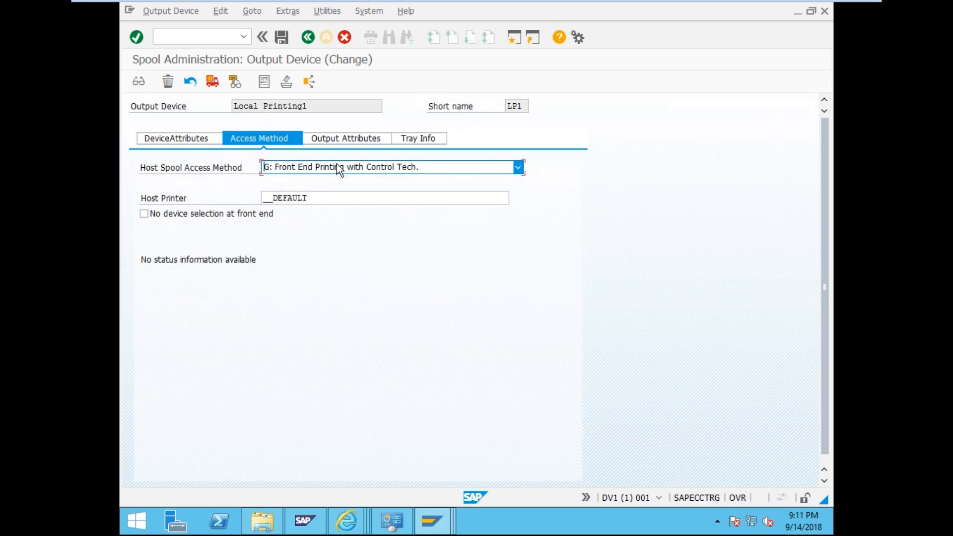
- Set access method C: Direct operating system call and spool server Test_logical_Server, keeping device class Standard printer
{"action": "left_click", "coordinate": [337, 165]}
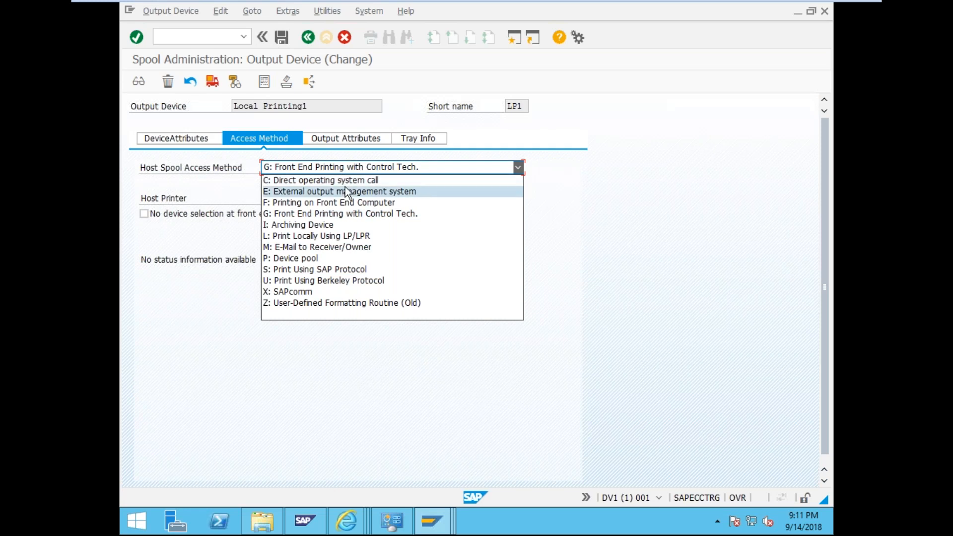
{"action": "left_click", "coordinate": [344, 180]}
{"action": "left_click", "coordinate": [187, 138]}
{"action": "left_click", "coordinate": [308, 179]}
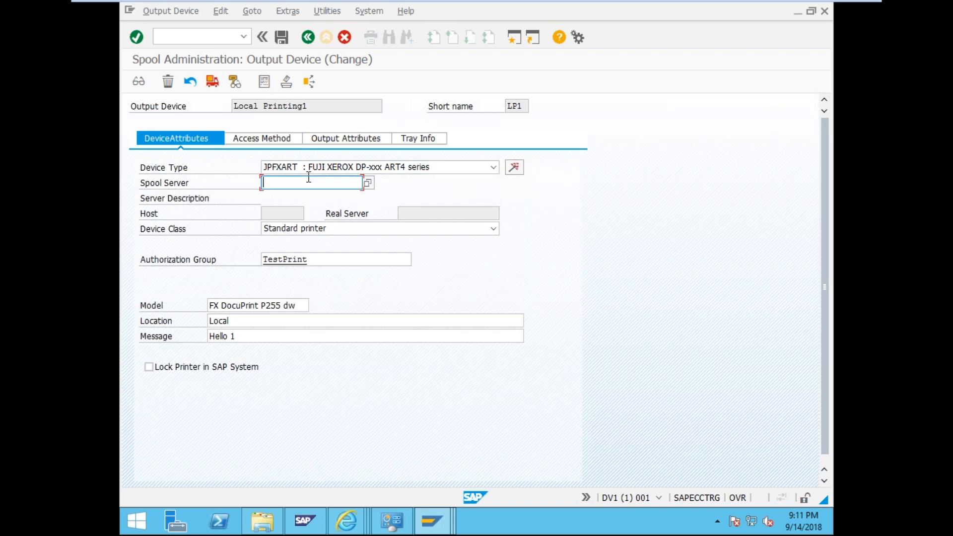
{"action": "left_click", "coordinate": [368, 183]}
{"action": "double_click", "coordinate": [422, 282]}
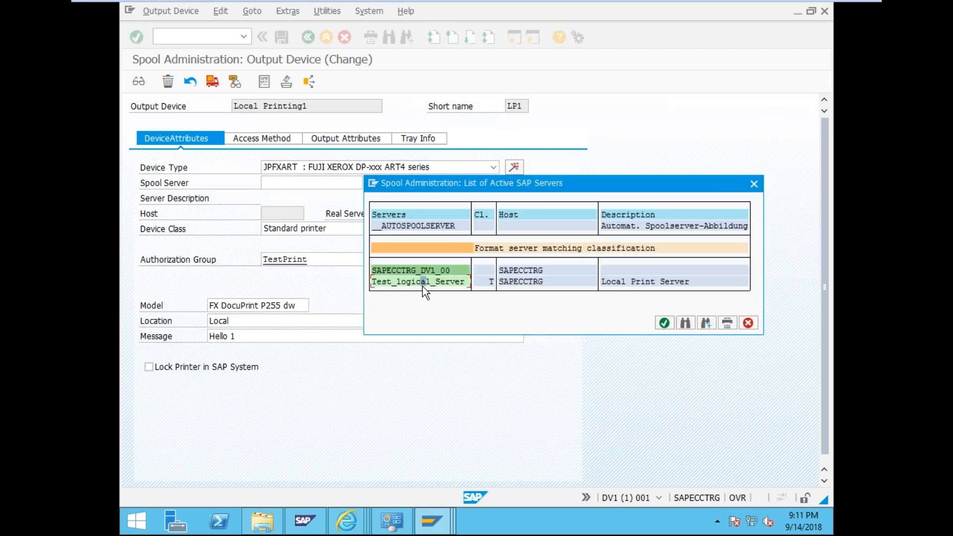
{"action": "left_click", "coordinate": [309, 228]}
{"action": "left_click", "coordinate": [309, 228]}
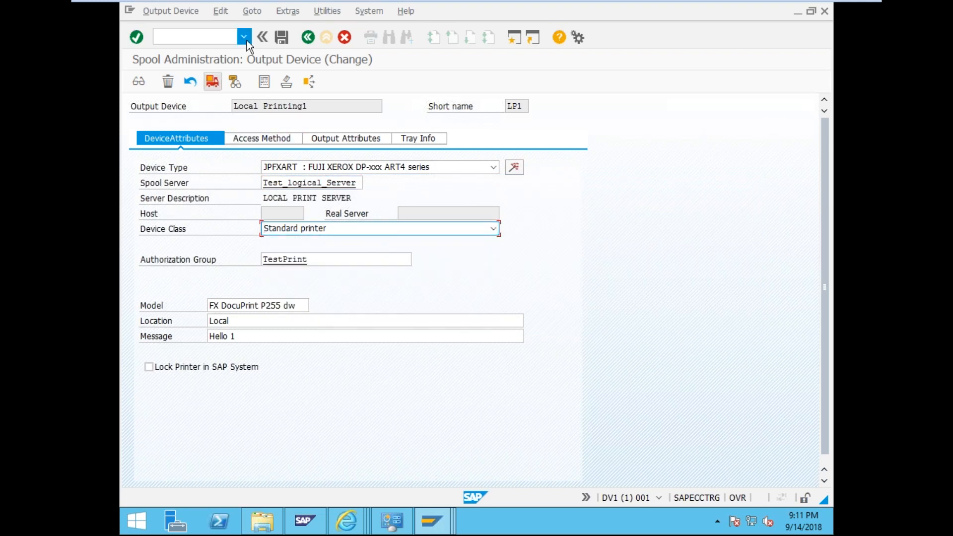
{"action": "left_click", "coordinate": [269, 138]}
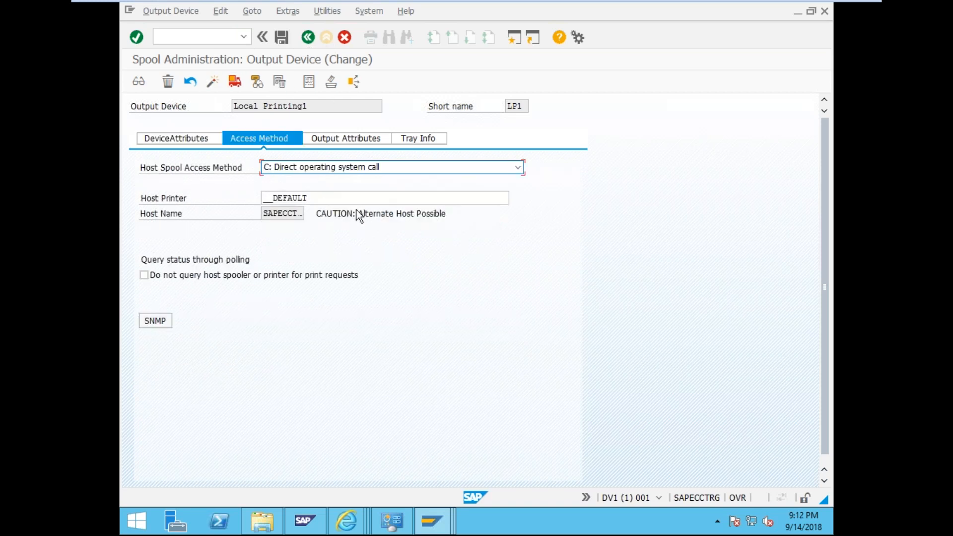
- Select the full Host Name value SAPECCTRG on the Access Method tab
{"action": "left_click", "coordinate": [269, 221]}
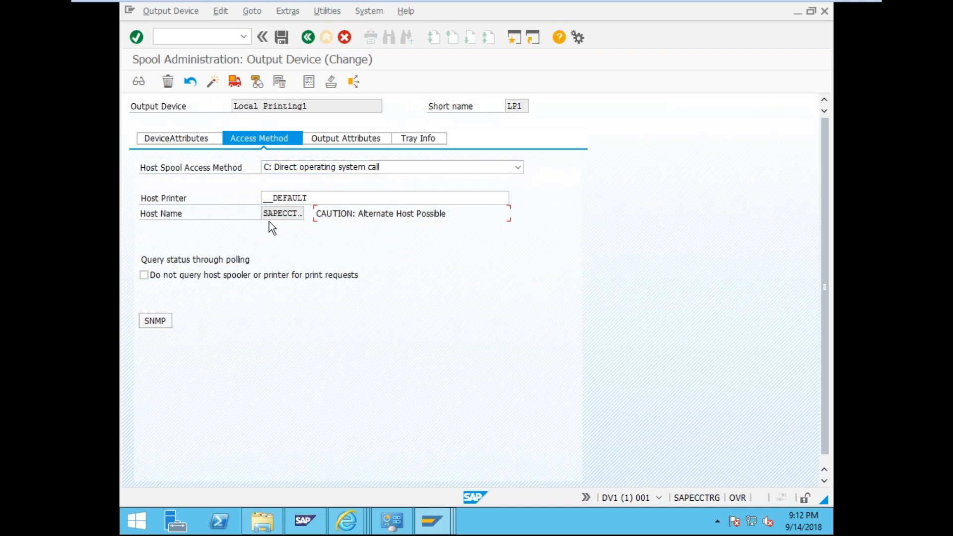
{"action": "left_click", "coordinate": [276, 214]}
{"action": "left_click_drag", "start_coordinate": [277, 214], "coordinate": [309, 212]}
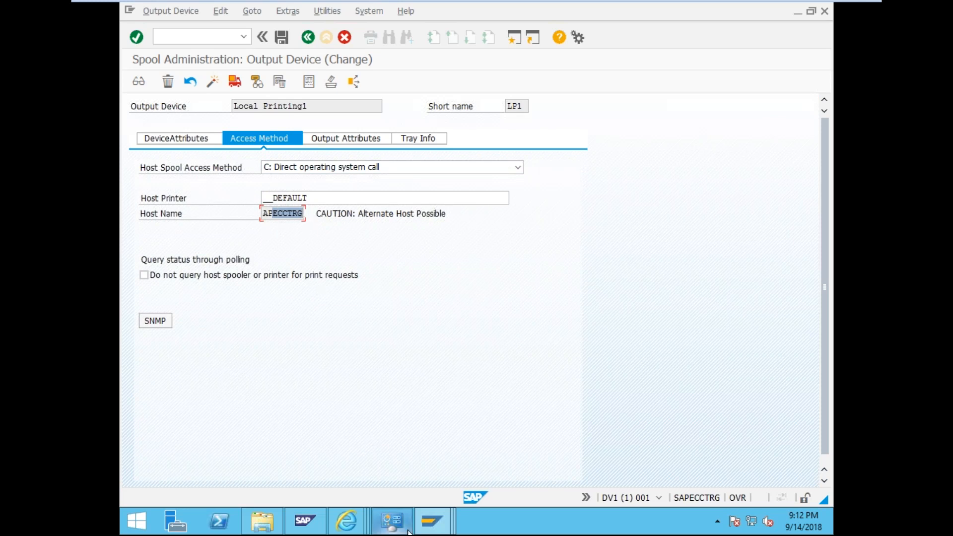
{"action": "mouse_move", "coordinate": [425, 518]}
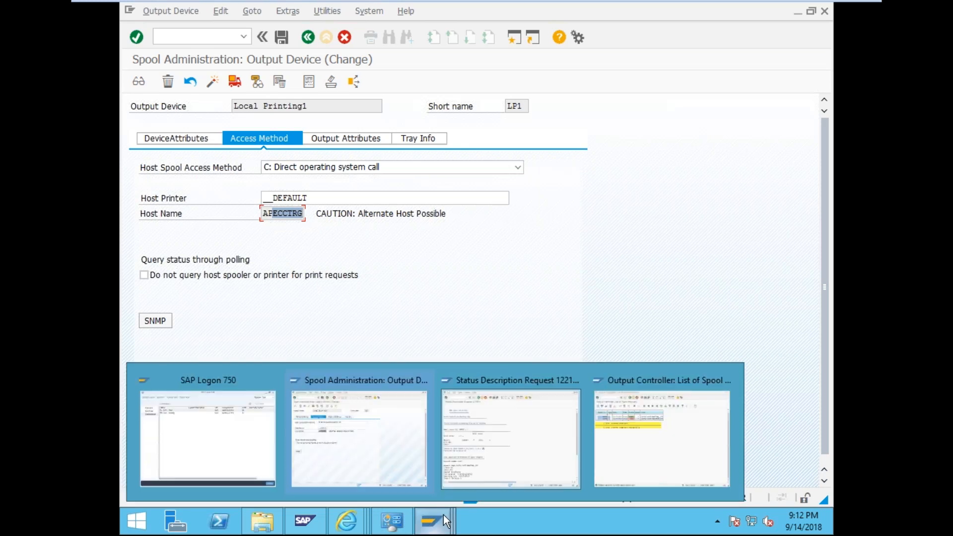
{"action": "left_click", "coordinate": [304, 213]}
{"action": "left_click_drag", "start_coordinate": [304, 213], "coordinate": [229, 210]}
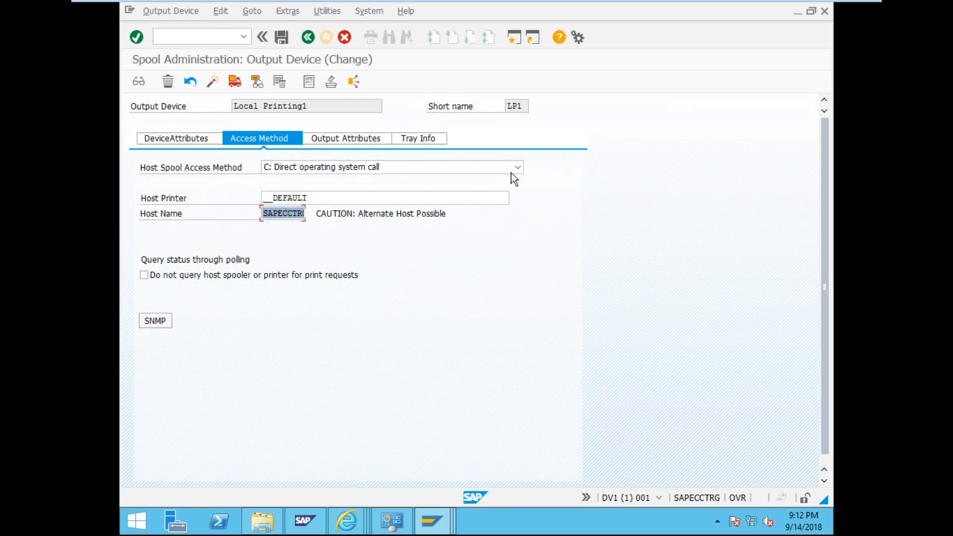
- Minimise the Spool Administration, Output Controller and SAP Logon windows to reveal the desktop
{"action": "left_click", "coordinate": [797, 10]}
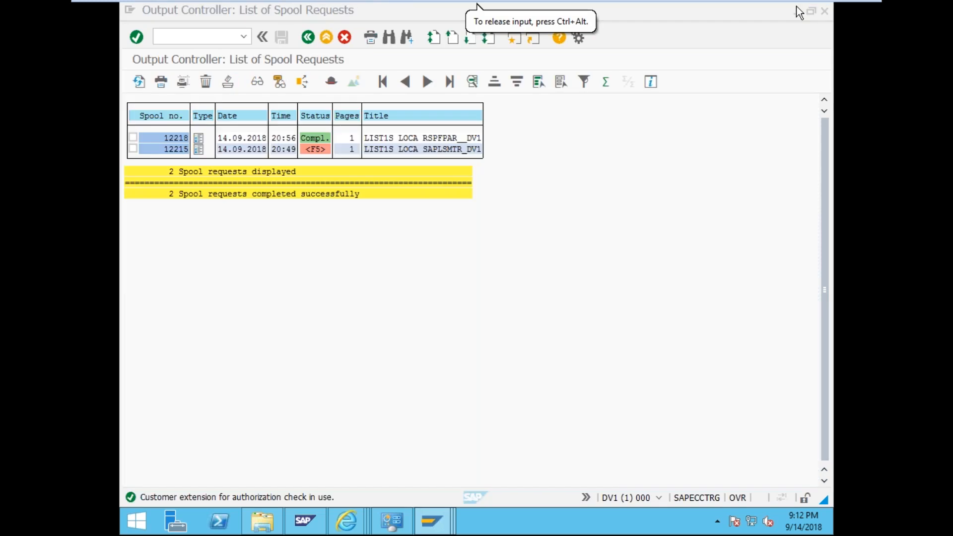
{"action": "left_click", "coordinate": [796, 7]}
{"action": "left_click", "coordinate": [781, 11]}
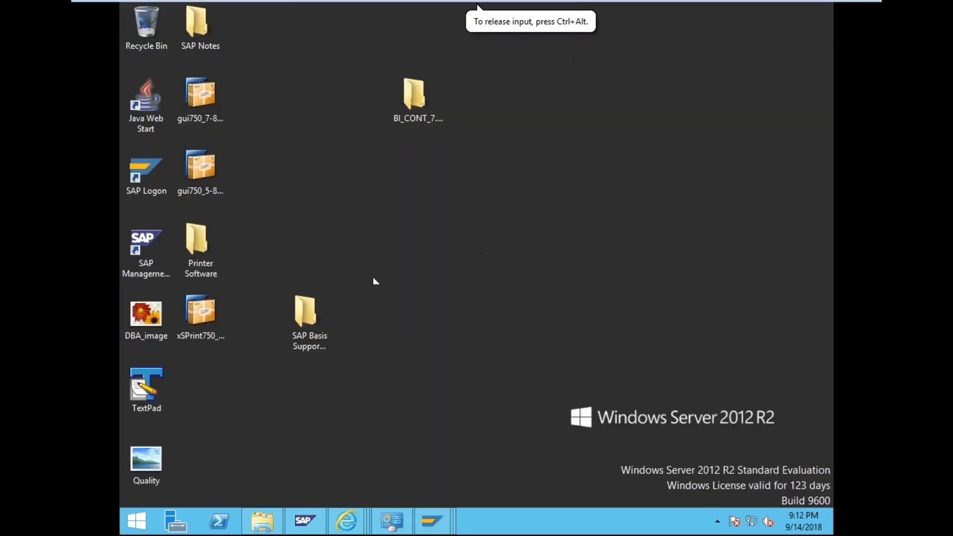
- Open Task Manager's Services list and locate the SAPSprint service
{"action": "left_click", "coordinate": [206, 319]}
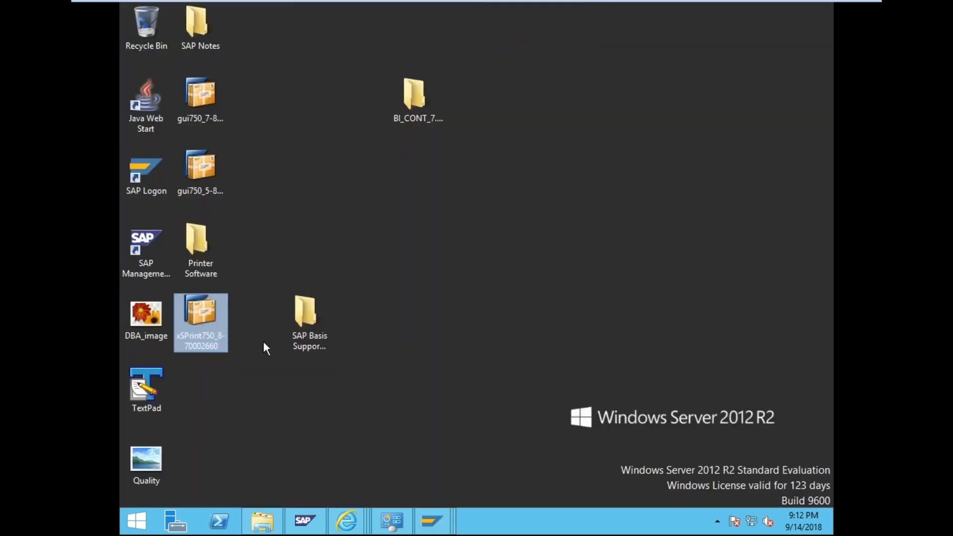
{"action": "left_click", "coordinate": [391, 521]}
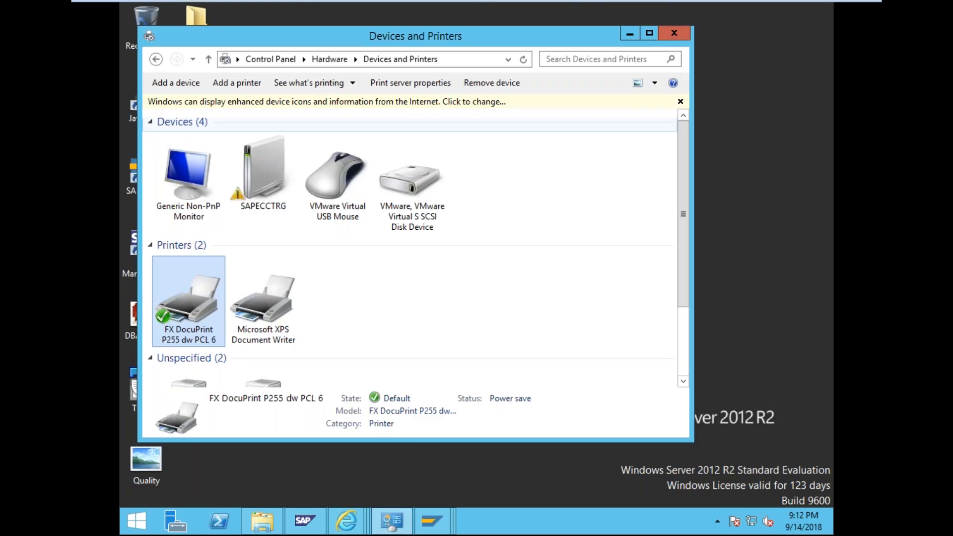
{"action": "right_click", "coordinate": [521, 523]}
{"action": "left_click", "coordinate": [547, 483]}
{"action": "left_click", "coordinate": [457, 90]}
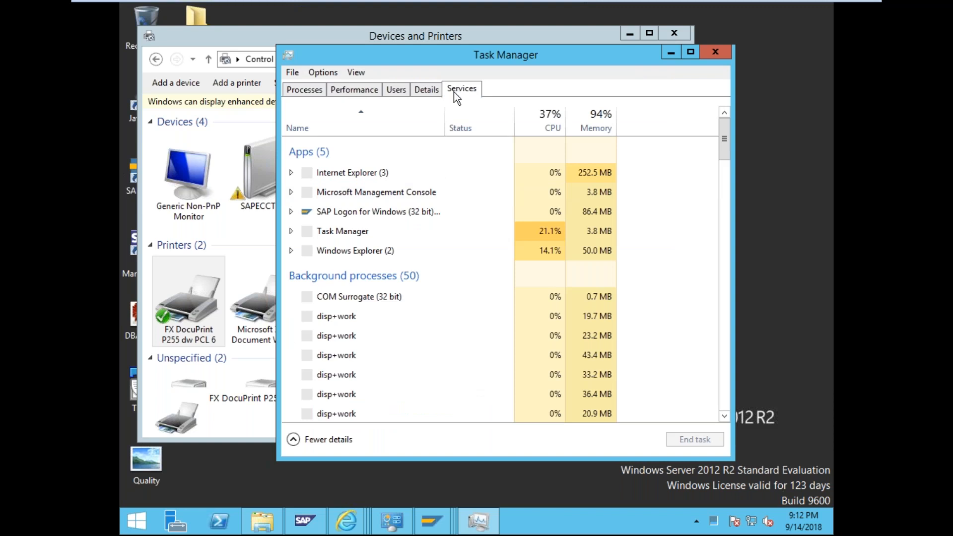
{"action": "left_click", "coordinate": [319, 124]}
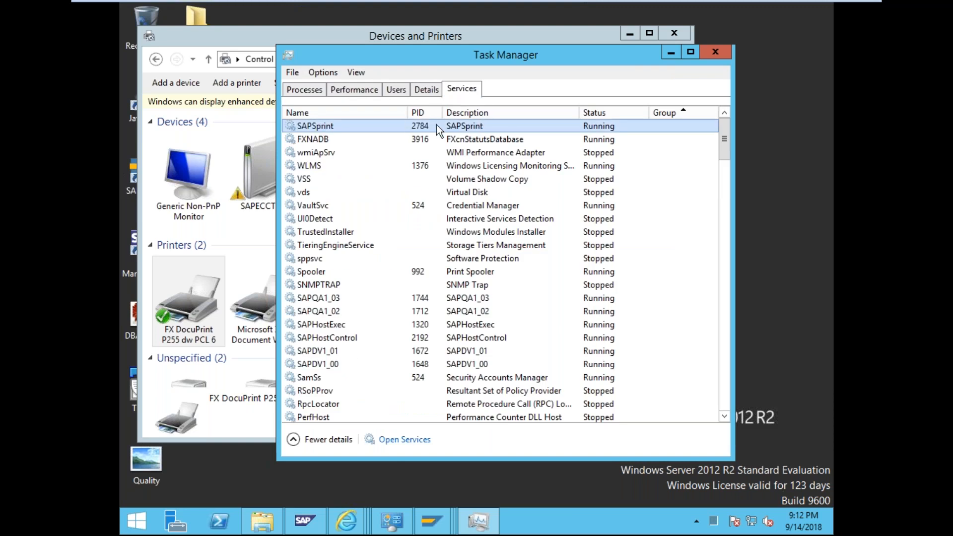
{"action": "right_click", "coordinate": [345, 131]}
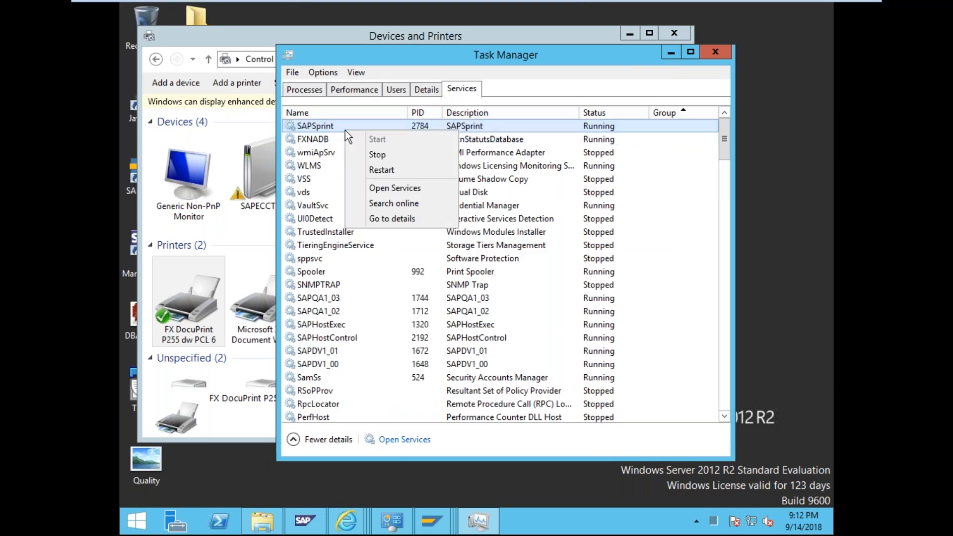
{"action": "left_click", "coordinate": [338, 124]}
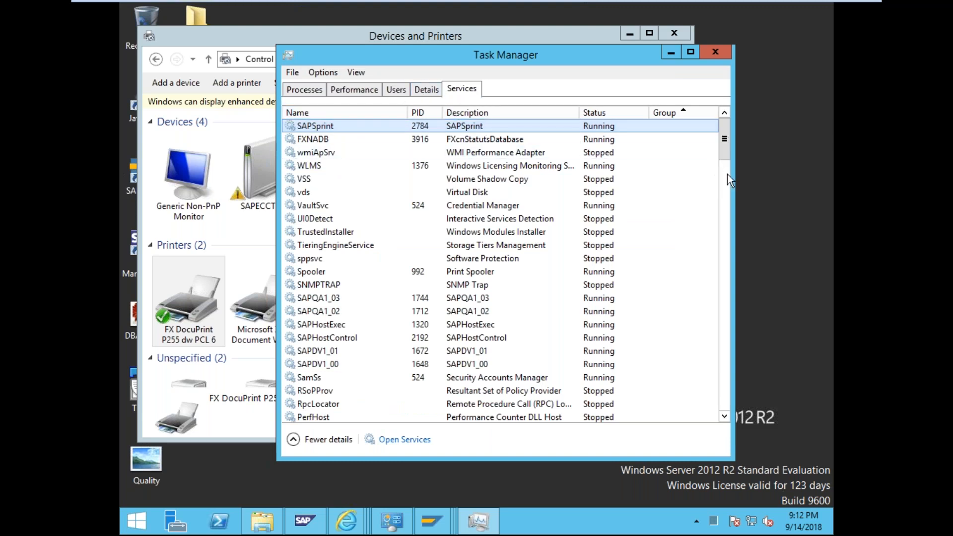
- Widen the services window and shift it left, then bring the SAP output device screen back
{"action": "left_click_drag", "start_coordinate": [733, 185], "coordinate": [833, 185]}
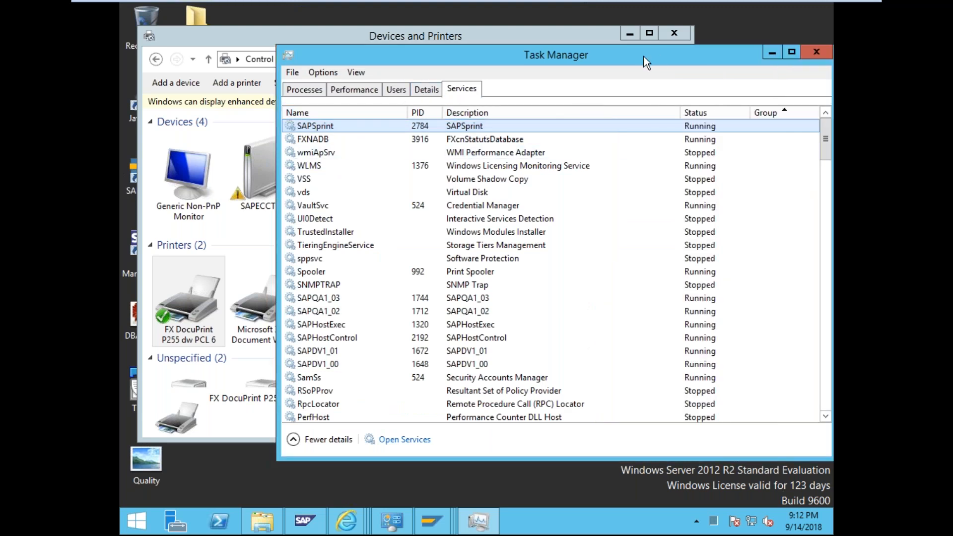
{"action": "left_click_drag", "start_coordinate": [633, 57], "coordinate": [532, 62]}
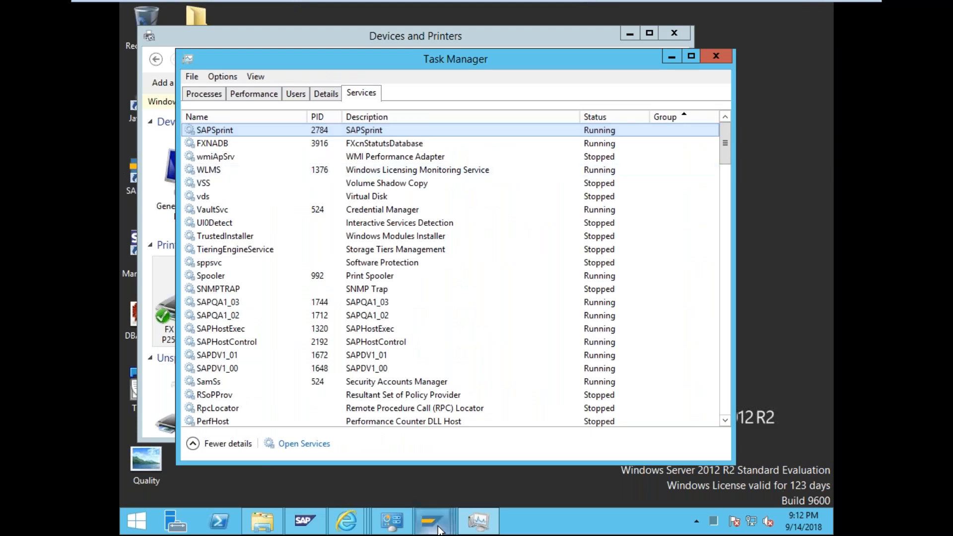
{"action": "mouse_move", "coordinate": [431, 522]}
{"action": "left_click", "coordinate": [392, 435]}
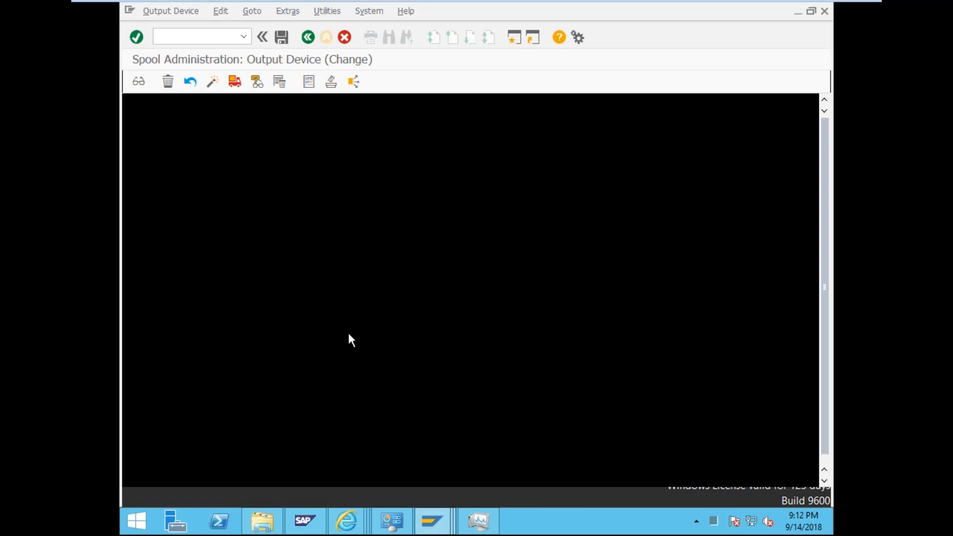
- Check the Host Name value on the Access Method tab, then bring Task Manager's services list back
{"action": "double_click", "coordinate": [284, 214]}
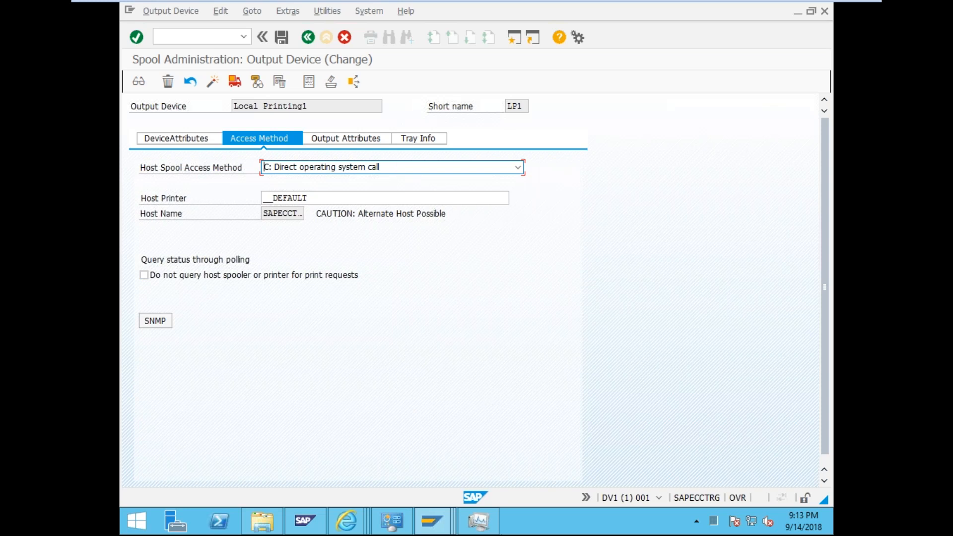
{"action": "left_click", "coordinate": [490, 514]}
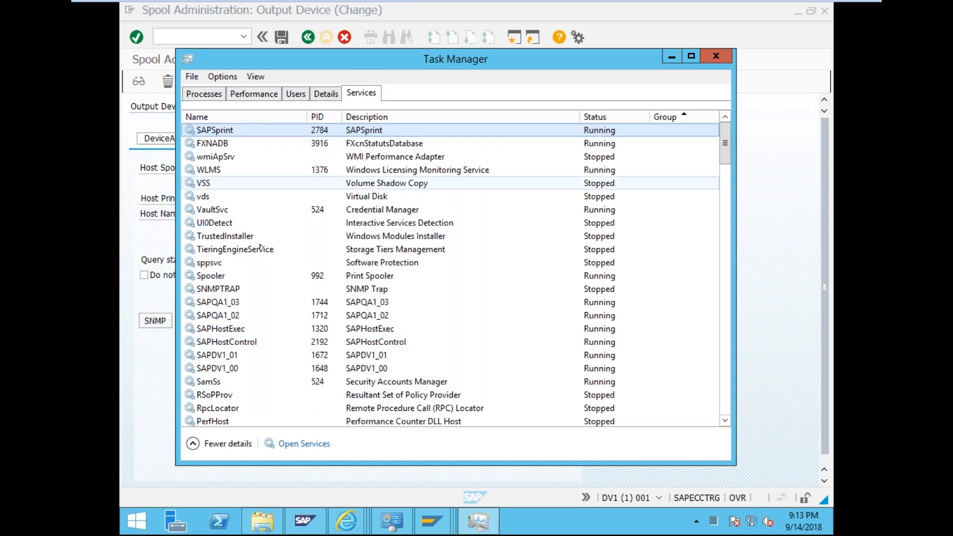
{"action": "scroll", "coordinate": [281, 359], "scroll_direction": "down", "scroll_amount": 2}
- Move Task Manager aside, switch to the Details tab, scroll the processes and widen its columns
{"action": "scroll", "coordinate": [281, 359], "scroll_direction": "up", "scroll_amount": 2}
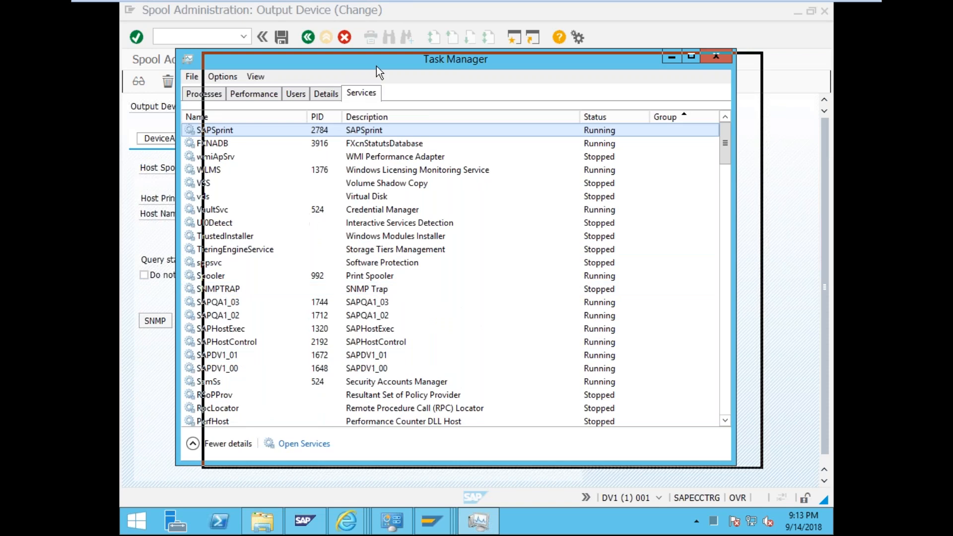
{"action": "left_click_drag", "start_coordinate": [376, 67], "coordinate": [471, 64]}
{"action": "left_click", "coordinate": [418, 93]}
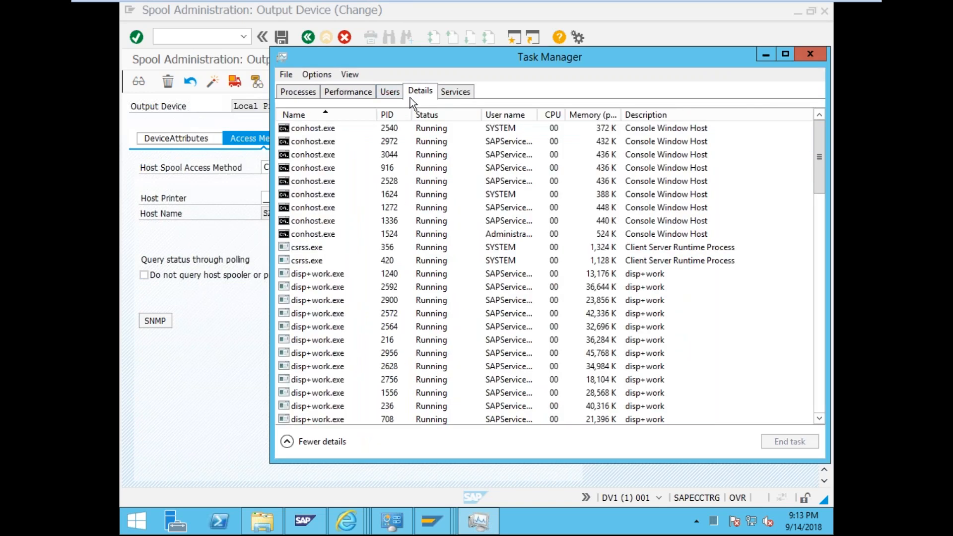
{"action": "scroll", "coordinate": [328, 327], "scroll_direction": "down", "scroll_amount": 7}
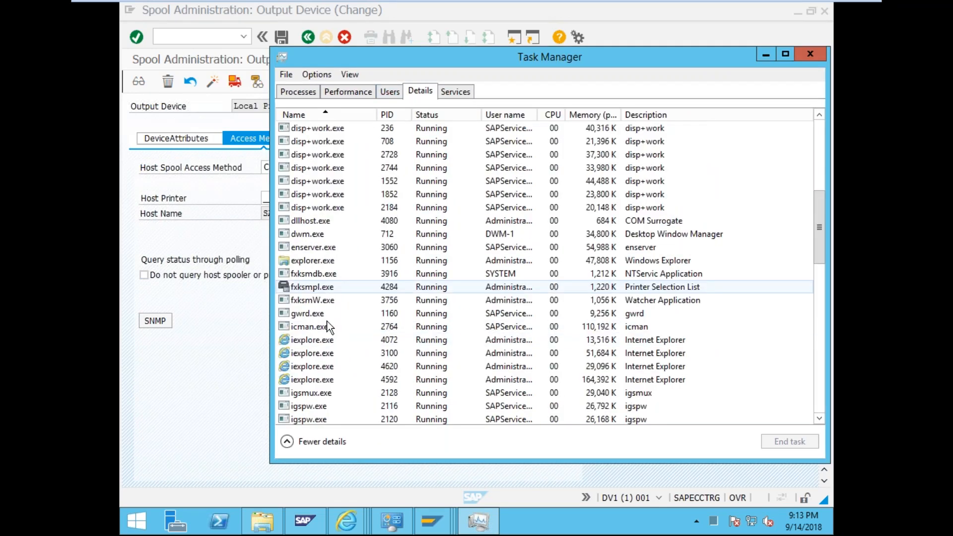
{"action": "scroll", "coordinate": [327, 326], "scroll_direction": "down", "scroll_amount": 11}
{"action": "scroll", "coordinate": [328, 326], "scroll_direction": "down", "scroll_amount": 4}
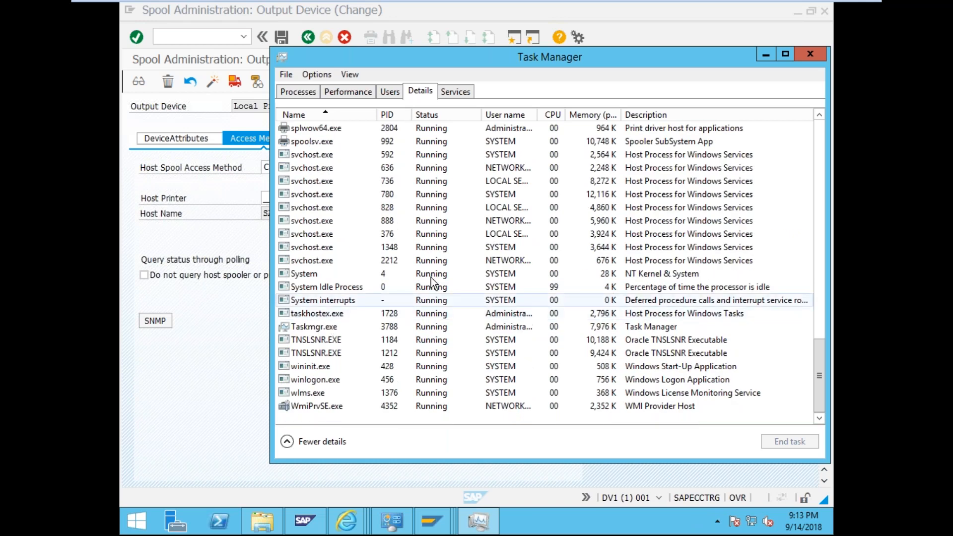
{"action": "left_click_drag", "start_coordinate": [566, 114], "coordinate": [587, 116]}
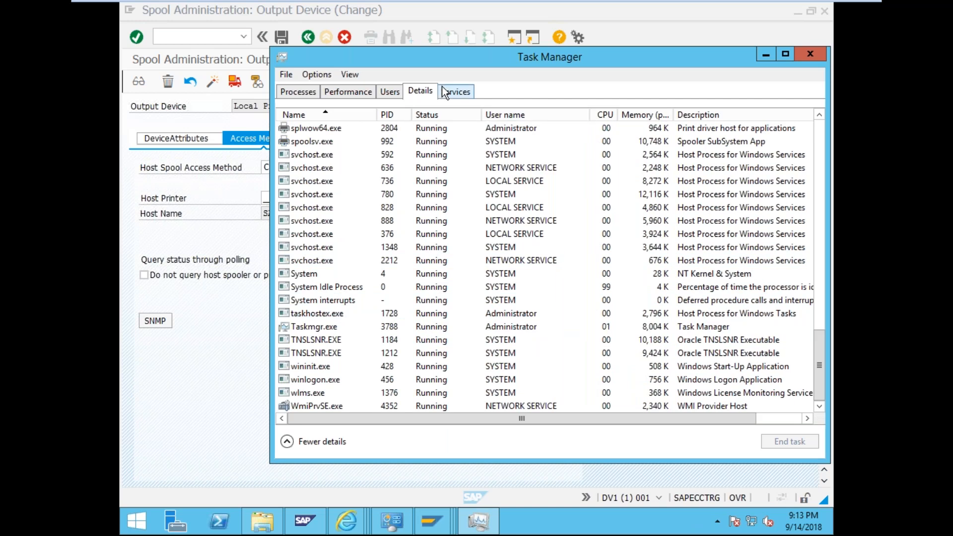
- Go to the SAPSprint service's process details, select spoolsv.exe, then return to the SAP form
{"action": "left_click", "coordinate": [442, 88]}
{"action": "right_click", "coordinate": [316, 131]}
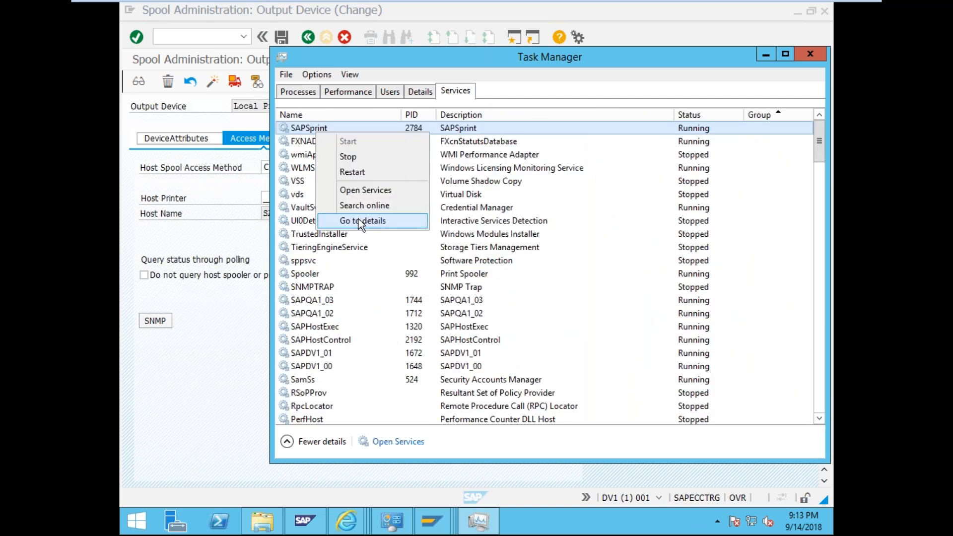
{"action": "left_click", "coordinate": [358, 221]}
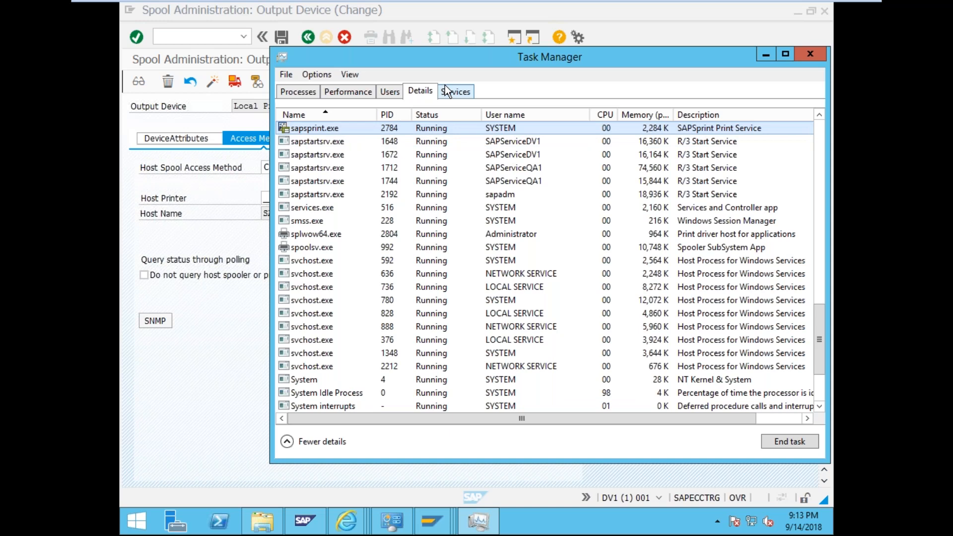
{"action": "left_click", "coordinate": [453, 96]}
{"action": "left_click", "coordinate": [429, 91]}
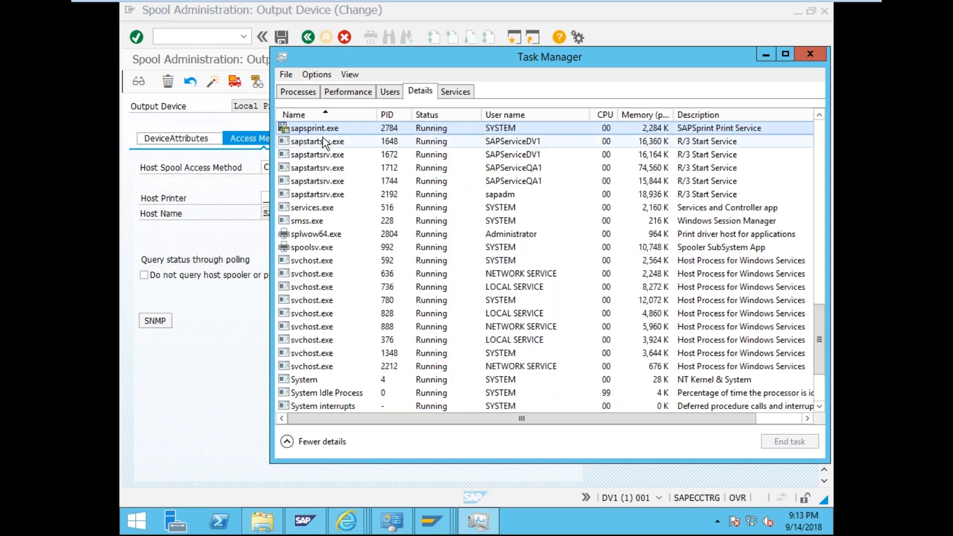
{"action": "left_click", "coordinate": [328, 232]}
{"action": "left_click", "coordinate": [332, 247]}
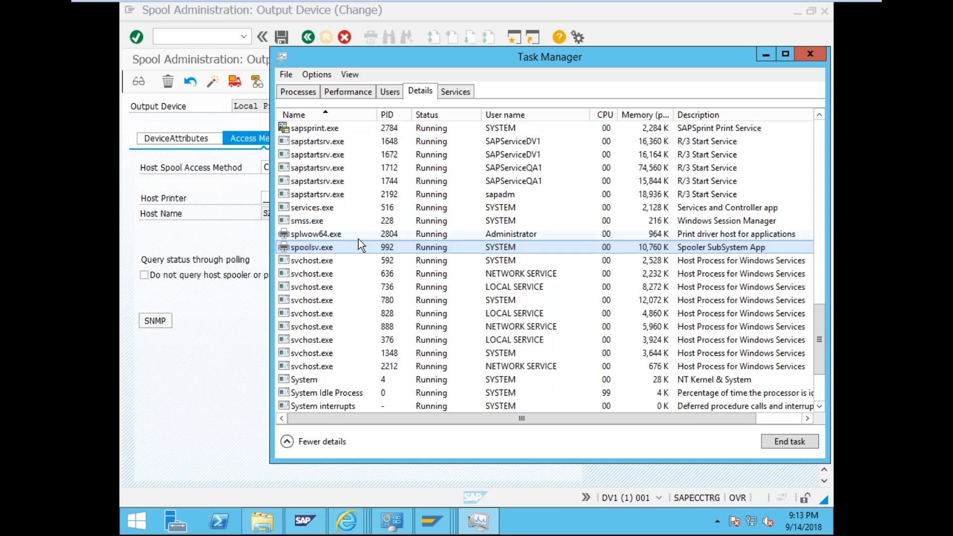
{"action": "left_click", "coordinate": [207, 233]}
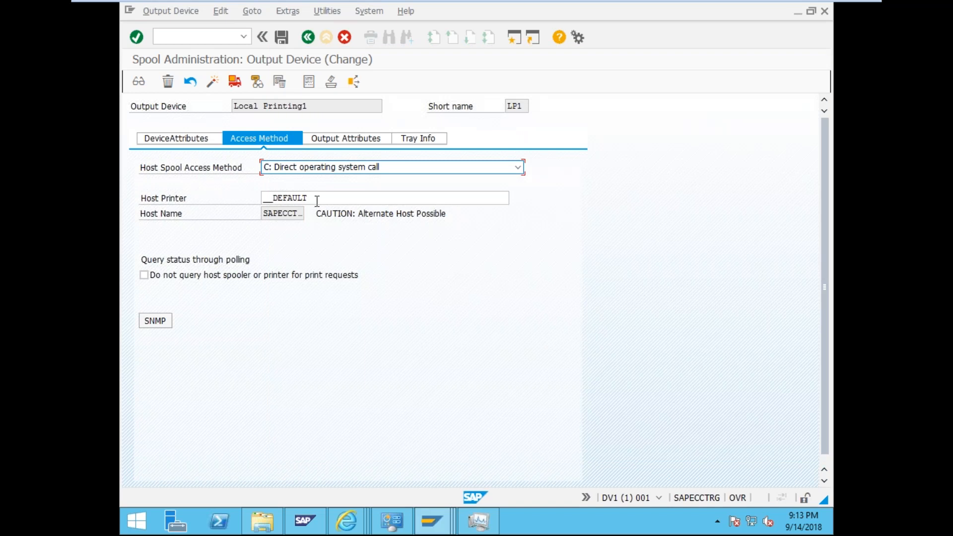
- Select the full Host Name value to check it
{"action": "left_click", "coordinate": [279, 214]}
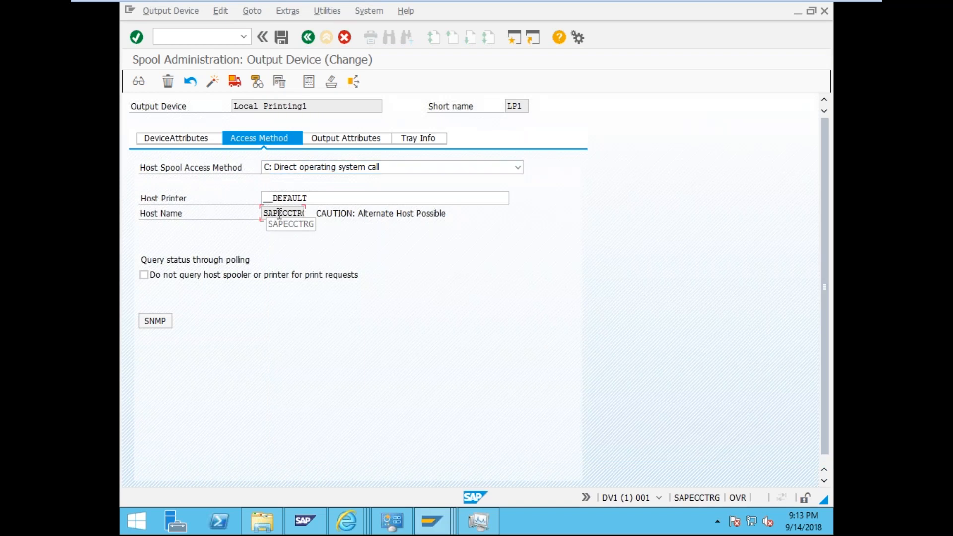
{"action": "left_click_drag", "start_coordinate": [264, 213], "coordinate": [332, 248]}
{"action": "double_click", "coordinate": [286, 214]}
- Cycle through DeviceAttributes, Access Method, Output Attributes and Tray Info tabs, then save Local Printing1
{"action": "left_click", "coordinate": [206, 141]}
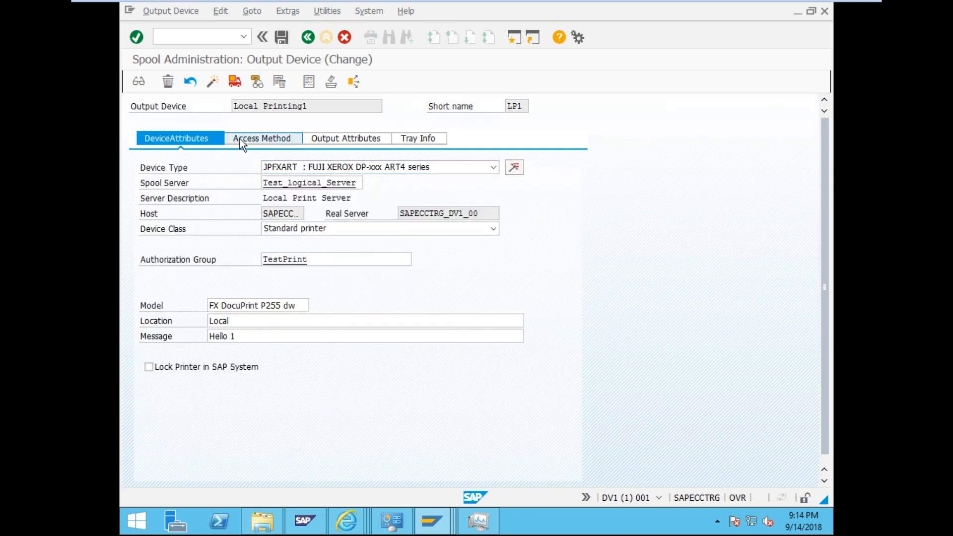
{"action": "left_click", "coordinate": [240, 139]}
{"action": "left_click", "coordinate": [347, 139]}
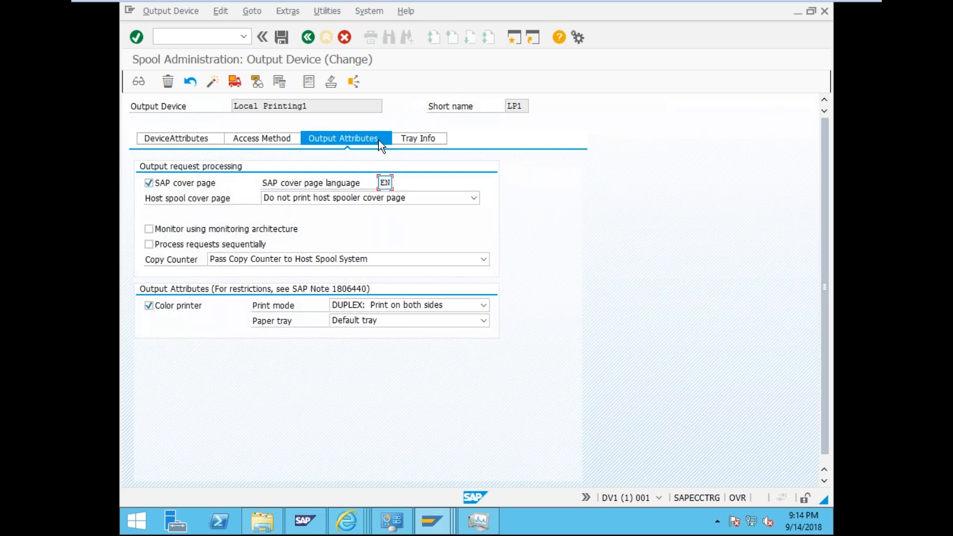
{"action": "left_click", "coordinate": [401, 138]}
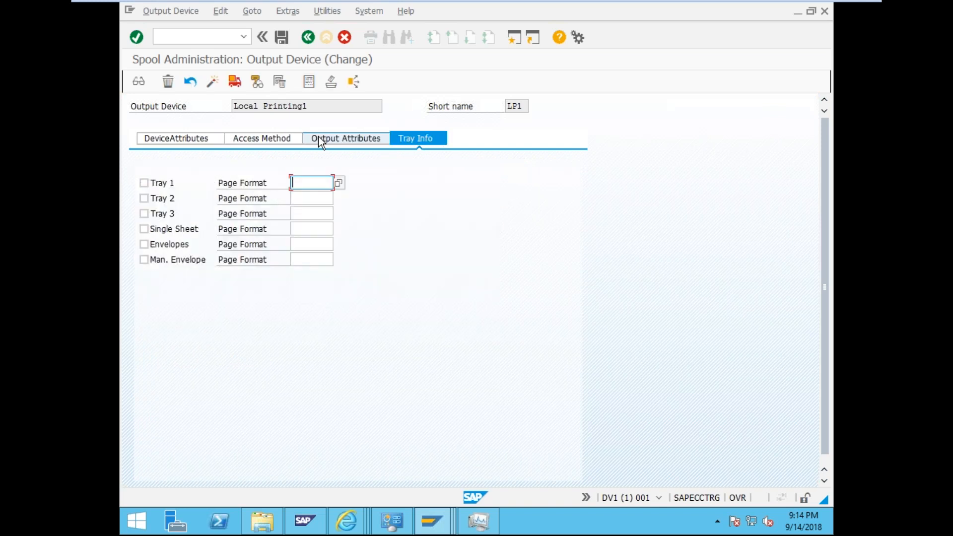
{"action": "left_click", "coordinate": [319, 140]}
{"action": "left_click", "coordinate": [196, 140]}
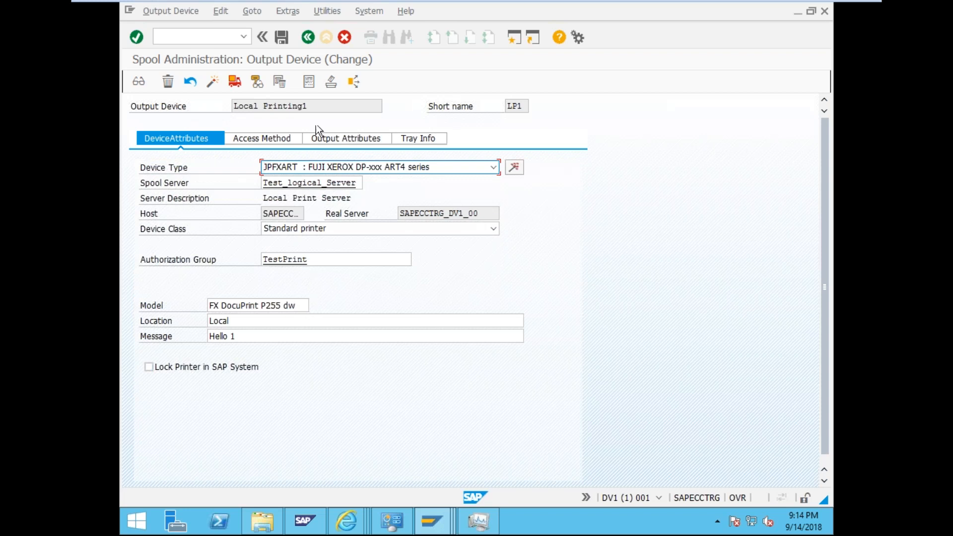
{"action": "left_click", "coordinate": [280, 37]}
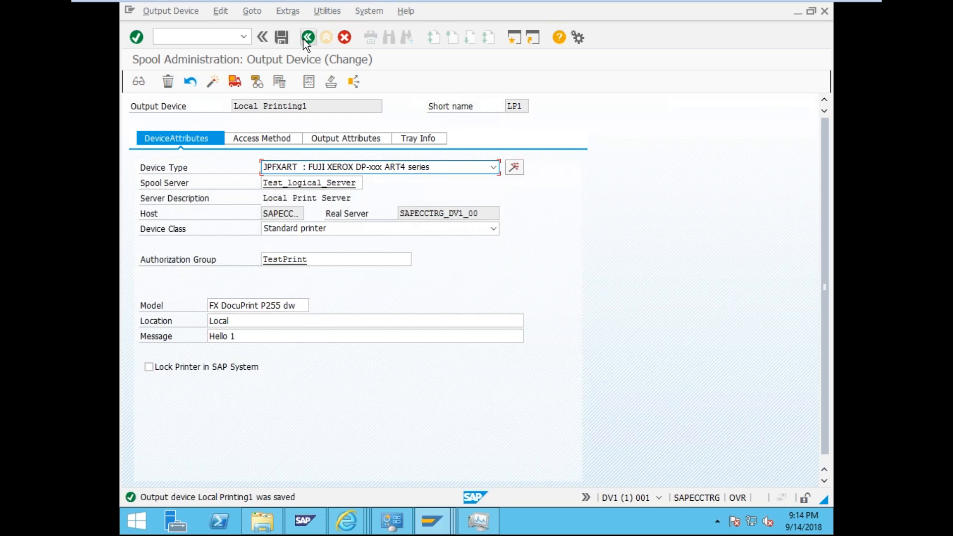
- Back out, reopen Local Printing1's access method list, close it unchanged, and go back again
{"action": "left_click", "coordinate": [305, 40]}
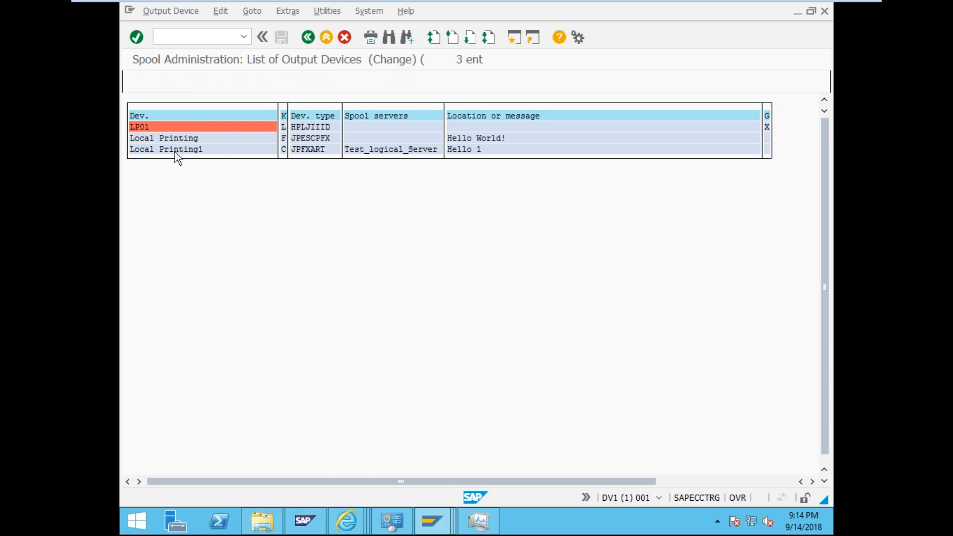
{"action": "left_click", "coordinate": [311, 37]}
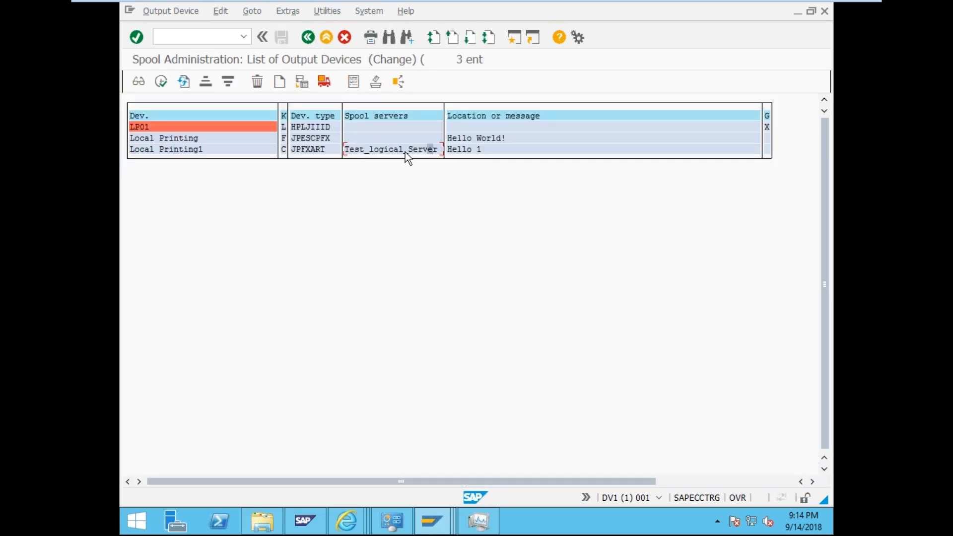
{"action": "double_click", "coordinate": [206, 147]}
{"action": "left_click", "coordinate": [259, 138]}
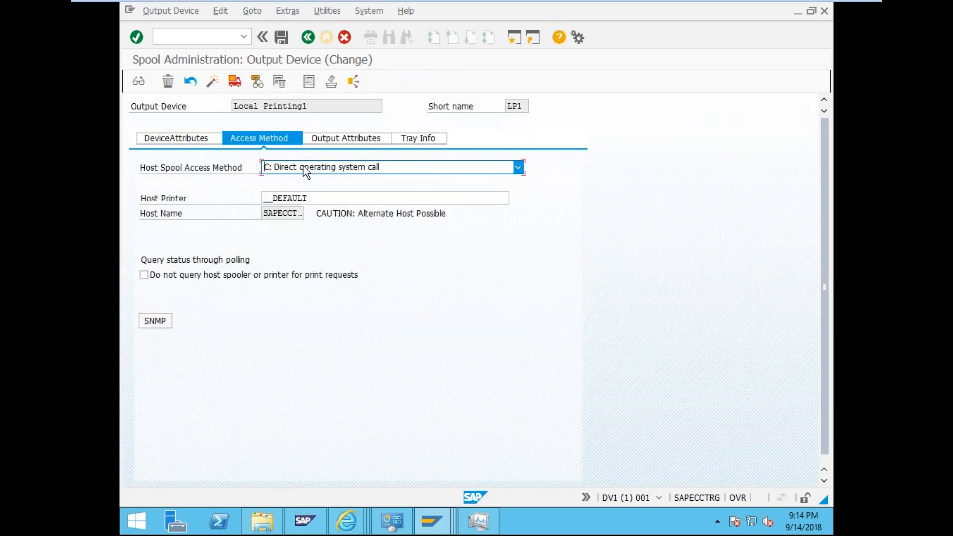
{"action": "left_click", "coordinate": [303, 167]}
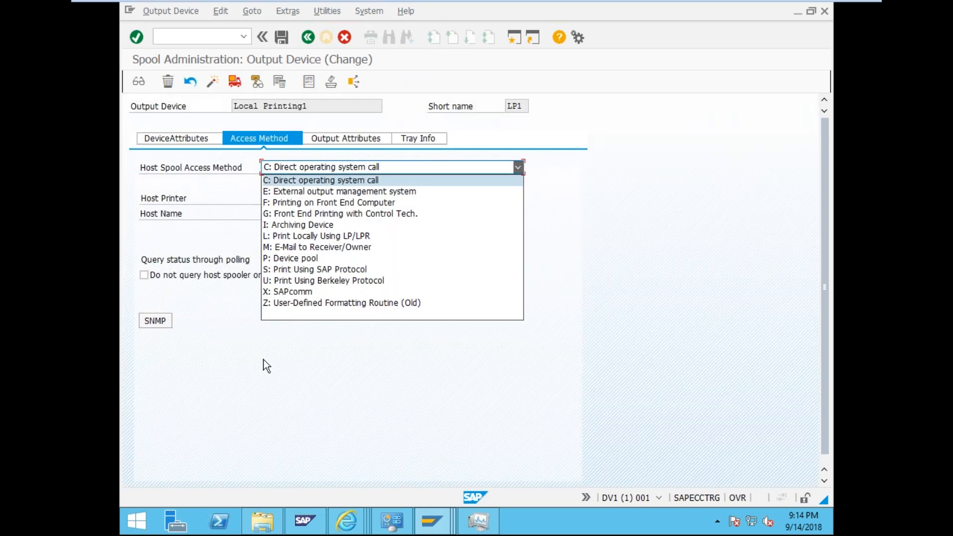
{"action": "left_click", "coordinate": [312, 411]}
{"action": "left_click", "coordinate": [308, 37]}
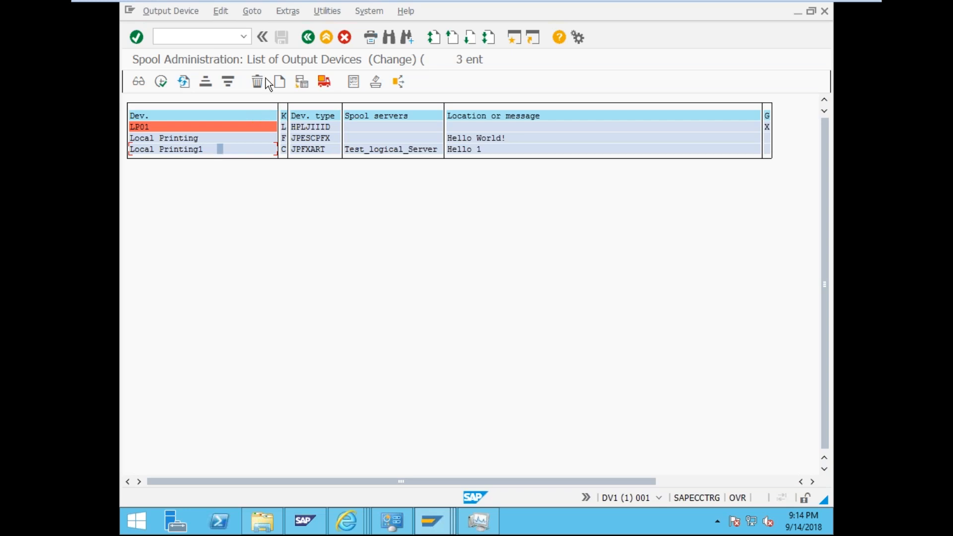
- Close the status description popup and go back to the output request list
{"action": "mouse_move", "coordinate": [426, 530]}
{"action": "left_click", "coordinate": [560, 448]}
{"action": "left_click", "coordinate": [307, 37]}
{"action": "left_click", "coordinate": [449, 207]}
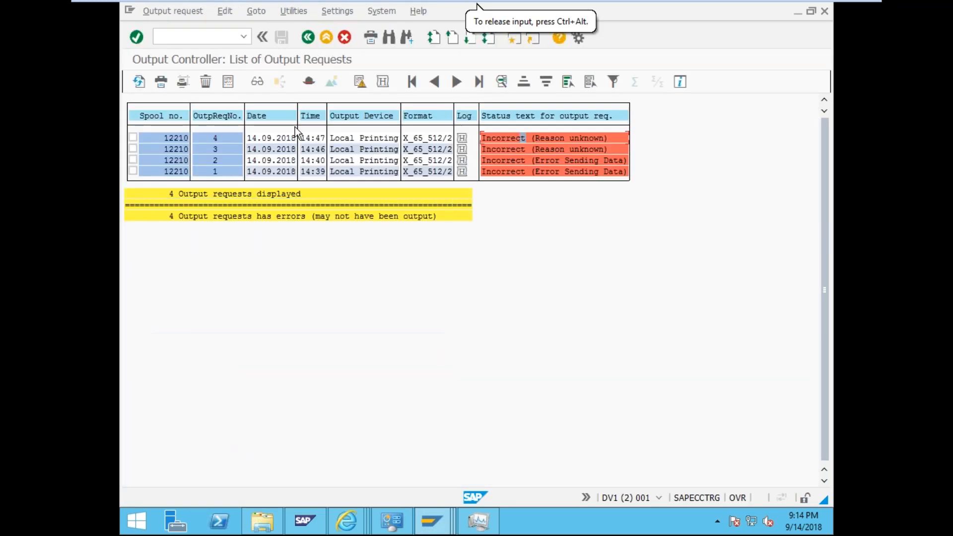
- Correct a mistyped command and run transaction SU03
{"action": "type", "text": "./su"}
{"action": "key", "text": "BackSpace"}
{"action": "key", "text": "BackSpace"}
{"action": "key", "text": "BackSpace"}
{"action": "key", "text": "BackSpace"}
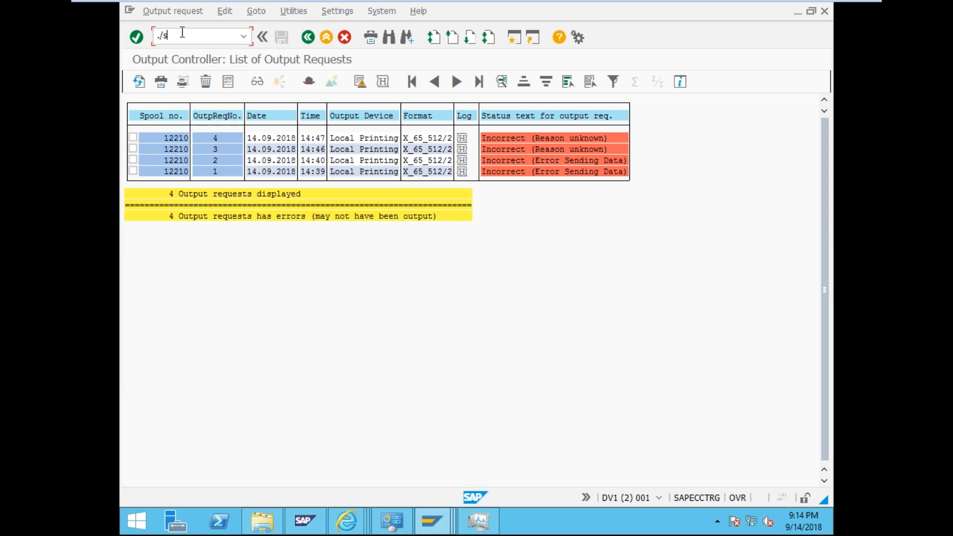
{"action": "type", "text": "/nsu03"}
{"action": "key", "text": "Return"}
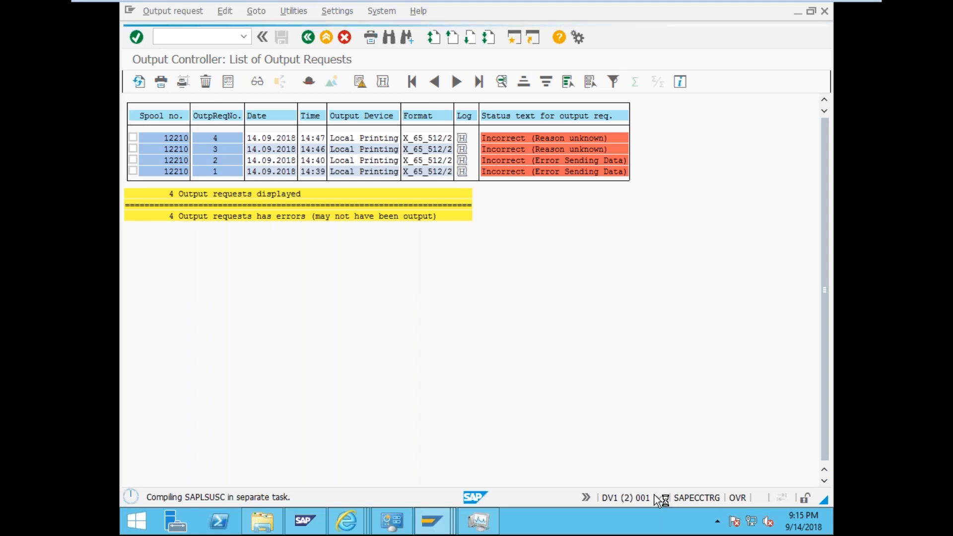
- Return to the spool request list and show the session's system information
{"action": "left_click", "coordinate": [431, 524]}
{"action": "left_click", "coordinate": [372, 464]}
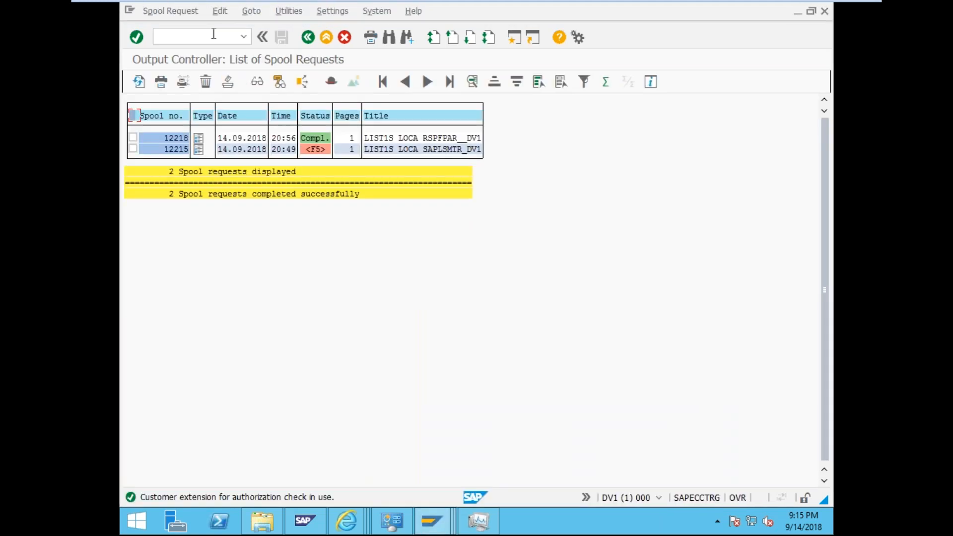
{"action": "left_click", "coordinate": [659, 497]}
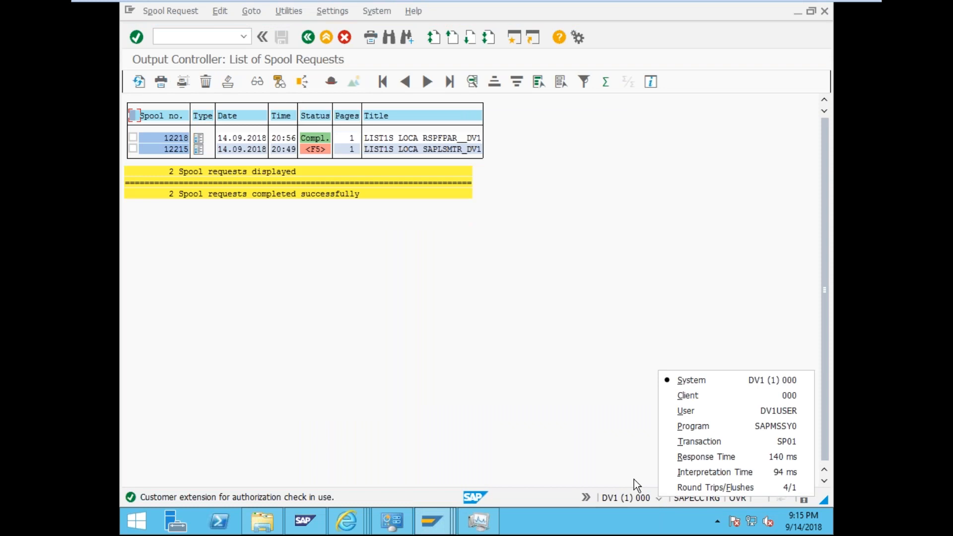
- In SU3 Defaults, pick Local Printing1 (LP1) as the default output device and save
{"action": "left_click", "coordinate": [225, 40]}
{"action": "type", "text": "/nsu3"}
{"action": "key", "text": "Return"}
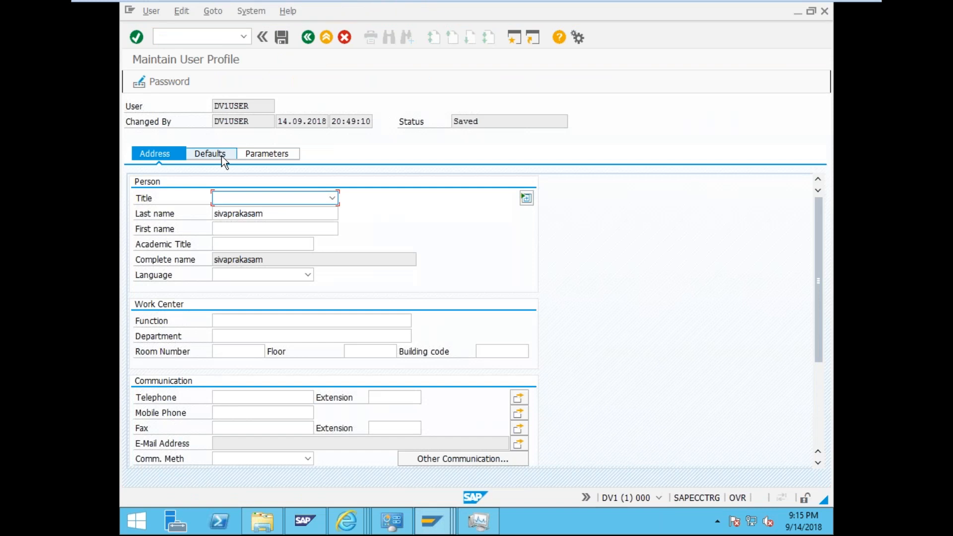
{"action": "left_click", "coordinate": [222, 156]}
{"action": "left_click", "coordinate": [386, 290]}
{"action": "left_click", "coordinate": [393, 291]}
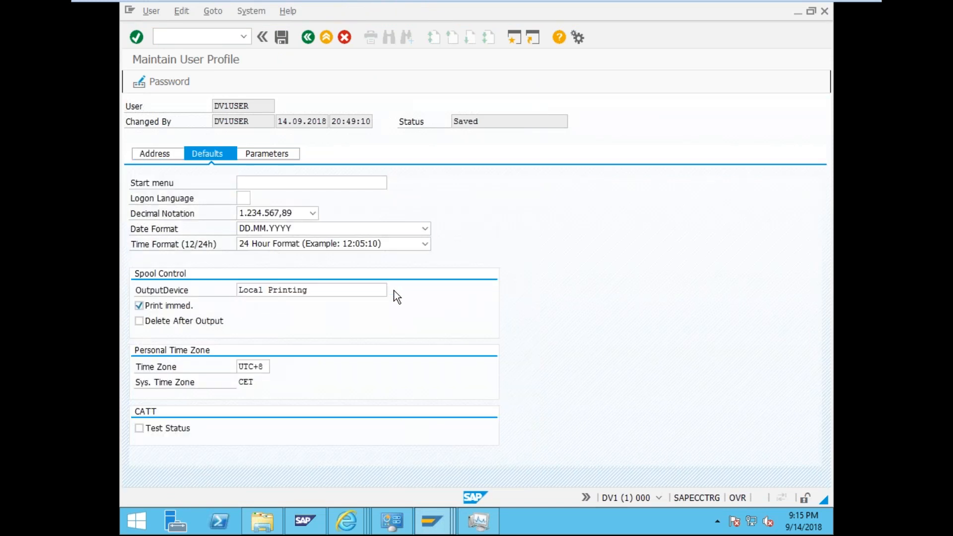
{"action": "left_click", "coordinate": [618, 438]}
{"action": "left_click", "coordinate": [290, 237]}
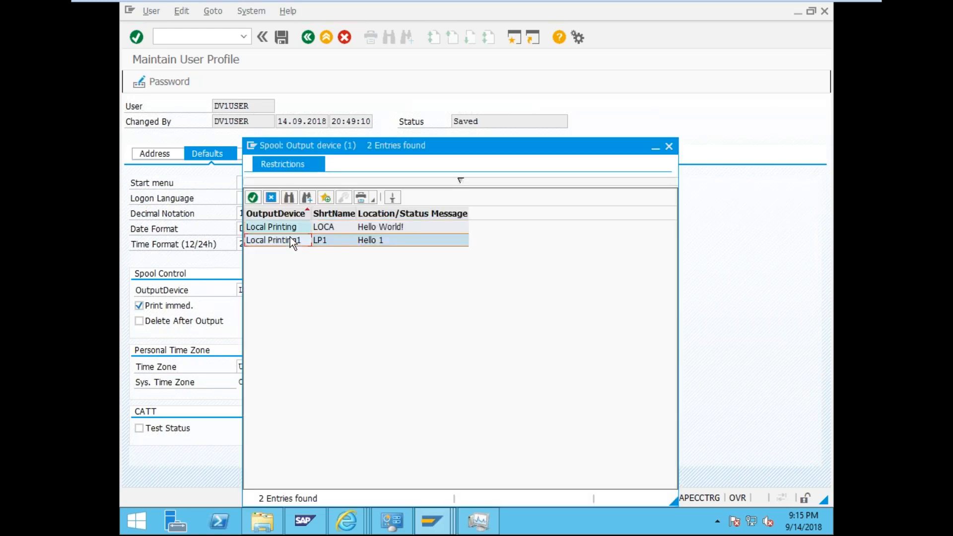
{"action": "left_click", "coordinate": [290, 240]}
{"action": "left_click", "coordinate": [281, 40]}
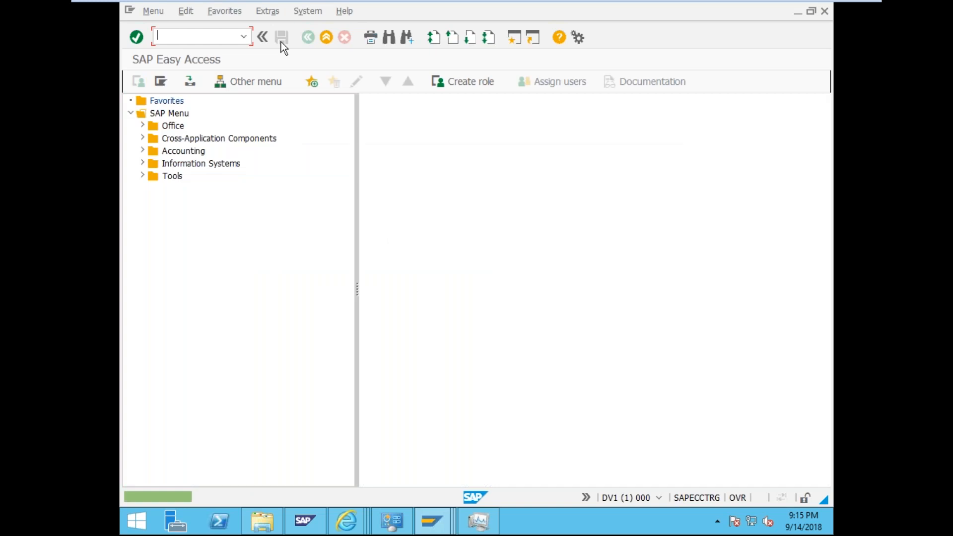
- Open the profile parameter display with transaction RSPFPAR
{"action": "left_click", "coordinate": [217, 39]}
{"action": "type", "text": "/rs"}
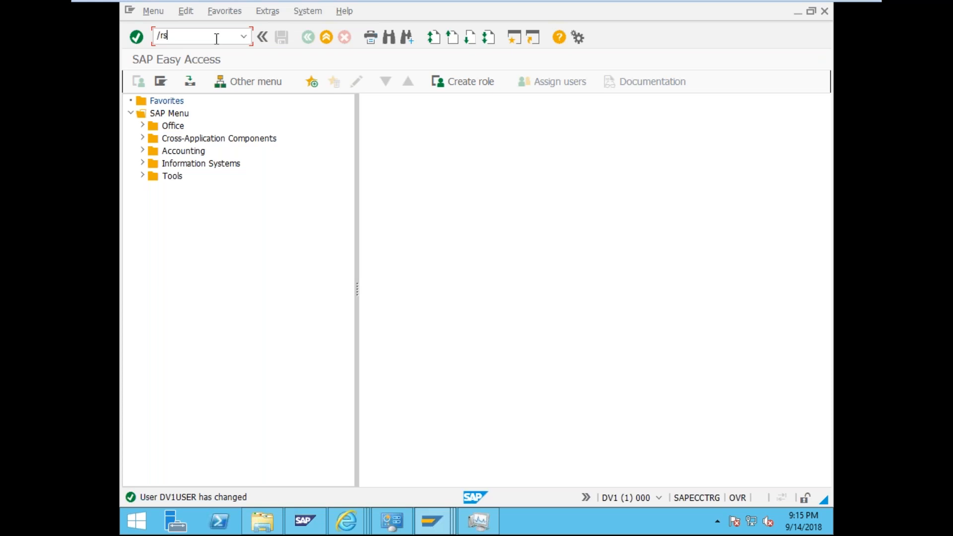
{"action": "type", "text": "pfpar"}
{"action": "key", "text": "Return"}
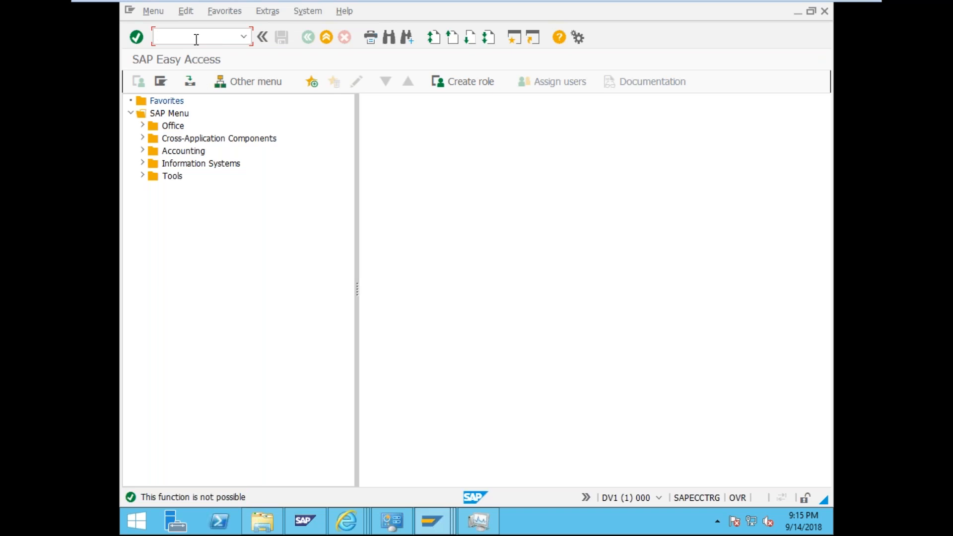
{"action": "type", "text": "rspfpar"}
{"action": "key", "text": "Return"}
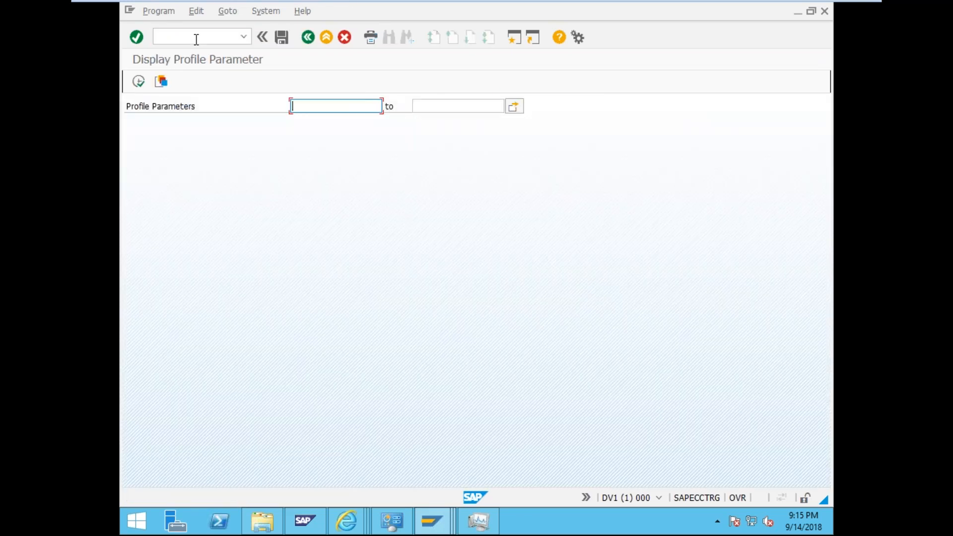
- Filter on login* and list the matching parameters, browsing their values
{"action": "type", "text": "login*"}
{"action": "key", "text": "Return"}
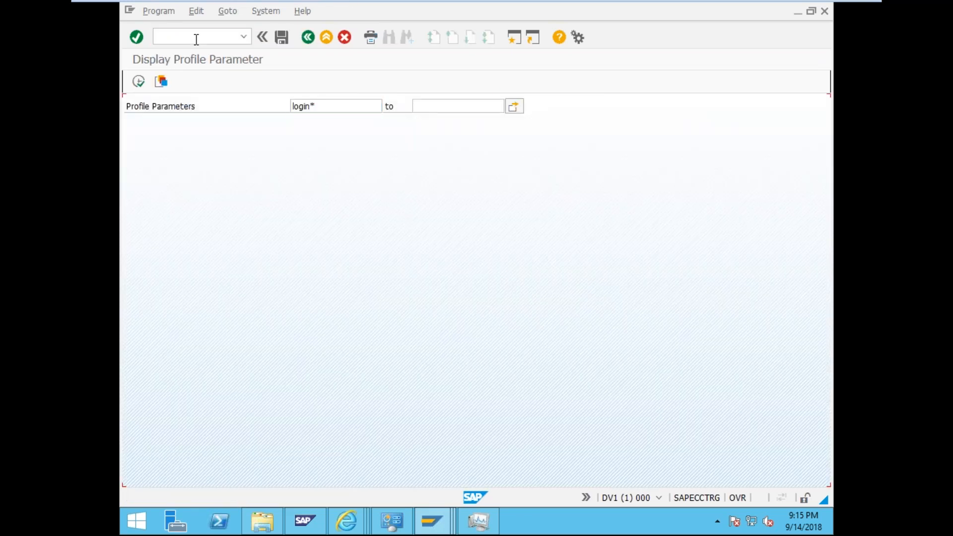
{"action": "left_click", "coordinate": [126, 94]}
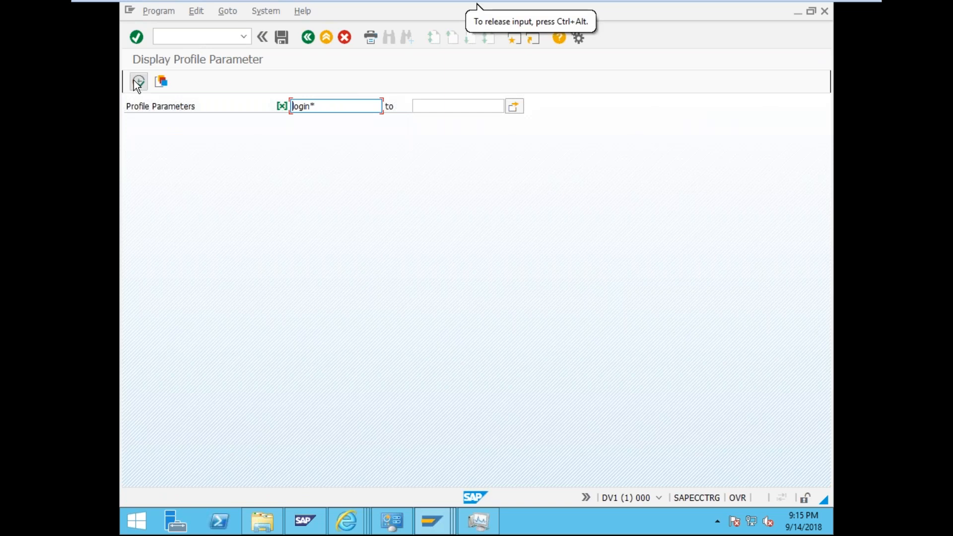
{"action": "left_click", "coordinate": [138, 81]}
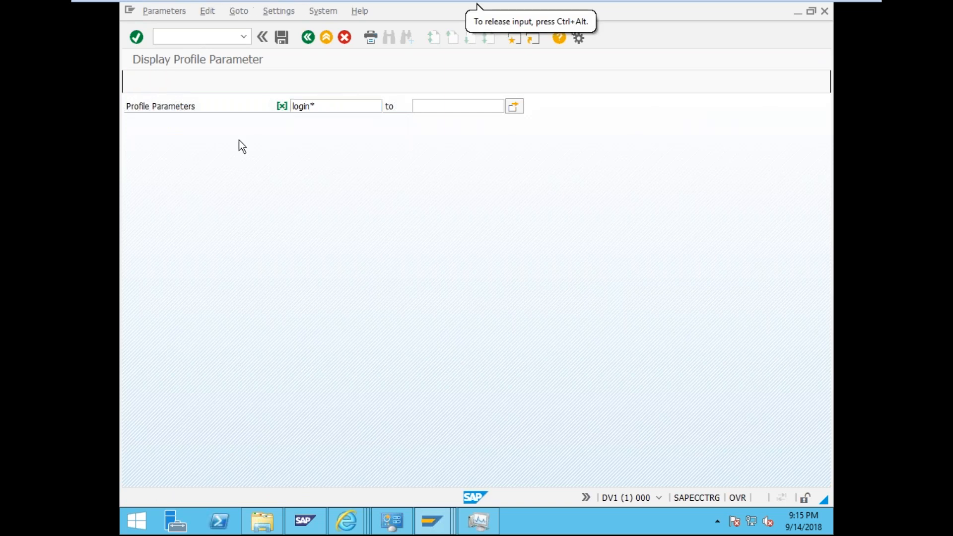
{"action": "left_click", "coordinate": [266, 149]}
{"action": "scroll", "coordinate": [266, 277], "scroll_direction": "down", "scroll_amount": 5}
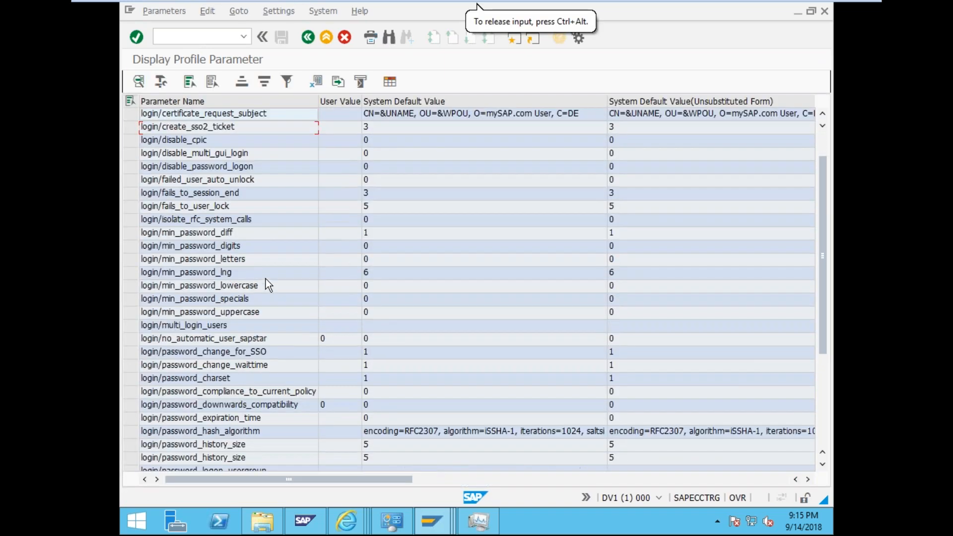
{"action": "scroll", "coordinate": [266, 278], "scroll_direction": "up", "scroll_amount": 5}
{"action": "left_click_drag", "start_coordinate": [130, 113], "coordinate": [131, 140]}
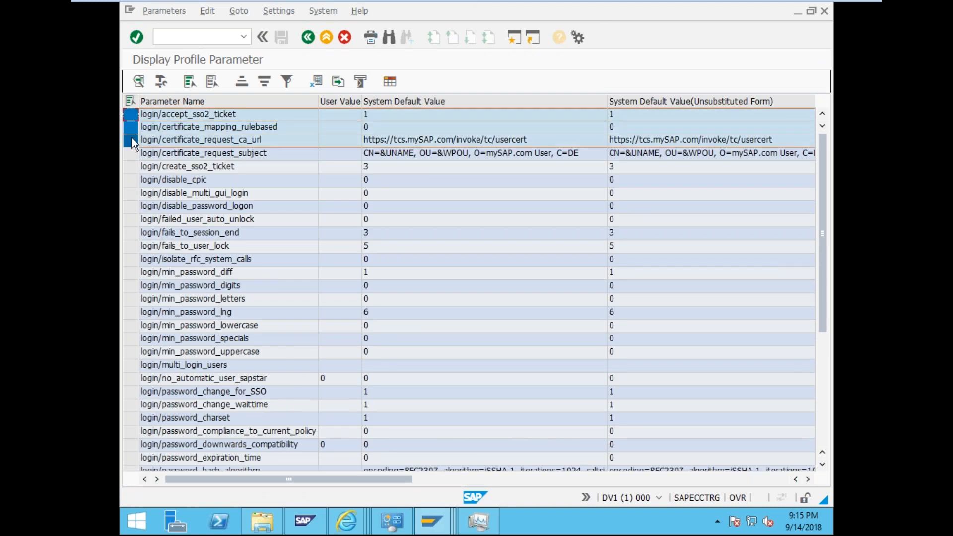
{"action": "left_click", "coordinate": [185, 117]}
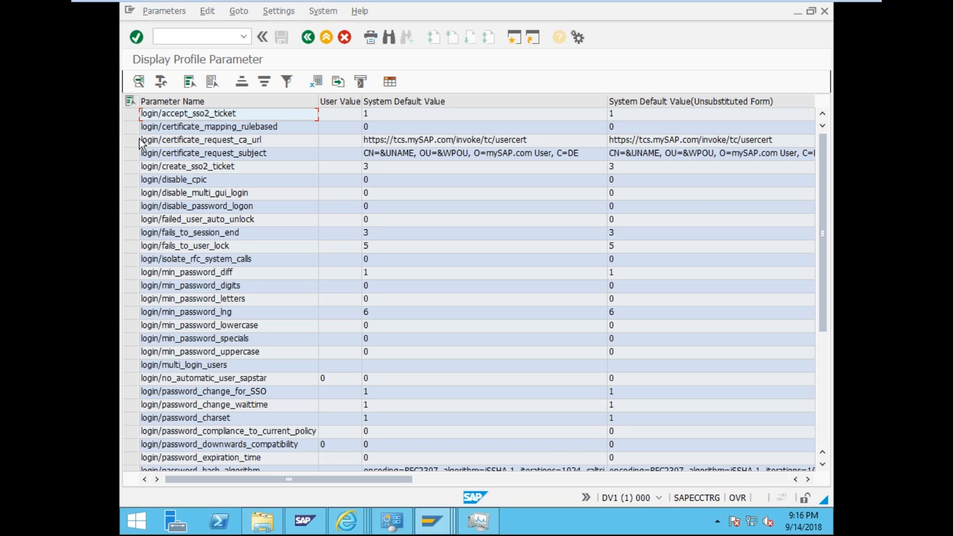
{"action": "scroll", "coordinate": [139, 142], "scroll_direction": "down", "scroll_amount": 5}
{"action": "scroll", "coordinate": [139, 138], "scroll_direction": "up", "scroll_amount": 5}
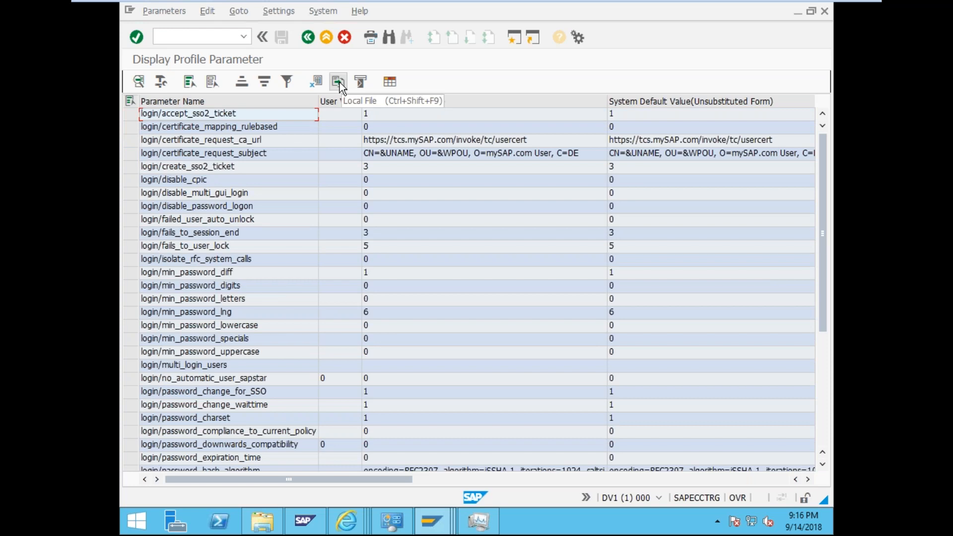
- In the print settings, limit printing to pages 1 to 1
{"action": "left_click", "coordinate": [370, 38]}
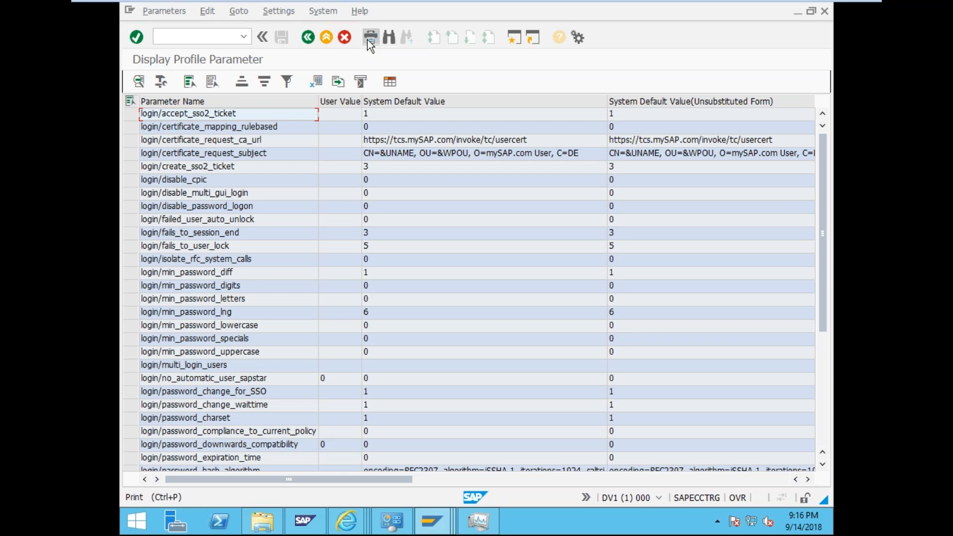
{"action": "left_click", "coordinate": [148, 205]}
{"action": "left_click", "coordinate": [247, 204]}
{"action": "type", "text": "1"}
{"action": "left_click", "coordinate": [327, 201]}
{"action": "type", "text": "1"}
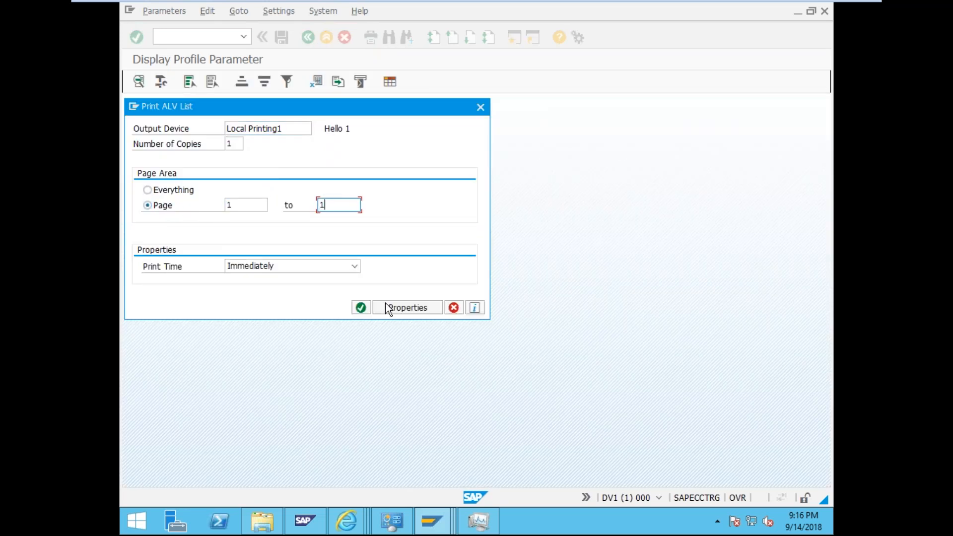
- Review the Output Content, Spool request and Output Options properties, then accept them
{"action": "left_click", "coordinate": [387, 307]}
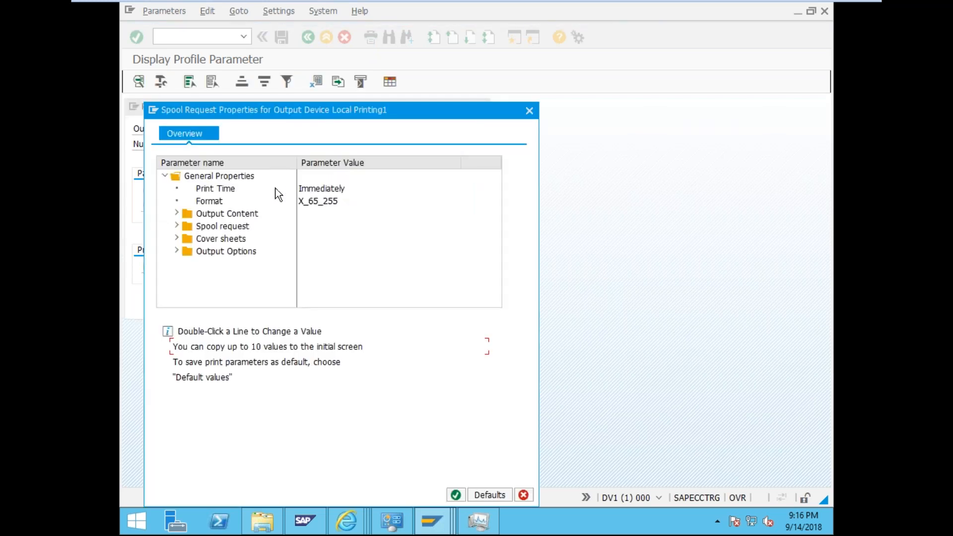
{"action": "left_click", "coordinate": [176, 214]}
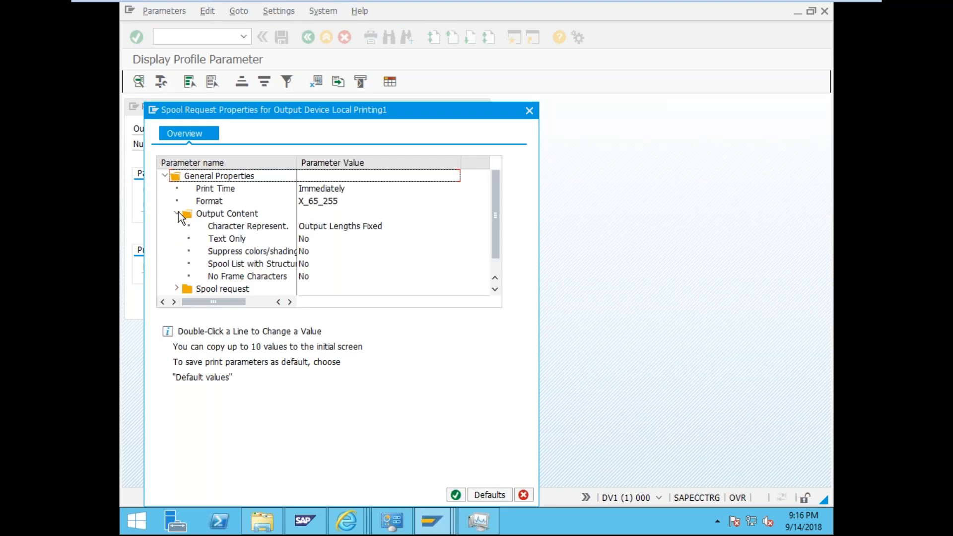
{"action": "left_click", "coordinate": [177, 213]}
{"action": "left_click", "coordinate": [176, 226]}
{"action": "left_click", "coordinate": [177, 226]}
{"action": "left_click", "coordinate": [177, 211]}
{"action": "left_click", "coordinate": [178, 213]}
{"action": "left_click", "coordinate": [177, 252]}
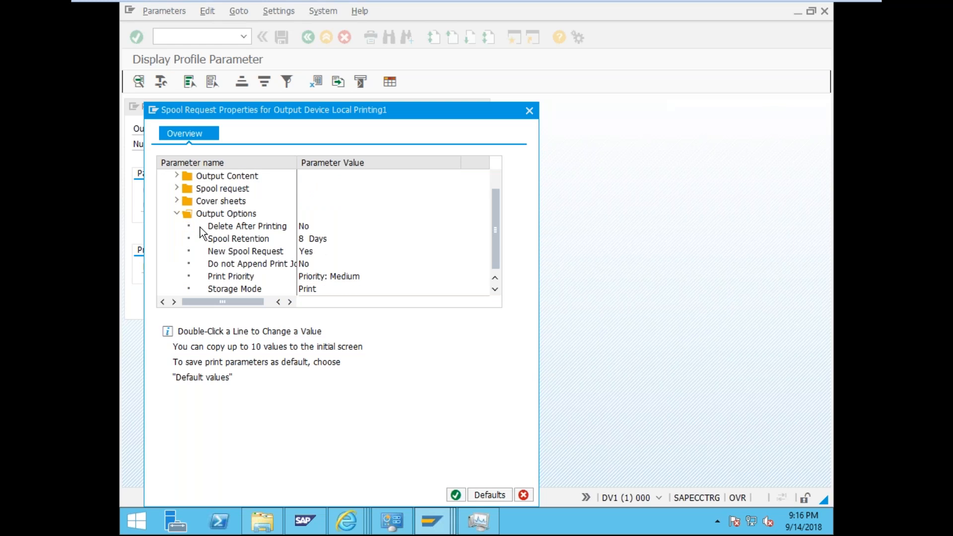
{"action": "left_click", "coordinate": [177, 214]}
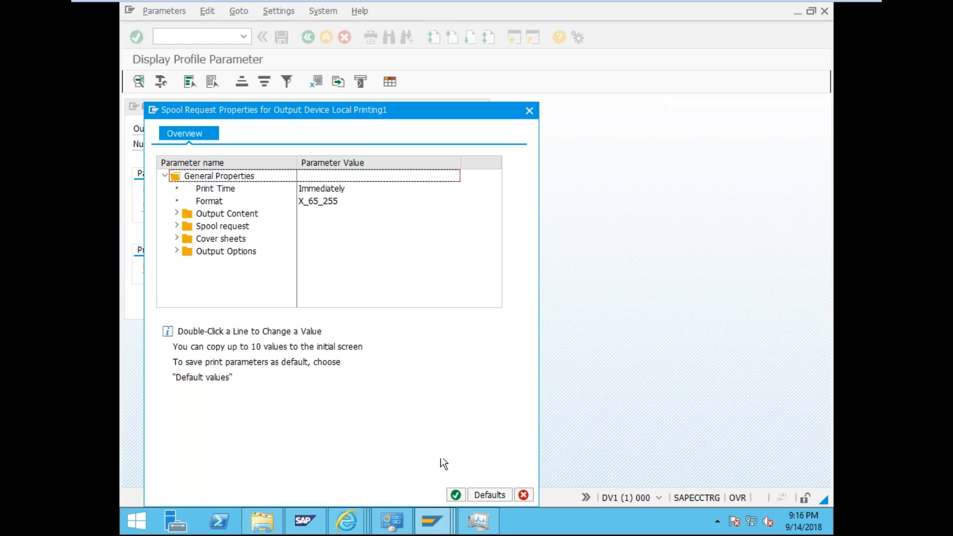
{"action": "left_click", "coordinate": [461, 493]}
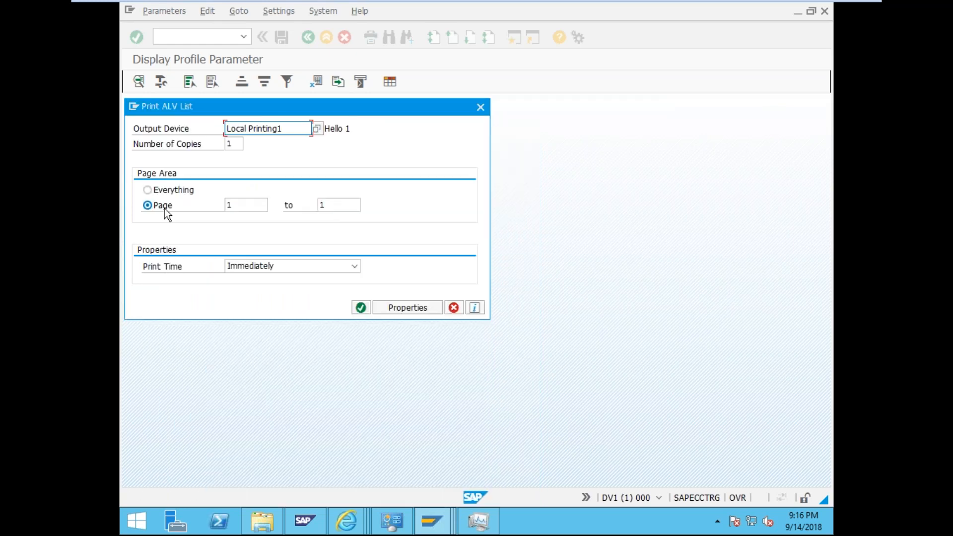
- Confirm the page range 1 to 1 and send the page to Local Printing1
{"action": "left_click", "coordinate": [164, 209]}
{"action": "left_click", "coordinate": [267, 203]}
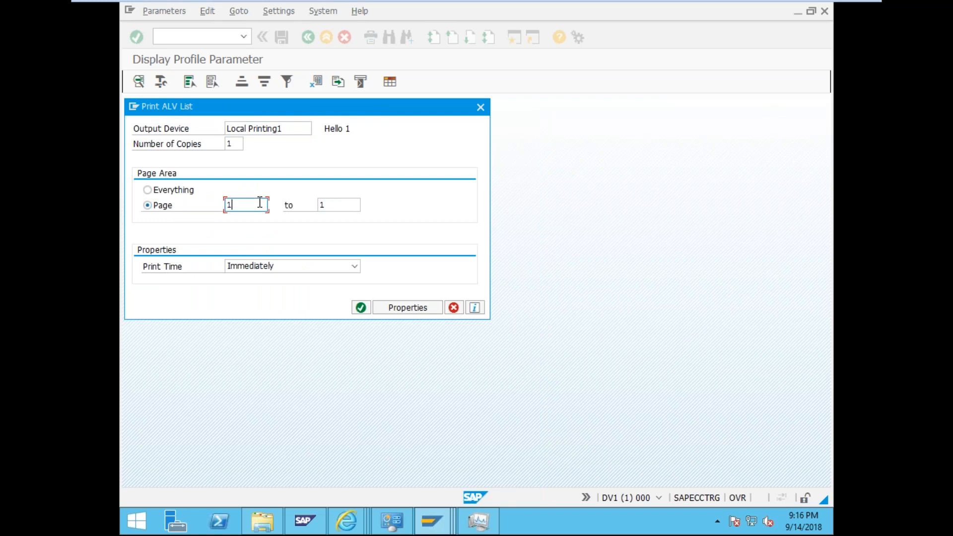
{"action": "left_click", "coordinate": [321, 207]}
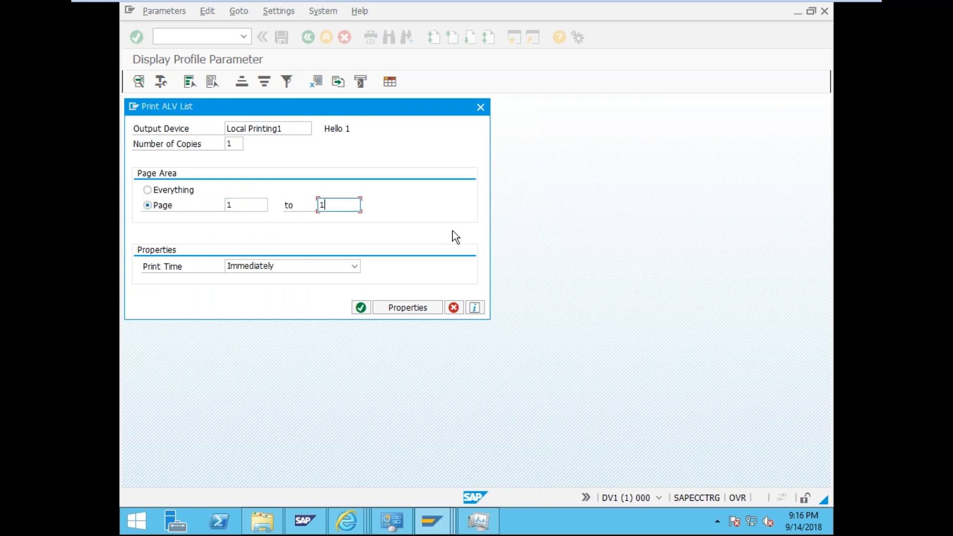
{"action": "left_click", "coordinate": [359, 308]}
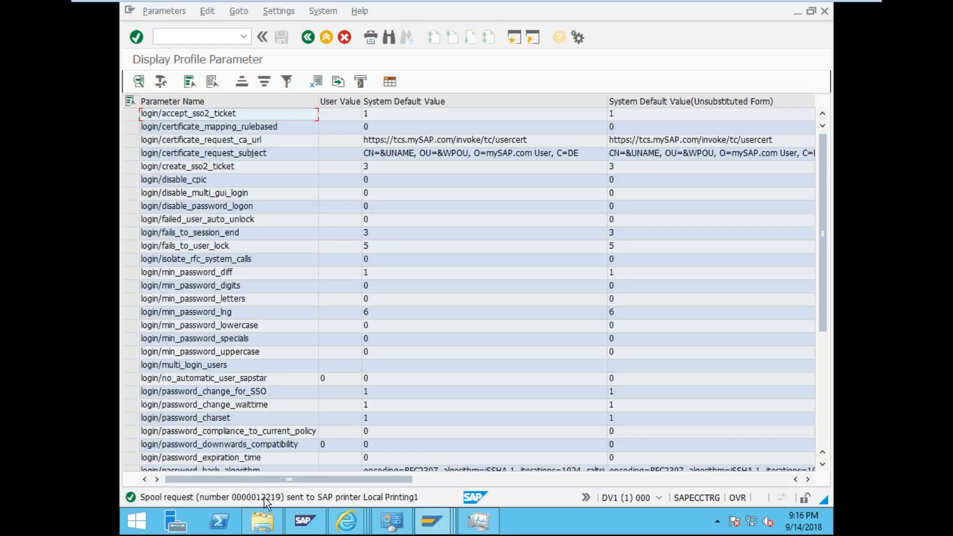
{"action": "key", "text": "ctrl+slash"}
{"action": "type", "text": "/nsp01"}
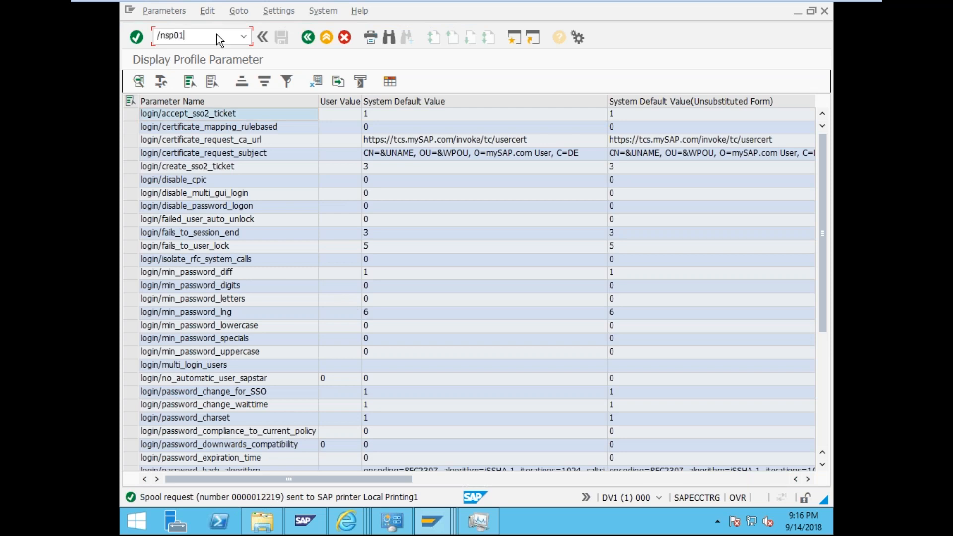
- In SP01, list your spool requests and resend spool request 12219
{"action": "key", "text": "Return"}
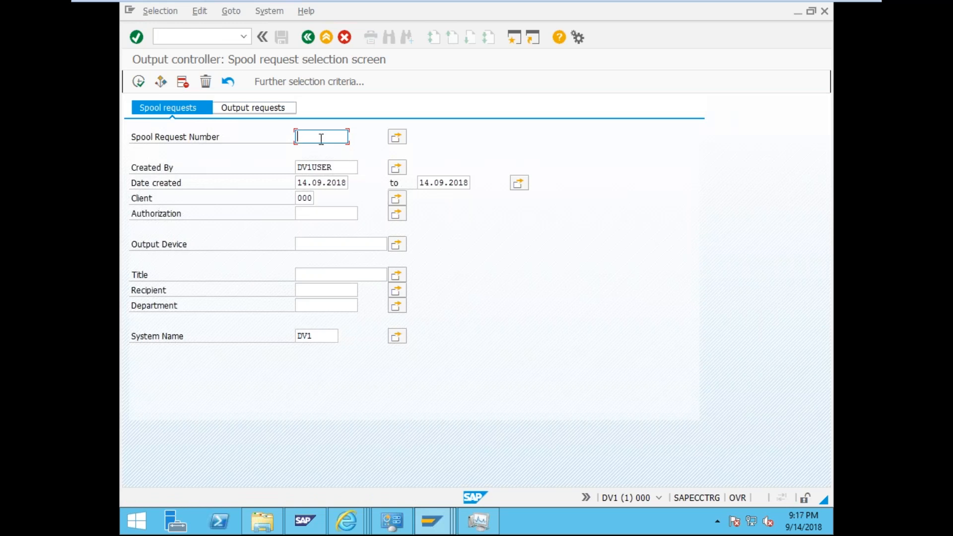
{"action": "left_click", "coordinate": [133, 84]}
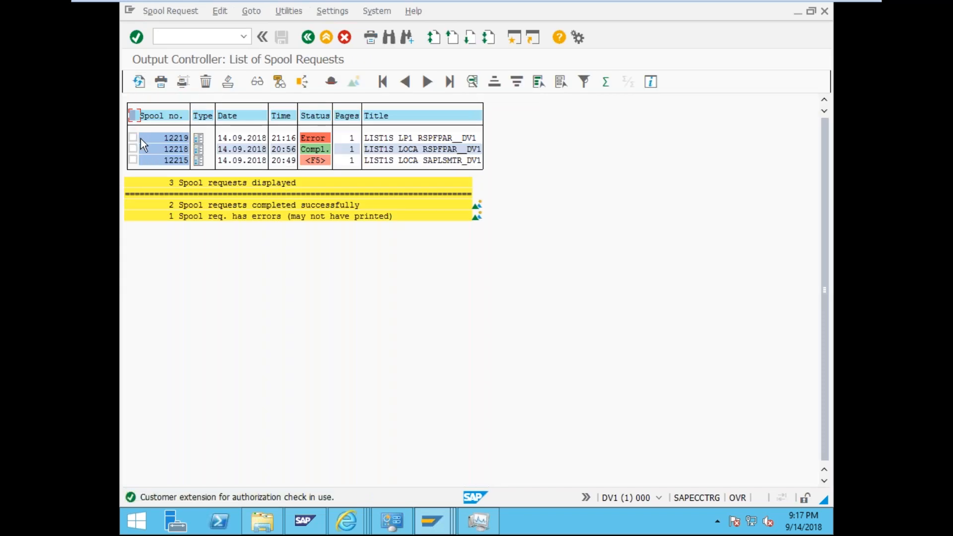
{"action": "left_click", "coordinate": [161, 79]}
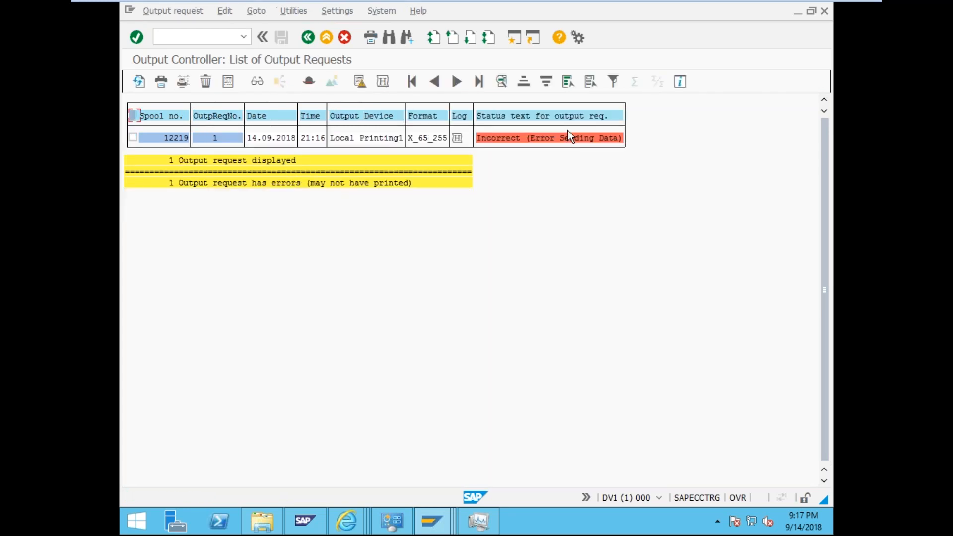
{"action": "left_click", "coordinate": [308, 37]}
{"action": "left_click", "coordinate": [161, 82]}
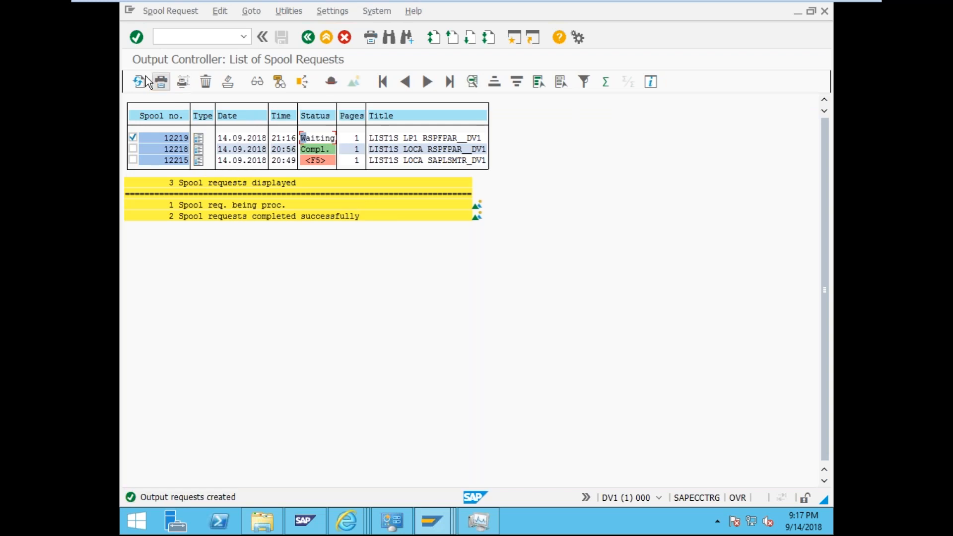
{"action": "left_click", "coordinate": [142, 81]}
- Open the failed 12219 output request's error log showing the invalid printer name __DEFAULT
{"action": "double_click", "coordinate": [320, 139]}
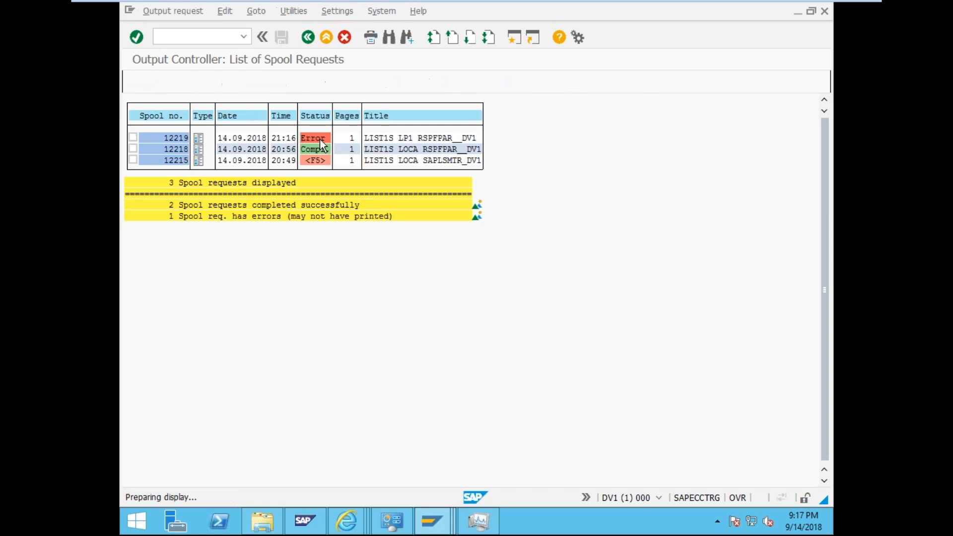
{"action": "double_click", "coordinate": [515, 139]}
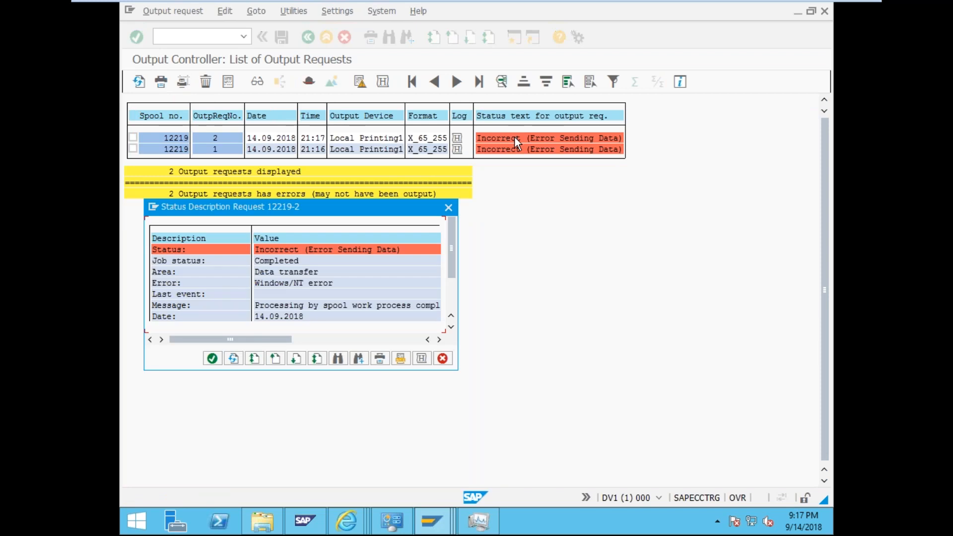
{"action": "left_click", "coordinate": [421, 359]}
{"action": "left_click", "coordinate": [308, 204]}
{"action": "left_click", "coordinate": [235, 227]}
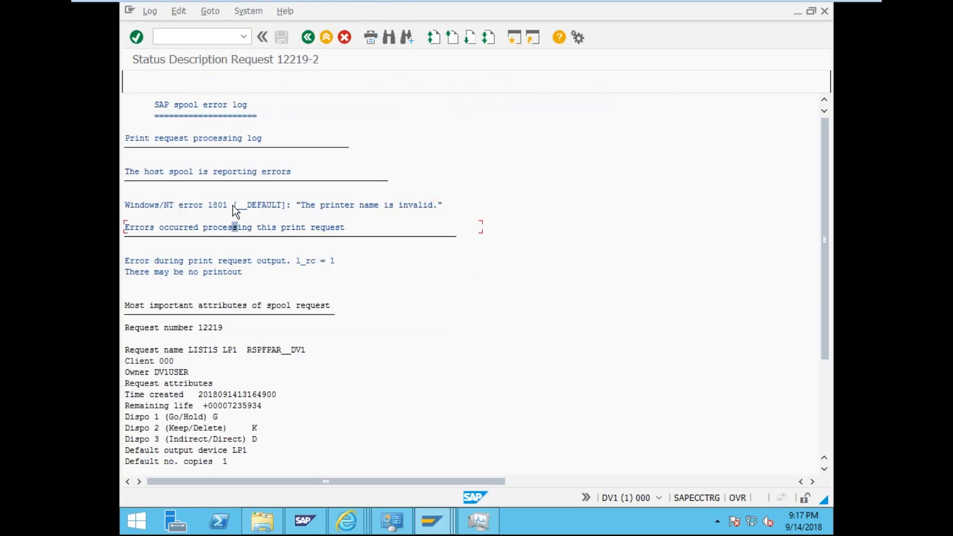
{"action": "left_click", "coordinate": [281, 205]}
{"action": "left_click", "coordinate": [432, 521]}
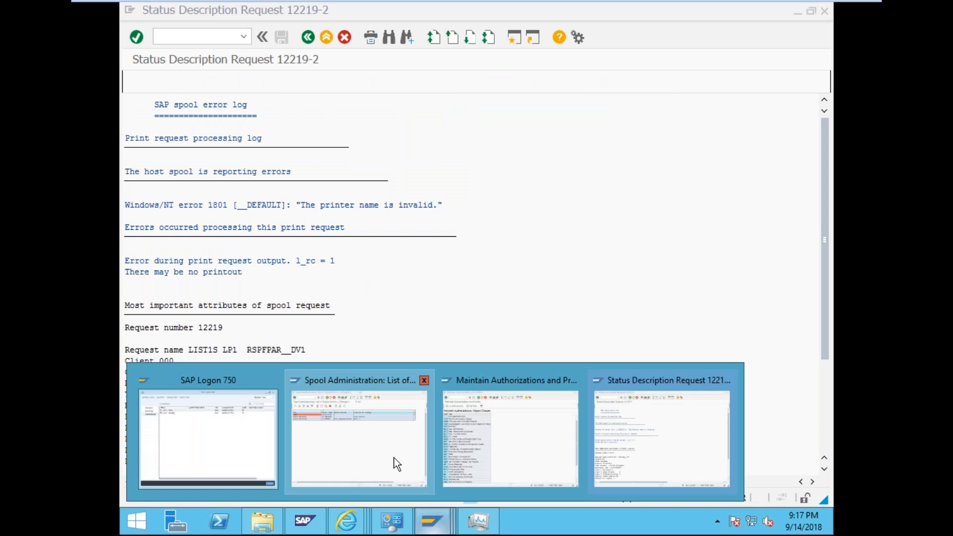
- In SPAD, replace Local Printing1's host printer __DEFAULT with SAPECCTRG and save
{"action": "left_click", "coordinate": [395, 462]}
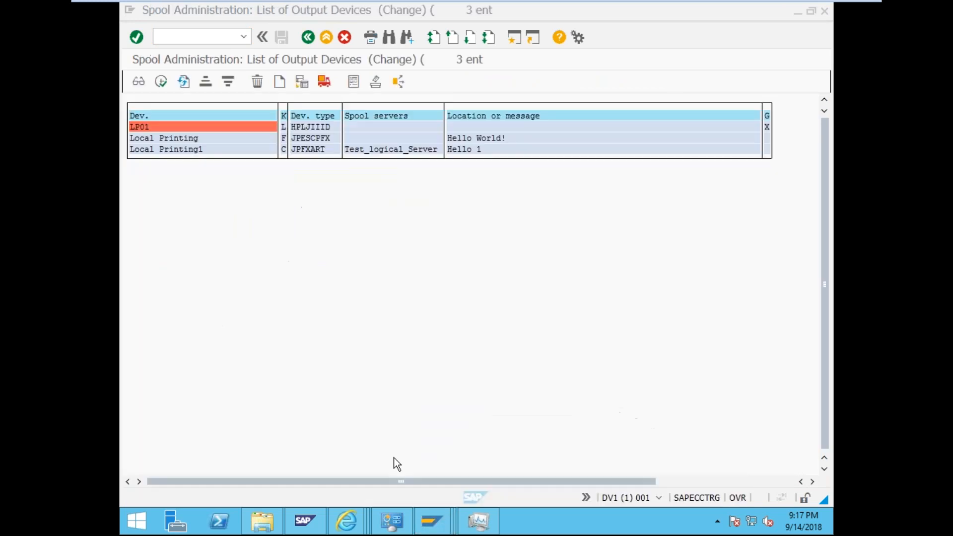
{"action": "double_click", "coordinate": [202, 150]}
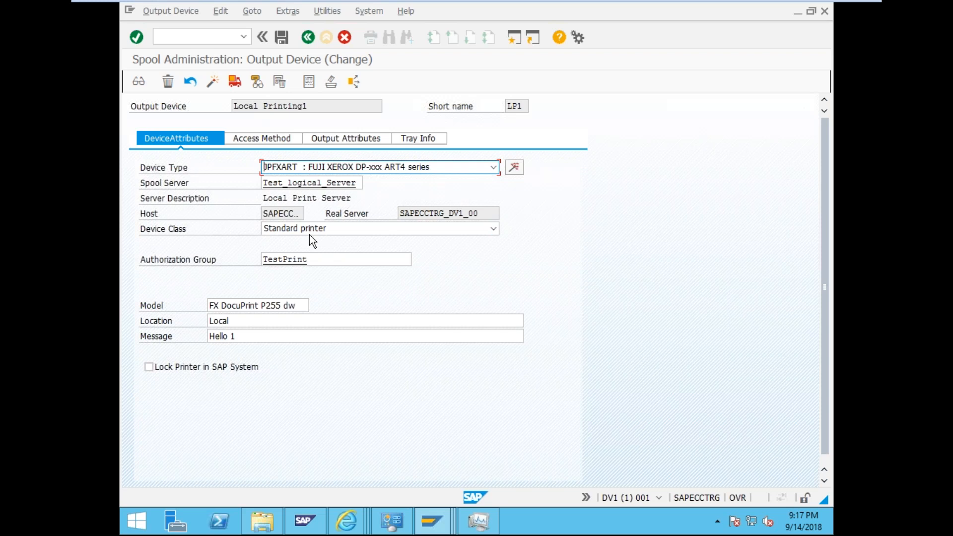
{"action": "left_click", "coordinate": [248, 143]}
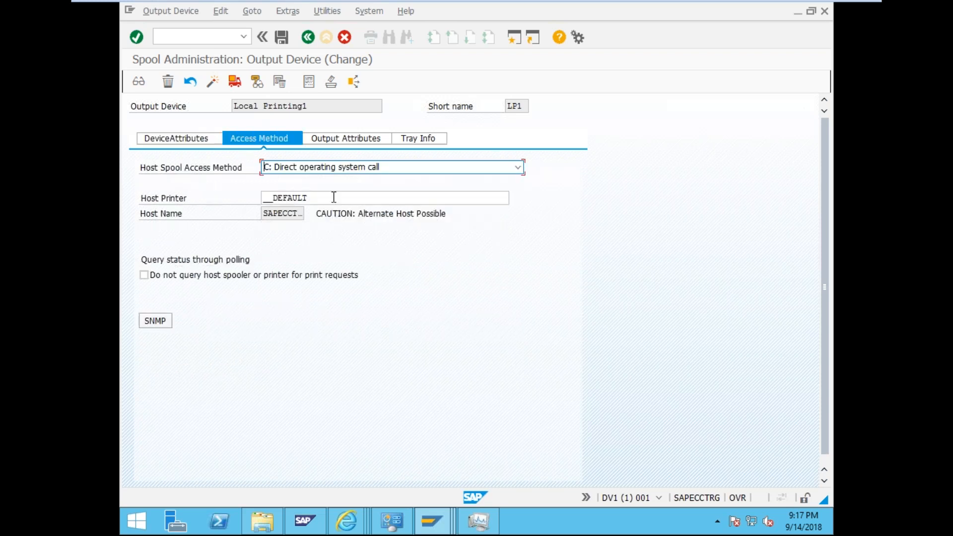
{"action": "left_click_drag", "start_coordinate": [334, 197], "coordinate": [246, 192]}
{"action": "type", "text": "SAP"}
{"action": "key", "text": "Down"}
{"action": "key", "text": "Return"}
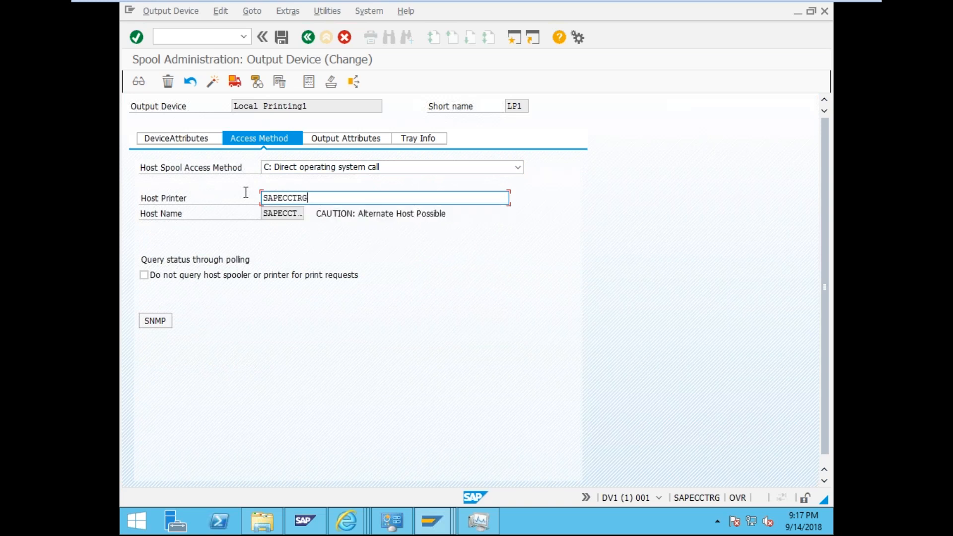
{"action": "left_click", "coordinate": [434, 275]}
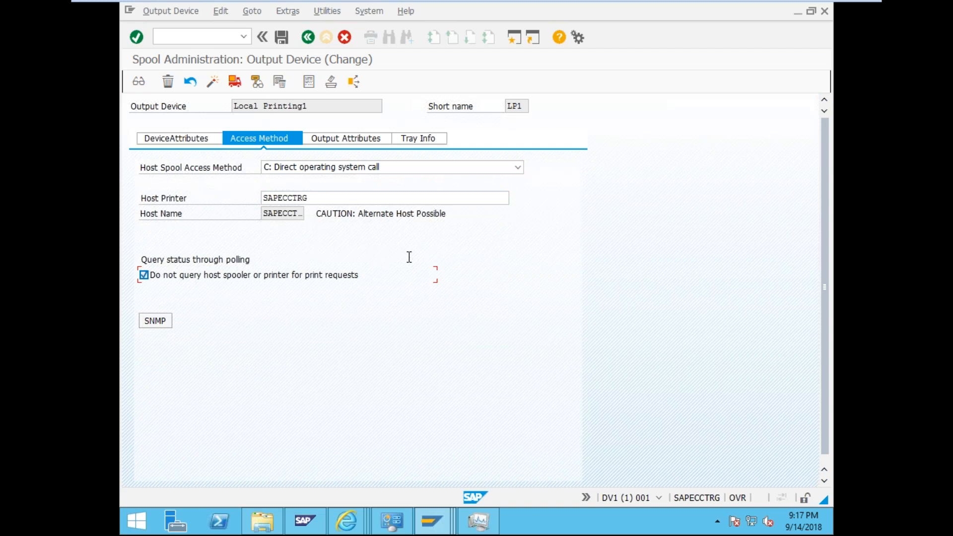
{"action": "left_click", "coordinate": [267, 280]}
{"action": "left_click", "coordinate": [281, 37]}
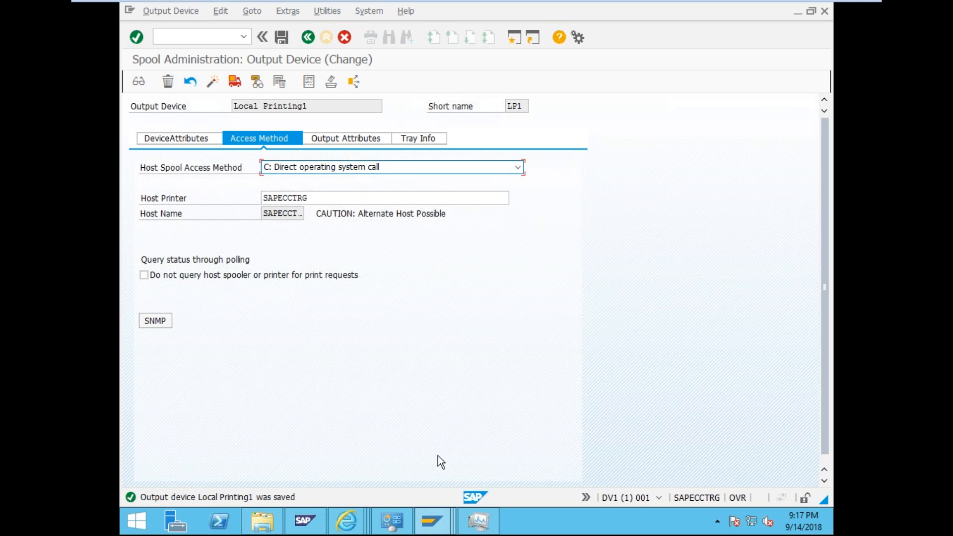
{"action": "mouse_move", "coordinate": [305, 521]}
{"action": "left_click", "coordinate": [616, 452]}
- Return to the spool list, print spool 12219 directly again and refresh
{"action": "left_click", "coordinate": [311, 35]}
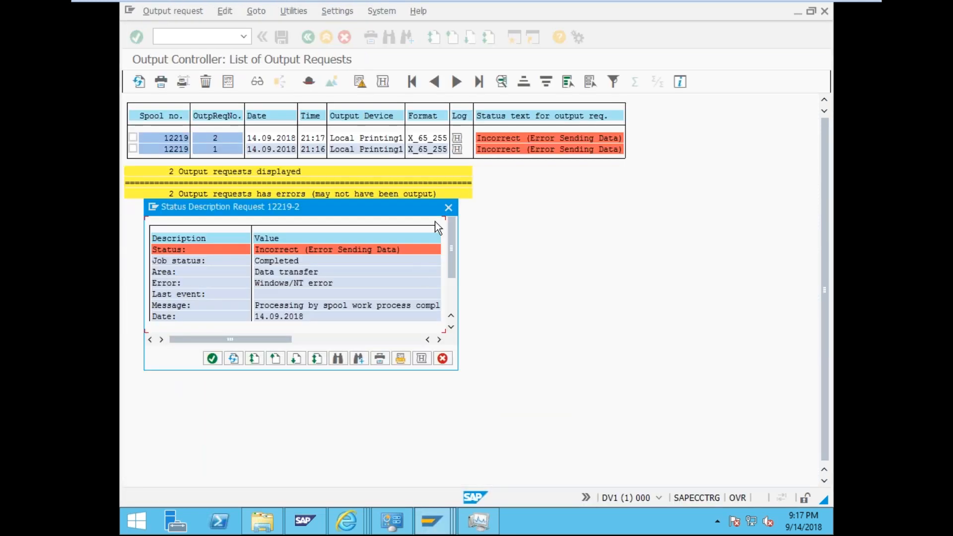
{"action": "left_click", "coordinate": [443, 207]}
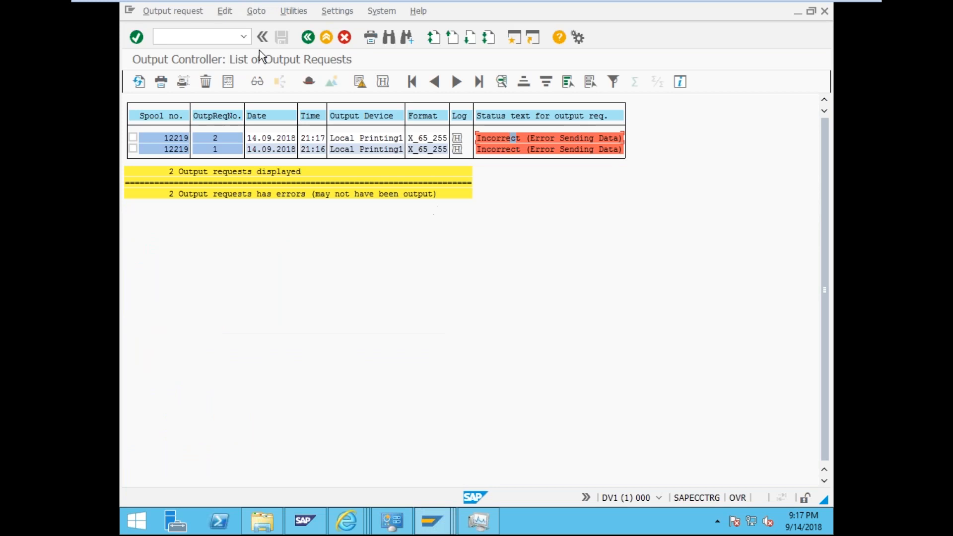
{"action": "left_click", "coordinate": [309, 35]}
{"action": "left_click", "coordinate": [133, 138]}
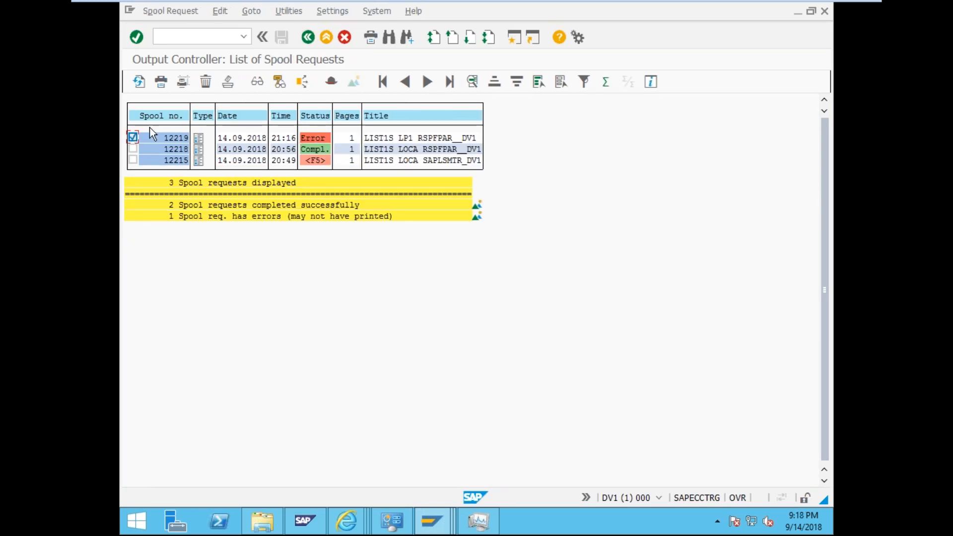
{"action": "left_click", "coordinate": [160, 82]}
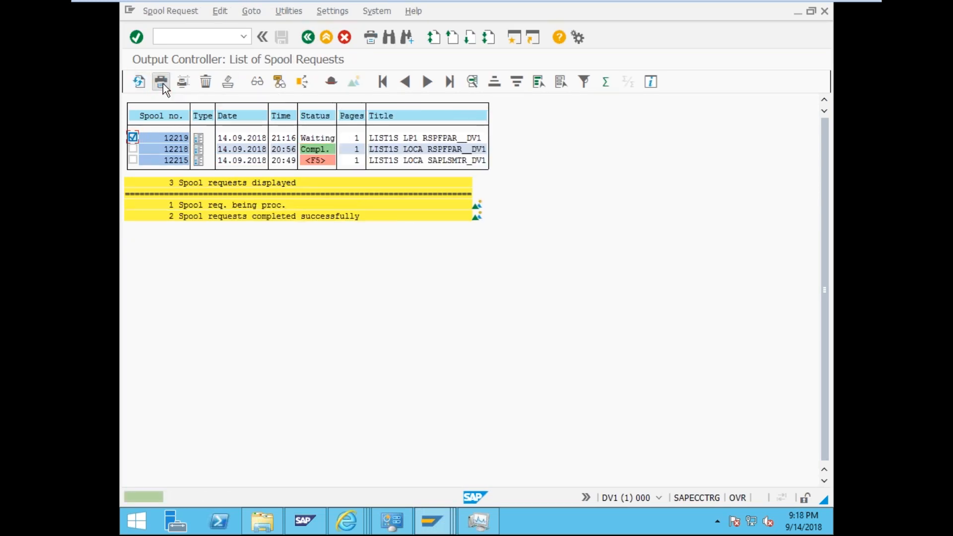
{"action": "left_click", "coordinate": [149, 85]}
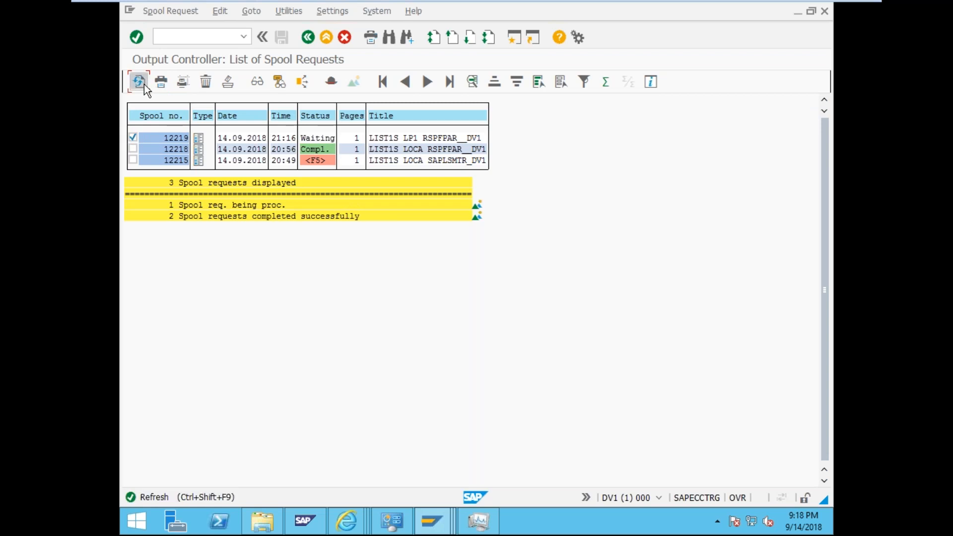
- Open the error log for output request 12219-3
{"action": "left_click", "coordinate": [324, 136]}
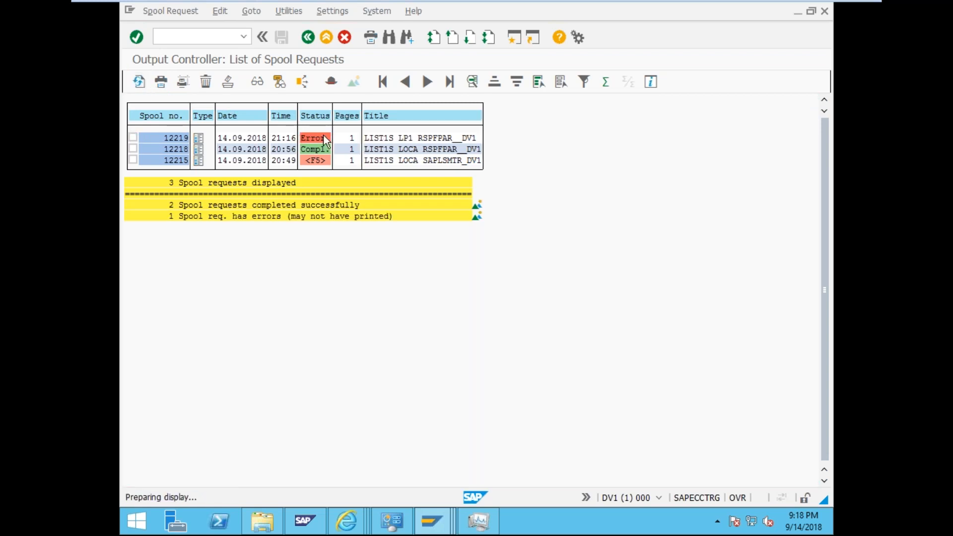
{"action": "left_click", "coordinate": [509, 138]}
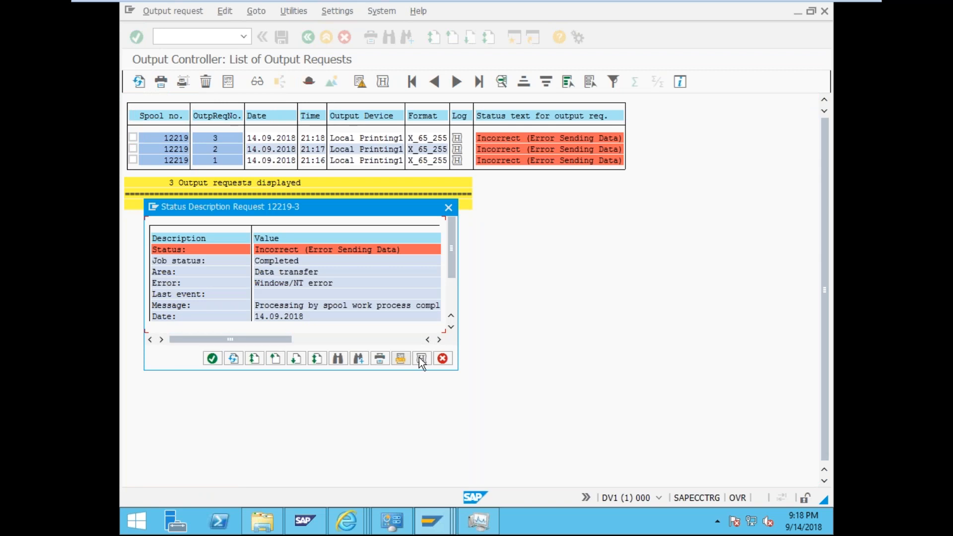
{"action": "left_click", "coordinate": [421, 358]}
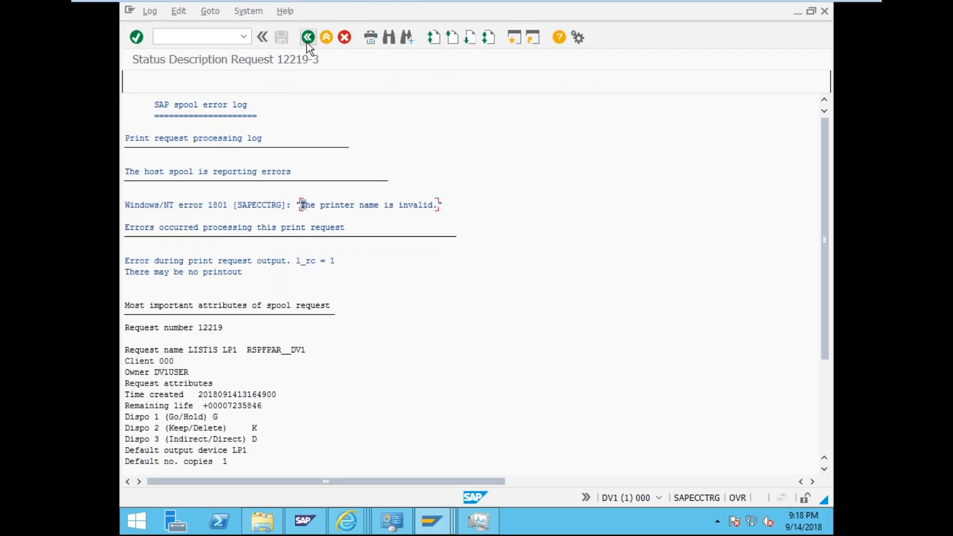
{"action": "left_click", "coordinate": [446, 513]}
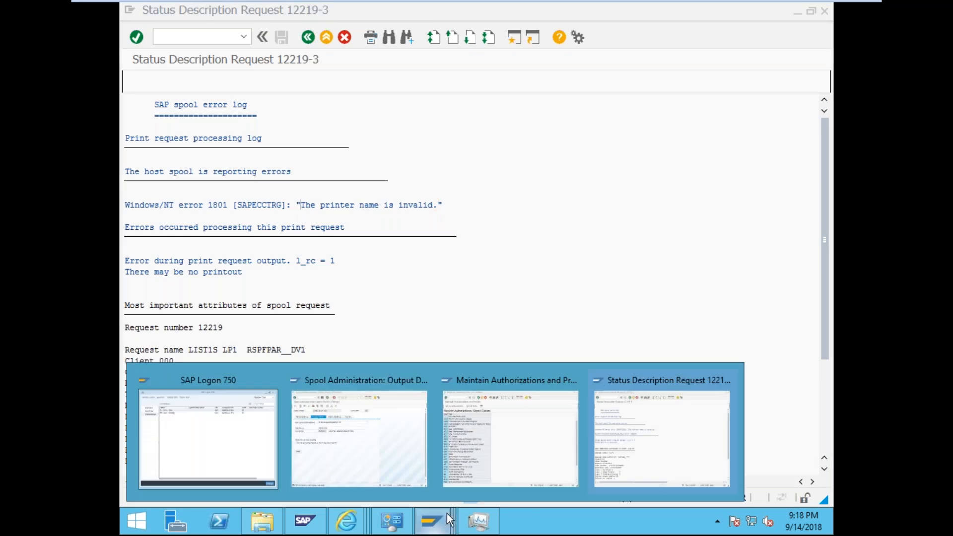
- Replace LP1's host printer SAPECCTRG with the pasted name FX DocuPrint P255 dw PS
{"action": "left_click", "coordinate": [318, 465]}
{"action": "left_click_drag", "start_coordinate": [326, 198], "coordinate": [255, 198]}
{"action": "type", "text": "FX DocuPrint P255 dw PS"}
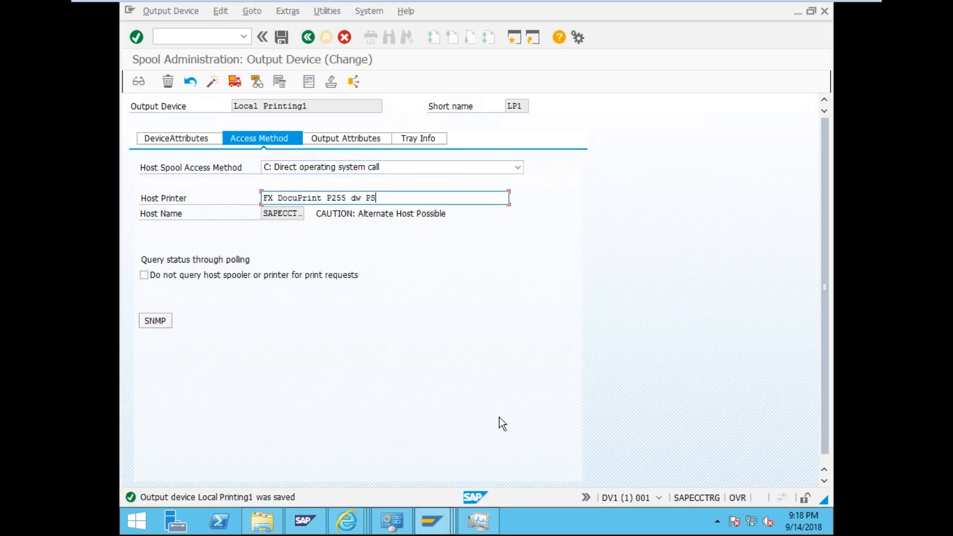
- Check the FX DocuPrint printer's full device name in its Windows properties, then cancel
{"action": "left_click", "coordinate": [403, 528]}
{"action": "right_click", "coordinate": [207, 326]}
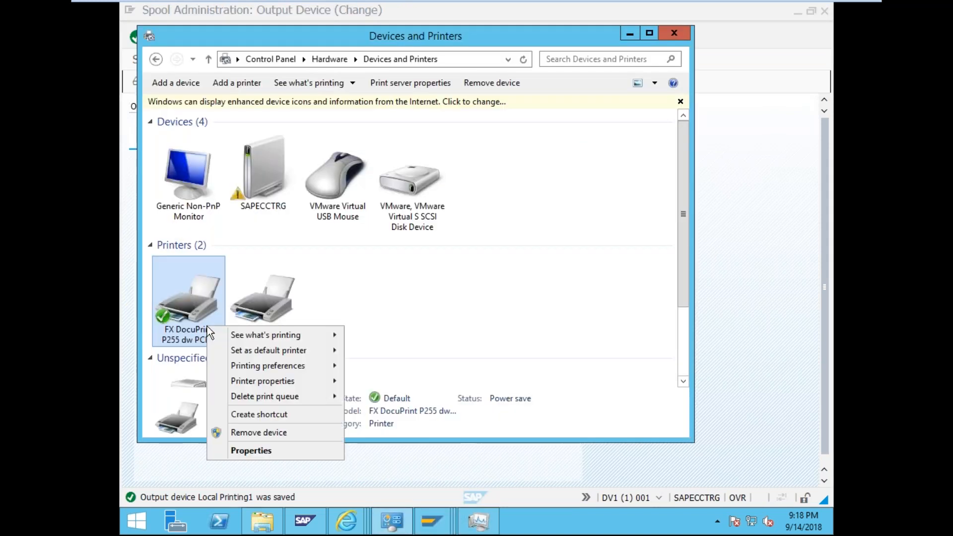
{"action": "left_click", "coordinate": [265, 449]}
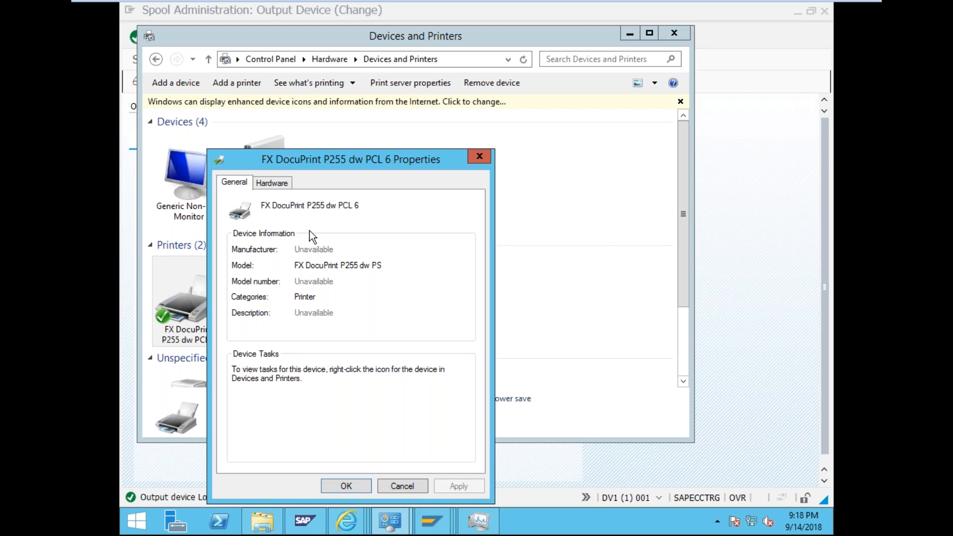
{"action": "left_click", "coordinate": [273, 182]}
{"action": "left_click_drag", "start_coordinate": [366, 204], "coordinate": [263, 205]}
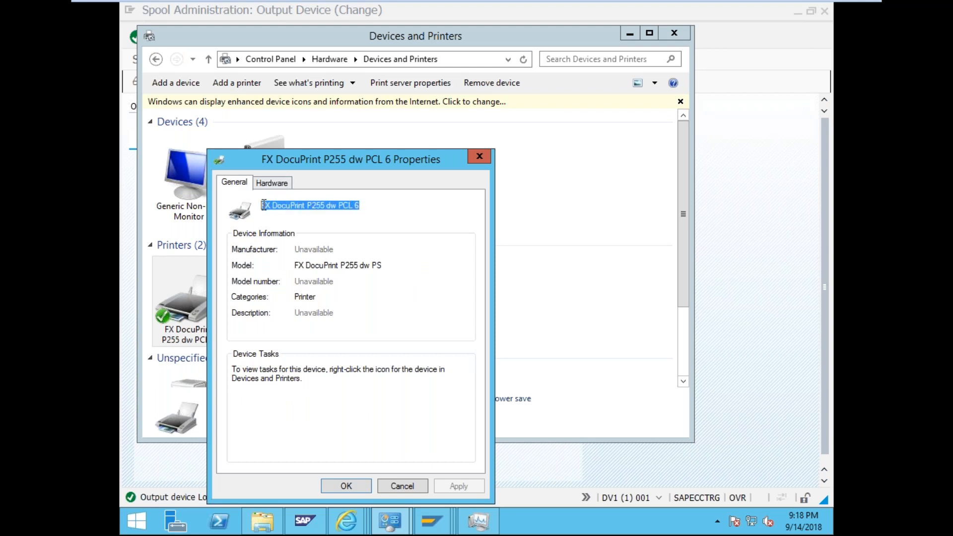
{"action": "left_click", "coordinate": [413, 485]}
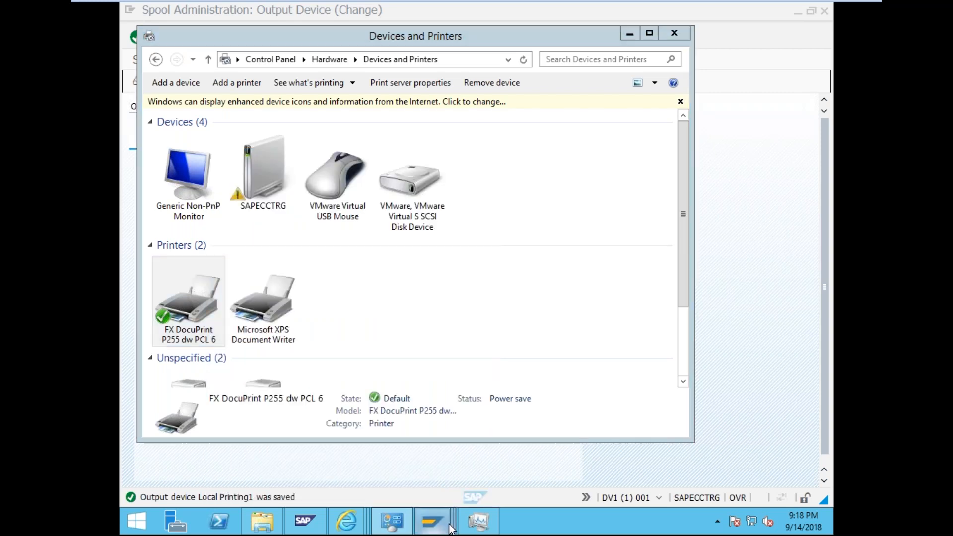
- Save the corrected host printer setting for Local Printing1
{"action": "mouse_move", "coordinate": [450, 527]}
{"action": "left_click", "coordinate": [407, 462]}
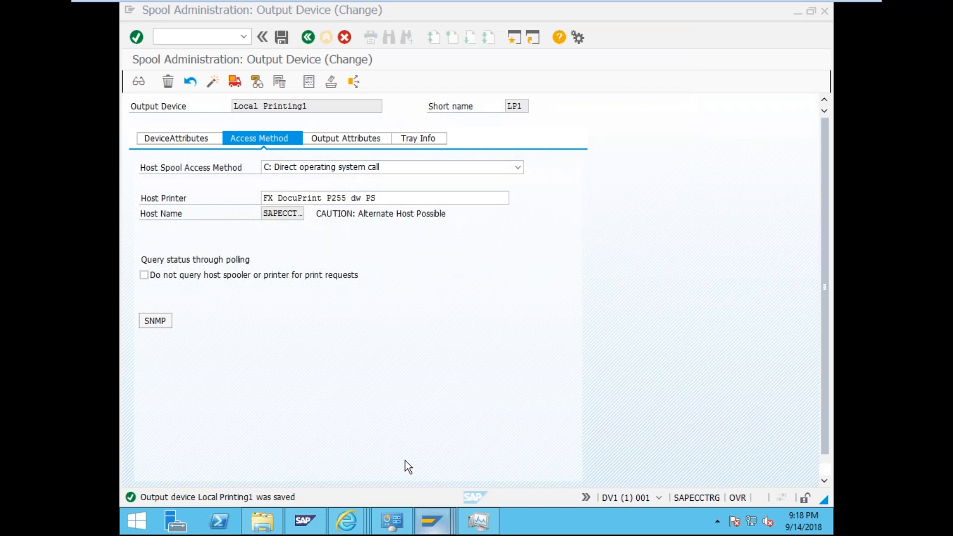
{"action": "left_click", "coordinate": [283, 38]}
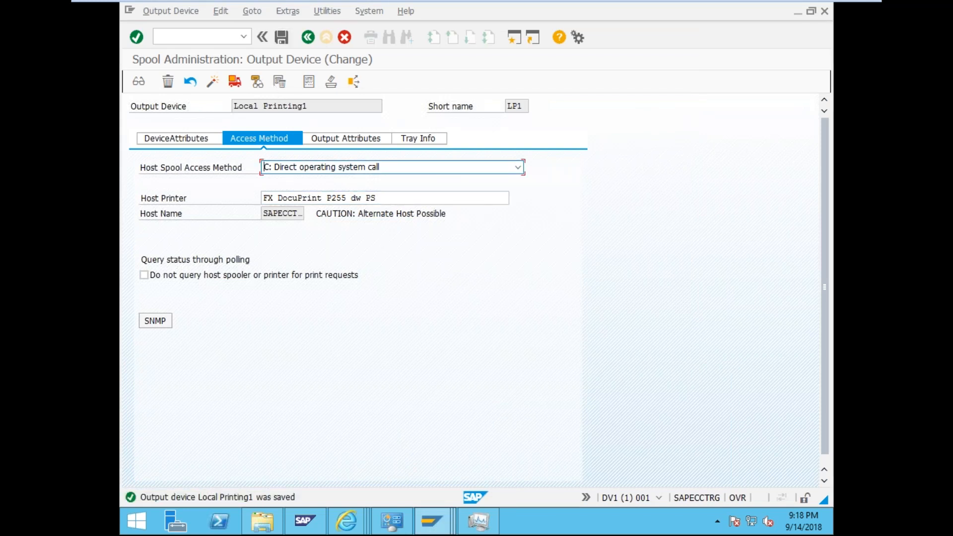
- Reprint spool 12219, refresh the list repeatedly, and open its output requests
{"action": "mouse_move", "coordinate": [433, 514]}
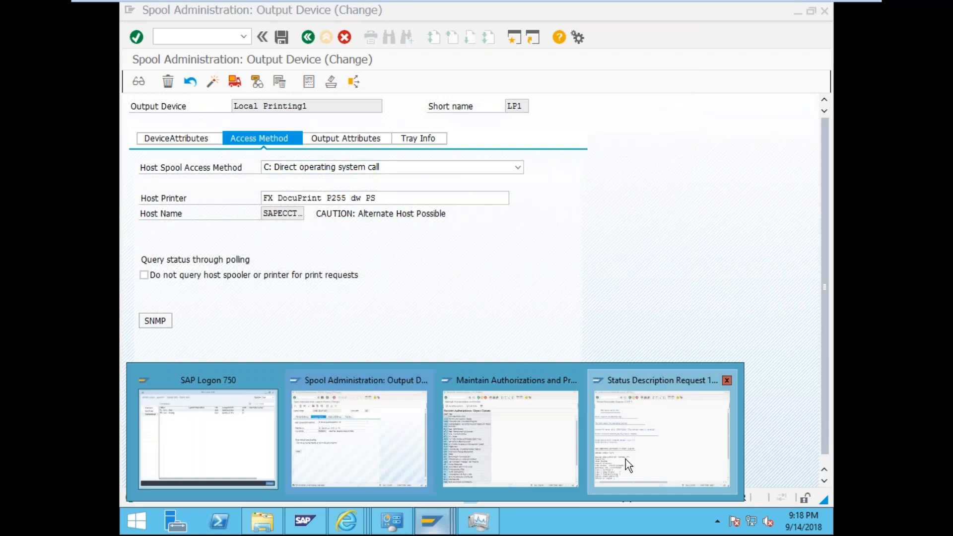
{"action": "left_click", "coordinate": [626, 459]}
{"action": "left_click", "coordinate": [308, 44]}
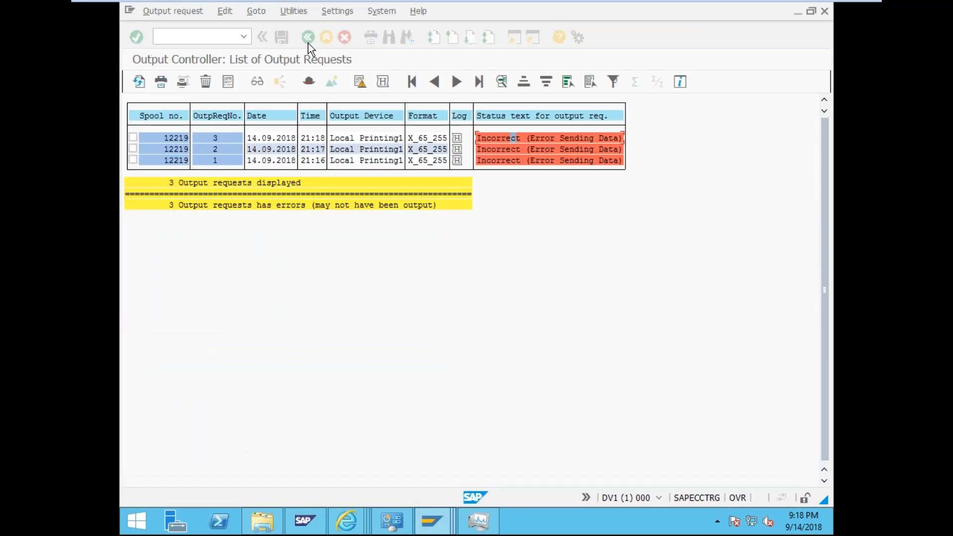
{"action": "left_click", "coordinate": [309, 38]}
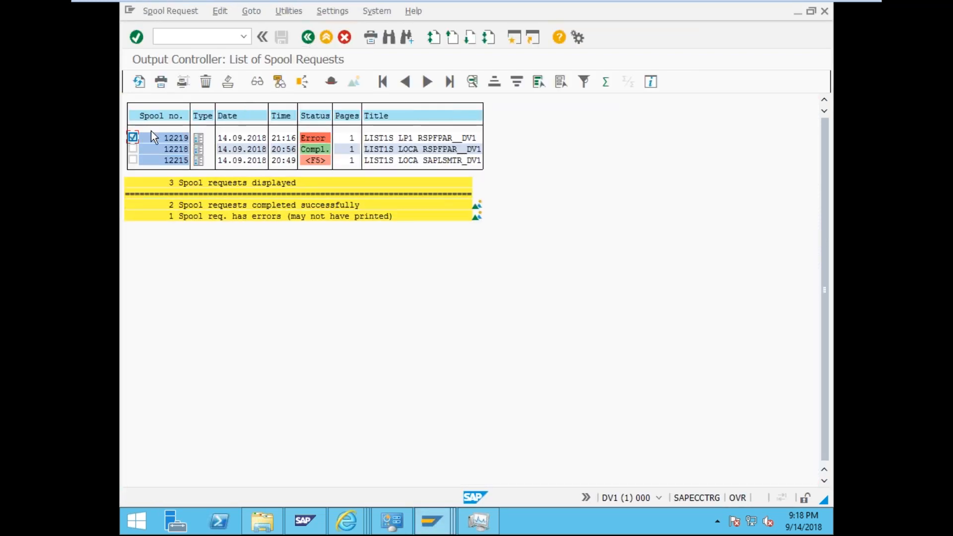
{"action": "left_click", "coordinate": [161, 82]}
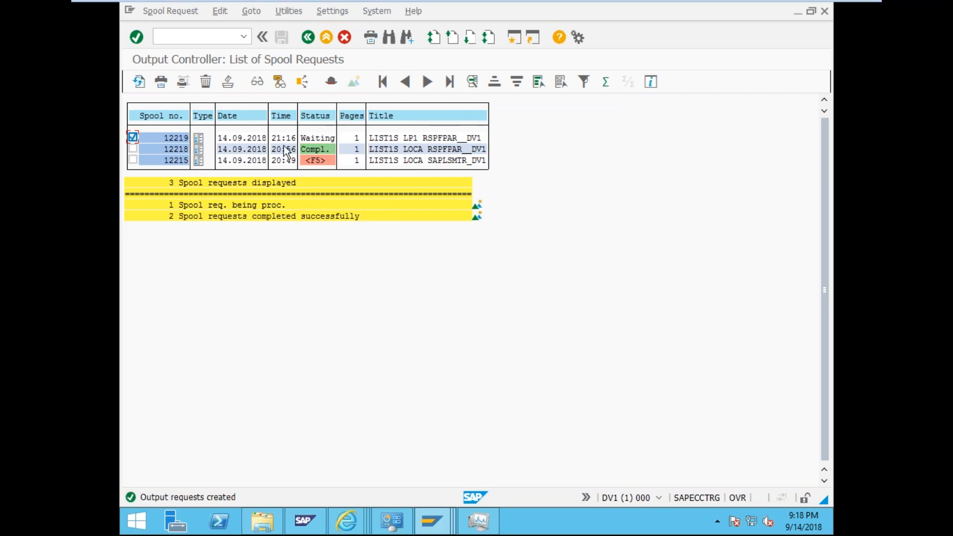
{"action": "left_click", "coordinate": [139, 82]}
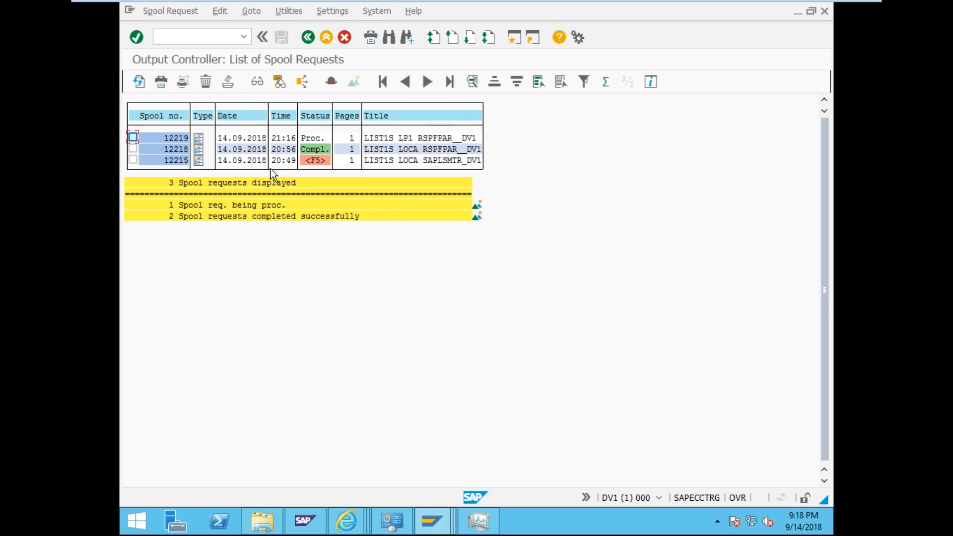
{"action": "left_click", "coordinate": [144, 87]}
{"action": "left_click", "coordinate": [141, 78]}
{"action": "left_click", "coordinate": [131, 137]}
{"action": "double_click", "coordinate": [319, 136]}
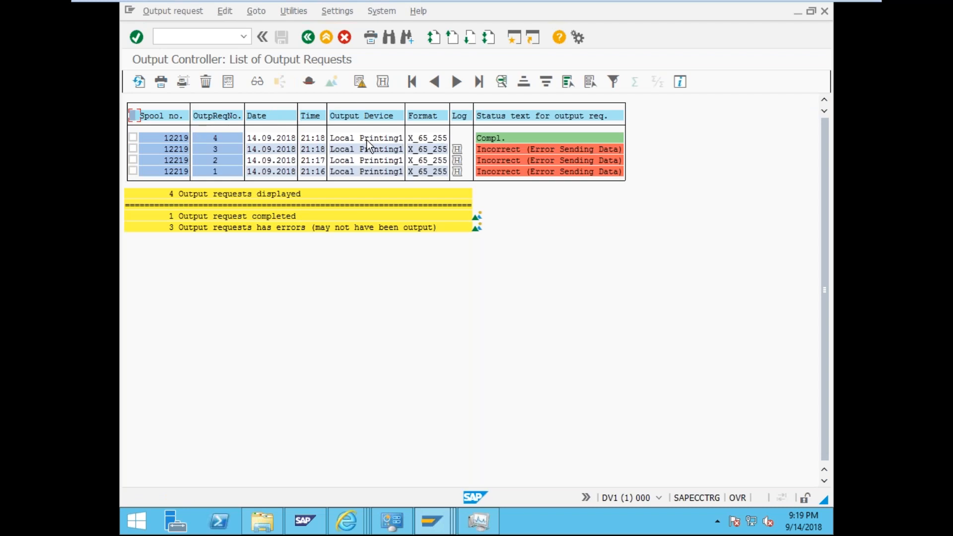
- View request 12219-4's status details, confirming it completed and printed correctly
{"action": "double_click", "coordinate": [368, 142]}
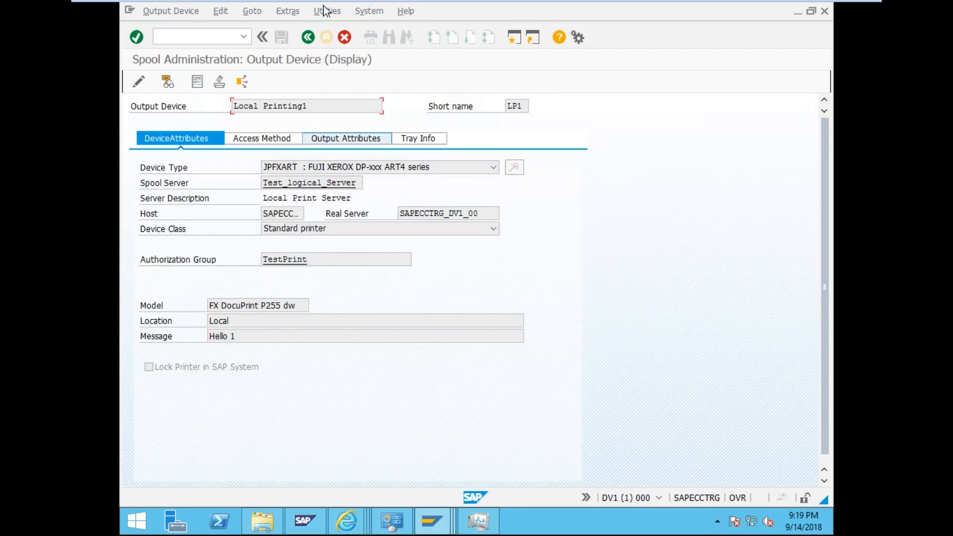
{"action": "left_click", "coordinate": [307, 36]}
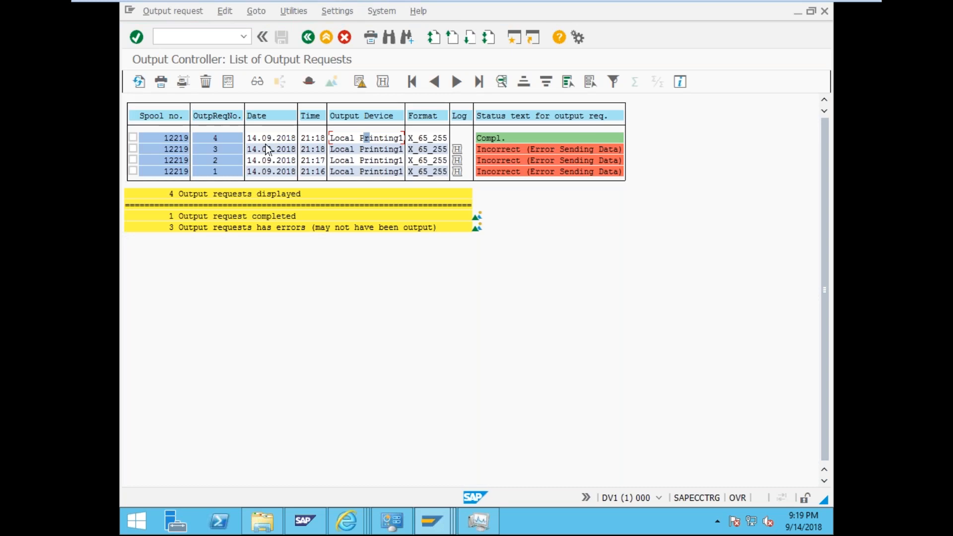
{"action": "double_click", "coordinate": [520, 137]}
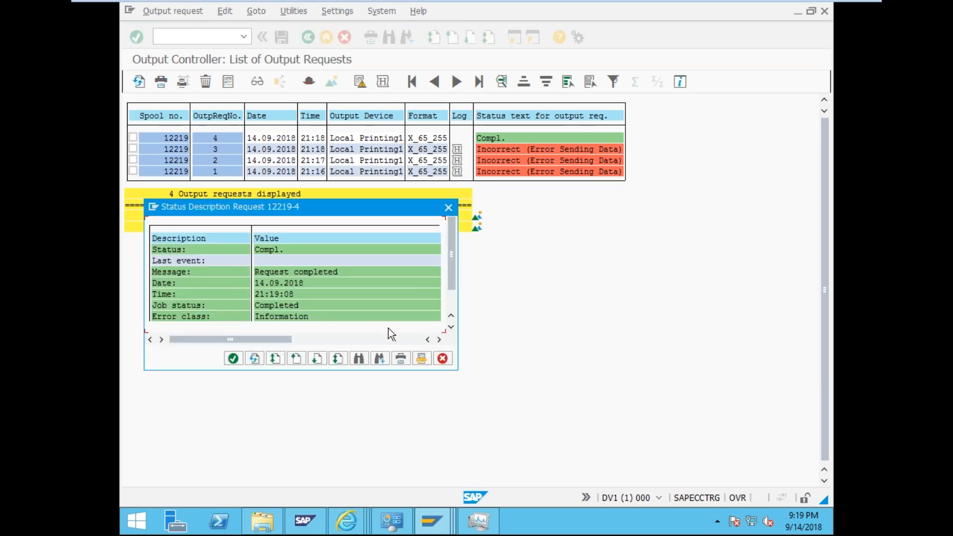
{"action": "left_click", "coordinate": [332, 274]}
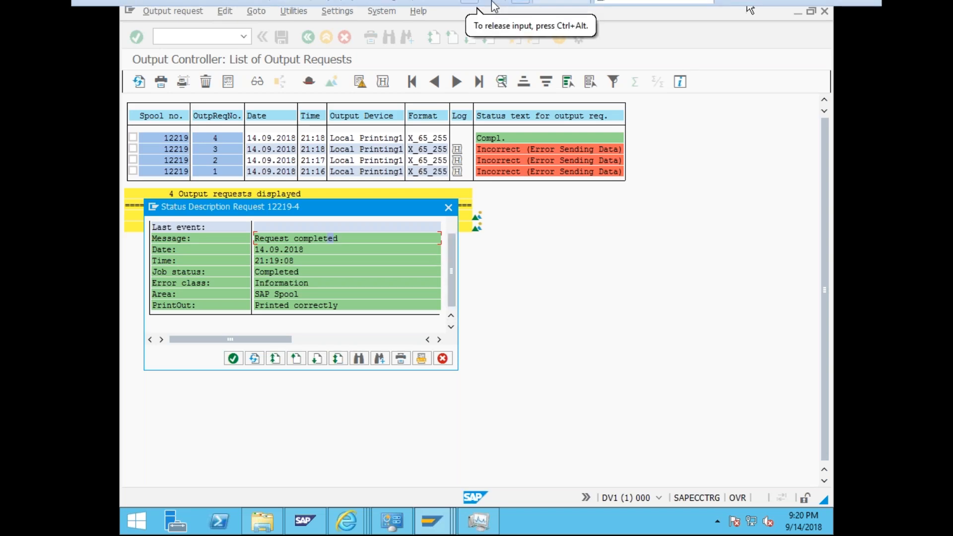
{"action": "mouse_move", "coordinate": [497, 4]}
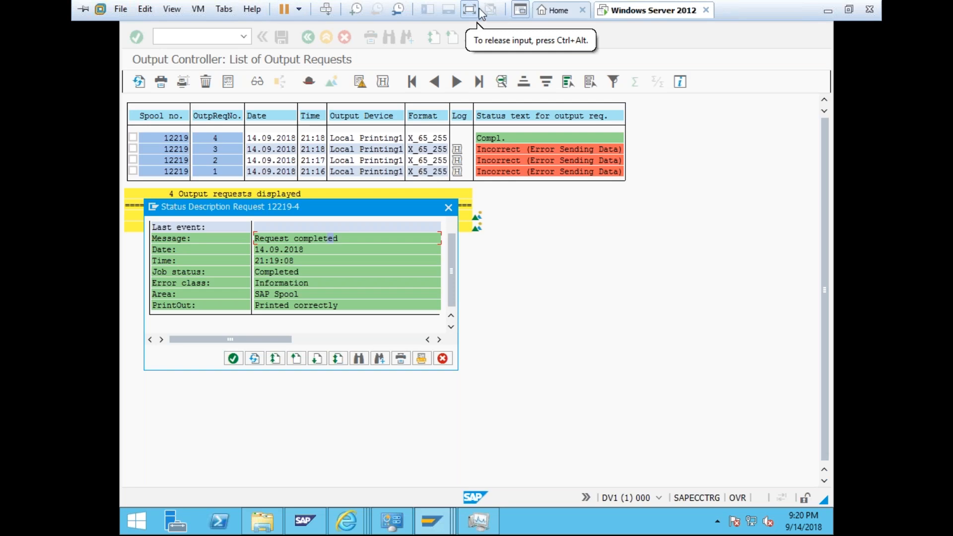
- Dismiss the McAfee warning, restore the VM to full screen, refresh Printer Status and close request details
{"action": "left_click", "coordinate": [478, 7]}
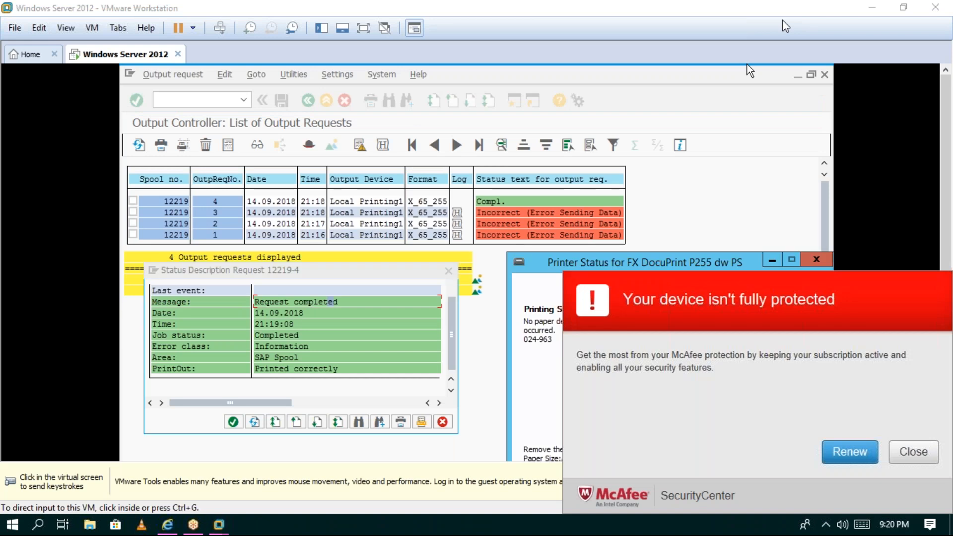
{"action": "left_click", "coordinate": [918, 446]}
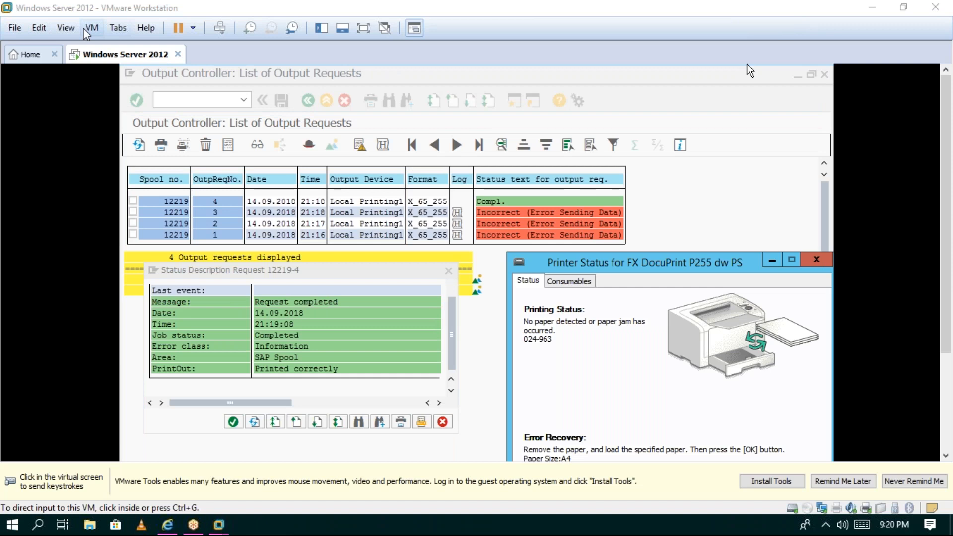
{"action": "left_click", "coordinate": [66, 28]}
{"action": "left_click", "coordinate": [92, 43]}
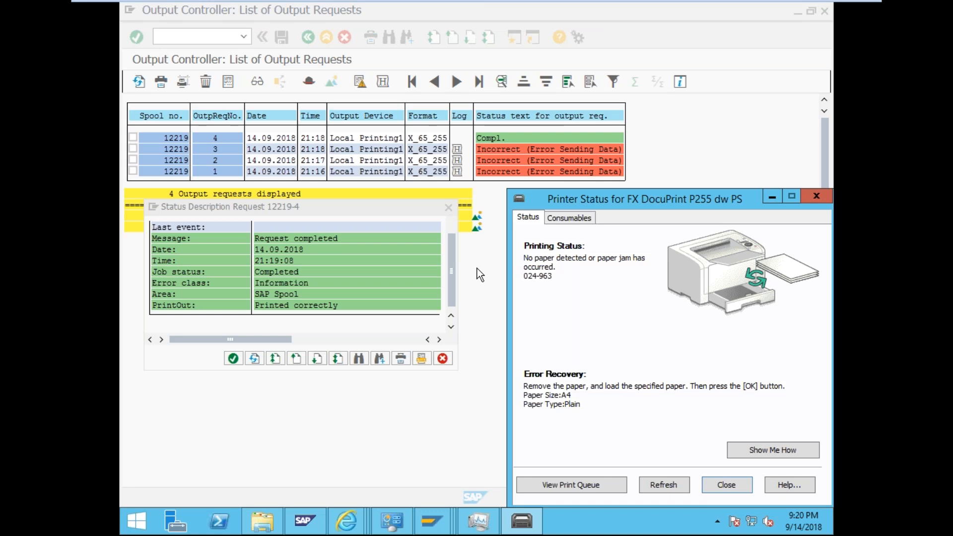
{"action": "left_click", "coordinate": [665, 483]}
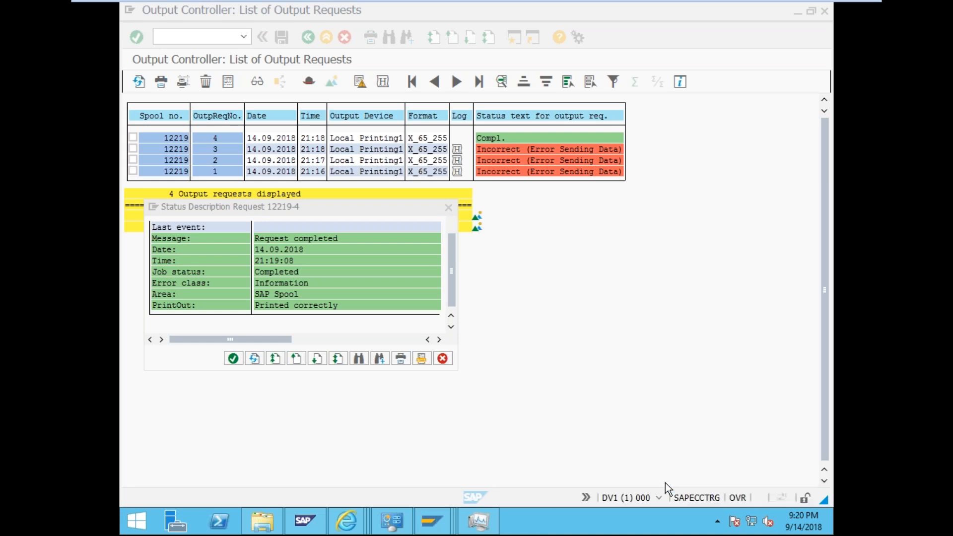
{"action": "left_click", "coordinate": [448, 207]}
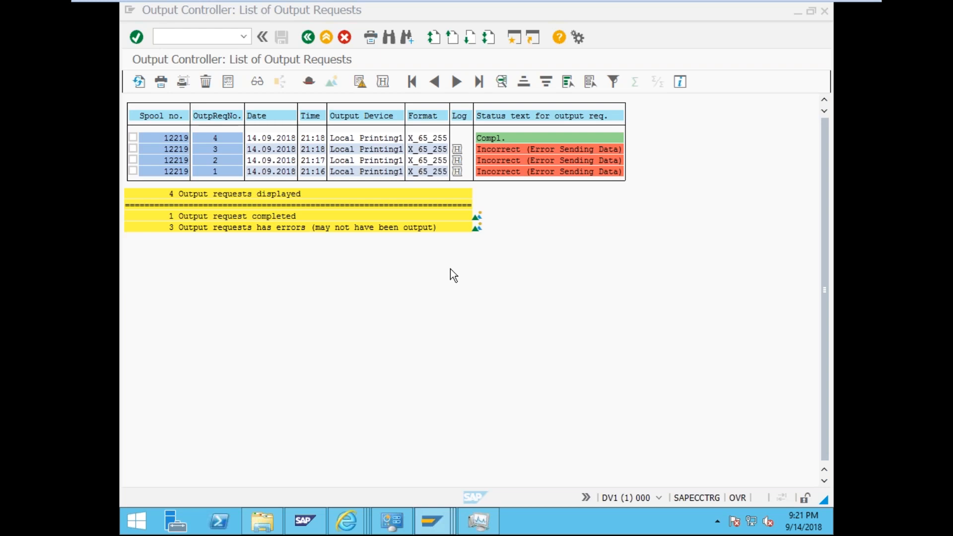
- Refresh the spool list and confirm spool 12219's output request shows completed
{"action": "left_click", "coordinate": [450, 269]}
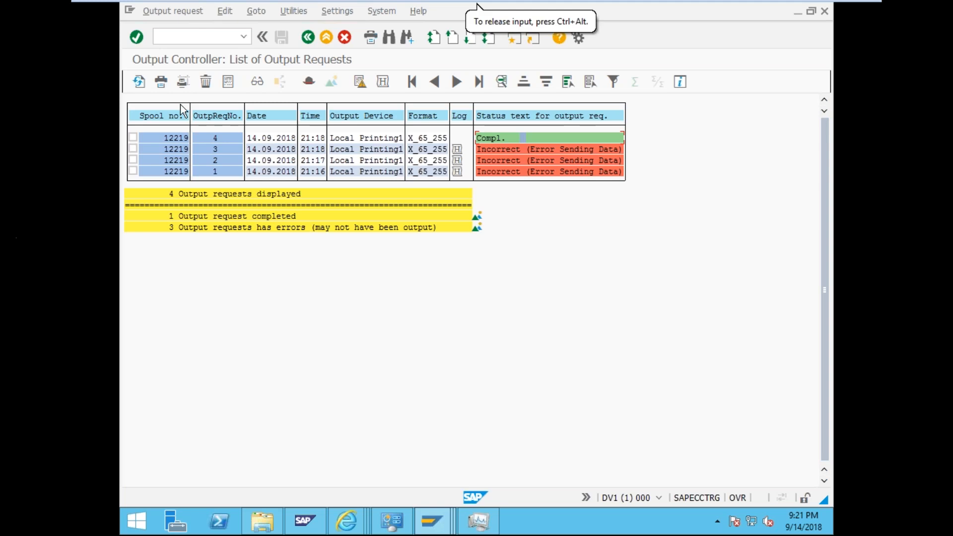
{"action": "left_click", "coordinate": [309, 38]}
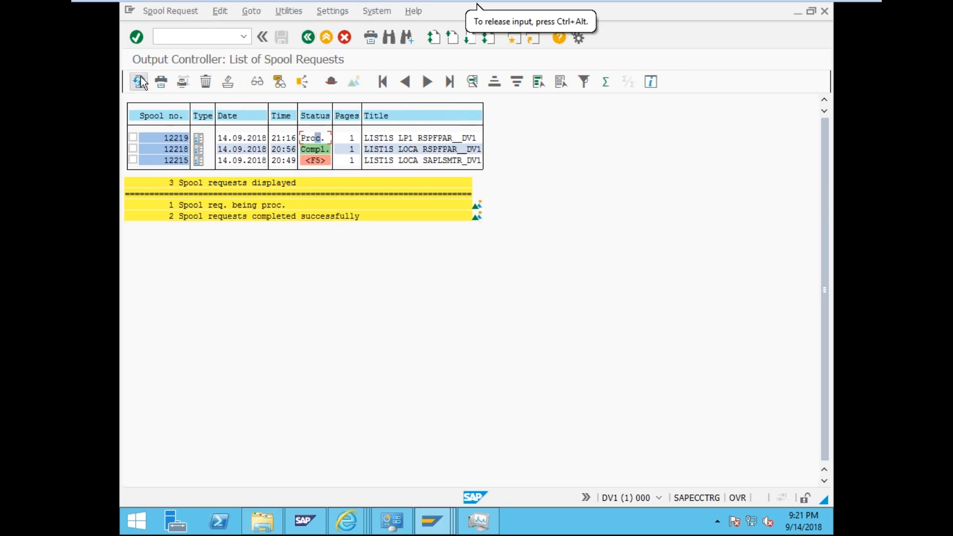
{"action": "left_click", "coordinate": [140, 78]}
{"action": "left_click", "coordinate": [313, 141]}
{"action": "left_click", "coordinate": [503, 138]}
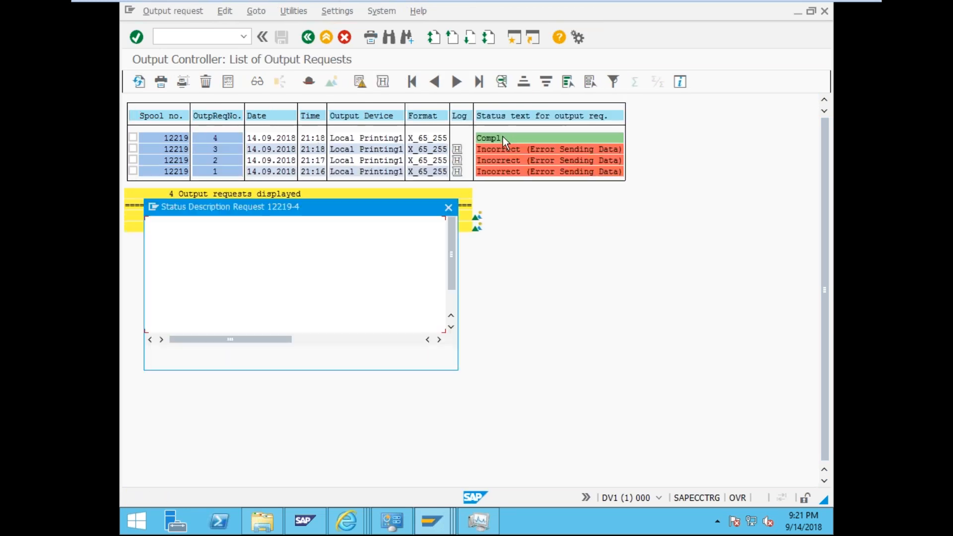
{"action": "left_click", "coordinate": [446, 208]}
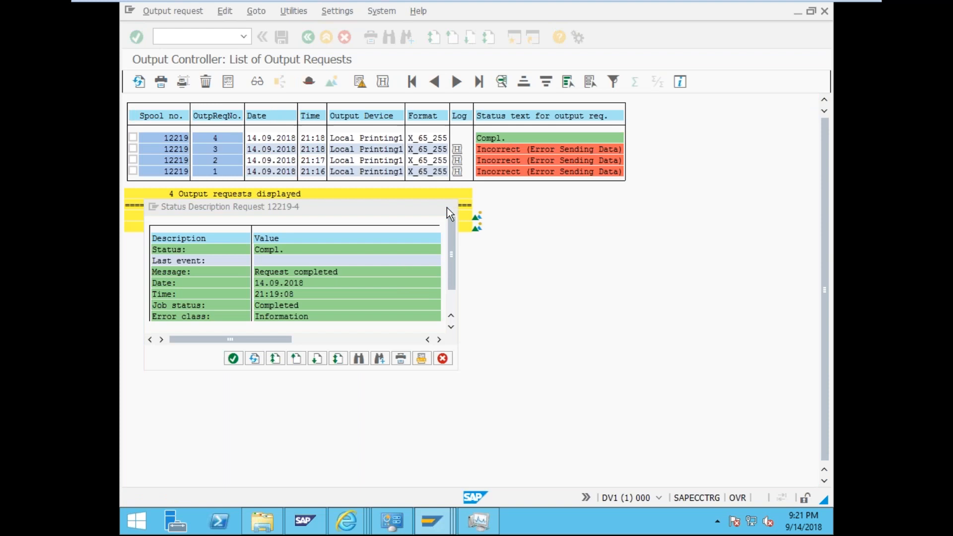
- Return to the spool selection screen and bring up the LP1 output device settings window
{"action": "left_click", "coordinate": [313, 39]}
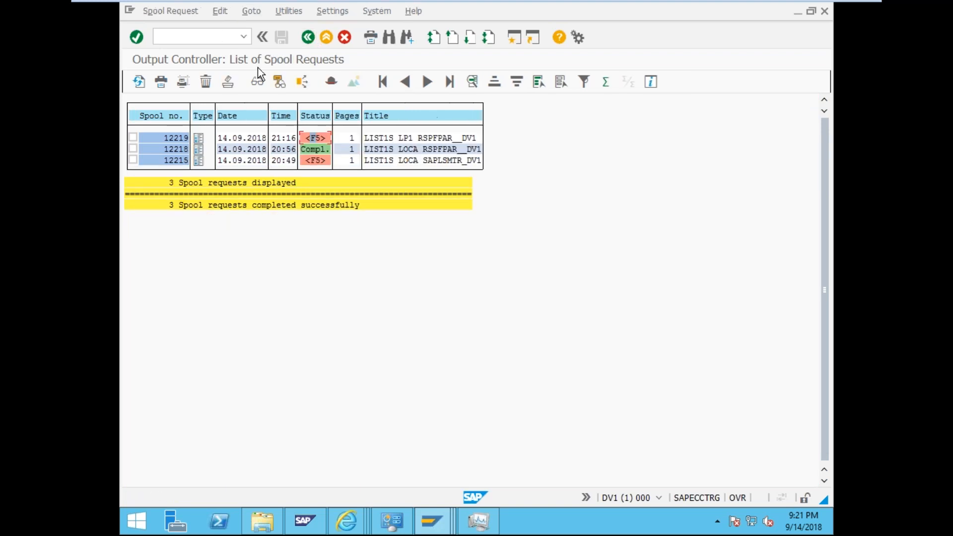
{"action": "left_click", "coordinate": [320, 142]}
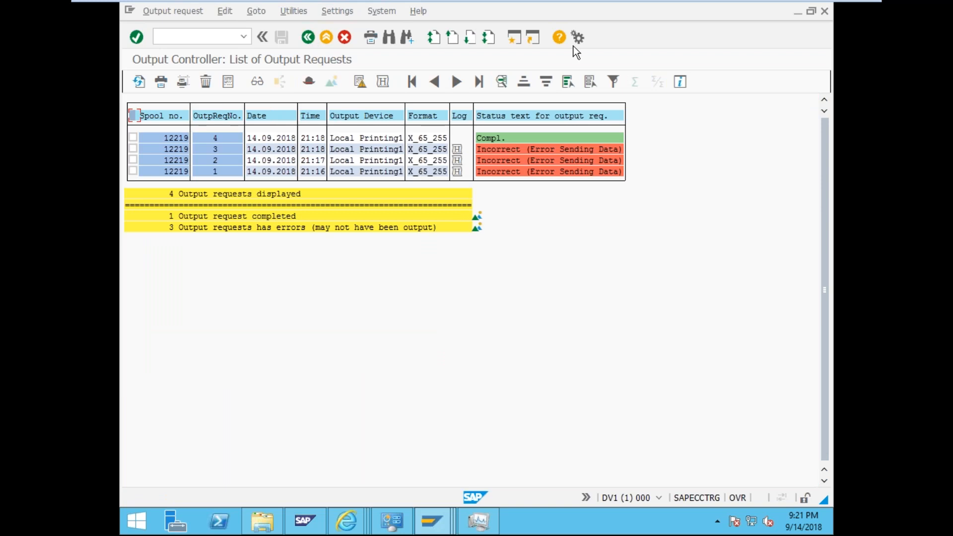
{"action": "left_click", "coordinate": [308, 38]}
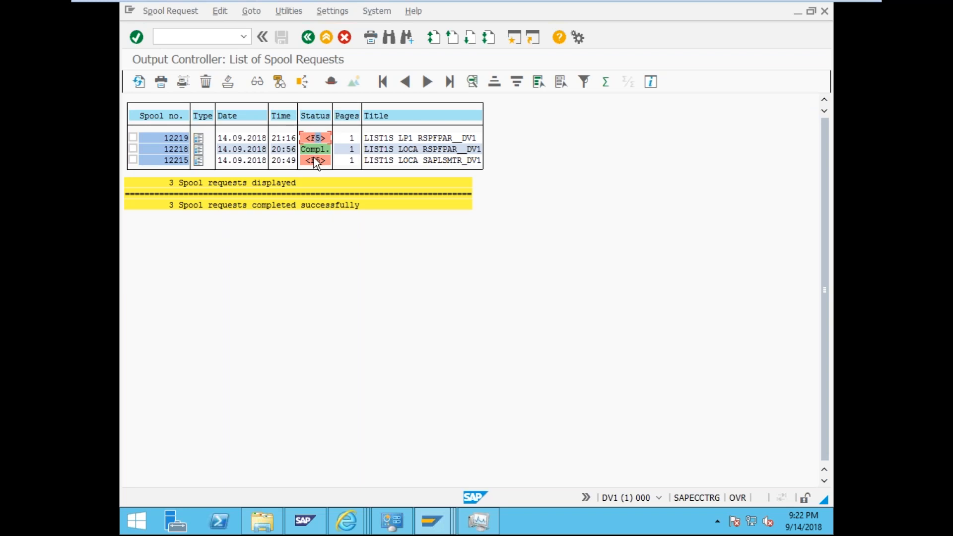
{"action": "double_click", "coordinate": [316, 141]}
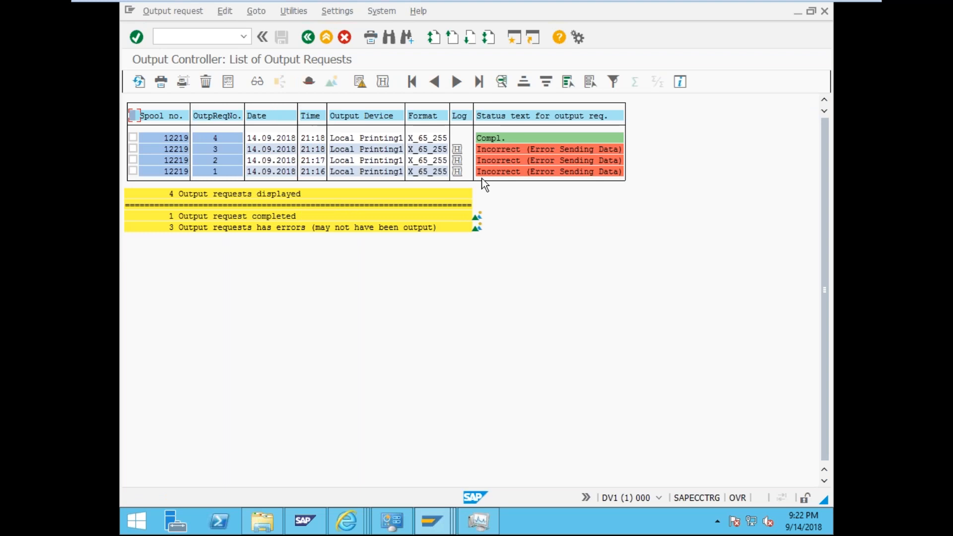
{"action": "left_click", "coordinate": [309, 40]}
{"action": "left_click", "coordinate": [309, 37]}
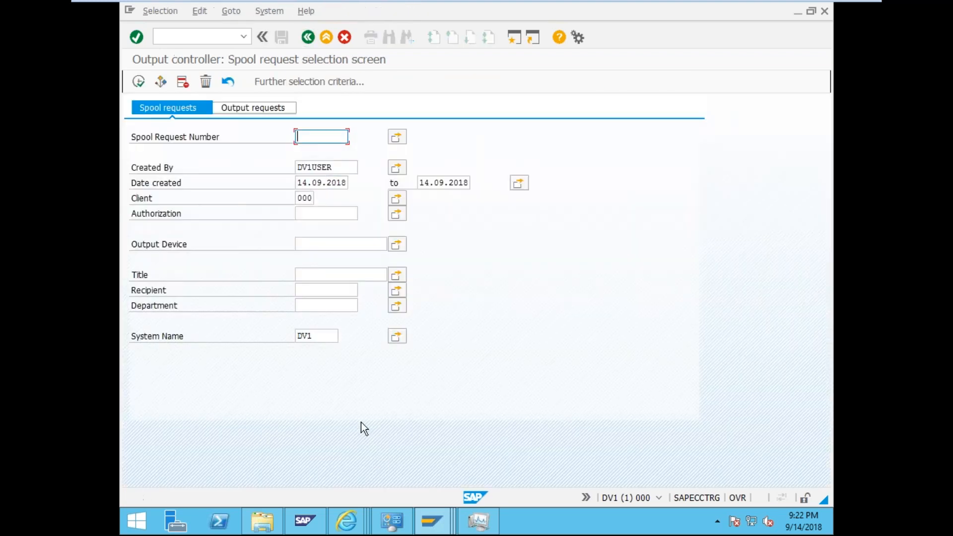
{"action": "left_click", "coordinate": [434, 533]}
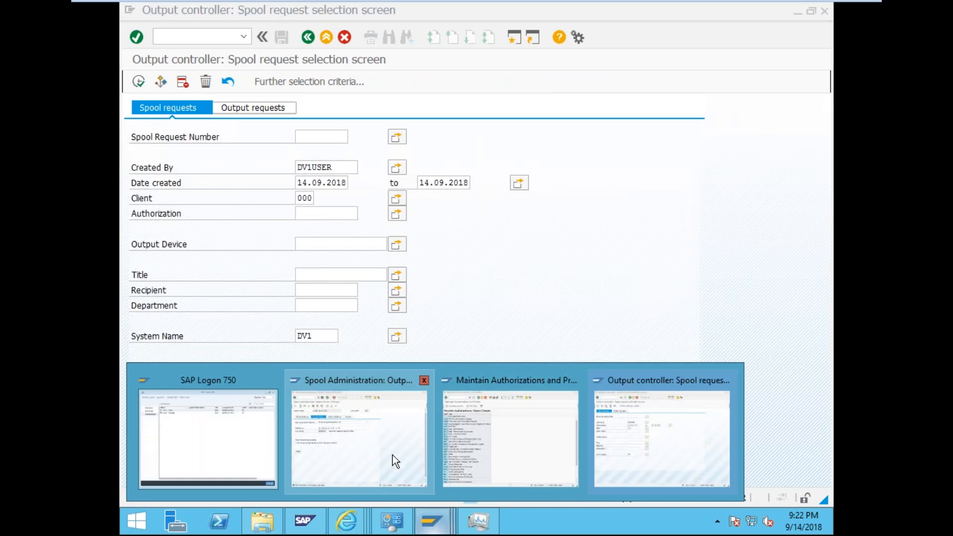
{"action": "left_click", "coordinate": [376, 379]}
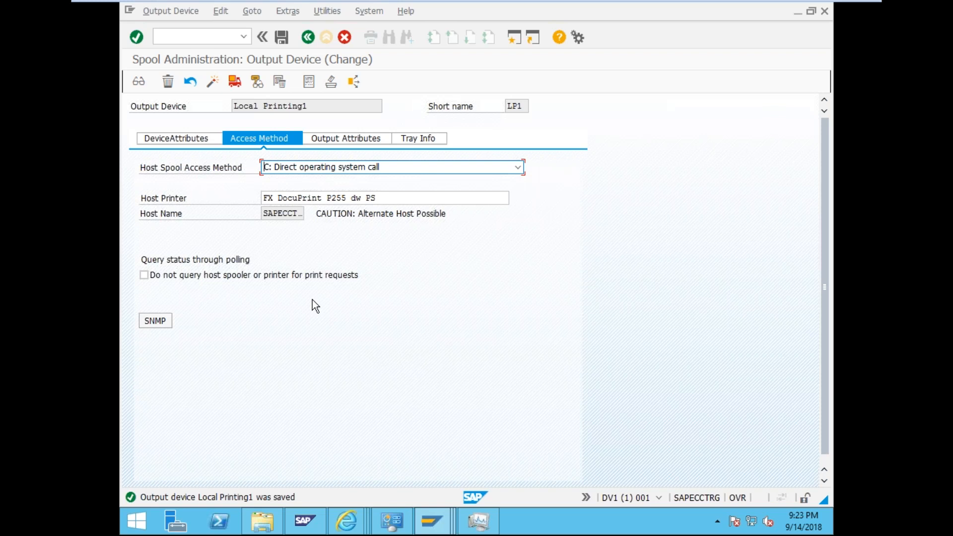
- Start the TemSe object request with /nsp1 and set the object name to SPOOL* from value help
{"action": "left_click", "coordinate": [190, 35]}
{"action": "type", "text": "/nsp1"}
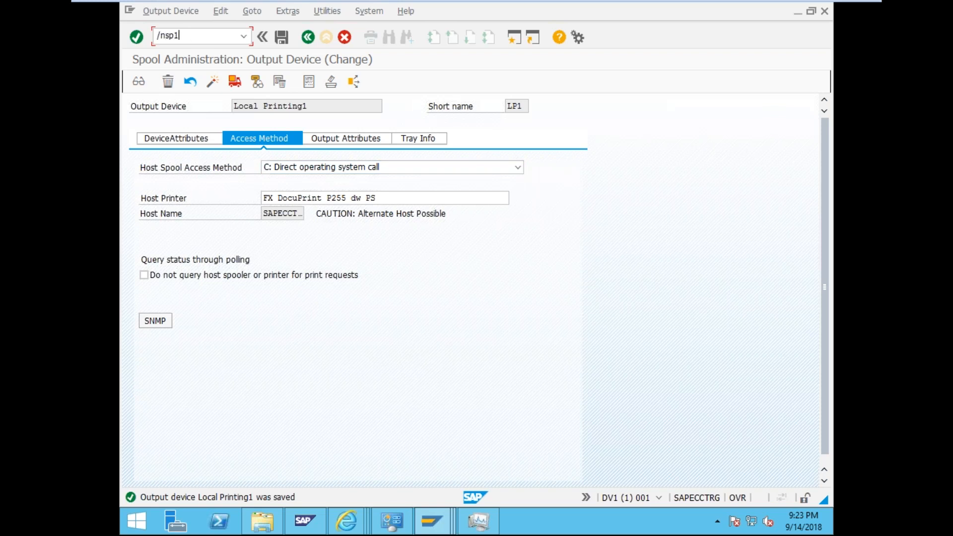
{"action": "key", "text": "Return"}
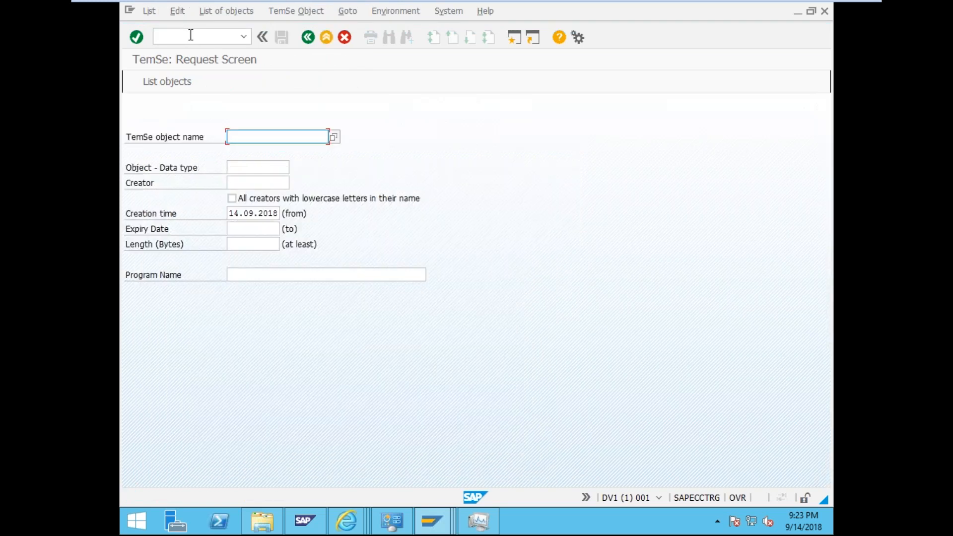
{"action": "left_click", "coordinate": [335, 139]}
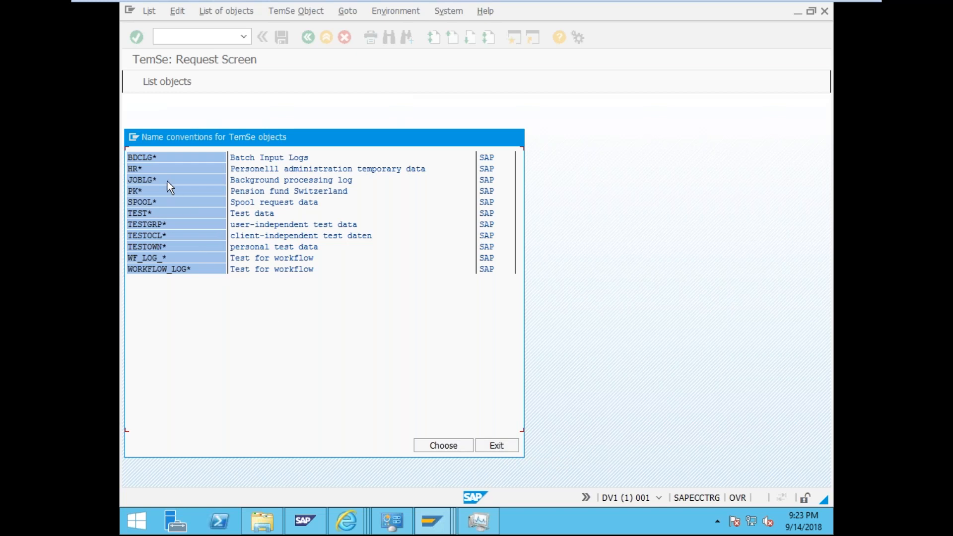
{"action": "double_click", "coordinate": [202, 201]}
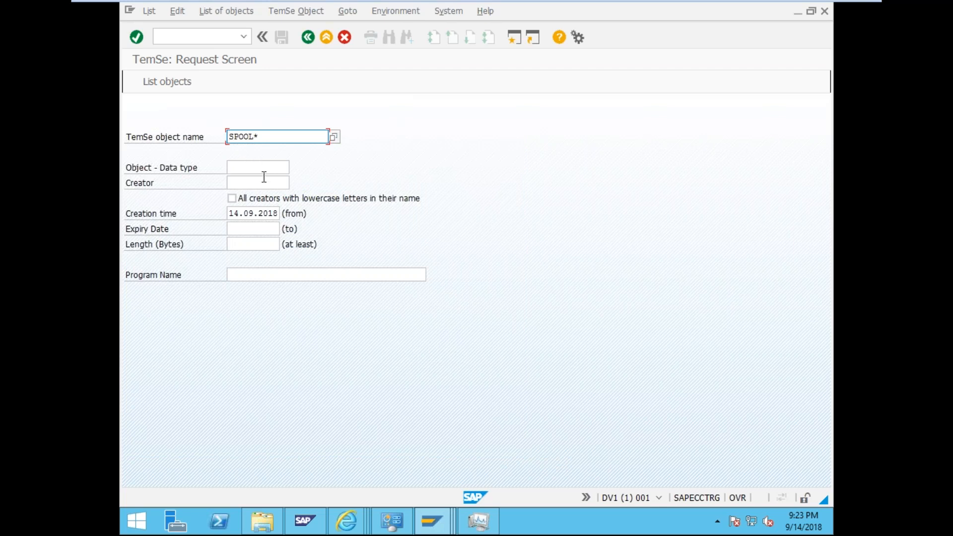
- Enter * for data type, creator and program name, then list the matching TemSe objects
{"action": "left_click", "coordinate": [259, 166]}
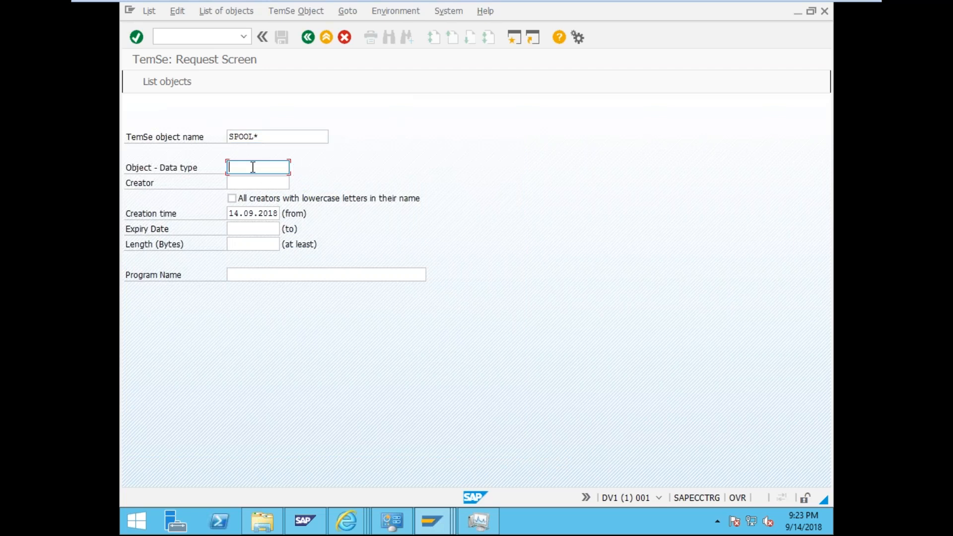
{"action": "type", "text": "*"}
{"action": "left_click", "coordinate": [264, 182]}
{"action": "type", "text": "*"}
{"action": "left_click", "coordinate": [249, 227]}
{"action": "type", "text": "*"}
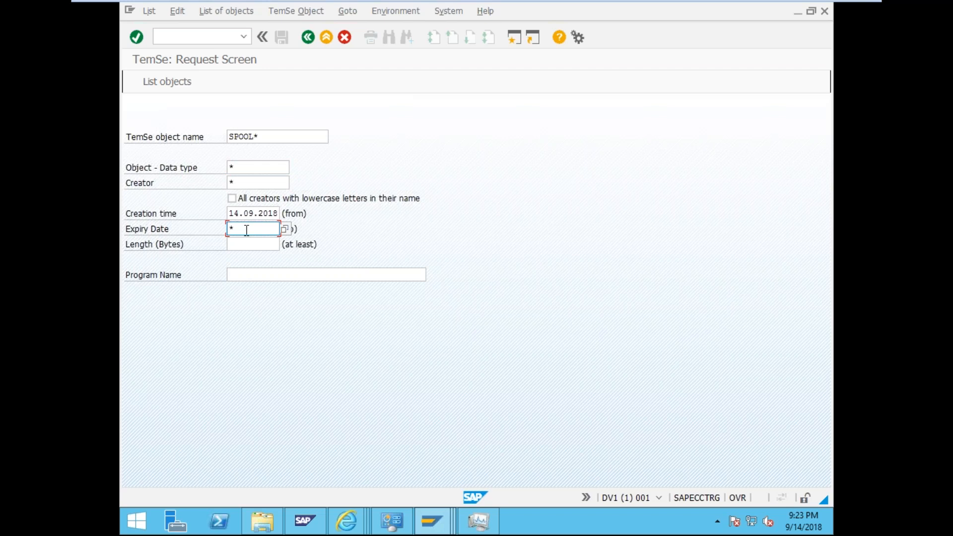
{"action": "left_click", "coordinate": [255, 245]}
{"action": "left_click", "coordinate": [280, 275]}
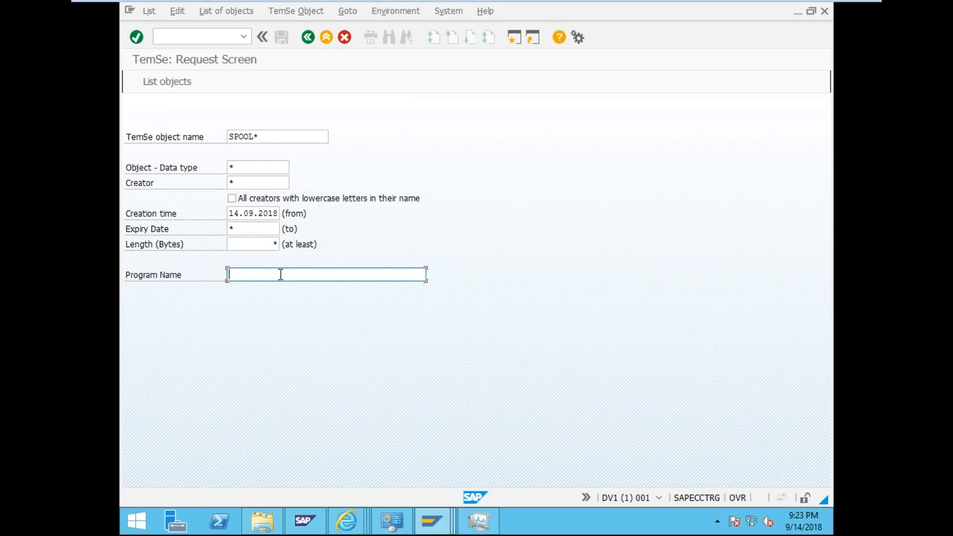
{"action": "key", "text": "shift+Tab"}
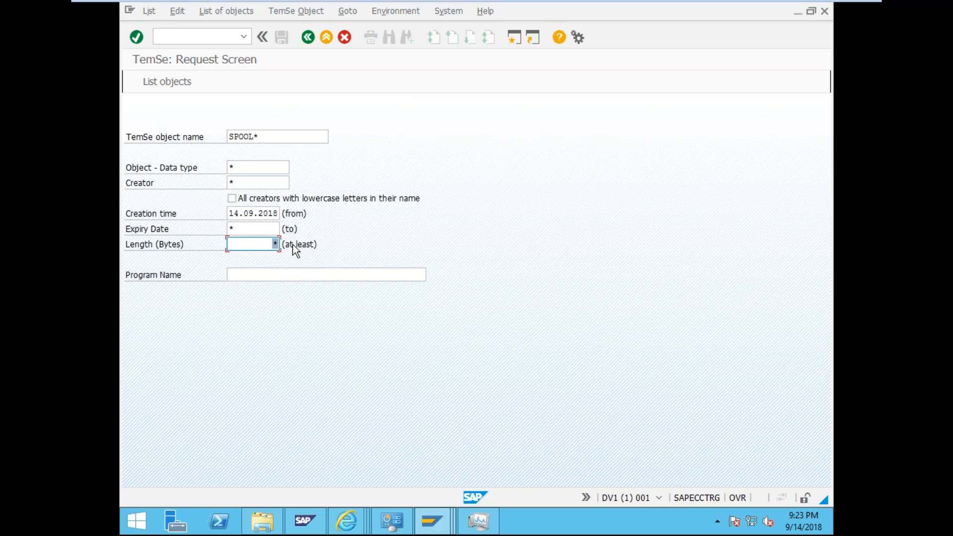
{"action": "key", "text": "shift+Tab"}
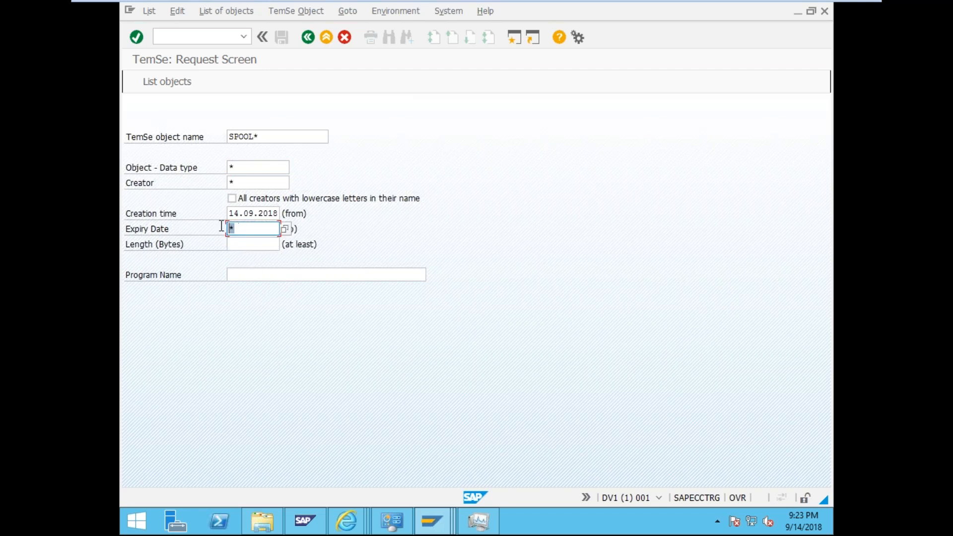
{"action": "left_click", "coordinate": [245, 275]}
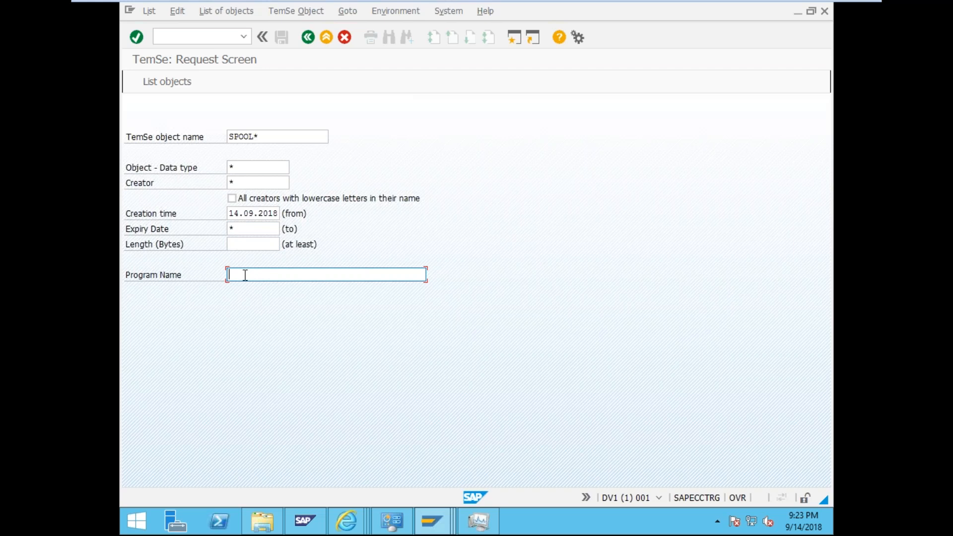
{"action": "type", "text": "*"}
{"action": "left_click", "coordinate": [170, 84]}
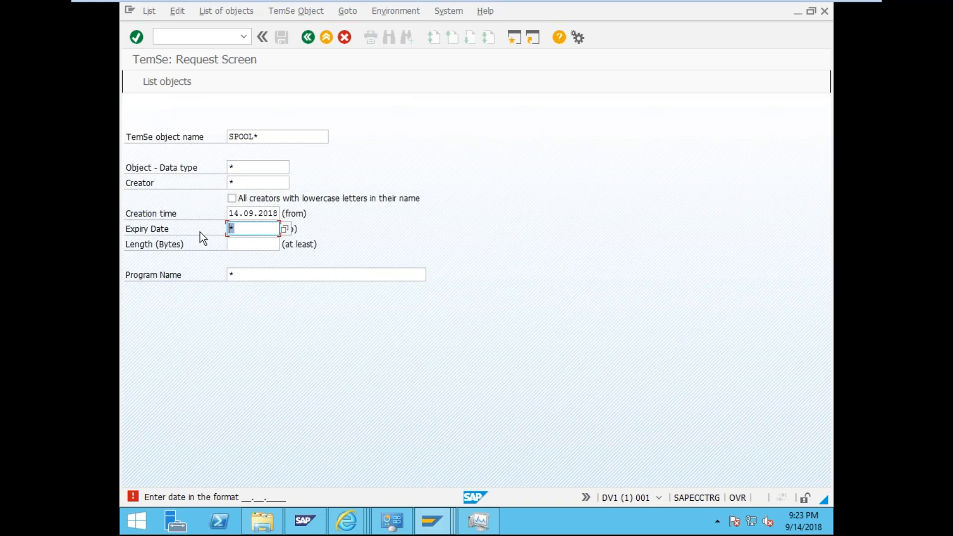
{"action": "left_click", "coordinate": [168, 87]}
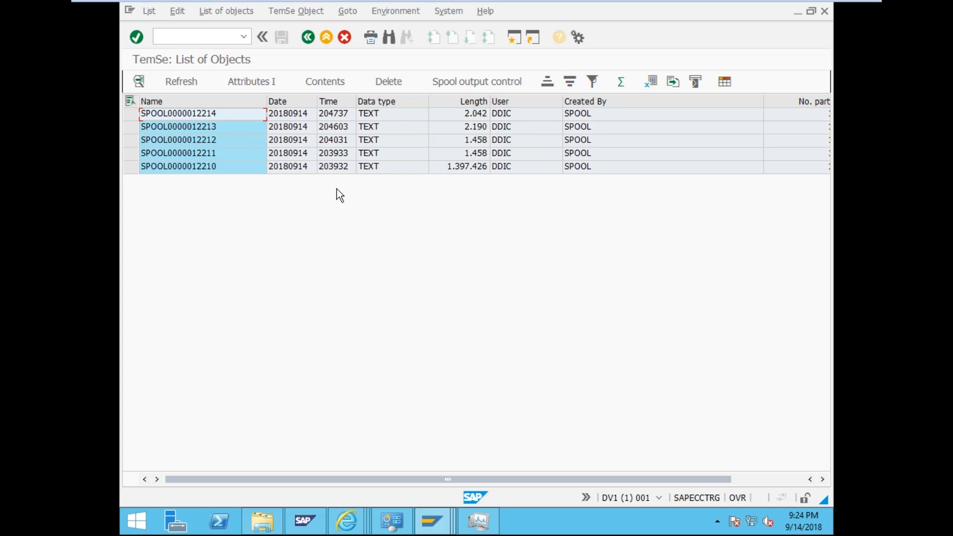
{"action": "left_click", "coordinate": [131, 114]}
{"action": "left_click", "coordinate": [130, 167]}
{"action": "left_click", "coordinate": [379, 80]}
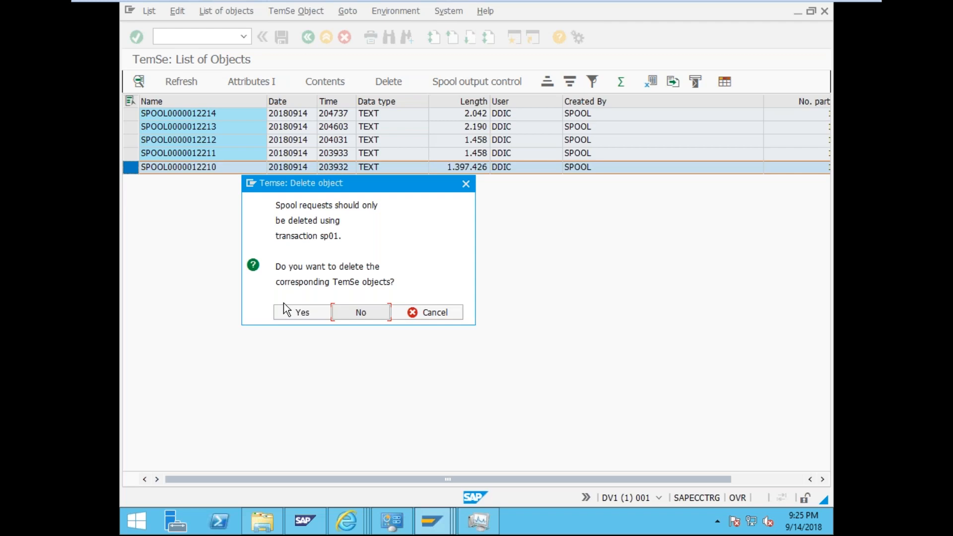
{"action": "left_click", "coordinate": [419, 312]}
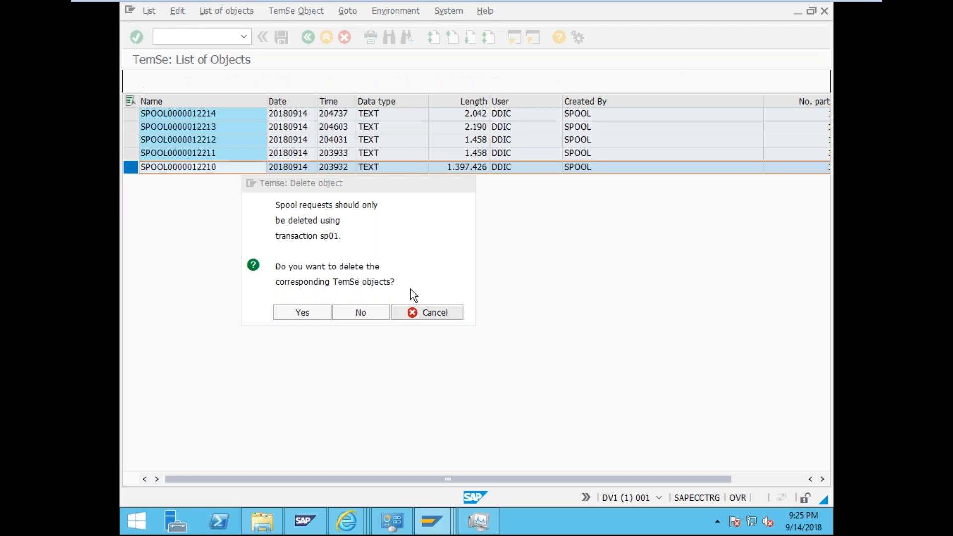
{"action": "left_click_drag", "start_coordinate": [404, 477], "coordinate": [567, 476]}
{"action": "left_click_drag", "start_coordinate": [492, 475], "coordinate": [421, 474]}
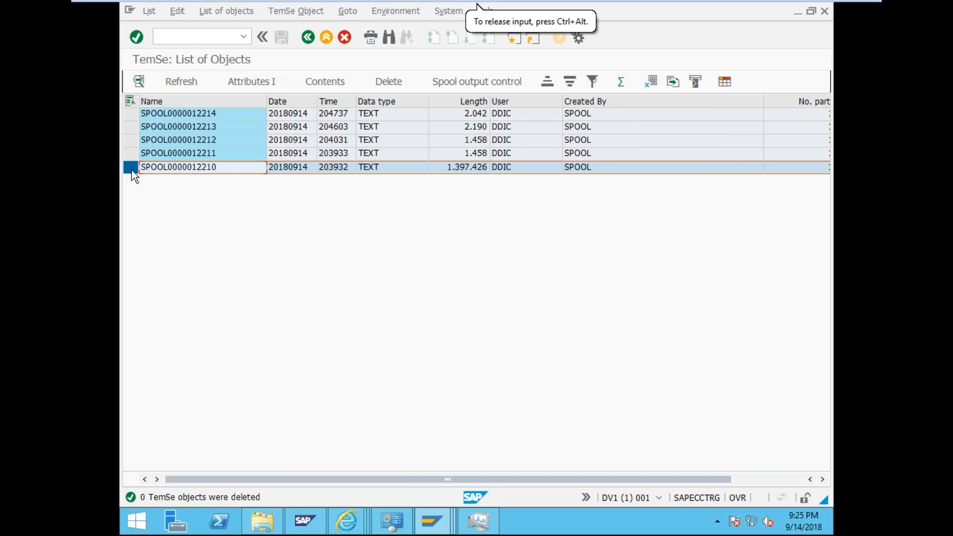
{"action": "left_click", "coordinate": [187, 168]}
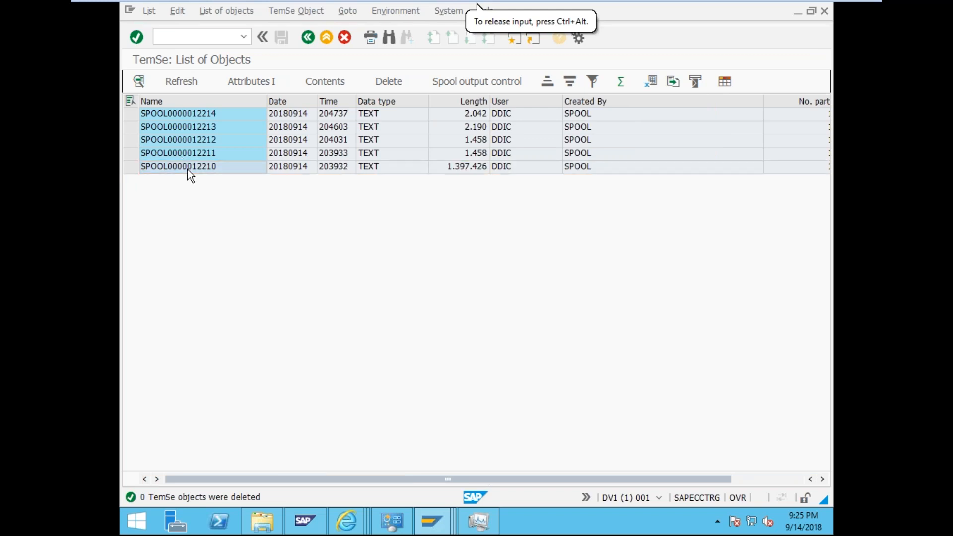
{"action": "double_click", "coordinate": [187, 169]}
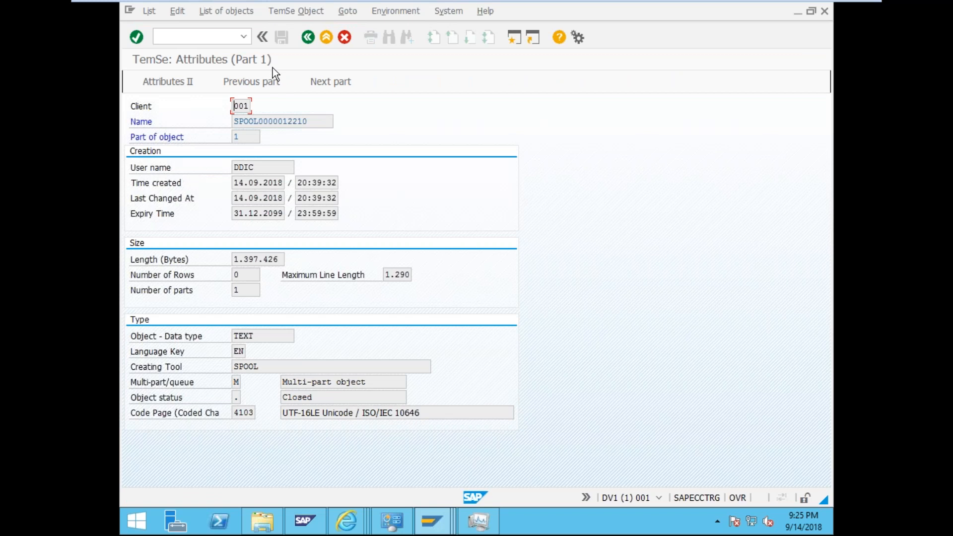
{"action": "left_click", "coordinate": [309, 39]}
{"action": "left_click", "coordinate": [402, 78]}
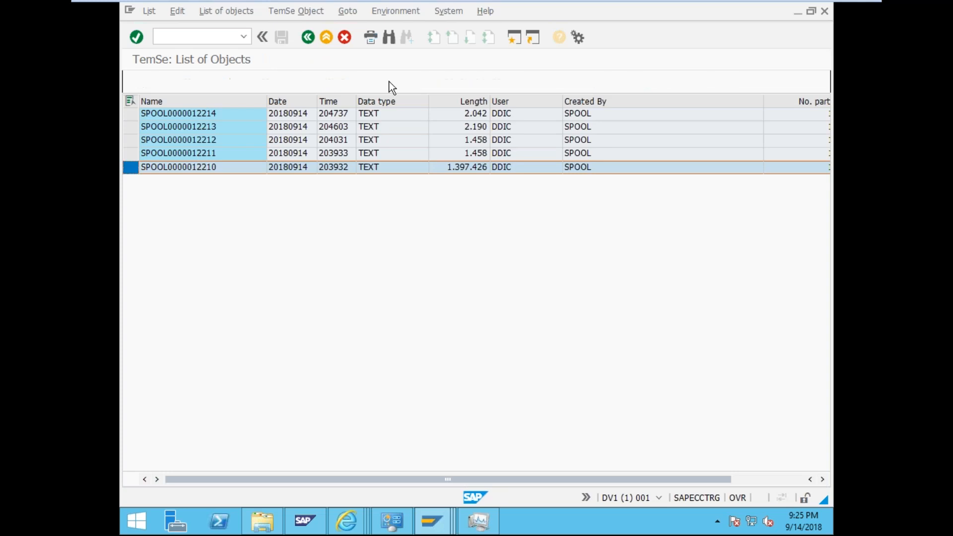
{"action": "left_click", "coordinate": [311, 311]}
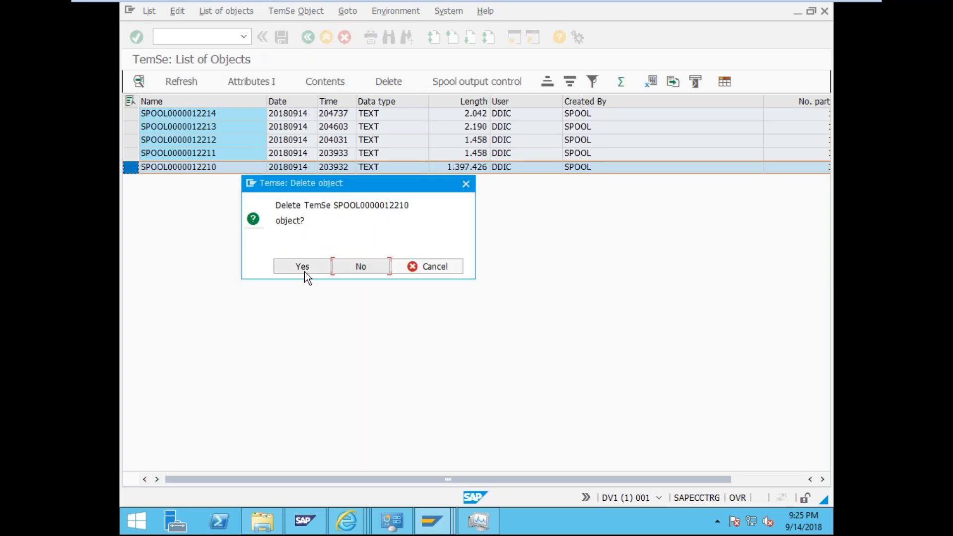
{"action": "left_click", "coordinate": [303, 269]}
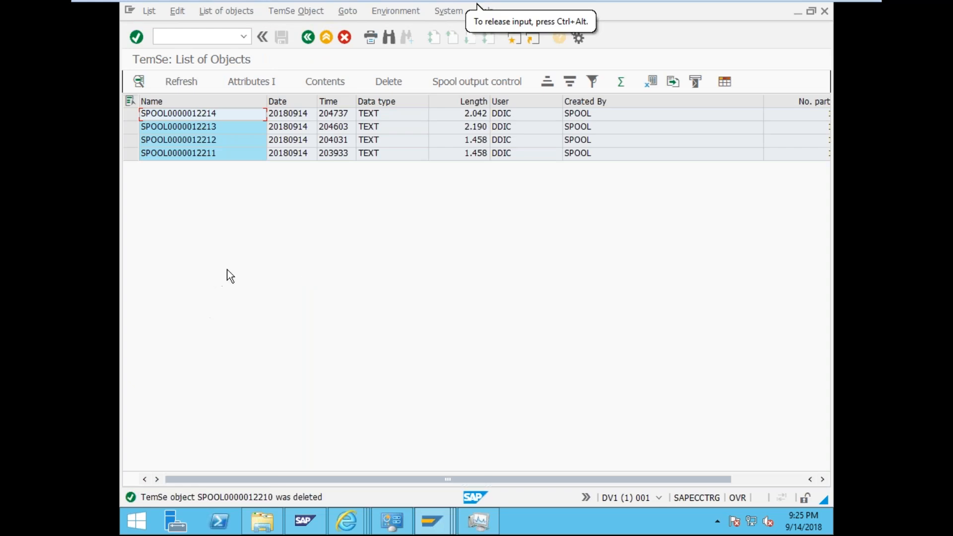
{"action": "left_click_drag", "start_coordinate": [323, 478], "coordinate": [213, 464]}
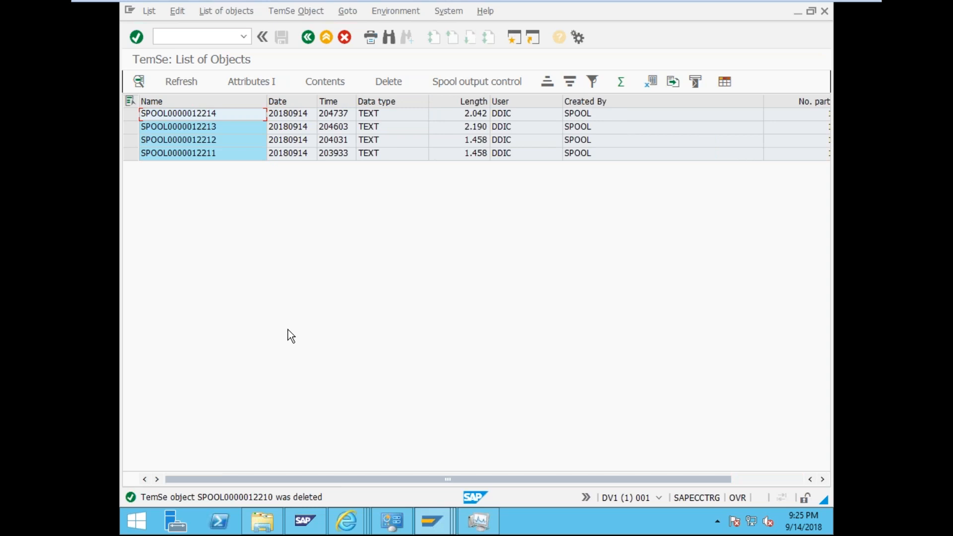
- Open TemSe administration with /nsp12 and check the TemSe memory allocation
{"action": "left_click", "coordinate": [177, 35]}
{"action": "type", "text": "/nsp12"}
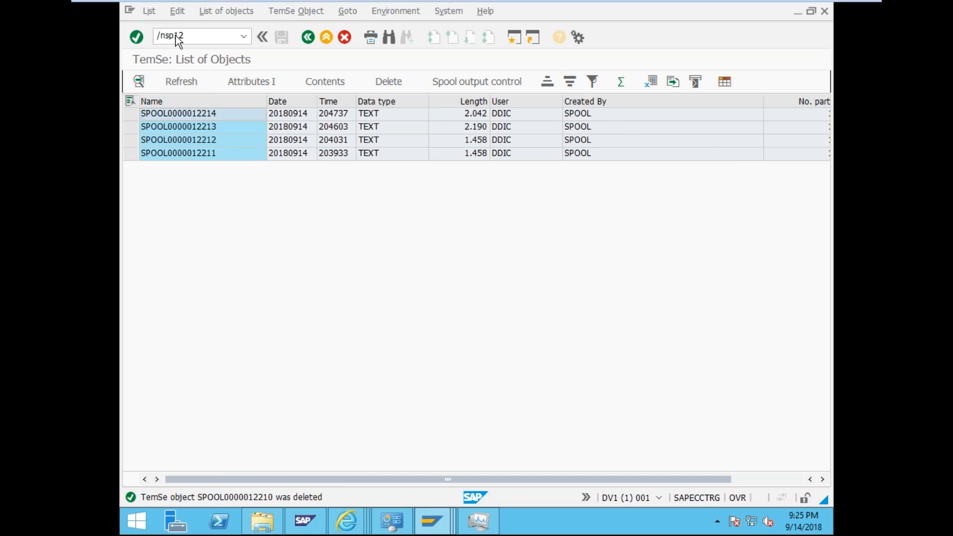
{"action": "key", "text": "Return"}
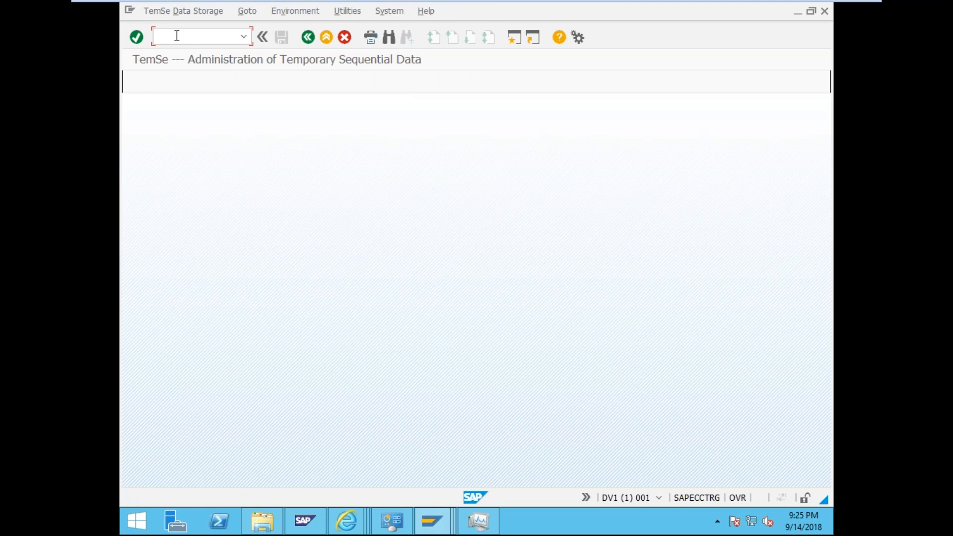
{"action": "left_click", "coordinate": [172, 14]}
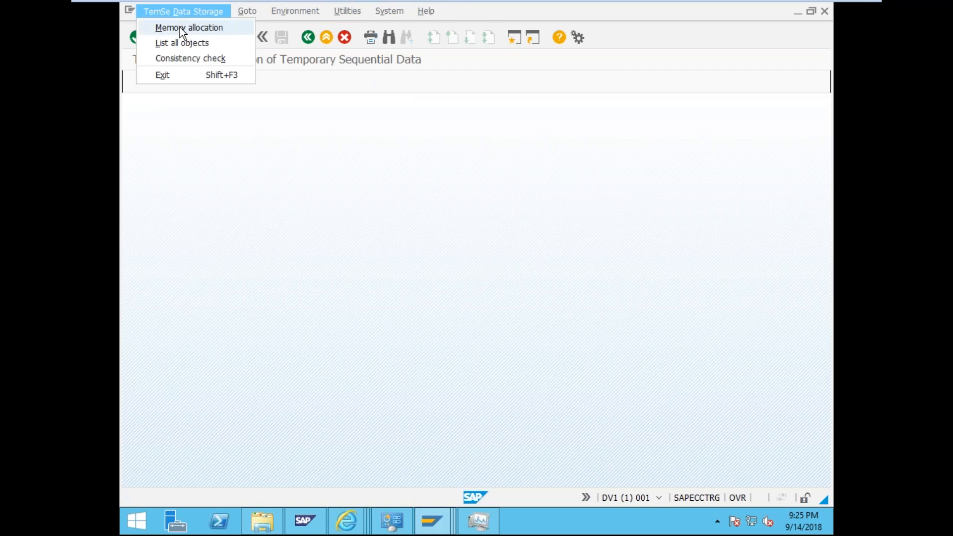
{"action": "left_click", "coordinate": [180, 28]}
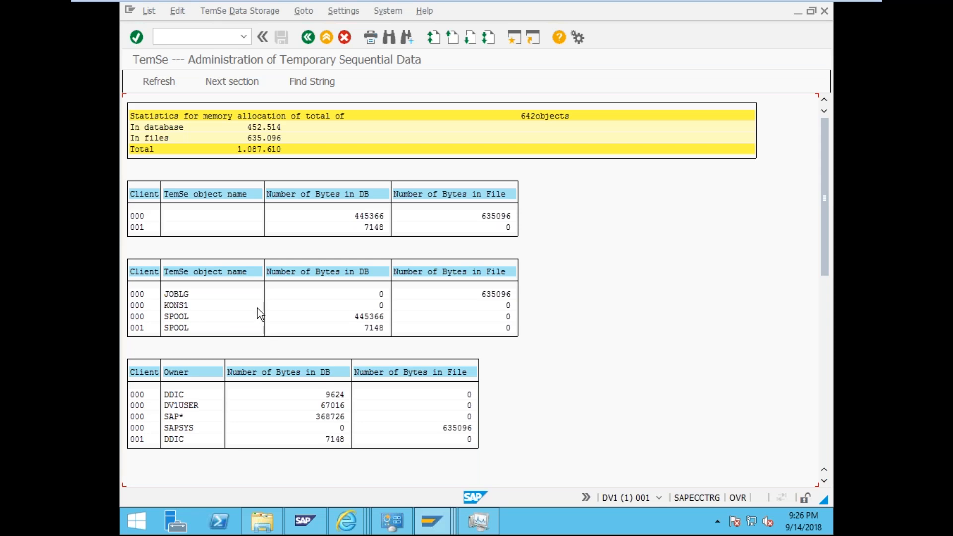
- Go to Maintain Profile Parameters with /nrz11, correcting the mistyped /rx1
{"action": "left_click", "coordinate": [188, 34]}
{"action": "type", "text": "/rx1"}
{"action": "key", "text": "BackSpace"}
{"action": "key", "text": "BackSpace"}
{"action": "key", "text": "BackSpace"}
{"action": "type", "text": "nrz11"}
{"action": "key", "text": "Return"}
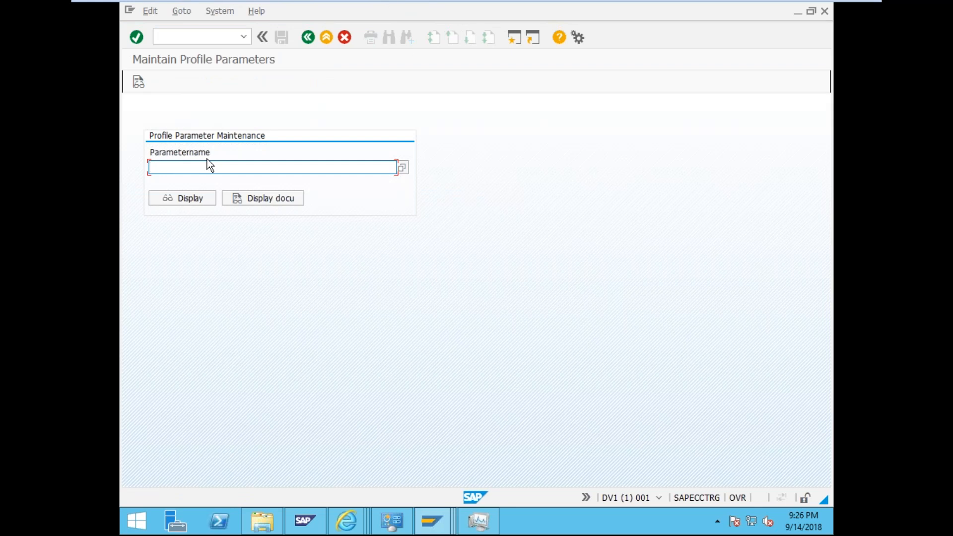
{"action": "type", "text": "rdis_p"}
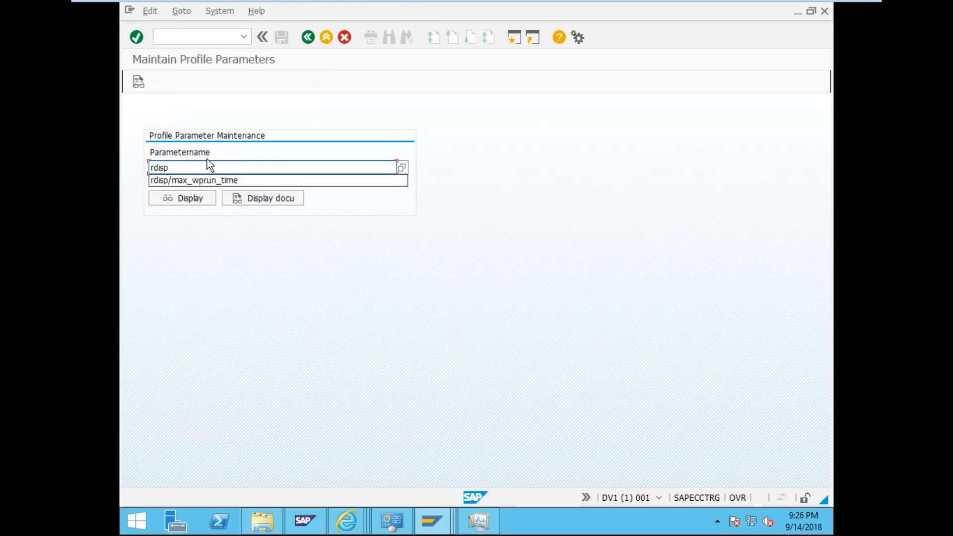
{"action": "type", "text": "/rs"}
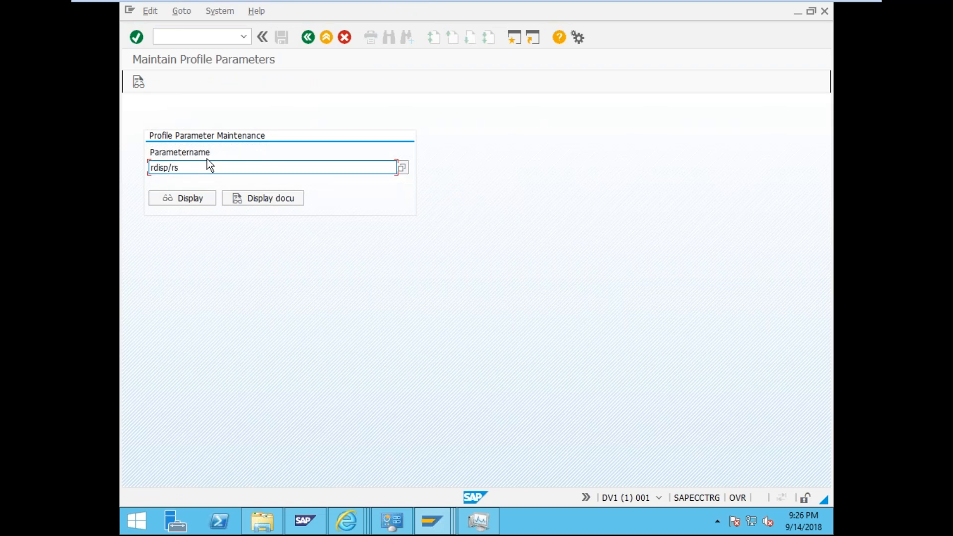
{"action": "key", "text": "BackSpace"}
{"action": "key", "text": "BackSpace"}
{"action": "key", "text": "BackSpace"}
{"action": "key", "text": "BackSpace"}
{"action": "key", "text": "BackSpace"}
{"action": "key", "text": "BackSpace"}
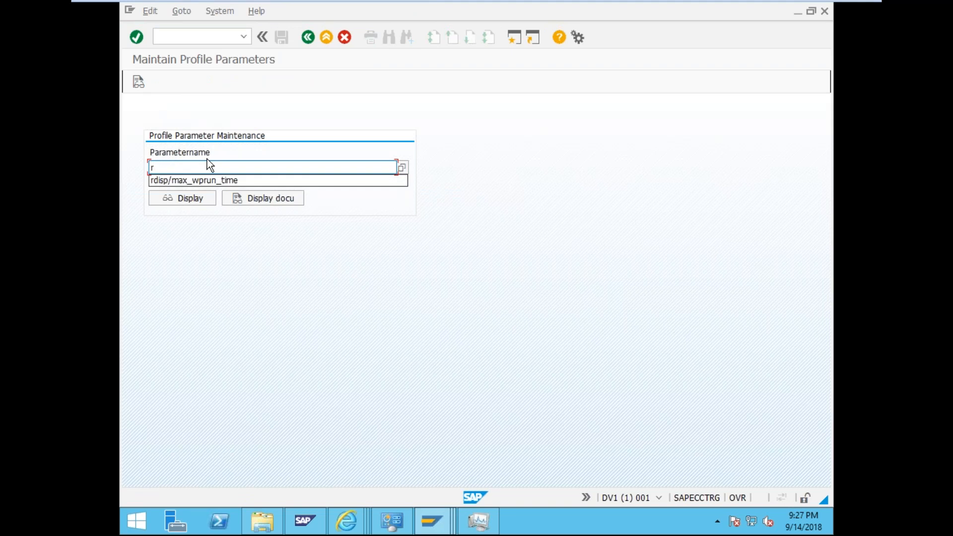
- Complete the parameter name as rspo* and list all matching spool parameters
{"action": "type", "text": "s"}
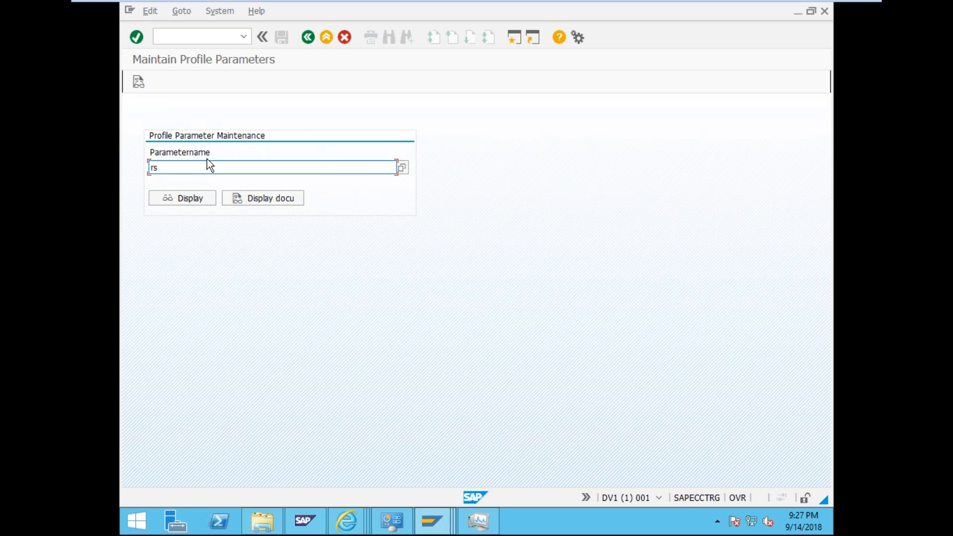
{"action": "type", "text": "po*"}
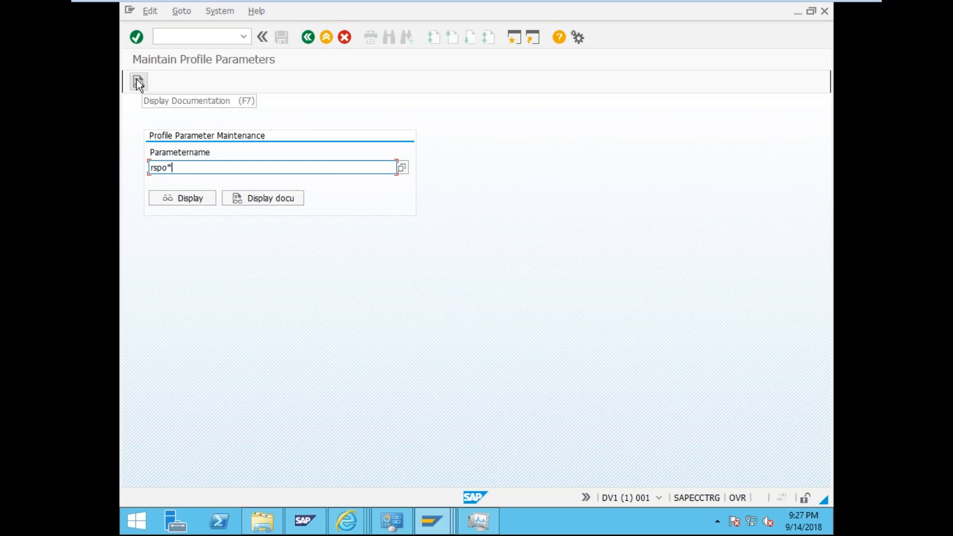
{"action": "left_click", "coordinate": [401, 168]}
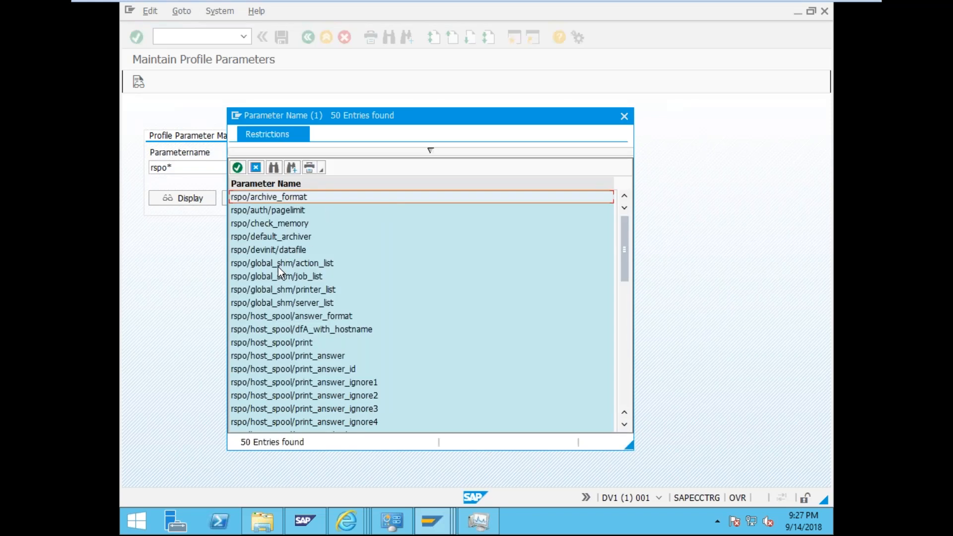
- Scroll the 50 rspo* matches and pick rspo/store_location
{"action": "scroll", "coordinate": [278, 267], "scroll_direction": "down", "scroll_amount": 4}
{"action": "scroll", "coordinate": [278, 266], "scroll_direction": "down", "scroll_amount": 4}
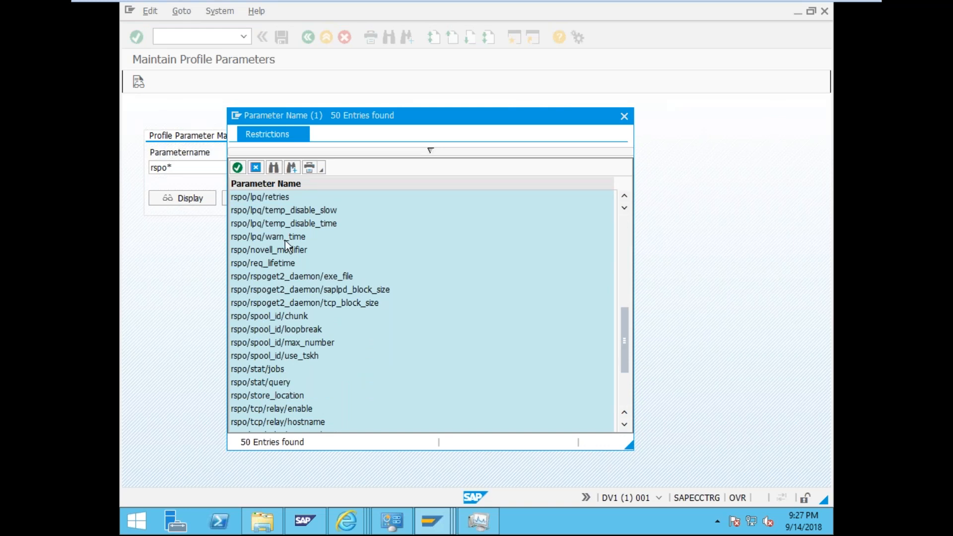
{"action": "double_click", "coordinate": [267, 395]}
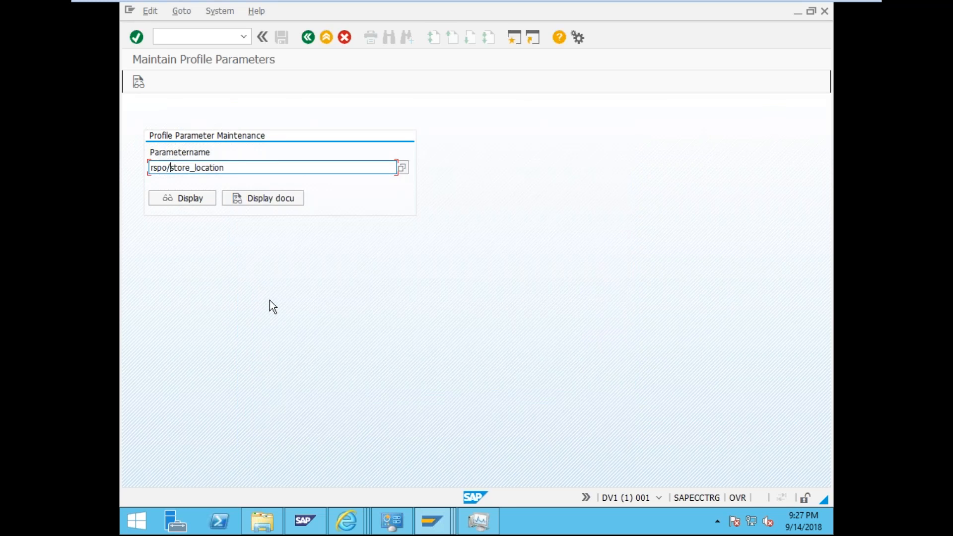
- Read the rspo/store_location documentation on TemSe storage, then display the parameter's details
{"action": "left_click", "coordinate": [291, 200]}
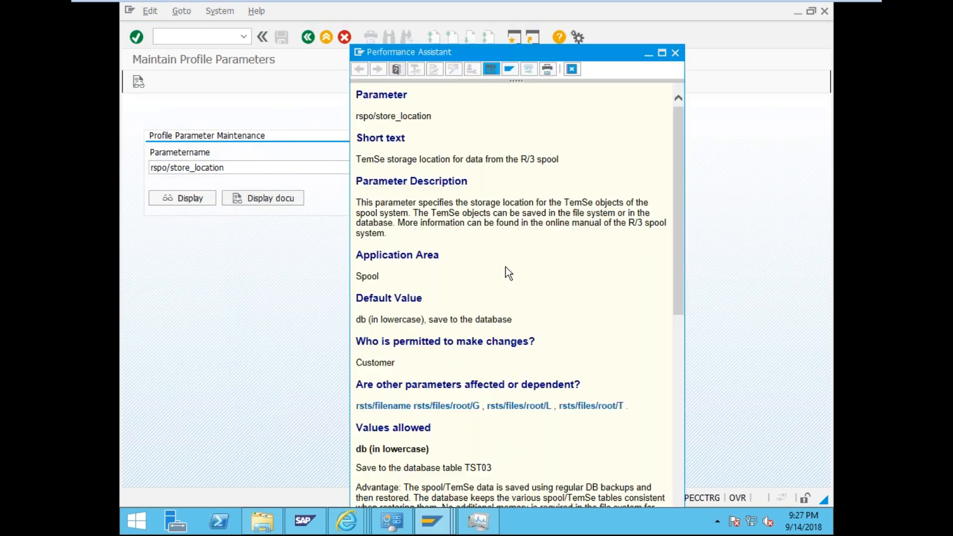
{"action": "scroll", "coordinate": [509, 273], "scroll_direction": "down", "scroll_amount": 10}
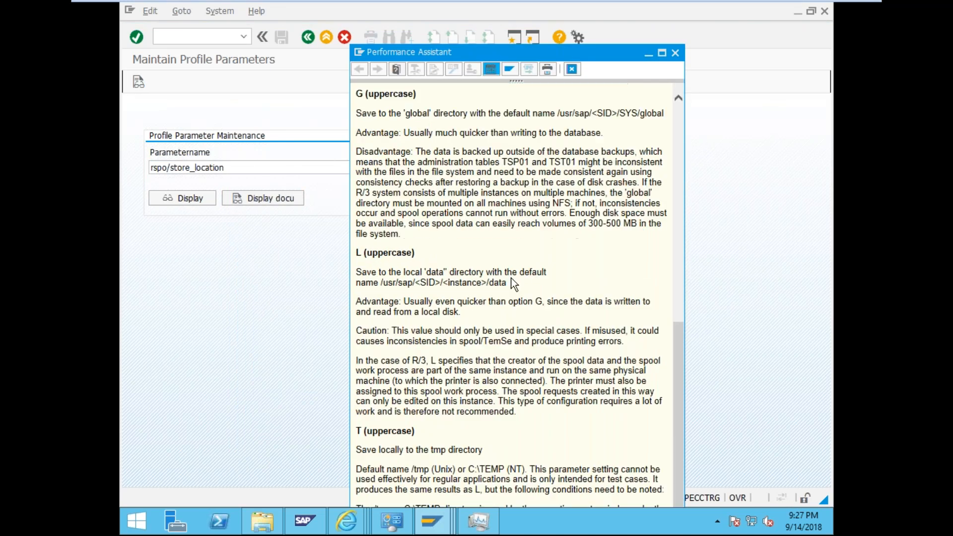
{"action": "scroll", "coordinate": [511, 276], "scroll_direction": "up", "scroll_amount": 9}
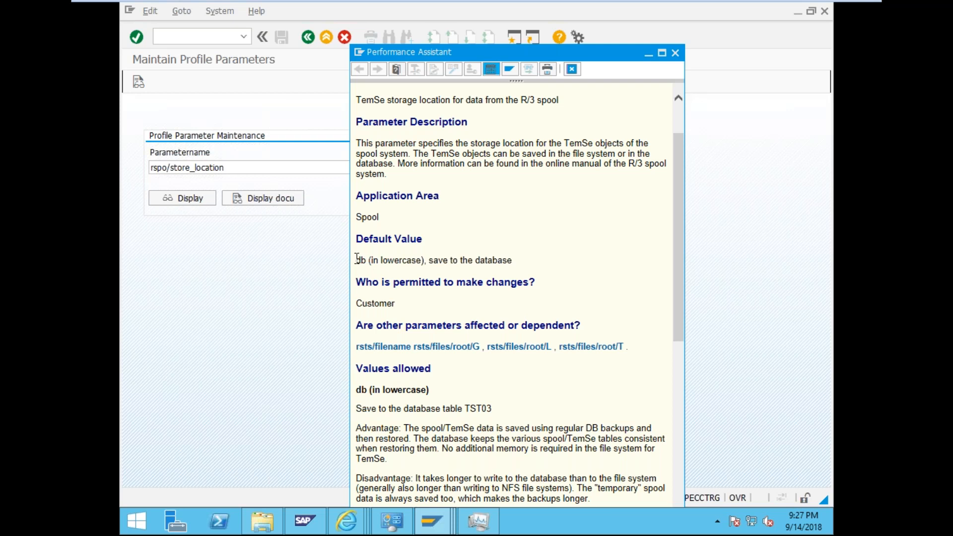
{"action": "scroll", "coordinate": [460, 253], "scroll_direction": "down", "scroll_amount": 5}
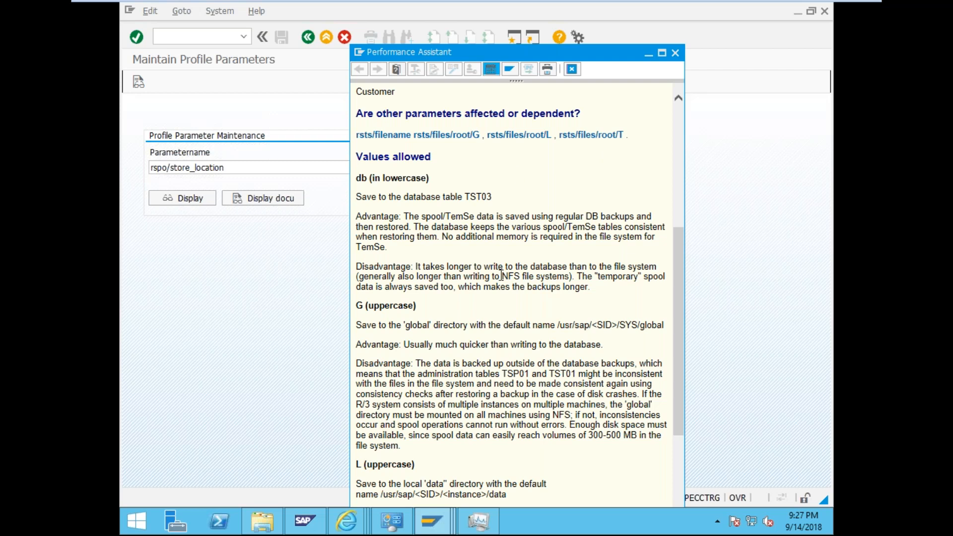
{"action": "scroll", "coordinate": [502, 280], "scroll_direction": "down", "scroll_amount": 6}
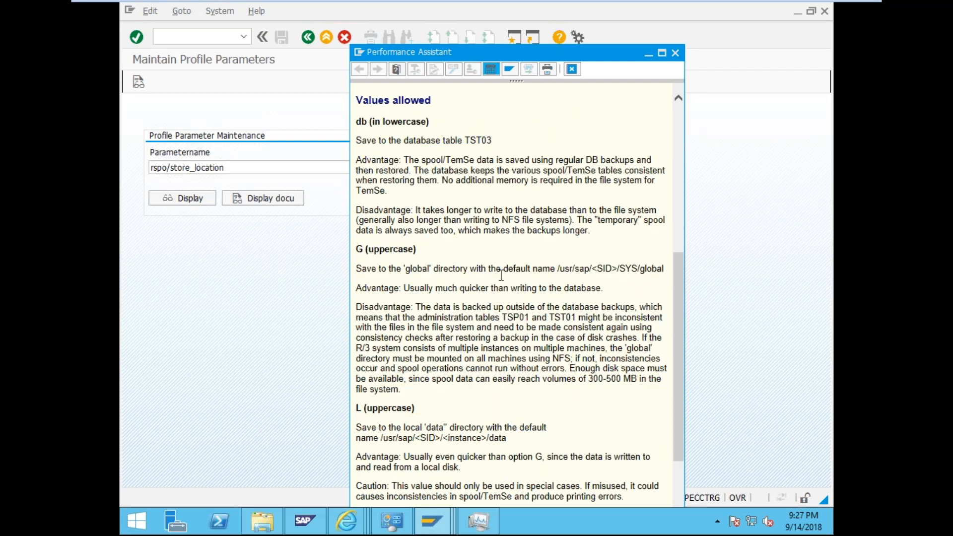
{"action": "scroll", "coordinate": [501, 276], "scroll_direction": "up", "scroll_amount": 12}
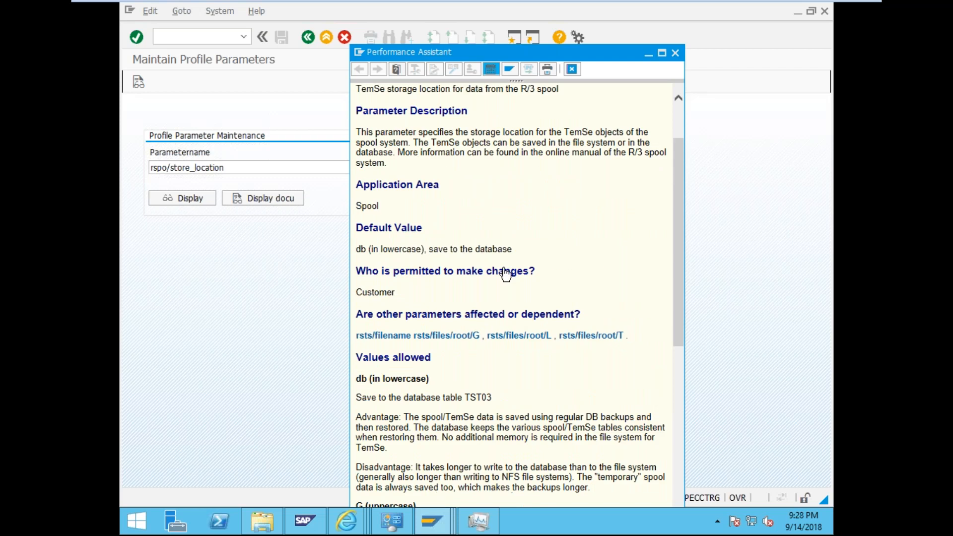
{"action": "scroll", "coordinate": [395, 321], "scroll_direction": "down", "scroll_amount": 2}
{"action": "scroll", "coordinate": [396, 322], "scroll_direction": "down", "scroll_amount": 1}
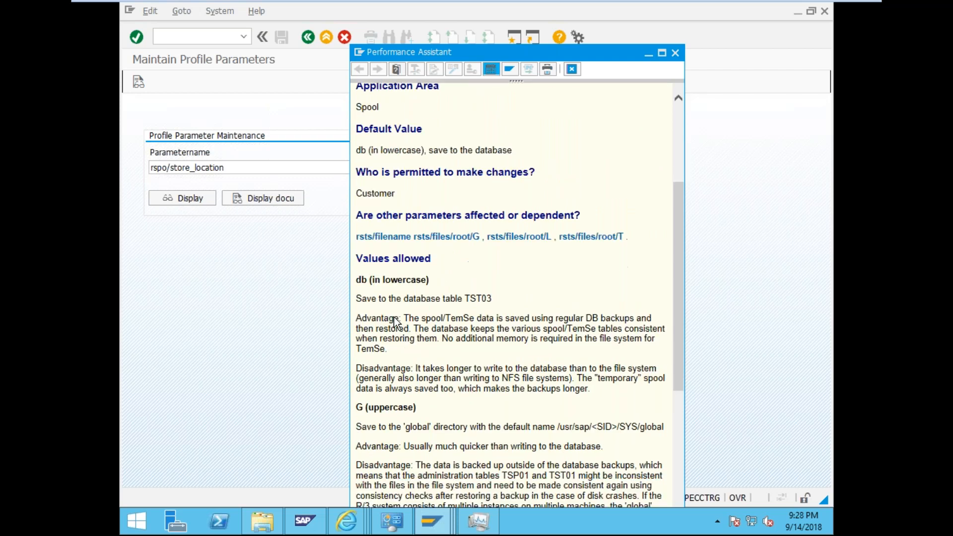
{"action": "scroll", "coordinate": [396, 321], "scroll_direction": "down", "scroll_amount": 5}
{"action": "scroll", "coordinate": [396, 318], "scroll_direction": "down", "scroll_amount": 4}
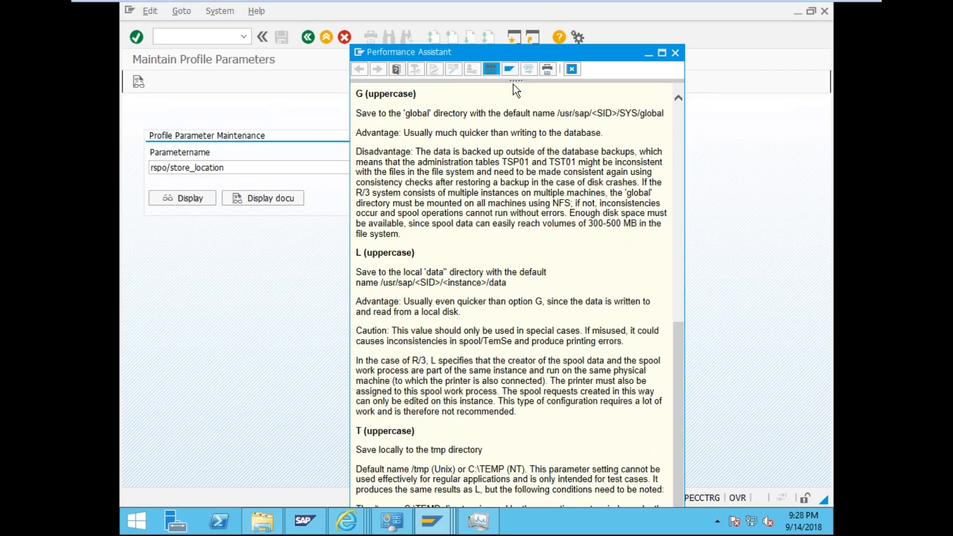
{"action": "left_click_drag", "start_coordinate": [513, 57], "coordinate": [498, 46]}
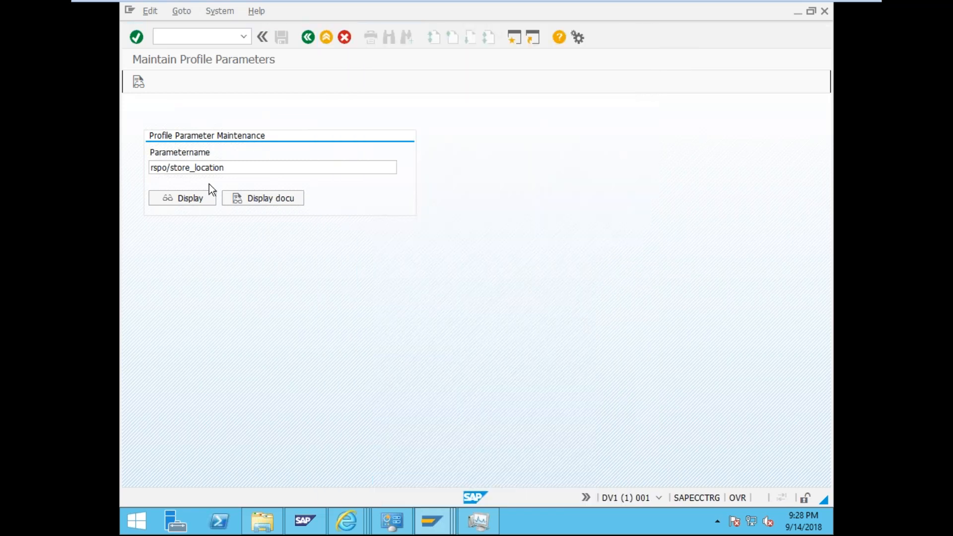
{"action": "left_click", "coordinate": [196, 196]}
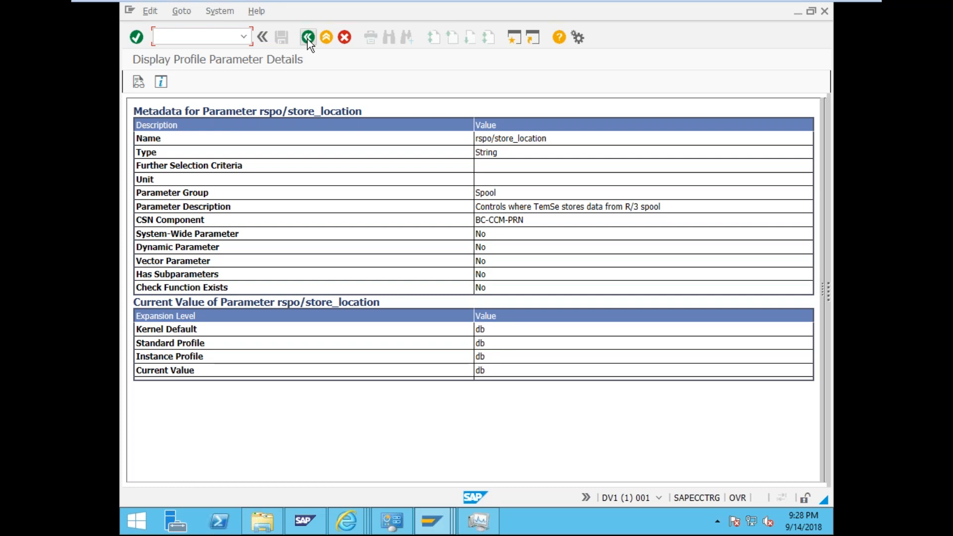
- Consult the Parameter Properties help for rspo/store_location, then close it
{"action": "left_click", "coordinate": [159, 82]}
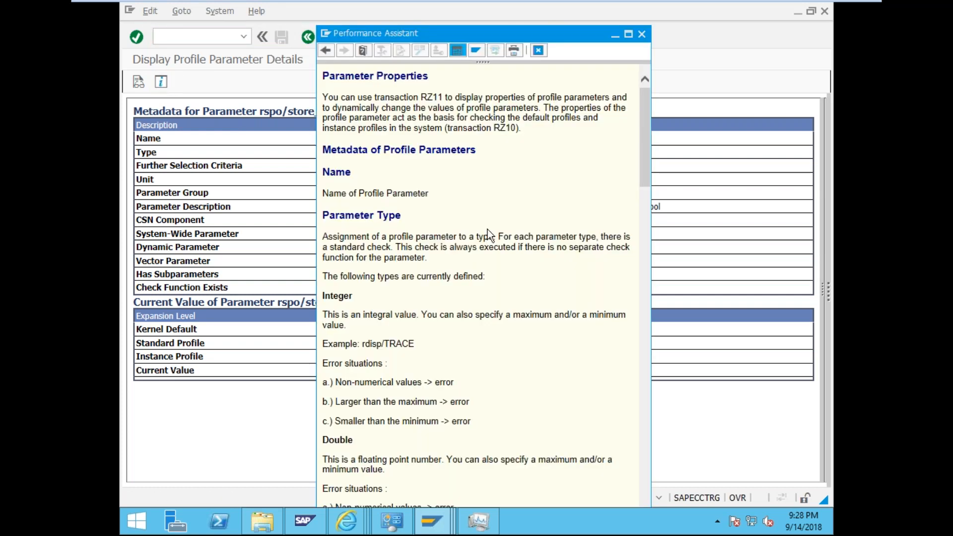
{"action": "scroll", "coordinate": [488, 230], "scroll_direction": "down", "scroll_amount": 6}
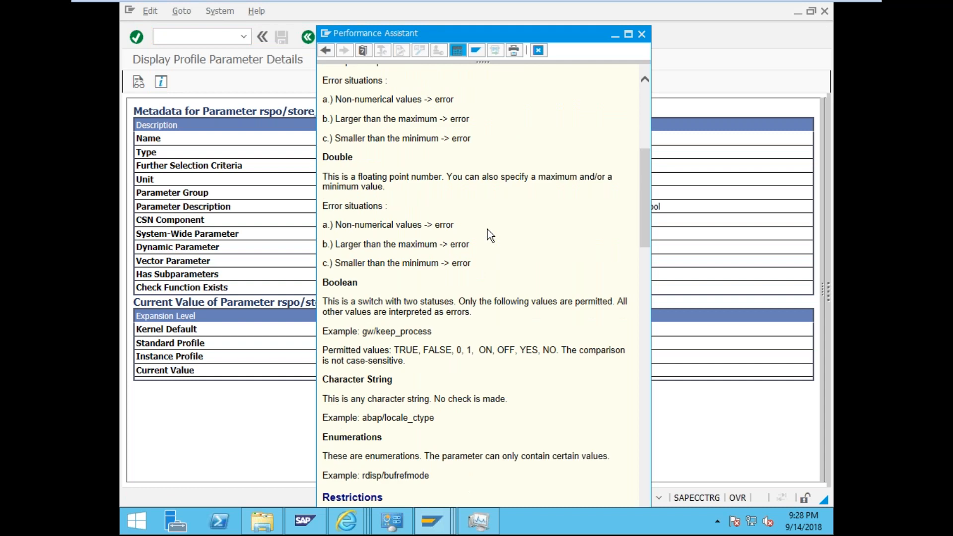
{"action": "scroll", "coordinate": [488, 229], "scroll_direction": "up", "scroll_amount": 6}
{"action": "left_click", "coordinate": [642, 34]}
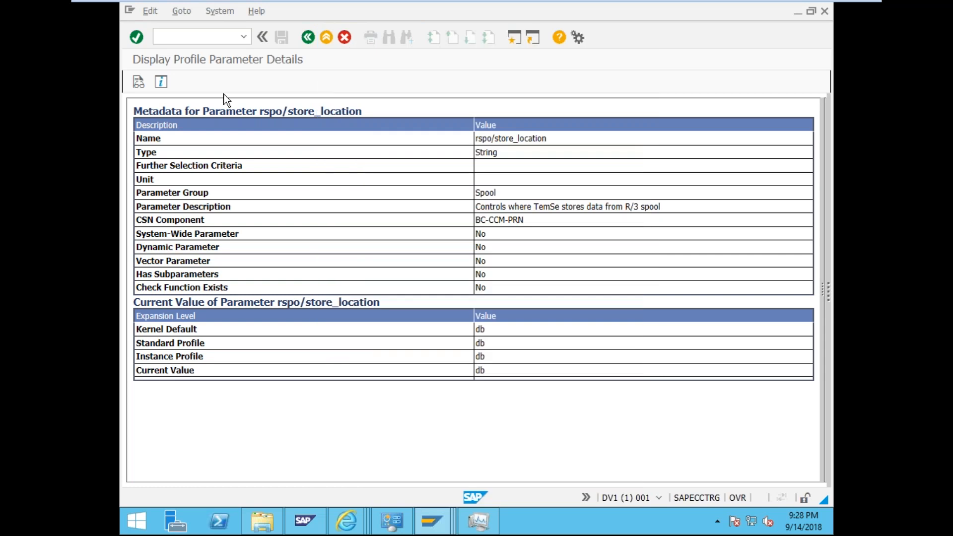
{"action": "left_click", "coordinate": [141, 83]}
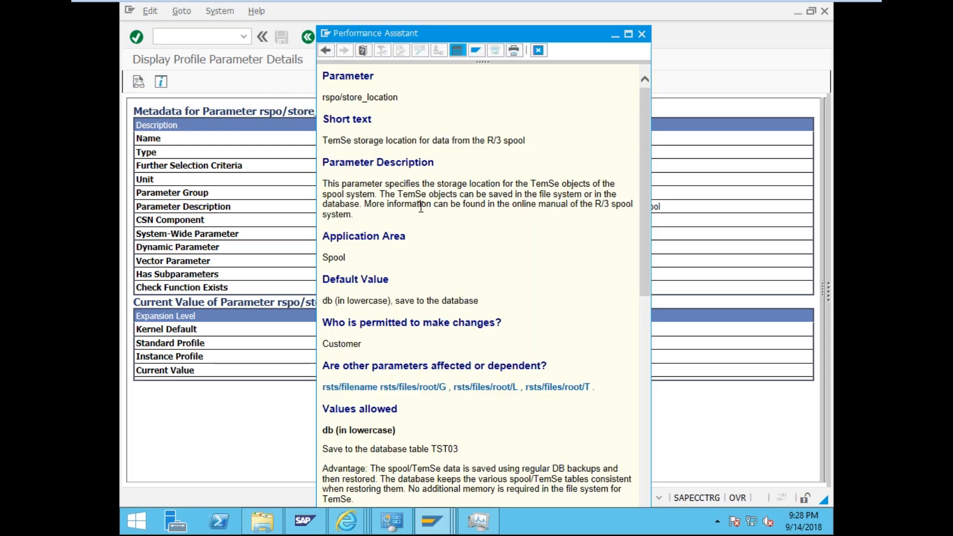
{"action": "scroll", "coordinate": [421, 212], "scroll_direction": "down", "scroll_amount": 5}
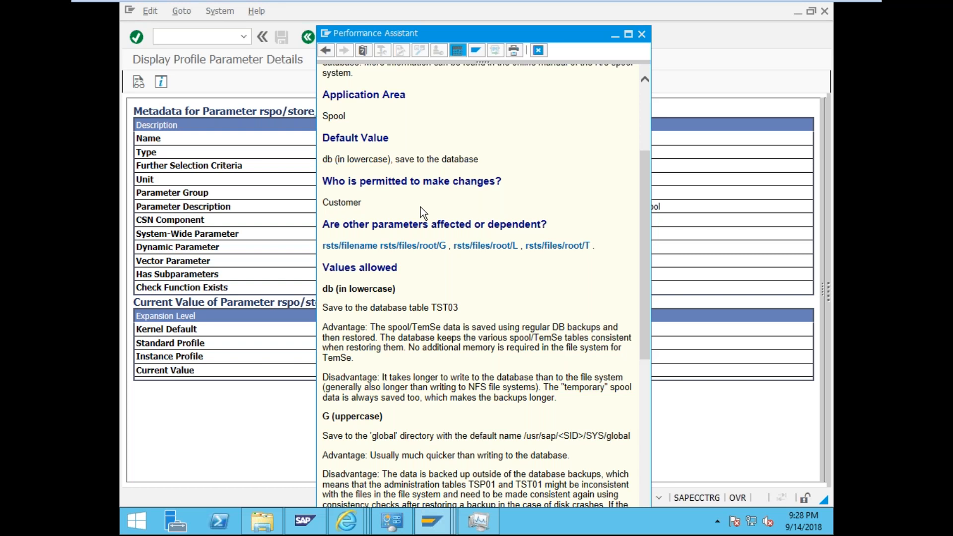
{"action": "scroll", "coordinate": [429, 288], "scroll_direction": "down", "scroll_amount": 5}
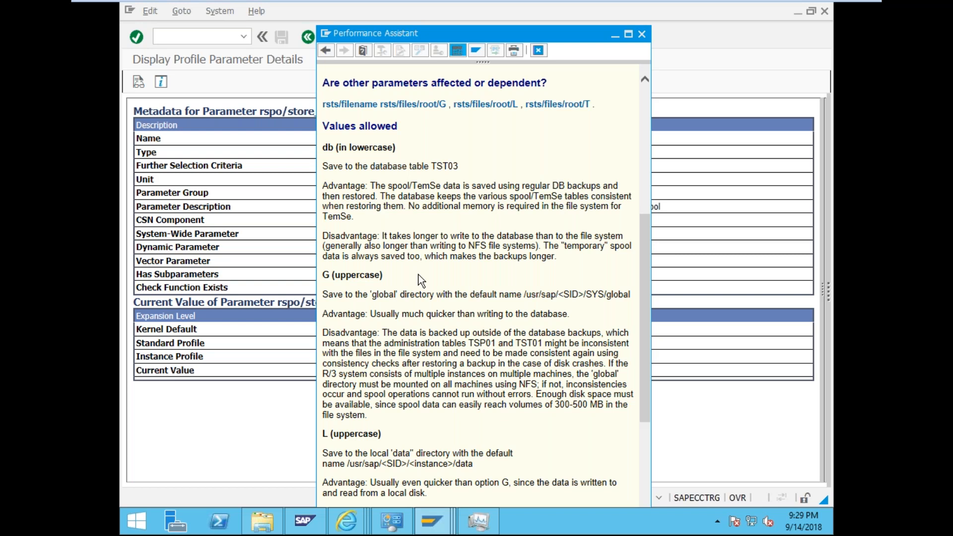
{"action": "scroll", "coordinate": [420, 274], "scroll_direction": "down", "scroll_amount": 3}
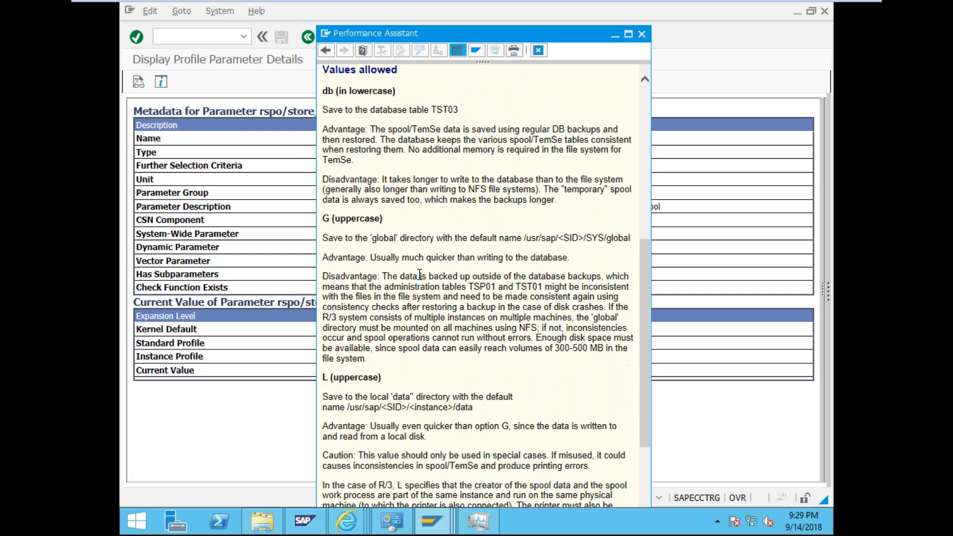
{"action": "scroll", "coordinate": [419, 274], "scroll_direction": "down", "scroll_amount": 4}
{"action": "left_click_drag", "start_coordinate": [353, 312], "coordinate": [453, 313]}
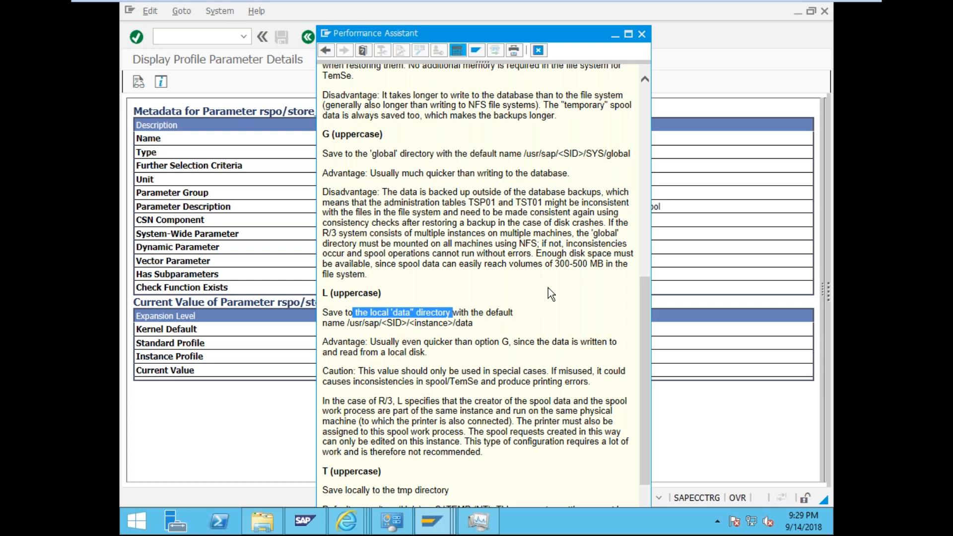
{"action": "scroll", "coordinate": [548, 288], "scroll_direction": "down", "scroll_amount": 3}
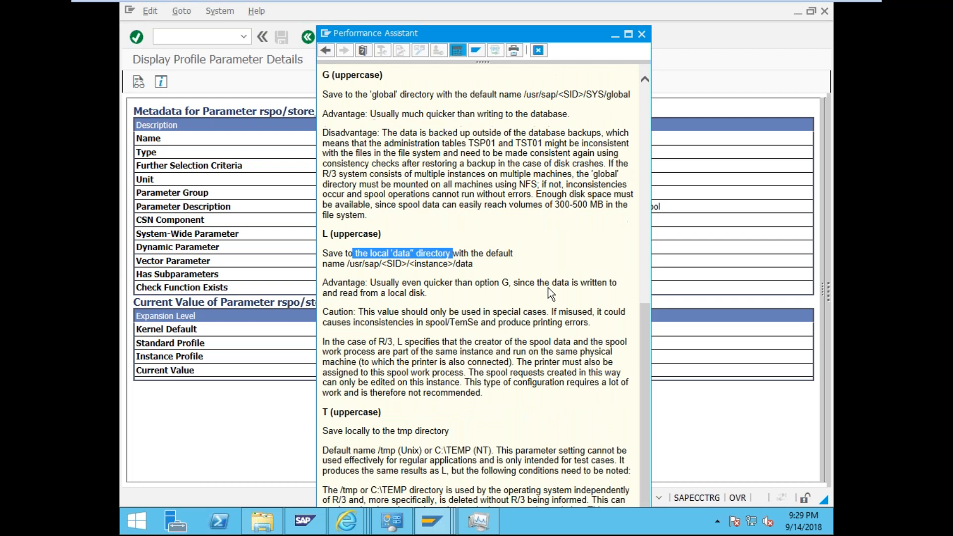
{"action": "scroll", "coordinate": [548, 288], "scroll_direction": "up", "scroll_amount": 10}
{"action": "scroll", "coordinate": [550, 292], "scroll_direction": "up", "scroll_amount": 4}
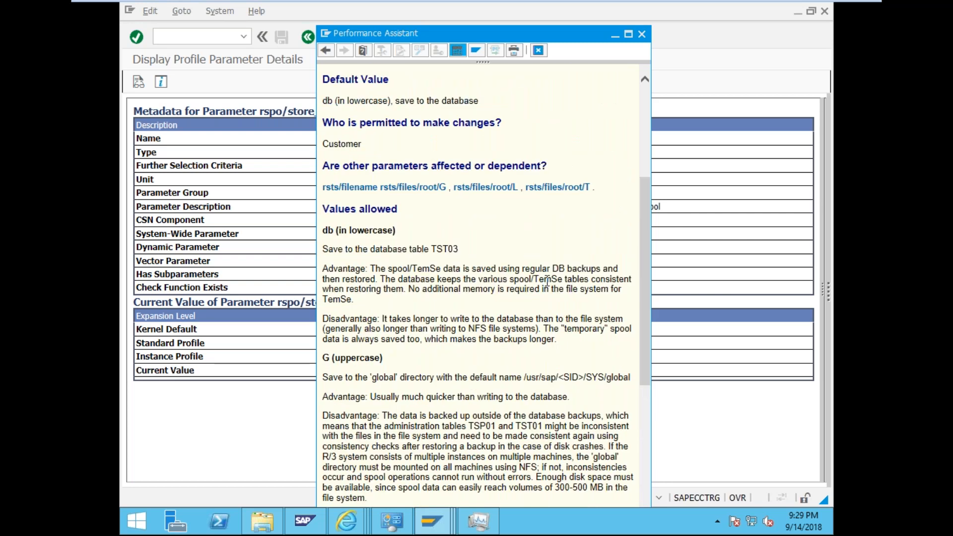
{"action": "scroll", "coordinate": [517, 374], "scroll_direction": "down", "scroll_amount": 3}
{"action": "scroll", "coordinate": [517, 376], "scroll_direction": "down", "scroll_amount": 2}
{"action": "left_click_drag", "start_coordinate": [365, 147], "coordinate": [422, 203]}
{"action": "left_click", "coordinate": [412, 323]}
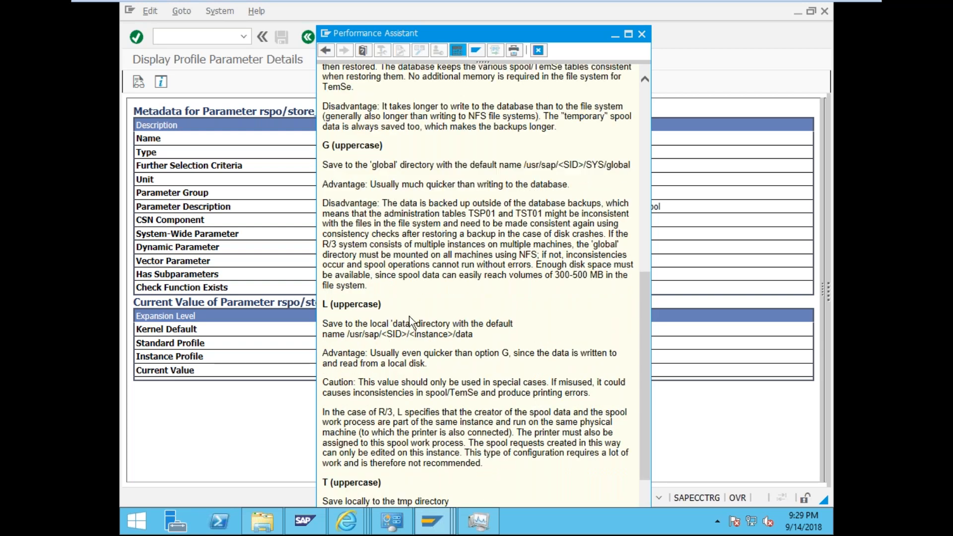
{"action": "left_click_drag", "start_coordinate": [377, 325], "coordinate": [413, 367]}
{"action": "scroll", "coordinate": [413, 367], "scroll_direction": "down", "scroll_amount": 3}
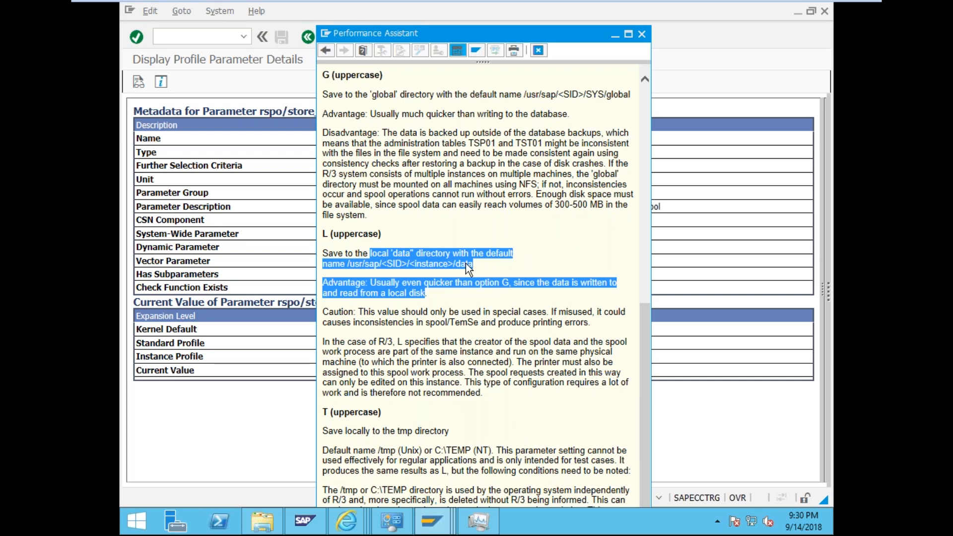
{"action": "left_click", "coordinate": [459, 412]}
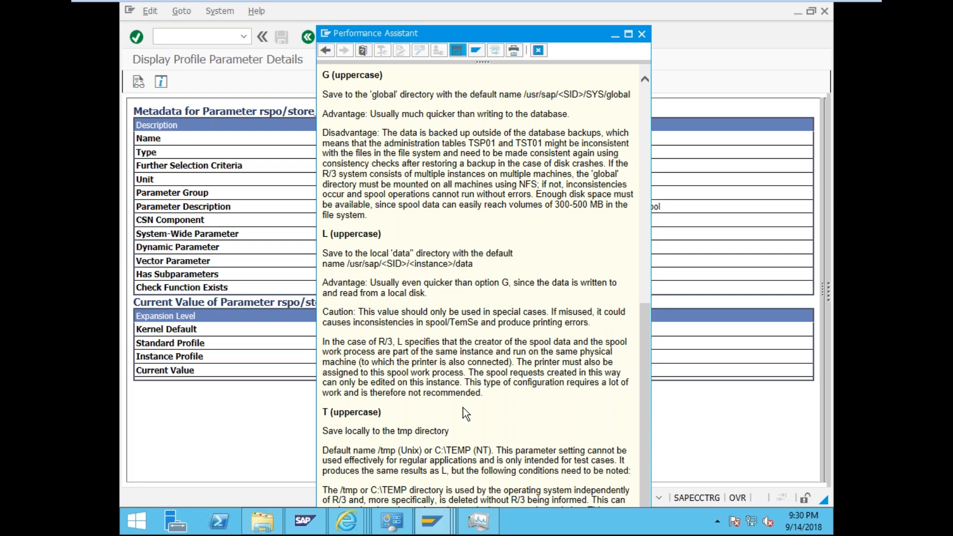
{"action": "left_click_drag", "start_coordinate": [435, 451], "coordinate": [556, 450]}
{"action": "left_click", "coordinate": [550, 448]}
{"action": "left_click_drag", "start_coordinate": [648, 443], "coordinate": [643, 299]}
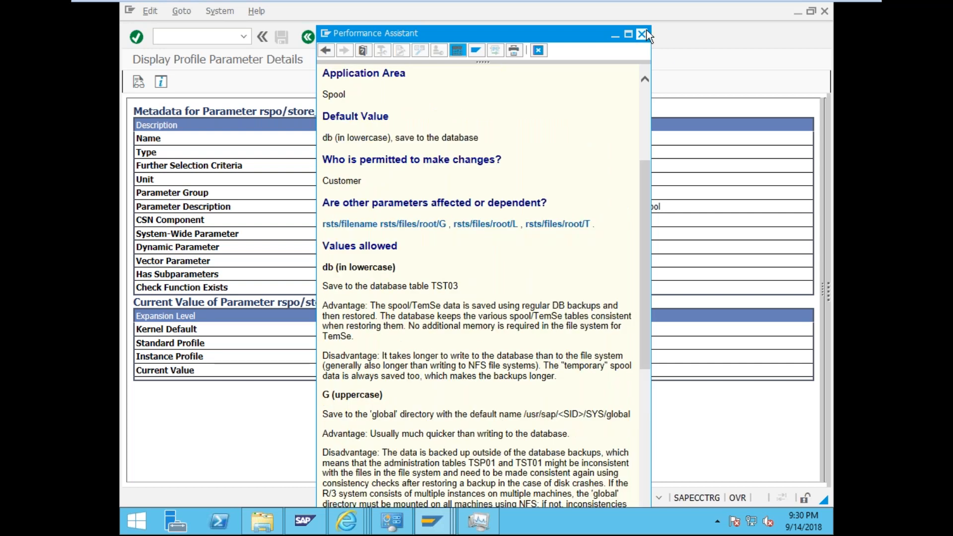
- Close the rspo/store_location documentation and go back to Maintain Profile Parameters
{"action": "left_click", "coordinate": [645, 31]}
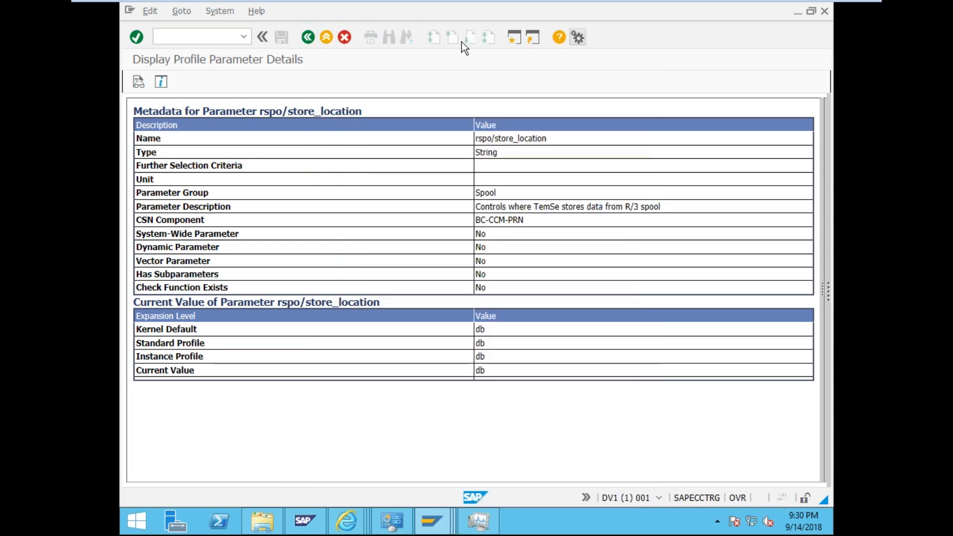
{"action": "left_click", "coordinate": [308, 37]}
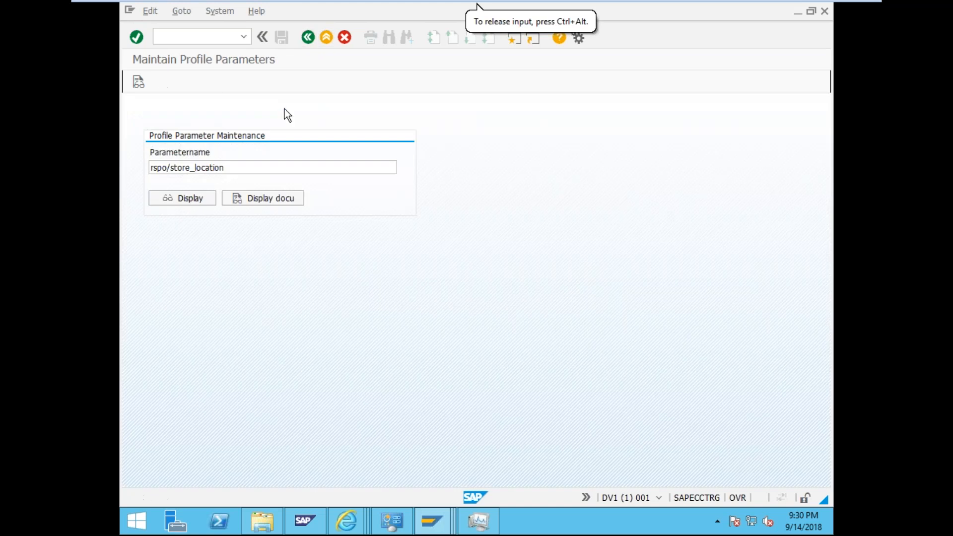
- Leave the profile parameter screen for the ABAP Editor transaction
{"action": "left_click_drag", "start_coordinate": [230, 169], "coordinate": [121, 168]}
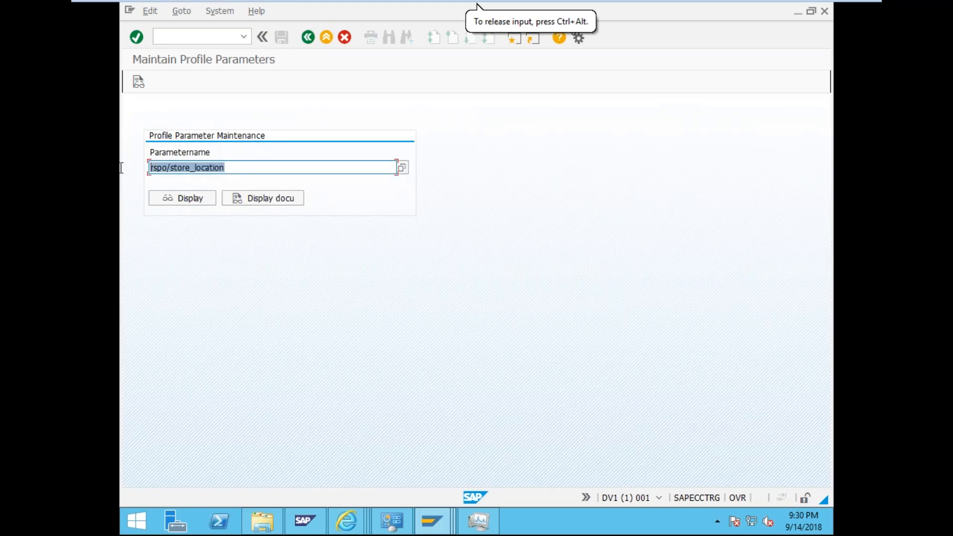
{"action": "left_click", "coordinate": [219, 34]}
{"action": "type", "text": "/"}
{"action": "type", "text": "nrz10"}
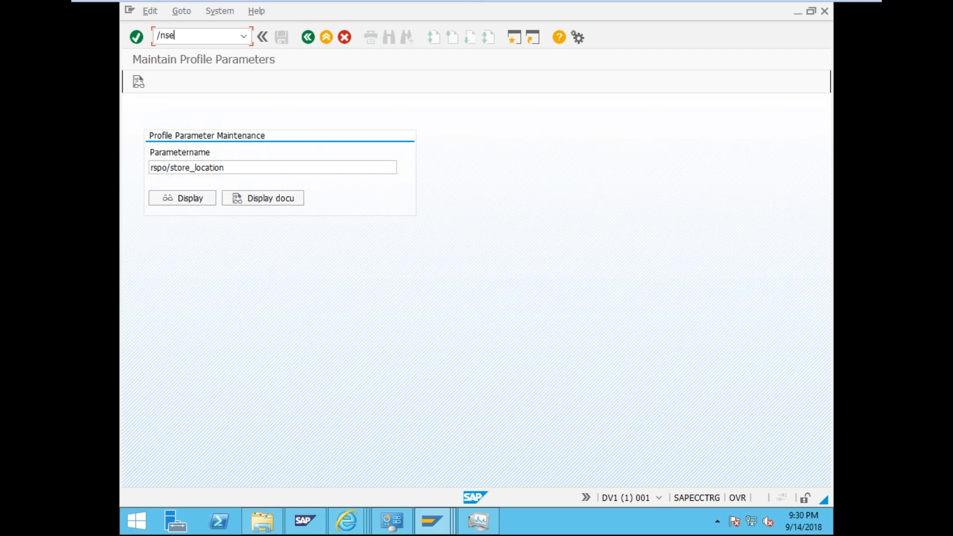
{"action": "key", "text": "Return"}
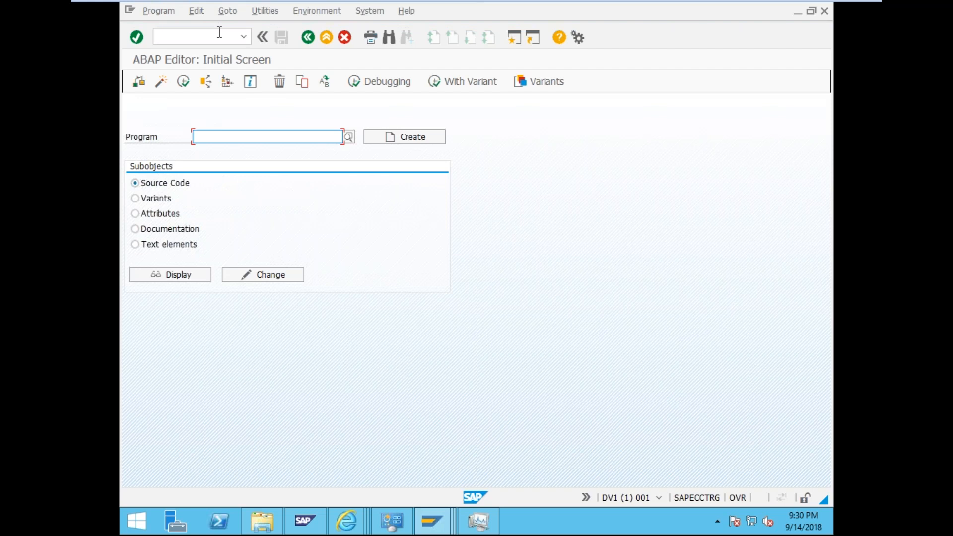
- Choose program RSPO1041 (Delete Old Spool Requests) and run it
{"action": "type", "text": "rspo"}
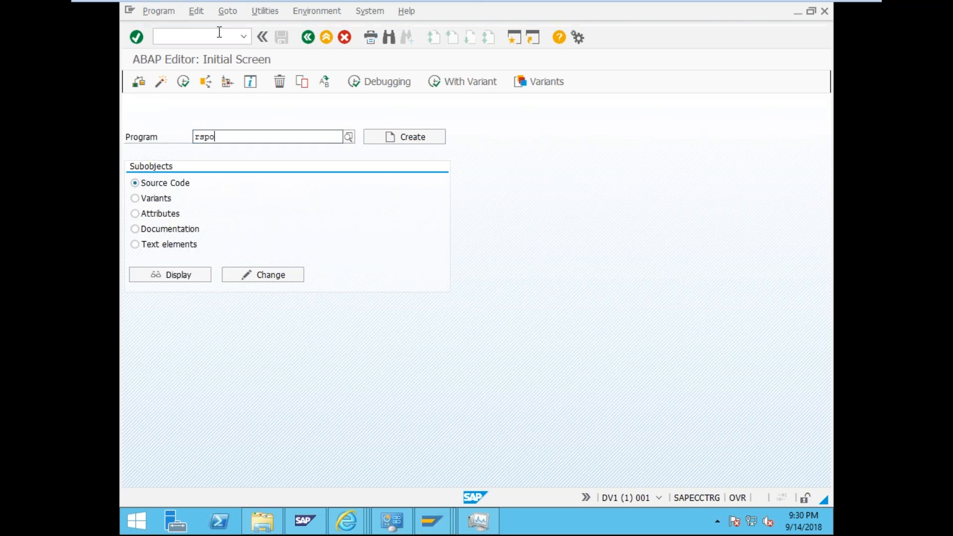
{"action": "type", "text": "1041"}
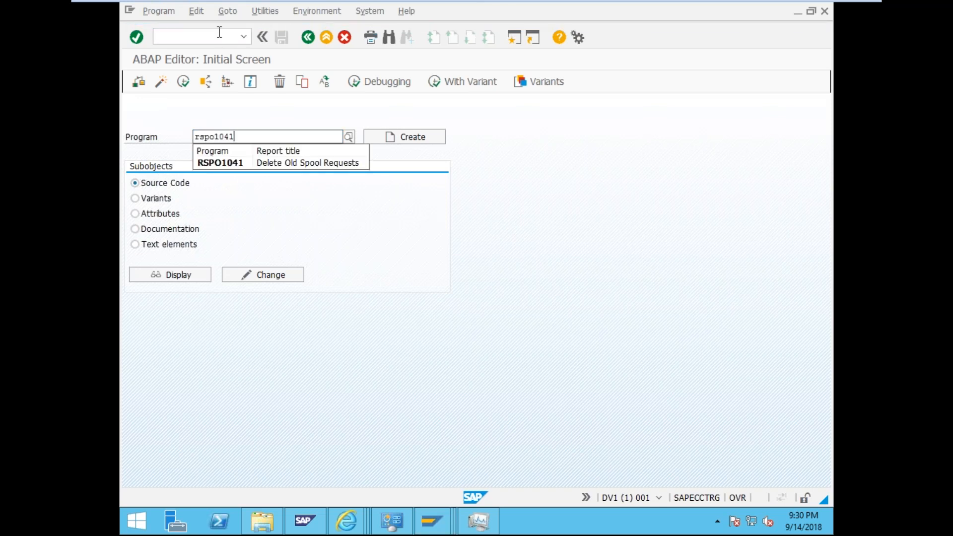
{"action": "left_click", "coordinate": [271, 164]}
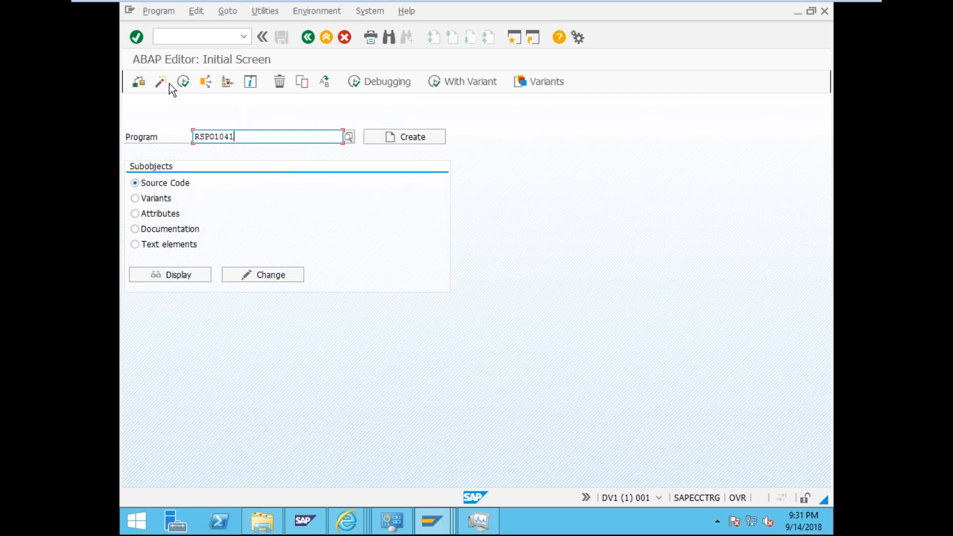
{"action": "left_click", "coordinate": [184, 82]}
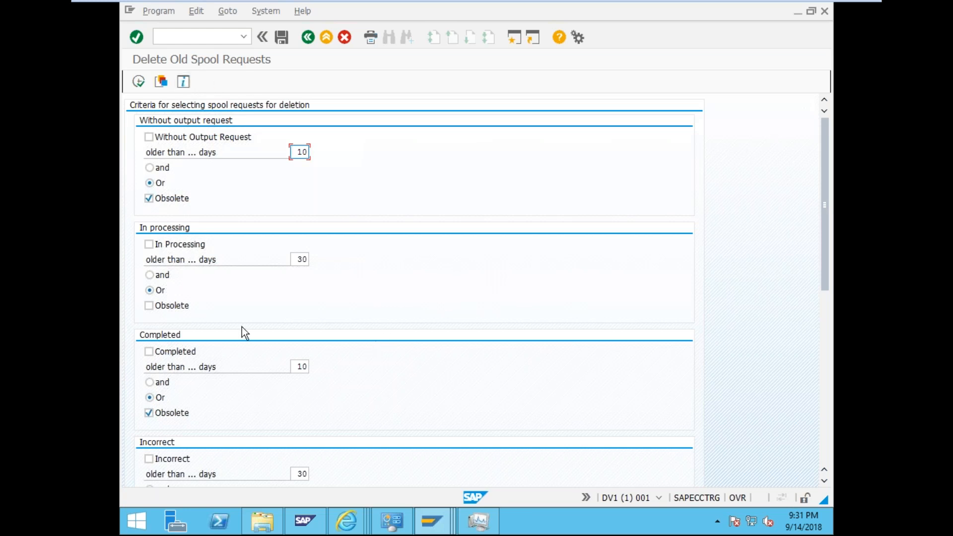
- Tick Completed, change its age from 10 to 1 day, and run the RSPO1041 spool deletion
{"action": "left_click", "coordinate": [224, 294]}
{"action": "scroll", "coordinate": [460, 317], "scroll_direction": "down", "scroll_amount": 5}
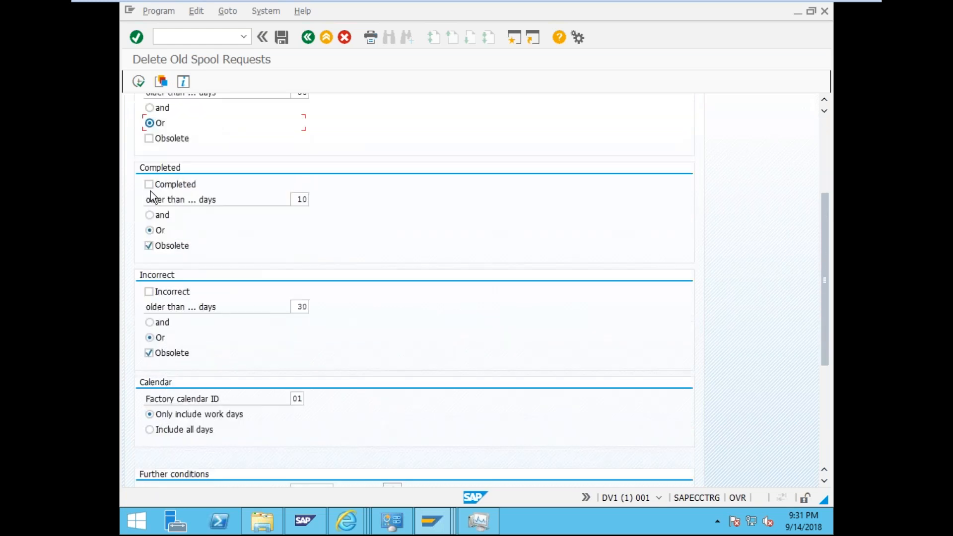
{"action": "left_click", "coordinate": [148, 186]}
{"action": "left_click", "coordinate": [298, 199]}
{"action": "left_click_drag", "start_coordinate": [298, 199], "coordinate": [309, 199]}
{"action": "key", "text": "BackSpace"}
{"action": "type", "text": "1"}
{"action": "scroll", "coordinate": [251, 236], "scroll_direction": "down", "scroll_amount": 3}
{"action": "scroll", "coordinate": [187, 199], "scroll_direction": "up", "scroll_amount": 1}
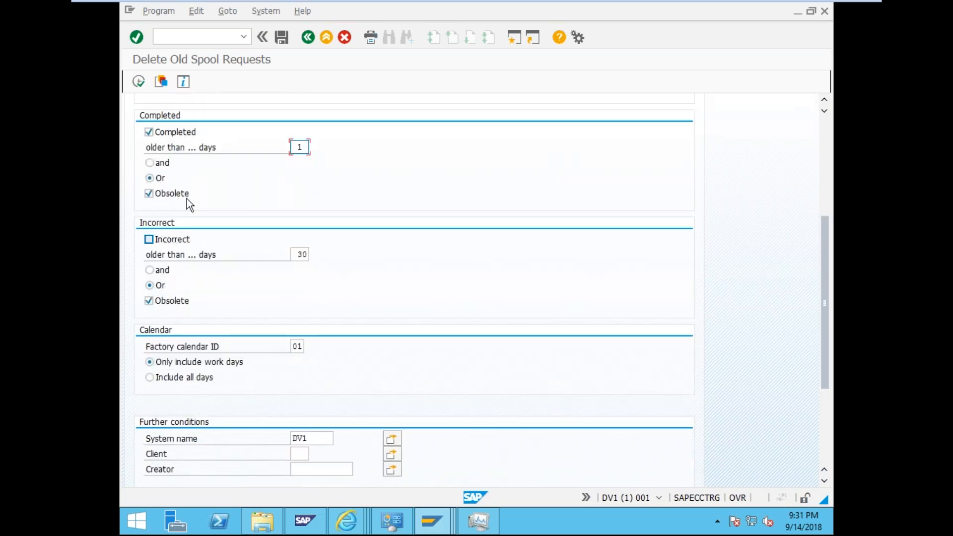
{"action": "left_click", "coordinate": [140, 82]}
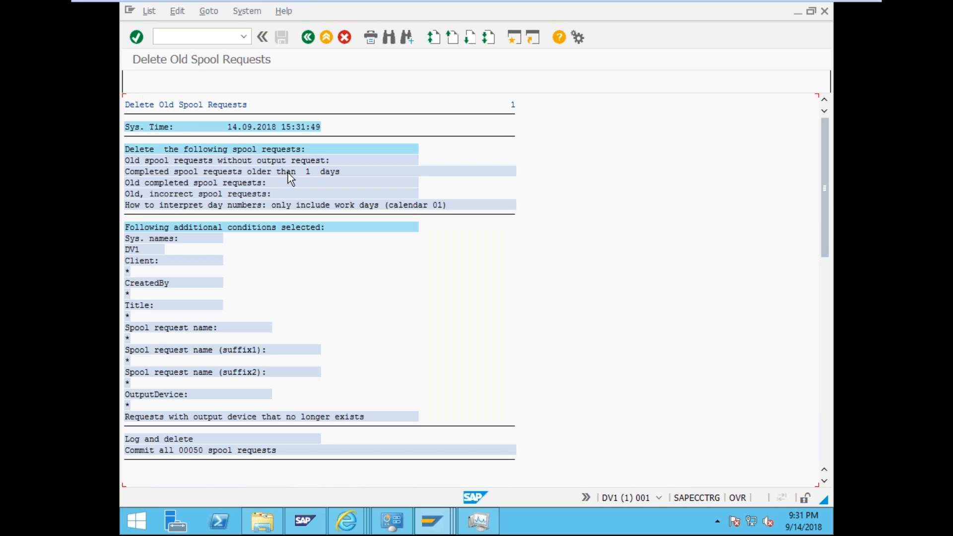
- Review the deletion log and check the session's system information details
{"action": "scroll", "coordinate": [307, 267], "scroll_direction": "down", "scroll_amount": 5}
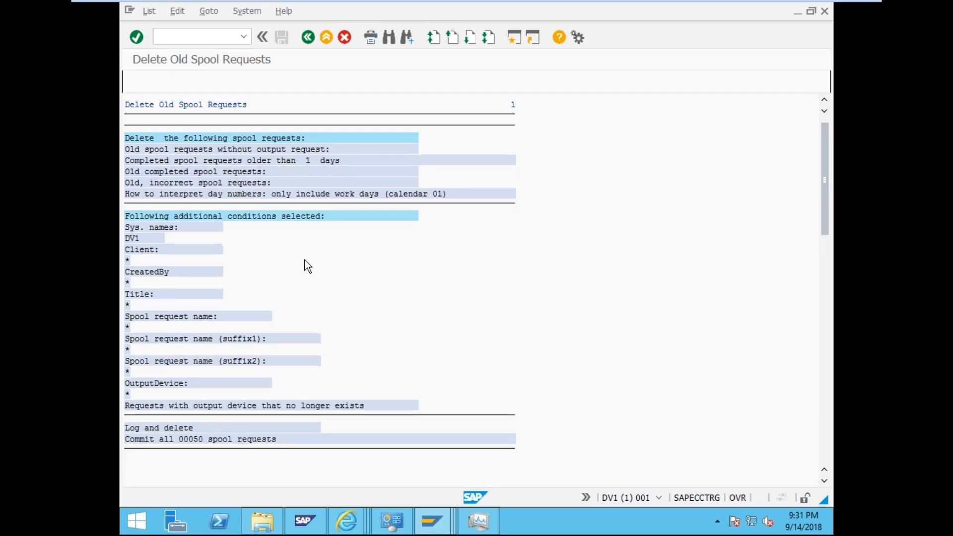
{"action": "scroll", "coordinate": [307, 266], "scroll_direction": "down", "scroll_amount": 2}
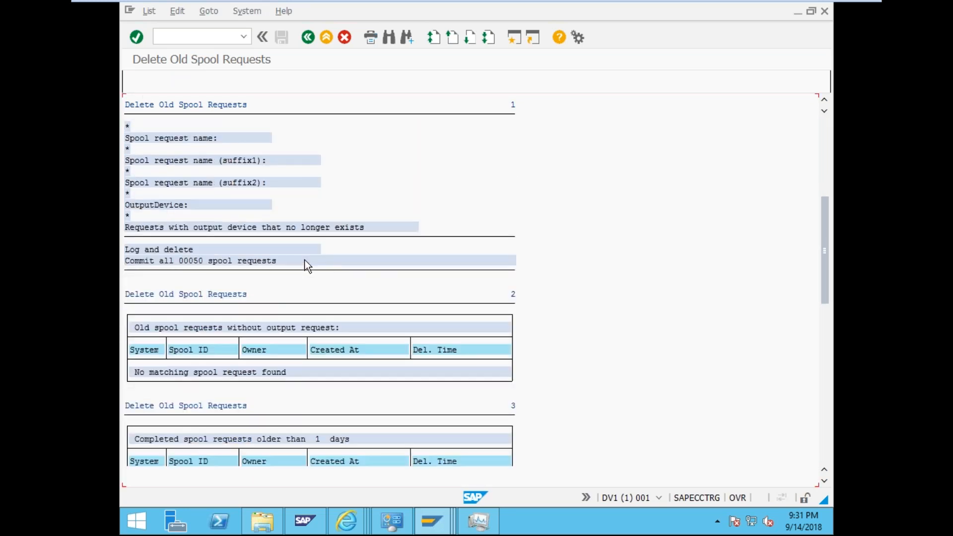
{"action": "scroll", "coordinate": [307, 266], "scroll_direction": "up", "scroll_amount": 5}
{"action": "scroll", "coordinate": [307, 267], "scroll_direction": "up", "scroll_amount": 2}
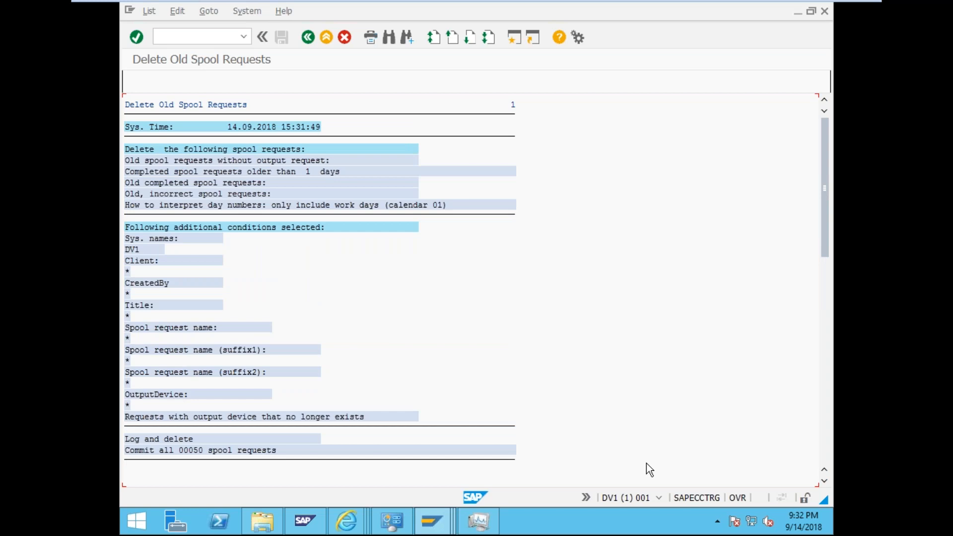
{"action": "left_click", "coordinate": [659, 498]}
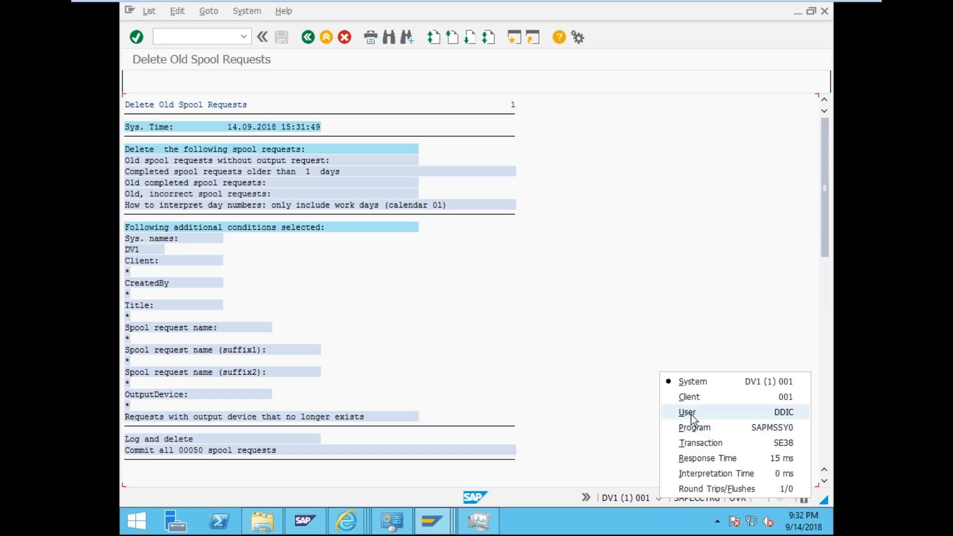
{"action": "left_click", "coordinate": [464, 356]}
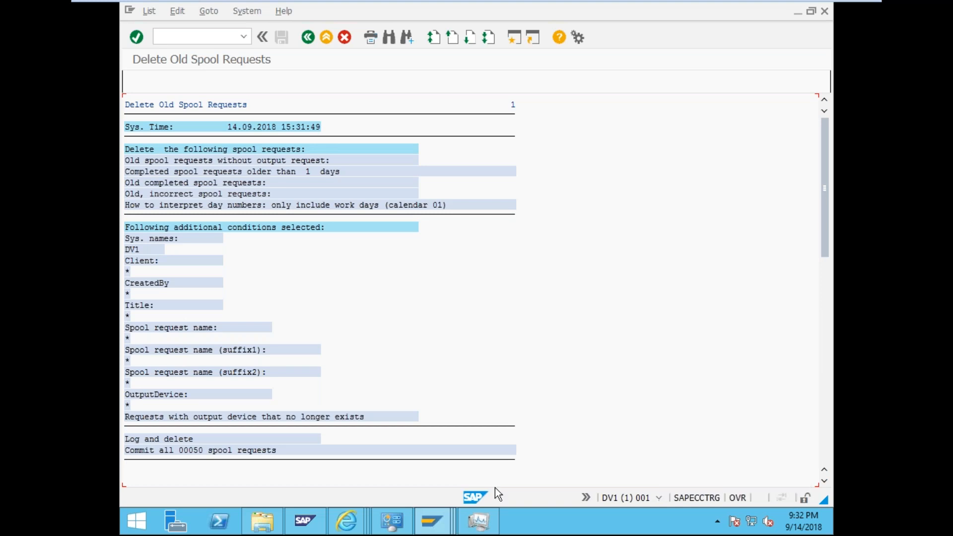
- Scroll further down the Delete Old Spool Requests output list
{"action": "scroll", "coordinate": [406, 344], "scroll_direction": "down", "scroll_amount": 1}
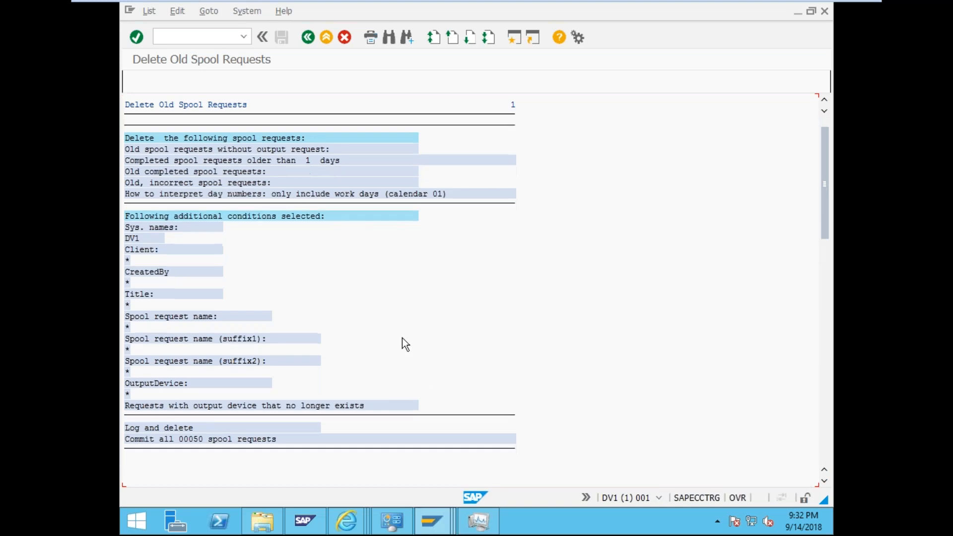
{"action": "scroll", "coordinate": [402, 339], "scroll_direction": "down", "scroll_amount": 4}
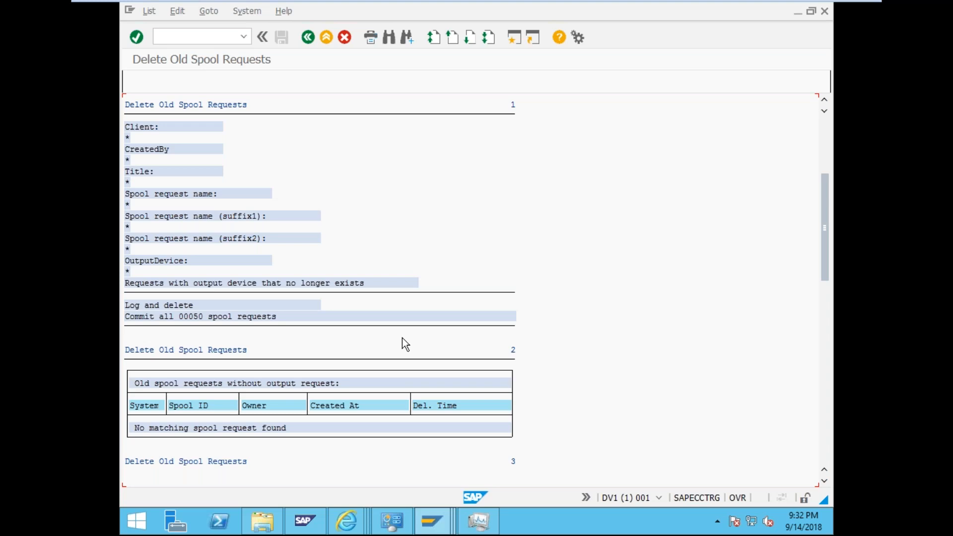
{"action": "scroll", "coordinate": [403, 339], "scroll_direction": "down", "scroll_amount": 3}
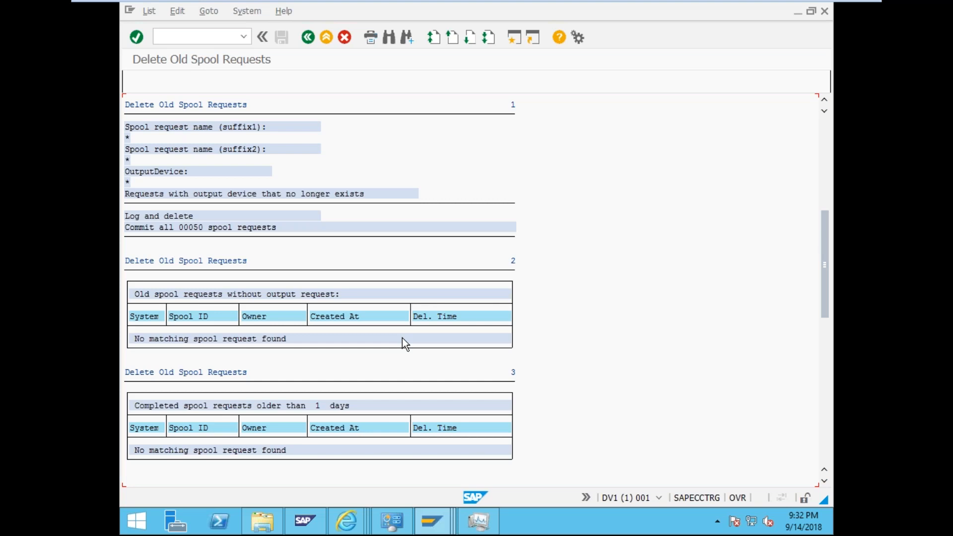
{"action": "scroll", "coordinate": [402, 338], "scroll_direction": "down", "scroll_amount": 2}
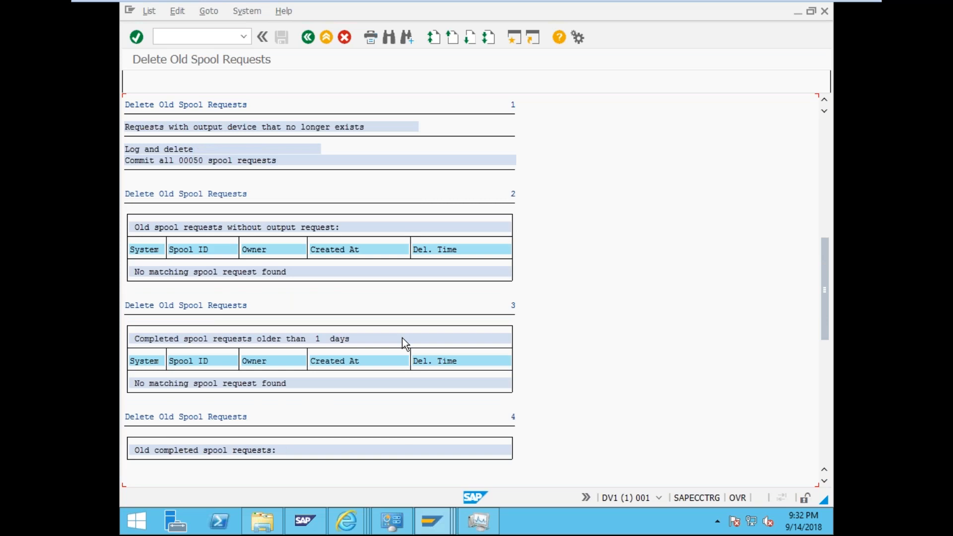
{"action": "scroll", "coordinate": [402, 338], "scroll_direction": "down", "scroll_amount": 3}
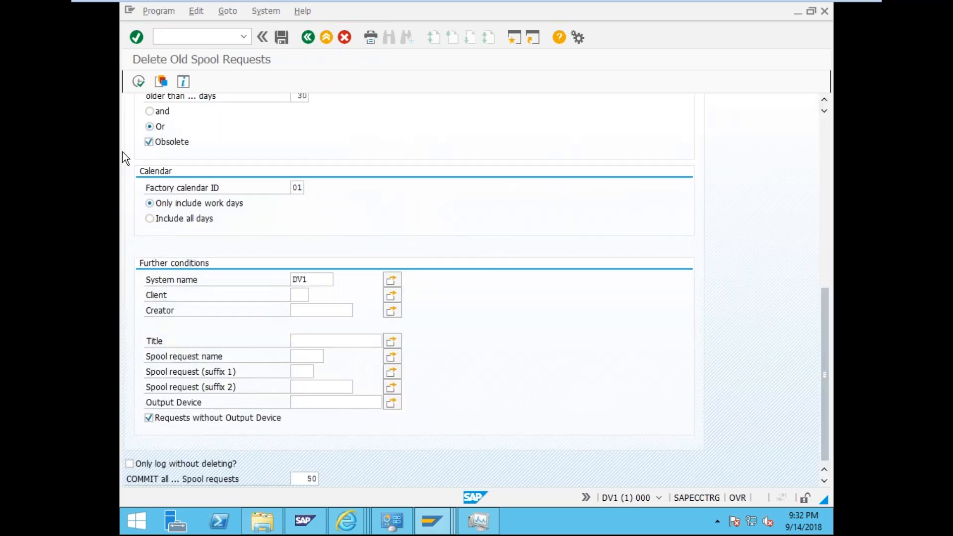
- Rerun the old spool request deletion report, then go to transaction /nsp11
{"action": "key", "text": "F8"}
{"action": "left_click", "coordinate": [200, 36]}
{"action": "type", "text": "/nsp"}
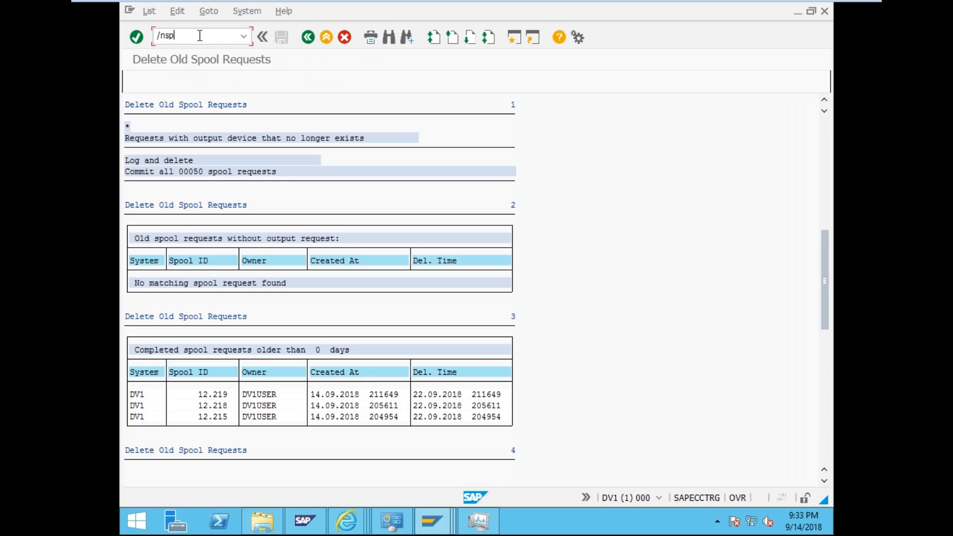
{"action": "type", "text": "11"}
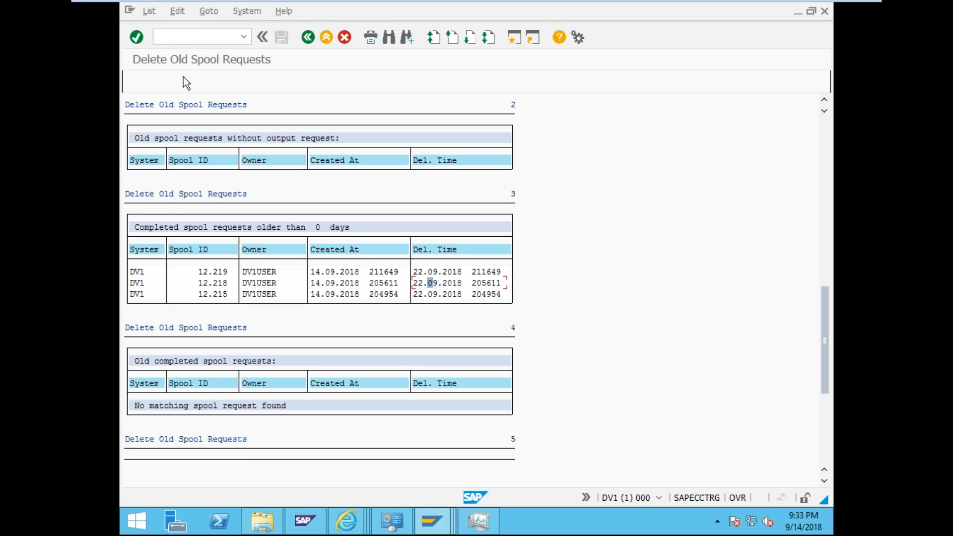
{"action": "left_click", "coordinate": [185, 36]}
{"action": "type", "text": "/nsp11"}
{"action": "key", "text": "Return"}
- Pick SPOOL* from the TemSe object name history and list the matching objects
{"action": "left_click", "coordinate": [247, 135]}
{"action": "left_click", "coordinate": [259, 160]}
{"action": "left_click", "coordinate": [162, 79]}
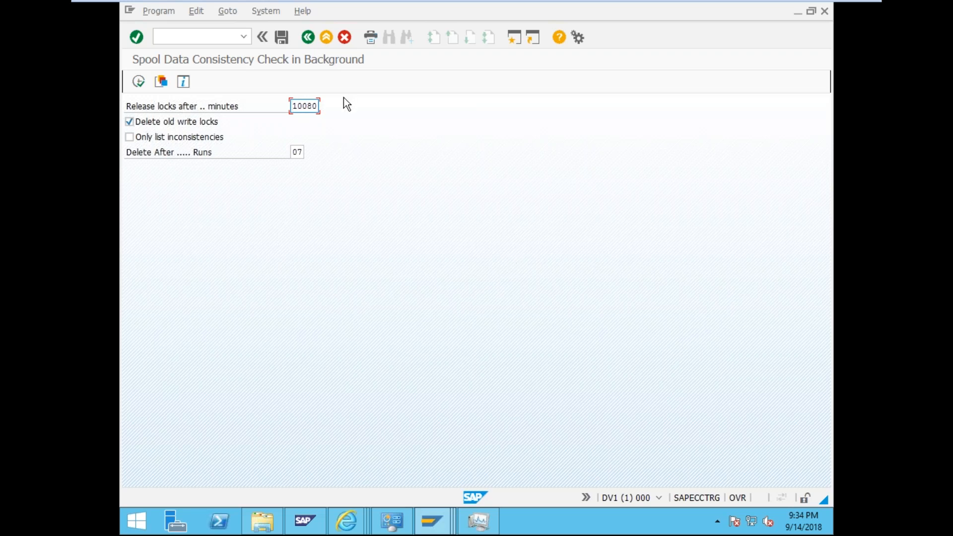
- Tick Only list inconsistencies, keeping the lock release time at 10080 minutes
{"action": "left_click_drag", "start_coordinate": [317, 106], "coordinate": [285, 104]}
{"action": "left_click", "coordinate": [141, 135]}
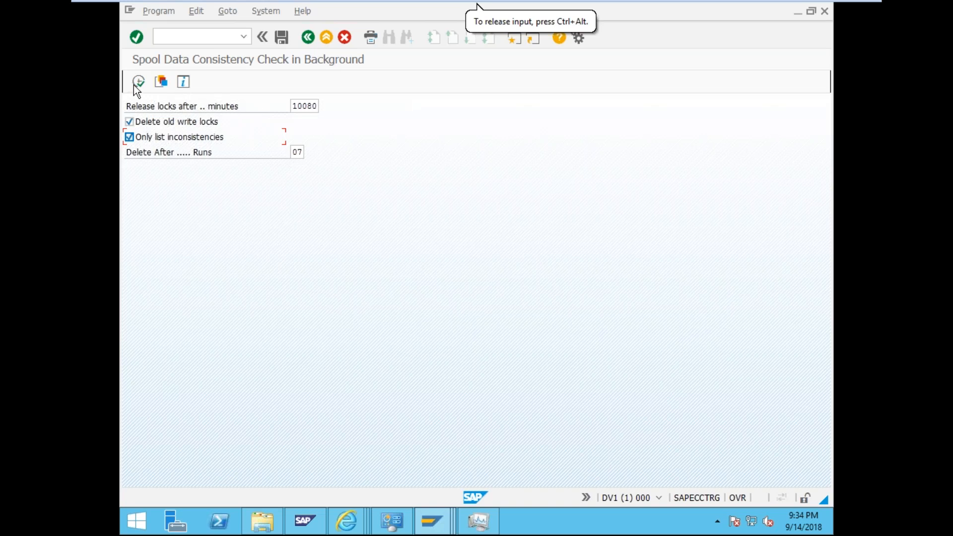
{"action": "left_click", "coordinate": [300, 107]}
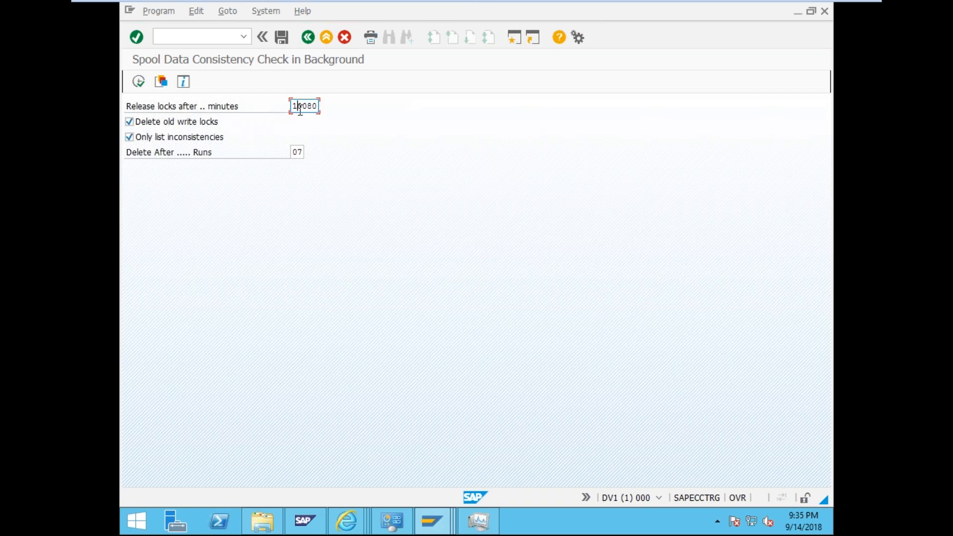
- Run the spool data consistency check, showing 58 spool requests and 4 print requests
{"action": "left_click", "coordinate": [142, 83]}
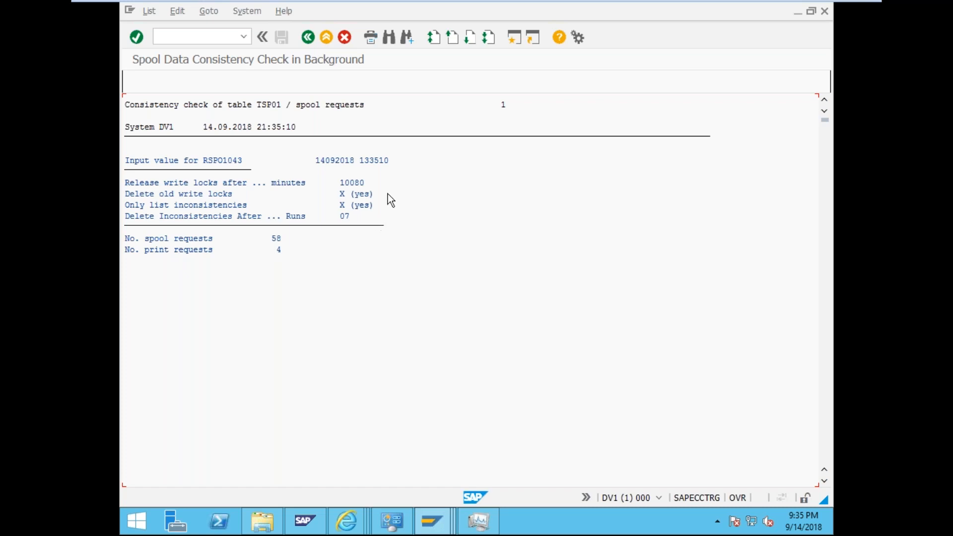
{"action": "left_click", "coordinate": [463, 279]}
{"action": "left_click", "coordinate": [372, 282]}
- Go to the data browser with /nse16
{"action": "left_click", "coordinate": [194, 34]}
{"action": "type", "text": "/nse16"}
{"action": "key", "text": "Return"}
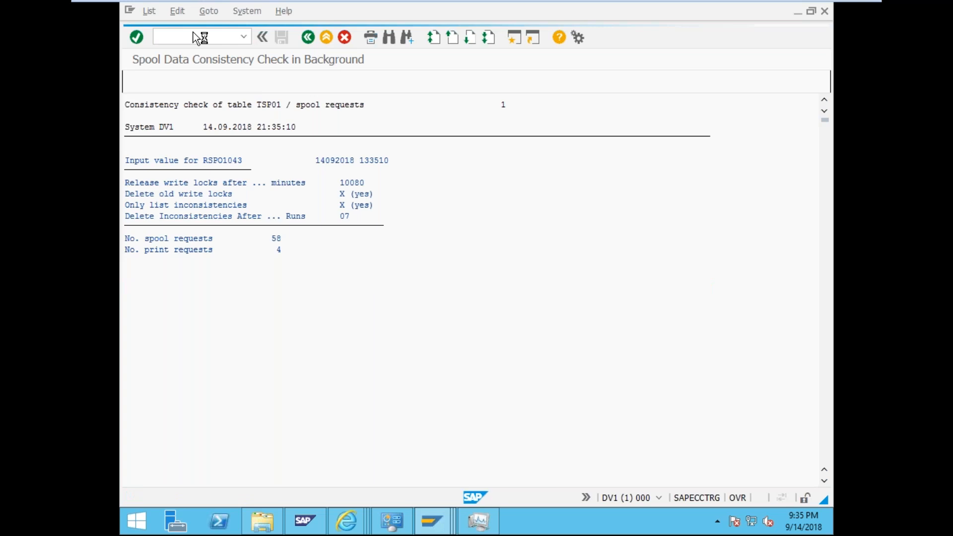
- Enter table name TSP03, fixing the tst03 typo, and request its table contents
{"action": "type", "text": "tst03"}
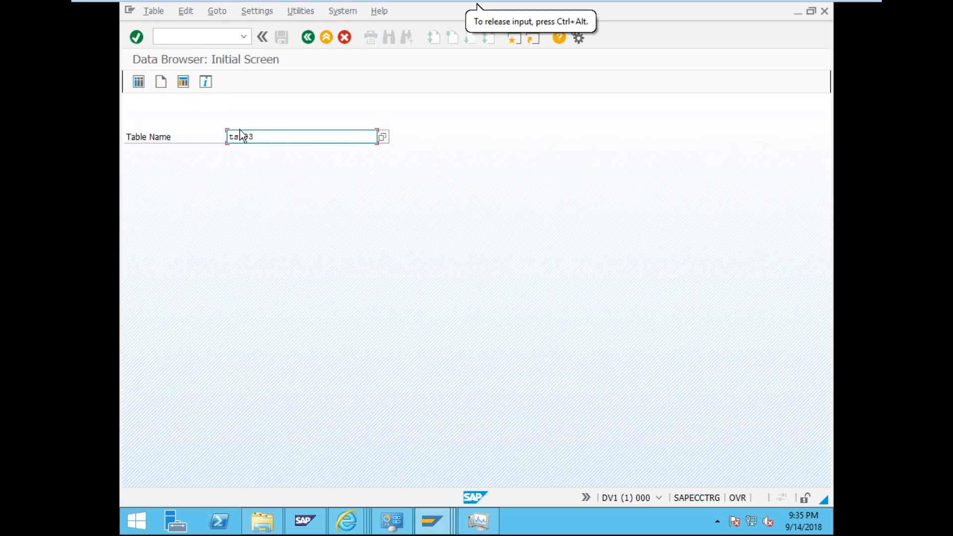
{"action": "key", "text": "BackSpace"}
{"action": "key", "text": "BackSpace"}
{"action": "key", "text": "BackSpace"}
{"action": "type", "text": "p"}
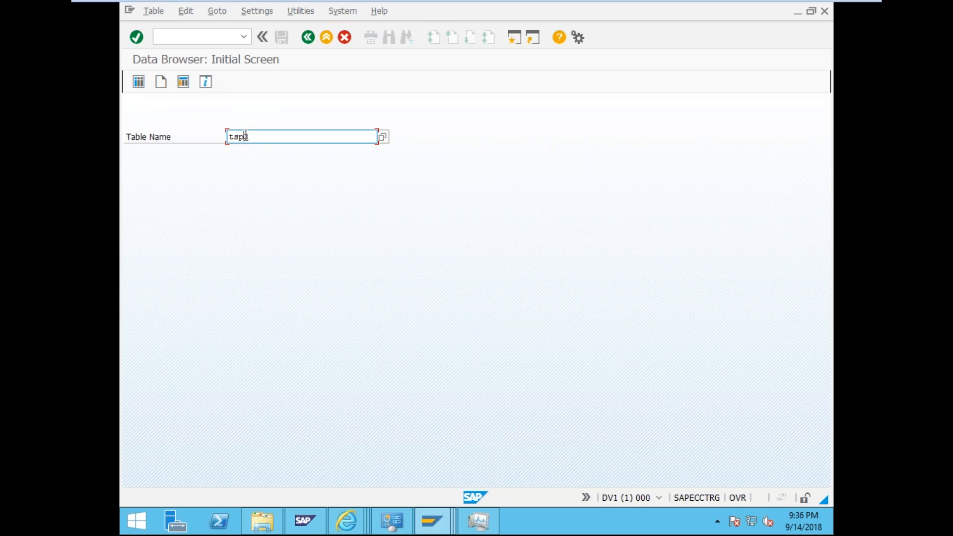
{"action": "type", "text": "03"}
{"action": "left_click", "coordinate": [142, 80]}
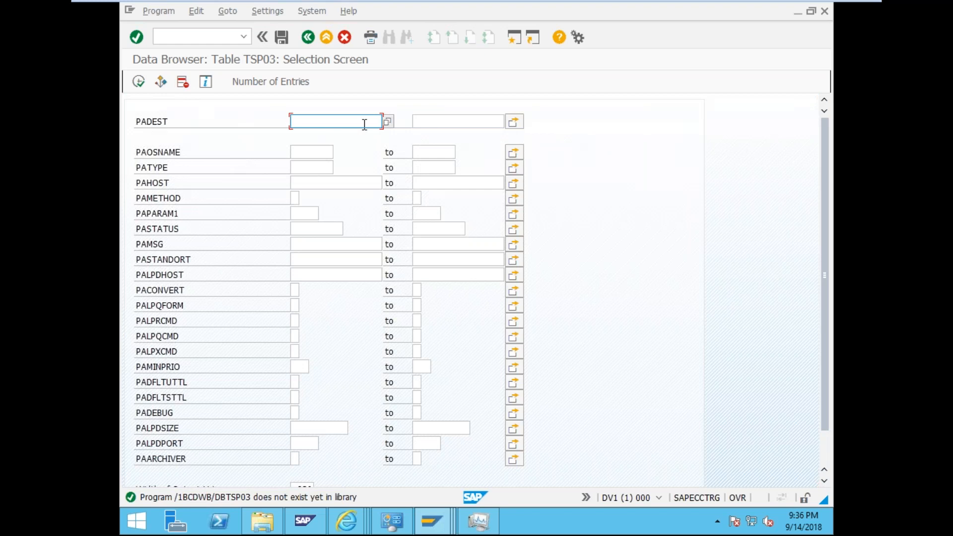
- Execute the TSP03 selection without restrictions to list LOCA, LP01 and LP1
{"action": "left_click", "coordinate": [141, 84]}
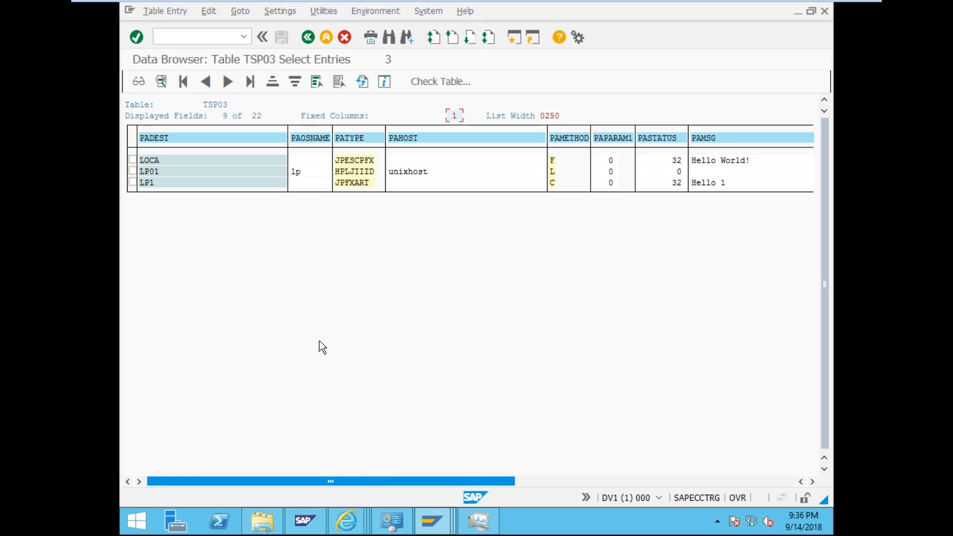
- Set the data browser user parameters to show Field Label column headings
{"action": "left_click", "coordinate": [265, 12]}
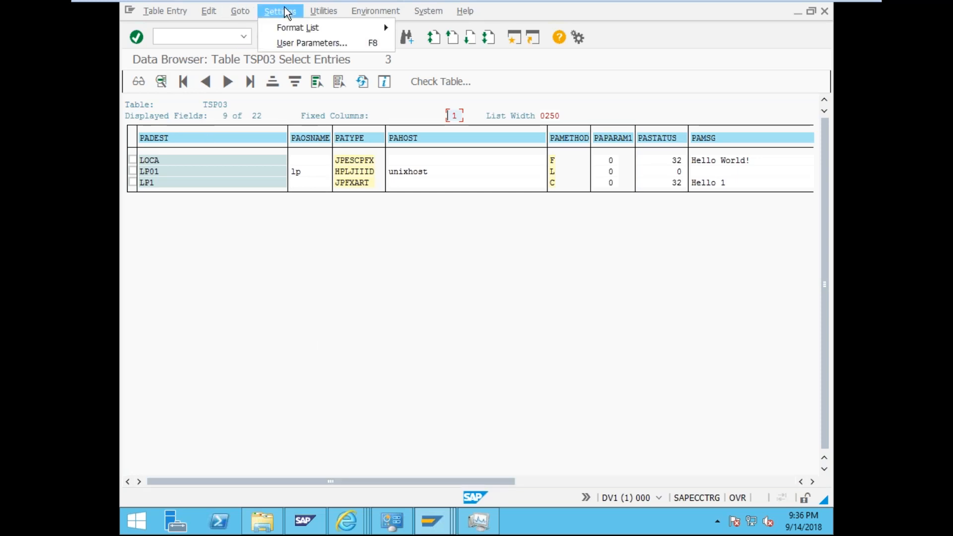
{"action": "mouse_move", "coordinate": [296, 31]}
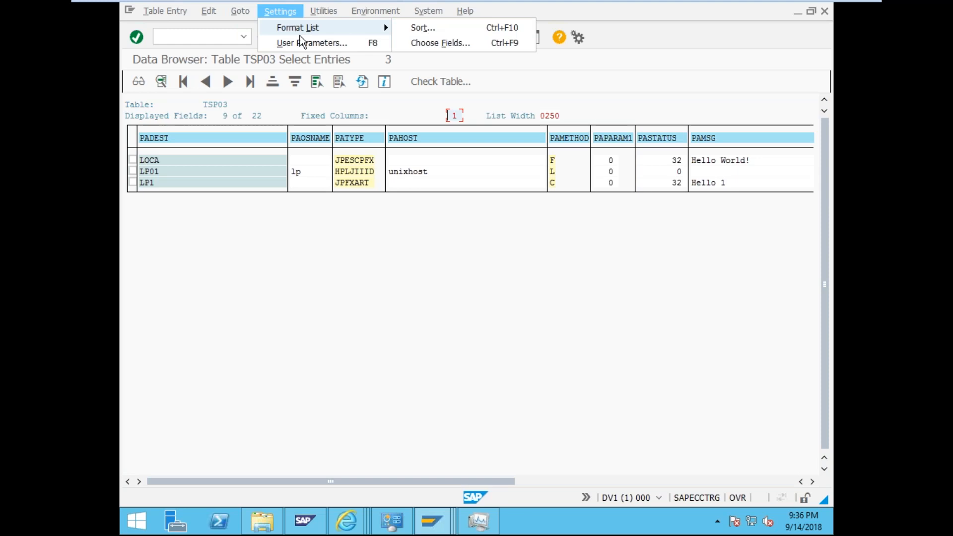
{"action": "left_click", "coordinate": [318, 44]}
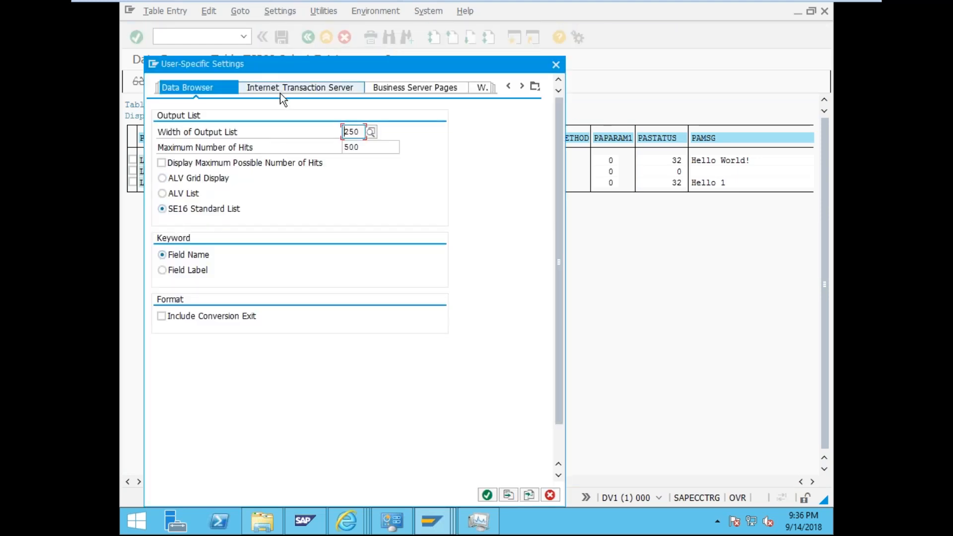
{"action": "left_click", "coordinate": [162, 270]}
{"action": "left_click", "coordinate": [488, 495]}
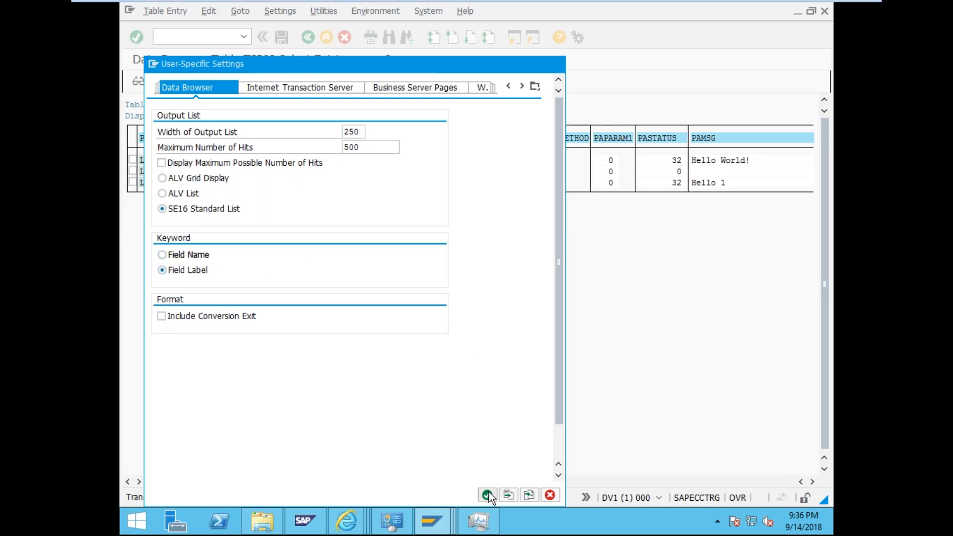
- Scroll the TSP03 list sideways to see access methods and locations
{"action": "left_click_drag", "start_coordinate": [365, 479], "coordinate": [272, 478]}
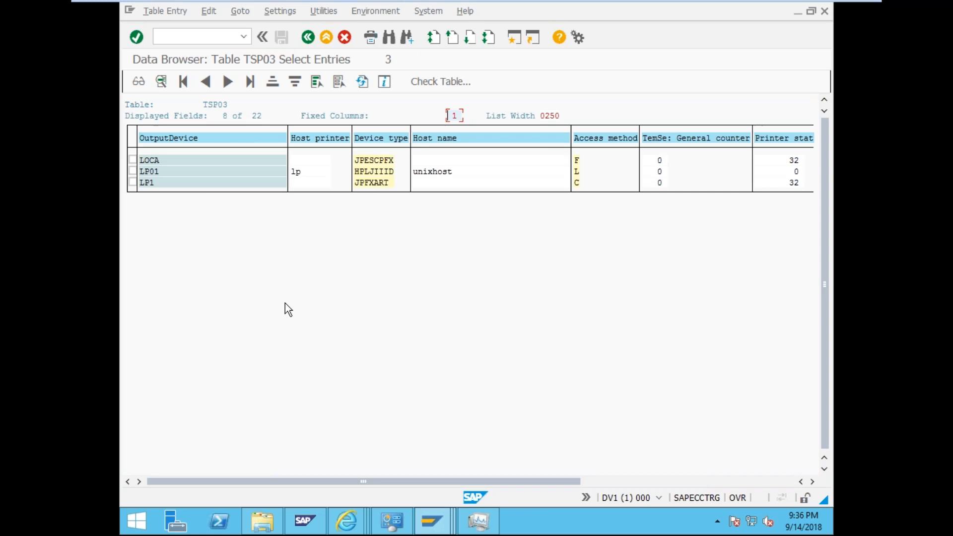
{"action": "left_click_drag", "start_coordinate": [410, 480], "coordinate": [243, 399]}
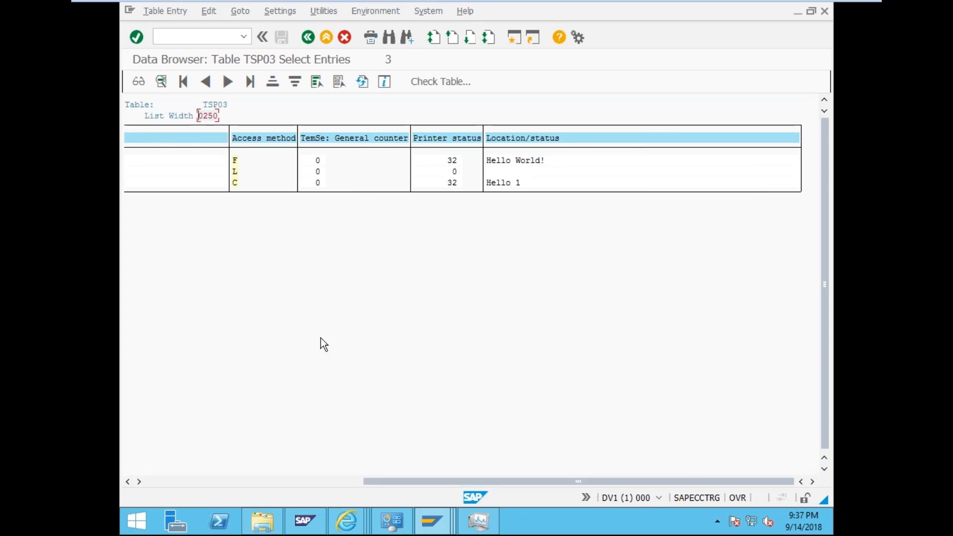
{"action": "left_click_drag", "start_coordinate": [466, 481], "coordinate": [235, 465]}
- Navigate back from the TSP03 list to the Data Browser's table name entry
{"action": "left_click", "coordinate": [198, 41]}
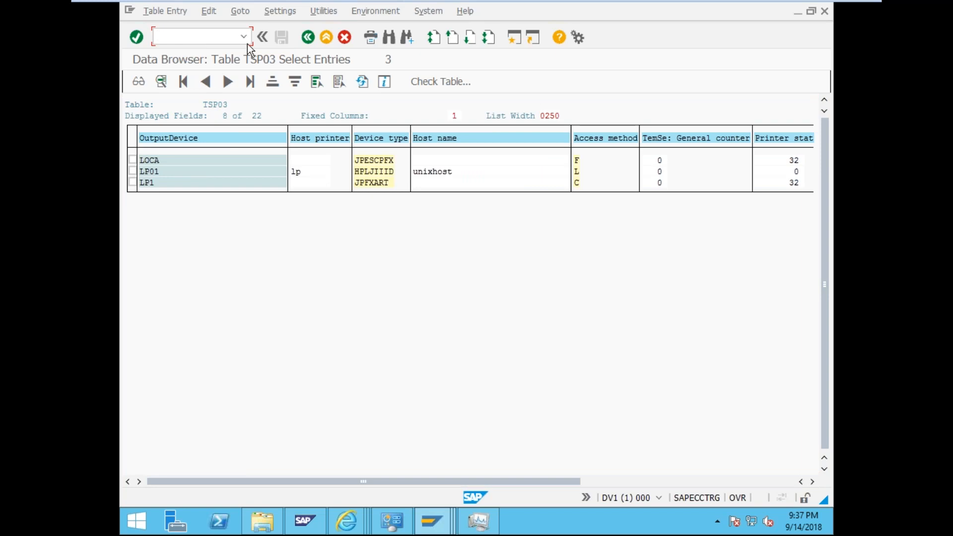
{"action": "left_click", "coordinate": [308, 38]}
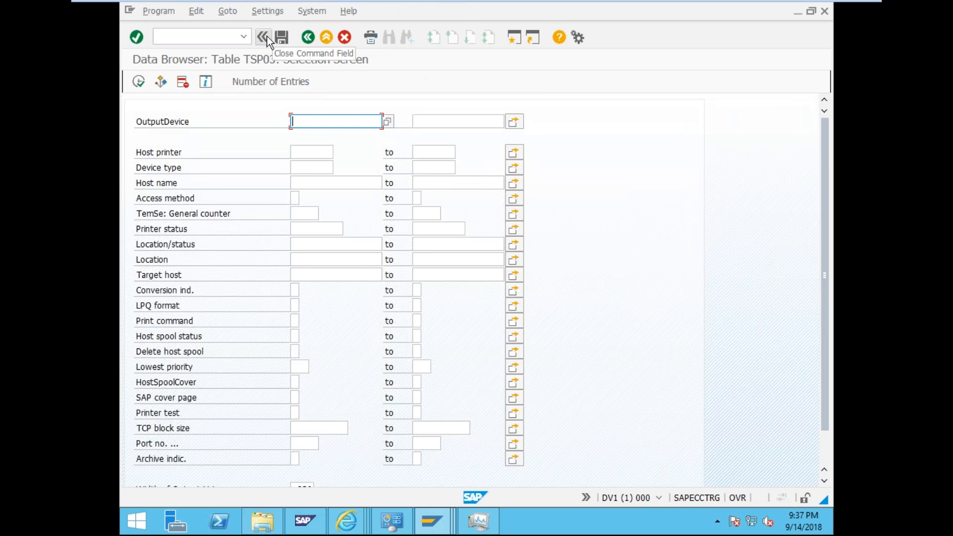
{"action": "left_click", "coordinate": [265, 36]}
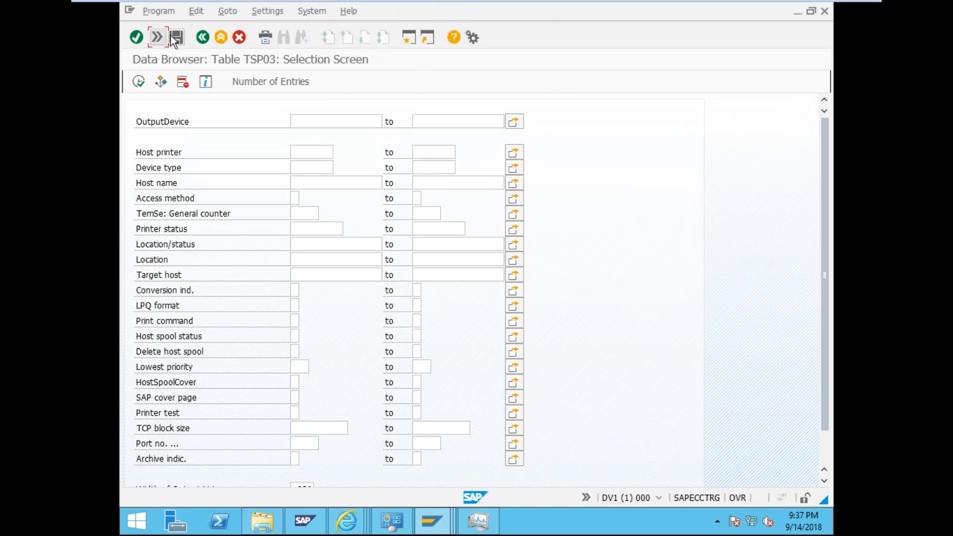
{"action": "left_click", "coordinate": [157, 37]}
{"action": "left_click", "coordinate": [308, 36]}
- Change the table name to TSP01, accept the default selection fields, and list its entries
{"action": "left_click", "coordinate": [279, 140]}
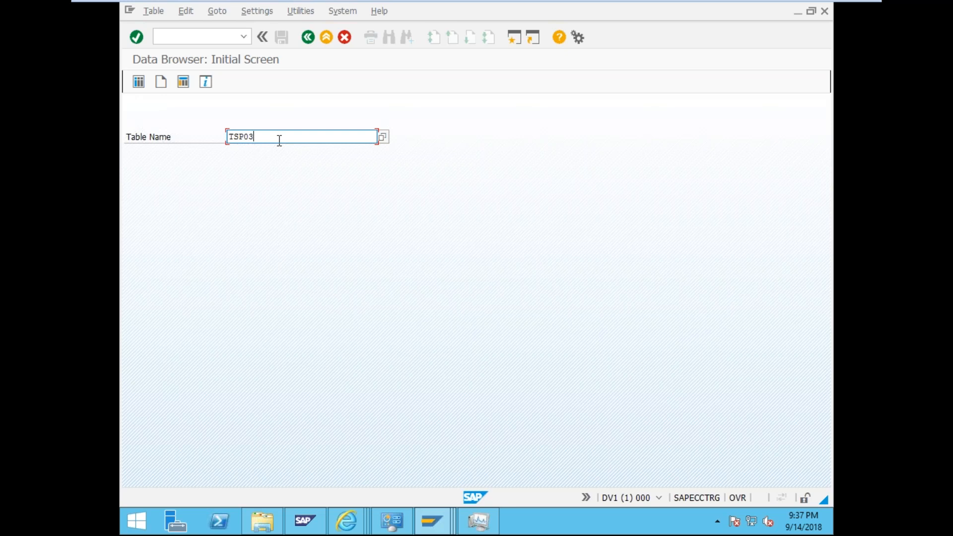
{"action": "key", "text": "BackSpace"}
{"action": "type", "text": "1"}
{"action": "left_click", "coordinate": [138, 81]}
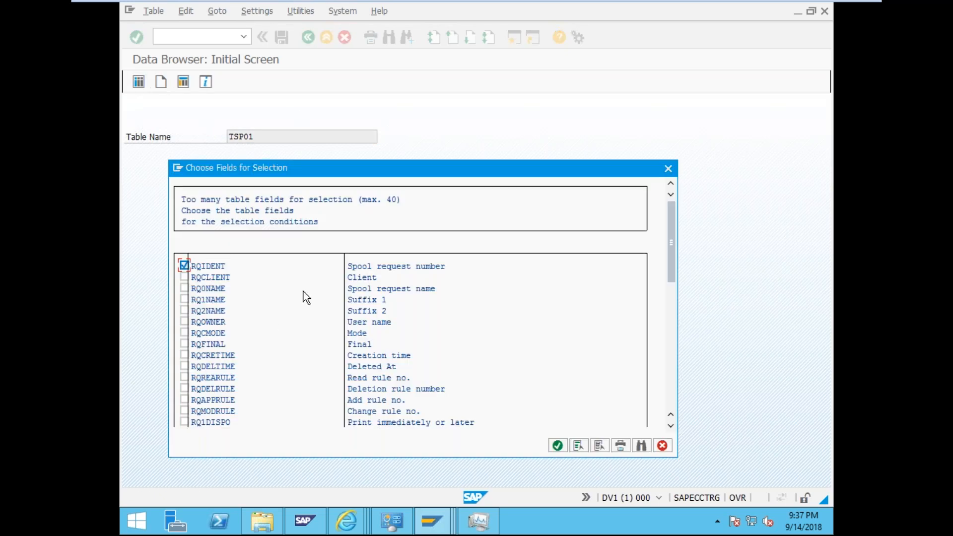
{"action": "left_click", "coordinate": [557, 446]}
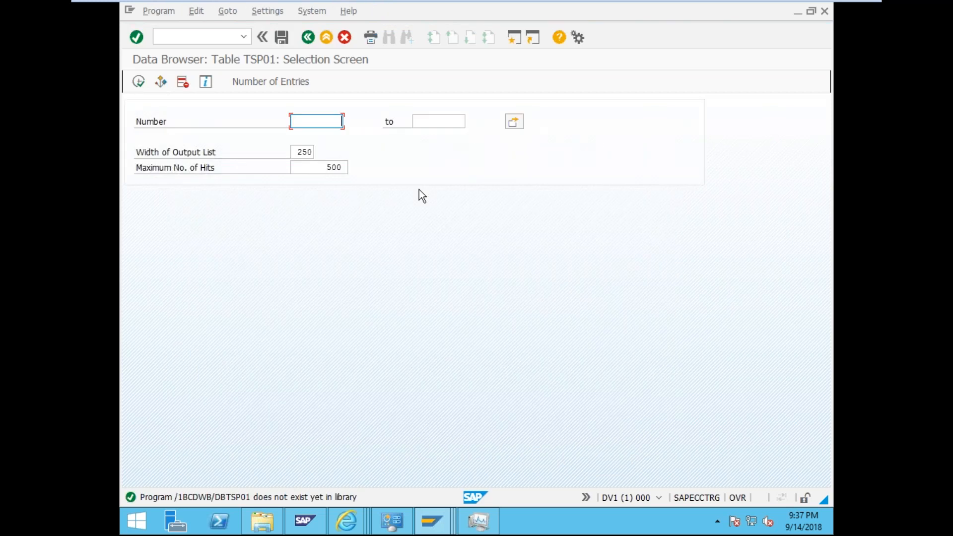
{"action": "left_click", "coordinate": [141, 85]}
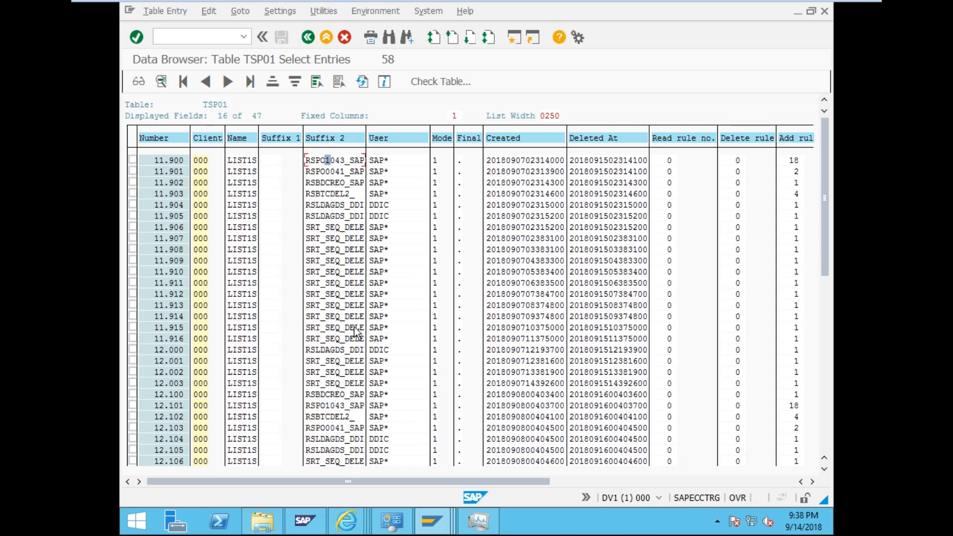
- Scroll through the 58 TSP01 entries, then launch transaction /nse36
{"action": "scroll", "coordinate": [355, 328], "scroll_direction": "down", "scroll_amount": 1}
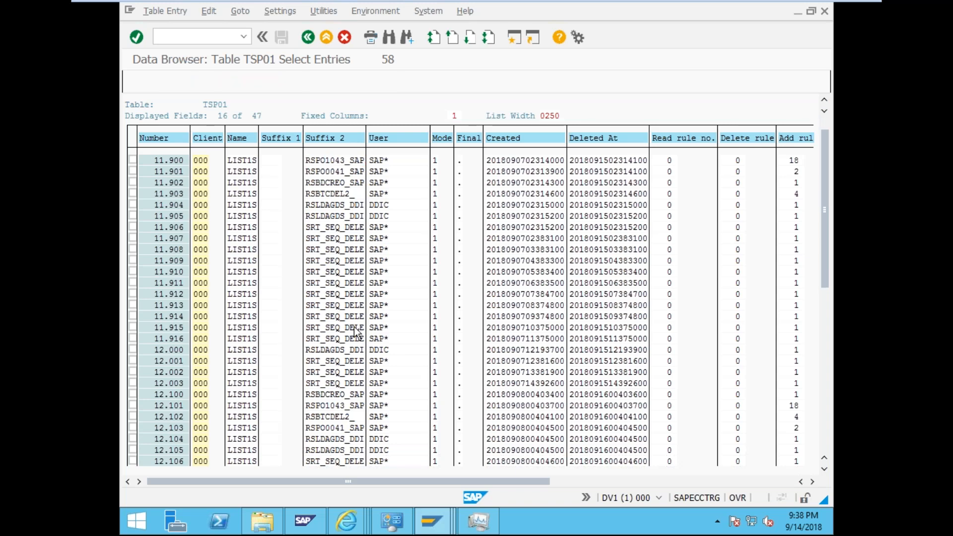
{"action": "scroll", "coordinate": [355, 332], "scroll_direction": "down", "scroll_amount": 6}
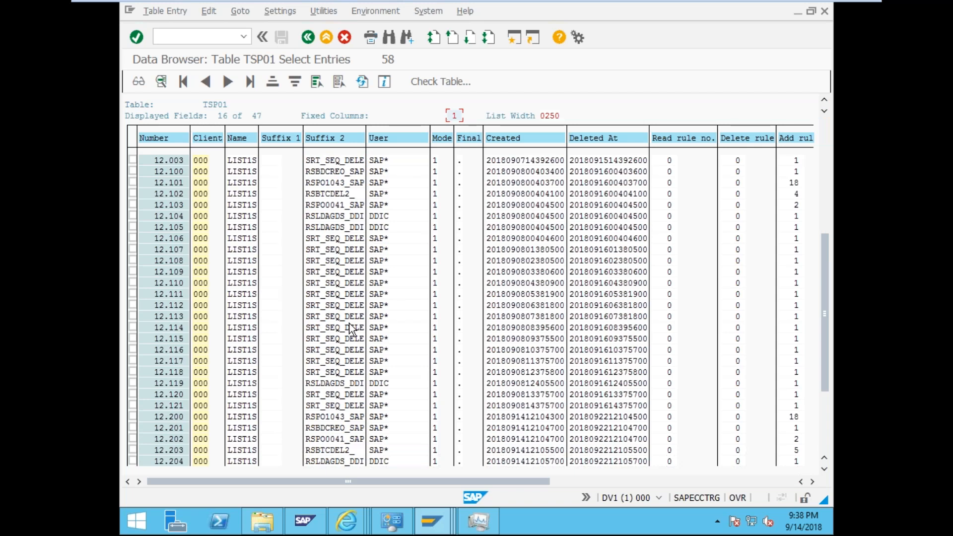
{"action": "key", "text": "ctrl+slash"}
{"action": "type", "text": "/nse36"}
{"action": "key", "text": "Return"}
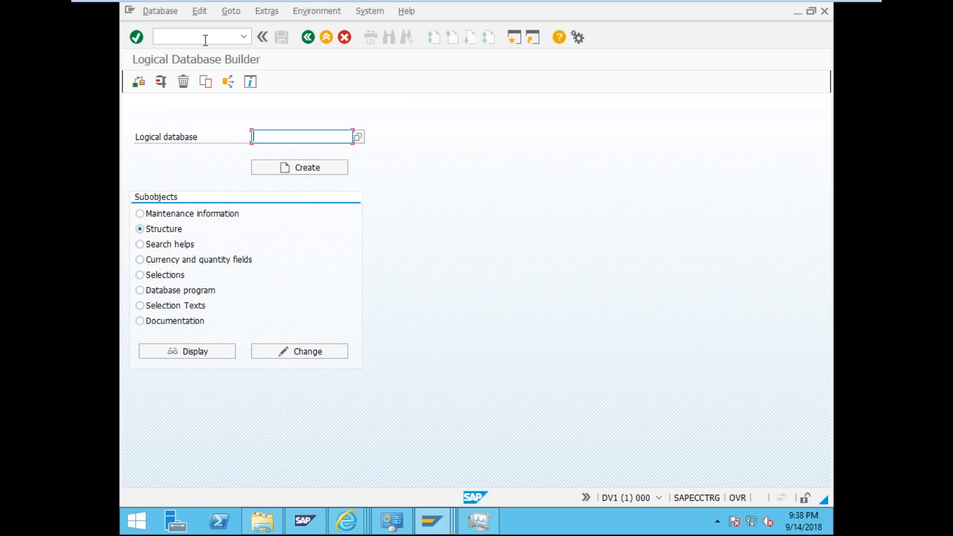
- Open SM37 and list jobs from all users (User Name *) for 14.09.2018
{"action": "left_click", "coordinate": [181, 36]}
{"action": "type", "text": "/nsm"}
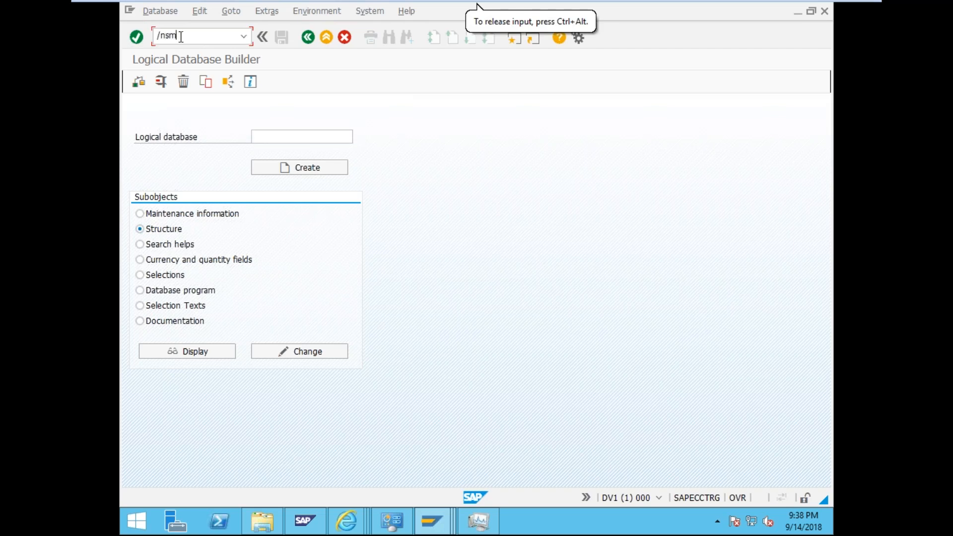
{"action": "type", "text": "37"}
{"action": "key", "text": "Return"}
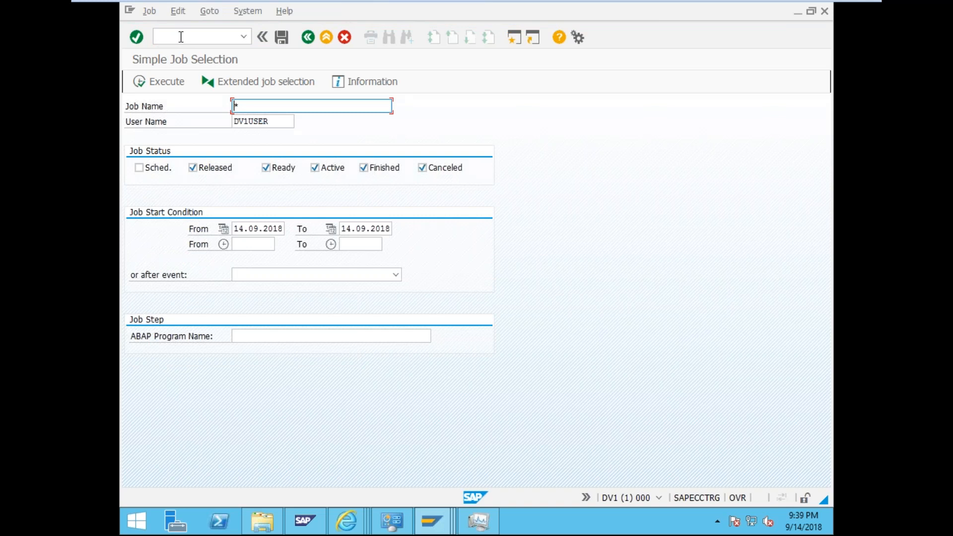
{"action": "left_click", "coordinate": [177, 82]}
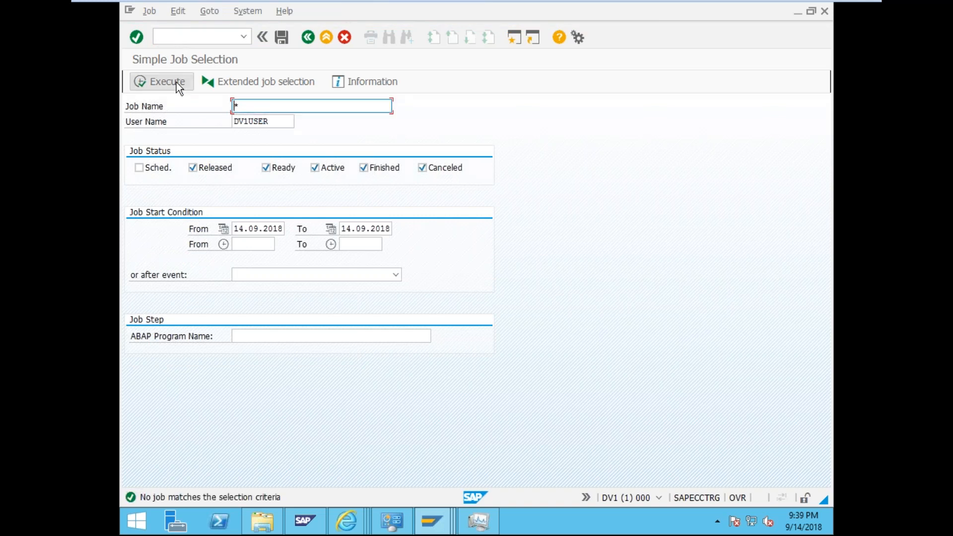
{"action": "left_click_drag", "start_coordinate": [242, 104], "coordinate": [222, 95]}
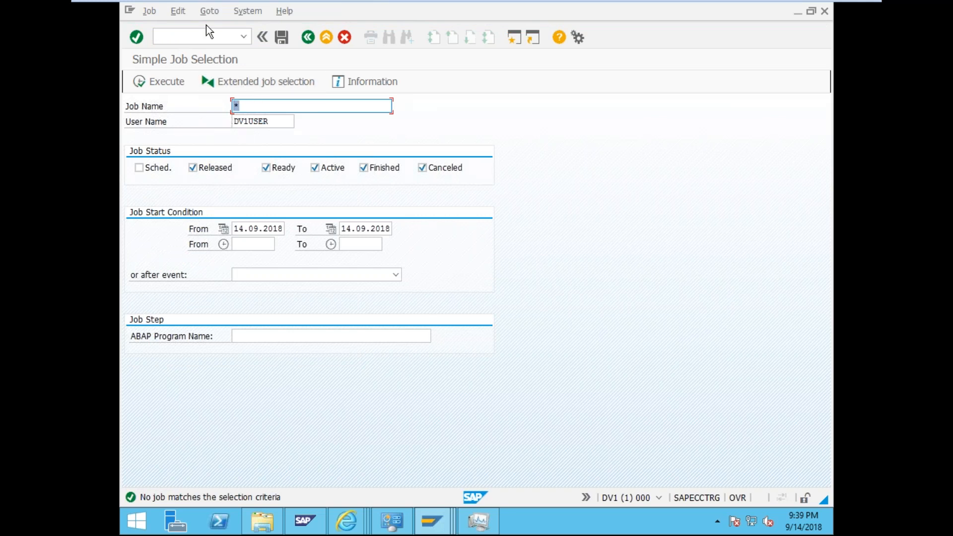
{"action": "left_click_drag", "start_coordinate": [270, 122], "coordinate": [210, 114]}
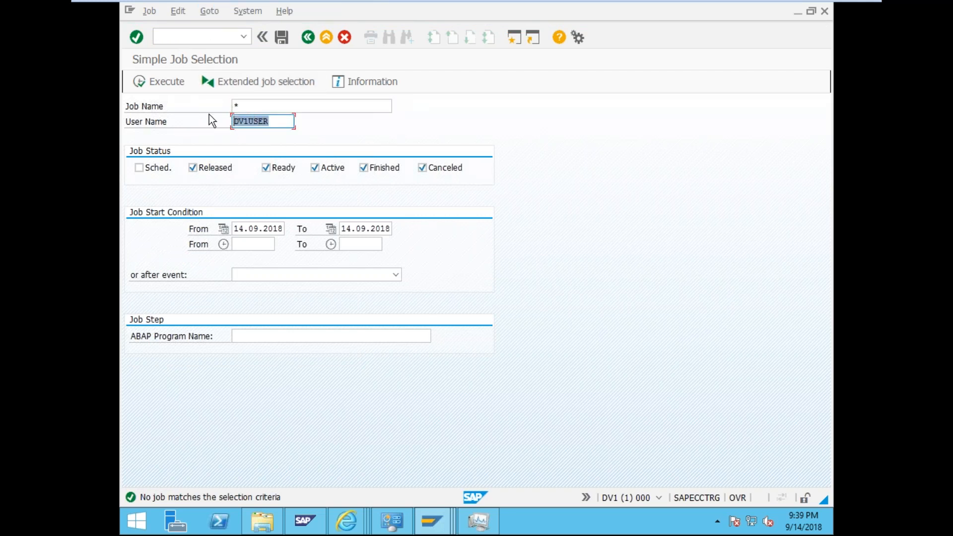
{"action": "type", "text": "*"}
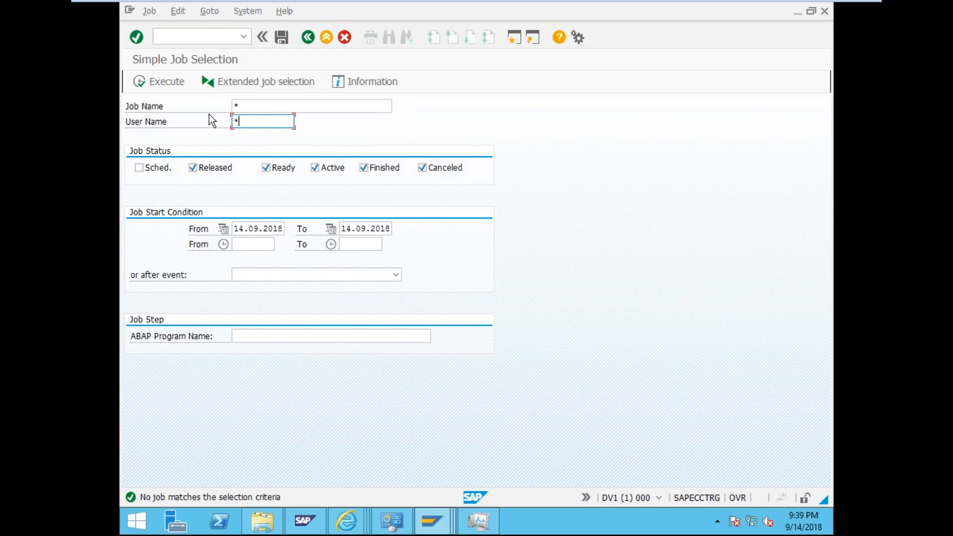
{"action": "left_click", "coordinate": [169, 83]}
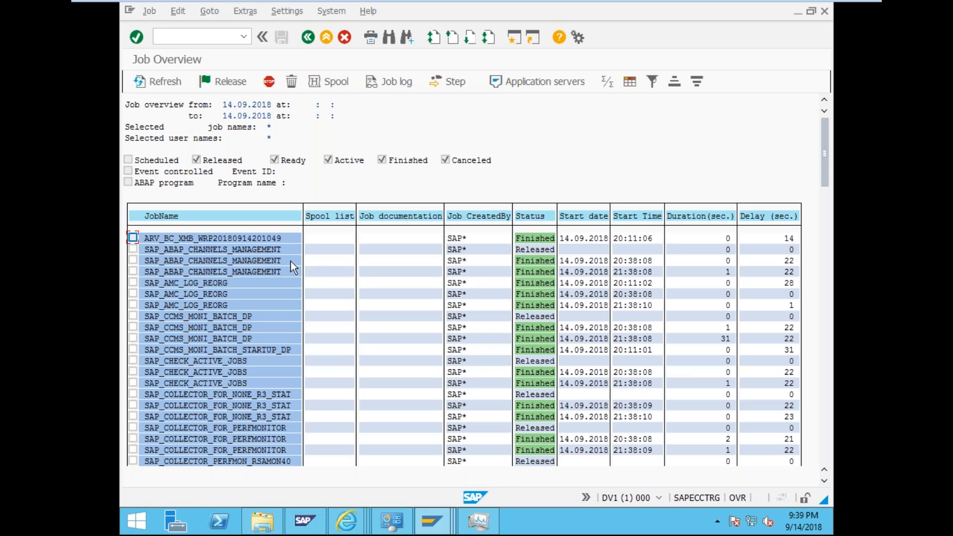
- Scroll through the SAP_ jobs such as SAP_ABAP_CHANNELS_MANAGEMENT, then go back to Simple Job Selection
{"action": "left_click", "coordinate": [266, 252]}
{"action": "scroll", "coordinate": [266, 252], "scroll_direction": "down", "scroll_amount": 2}
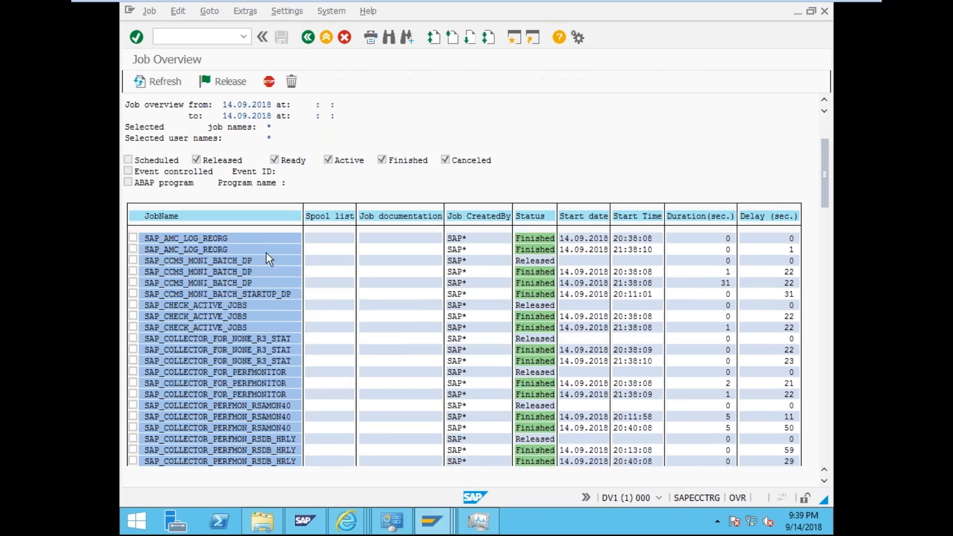
{"action": "scroll", "coordinate": [266, 257], "scroll_direction": "down", "scroll_amount": 1}
{"action": "scroll", "coordinate": [269, 258], "scroll_direction": "up", "scroll_amount": 2}
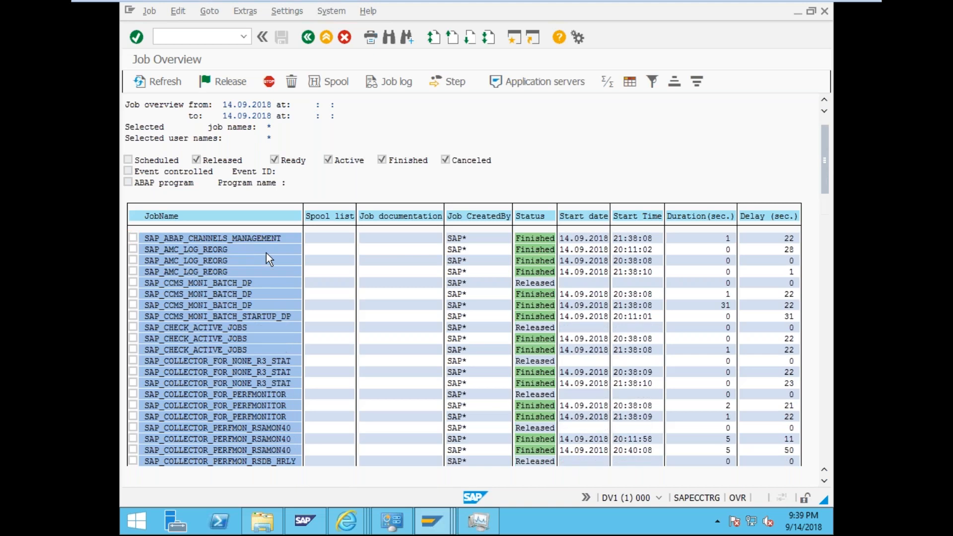
{"action": "scroll", "coordinate": [267, 252], "scroll_direction": "up", "scroll_amount": 1}
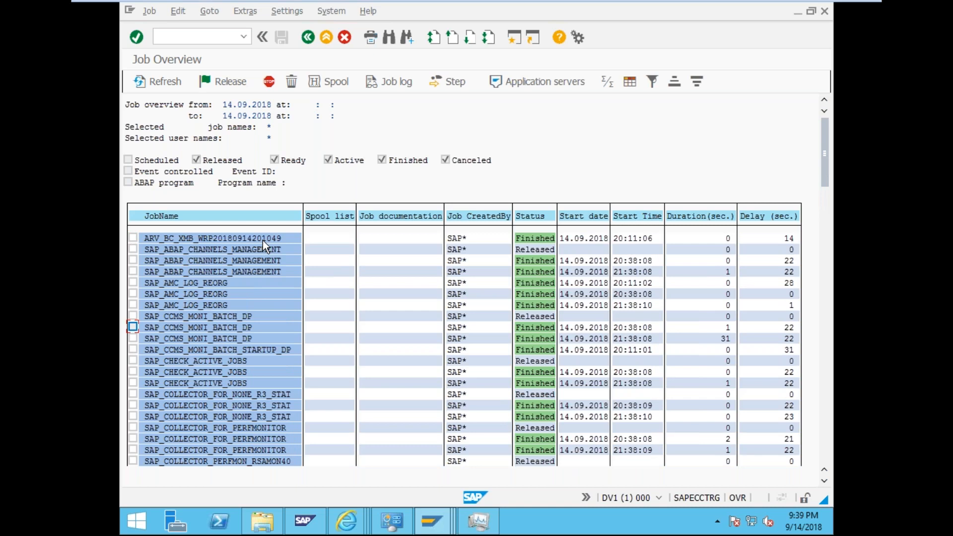
{"action": "scroll", "coordinate": [286, 307], "scroll_direction": "down", "scroll_amount": 1}
{"action": "scroll", "coordinate": [286, 308], "scroll_direction": "down", "scroll_amount": 2}
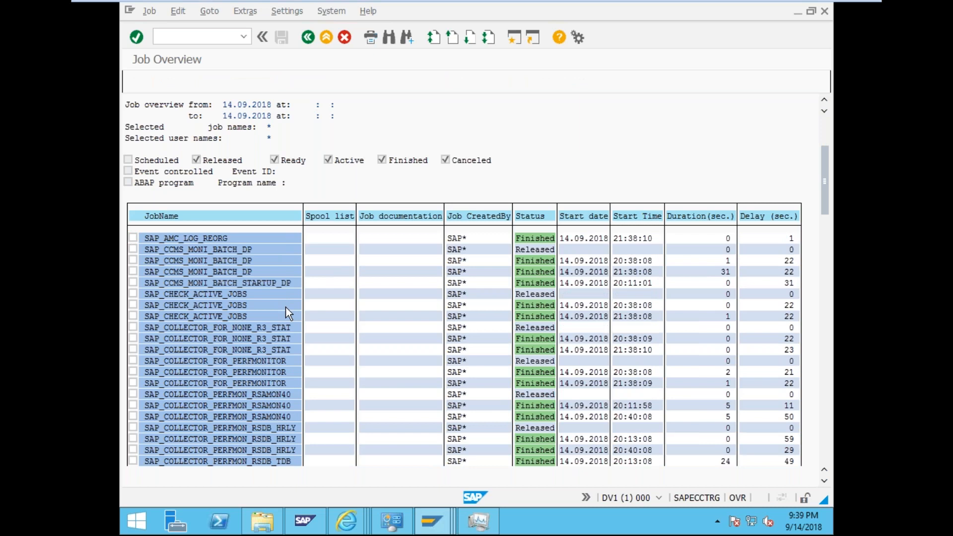
{"action": "scroll", "coordinate": [286, 308], "scroll_direction": "down", "scroll_amount": 2}
{"action": "scroll", "coordinate": [286, 308], "scroll_direction": "down", "scroll_amount": 2}
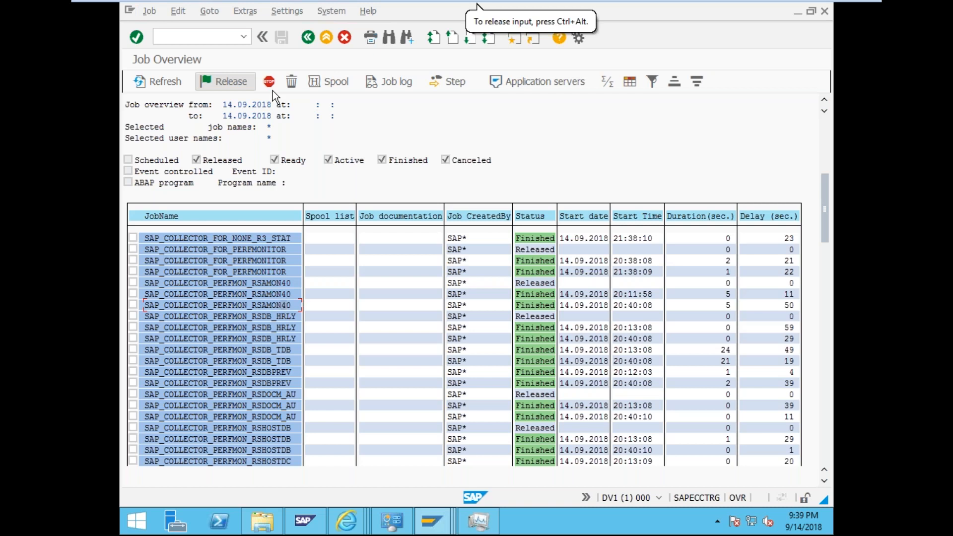
{"action": "left_click", "coordinate": [311, 40]}
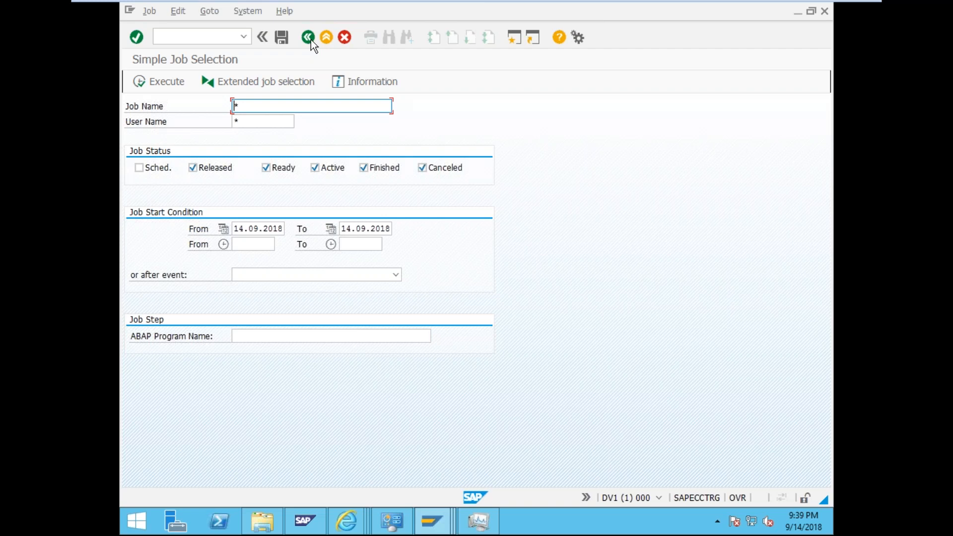
- Enter /nsm36 to reach the Define Background Job screen
{"action": "left_click", "coordinate": [477, 5]}
{"action": "key", "text": "ctrl+slash"}
{"action": "type", "text": "/nsm"}
{"action": "type", "text": "36"}
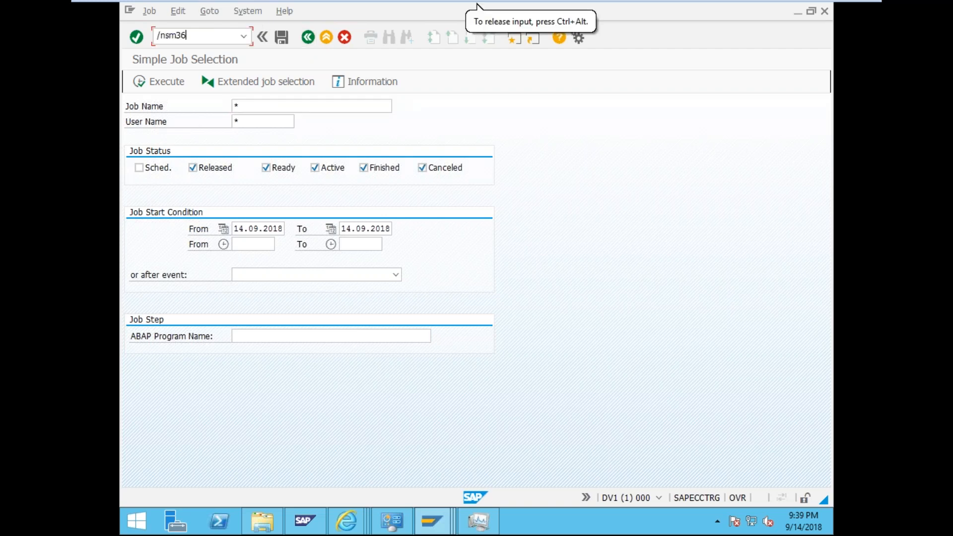
{"action": "key", "text": "Return"}
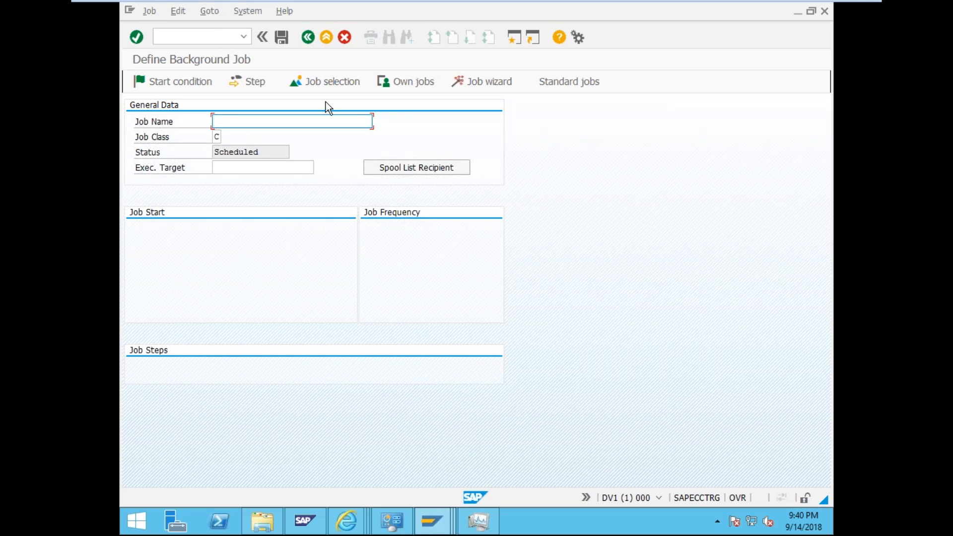
- Show the Standard Jobs list and acknowledge the Updated Reorganization Jobs notice
{"action": "left_click", "coordinate": [579, 84]}
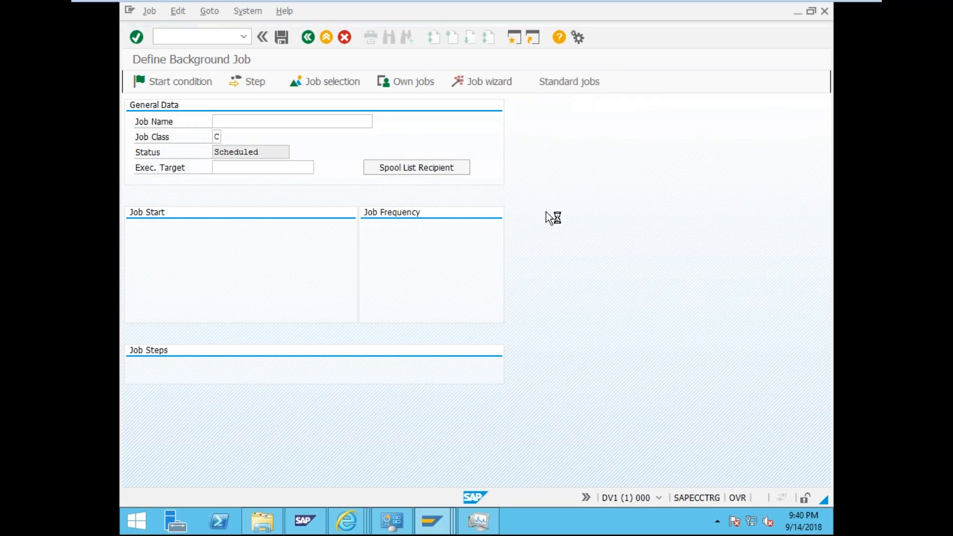
{"action": "left_click", "coordinate": [331, 283]}
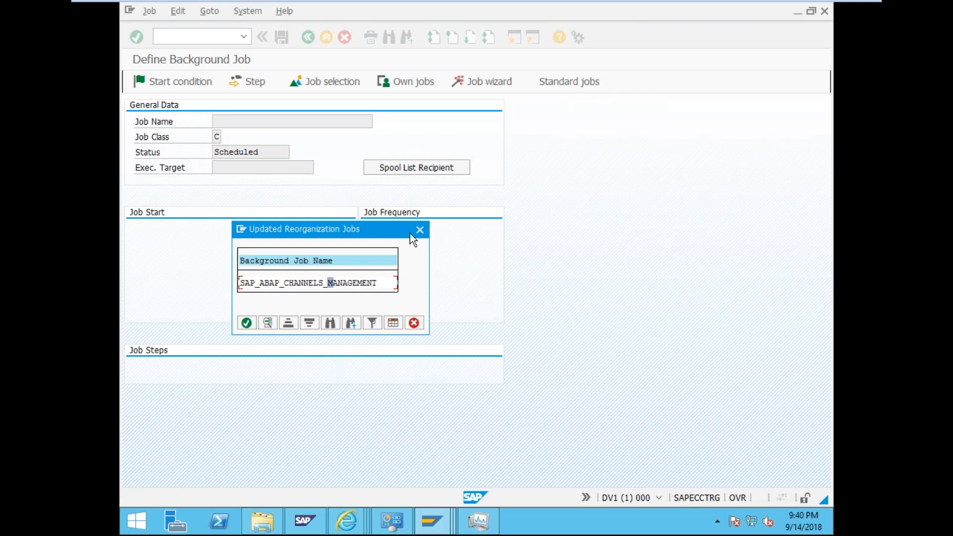
{"action": "left_click", "coordinate": [245, 324]}
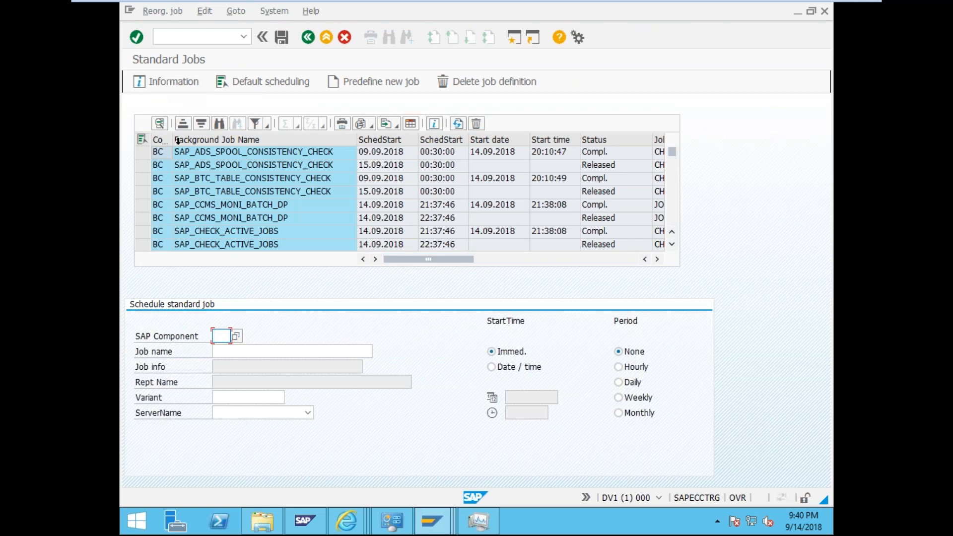
- Pick BC Basis as the SAP Component and list its standard job names with F4
{"action": "left_click", "coordinate": [241, 339]}
{"action": "left_click", "coordinate": [348, 118]}
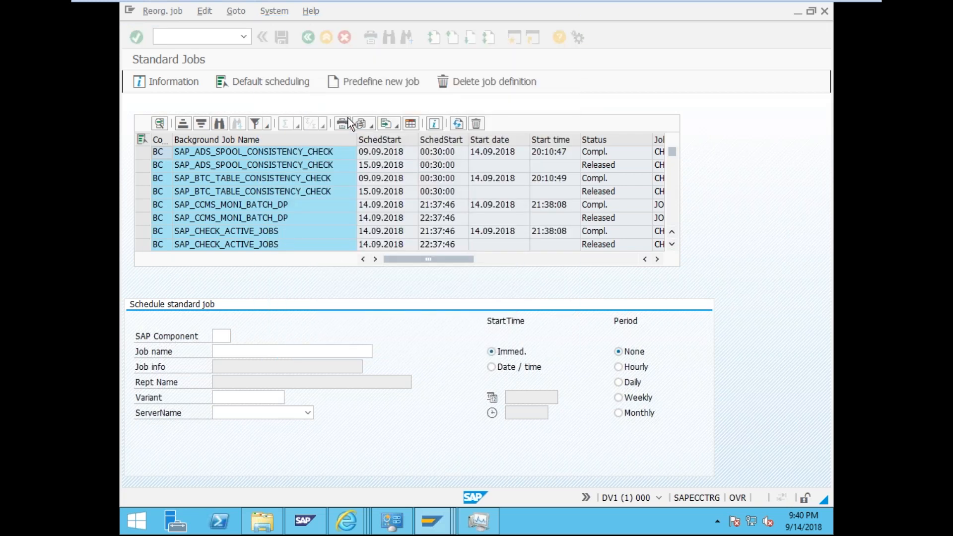
{"action": "left_click", "coordinate": [279, 350]}
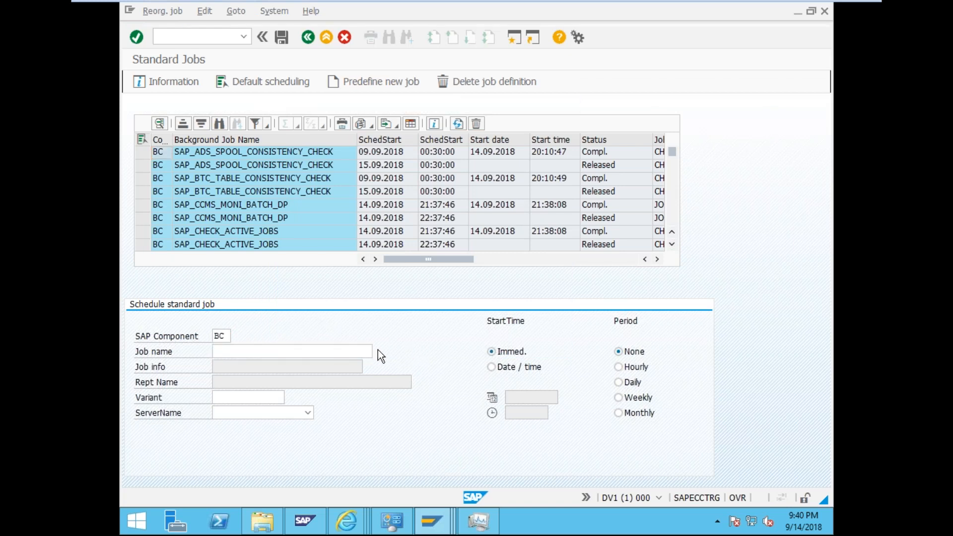
{"action": "key", "text": "F4"}
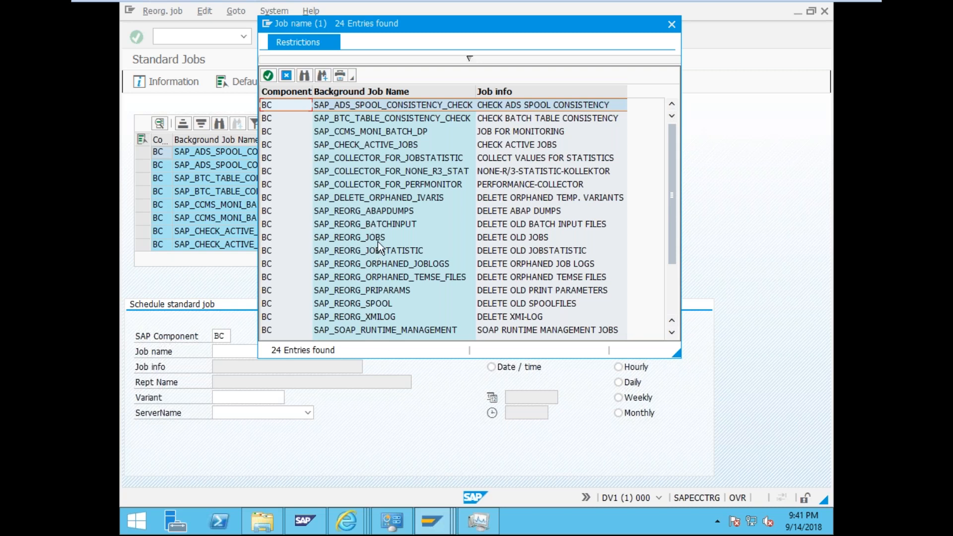
- Inspect SAP_REORG_SPOOL, SAP_REORG_ORPHANED_TEMSE_FILES and other BC jobs, then close the list unchosen
{"action": "left_click", "coordinate": [387, 329]}
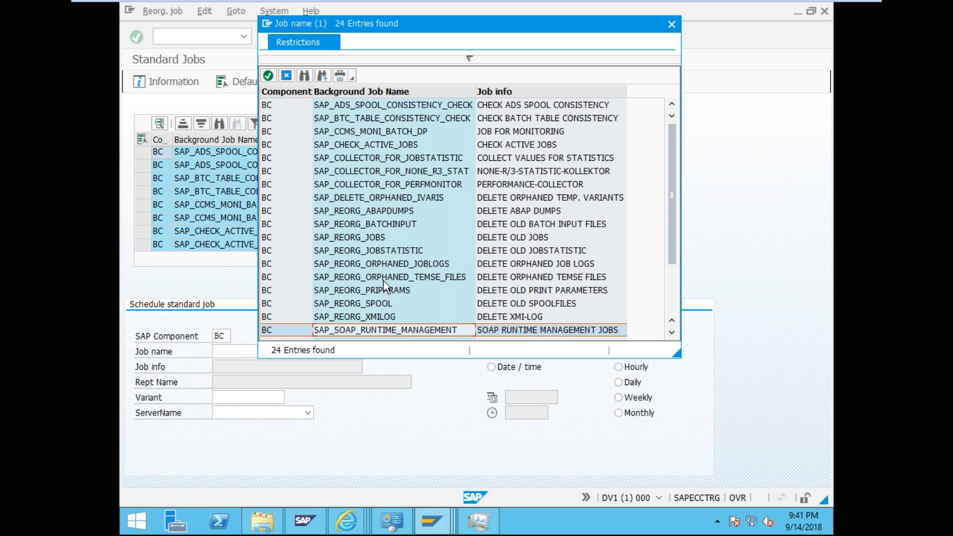
{"action": "left_click", "coordinate": [383, 252]}
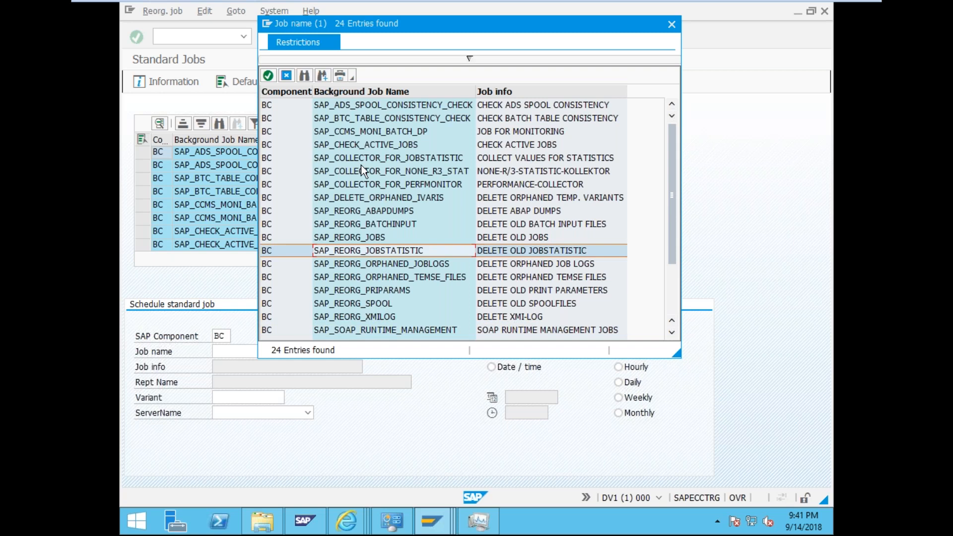
{"action": "left_click", "coordinate": [354, 108]}
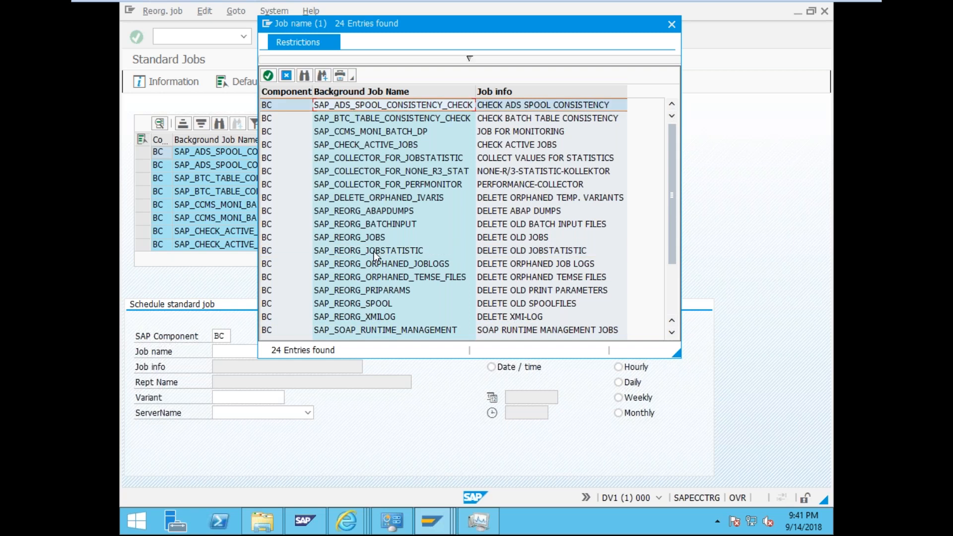
{"action": "left_click", "coordinate": [358, 304]}
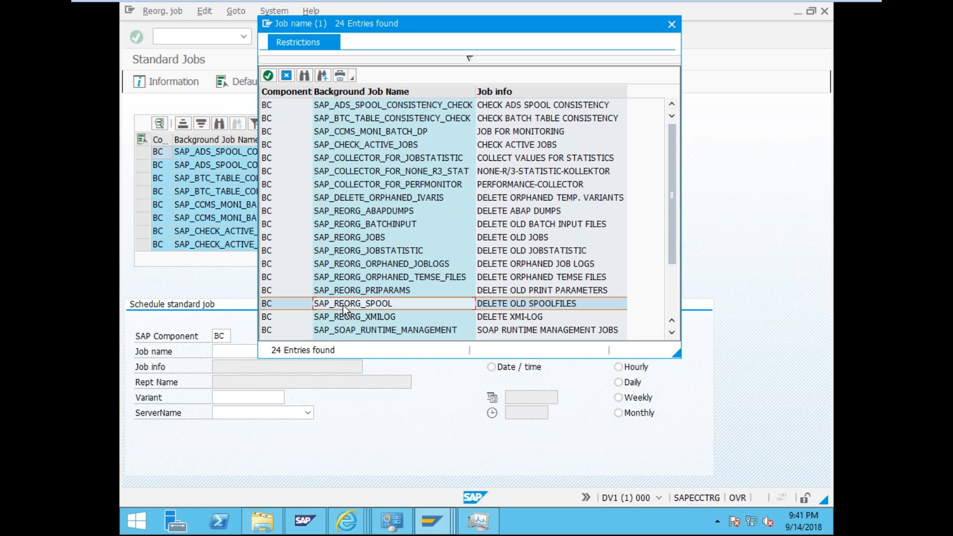
{"action": "left_click", "coordinate": [342, 290]}
{"action": "left_click", "coordinate": [342, 277]}
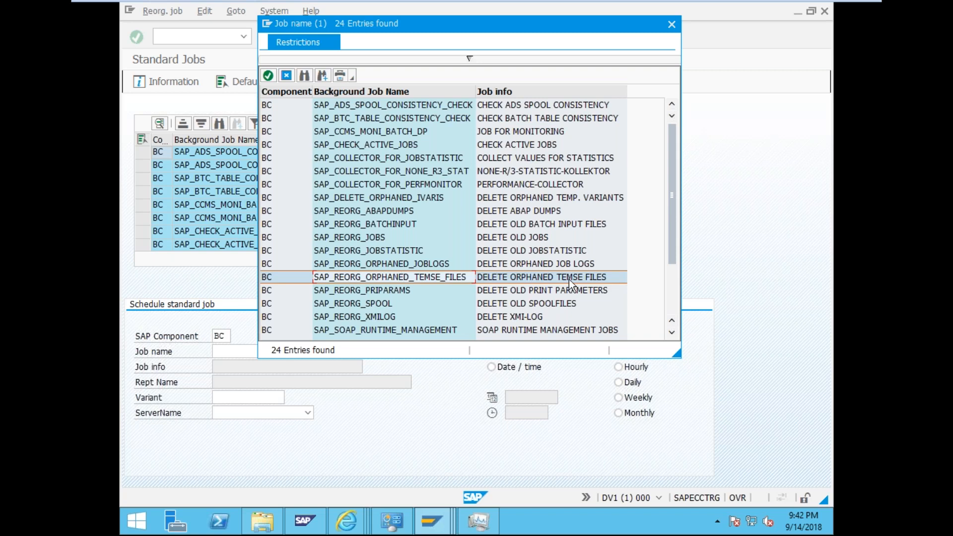
{"action": "left_click", "coordinate": [673, 24]}
- In SP11, choose the JOBLG* TemSe name pattern and list the matching objects from 14.09.2018
{"action": "left_click", "coordinate": [191, 37]}
{"action": "type", "text": "/nsp11"}
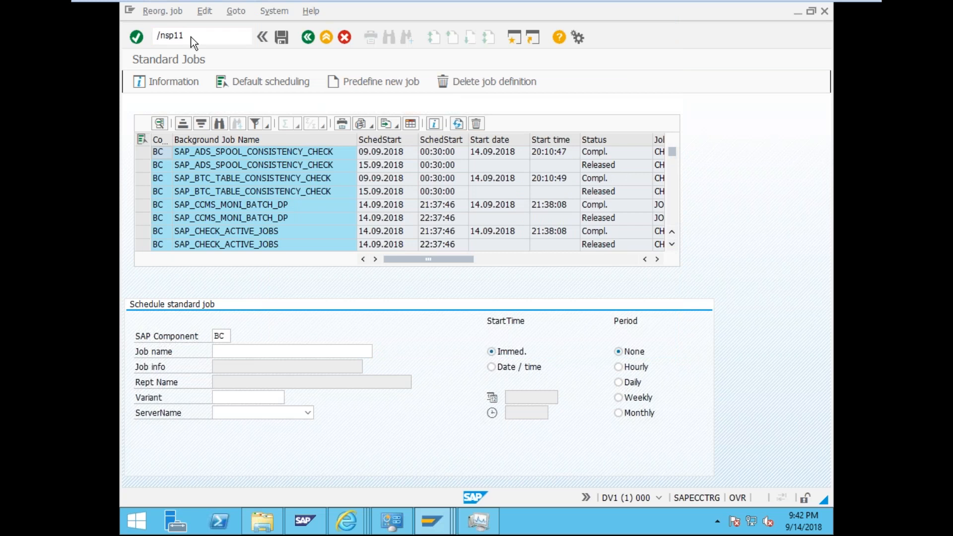
{"action": "key", "text": "Return"}
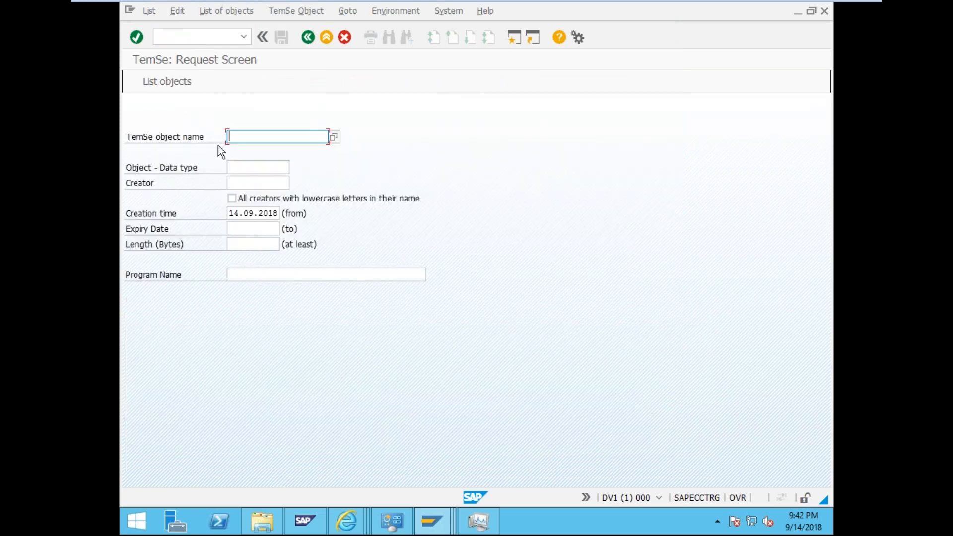
{"action": "left_click", "coordinate": [333, 139]}
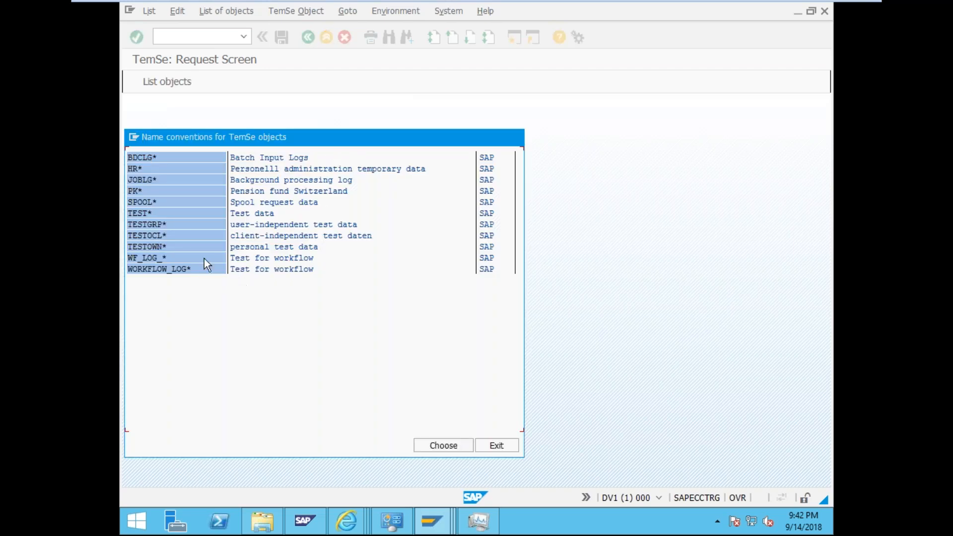
{"action": "double_click", "coordinate": [157, 179]}
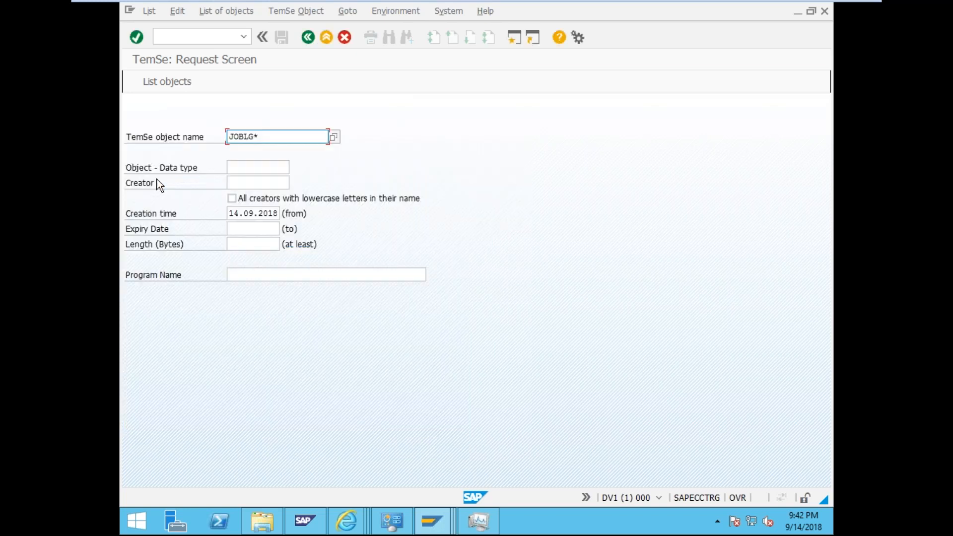
{"action": "left_click", "coordinate": [152, 82]}
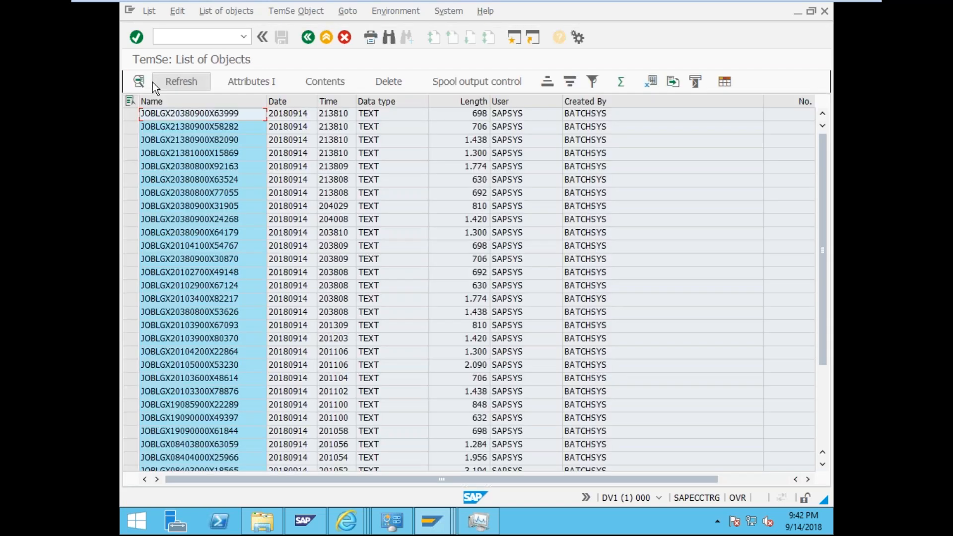
{"action": "left_click", "coordinate": [365, 154]}
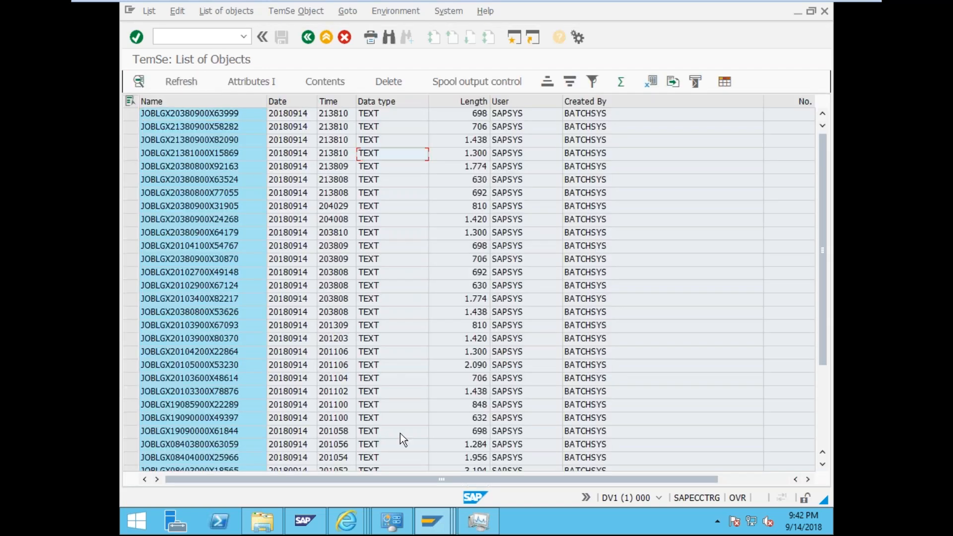
{"action": "left_click_drag", "start_coordinate": [413, 475], "coordinate": [362, 471]}
{"action": "key", "text": "ctrl+slash"}
{"action": "type", "text": "/ns"}
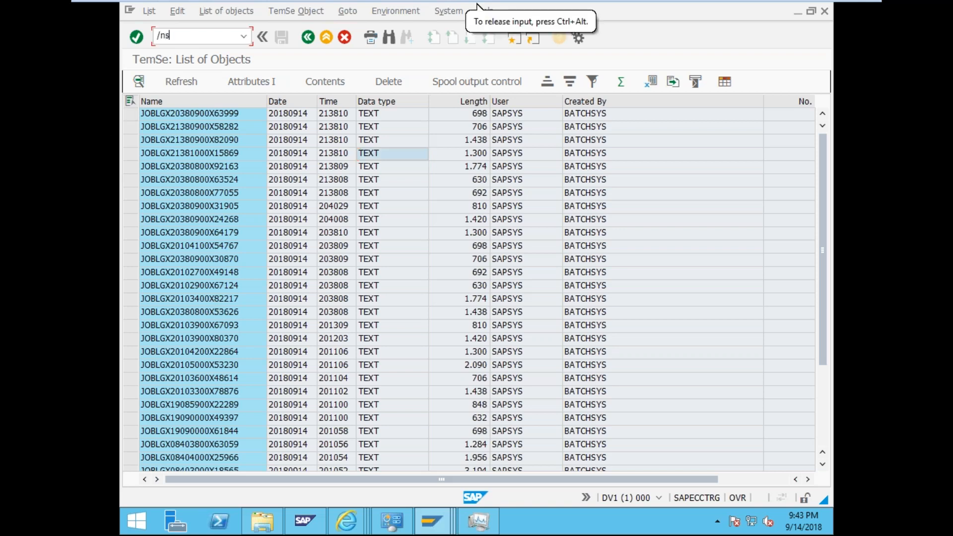
{"action": "type", "text": "m36"}
- Return to SM36, open Spool List Recipient, and cancel it without setting a recipient
{"action": "key", "text": "Return"}
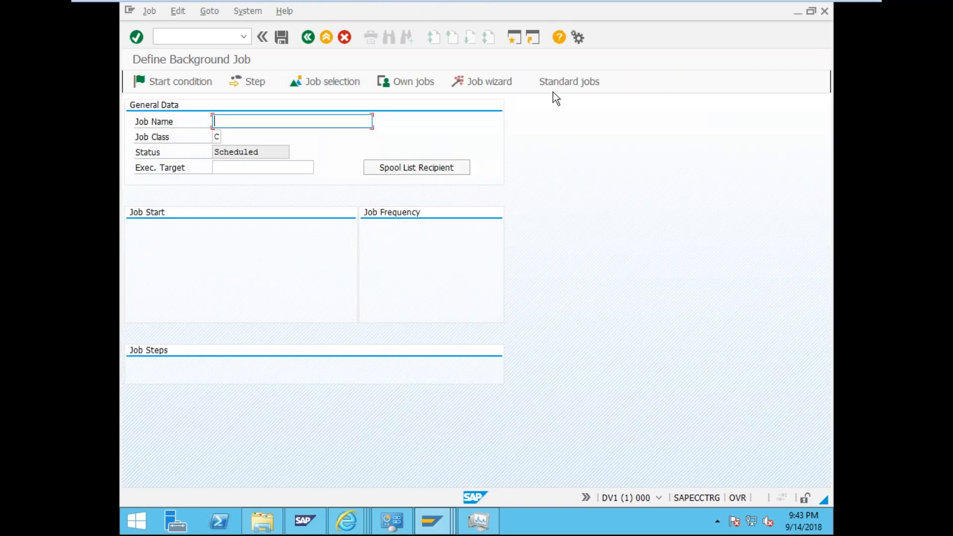
{"action": "left_click", "coordinate": [395, 169]}
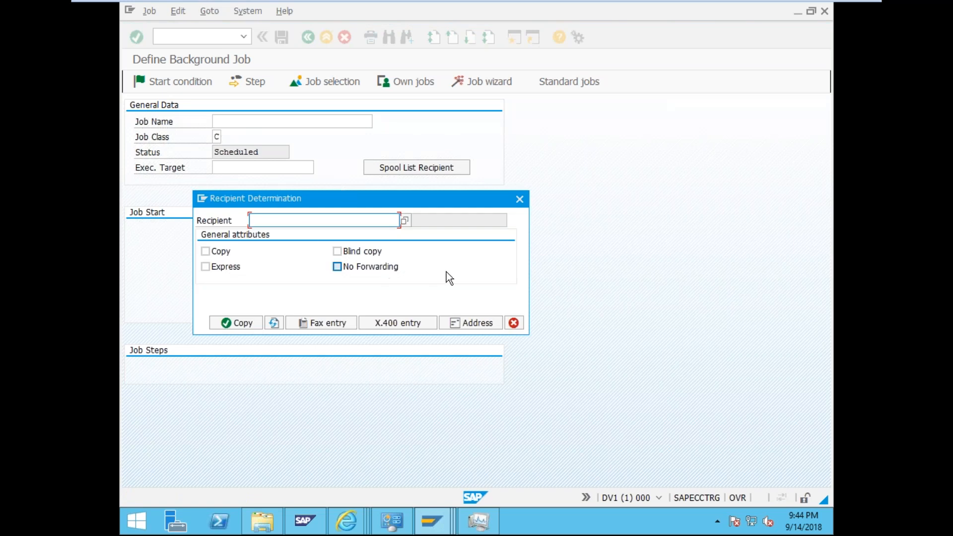
{"action": "left_click", "coordinate": [520, 323]}
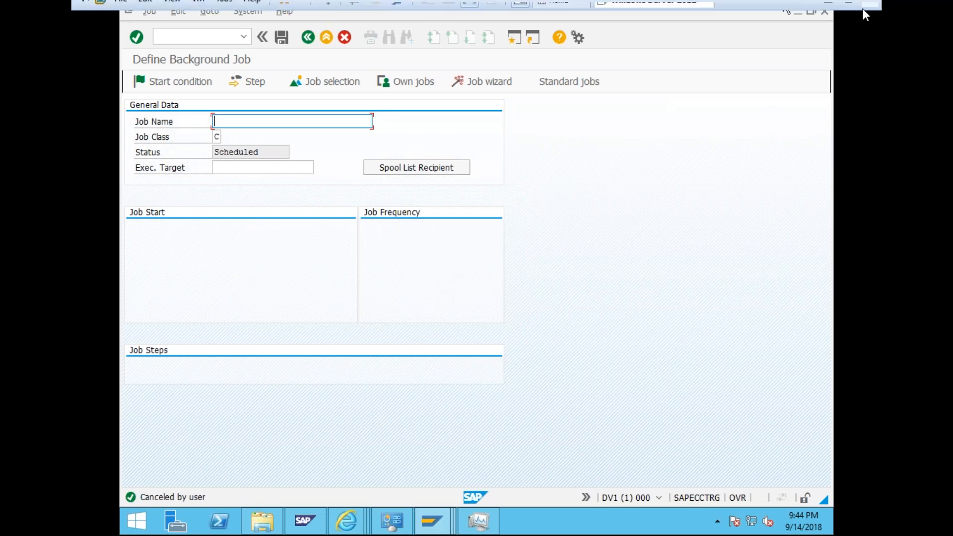
- Exit, then re-enter full-screen view of the Windows Server 2012 virtual machine
{"action": "mouse_move", "coordinate": [862, 8]}
{"action": "left_click", "coordinate": [467, 13]}
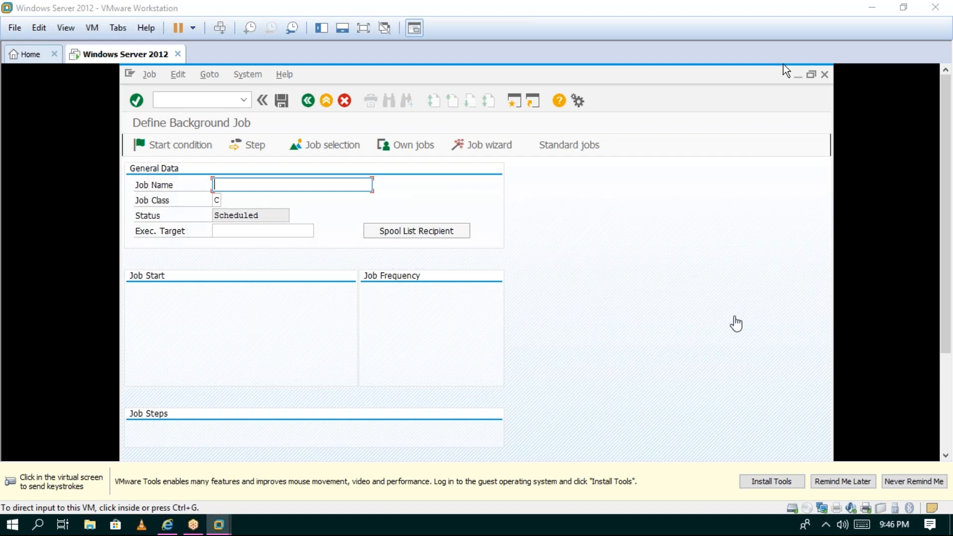
{"action": "left_click", "coordinate": [848, 482]}
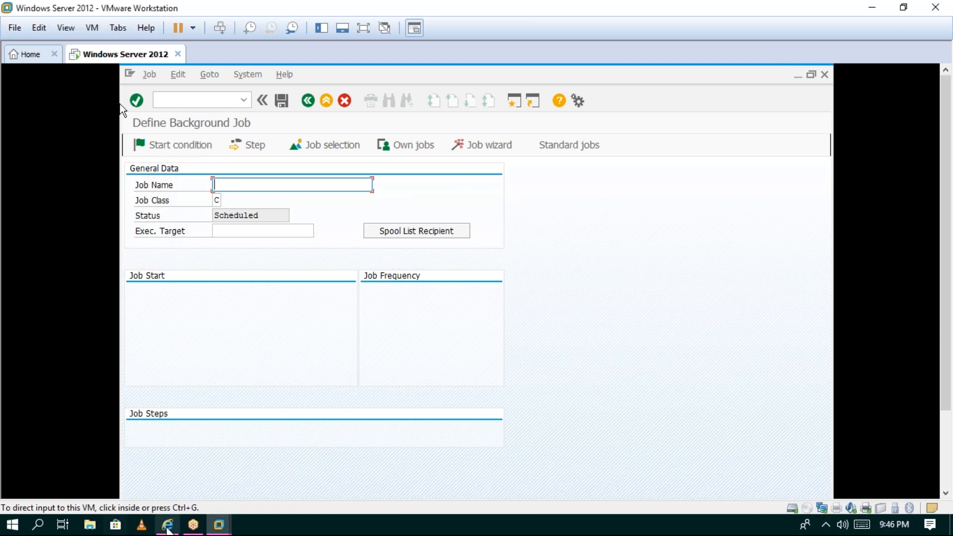
{"action": "mouse_move", "coordinate": [219, 527]}
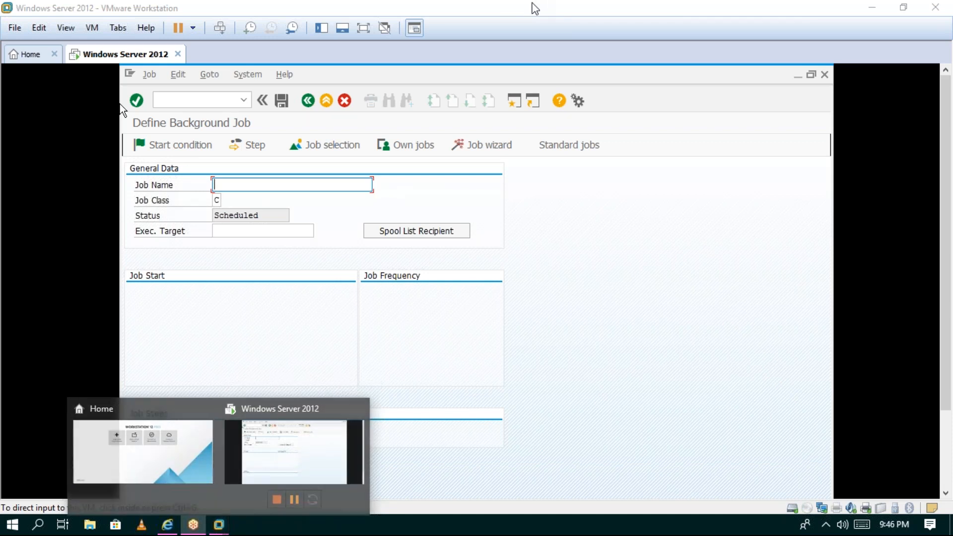
{"action": "left_click", "coordinate": [516, 448]}
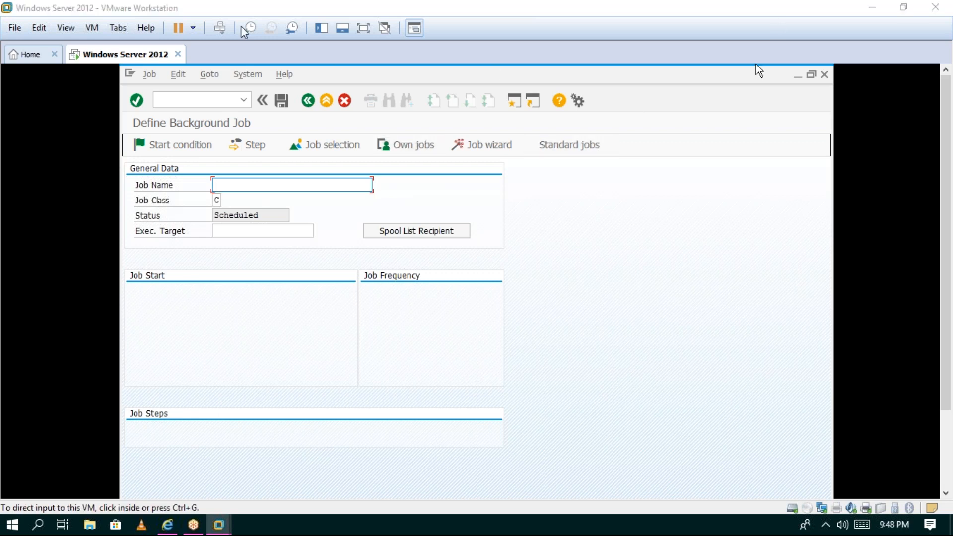
{"action": "left_click", "coordinate": [66, 28]}
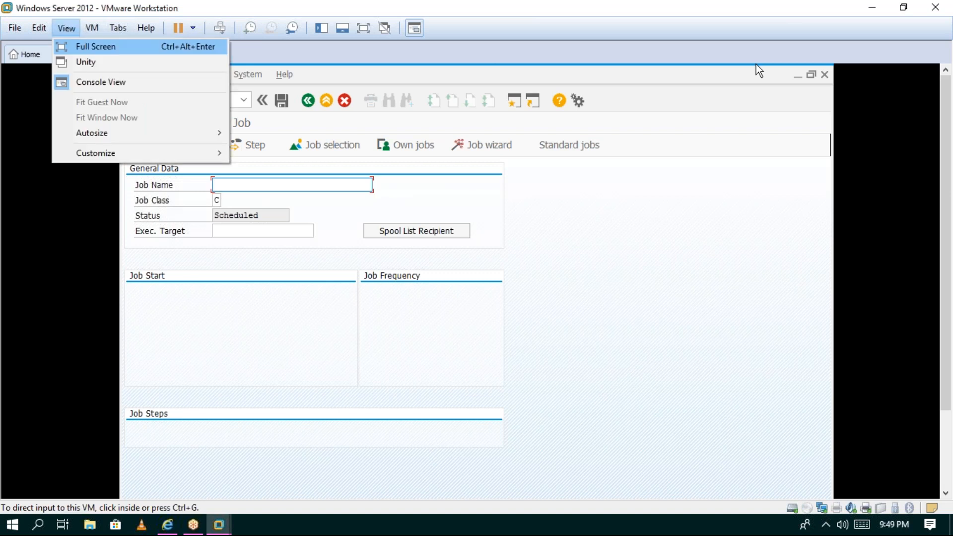
{"action": "key", "text": "Return"}
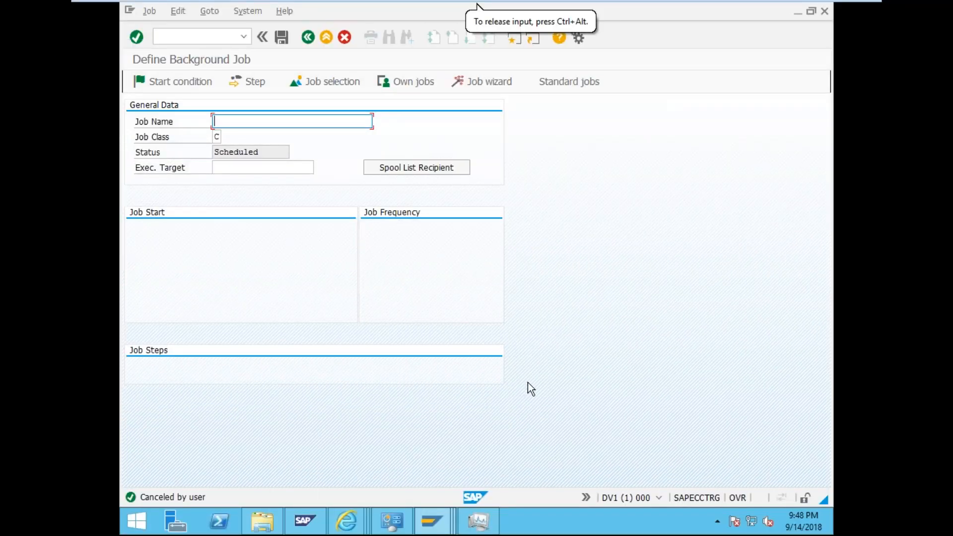
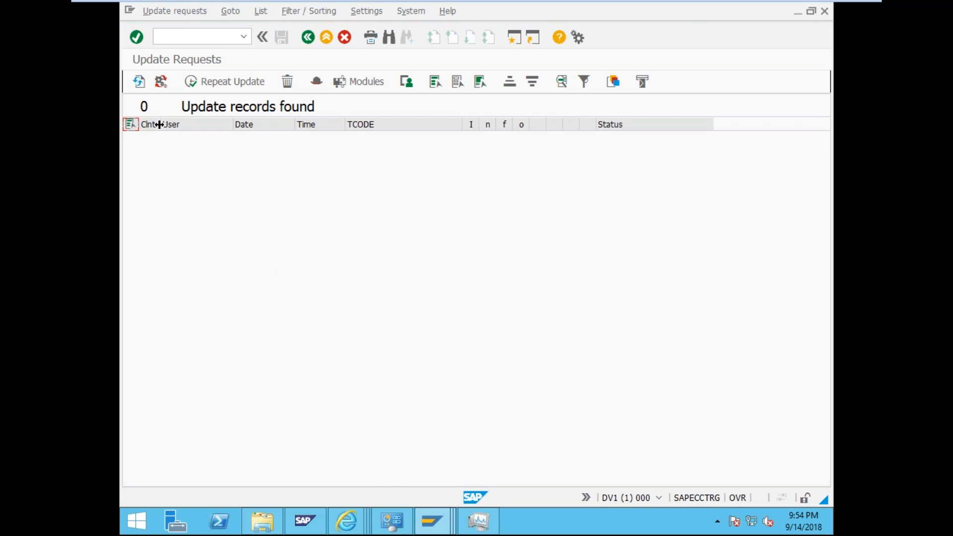
- Widen the Clnt column, then open Update Program Administration and display the update statistics
{"action": "left_click_drag", "start_coordinate": [160, 122], "coordinate": [172, 121]}
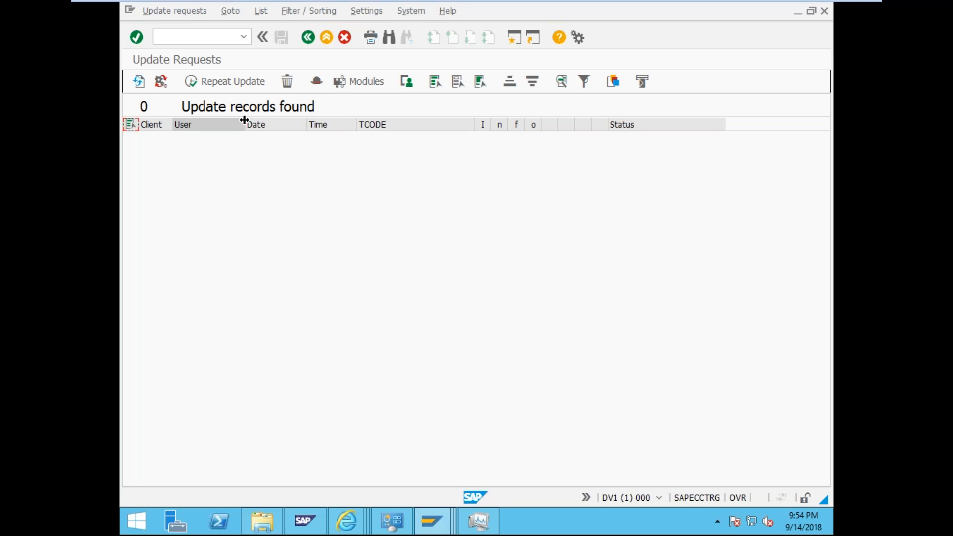
{"action": "left_click", "coordinate": [162, 82]}
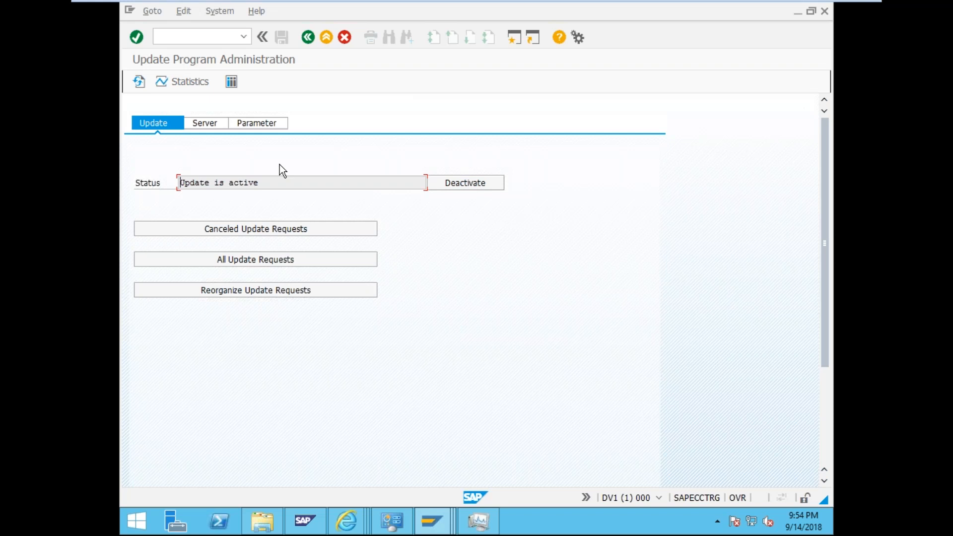
{"action": "left_click", "coordinate": [201, 81]}
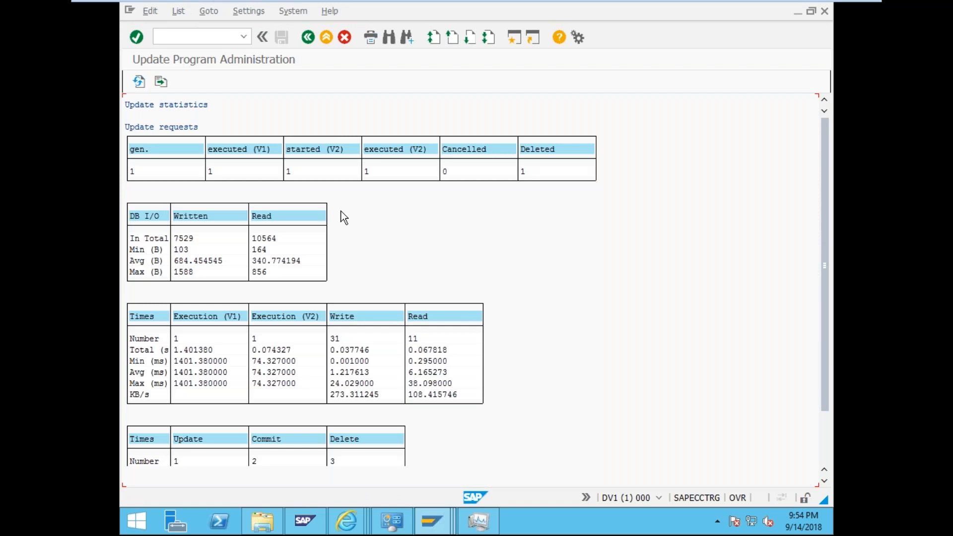
{"action": "scroll", "coordinate": [344, 217], "scroll_direction": "down", "scroll_amount": 2}
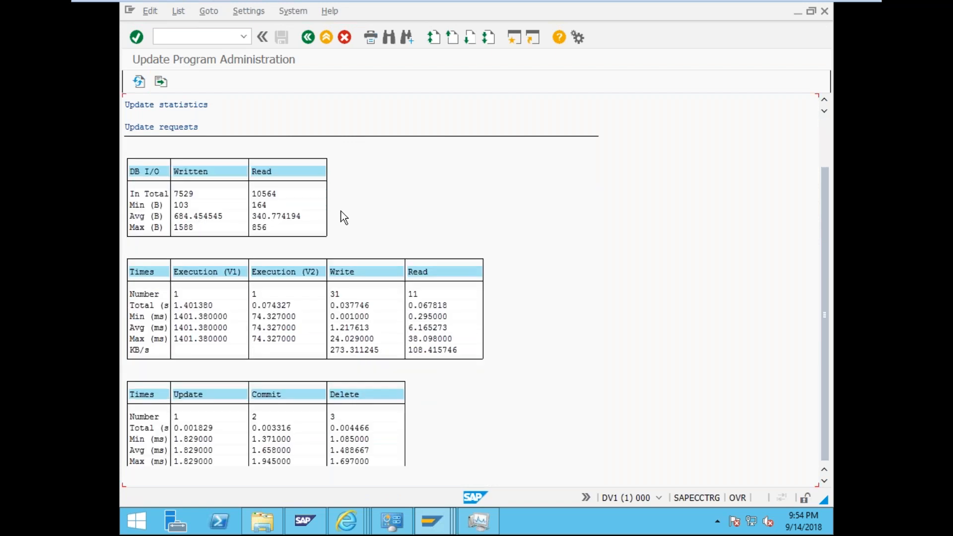
{"action": "scroll", "coordinate": [344, 217], "scroll_direction": "up", "scroll_amount": 2}
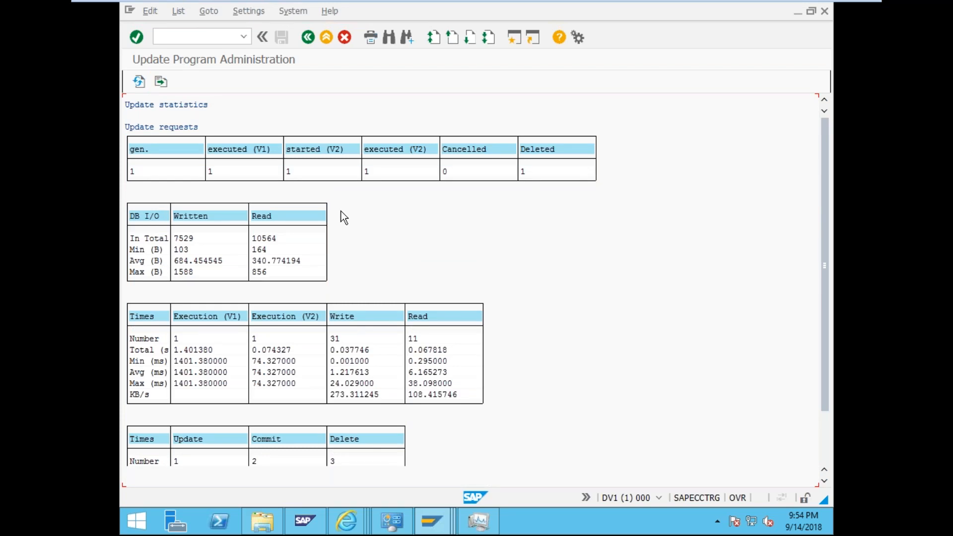
{"action": "scroll", "coordinate": [344, 217], "scroll_direction": "down", "scroll_amount": 2}
{"action": "scroll", "coordinate": [344, 217], "scroll_direction": "down", "scroll_amount": 2}
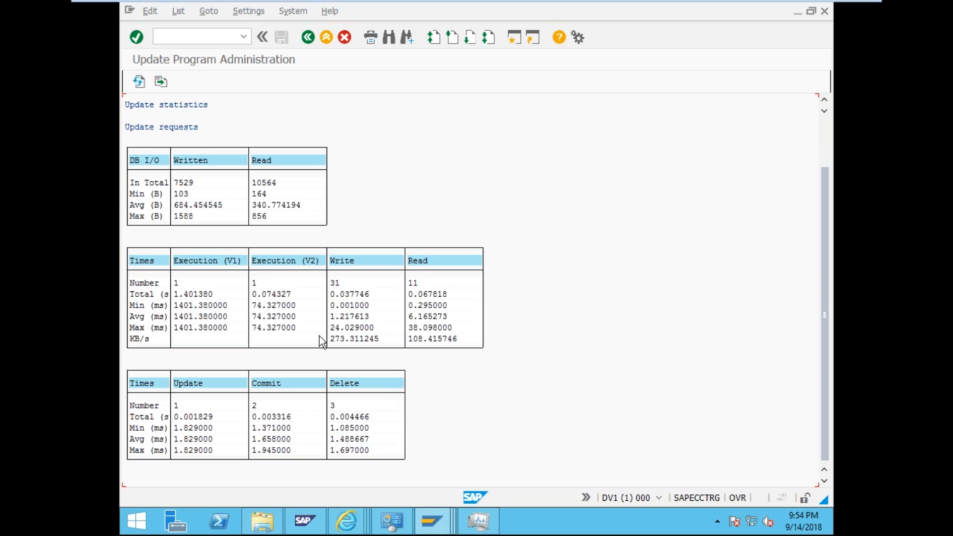
{"action": "scroll", "coordinate": [415, 330], "scroll_direction": "up", "scroll_amount": 1}
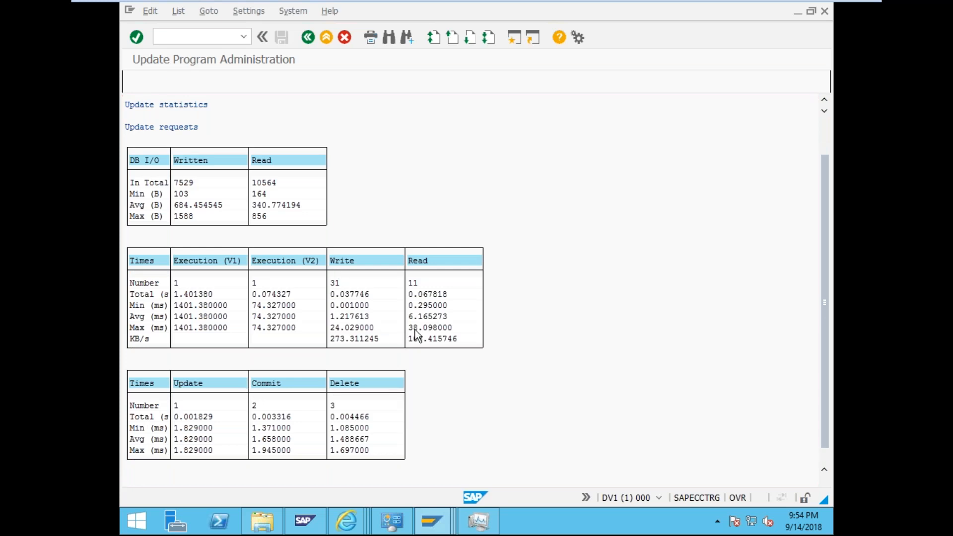
{"action": "scroll", "coordinate": [413, 238], "scroll_direction": "up", "scroll_amount": 2}
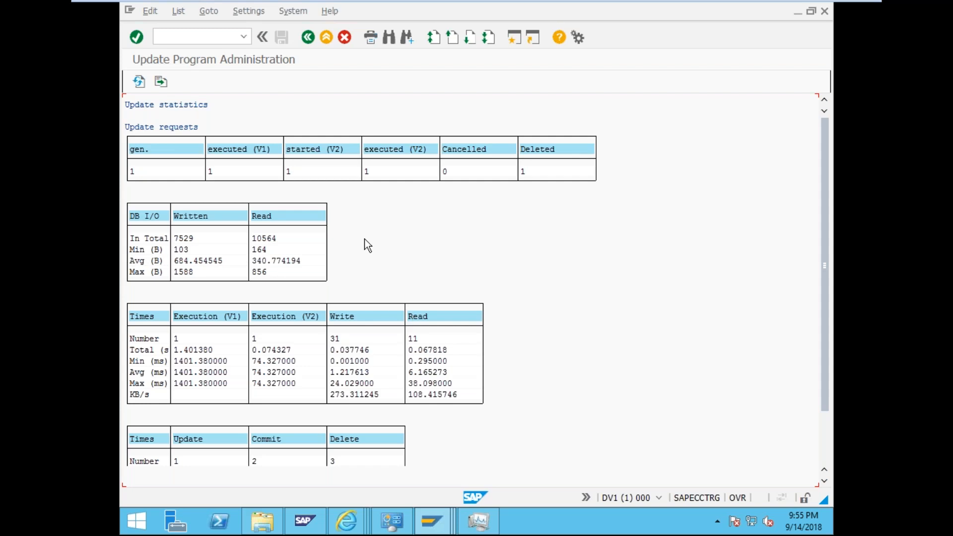
{"action": "scroll", "coordinate": [364, 239], "scroll_direction": "down", "scroll_amount": 1}
{"action": "scroll", "coordinate": [364, 239], "scroll_direction": "up", "scroll_amount": 1}
{"action": "left_click", "coordinate": [132, 217]}
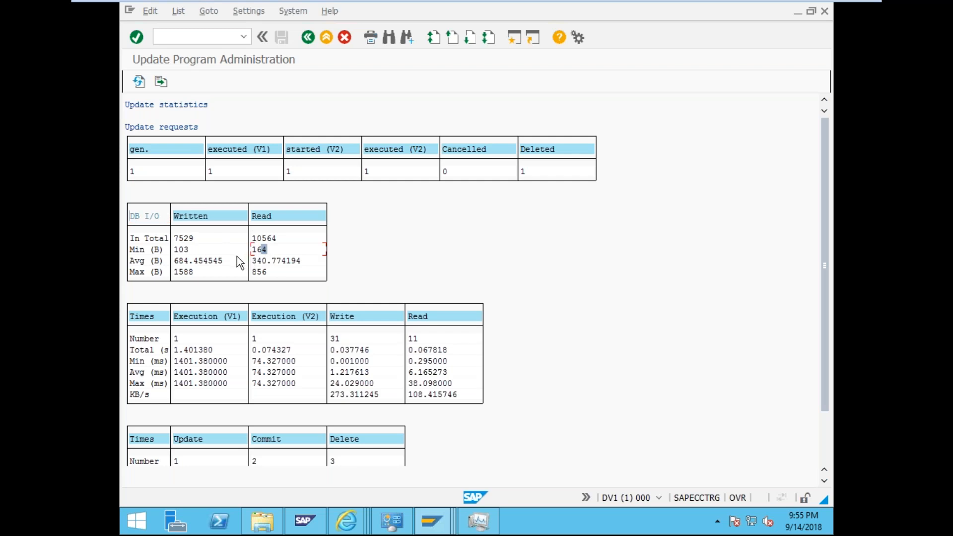
{"action": "left_click", "coordinate": [231, 272]}
{"action": "left_click", "coordinate": [263, 273]}
{"action": "left_click", "coordinate": [306, 40]}
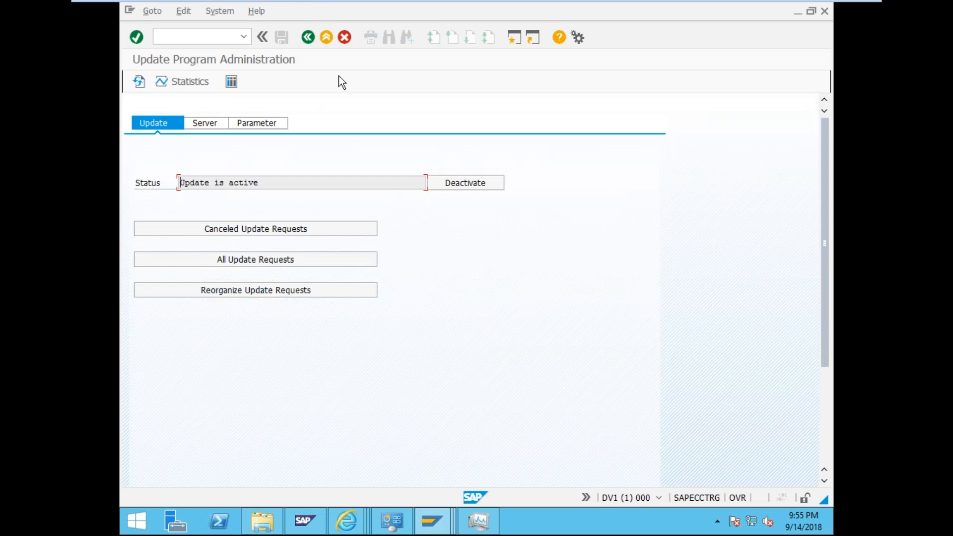
- Check the update servers, then reorganize incomplete update requests (none found)
{"action": "left_click", "coordinate": [207, 123]}
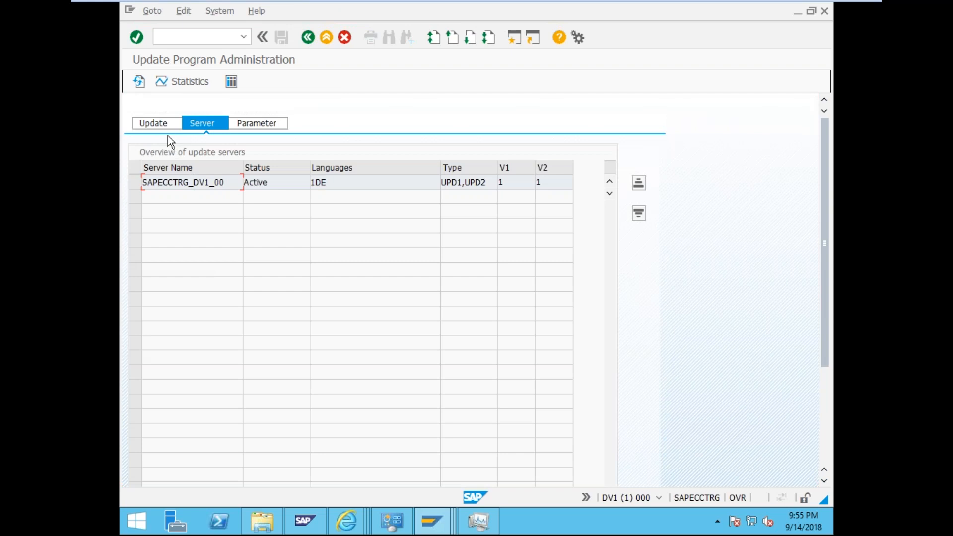
{"action": "left_click", "coordinate": [168, 124]}
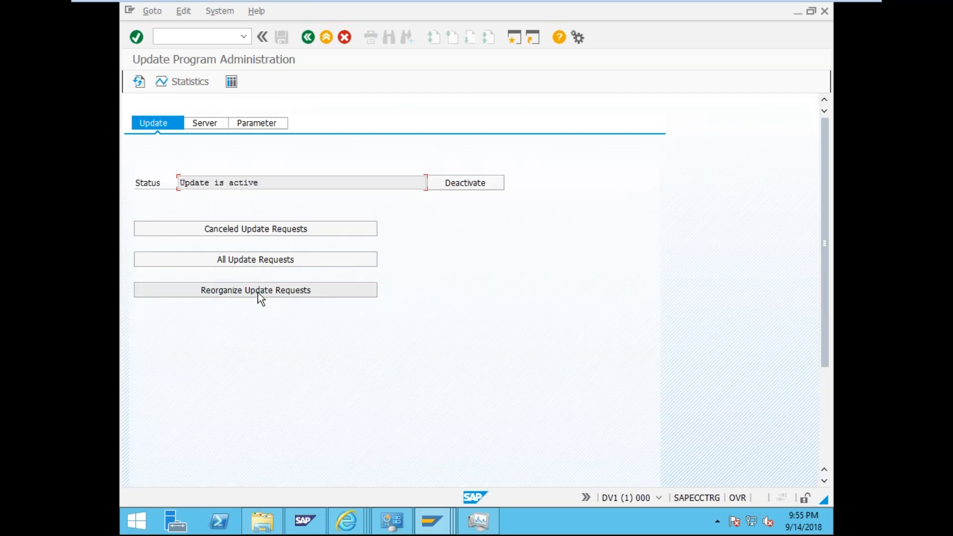
{"action": "left_click", "coordinate": [259, 293]}
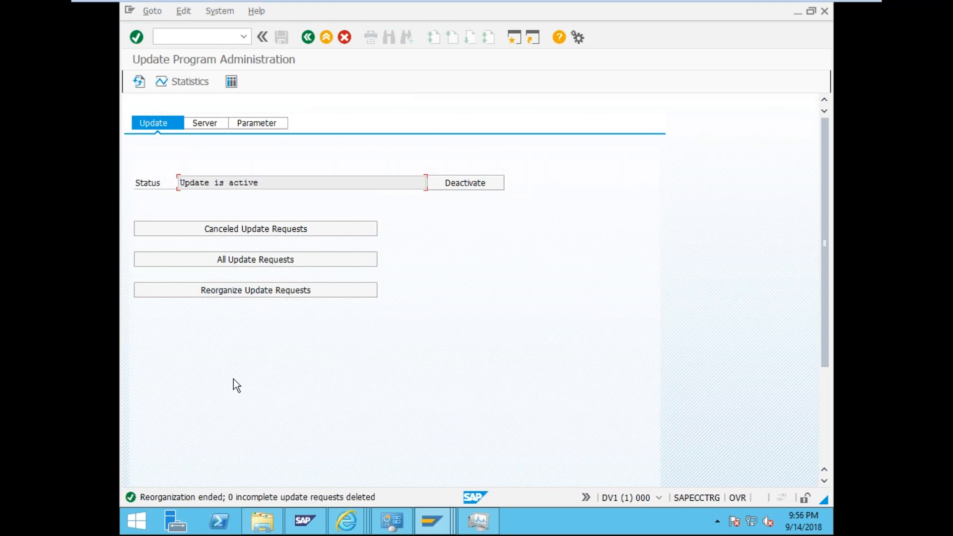
- Display the update profile parameters on the Parameter tab
{"action": "left_click", "coordinate": [205, 34]}
{"action": "type", "text": "/rz"}
{"action": "key", "text": "Tab"}
{"action": "left_click", "coordinate": [253, 124]}
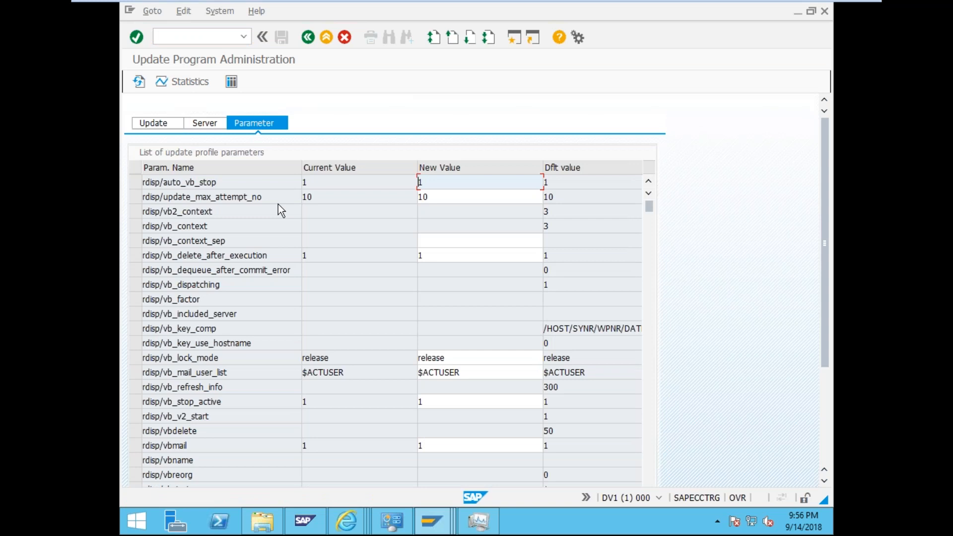
- Review the rdisp parameters such as rdisp/vb_key_use_hostname, then show server SAPECCTRG_DV1_00 as Active
{"action": "double_click", "coordinate": [279, 196]}
{"action": "scroll", "coordinate": [279, 196], "scroll_direction": "down", "scroll_amount": 3}
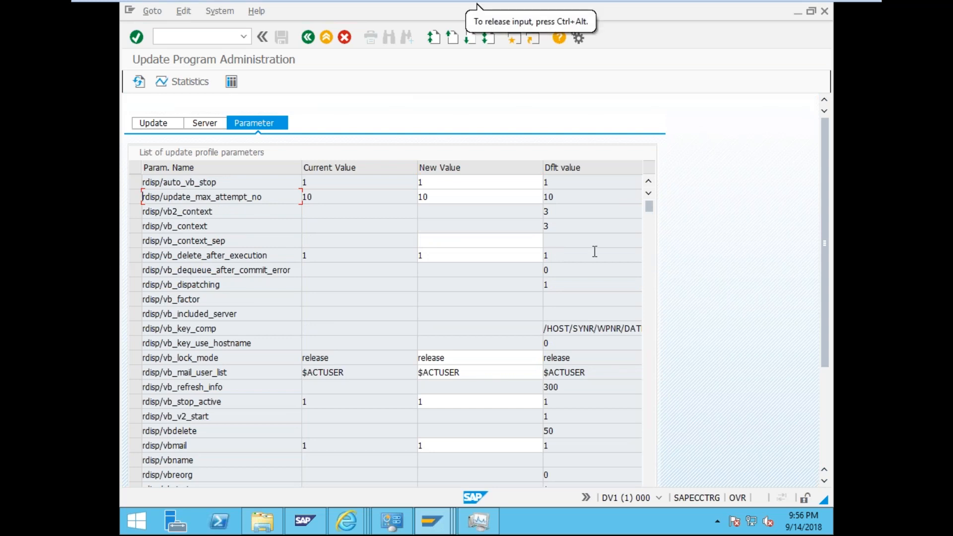
{"action": "left_click", "coordinate": [223, 342]}
{"action": "scroll", "coordinate": [223, 342], "scroll_direction": "down", "scroll_amount": 2}
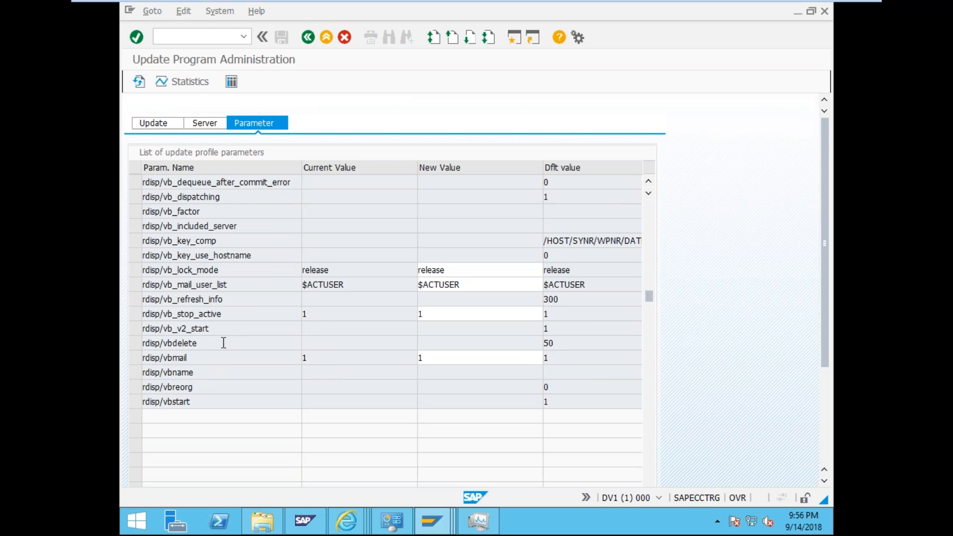
{"action": "scroll", "coordinate": [224, 343], "scroll_direction": "up", "scroll_amount": 2}
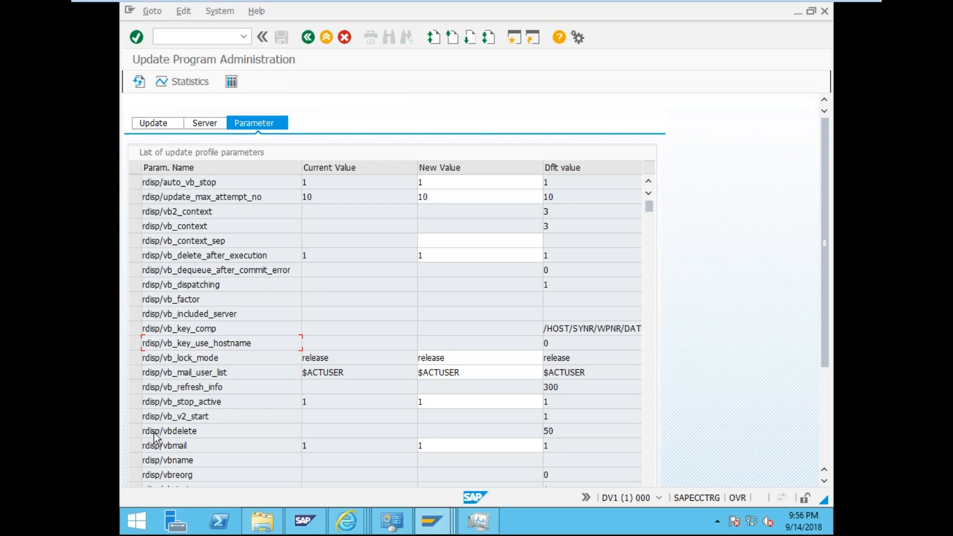
{"action": "scroll", "coordinate": [153, 435], "scroll_direction": "down", "scroll_amount": 1}
{"action": "scroll", "coordinate": [154, 434], "scroll_direction": "down", "scroll_amount": 1}
{"action": "scroll", "coordinate": [154, 434], "scroll_direction": "up", "scroll_amount": 2}
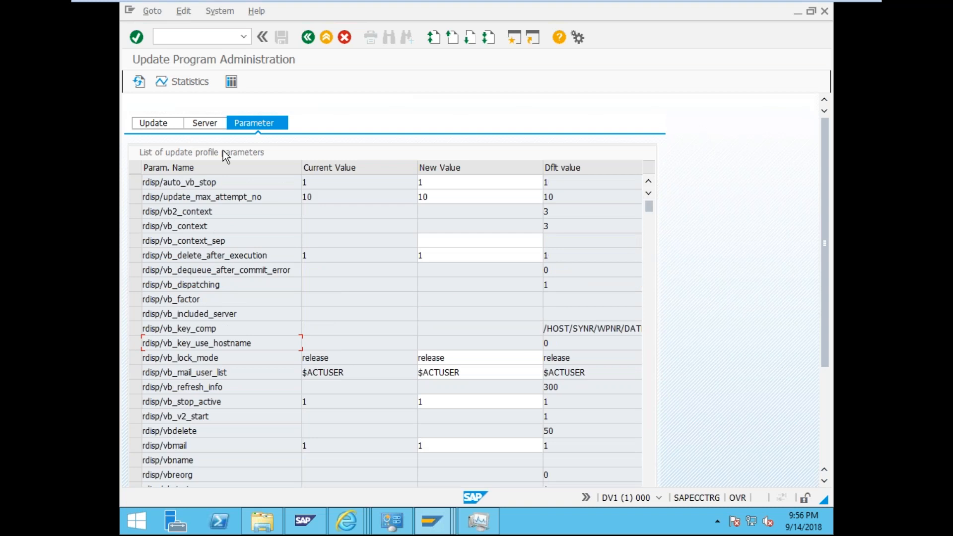
{"action": "left_click", "coordinate": [214, 124]}
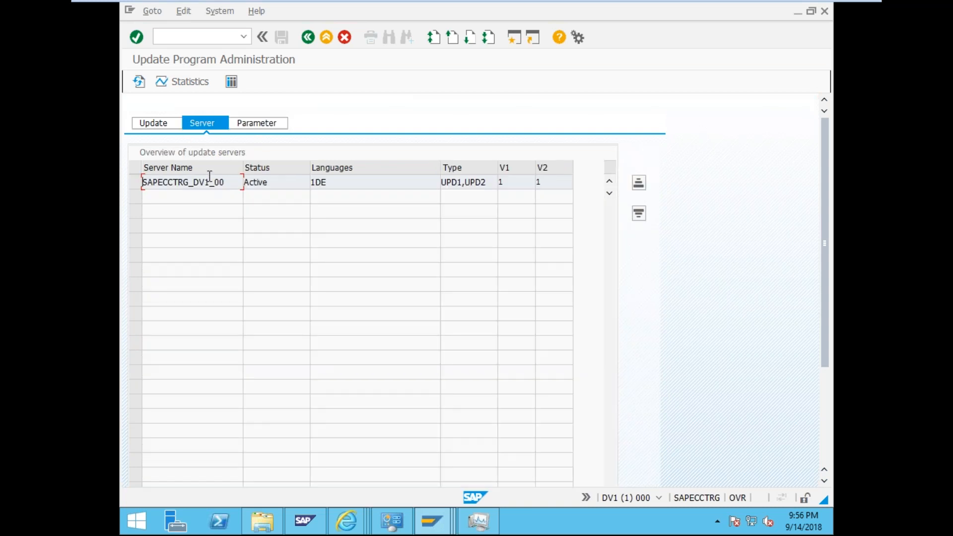
{"action": "left_click", "coordinate": [135, 181]}
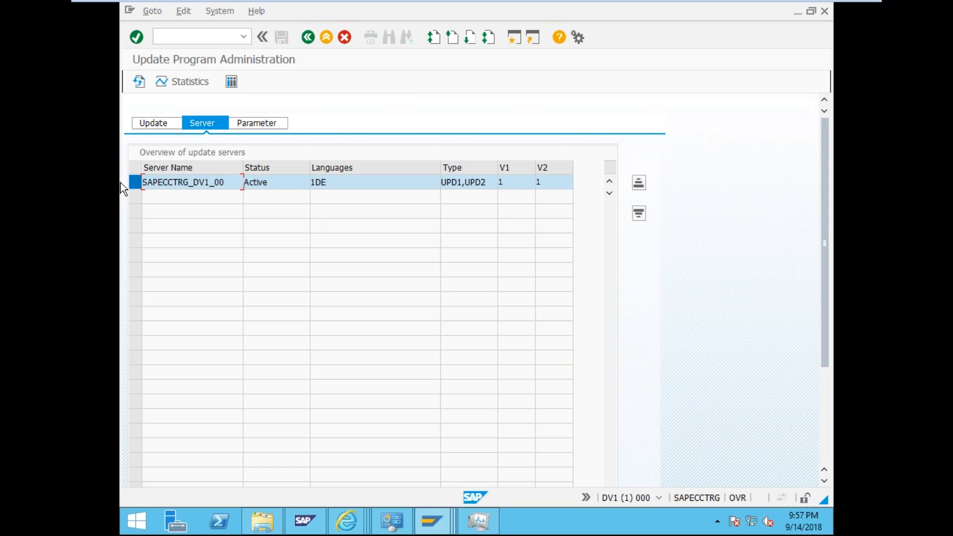
{"action": "left_click", "coordinate": [133, 188]}
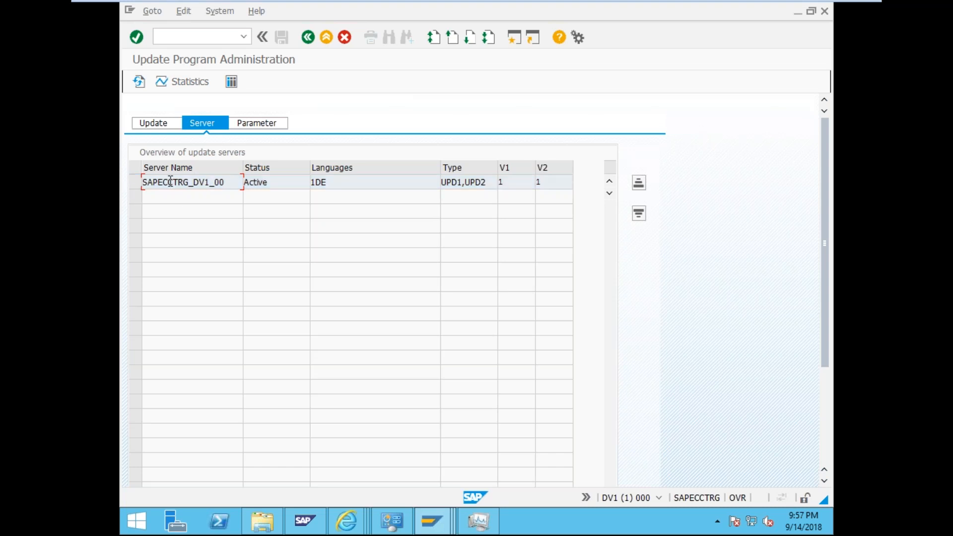
{"action": "left_click", "coordinate": [260, 124]}
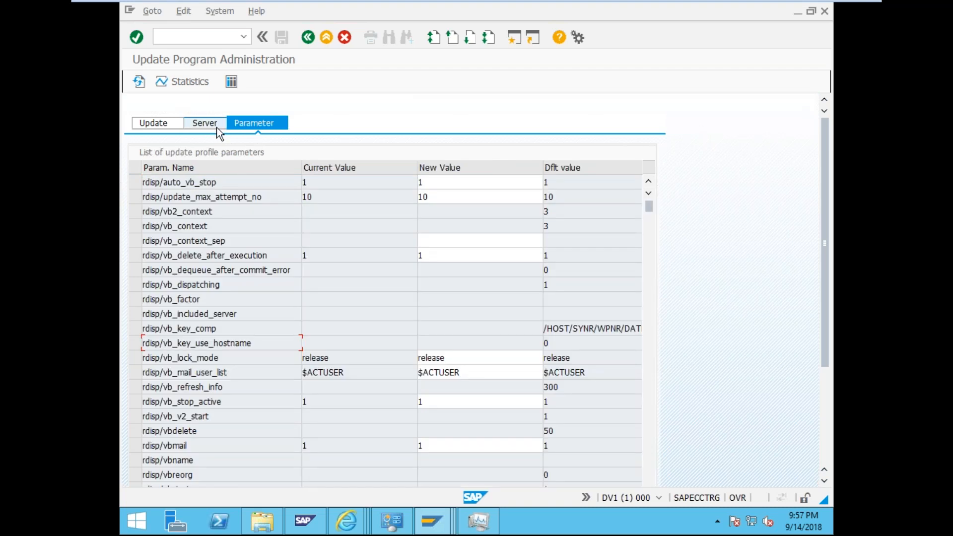
{"action": "left_click", "coordinate": [217, 127]}
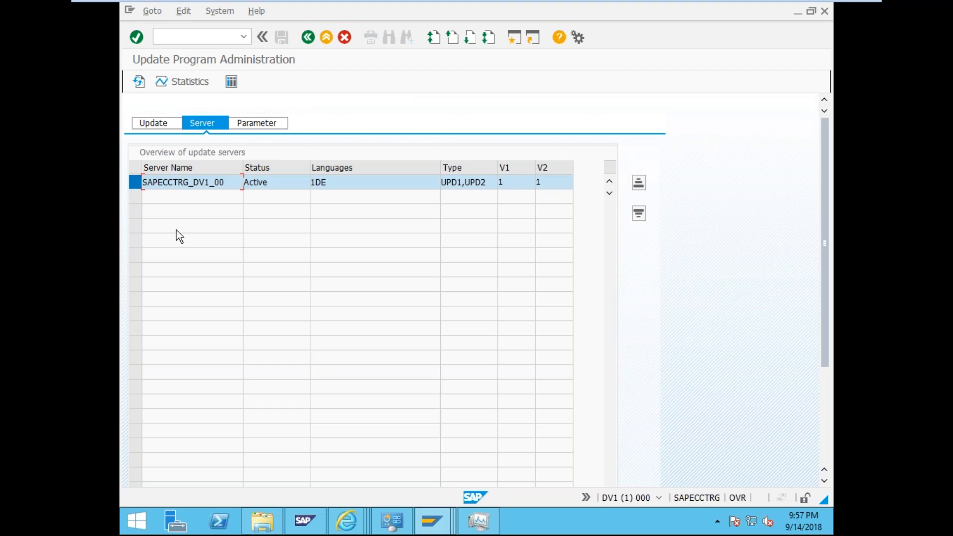
{"action": "mouse_move", "coordinate": [447, 6]}
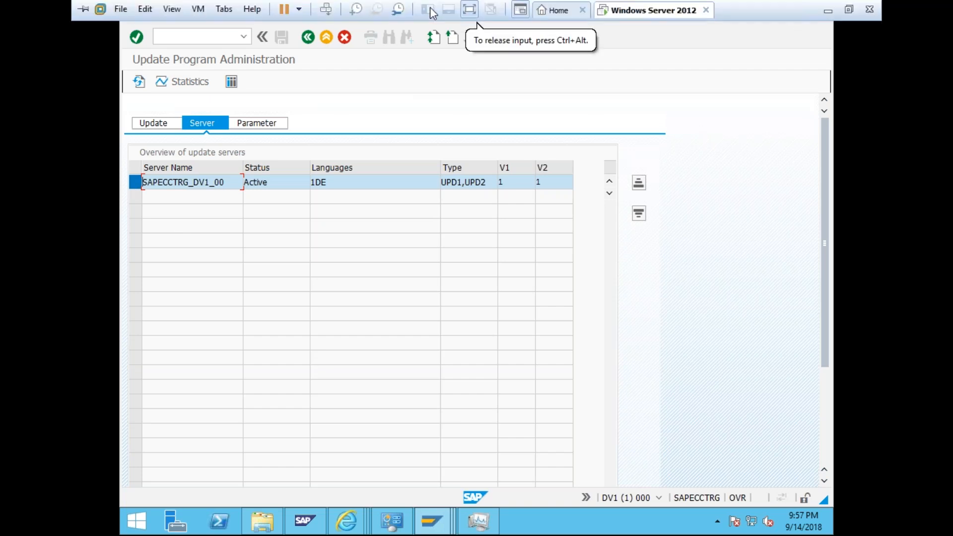
{"action": "left_click", "coordinate": [476, 5]}
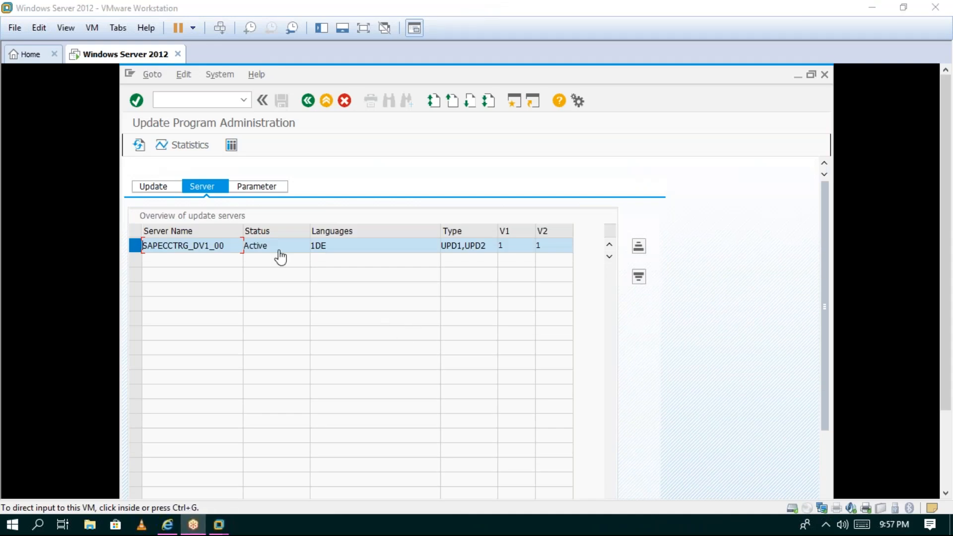
{"action": "left_click", "coordinate": [220, 108]}
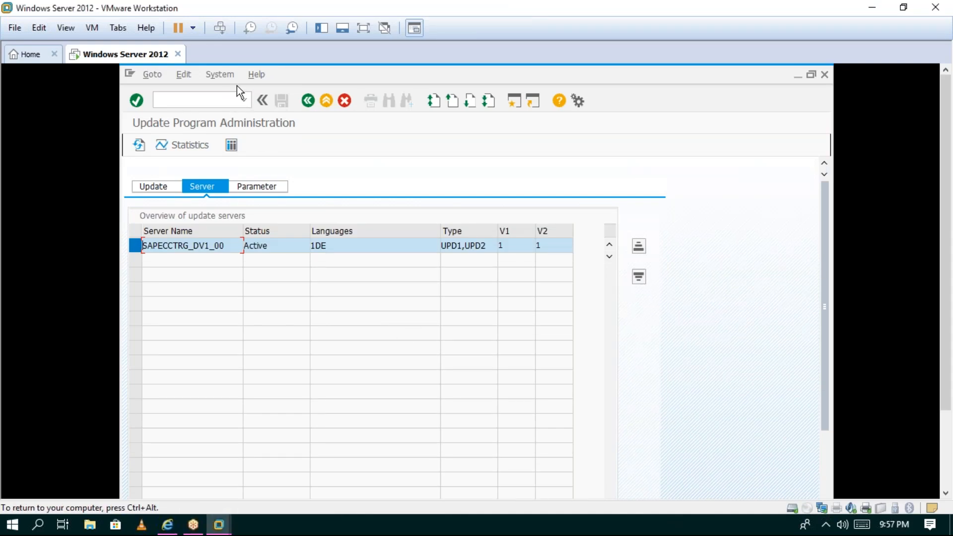
{"action": "left_click", "coordinate": [77, 33]}
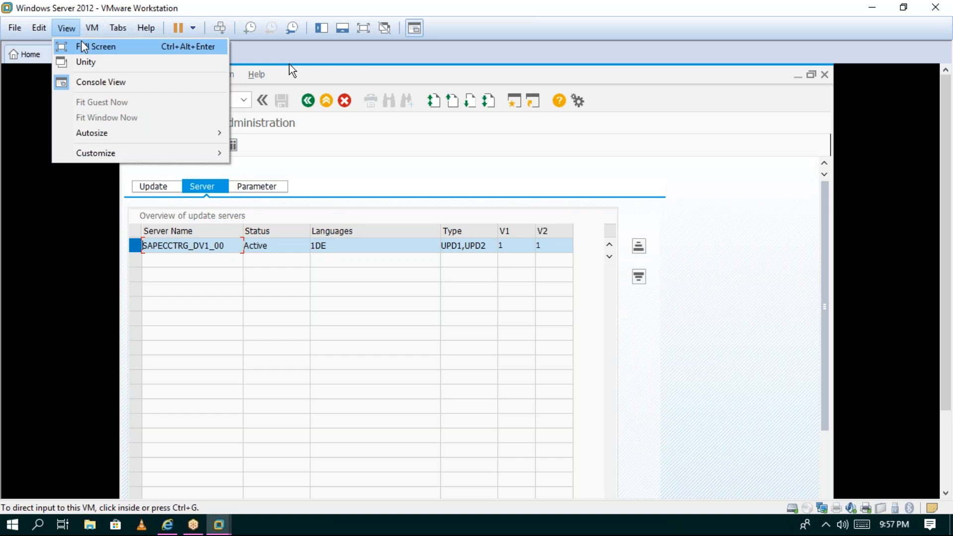
{"action": "left_click", "coordinate": [84, 45]}
{"action": "left_click", "coordinate": [176, 37]}
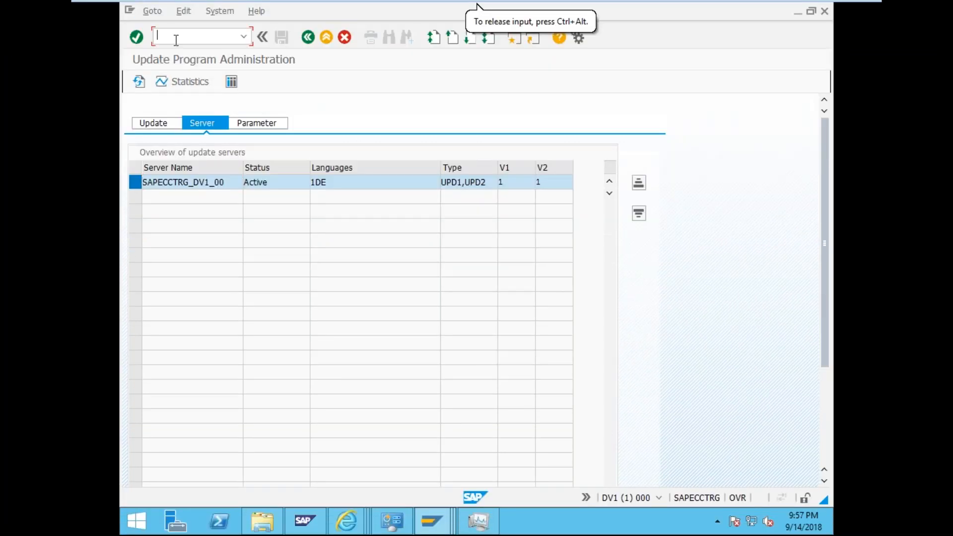
- Open SM01 and search the transaction code list for SU01
{"action": "type", "text": "/nsm01"}
{"action": "key", "text": "Return"}
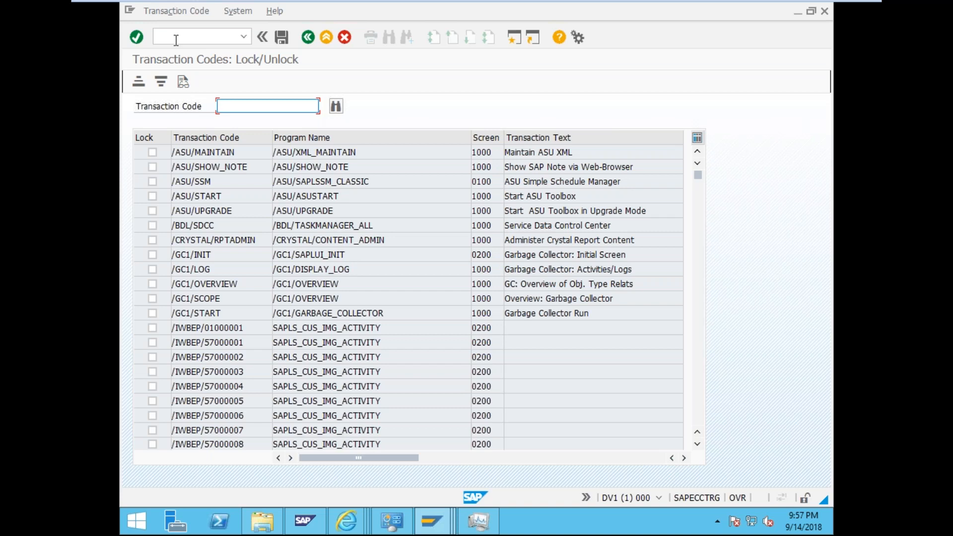
{"action": "left_click", "coordinate": [176, 40]}
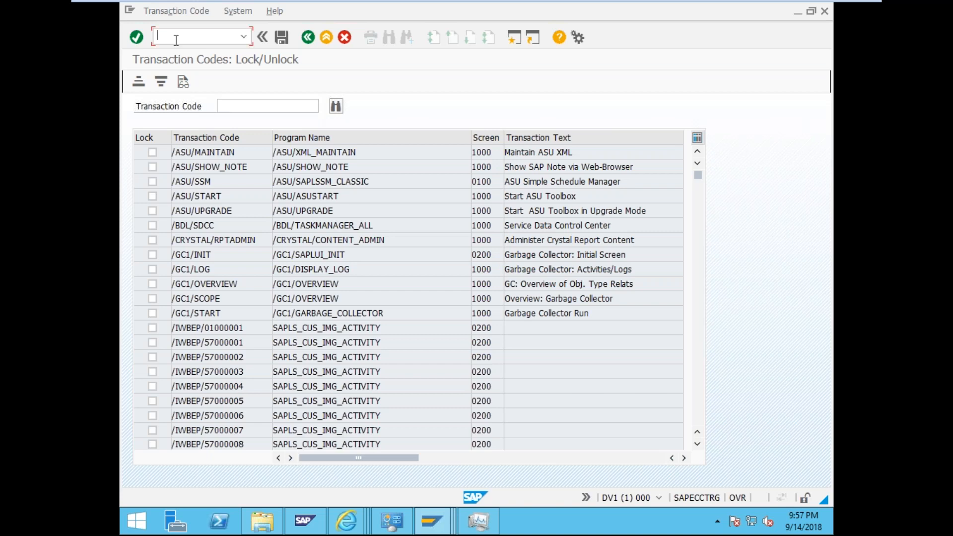
{"action": "left_click", "coordinate": [236, 109]}
{"action": "type", "text": "su01"}
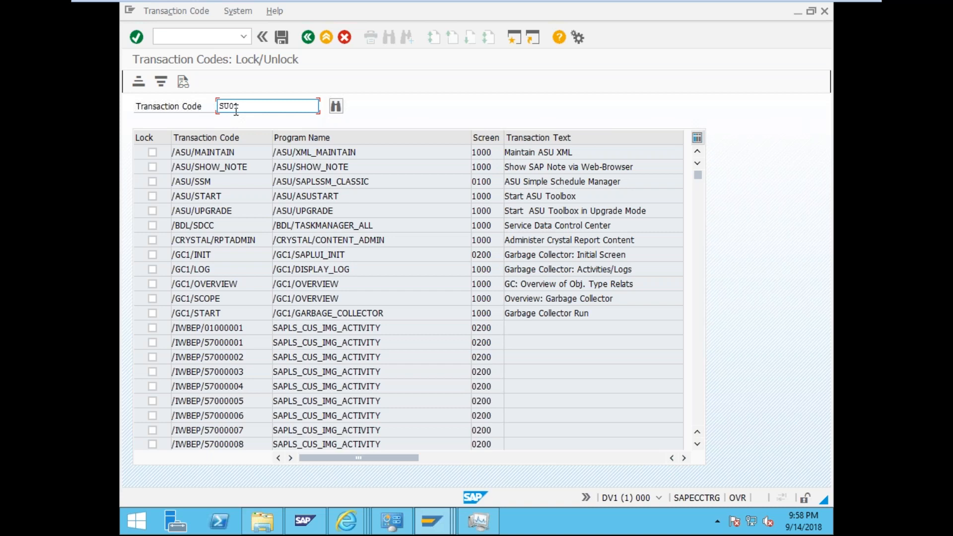
{"action": "left_click", "coordinate": [341, 109]}
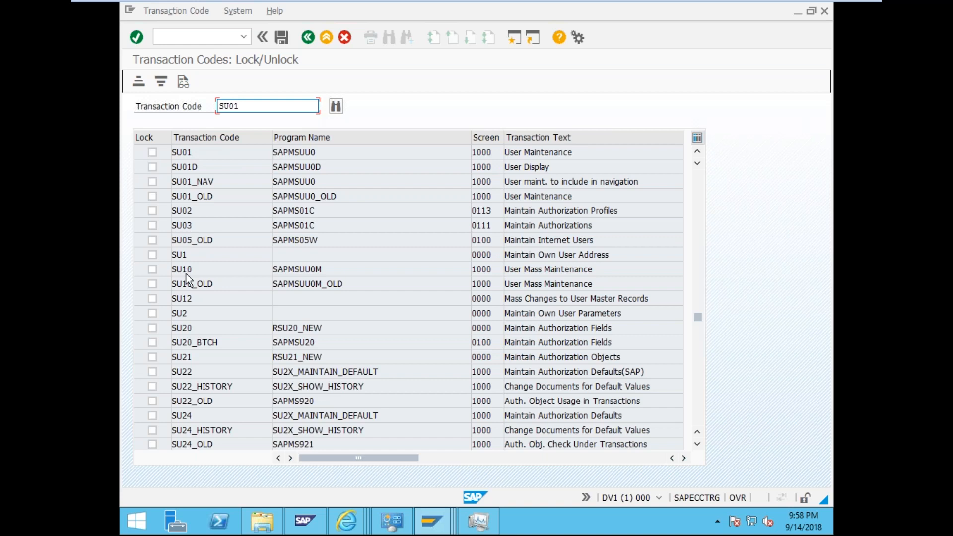
- Locate the SU01 User Maintenance entry and mark it as locked
{"action": "scroll", "coordinate": [187, 273], "scroll_direction": "down", "scroll_amount": 1}
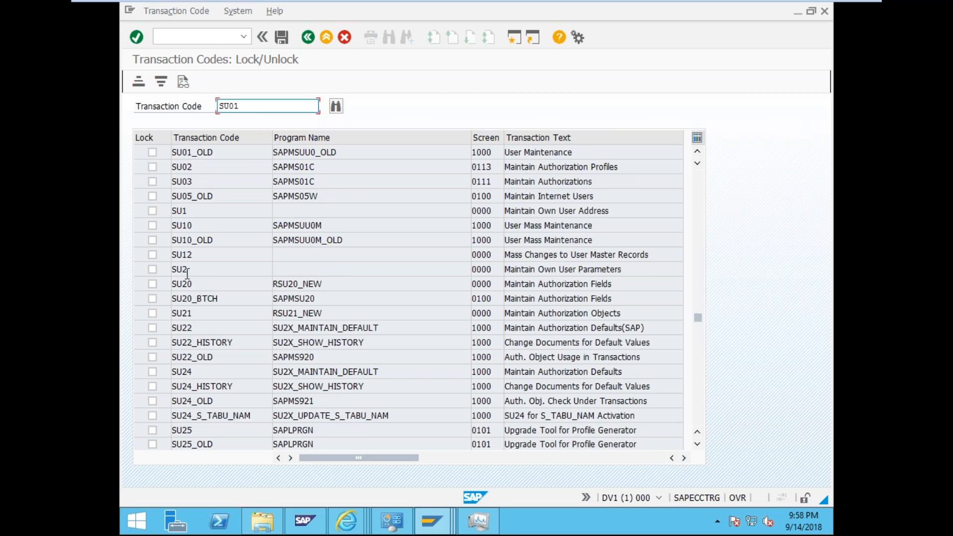
{"action": "scroll", "coordinate": [188, 273], "scroll_direction": "down", "scroll_amount": 7}
{"action": "scroll", "coordinate": [187, 276], "scroll_direction": "down", "scroll_amount": 6}
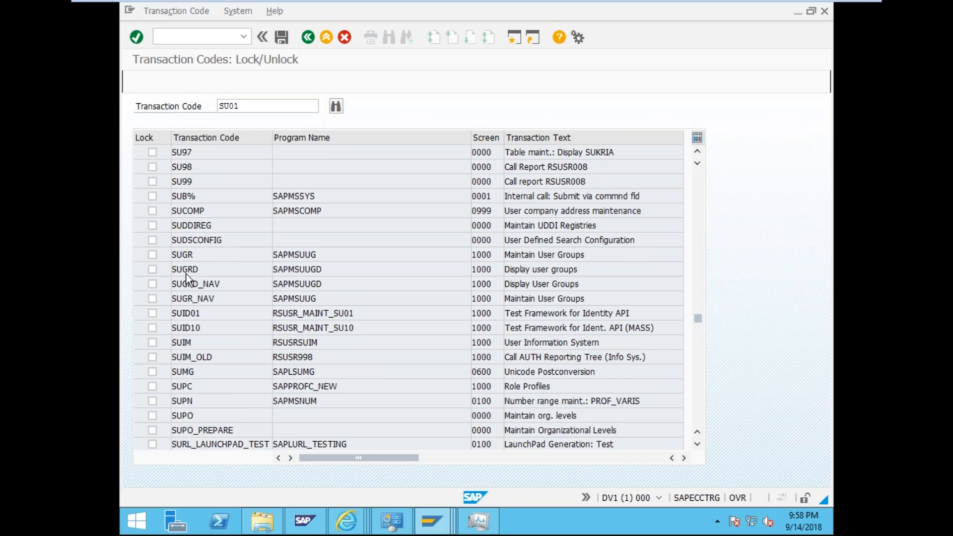
{"action": "scroll", "coordinate": [187, 276], "scroll_direction": "up", "scroll_amount": 1}
{"action": "scroll", "coordinate": [187, 273], "scroll_direction": "up", "scroll_amount": 11}
{"action": "scroll", "coordinate": [187, 274], "scroll_direction": "up", "scroll_amount": 9}
{"action": "scroll", "coordinate": [187, 278], "scroll_direction": "up", "scroll_amount": 4}
{"action": "left_click_drag", "start_coordinate": [701, 319], "coordinate": [693, 165]}
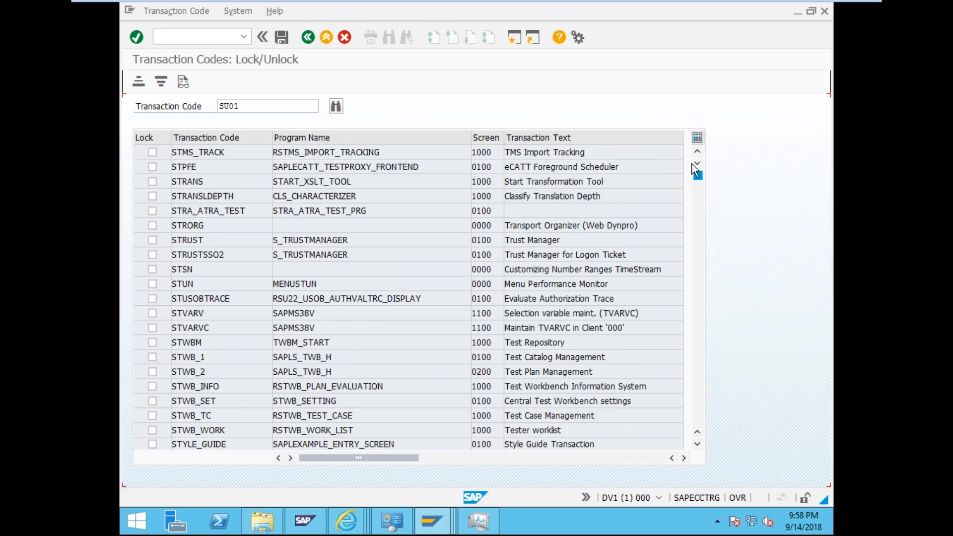
{"action": "left_click", "coordinate": [335, 109]}
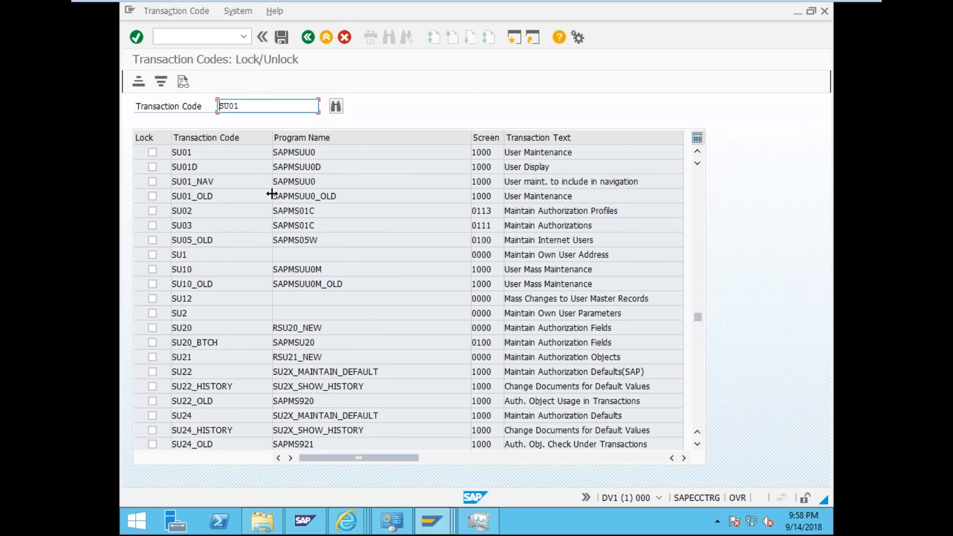
{"action": "left_click", "coordinate": [152, 152]}
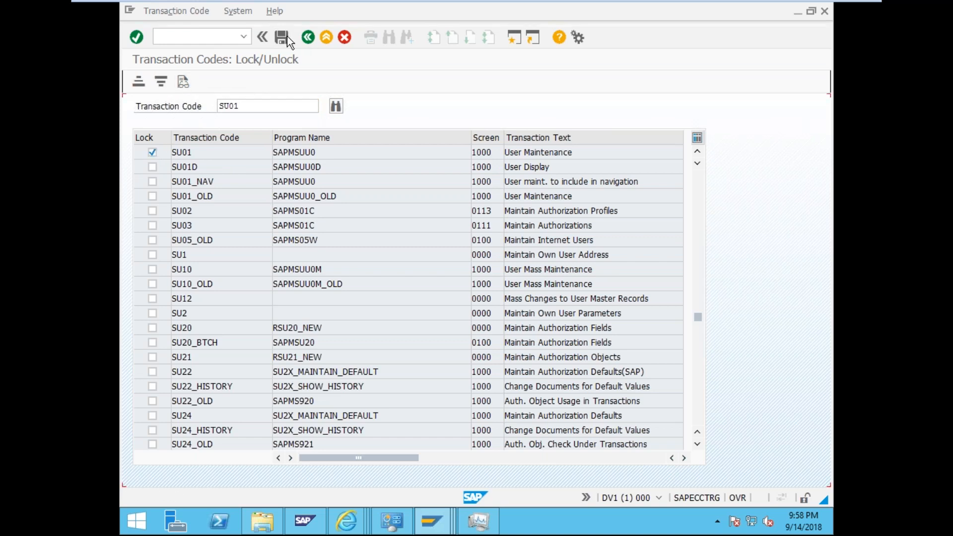
- In the Maintain Authorizations window, run /nsu01 to see the lock message
{"action": "left_click", "coordinate": [437, 530]}
{"action": "left_click", "coordinate": [538, 439]}
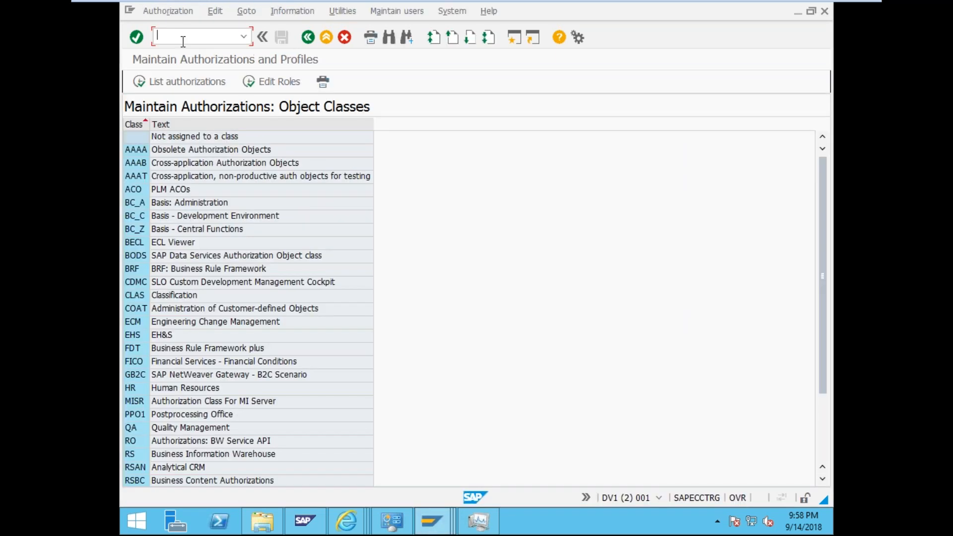
{"action": "type", "text": "/nsu01"}
{"action": "key", "text": "Return"}
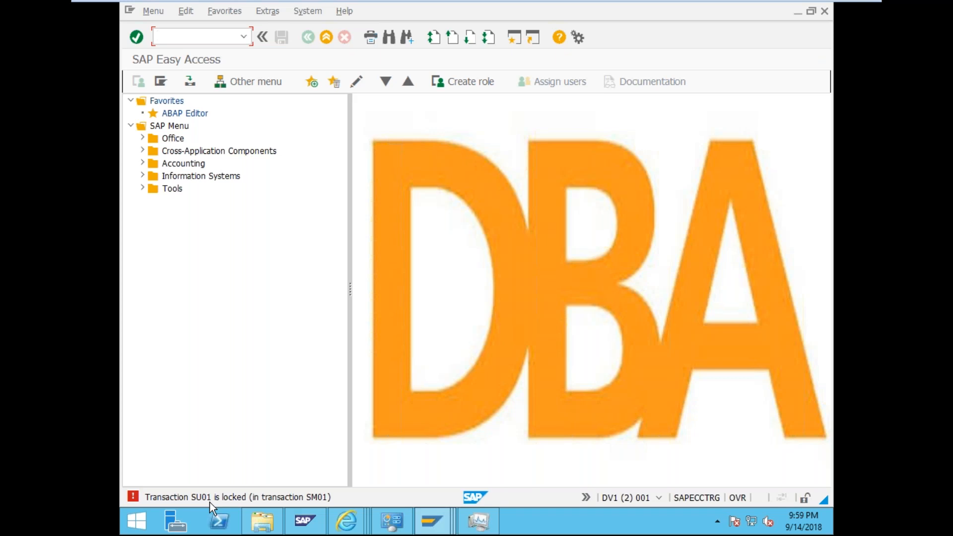
- Unlock SU01 in the transaction lock list and save
{"action": "left_click", "coordinate": [435, 533]}
{"action": "left_click", "coordinate": [650, 394]}
{"action": "left_click", "coordinate": [151, 153]}
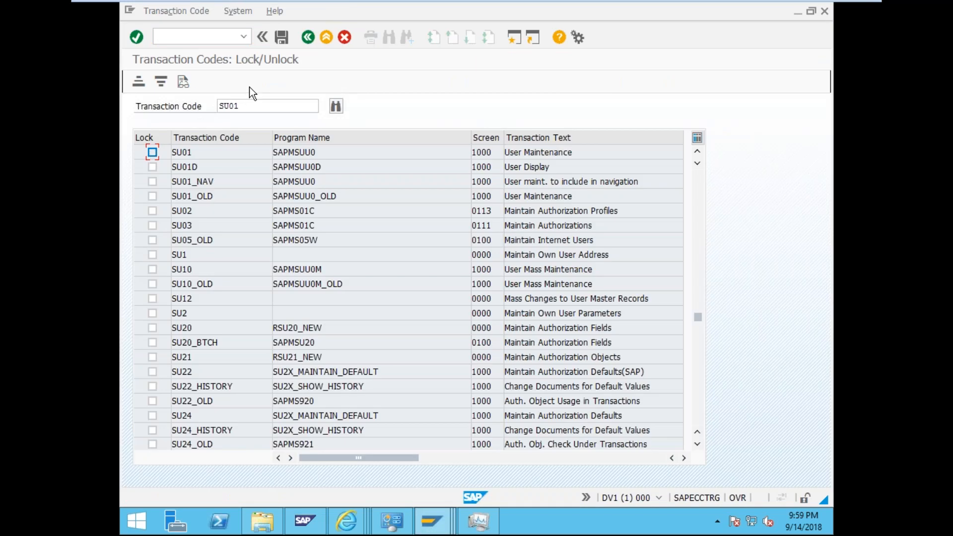
{"action": "left_click", "coordinate": [281, 38]}
- Run /nsm01 in the SAP Easy Access window, then return to the lock list window
{"action": "mouse_move", "coordinate": [432, 521]}
{"action": "left_click", "coordinate": [495, 475]}
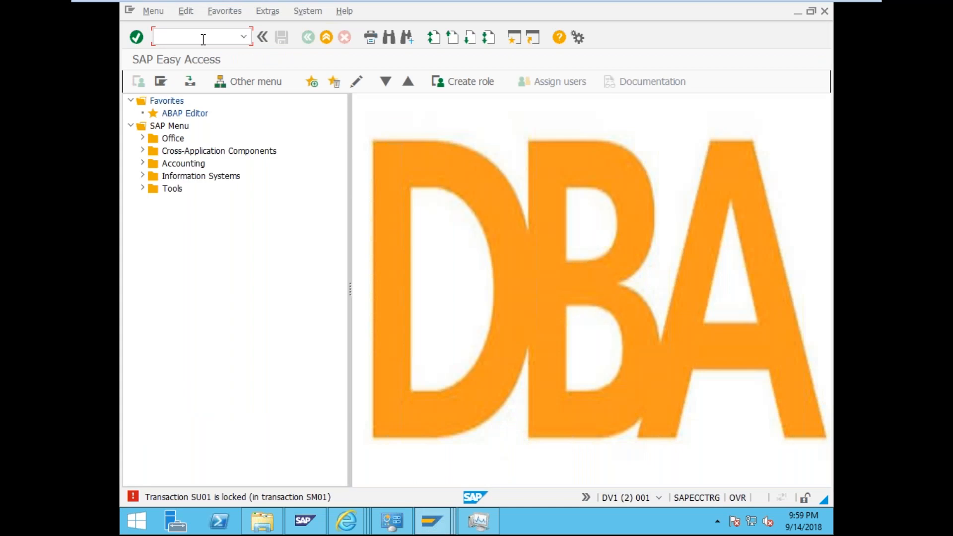
{"action": "type", "text": "/nsm01"}
{"action": "key", "text": "Return"}
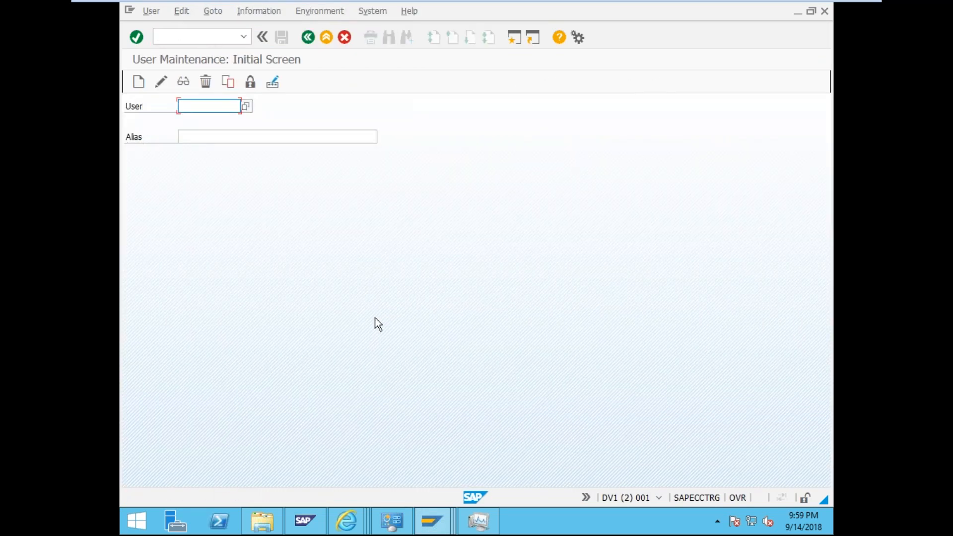
{"action": "mouse_move", "coordinate": [431, 522]}
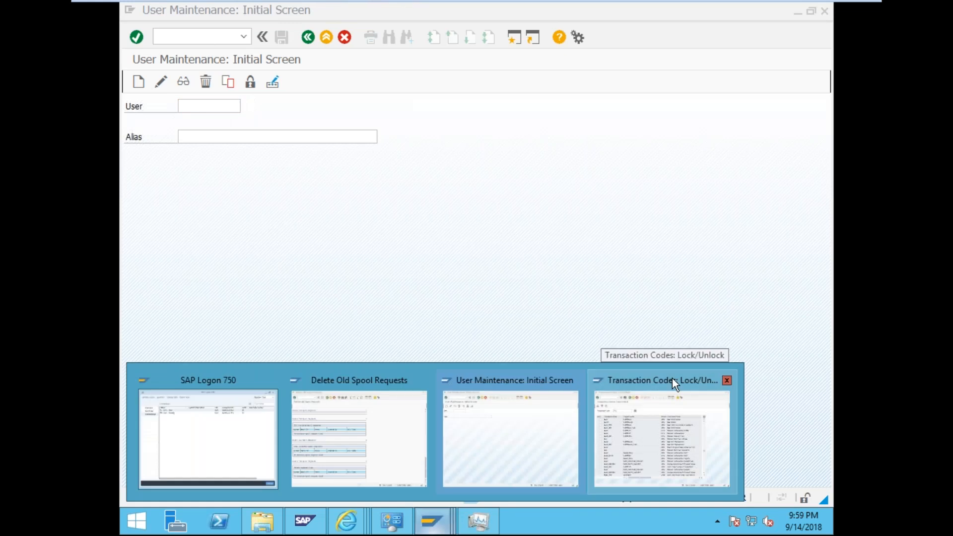
{"action": "left_click", "coordinate": [672, 379]}
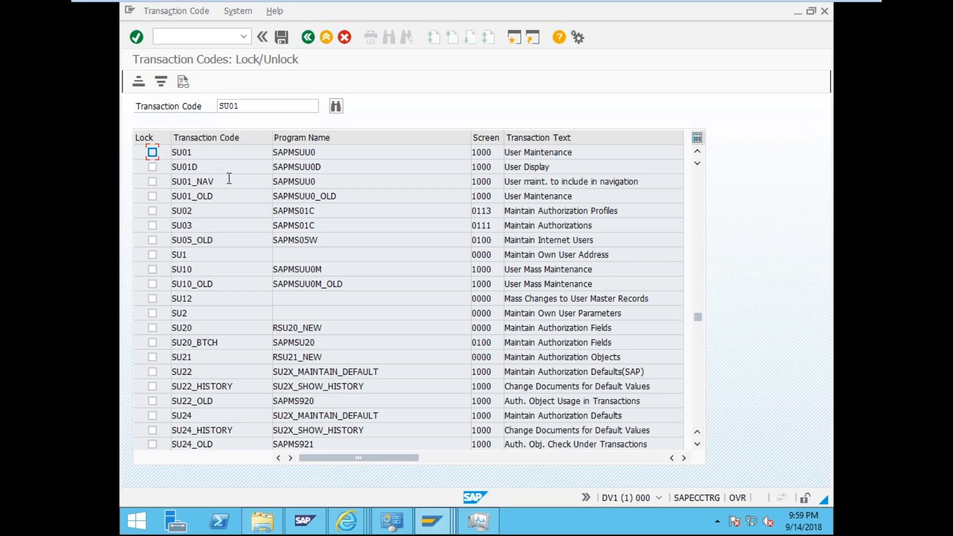
- Run SU01, then open the profile editor with /nrz10
{"action": "left_click", "coordinate": [196, 40]}
{"action": "type", "text": "/"}
{"action": "type", "text": "nsu01"}
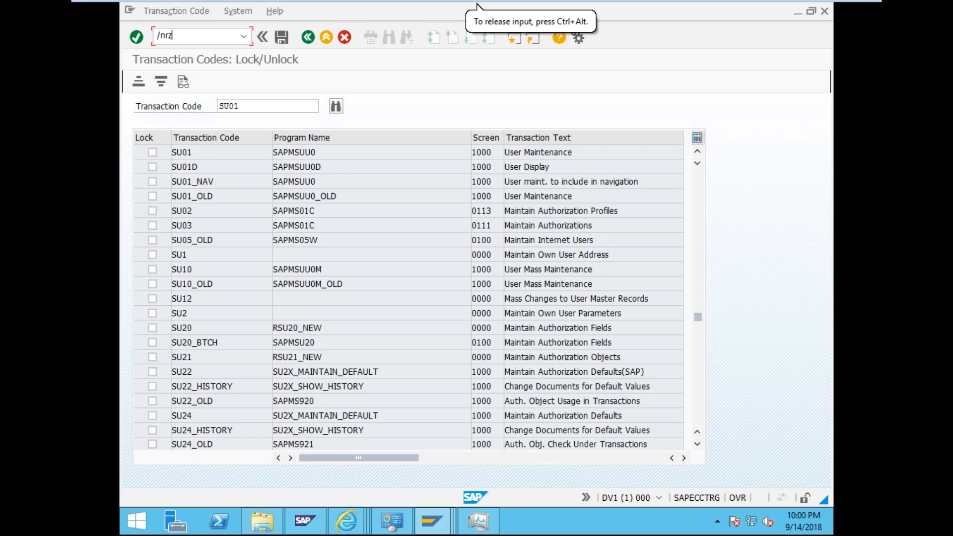
{"action": "key", "text": "Return"}
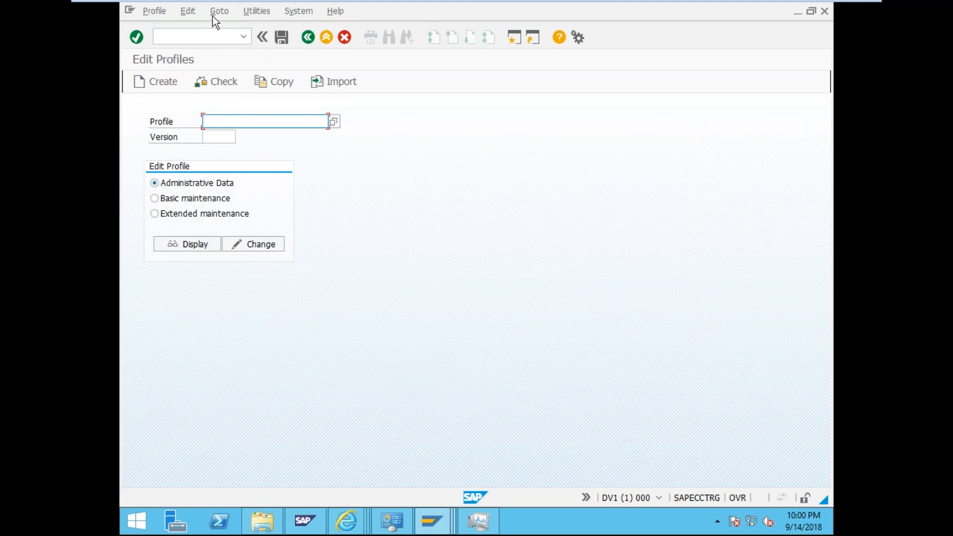
{"action": "left_click", "coordinate": [208, 36]}
{"action": "type", "text": "/nrz10"}
{"action": "key", "text": "Return"}
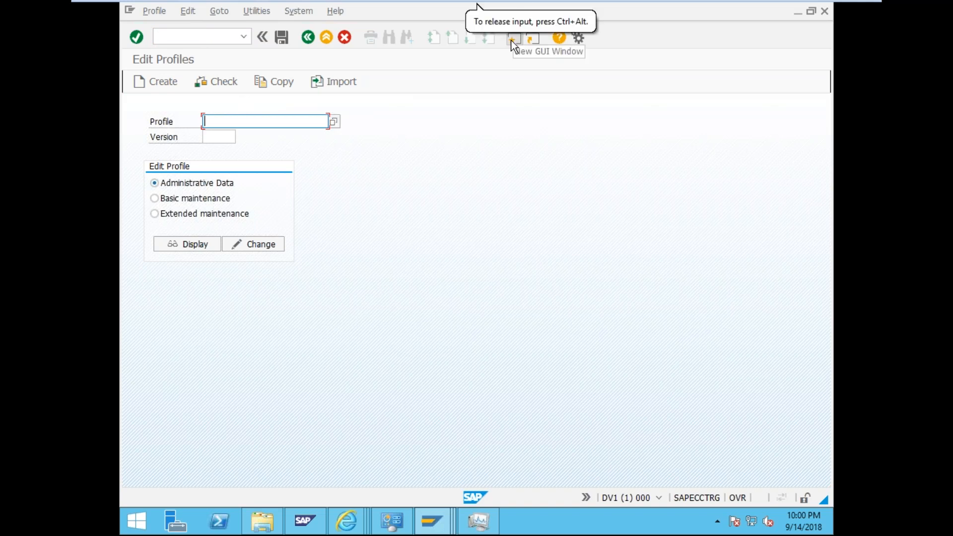
- Open RZ10 in a new session with /orz10 and acknowledge the display-only notice
{"action": "left_click", "coordinate": [170, 38]}
{"action": "type", "text": "/o"}
{"action": "key", "text": "BackSpace"}
{"action": "type", "text": "orz10"}
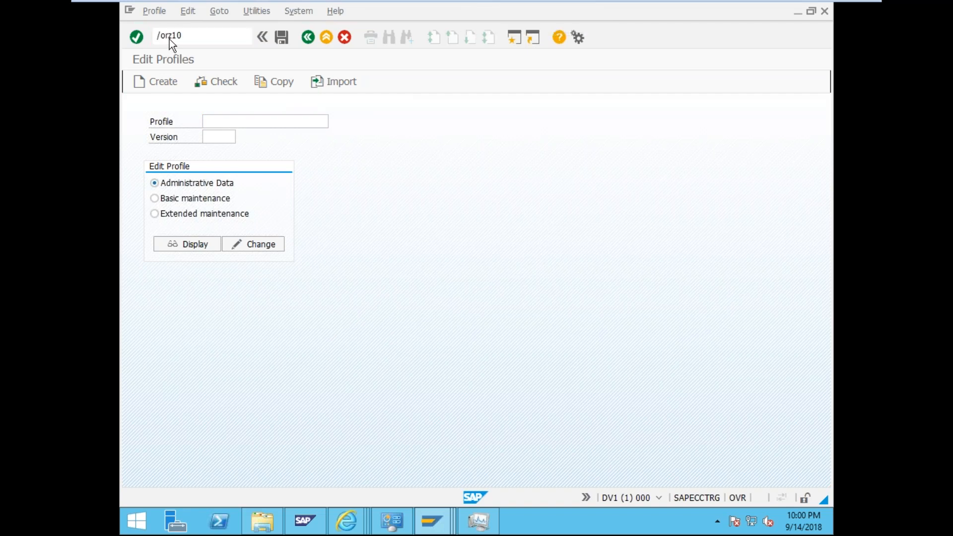
{"action": "key", "text": "Return"}
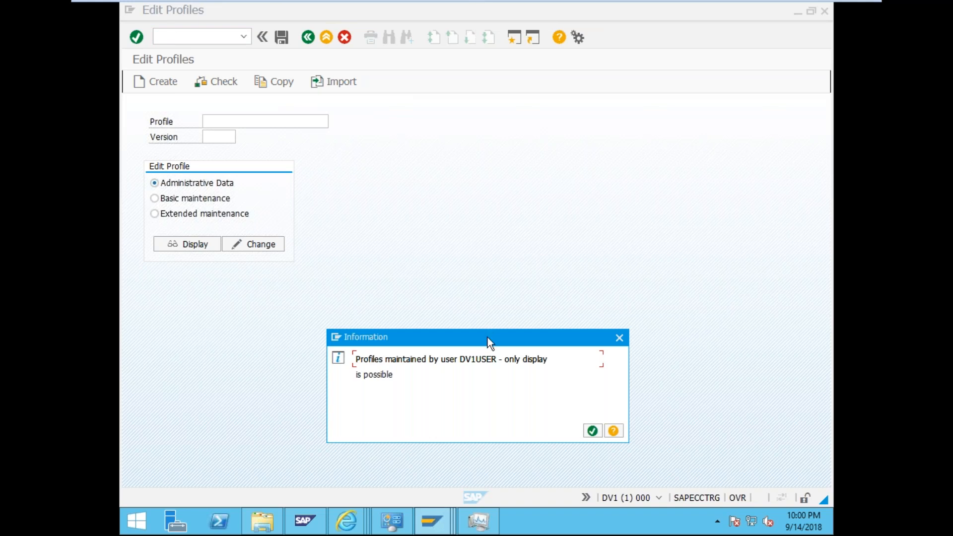
{"action": "left_click_drag", "start_coordinate": [488, 338], "coordinate": [491, 220]}
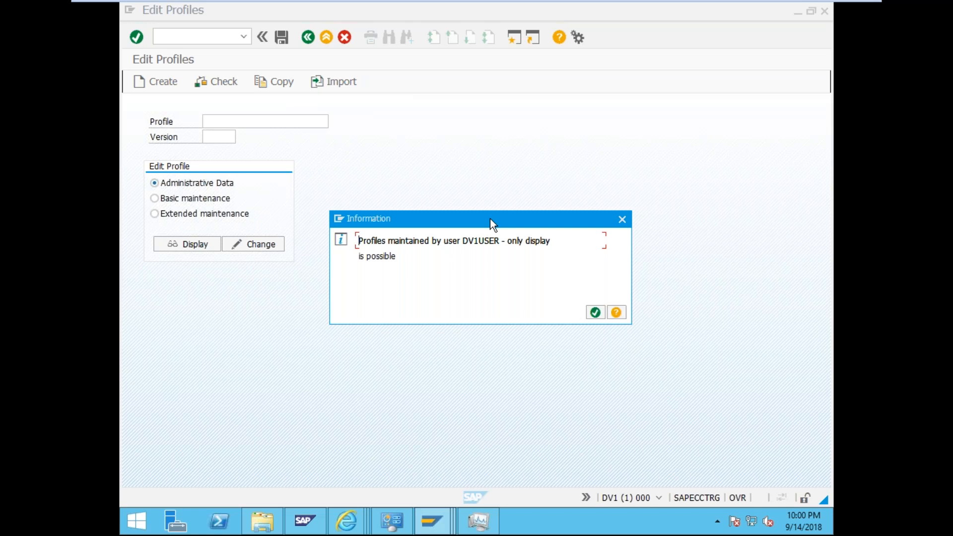
{"action": "left_click", "coordinate": [596, 313]}
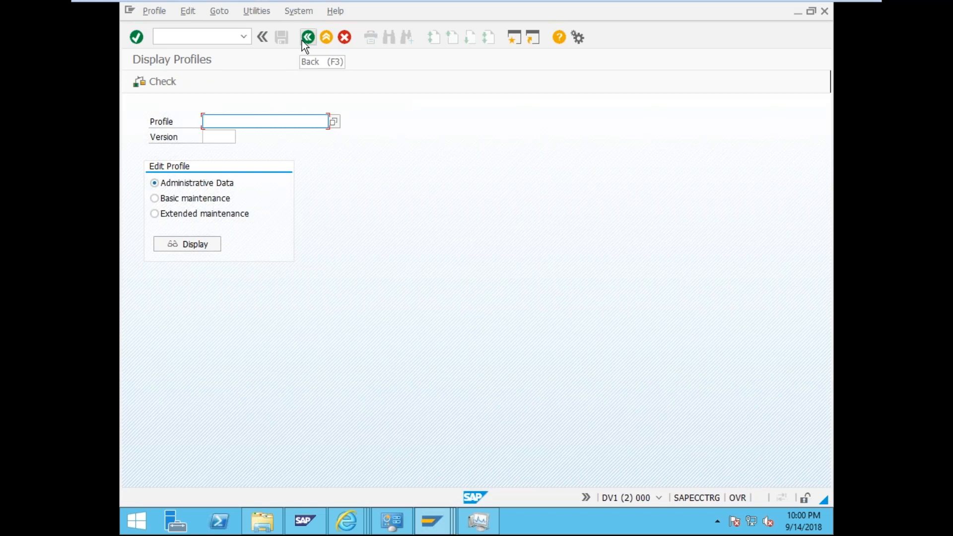
- Run transaction /nrz11 in the new session
{"action": "left_click", "coordinate": [211, 34]}
{"action": "type", "text": "/nrz11"}
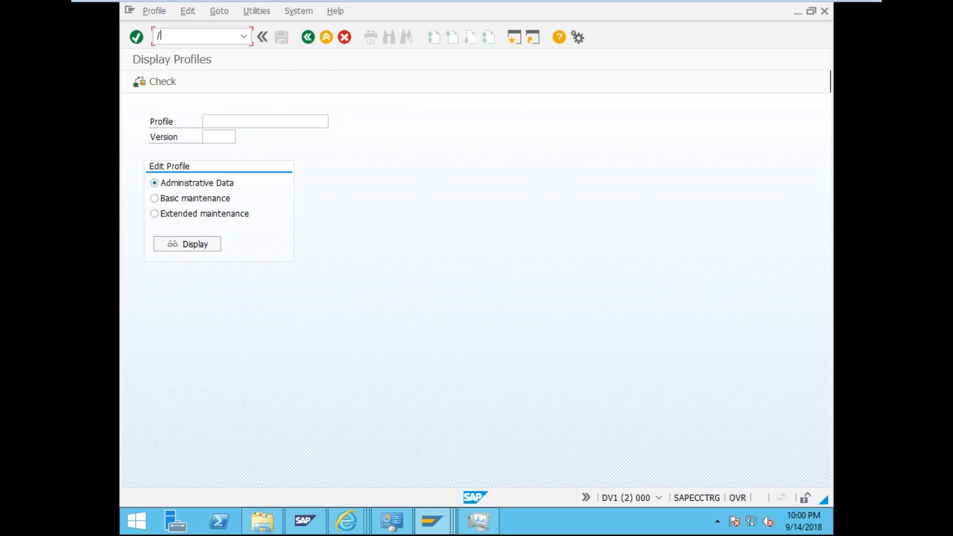
{"action": "key", "text": "Return"}
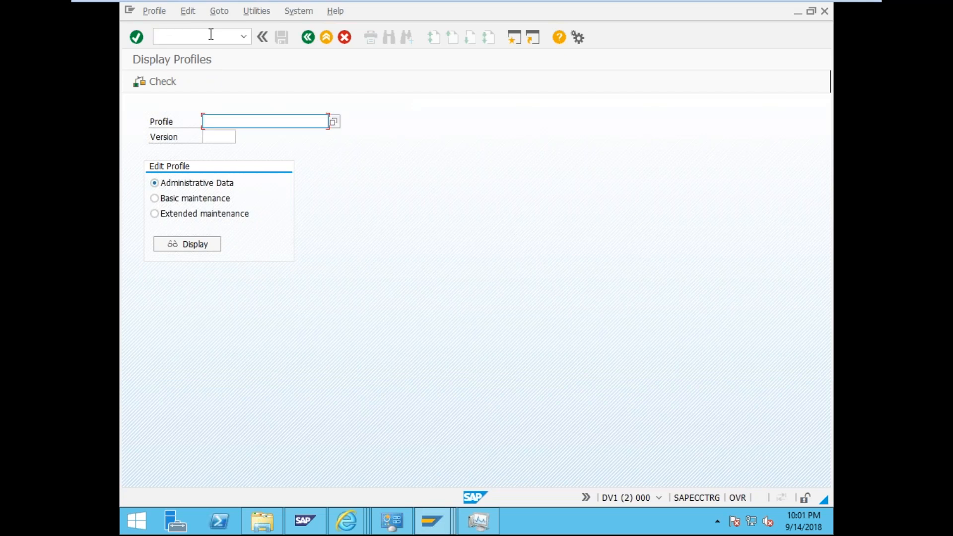
- Run SM12 with * for table name, lock argument, client and user name, and list the locks
{"action": "left_click", "coordinate": [211, 35]}
{"action": "type", "text": "/nsm12"}
{"action": "key", "text": "Return"}
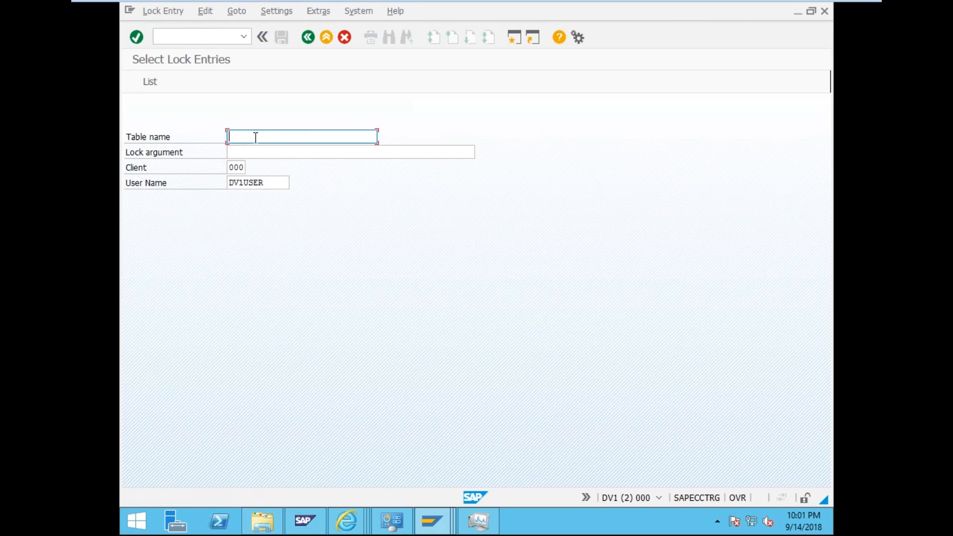
{"action": "type", "text": "*"}
{"action": "left_click", "coordinate": [248, 154]}
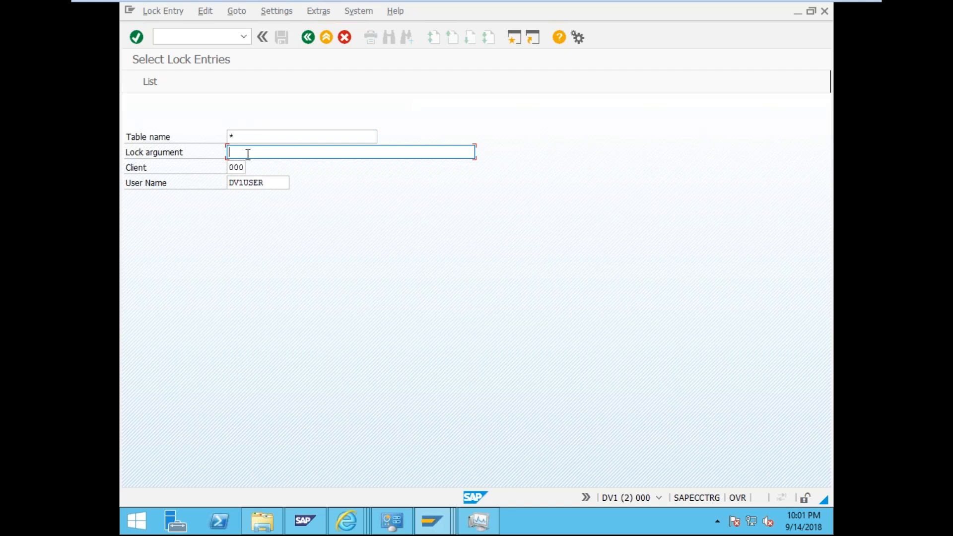
{"action": "type", "text": "*"}
{"action": "double_click", "coordinate": [243, 168]}
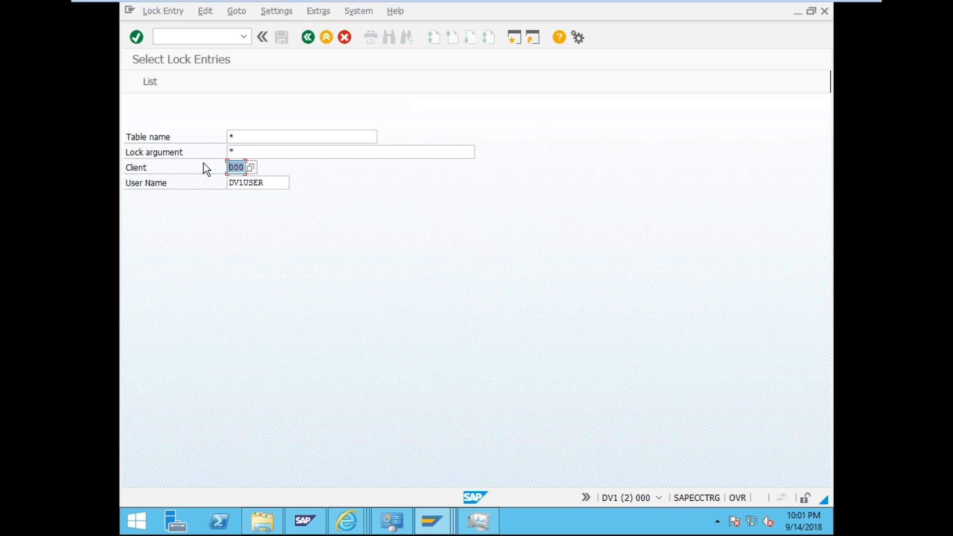
{"action": "type", "text": "*"}
{"action": "left_click_drag", "start_coordinate": [267, 180], "coordinate": [205, 182]}
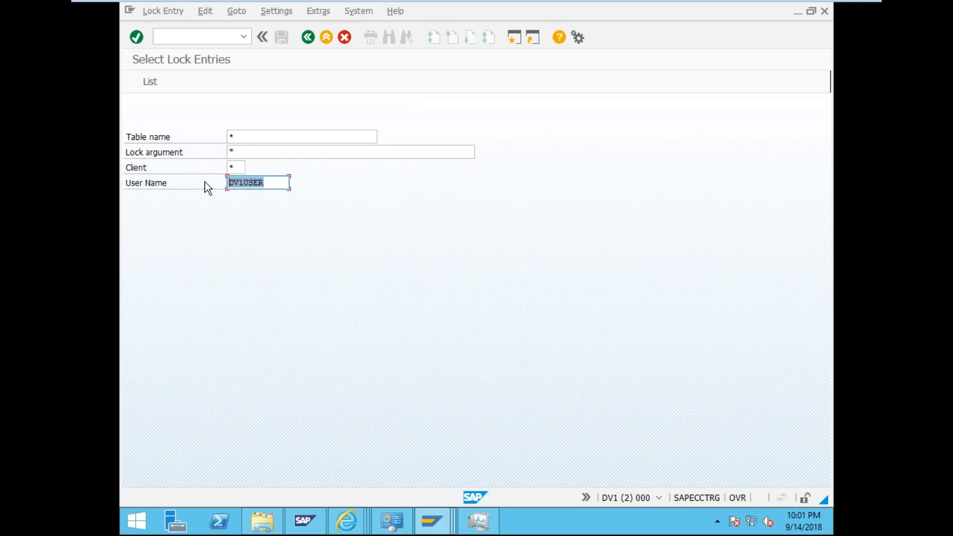
{"action": "type", "text": "*"}
{"action": "left_click", "coordinate": [162, 85]}
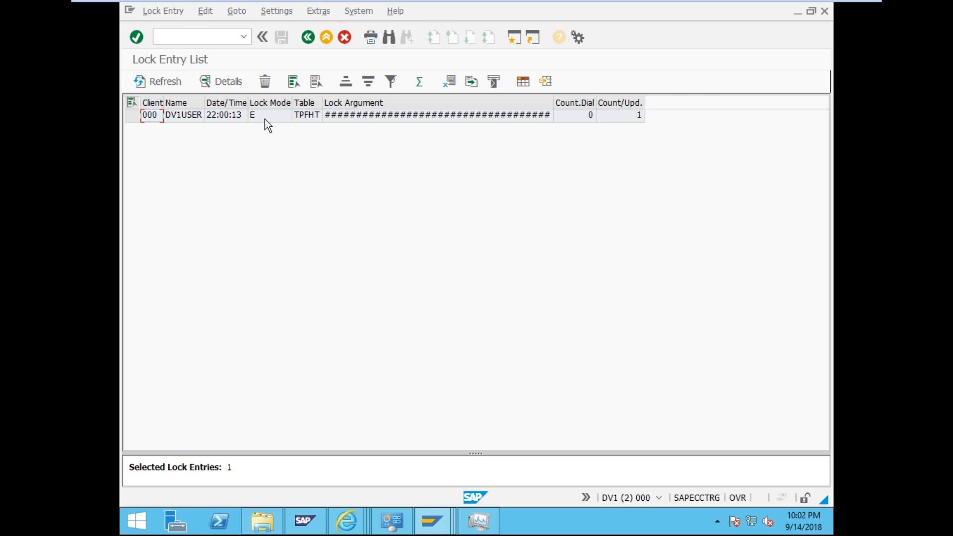
- Read the F1 help on the Lock Mode of the TPFHT lock entry, then close it
{"action": "left_click", "coordinate": [138, 111]}
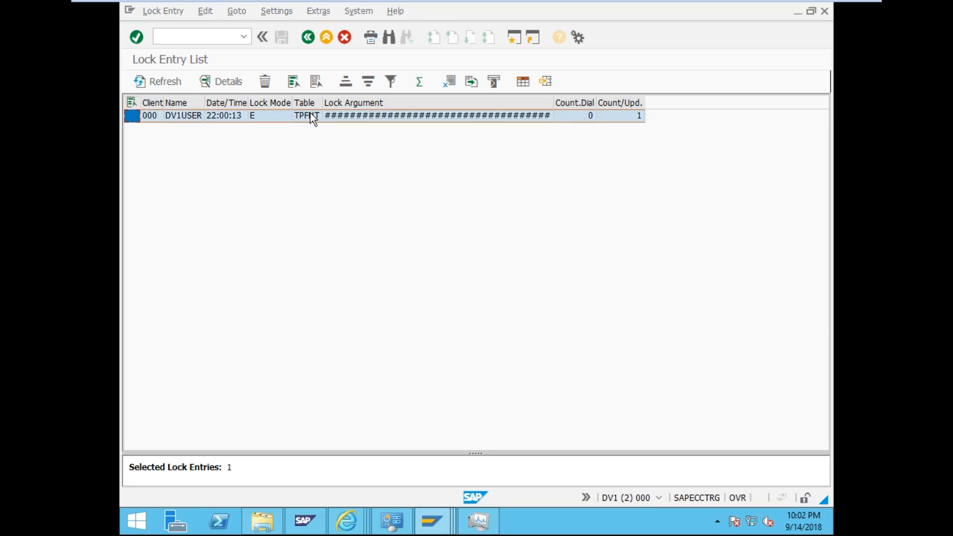
{"action": "key", "text": "F1"}
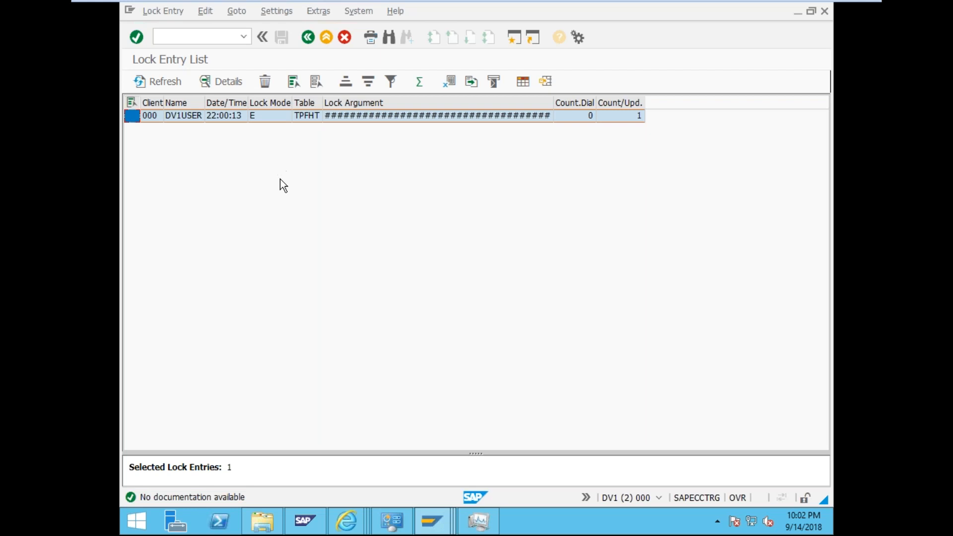
{"action": "left_click", "coordinate": [262, 114]}
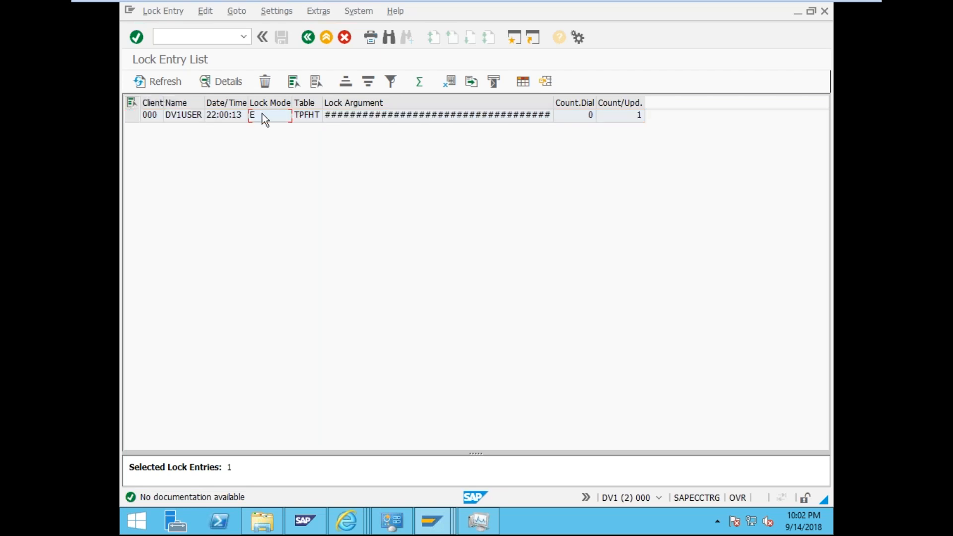
{"action": "key", "text": "F1"}
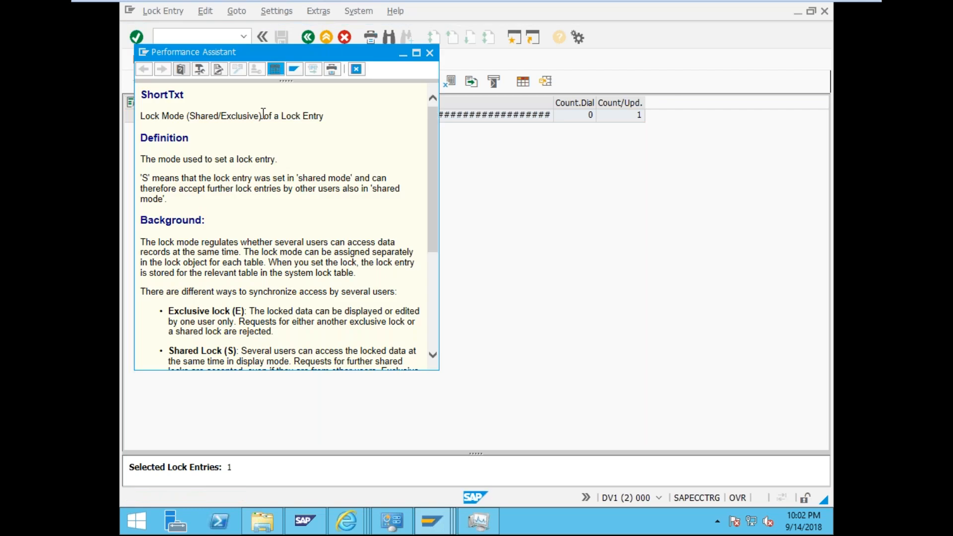
{"action": "left_click_drag", "start_coordinate": [436, 199], "coordinate": [440, 279]}
{"action": "scroll", "coordinate": [437, 369], "scroll_direction": "down", "scroll_amount": 2}
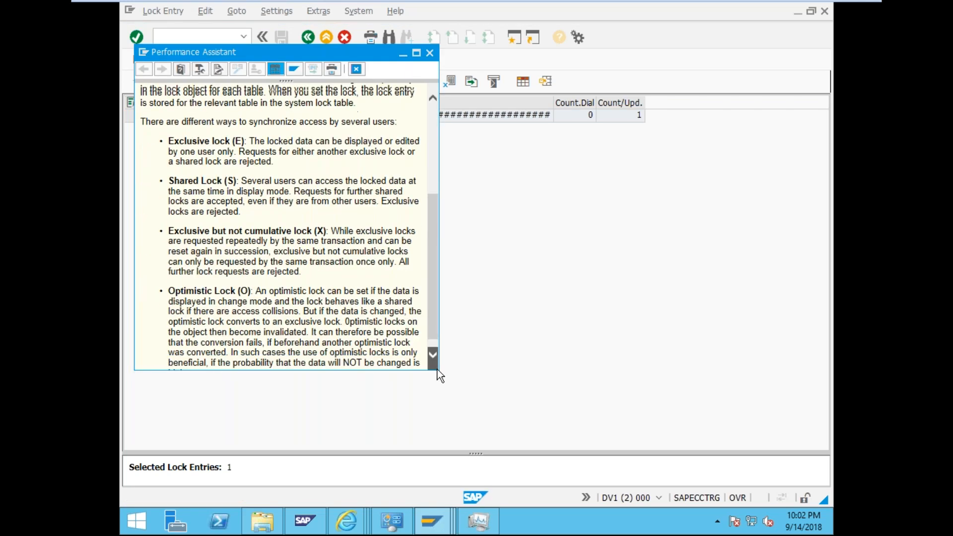
{"action": "left_click_drag", "start_coordinate": [437, 369], "coordinate": [646, 506]}
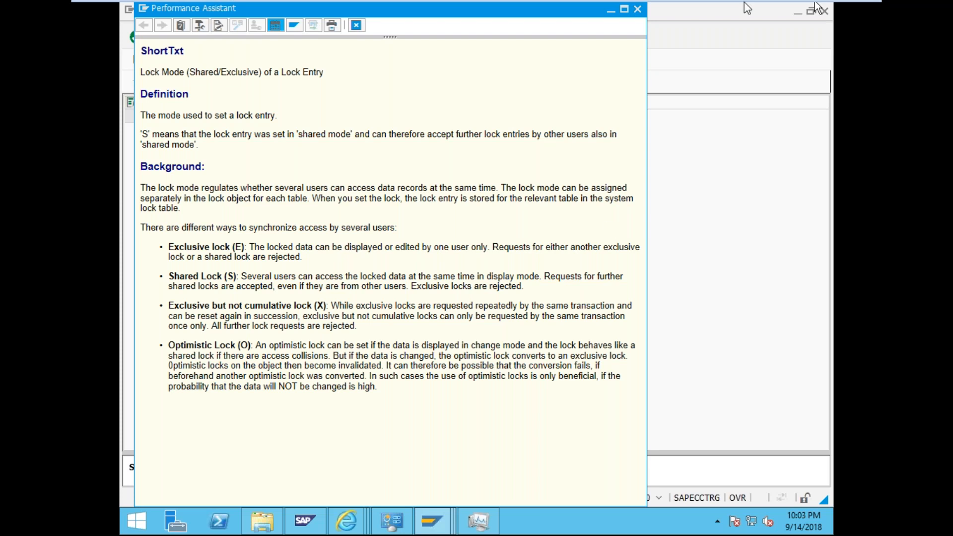
{"action": "left_click", "coordinate": [638, 9]}
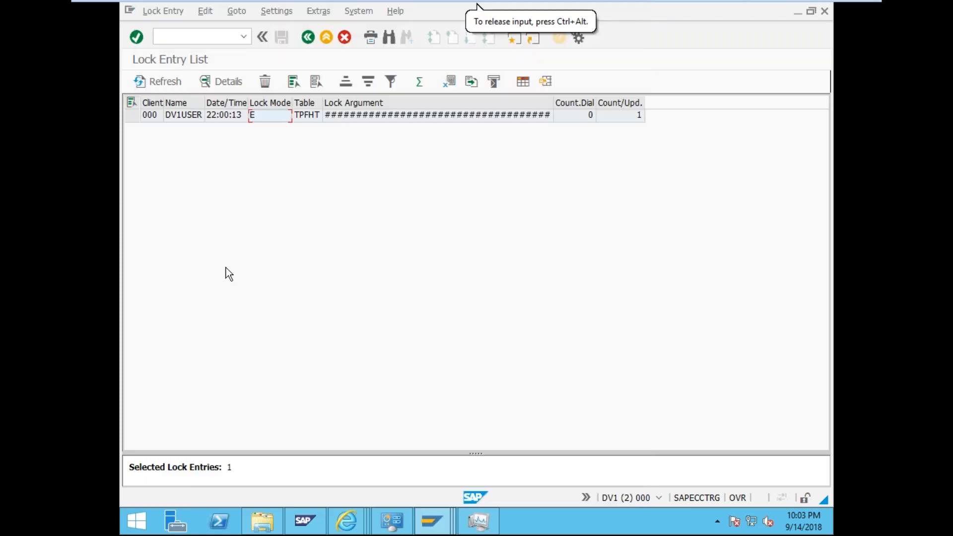
- Delete the TPFHT lock entry, confirm with Yes, and close the help window
{"action": "left_click", "coordinate": [133, 118]}
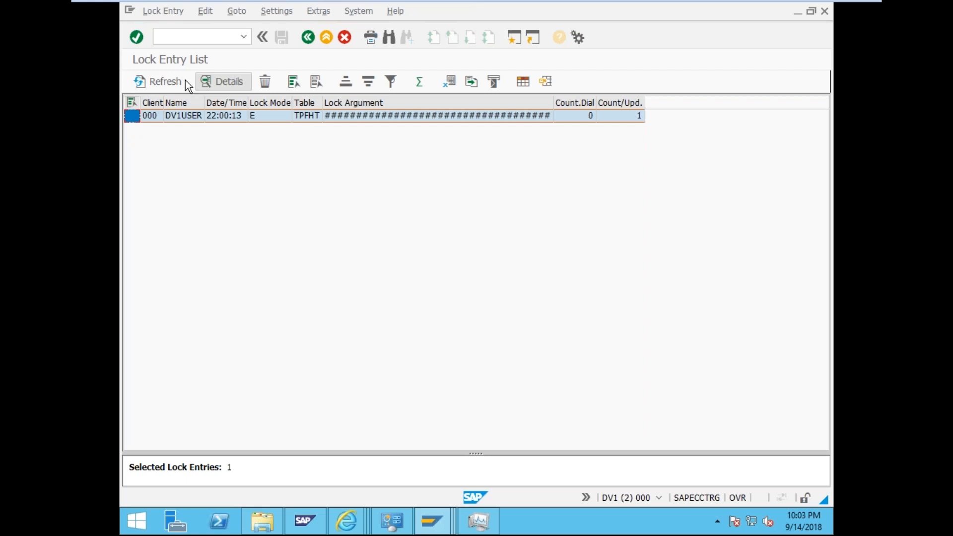
{"action": "left_click", "coordinate": [261, 81]}
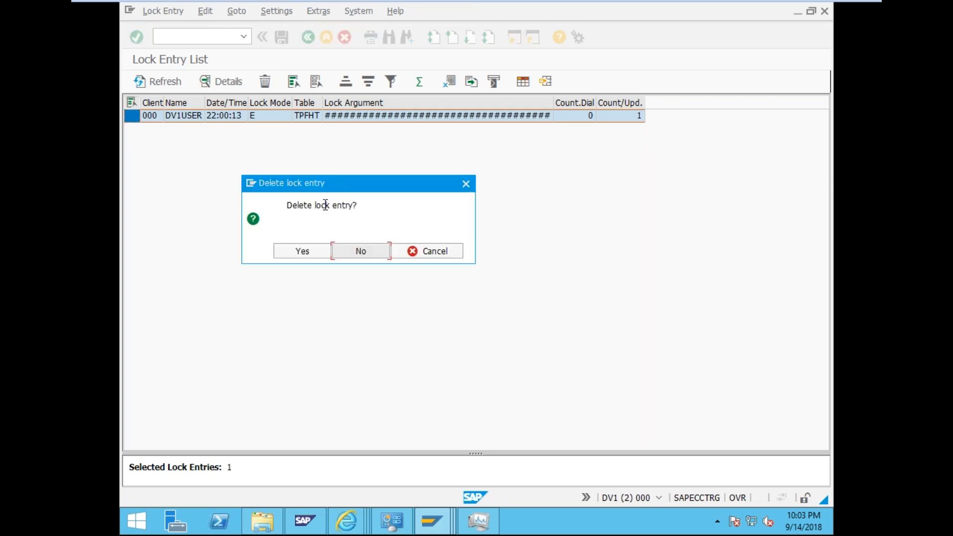
{"action": "left_click", "coordinate": [321, 255]}
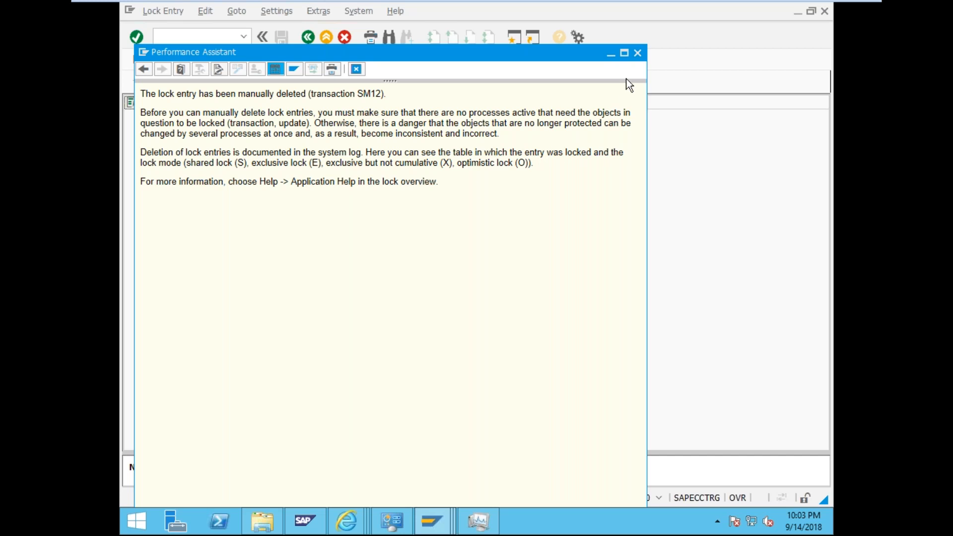
{"action": "left_click", "coordinate": [624, 52]}
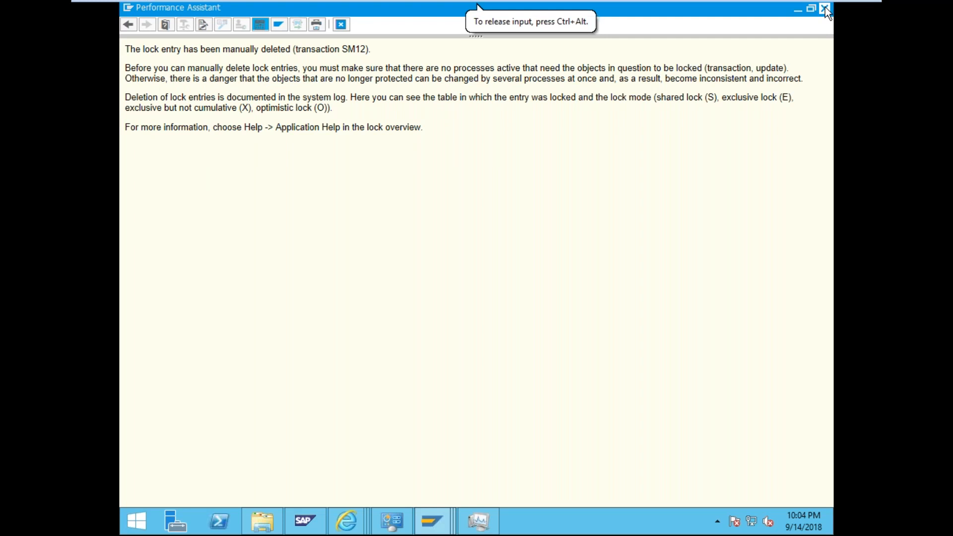
{"action": "left_click", "coordinate": [825, 8]}
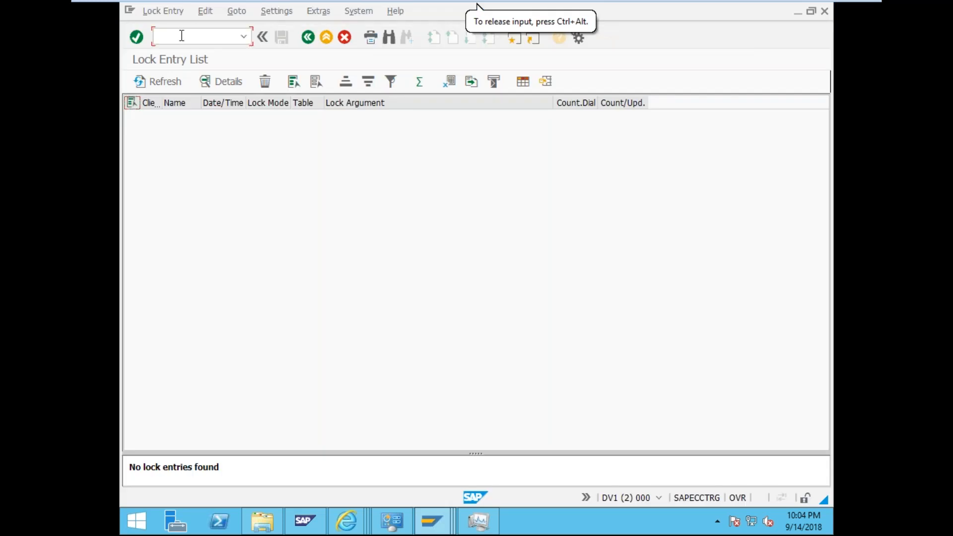
- Open the test user in SU01 for changing
{"action": "type", "text": "/nsu01"}
{"action": "key", "text": "Return"}
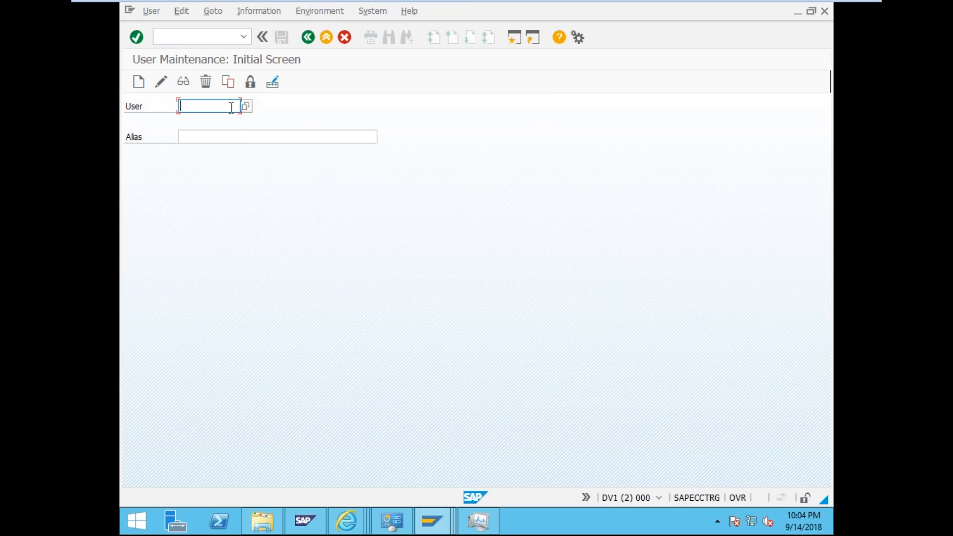
{"action": "type", "text": "dv1user"}
{"action": "left_click", "coordinate": [133, 86]}
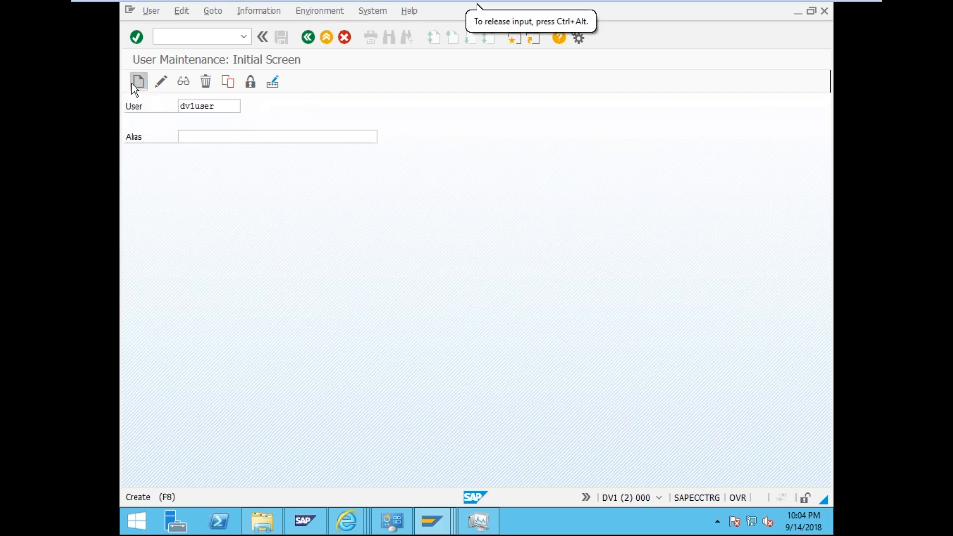
{"action": "left_click", "coordinate": [166, 82]}
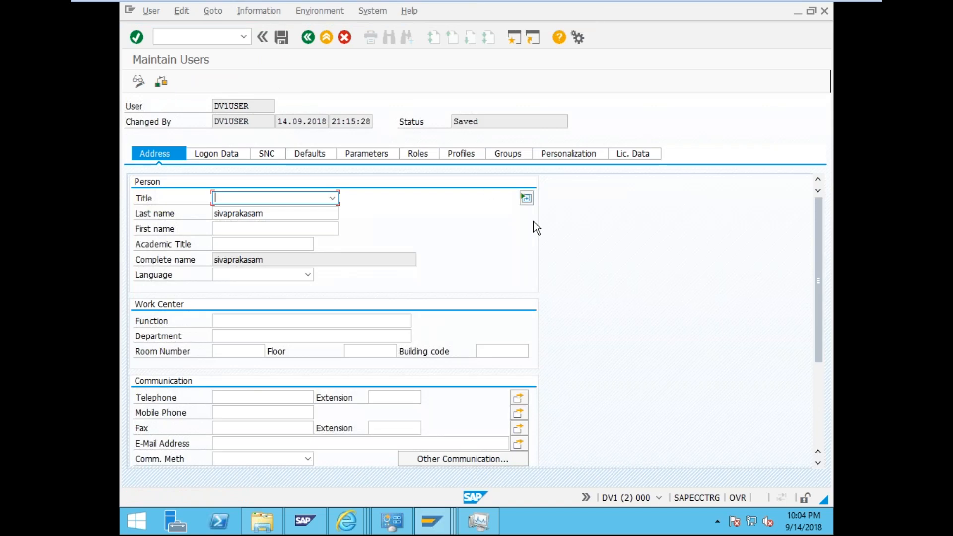
- In a second session, try changing the same user in SU01 to trigger the lock message
{"action": "left_click", "coordinate": [517, 39]}
{"action": "type", "text": "/nsu01"}
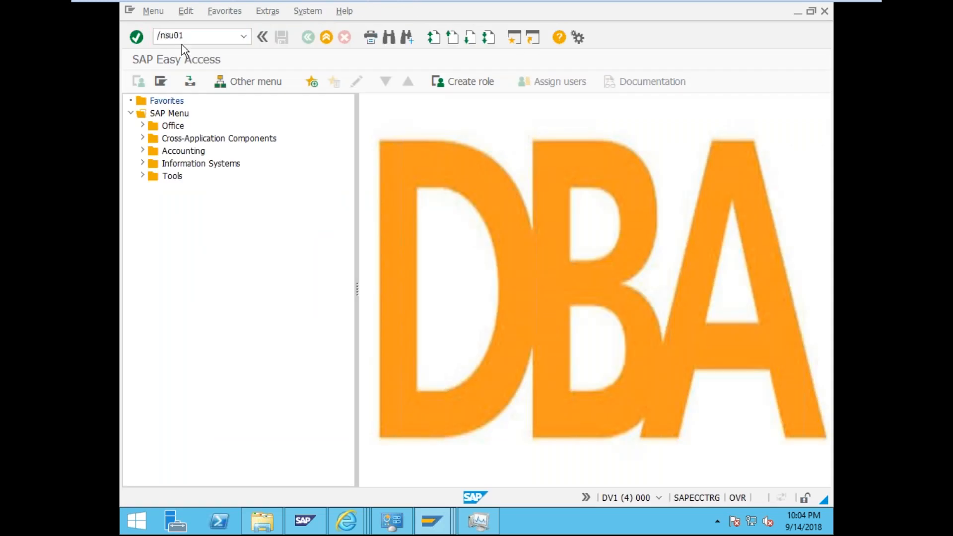
{"action": "key", "text": "Return"}
{"action": "left_click", "coordinate": [157, 82]}
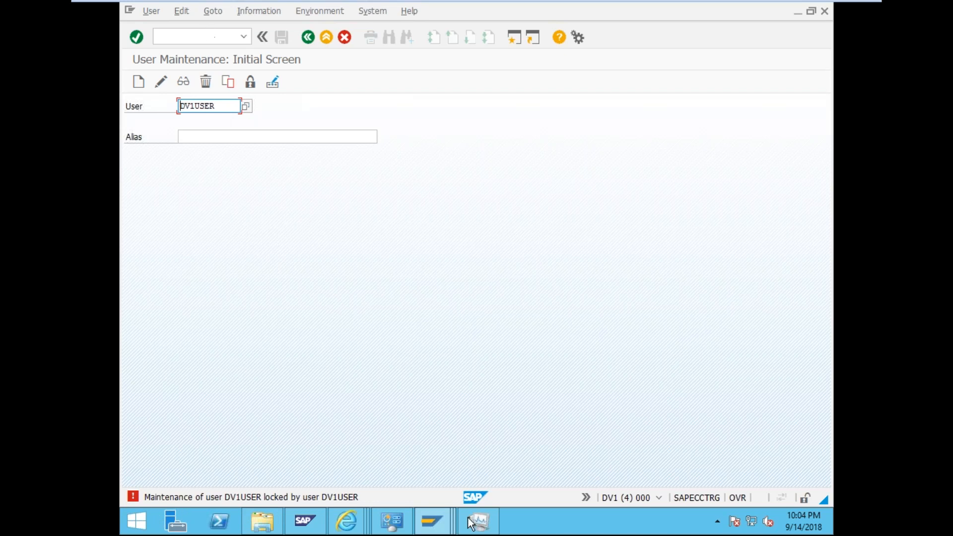
- Open another fresh session and start entering /nsm12
{"action": "left_click", "coordinate": [443, 525]}
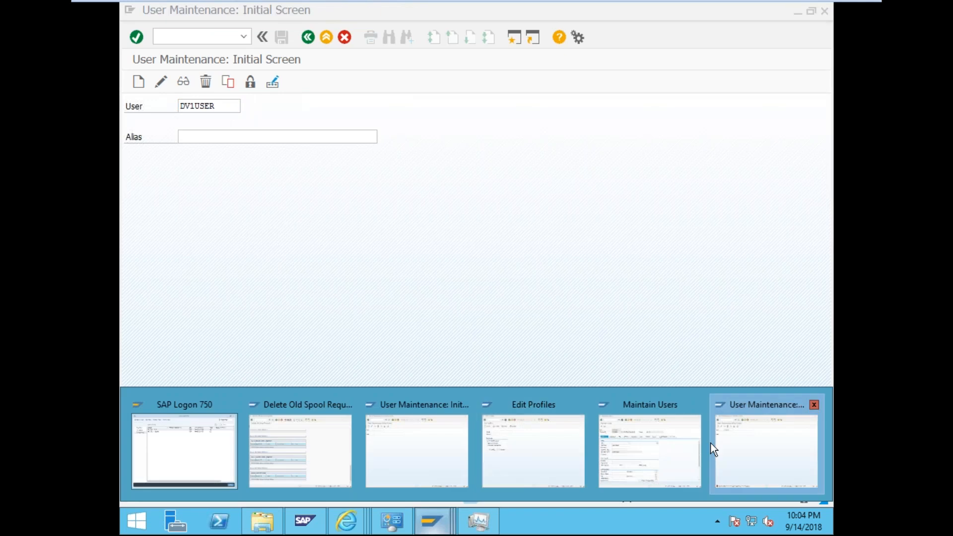
{"action": "left_click", "coordinate": [519, 41]}
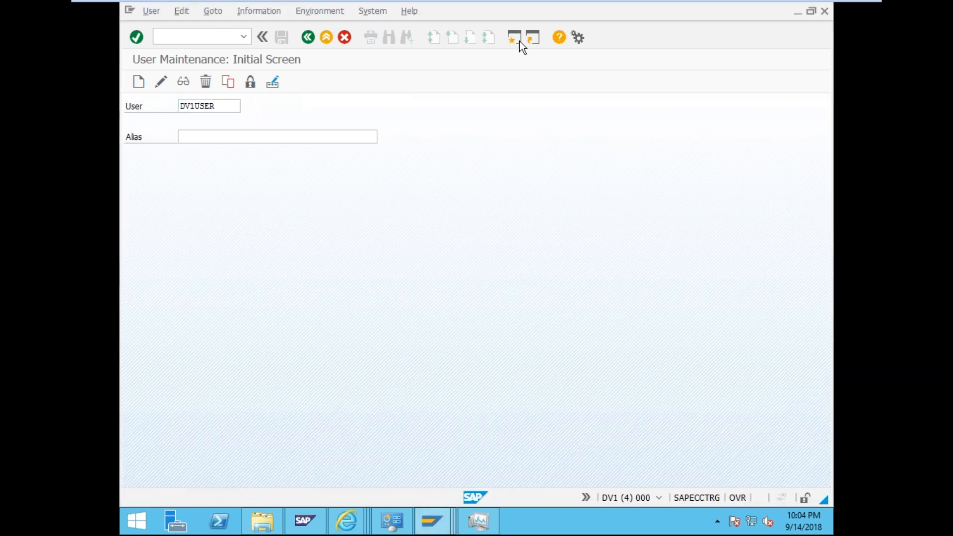
{"action": "type", "text": "/nsm"}
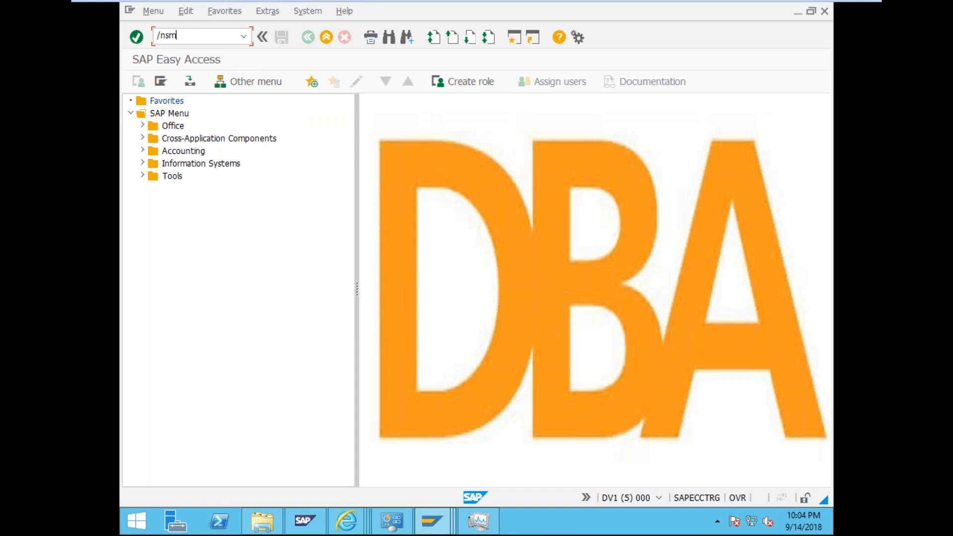
{"action": "type", "text": "12"}
- List all lock entries using * for Table name, Lock argument and Client
{"action": "key", "text": "Return"}
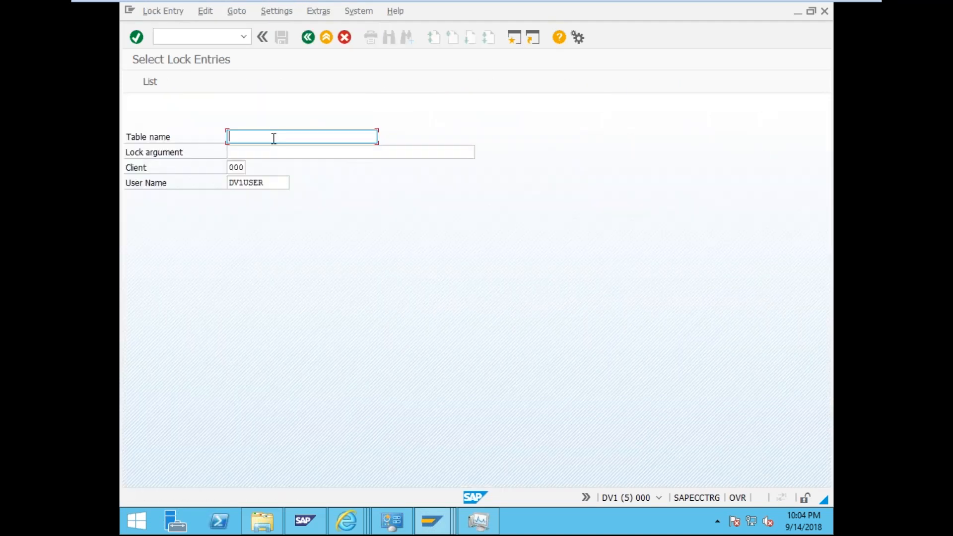
{"action": "type", "text": "*"}
{"action": "left_click", "coordinate": [264, 152]}
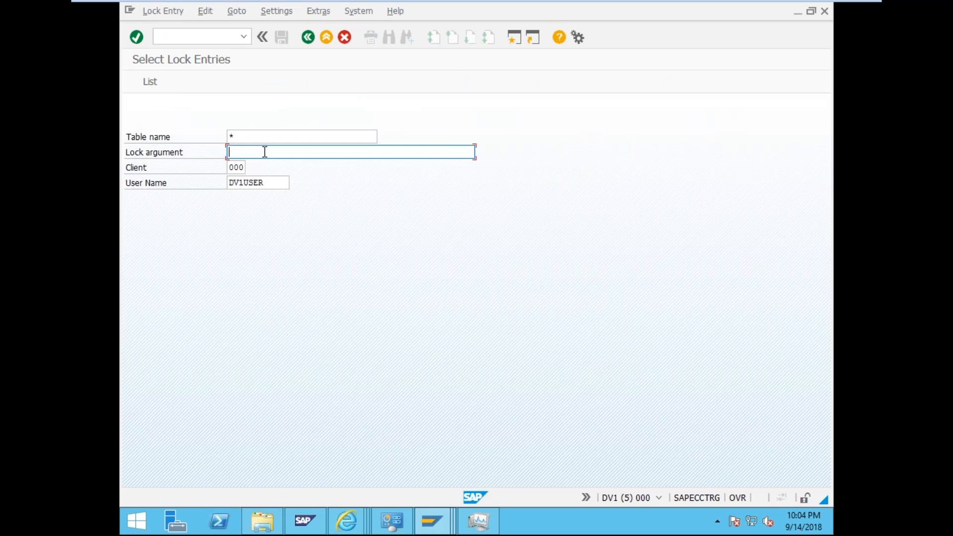
{"action": "type", "text": "*"}
{"action": "double_click", "coordinate": [243, 167]}
{"action": "type", "text": "*"}
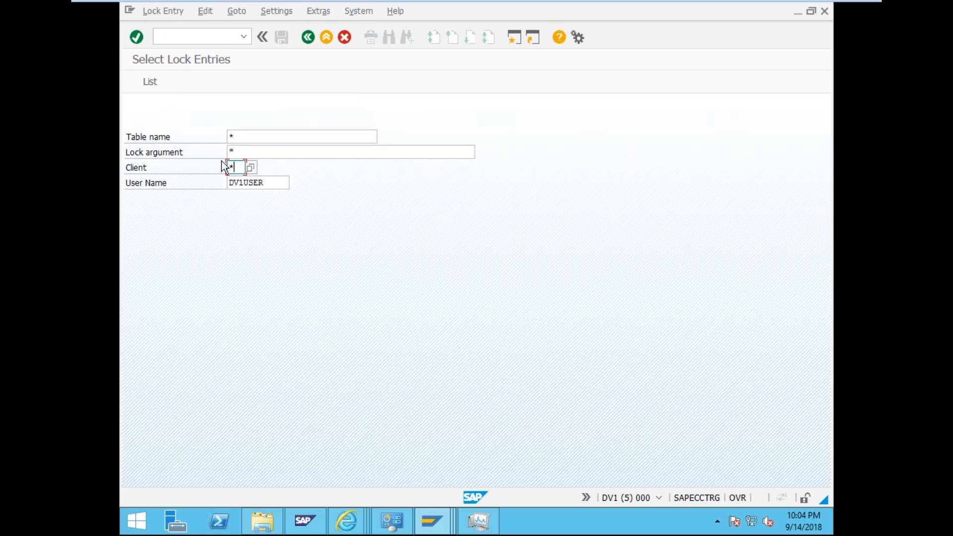
{"action": "left_click", "coordinate": [162, 84]}
- Widen the Table name and Lock Argument columns of the USR04 exclusive lock entry
{"action": "left_click", "coordinate": [132, 116]}
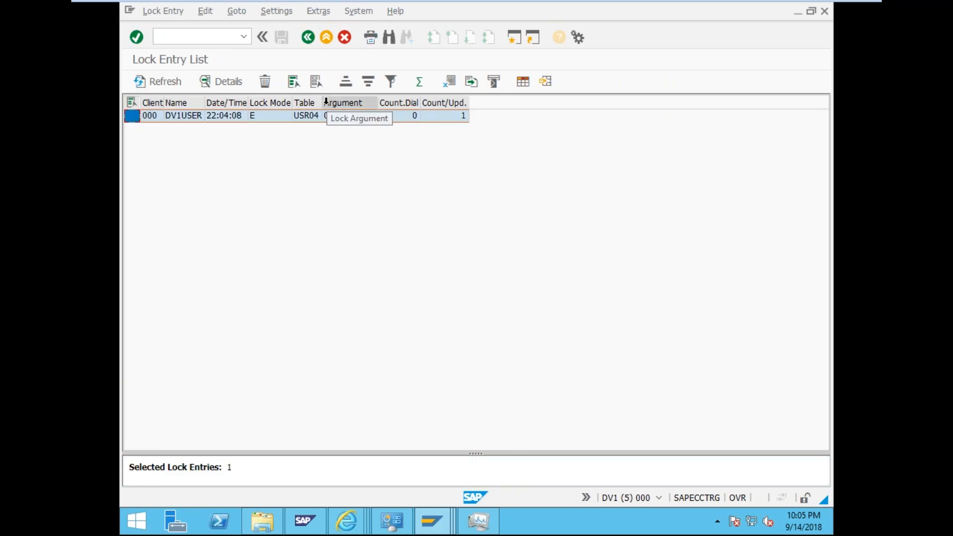
{"action": "left_click_drag", "start_coordinate": [322, 102], "coordinate": [363, 103]}
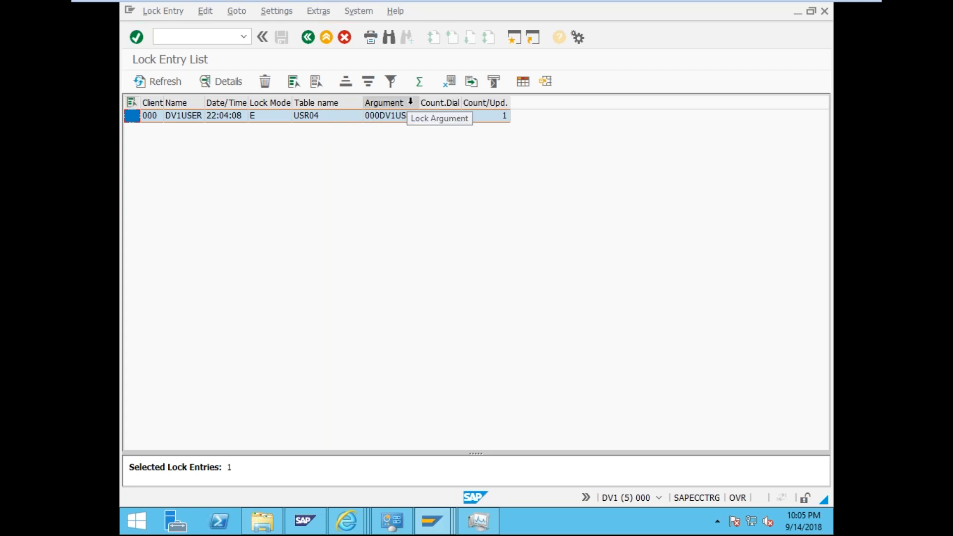
{"action": "left_click_drag", "start_coordinate": [418, 103], "coordinate": [445, 105]}
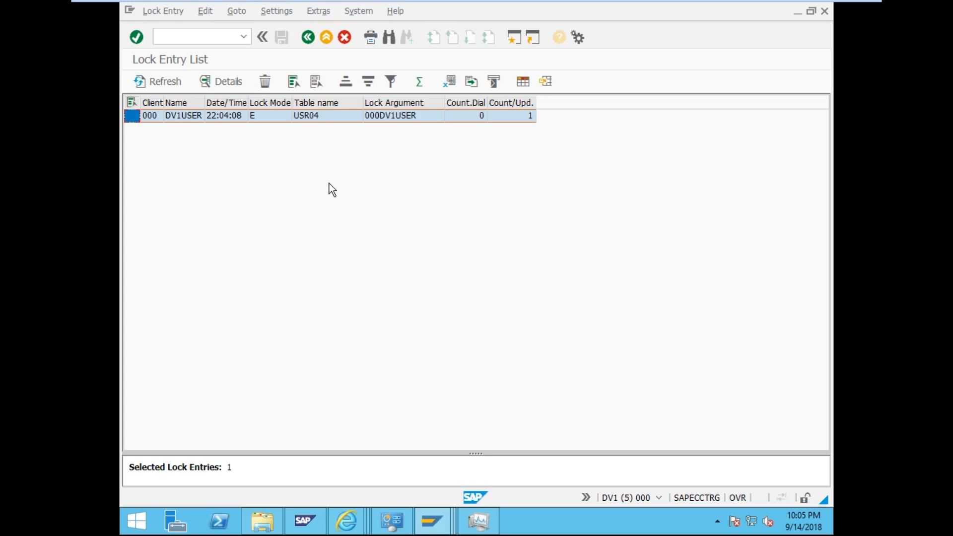
{"action": "left_click", "coordinate": [391, 112]}
{"action": "double_click", "coordinate": [391, 114]}
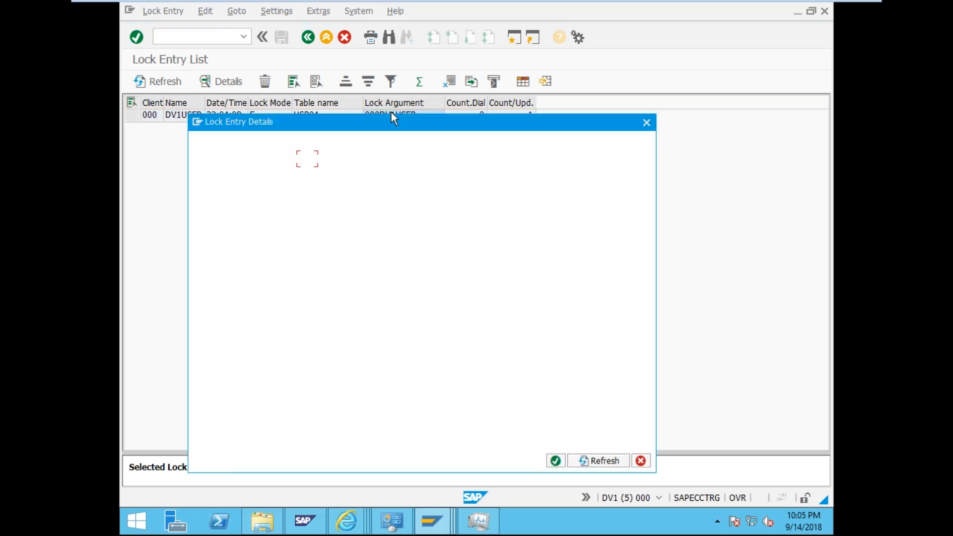
{"action": "left_click_drag", "start_coordinate": [351, 206], "coordinate": [269, 201]}
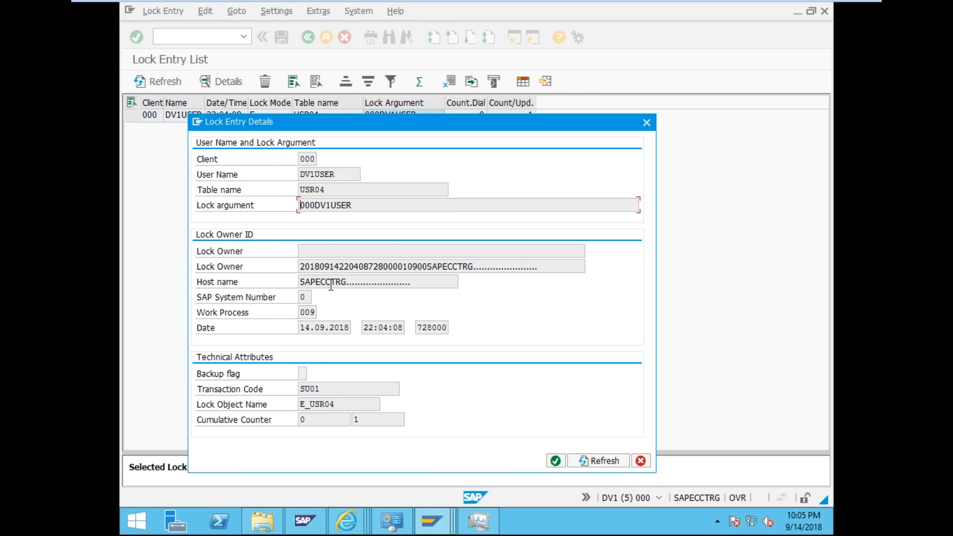
{"action": "left_click_drag", "start_coordinate": [337, 404], "coordinate": [297, 396]}
{"action": "key", "text": "ctrl+c"}
{"action": "left_click", "coordinate": [302, 399]}
{"action": "left_click", "coordinate": [561, 463]}
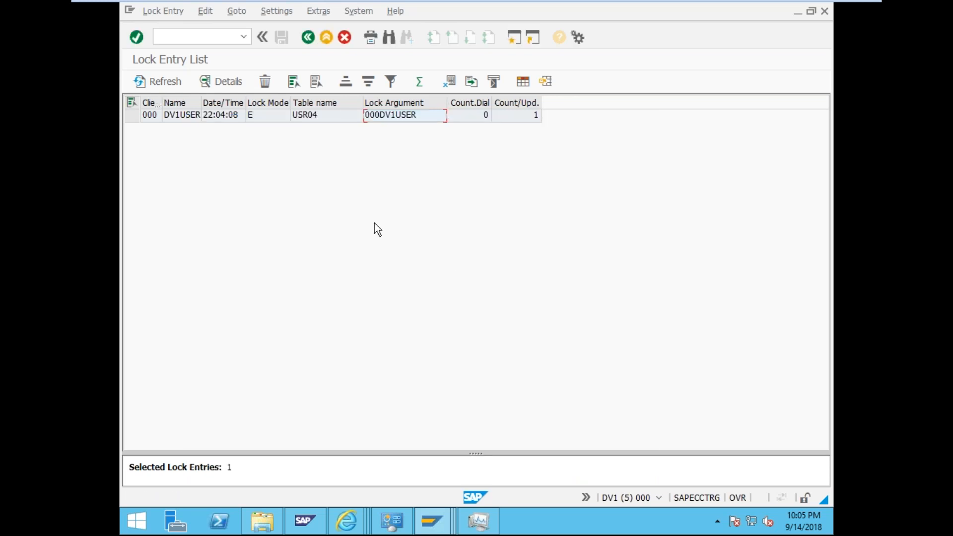
- Open the ABAP Dictionary with /nse11 and display lock object E_USR04
{"action": "left_click", "coordinate": [192, 37]}
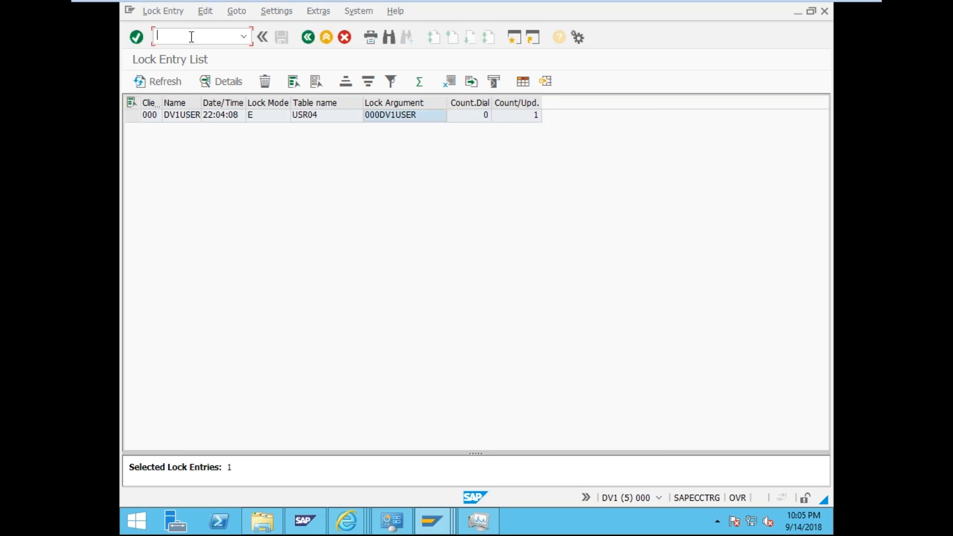
{"action": "type", "text": "/se11"}
{"action": "key", "text": "Return"}
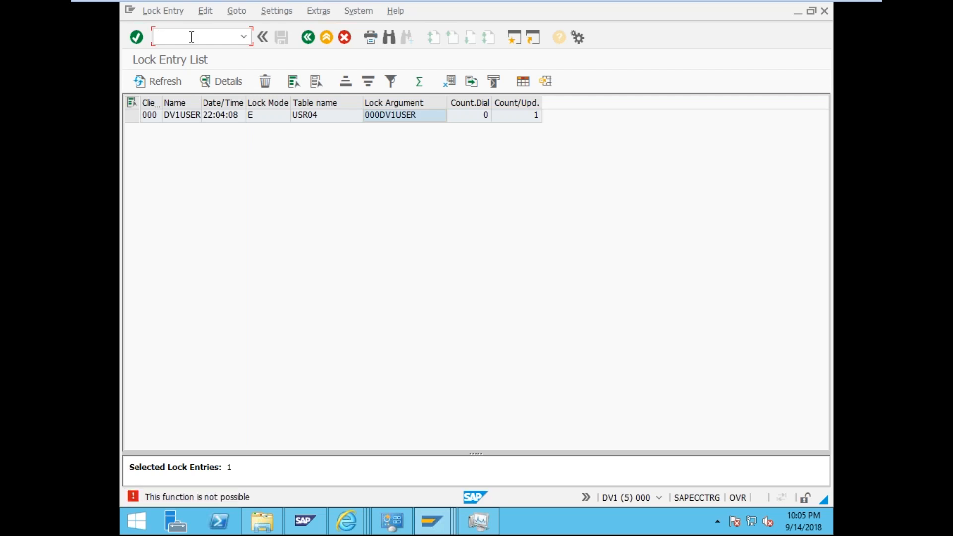
{"action": "type", "text": "/nse11"}
{"action": "key", "text": "Return"}
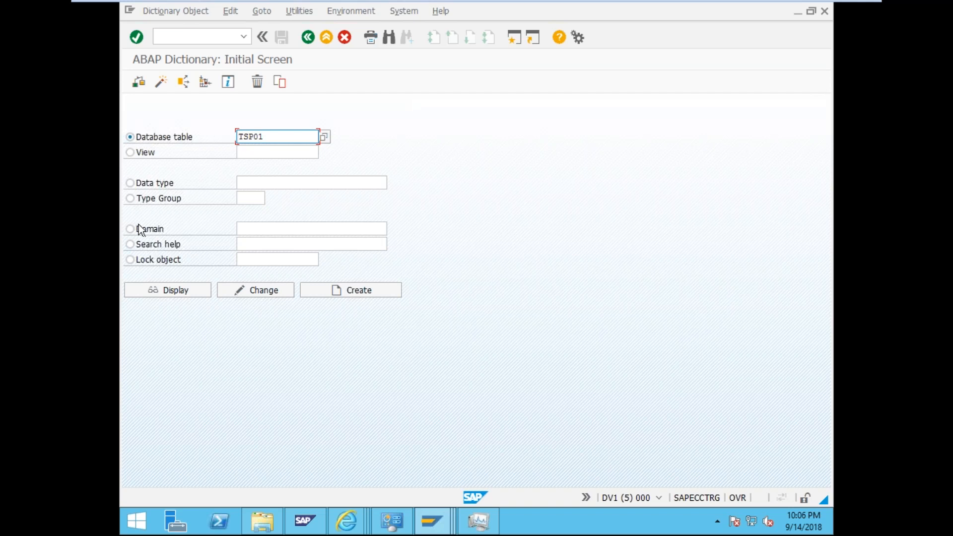
{"action": "left_click", "coordinate": [130, 260]}
{"action": "left_click", "coordinate": [289, 259]}
{"action": "key", "text": "ctrl+v"}
{"action": "left_click", "coordinate": [164, 294]}
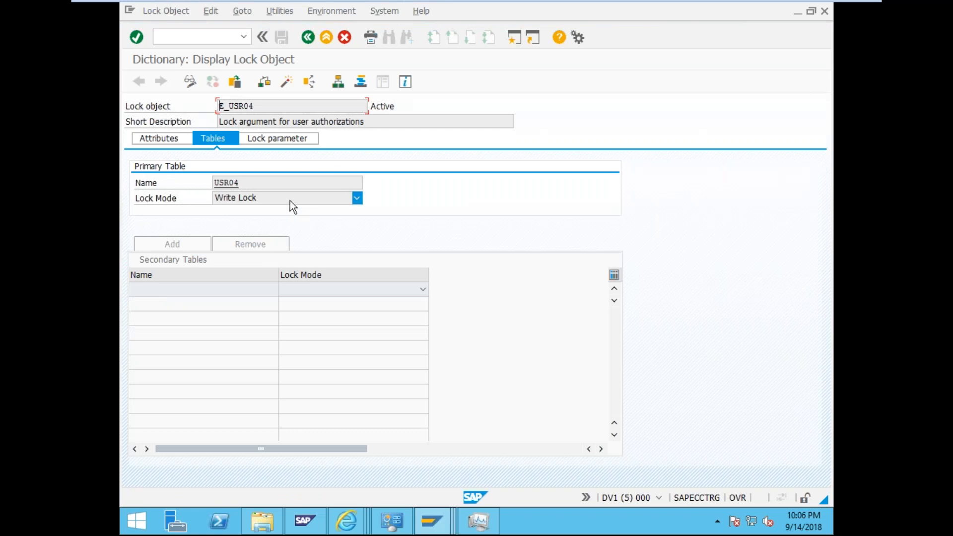
- Check that primary table USR04 uses Write Lock mode, leaving it unchanged
{"action": "left_click", "coordinate": [353, 199]}
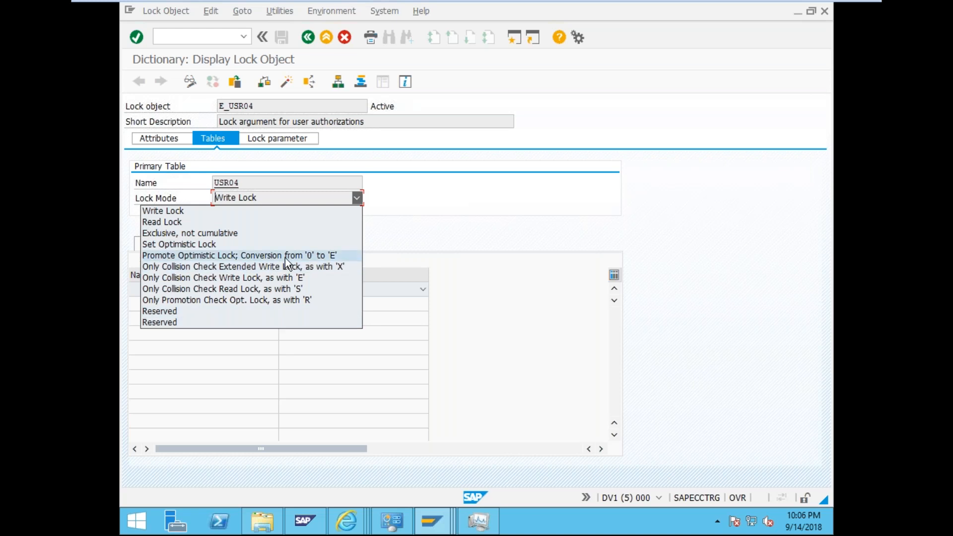
{"action": "left_click", "coordinate": [485, 224]}
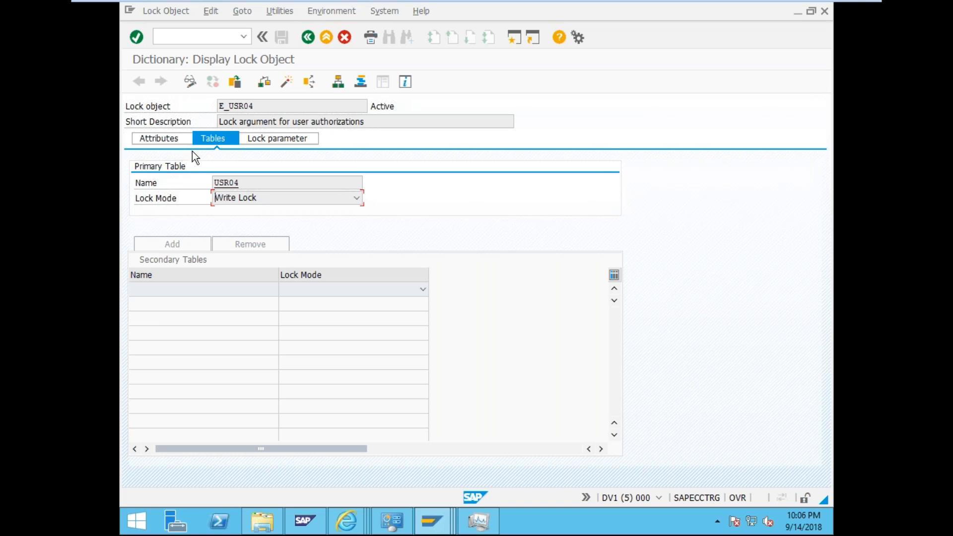
{"action": "left_click", "coordinate": [196, 37]}
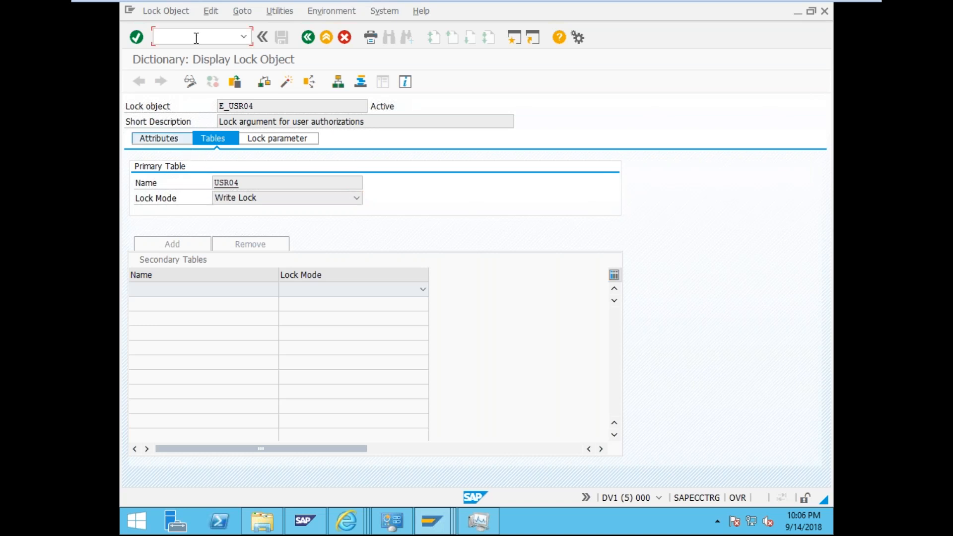
- Run /ndb01 to view the empty Oracle lock list for dv1, then call /sm02
{"action": "type", "text": "db01"}
{"action": "key", "text": "BackSpace"}
{"action": "key", "text": "BackSpace"}
{"action": "key", "text": "BackSpace"}
{"action": "key", "text": "BackSpace"}
{"action": "type", "text": "/ndb01"}
{"action": "key", "text": "Return"}
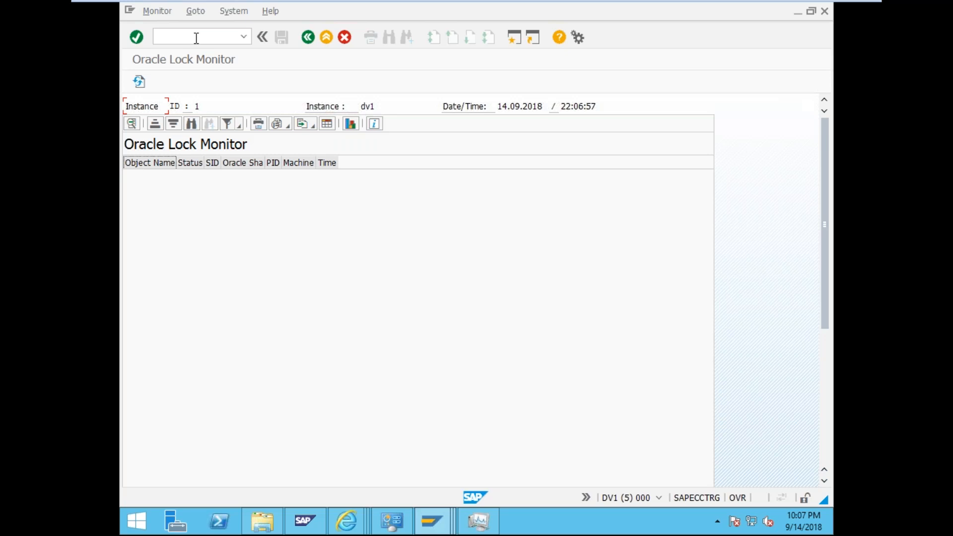
{"action": "type", "text": "/sm02"}
{"action": "key", "text": "Return"}
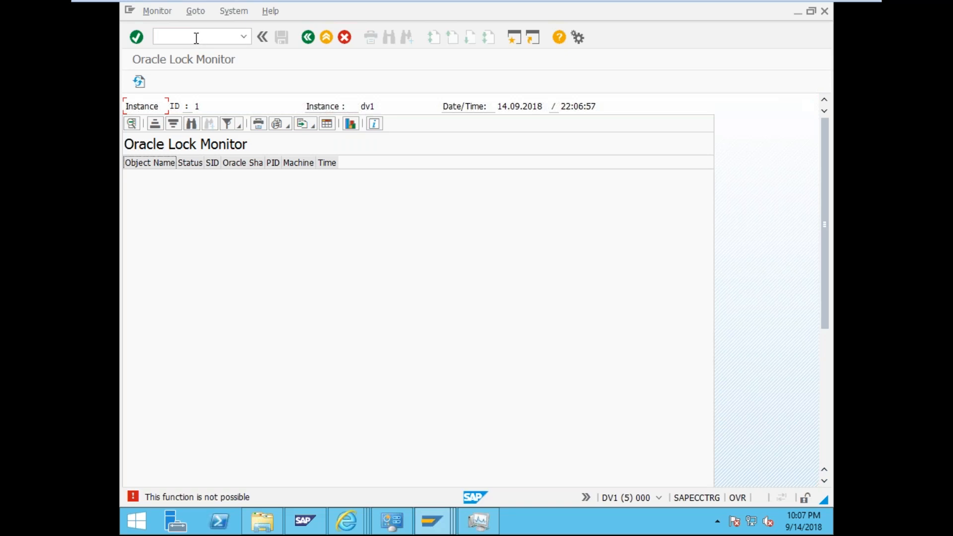
- Create a new message in /nsm02 with text 'system mesage' and 'maintenance'
{"action": "left_click", "coordinate": [197, 38]}
{"action": "type", "text": "/nsm02"}
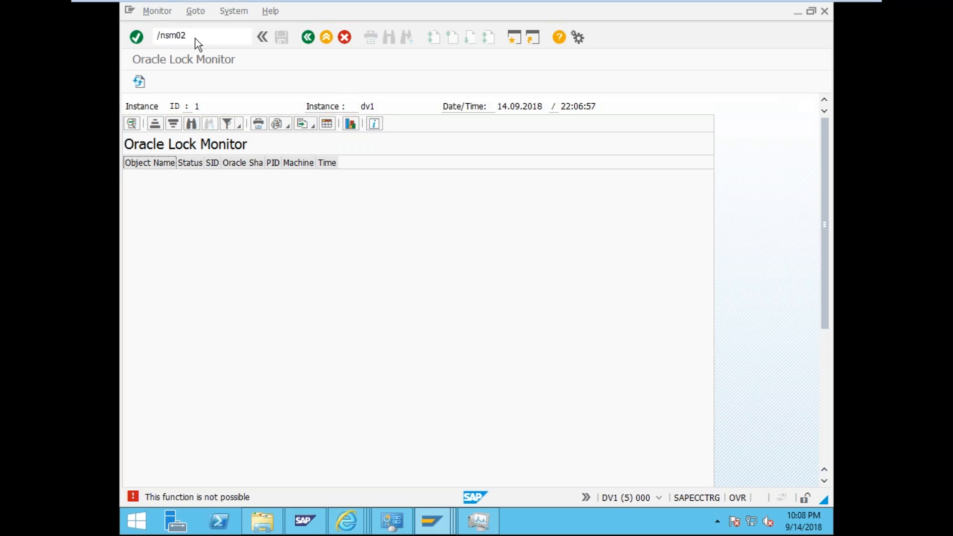
{"action": "key", "text": "Return"}
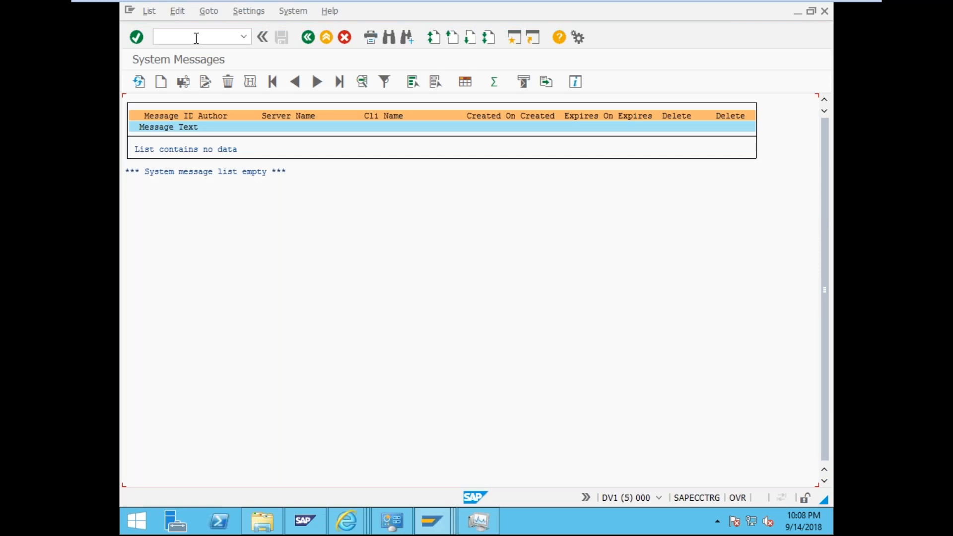
{"action": "left_click", "coordinate": [161, 82]}
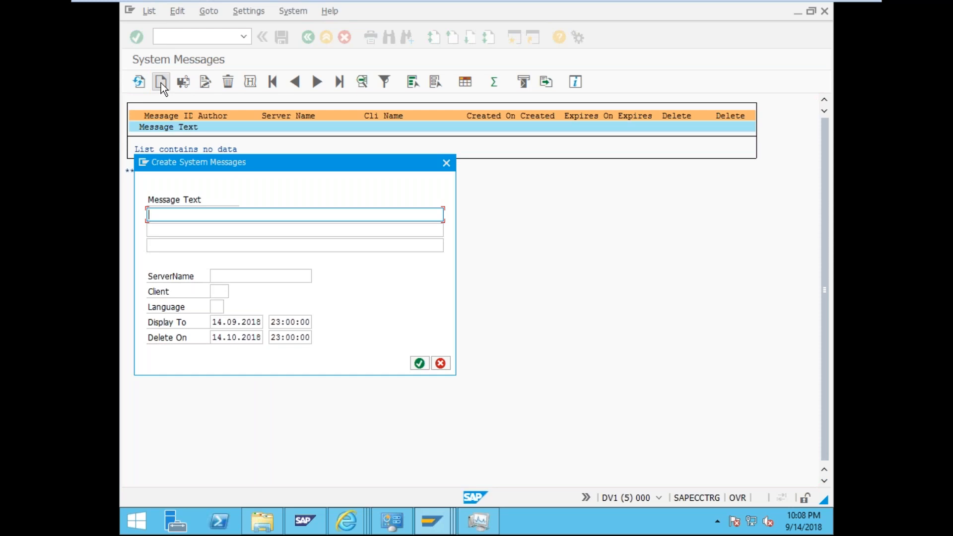
{"action": "type", "text": "system mesage"}
{"action": "left_click", "coordinate": [228, 228]}
{"action": "type", "text": "maintenqnv"}
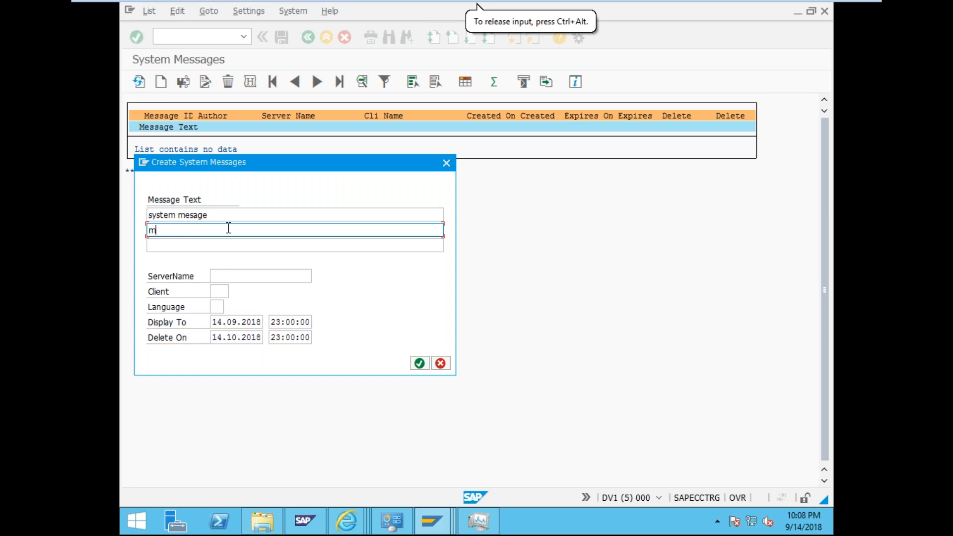
{"action": "key", "text": "BackSpace"}
{"action": "key", "text": "BackSpace"}
{"action": "key", "text": "BackSpace"}
{"action": "key", "text": "BackSpace"}
{"action": "type", "text": "nan"}
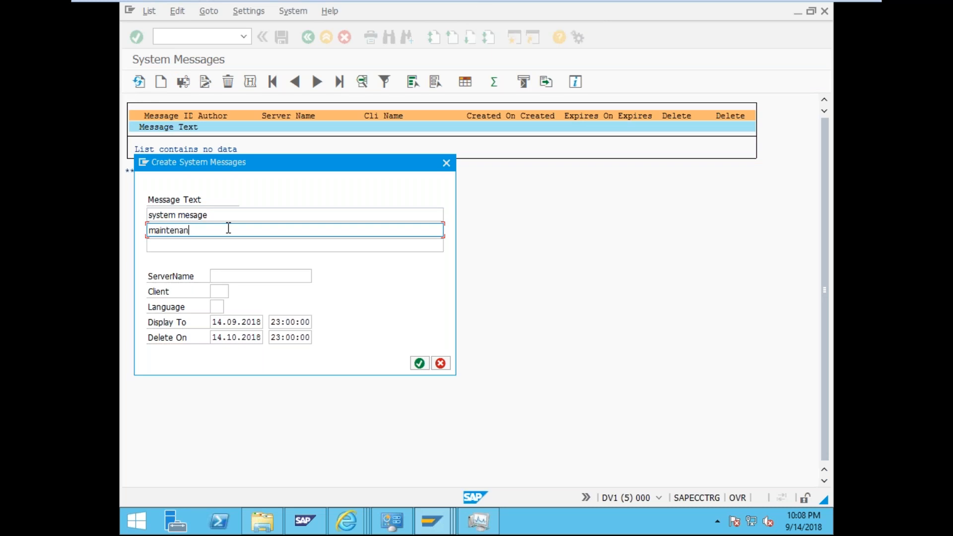
{"action": "type", "text": "ce"}
- Enter server sapecctrg, client 000 and language EN for the message
{"action": "key", "text": "Tab"}
{"action": "key", "text": "Tab"}
{"action": "type", "text": "sapecctrg"}
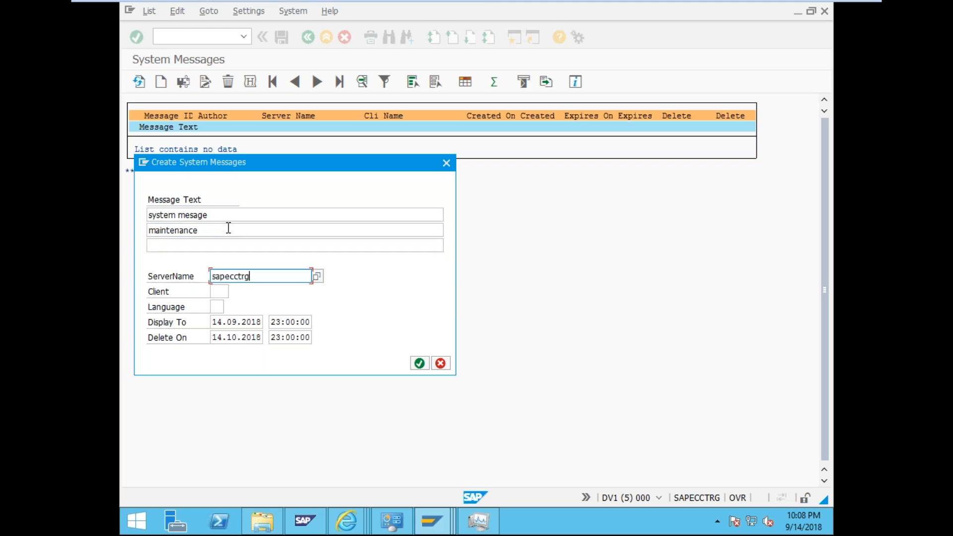
{"action": "key", "text": "Tab"}
{"action": "type", "text": "000"}
{"action": "key", "text": "Tab"}
{"action": "type", "text": "EN"}
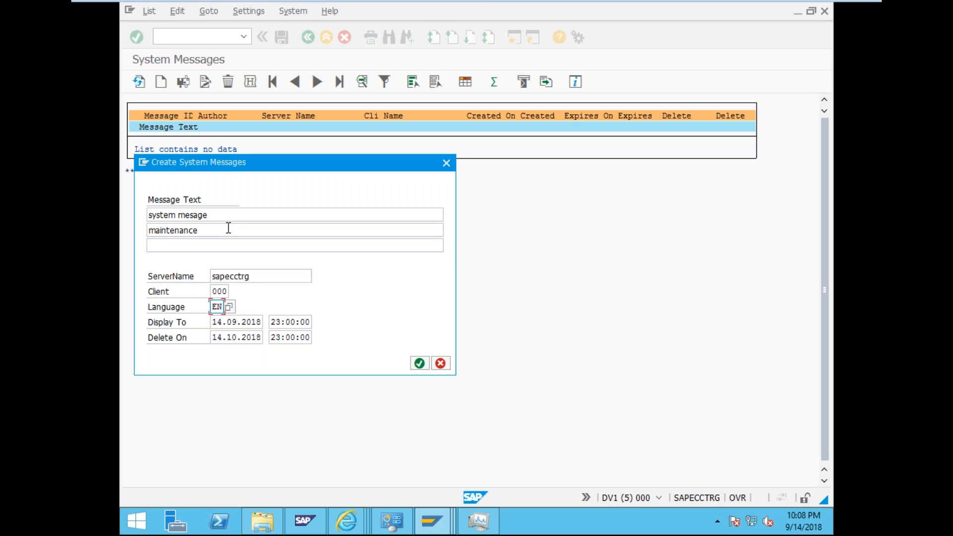
{"action": "left_click", "coordinate": [319, 351]}
- Pick server SAPECCTRG_DV1_00 and client 200 from value help and save the message
{"action": "left_click", "coordinate": [304, 276]}
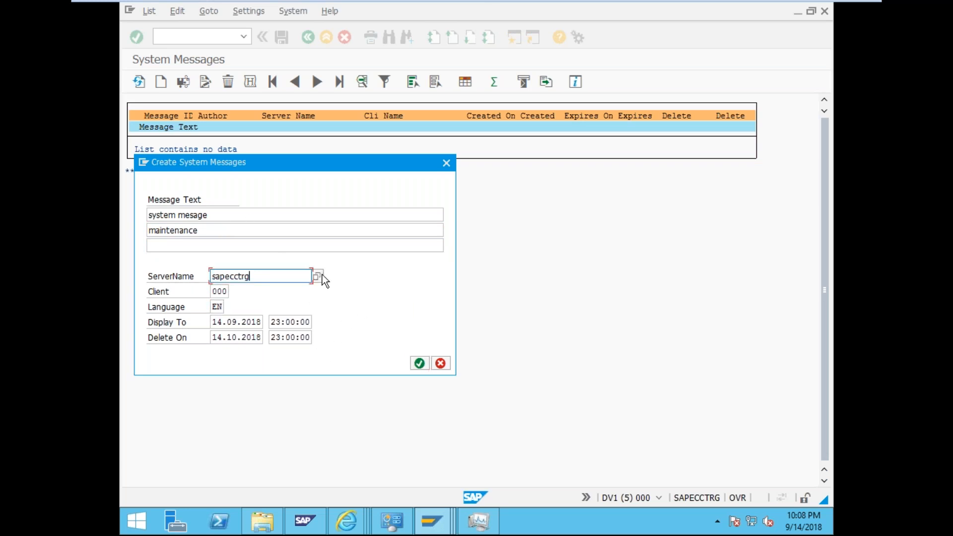
{"action": "left_click", "coordinate": [319, 274]}
{"action": "double_click", "coordinate": [209, 245]}
{"action": "left_click", "coordinate": [221, 291]}
{"action": "left_click", "coordinate": [233, 293]}
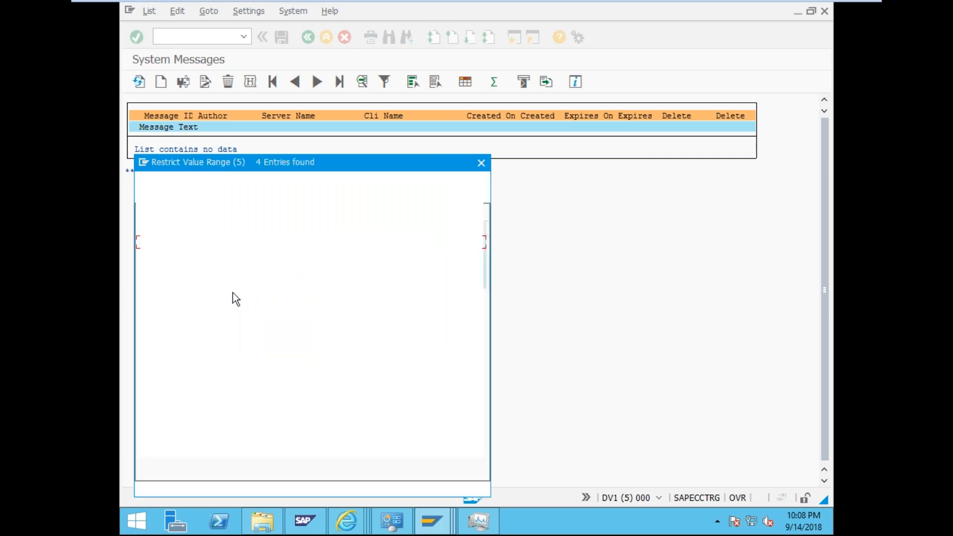
{"action": "double_click", "coordinate": [168, 282]}
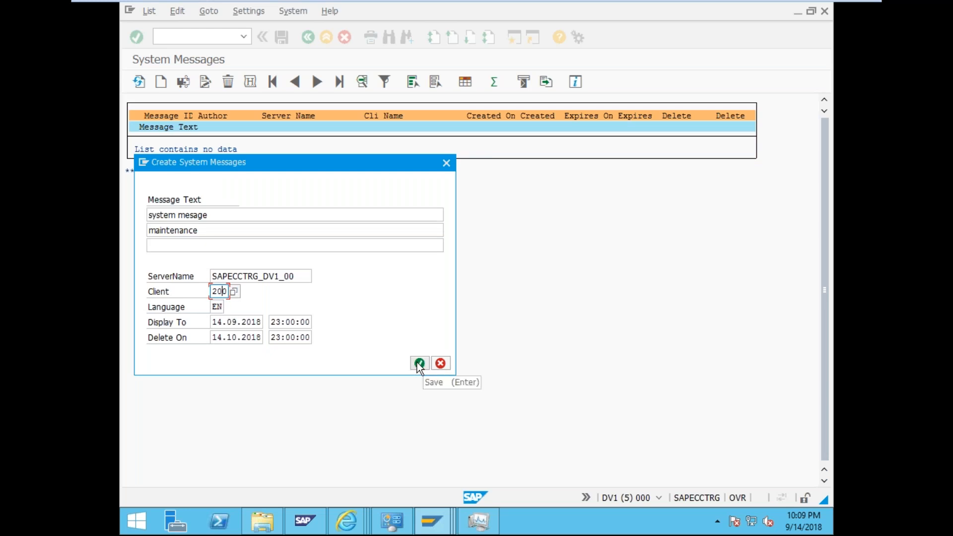
{"action": "left_click", "coordinate": [417, 362]}
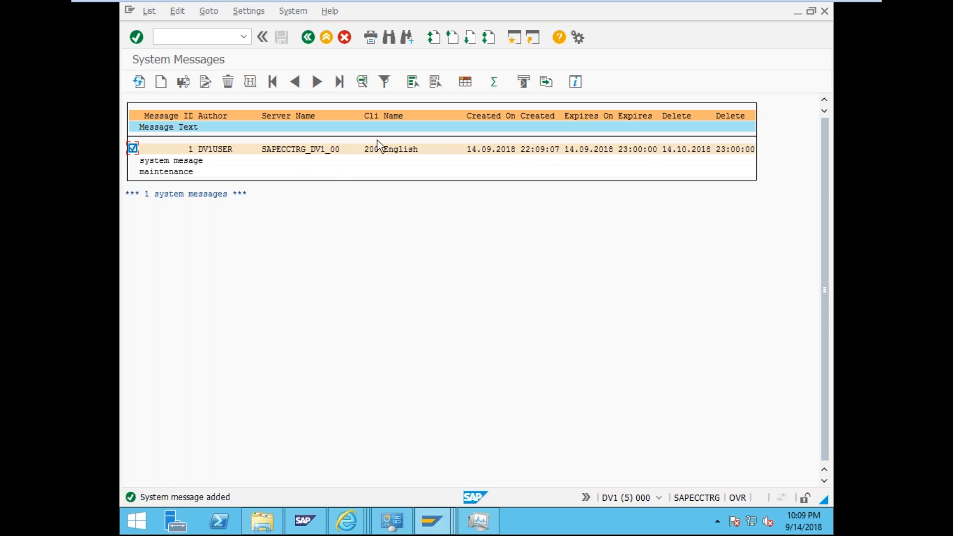
- Resave the maintenance message via Change, then bring SAP Logon to the front
{"action": "left_click", "coordinate": [511, 40]}
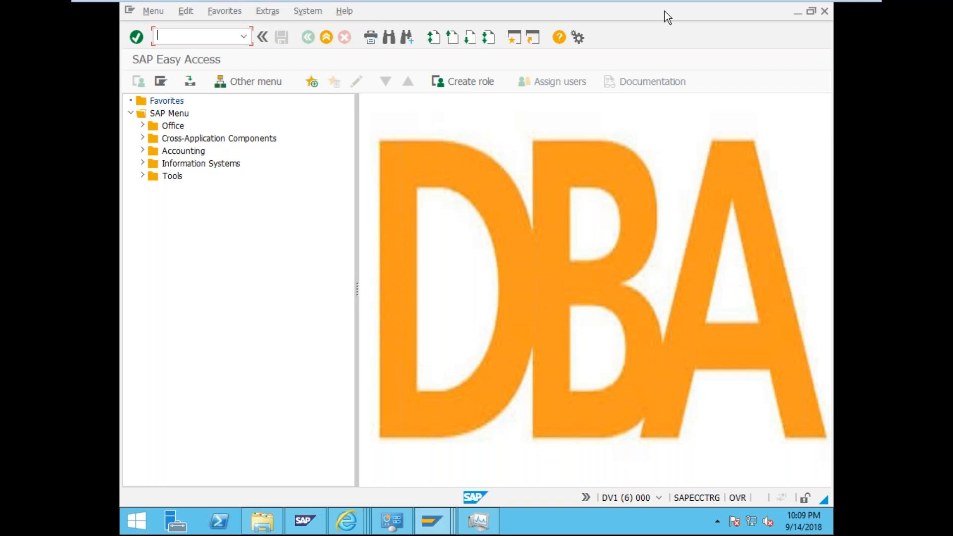
{"action": "left_click", "coordinate": [825, 11]}
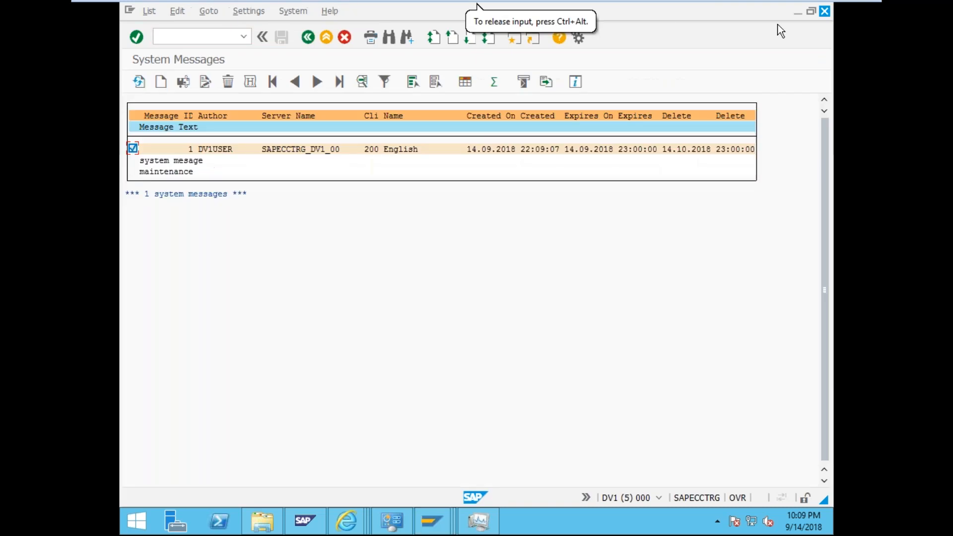
{"action": "left_click", "coordinate": [205, 84]}
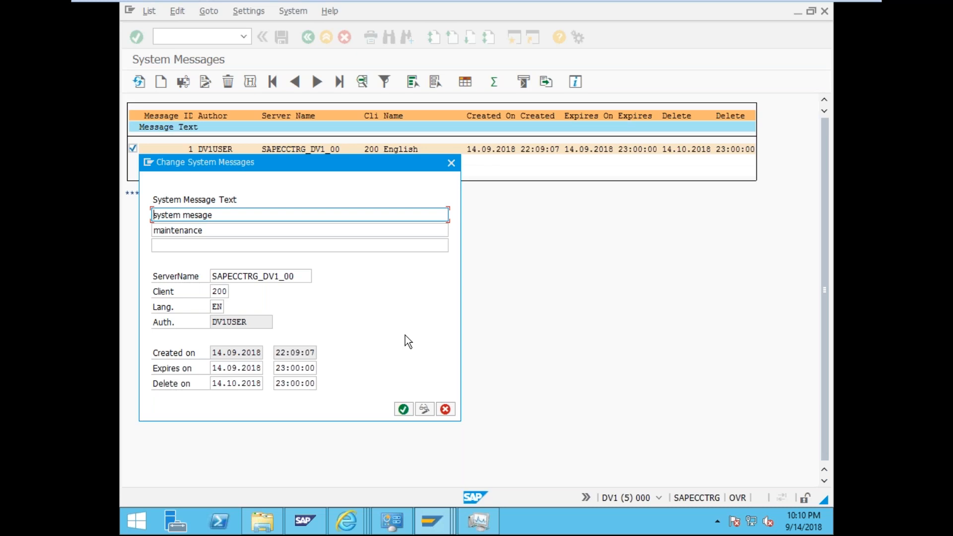
{"action": "left_click", "coordinate": [403, 410]}
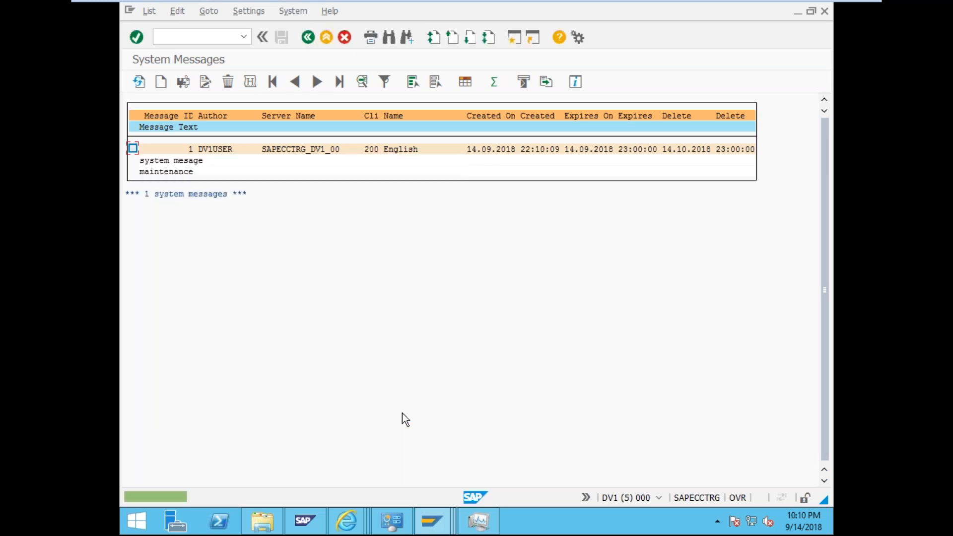
{"action": "left_click", "coordinate": [432, 524]}
{"action": "left_click", "coordinate": [169, 451]}
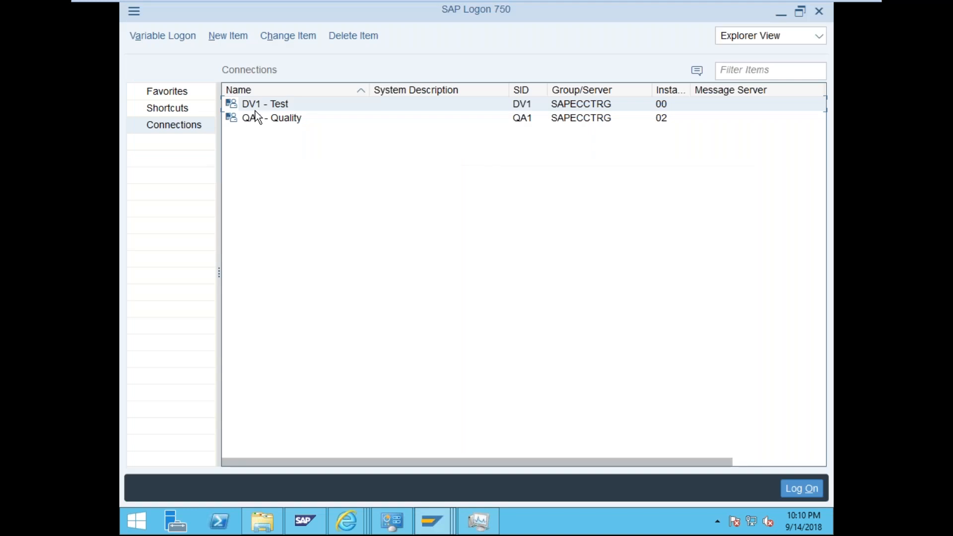
- Open the DV1 - Test logon screen and set the client to 200
{"action": "double_click", "coordinate": [257, 108]}
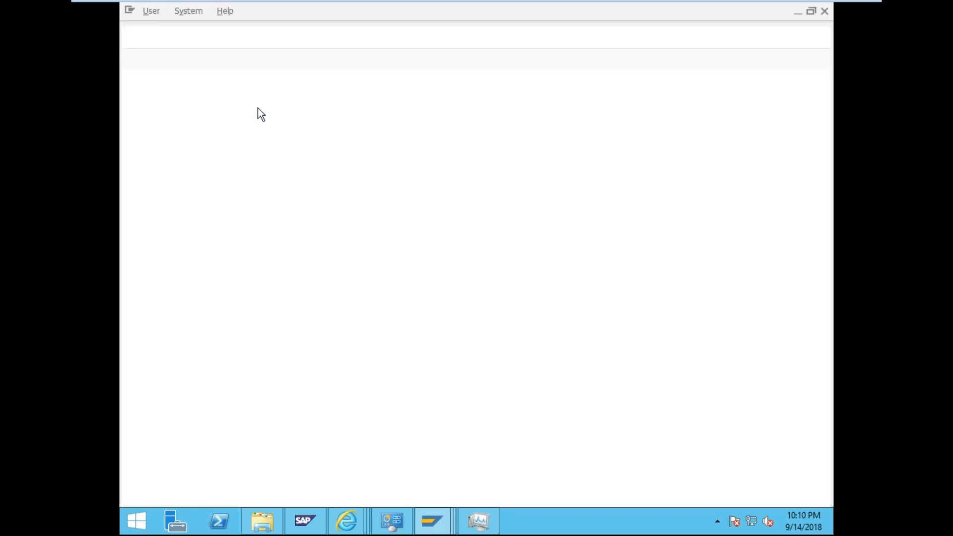
{"action": "left_click", "coordinate": [238, 105]}
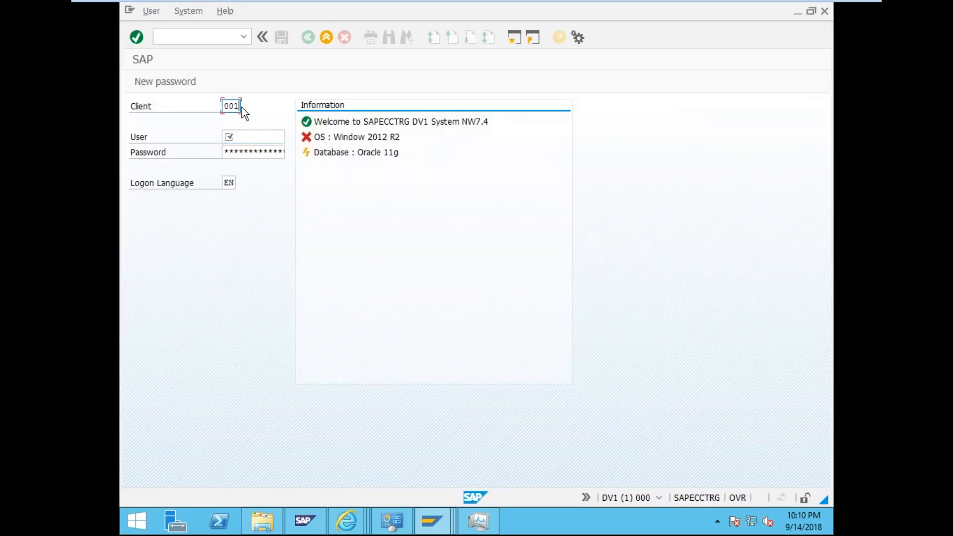
{"action": "type", "text": "0"}
{"action": "key", "text": "Tab"}
{"action": "type", "text": "dv1"}
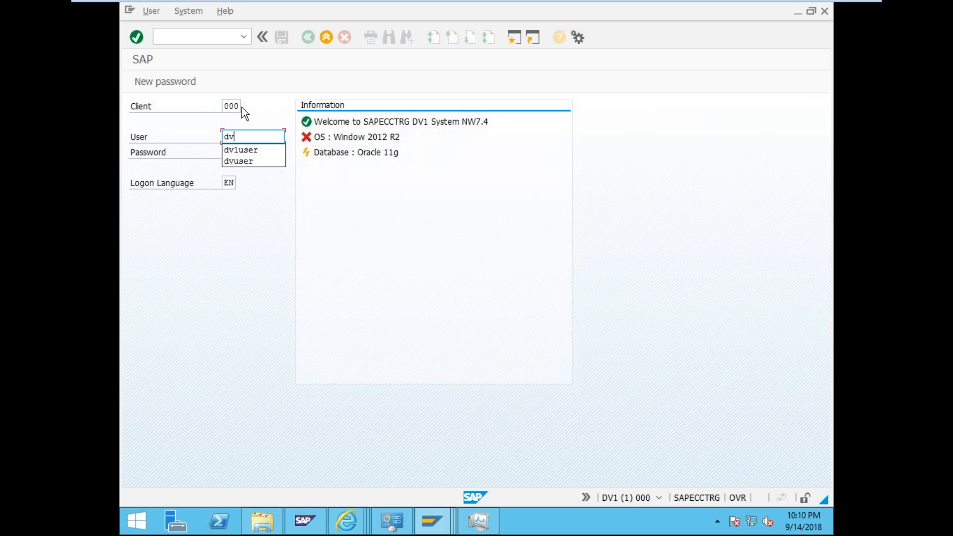
{"action": "double_click", "coordinate": [243, 107]}
{"action": "left_click", "coordinate": [251, 141]}
{"action": "key", "text": "BackSpace"}
{"action": "key", "text": "BackSpace"}
{"action": "key", "text": "BackSpace"}
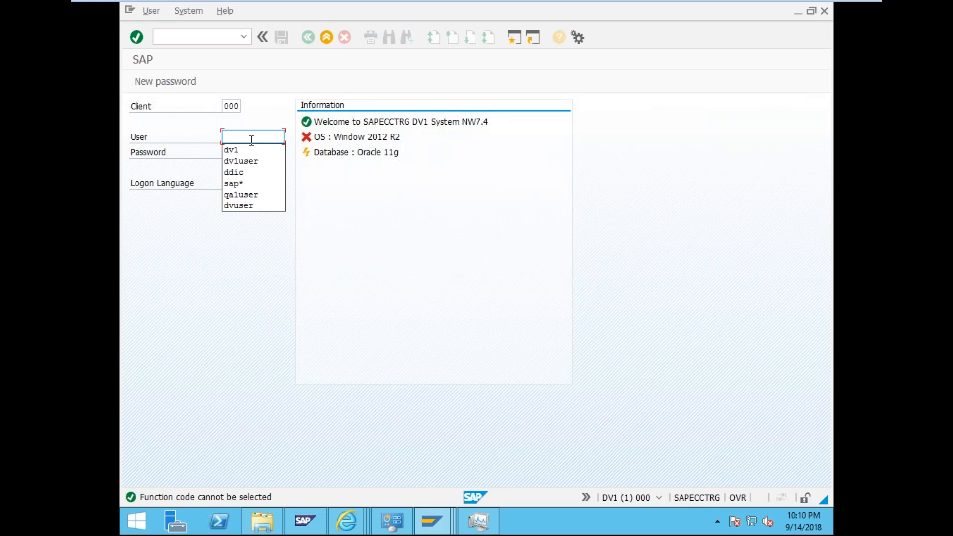
{"action": "left_click", "coordinate": [239, 106]}
{"action": "type", "text": "1"}
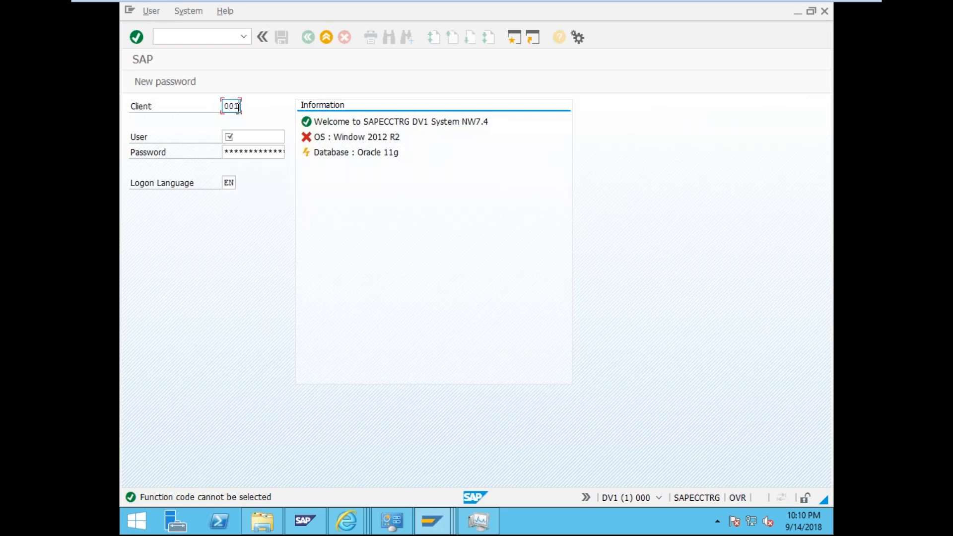
{"action": "key", "text": "BackSpace"}
{"action": "key", "text": "BackSpace"}
{"action": "key", "text": "BackSpace"}
{"action": "type", "text": "200"}
{"action": "key", "text": "Tab"}
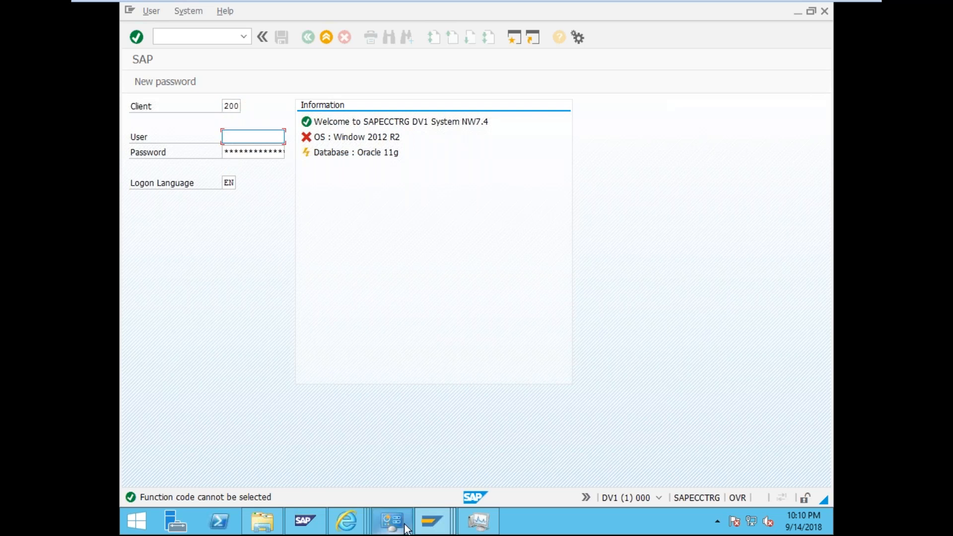
- Enter the logon user name on the DV1 logon screen
{"action": "left_click", "coordinate": [423, 527]}
{"action": "left_click", "coordinate": [800, 462]}
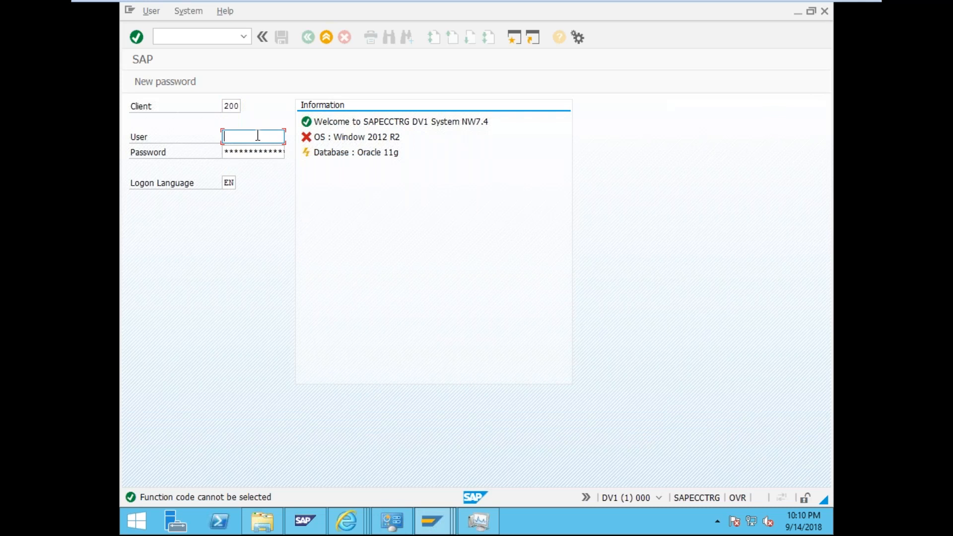
{"action": "type", "text": "dv1user"}
{"action": "key", "text": "Tab"}
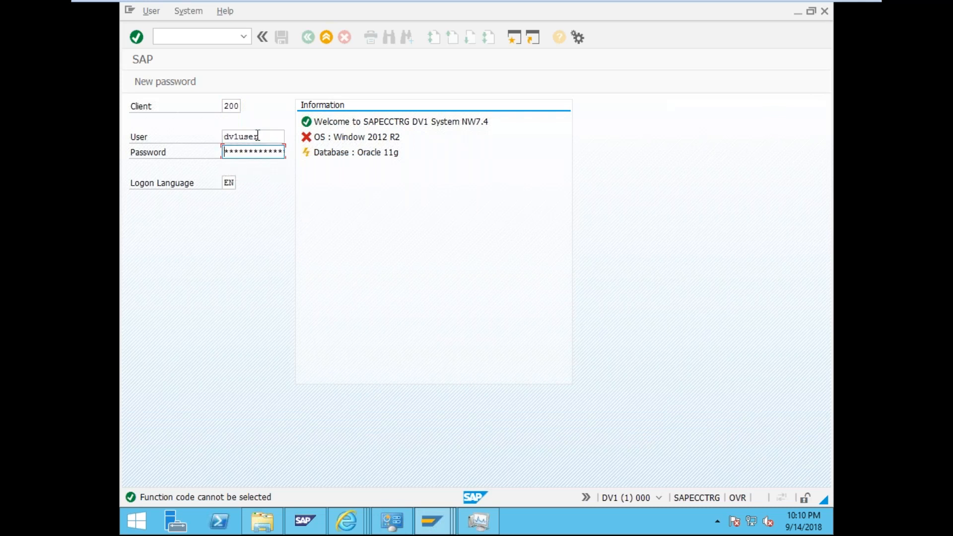
- Review the saved message's details in the System Messages window, then return to logon
{"action": "left_click", "coordinate": [448, 522]}
{"action": "left_click", "coordinate": [684, 464]}
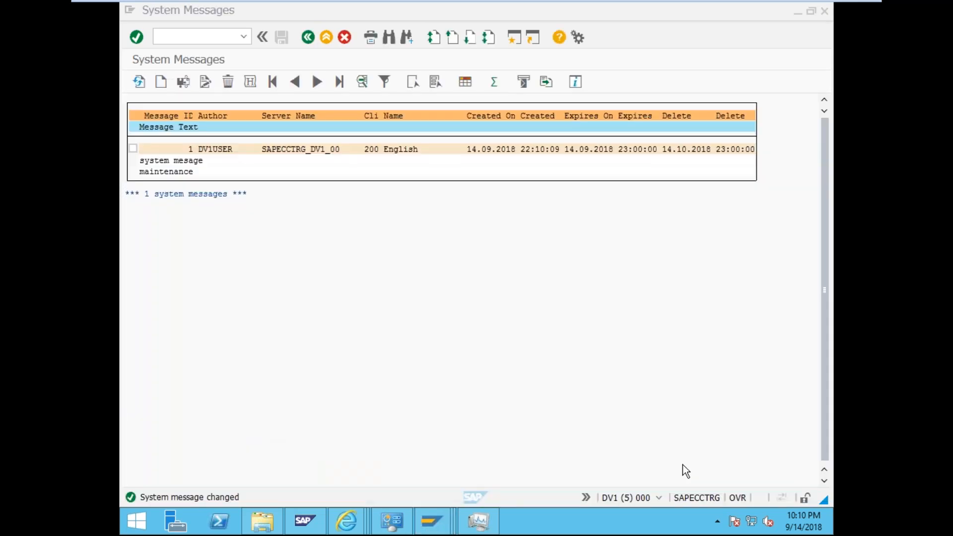
{"action": "double_click", "coordinate": [376, 150]}
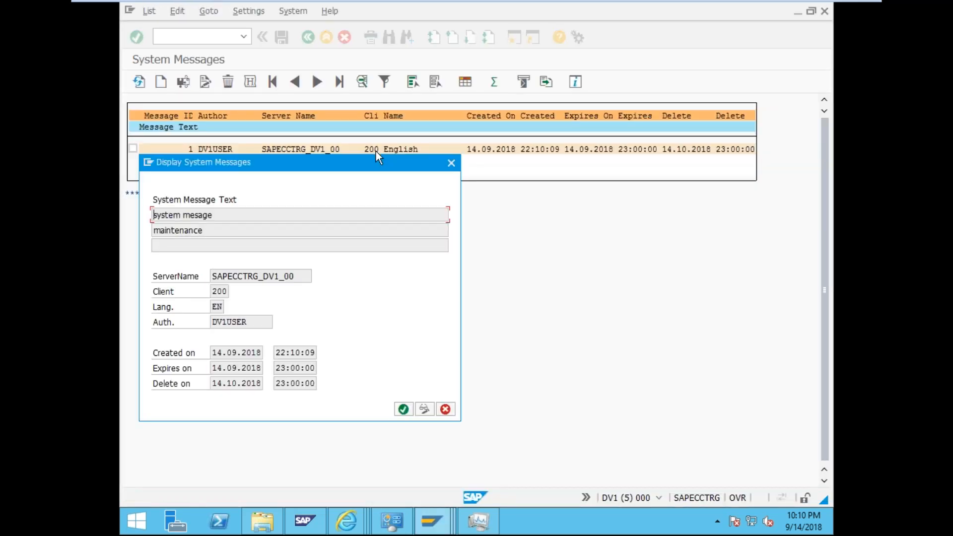
{"action": "key", "text": "Escape"}
{"action": "left_click", "coordinate": [410, 532]}
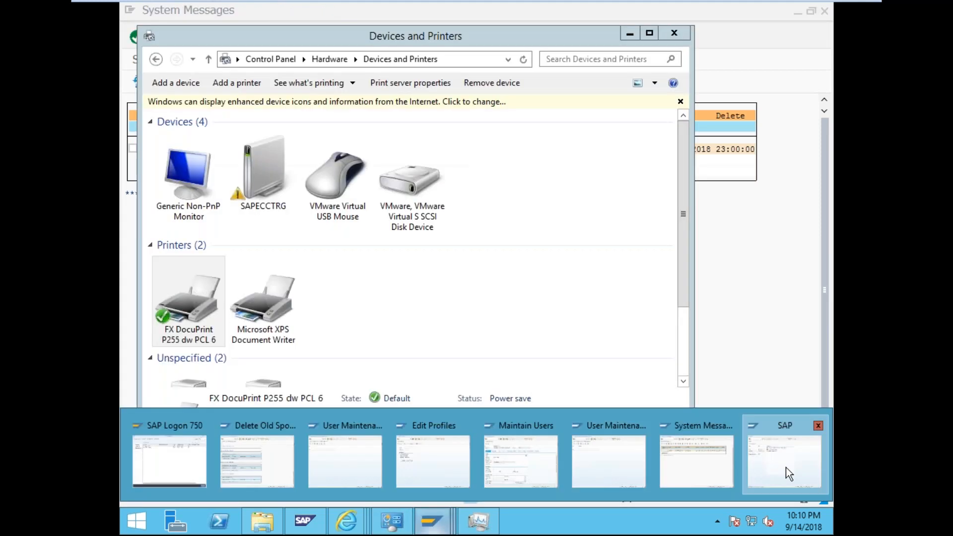
{"action": "left_click", "coordinate": [759, 469]}
- Enter the password, log on, and acknowledge the maintenance system message
{"action": "type", "text": "*********"}
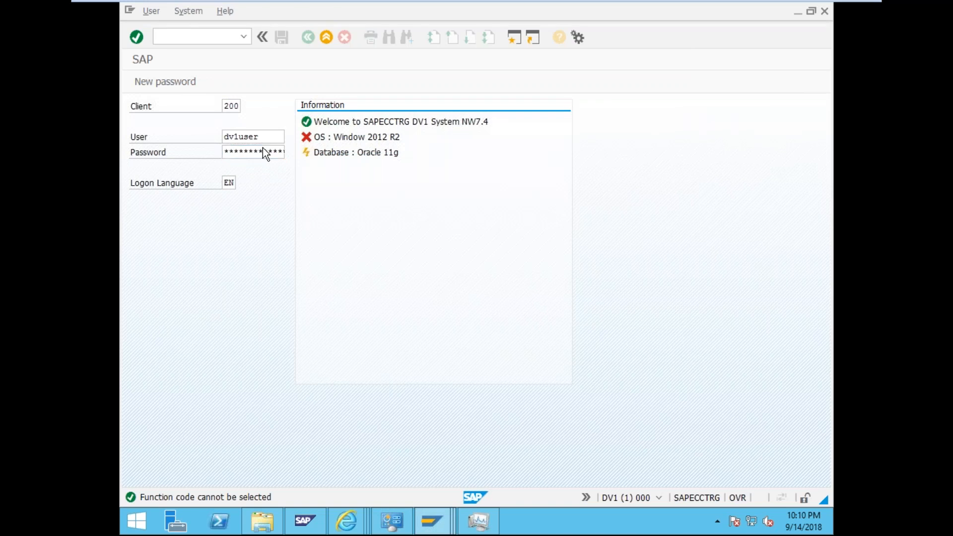
{"action": "key", "text": "Return"}
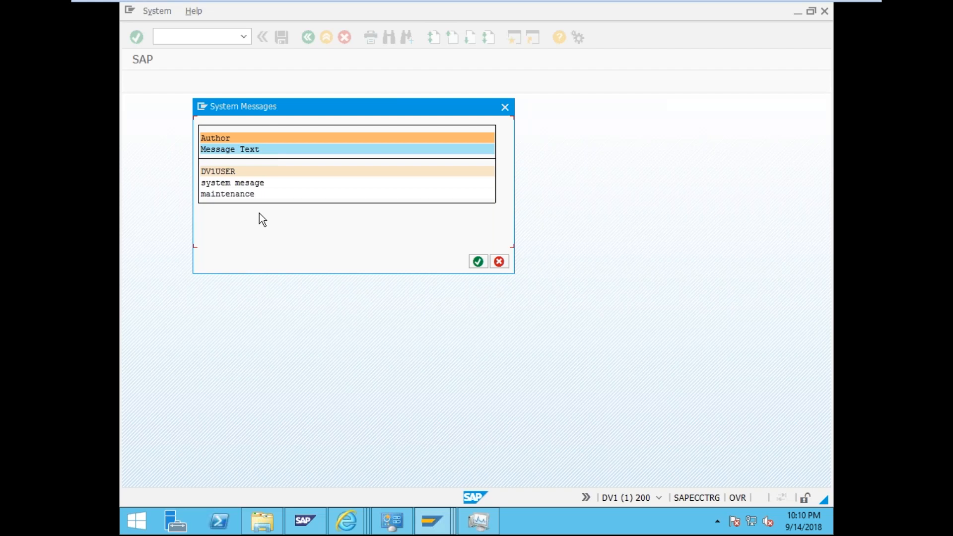
{"action": "left_click", "coordinate": [479, 264]}
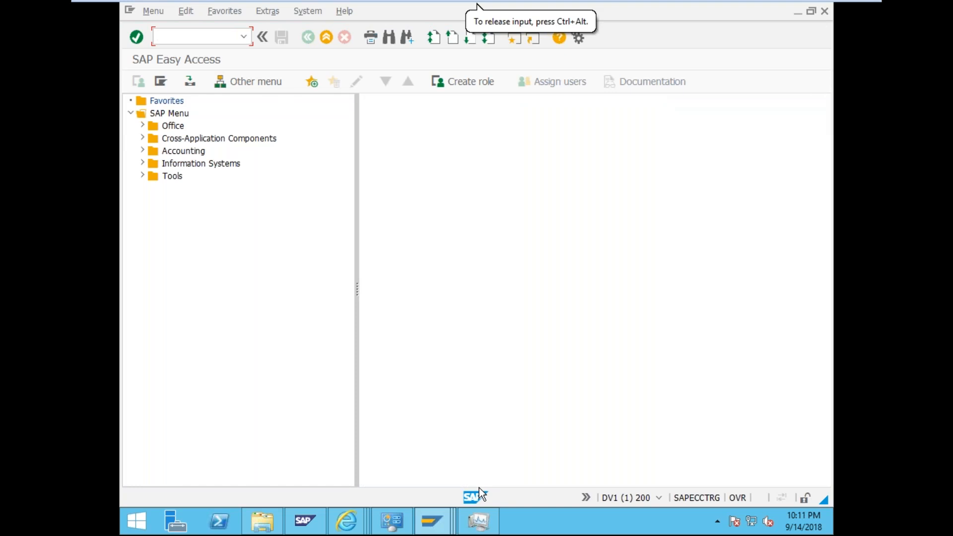
- Bring the System Messages window forward and rerun /nsm02 to list the maintenance message
{"action": "mouse_move", "coordinate": [392, 519]}
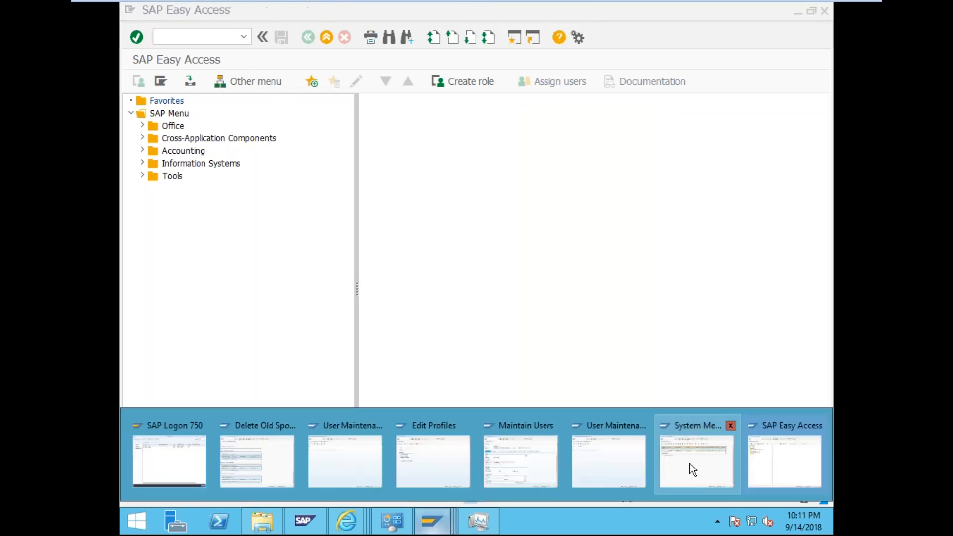
{"action": "left_click", "coordinate": [692, 467]}
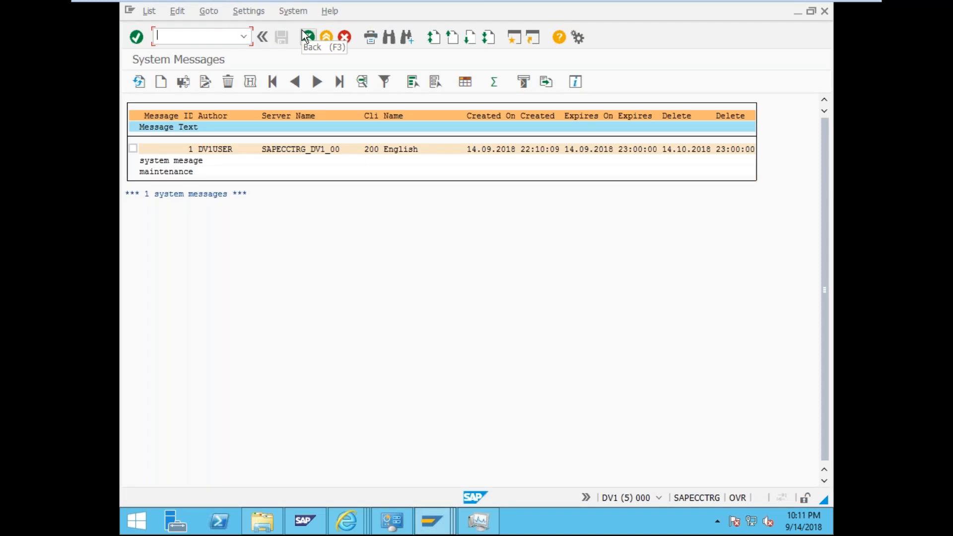
{"action": "type", "text": "/nsm02"}
{"action": "key", "text": "Return"}
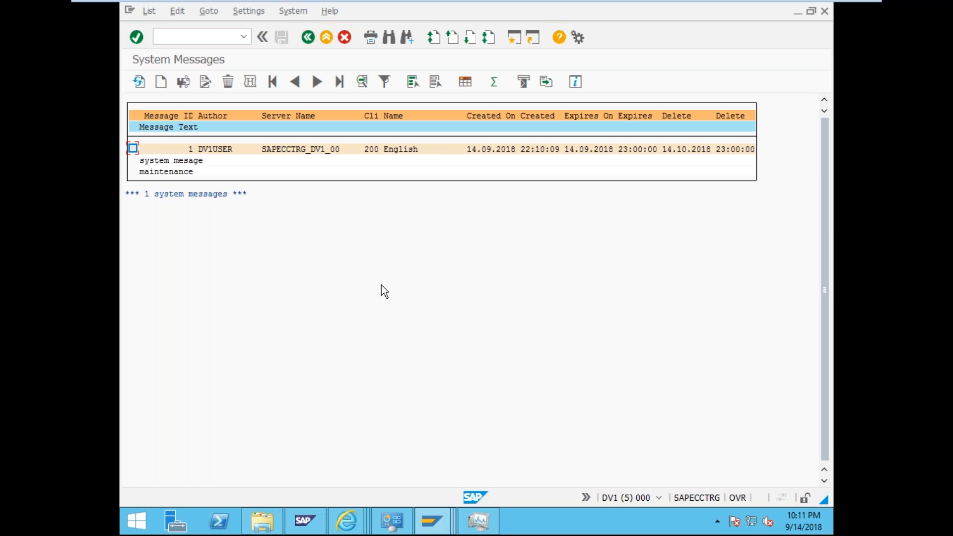
{"action": "left_click", "coordinate": [425, 526]}
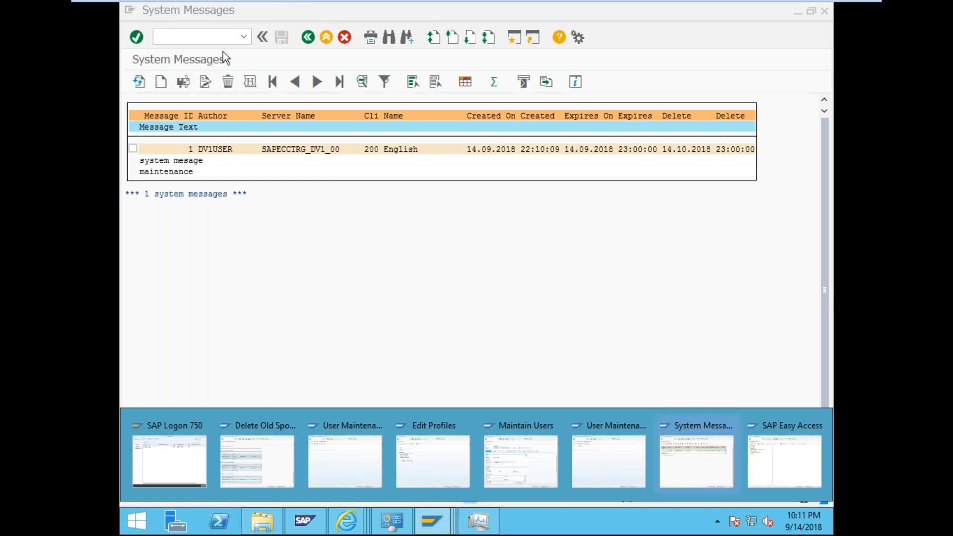
{"action": "left_click", "coordinate": [211, 34]}
- Open function module TH_POPUP in Change mode via /nse37, prompting for an access key
{"action": "type", "text": "/nse37"}
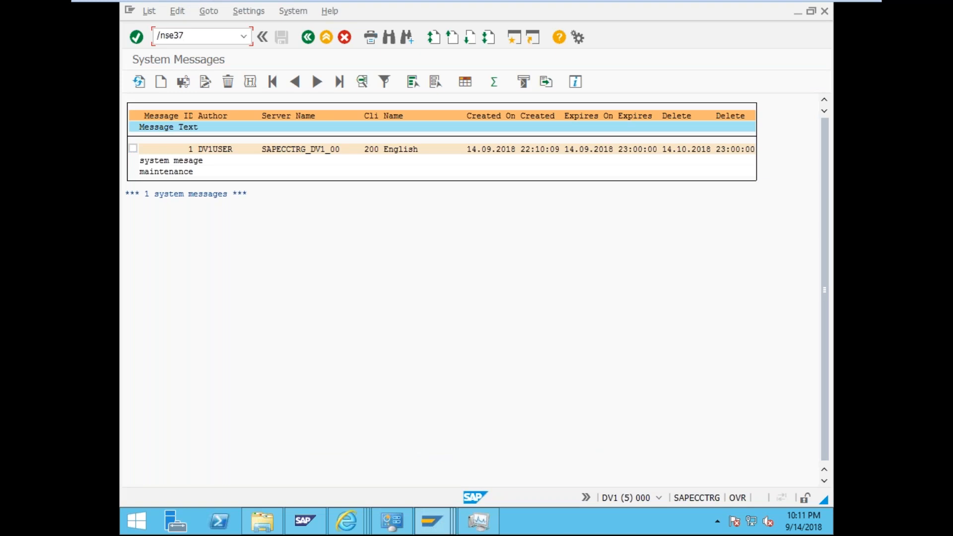
{"action": "key", "text": "Return"}
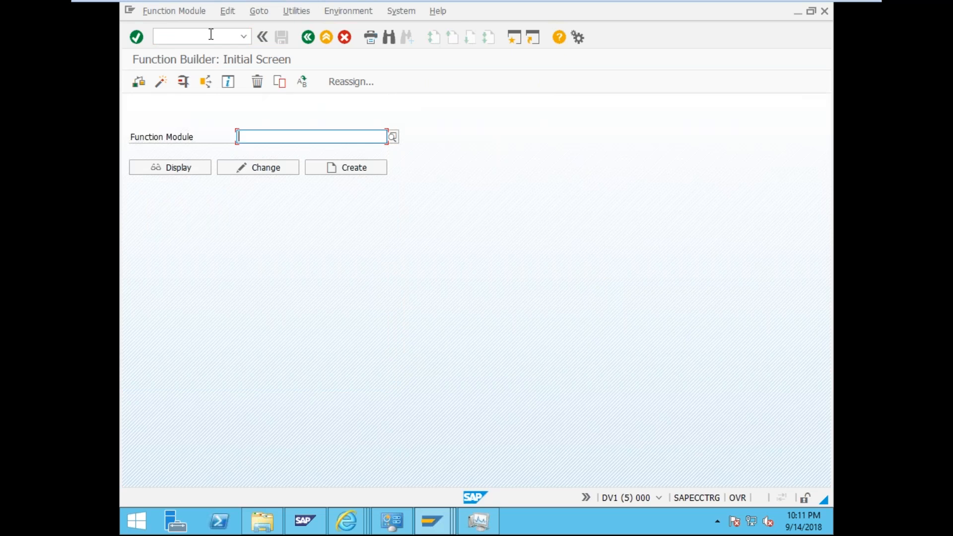
{"action": "type", "text": "th"}
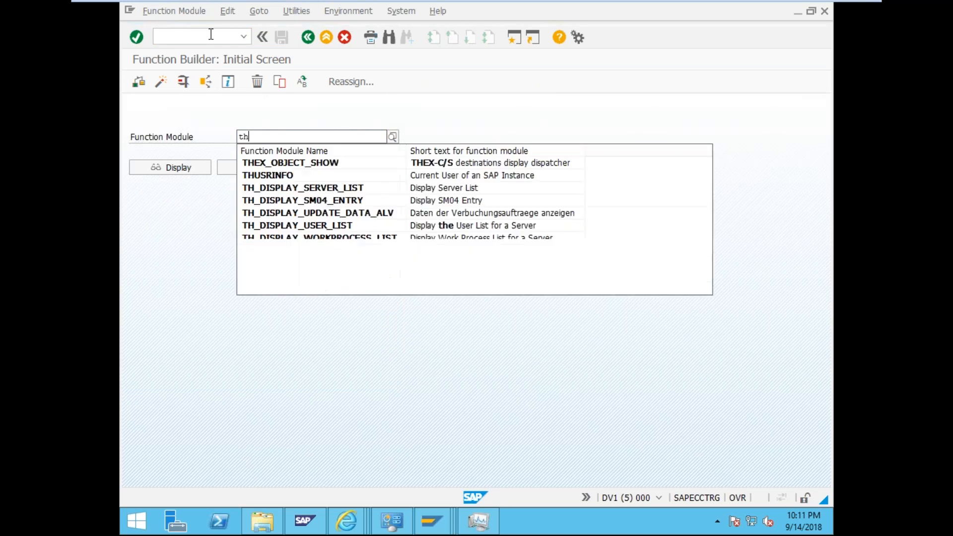
{"action": "type", "text": "_pop"}
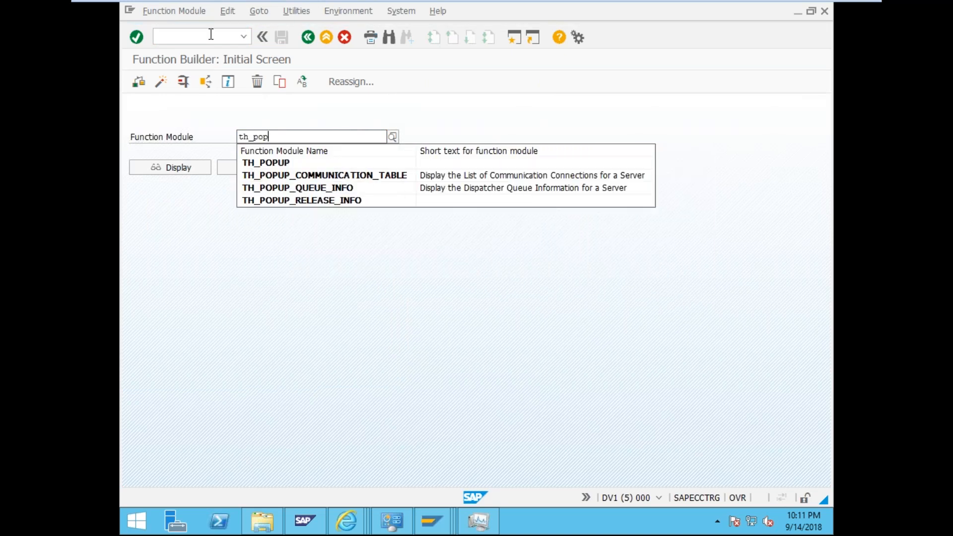
{"action": "key", "text": "Down"}
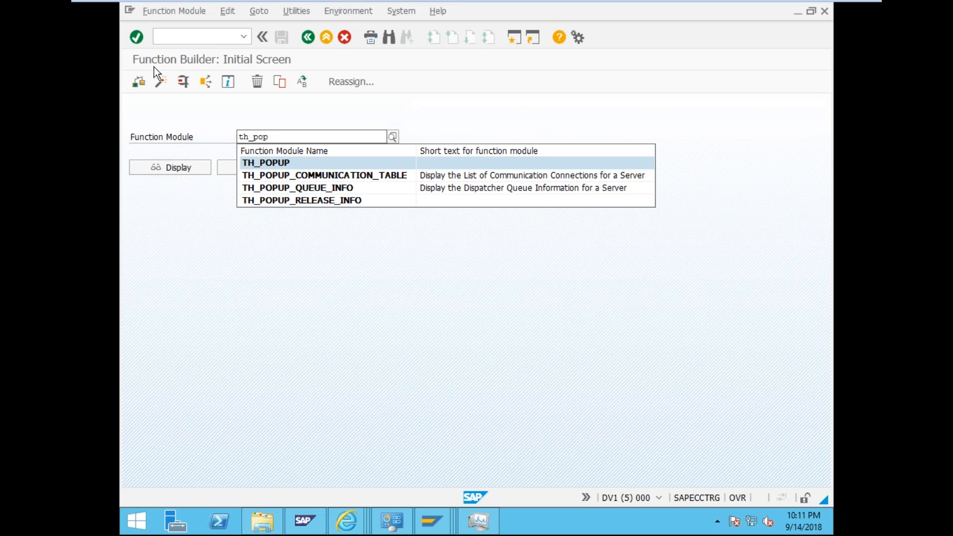
{"action": "left_click", "coordinate": [279, 164]}
{"action": "left_click", "coordinate": [281, 166]}
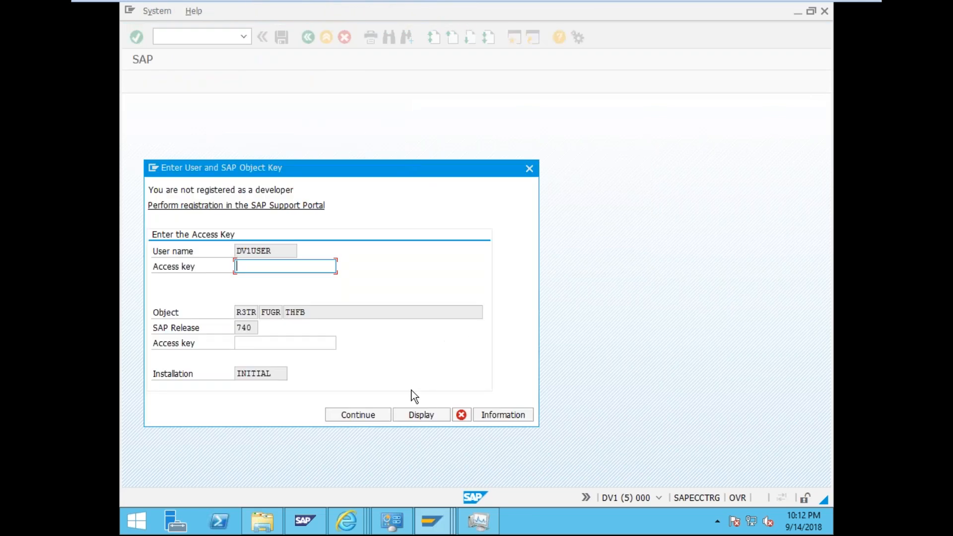
- Submit an empty access key, accept the refusal, and return to the TH_POPUP start screen
{"action": "key", "text": "Return"}
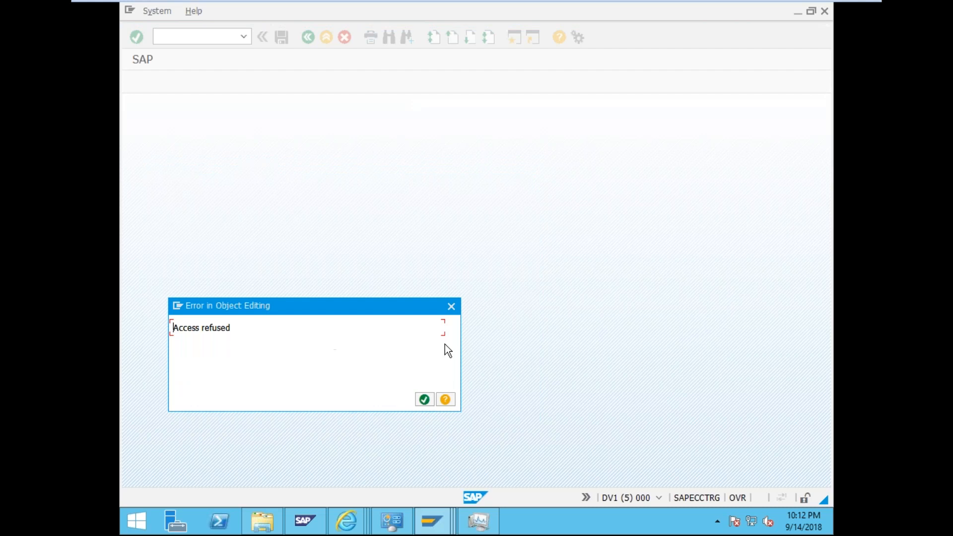
{"action": "left_click", "coordinate": [425, 400]}
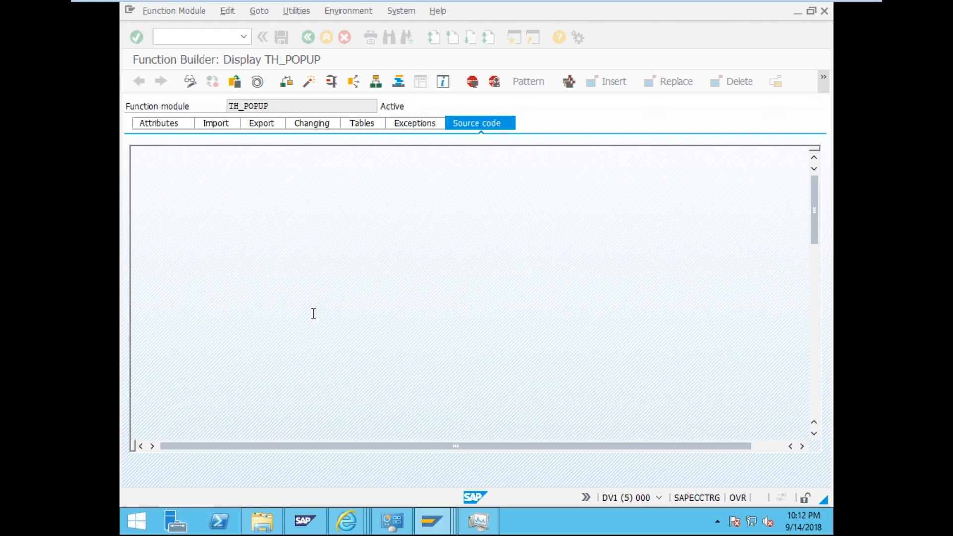
{"action": "left_click", "coordinate": [308, 37]}
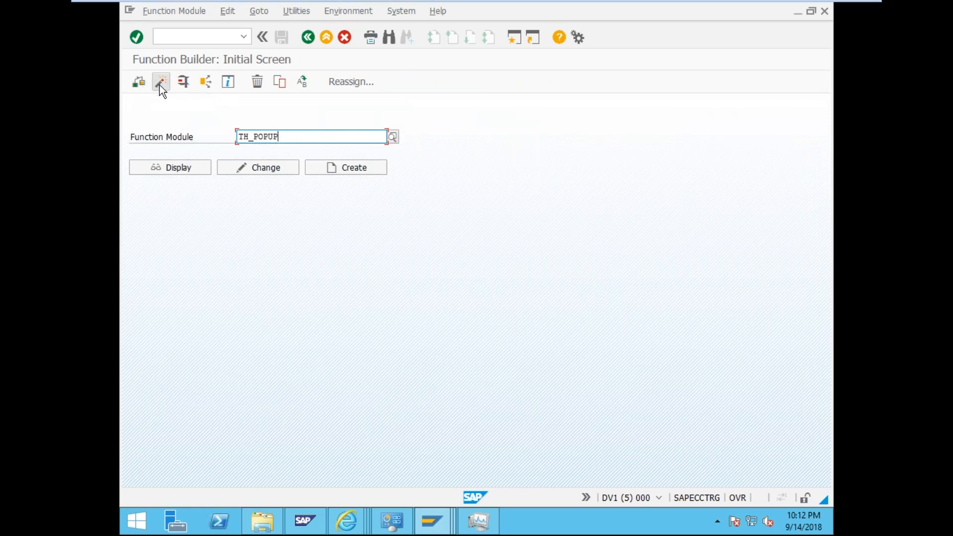
- Test-run TH_POPUP with CLIENT 200, the logged-on user and MESSAGE Hi
{"action": "left_click", "coordinate": [185, 85]}
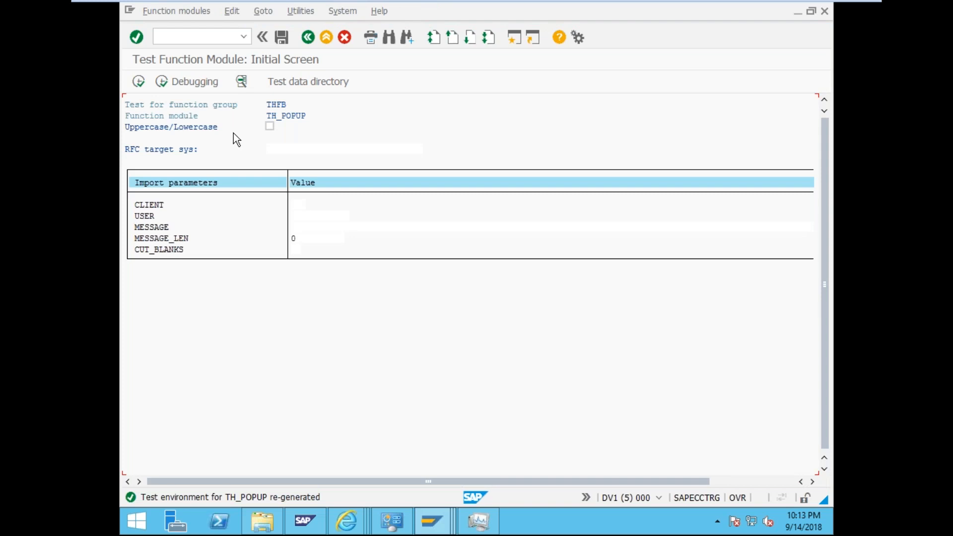
{"action": "left_click", "coordinate": [306, 204]}
{"action": "type", "text": "200"}
{"action": "key", "text": "Tab"}
{"action": "type", "text": "dv"}
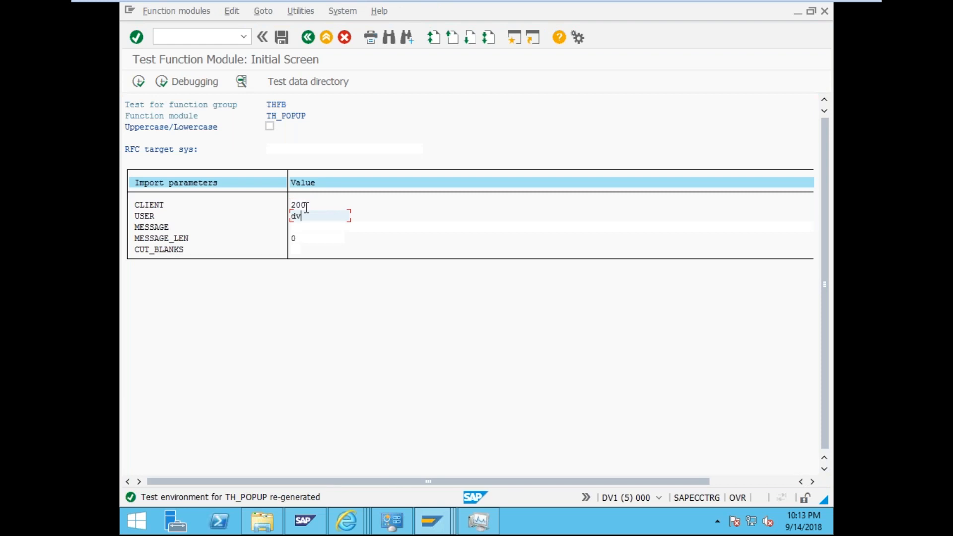
{"action": "type", "text": "1user"}
{"action": "key", "text": "Tab"}
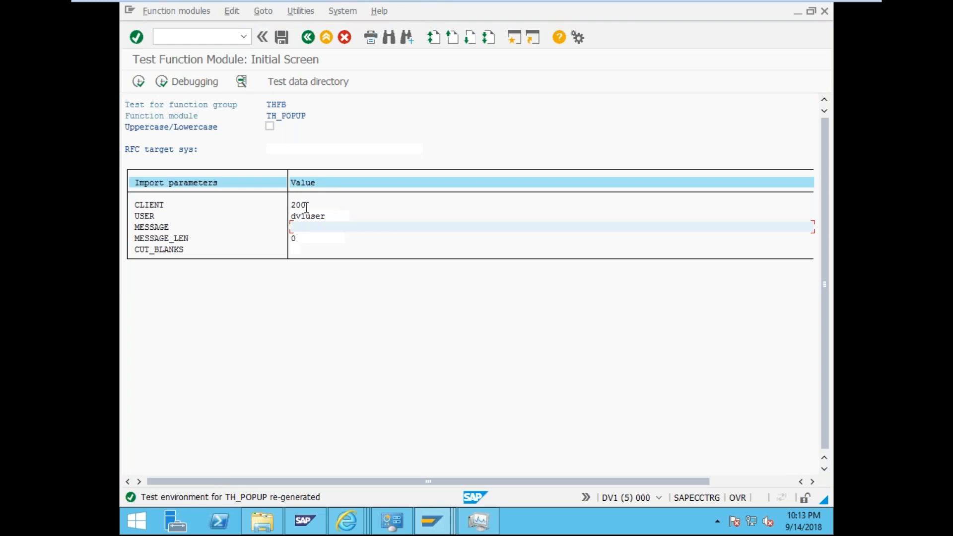
{"action": "type", "text": "Hi"}
{"action": "key", "text": "Tab"}
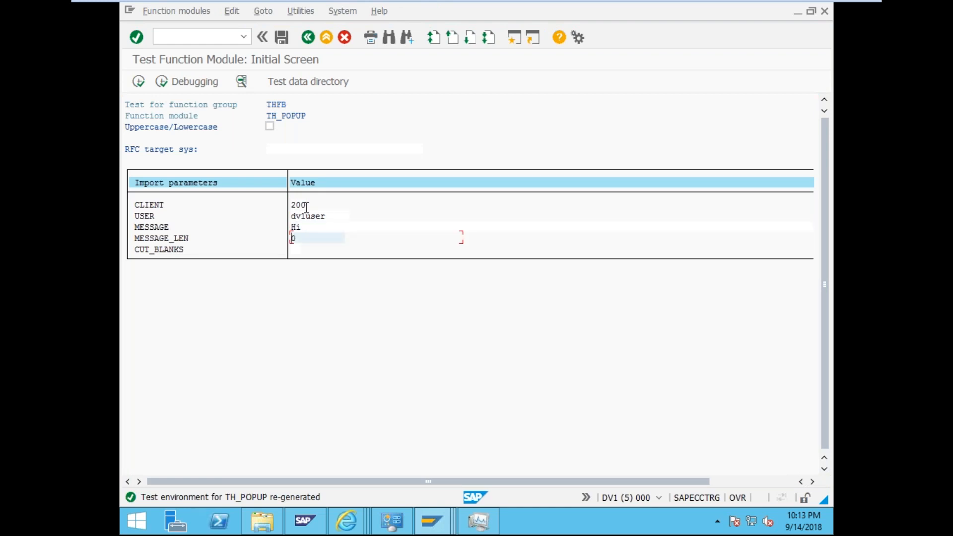
{"action": "key", "text": "Tab"}
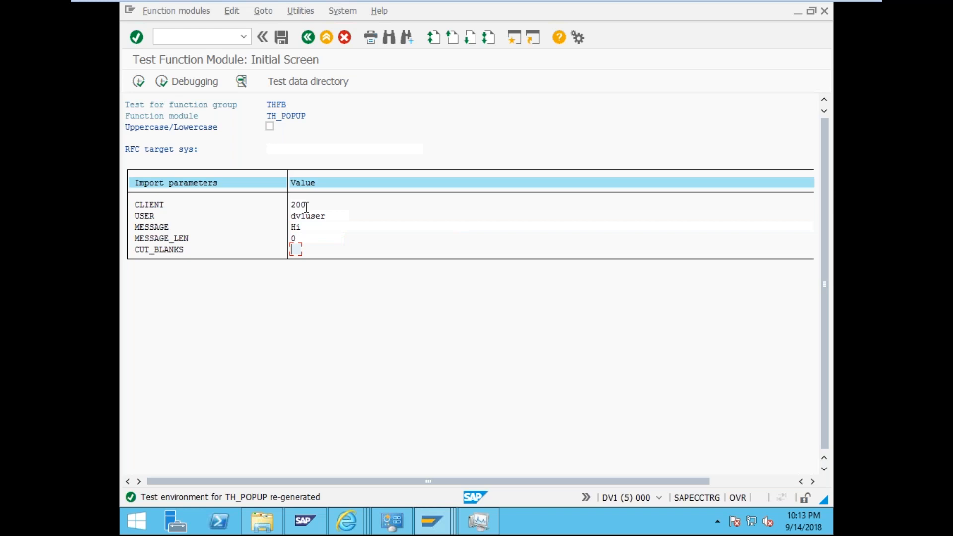
{"action": "left_click", "coordinate": [142, 86]}
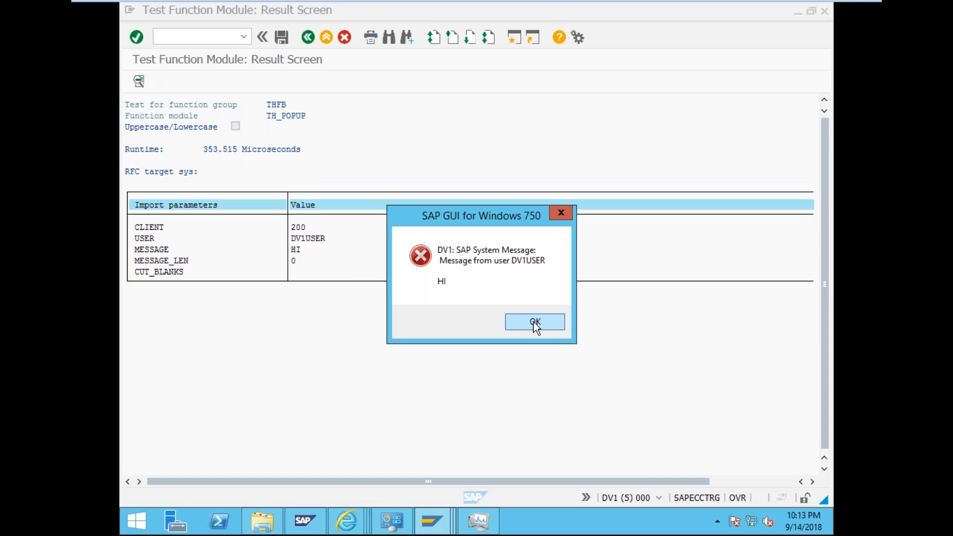
- Dismiss the system message popup and launch the Message Server Monitor with /nsmms
{"action": "left_click", "coordinate": [536, 324]}
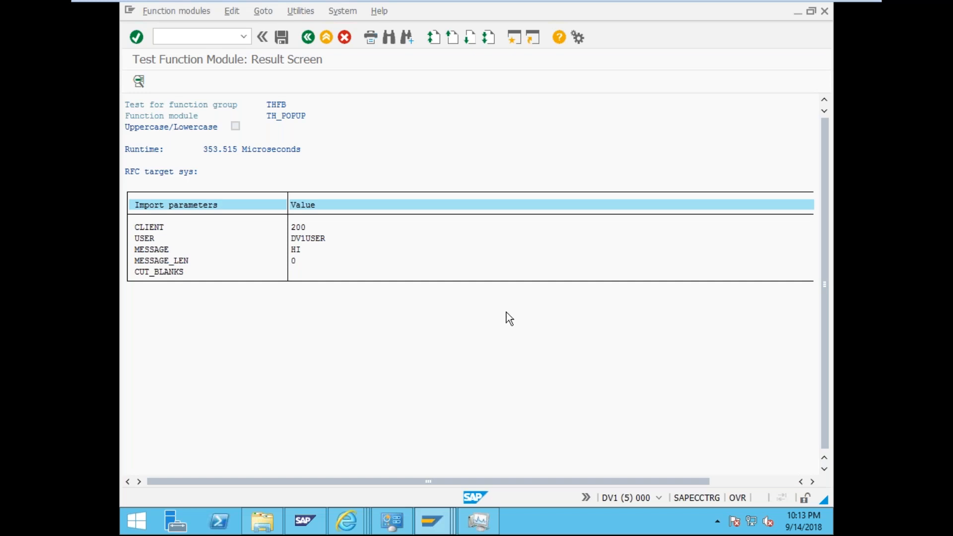
{"action": "left_click", "coordinate": [211, 31]}
{"action": "type", "text": "/smm"}
{"action": "type", "text": "s"}
{"action": "key", "text": "Return"}
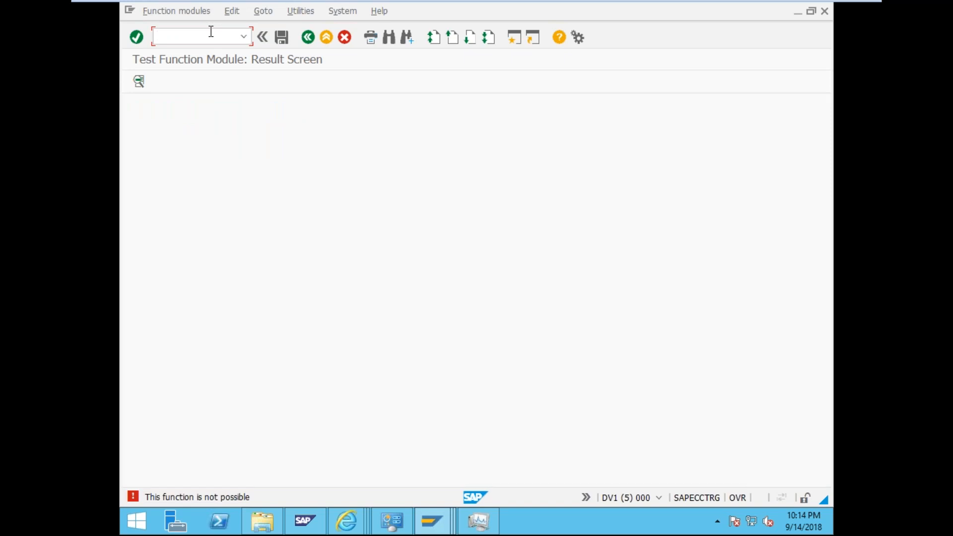
{"action": "type", "text": "/nsmms"}
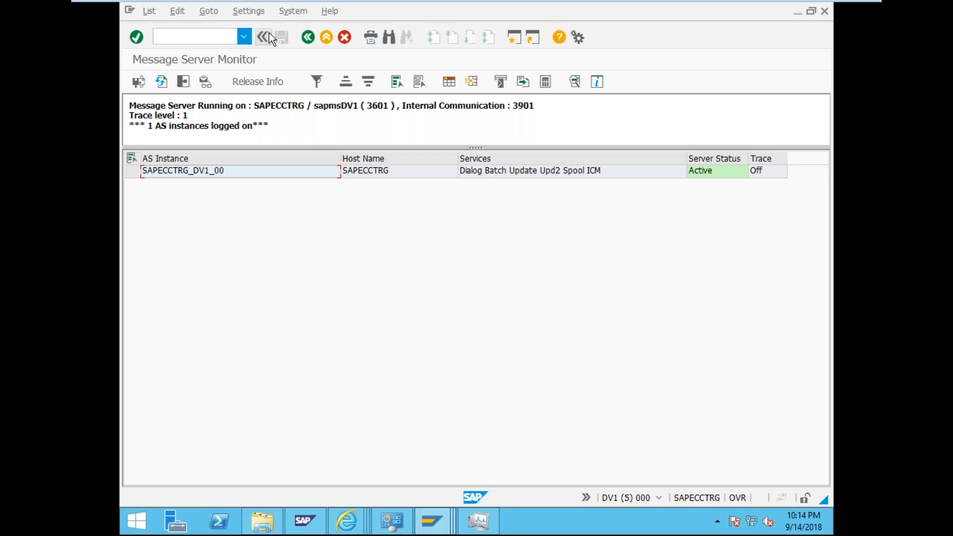
{"action": "left_click_drag", "start_coordinate": [512, 105], "coordinate": [536, 106]}
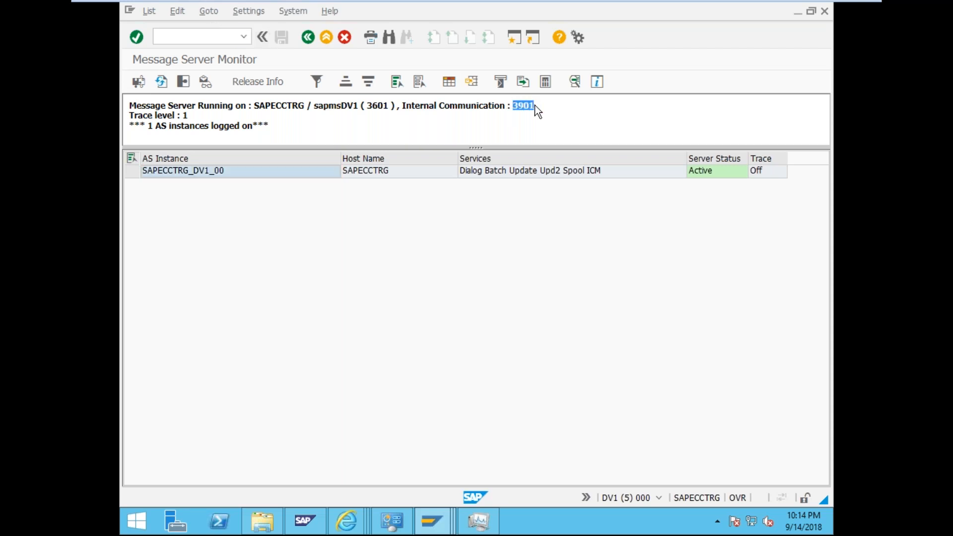
{"action": "left_click_drag", "start_coordinate": [367, 106], "coordinate": [390, 104]}
{"action": "left_click", "coordinate": [182, 82]}
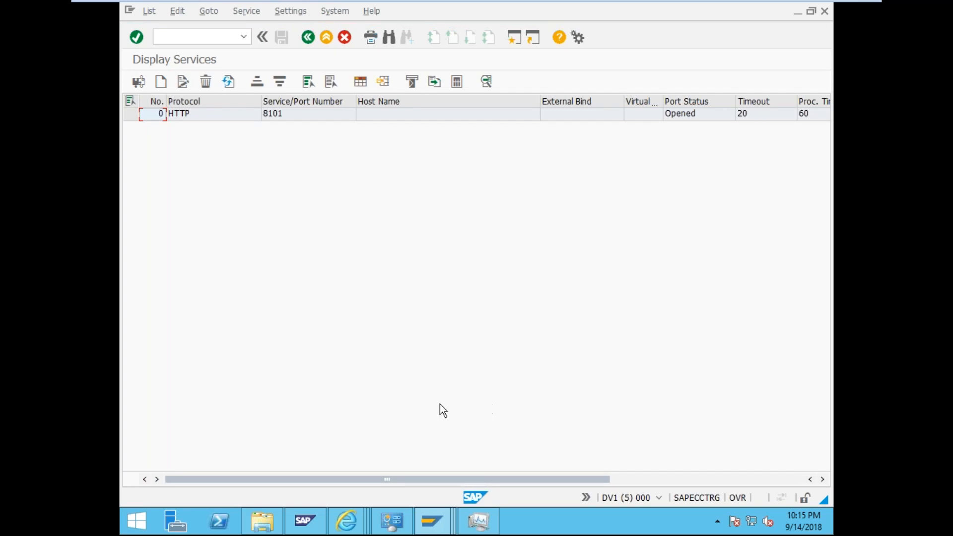
- Scroll the services table to show HTTP opened on port 8101
{"action": "left_click_drag", "start_coordinate": [409, 478], "coordinate": [603, 478]}
{"action": "left_click_drag", "start_coordinate": [662, 480], "coordinate": [278, 464]}
- Return to the Message Server Monitor and display the dev_ms trace file, showing 0 lines
{"action": "left_click", "coordinate": [312, 36]}
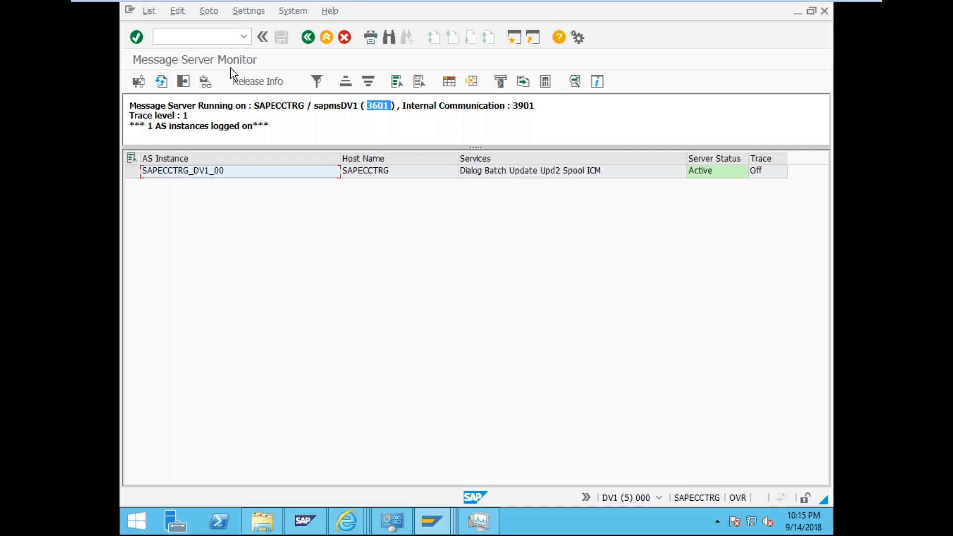
{"action": "left_click", "coordinate": [205, 81]}
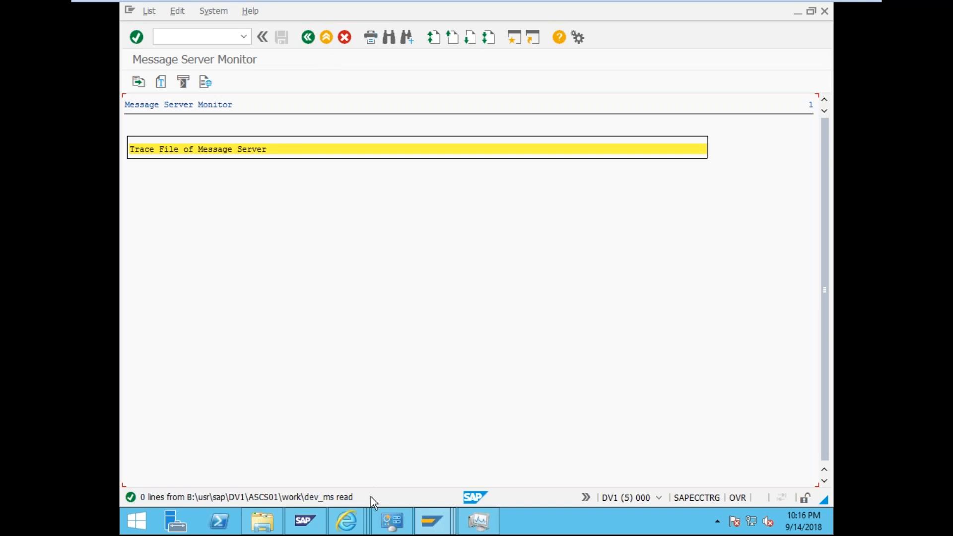
{"action": "left_click", "coordinate": [306, 37]}
- Show the message server release notes: release 742, kernel patch 9
{"action": "left_click", "coordinate": [757, 172]}
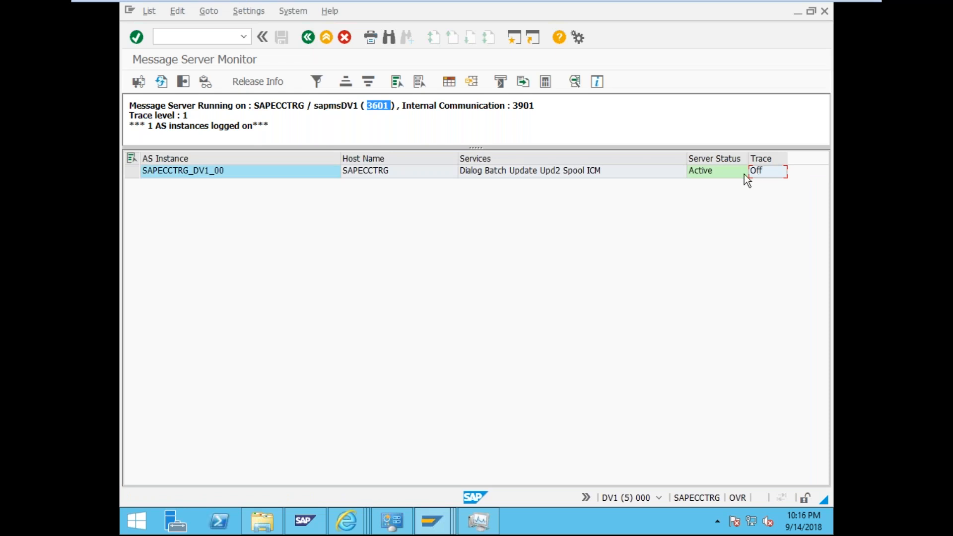
{"action": "left_click", "coordinate": [271, 83]}
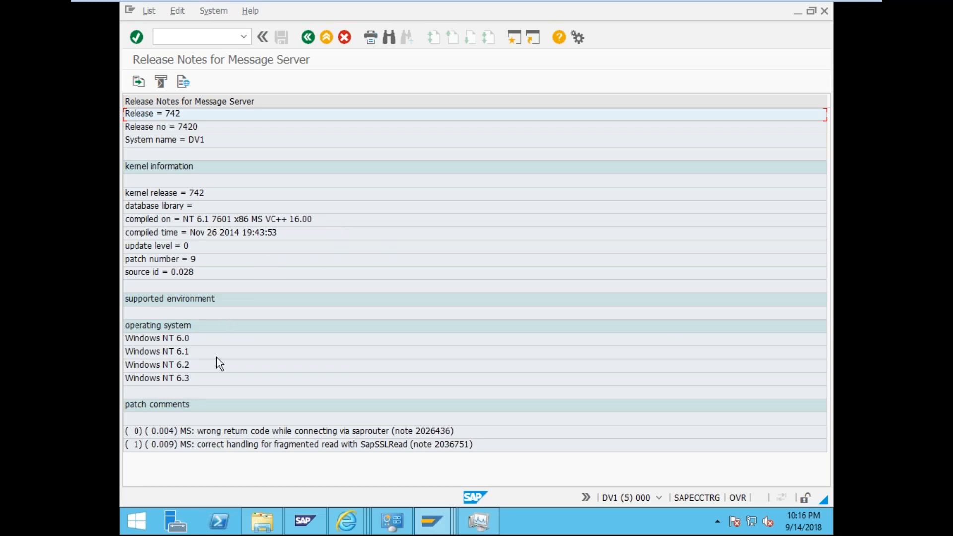
{"action": "left_click", "coordinate": [307, 42]}
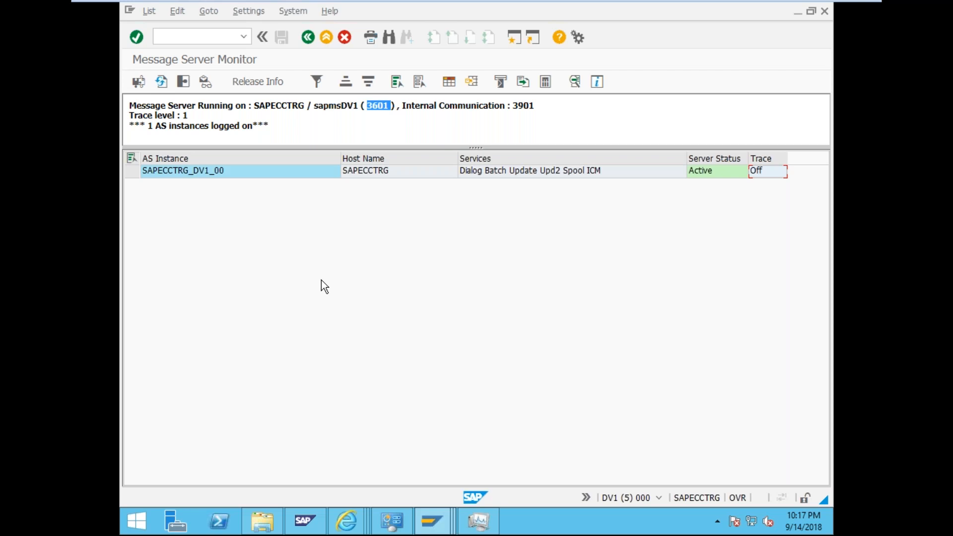
- Open the Gateway Monitor with transaction /nsmgw
{"action": "left_click", "coordinate": [194, 39]}
{"action": "type", "text": "/nsm"}
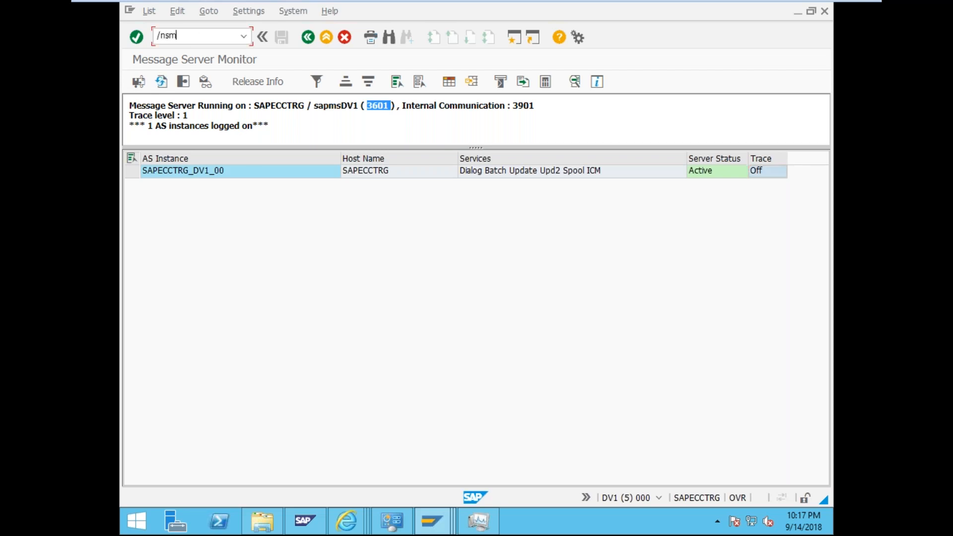
{"action": "type", "text": "gw"}
{"action": "key", "text": "Return"}
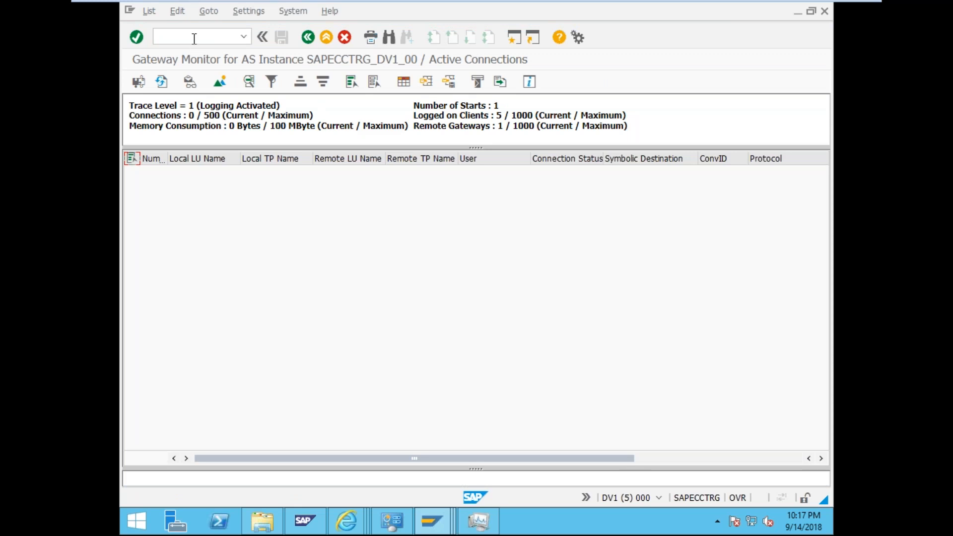
- Refresh the active connections and switch to the system-wide connection list
{"action": "left_click", "coordinate": [168, 83]}
{"action": "left_click", "coordinate": [162, 82]}
{"action": "left_click", "coordinate": [162, 82]}
{"action": "left_click", "coordinate": [216, 83]}
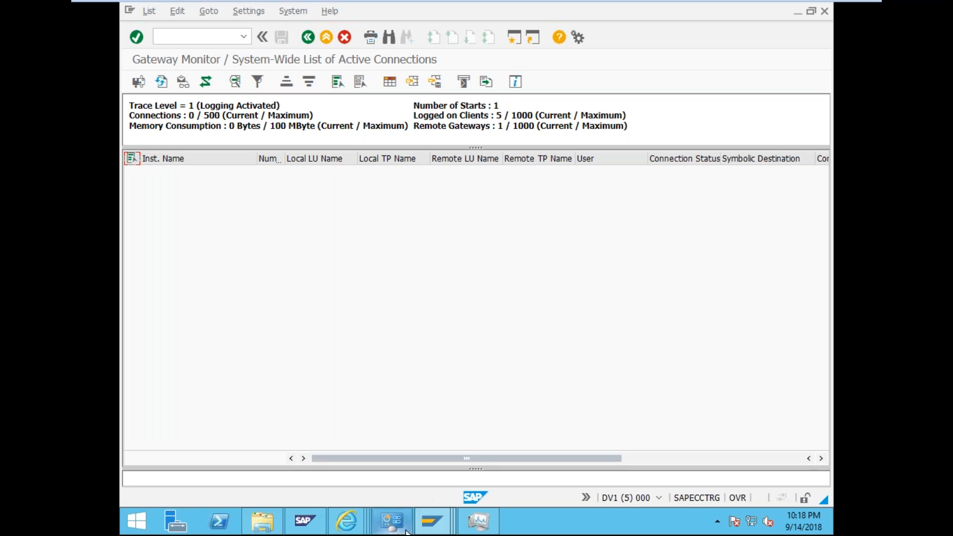
- Try /sapmmc, then minimise SAP GUI to bring SAP MMC's ABAP work process table forward
{"action": "left_click", "coordinate": [182, 40]}
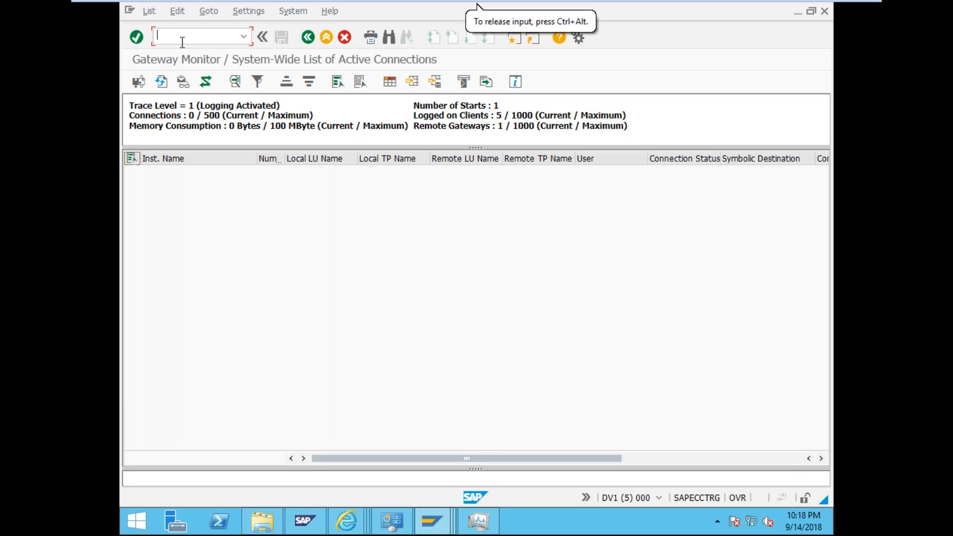
{"action": "type", "text": "/sapmmc"}
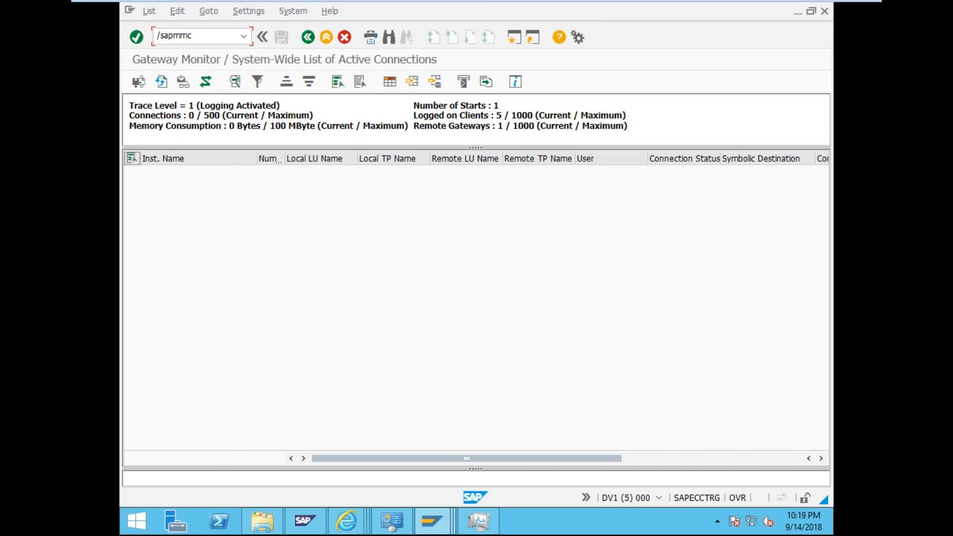
{"action": "key", "text": "Return"}
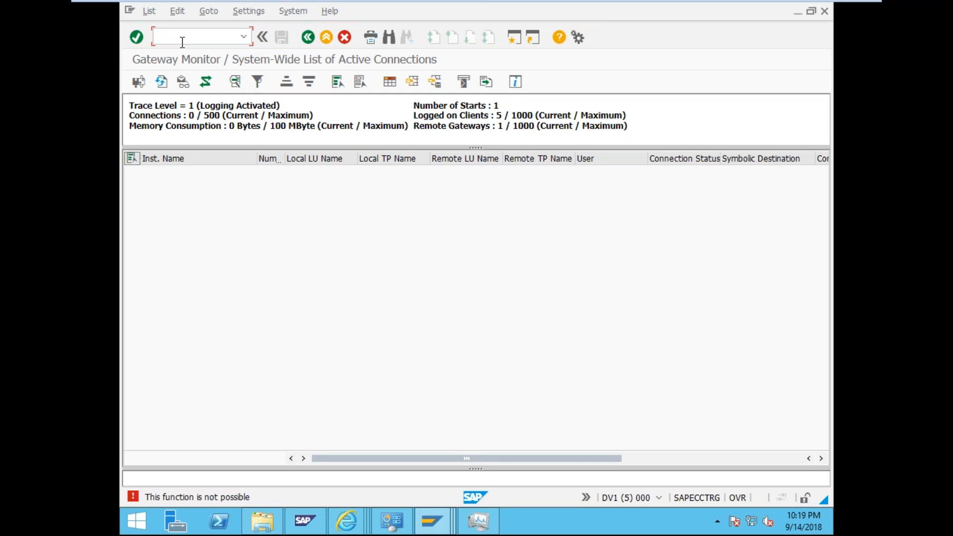
{"action": "type", "text": "/"}
{"action": "left_click", "coordinate": [305, 520]}
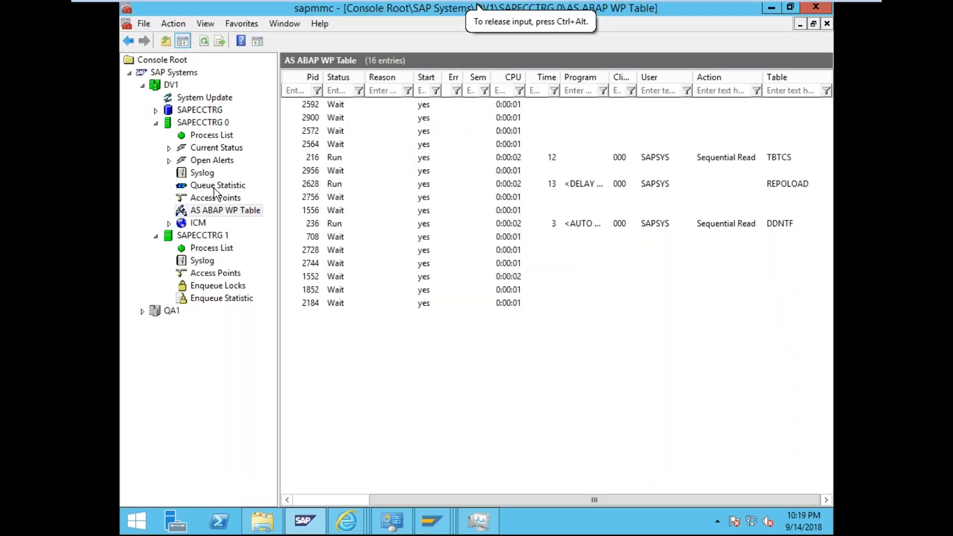
- Review SAPECCTRG 0's gwrd process and port 3300 RFC access points, then SAPECCTRG 1's process list
{"action": "left_click", "coordinate": [207, 135]}
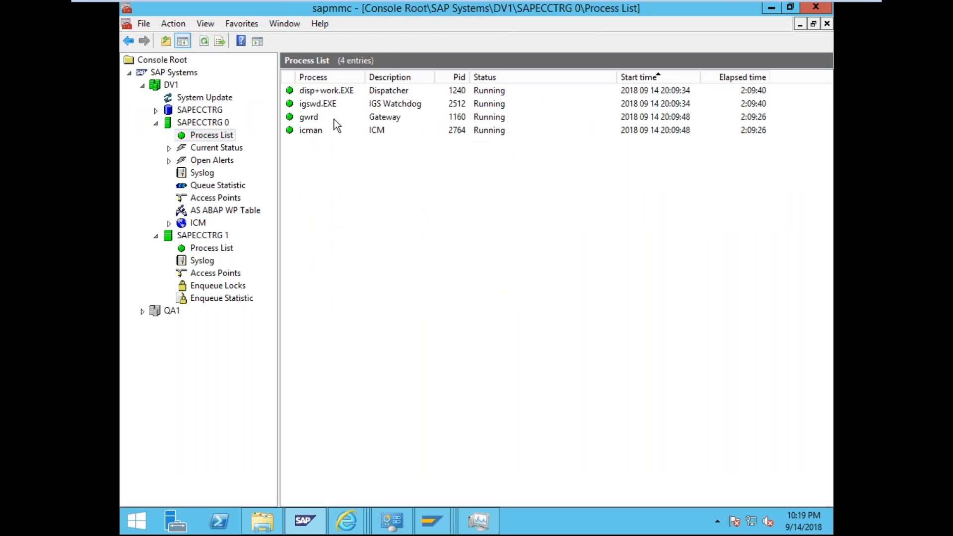
{"action": "left_click", "coordinate": [394, 120]}
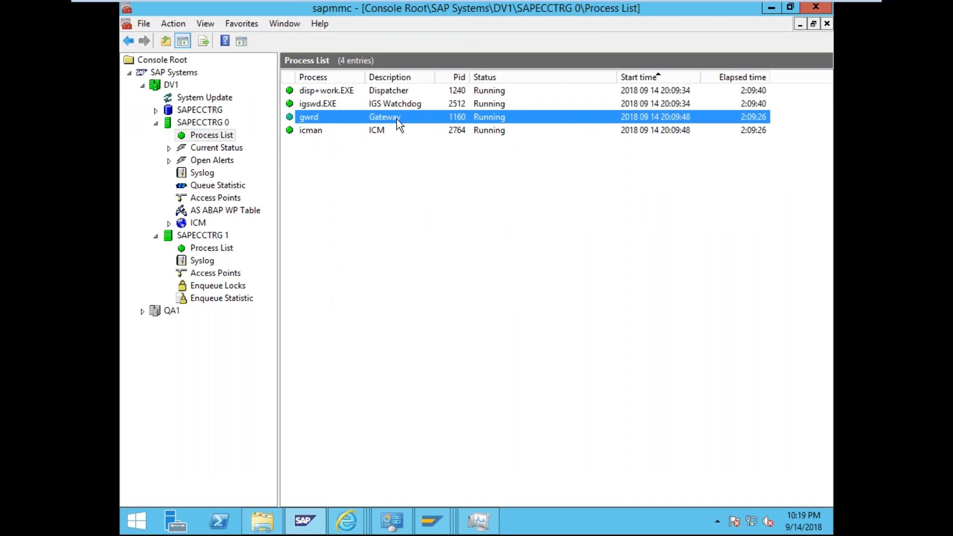
{"action": "left_click", "coordinate": [201, 197]}
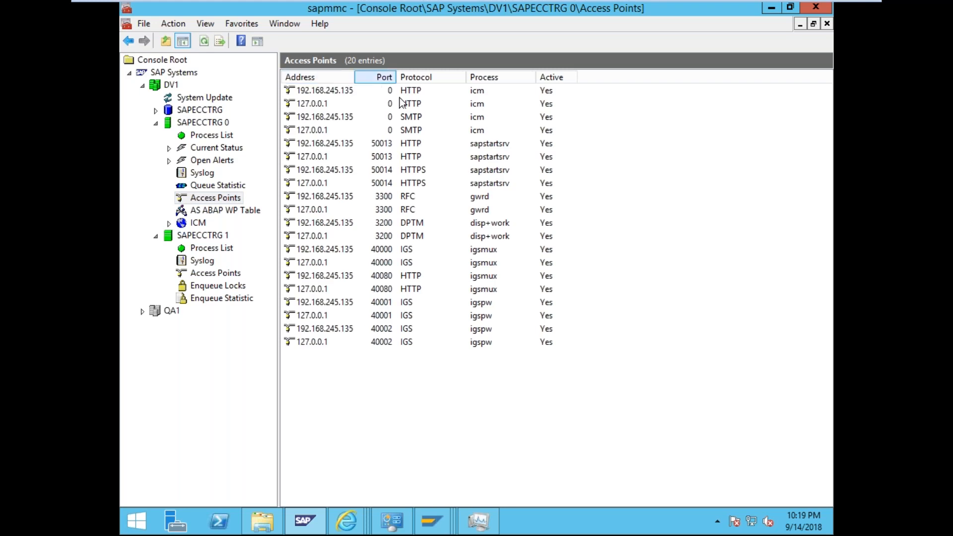
{"action": "left_click", "coordinate": [481, 199]}
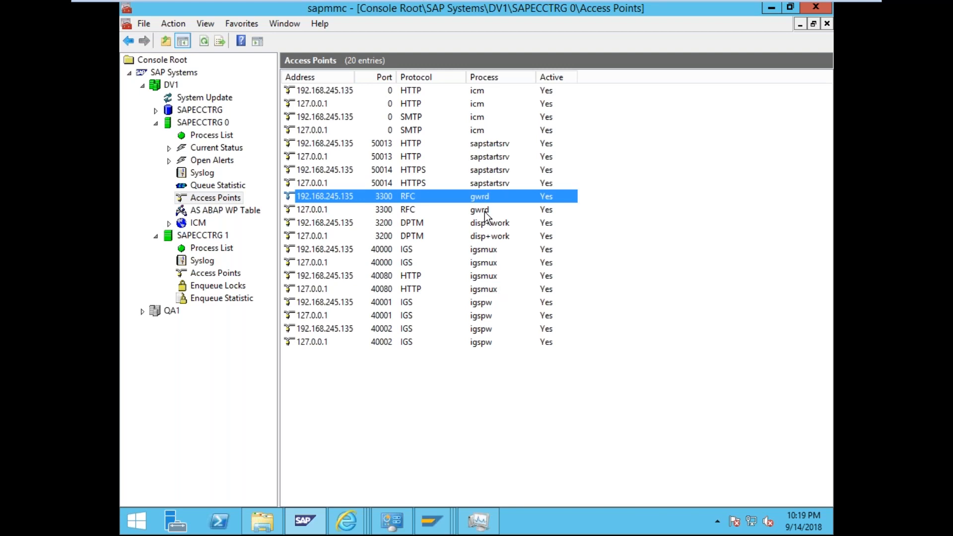
{"action": "left_click", "coordinate": [486, 213]}
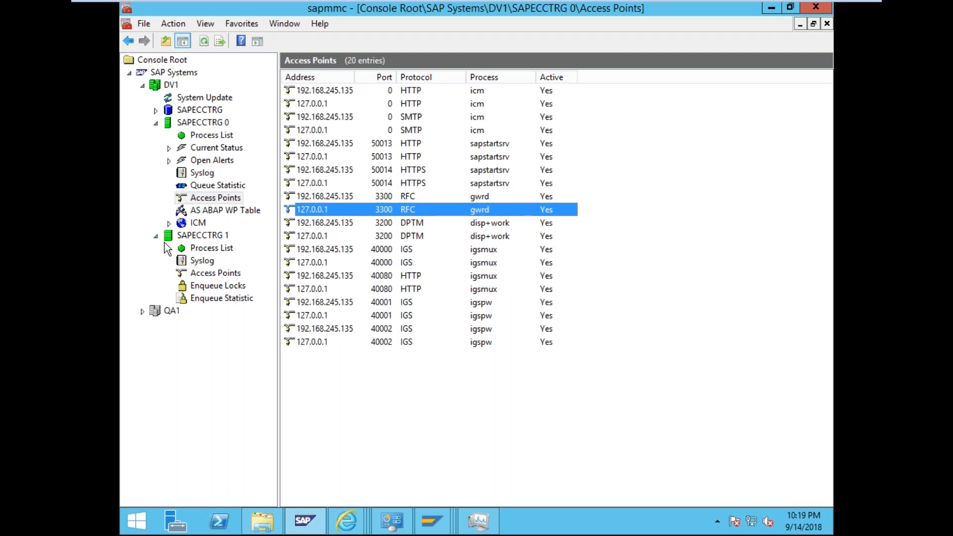
{"action": "left_click", "coordinate": [207, 250]}
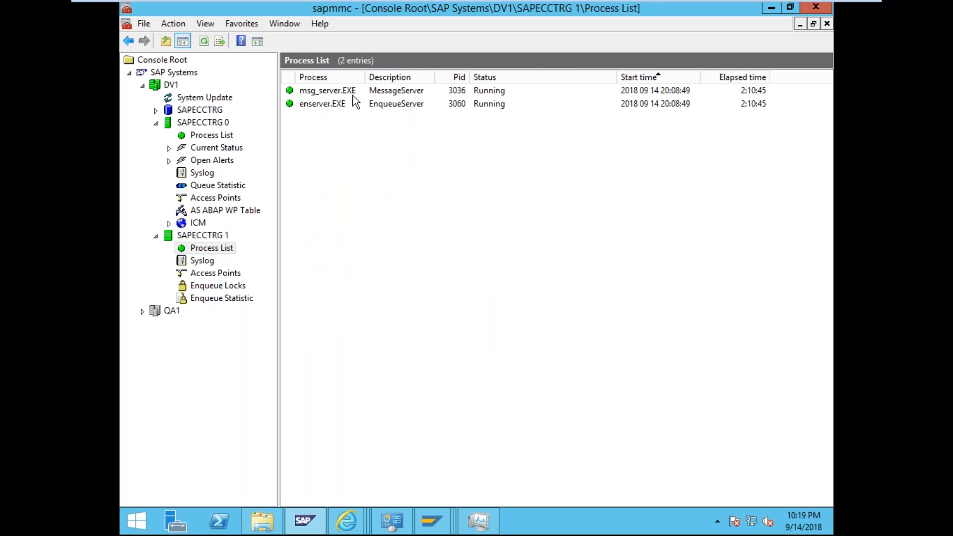
- Select SAPECCTRG 1's msg_server entries on ports 3901 and 3601, then return to SAPECCTRG 0's access points
{"action": "left_click", "coordinate": [234, 273]}
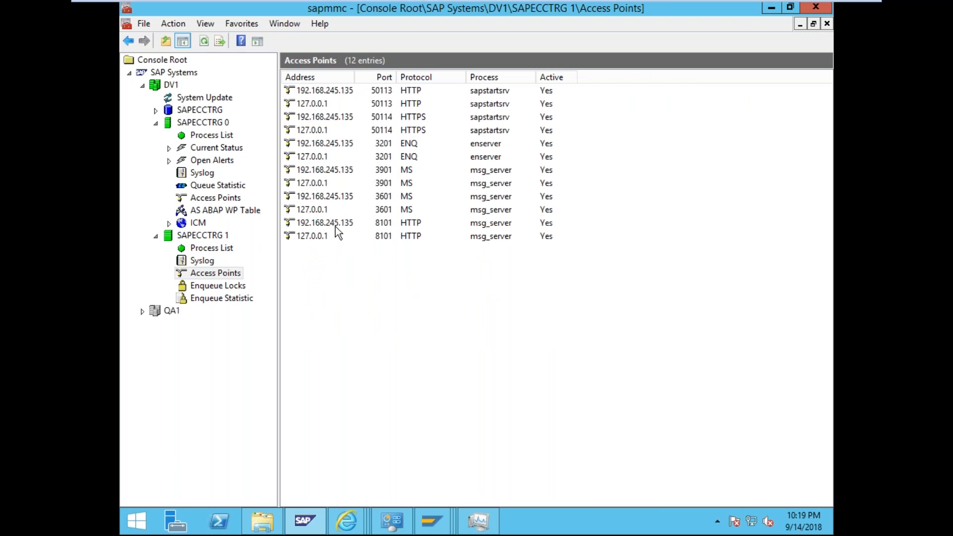
{"action": "left_click", "coordinate": [383, 208]}
{"action": "left_click", "coordinate": [383, 183]}
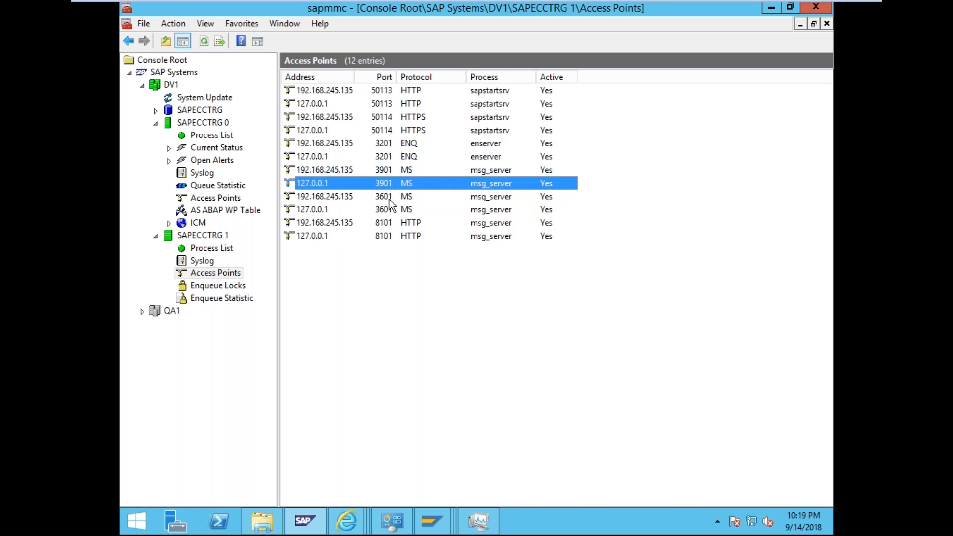
{"action": "left_click", "coordinate": [389, 204]}
{"action": "left_click", "coordinate": [386, 196]}
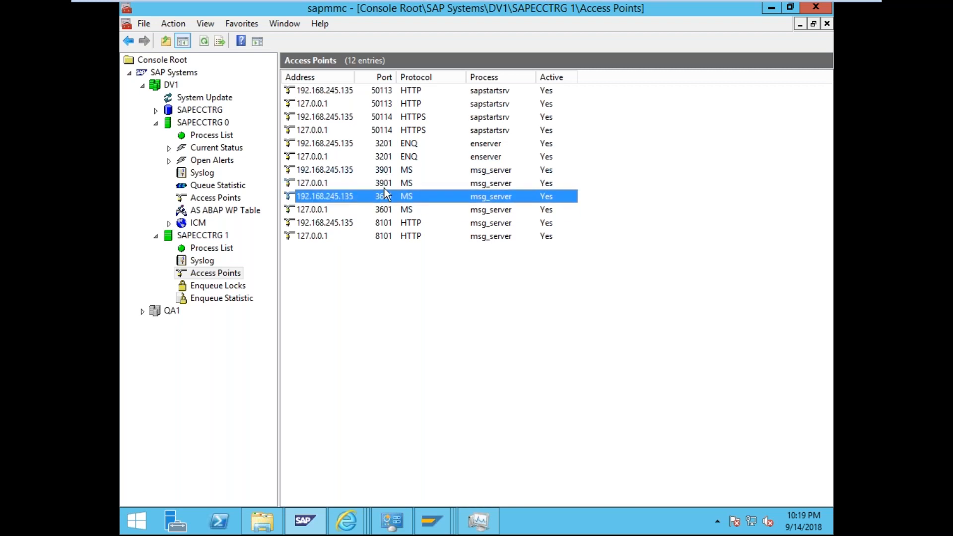
{"action": "left_click", "coordinate": [383, 184]}
{"action": "left_click", "coordinate": [379, 171]}
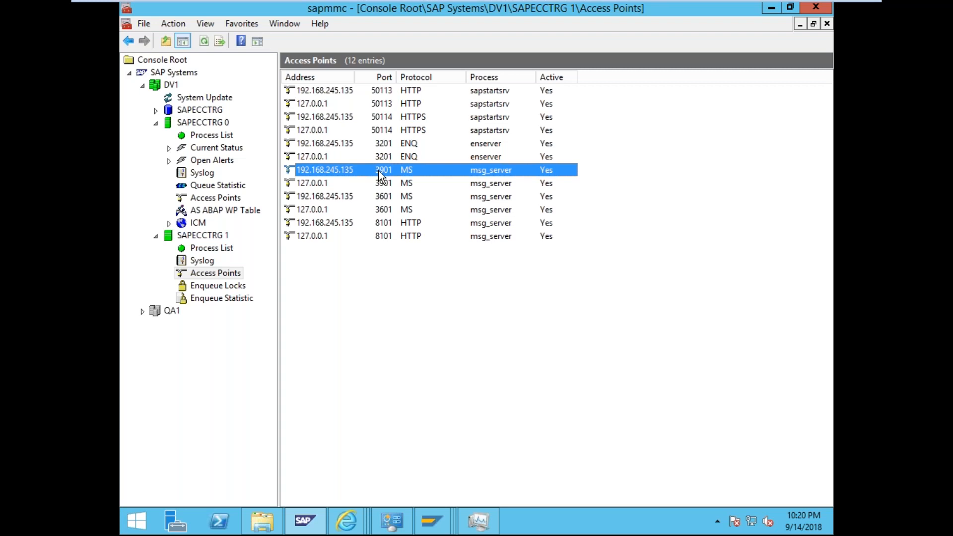
{"action": "left_click", "coordinate": [216, 198]}
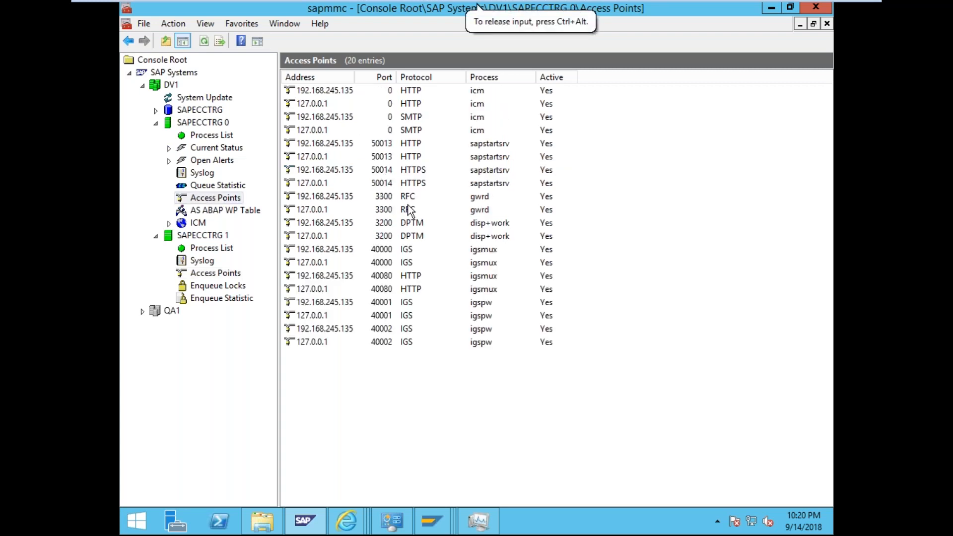
{"action": "left_click", "coordinate": [344, 209]}
{"action": "left_click", "coordinate": [346, 198]}
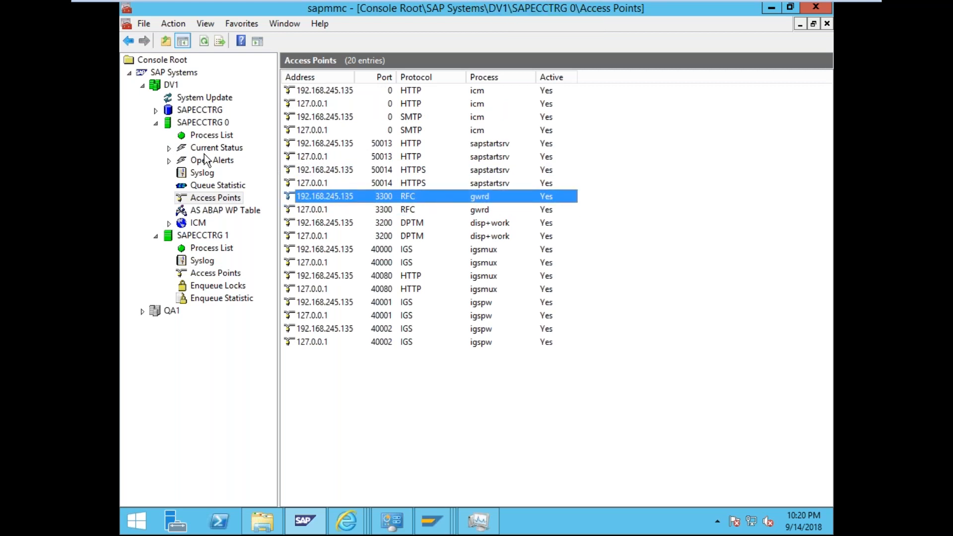
{"action": "left_click", "coordinate": [212, 135]}
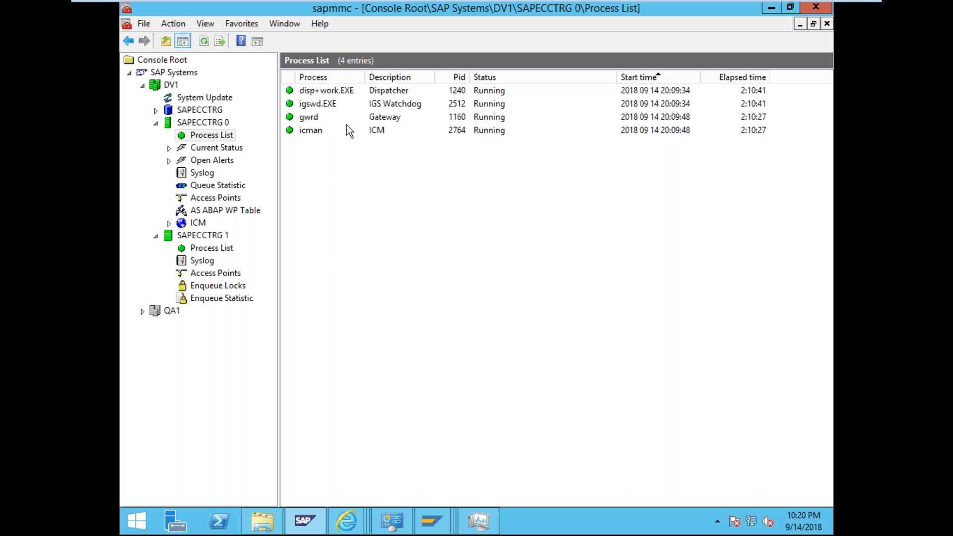
{"action": "left_click", "coordinate": [211, 199]}
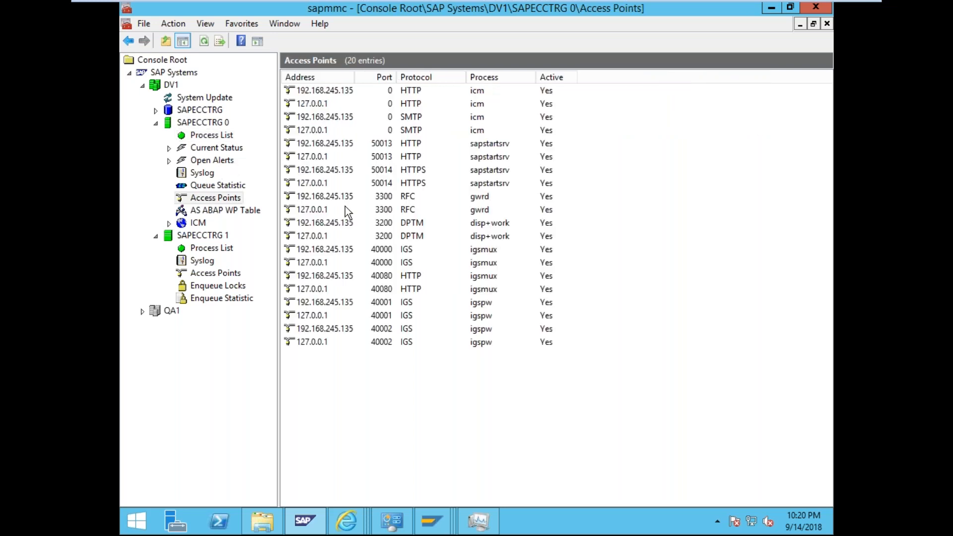
{"action": "left_click", "coordinate": [320, 199]}
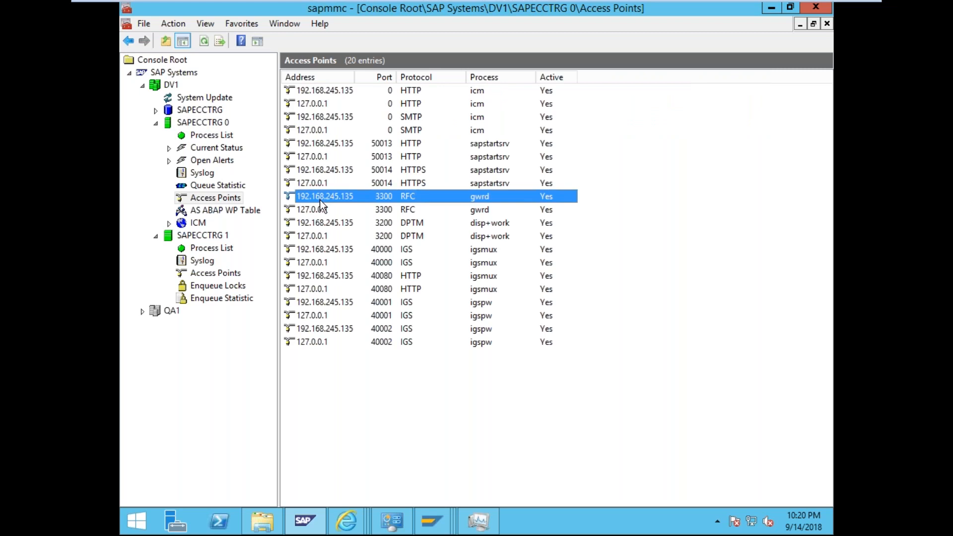
{"action": "right_click", "coordinate": [320, 198]}
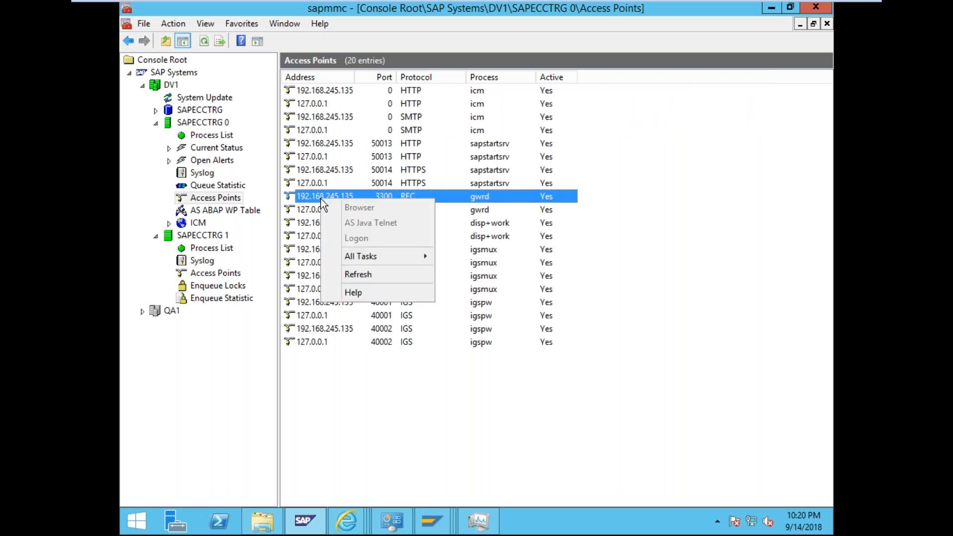
{"action": "left_click", "coordinate": [508, 428]}
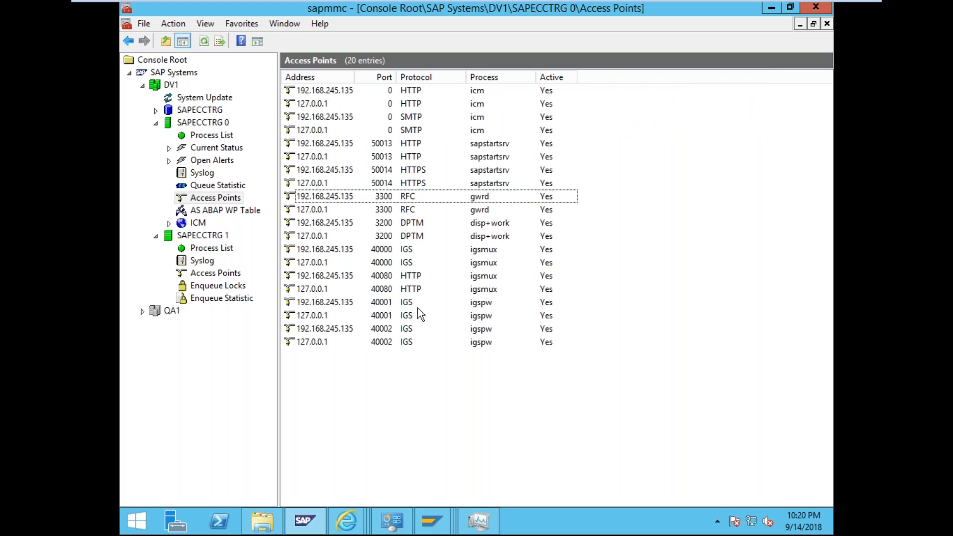
{"action": "right_click", "coordinate": [342, 201]}
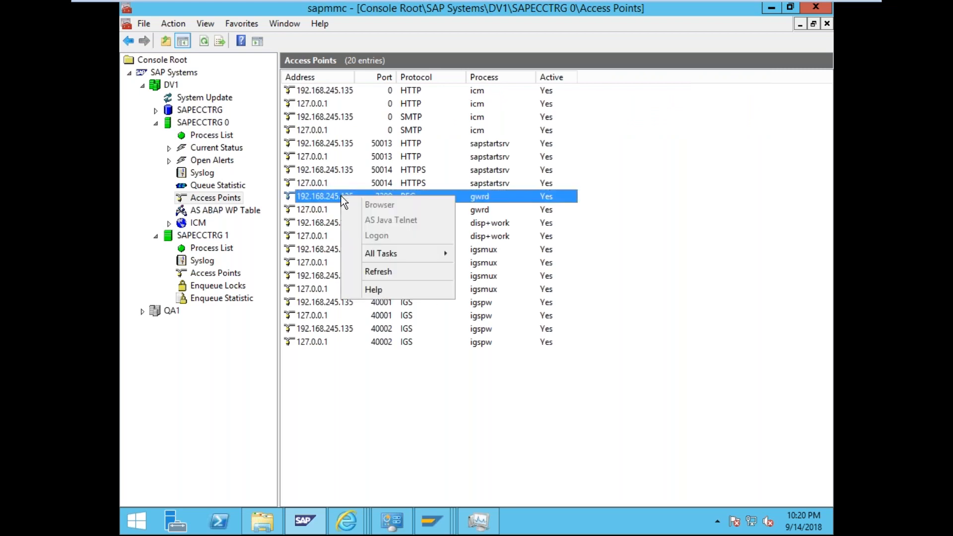
{"action": "left_click", "coordinate": [461, 459]}
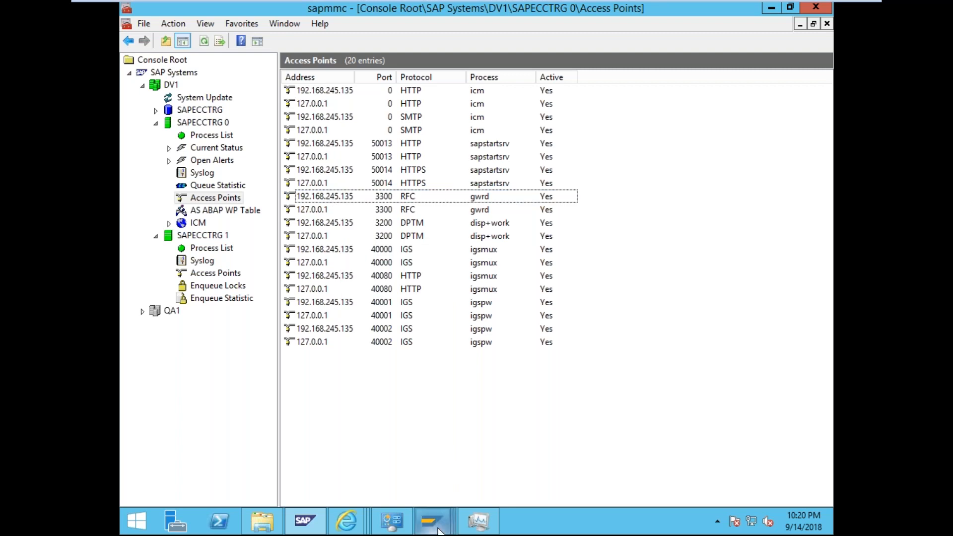
- Close the 'This page can't be displayed' Internet Explorer window and bring SAP GUI back to front
{"action": "mouse_move", "coordinate": [439, 530]}
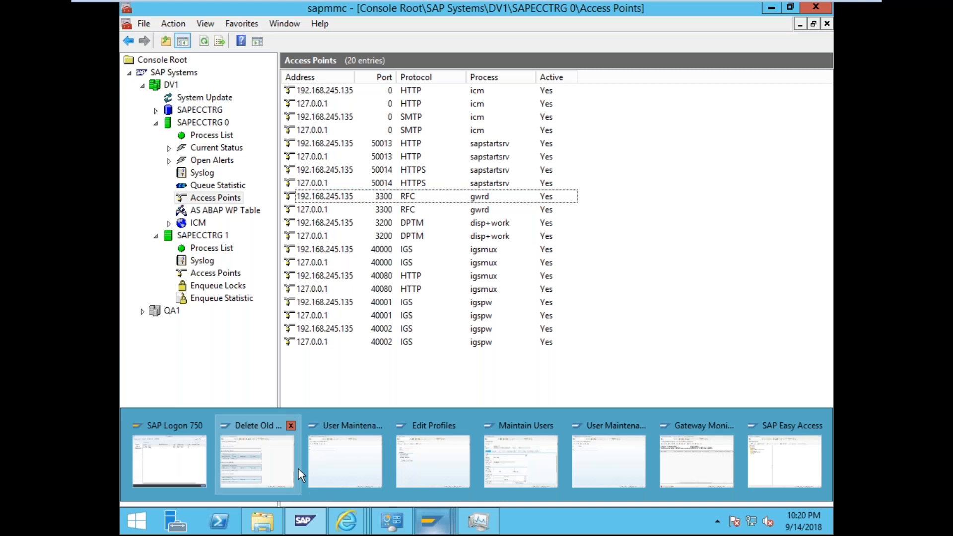
{"action": "left_click", "coordinate": [348, 197]}
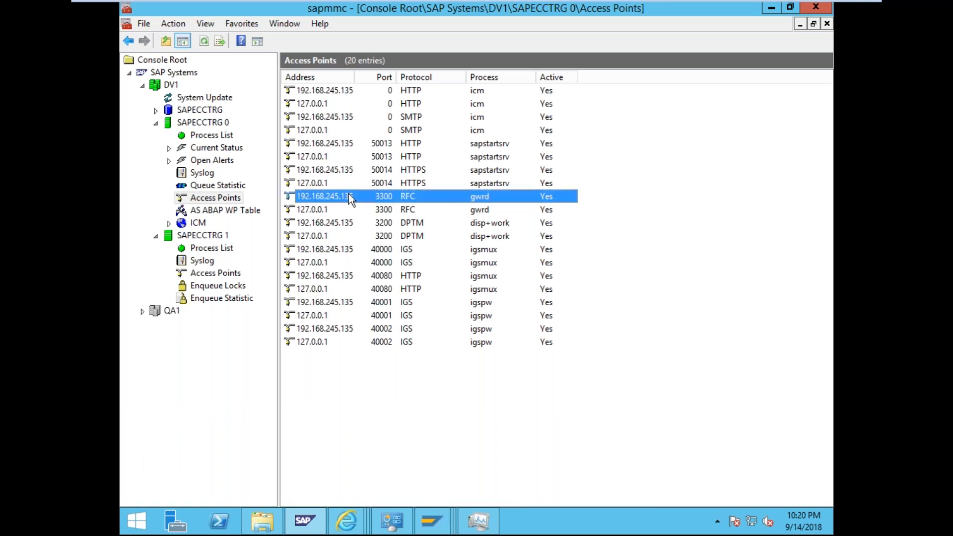
{"action": "mouse_move", "coordinate": [444, 533]}
{"action": "left_click", "coordinate": [346, 520]}
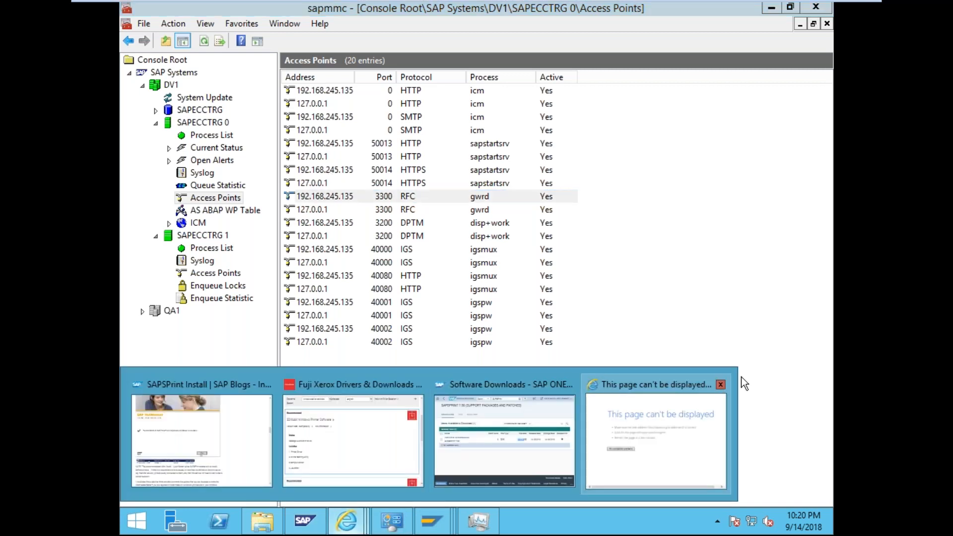
{"action": "left_click", "coordinate": [721, 385]}
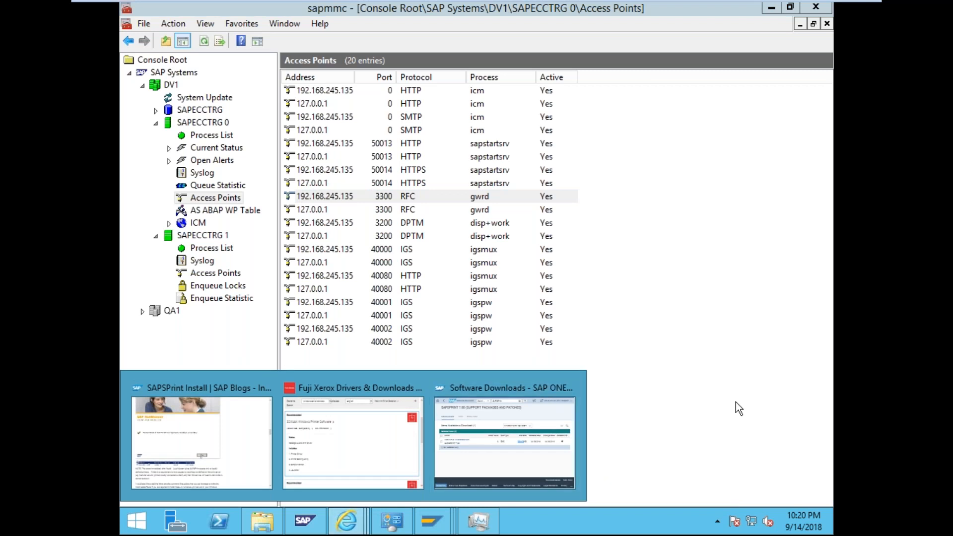
{"action": "left_click", "coordinate": [369, 197]}
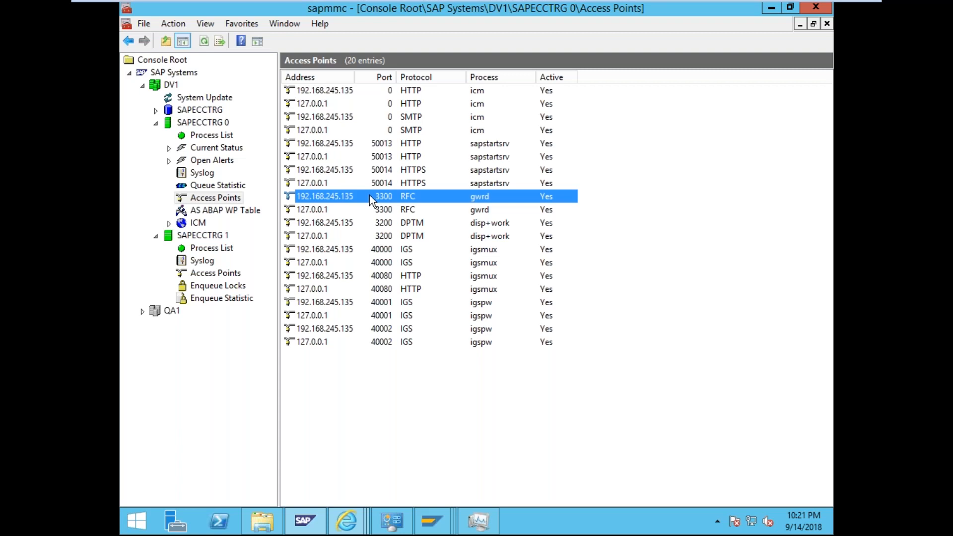
{"action": "left_click", "coordinate": [443, 531]}
- Run transaction /nsmicm from SAP Easy Access to open the ICM Monitor
{"action": "left_click", "coordinate": [754, 453]}
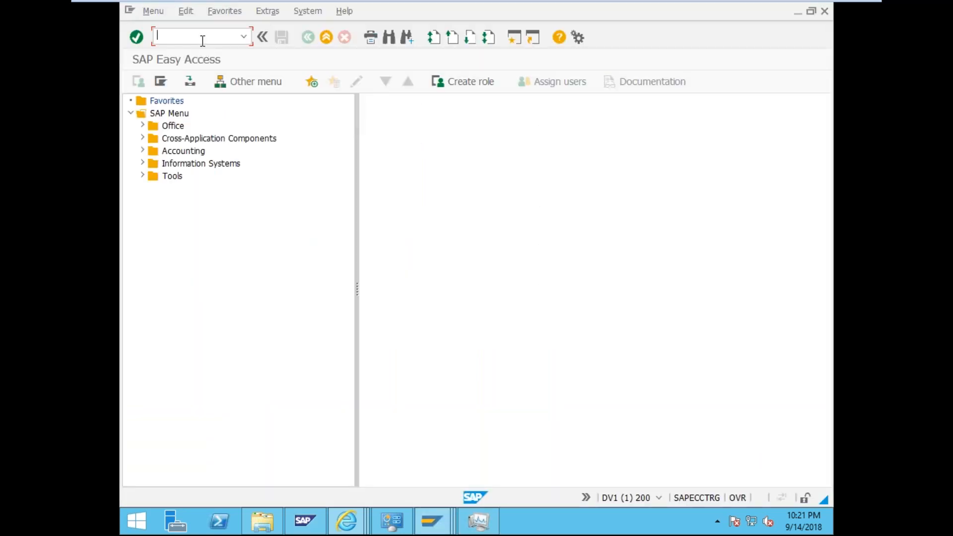
{"action": "type", "text": "/nsmicm"}
{"action": "key", "text": "Return"}
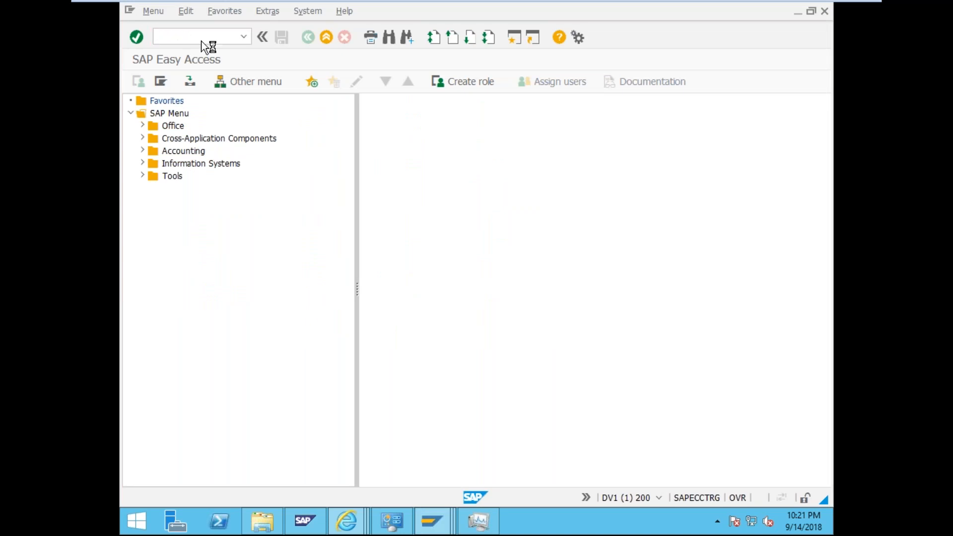
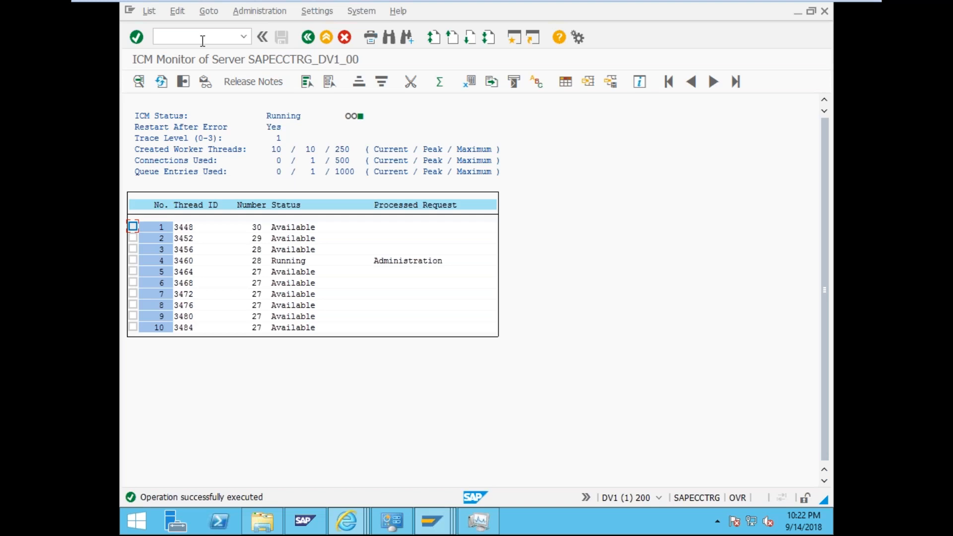
- Look through the ICM Administration menu without choosing anything, then list the active HTTP and SMTP services
{"action": "left_click", "coordinate": [246, 10]}
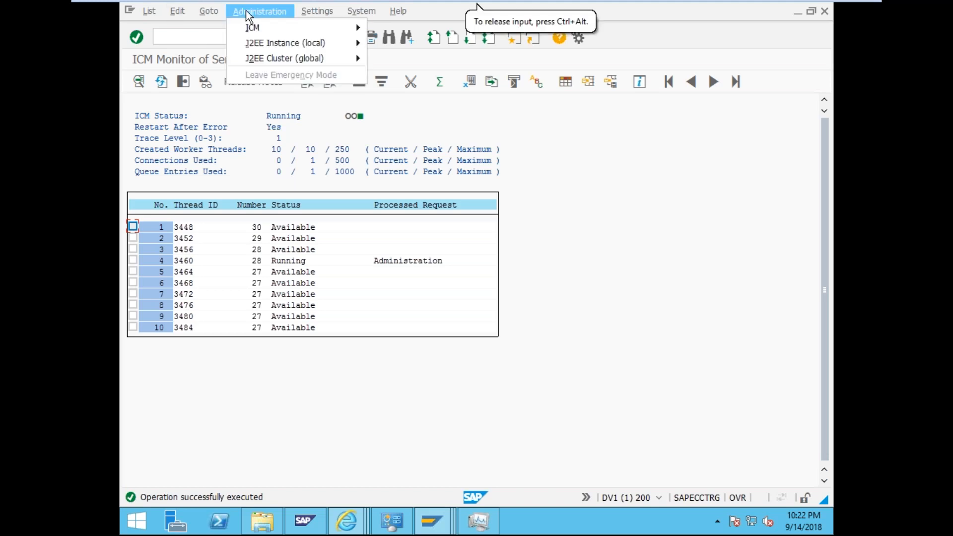
{"action": "mouse_move", "coordinate": [254, 33]}
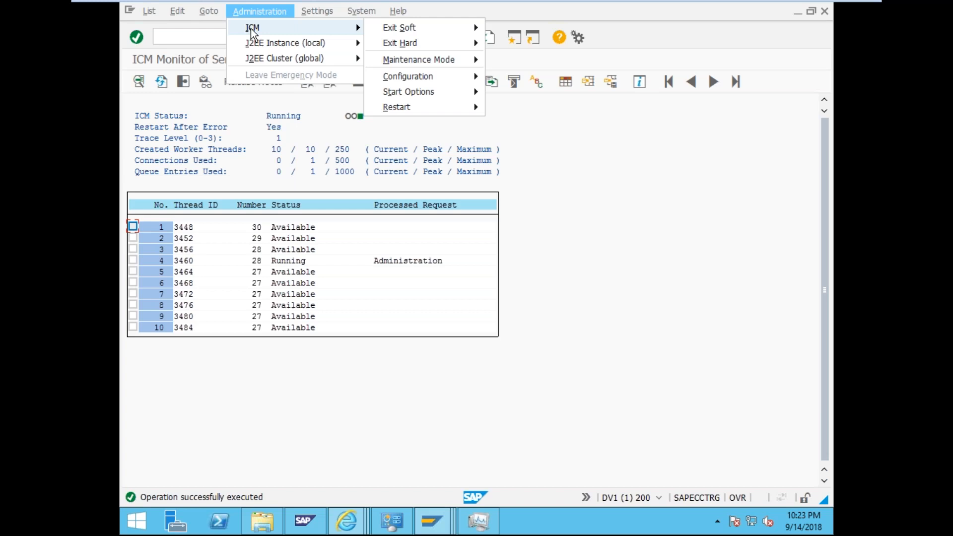
{"action": "mouse_move", "coordinate": [421, 38]}
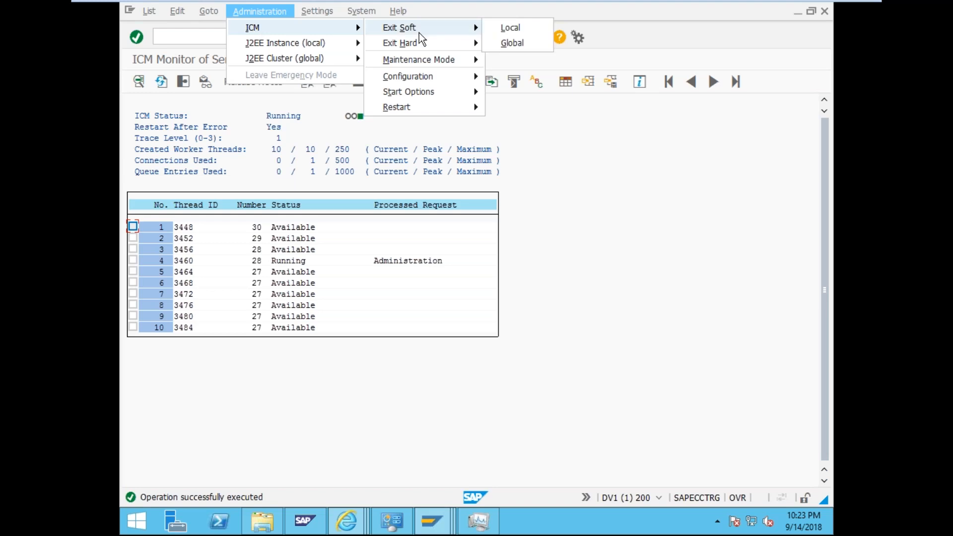
{"action": "mouse_move", "coordinate": [414, 78]}
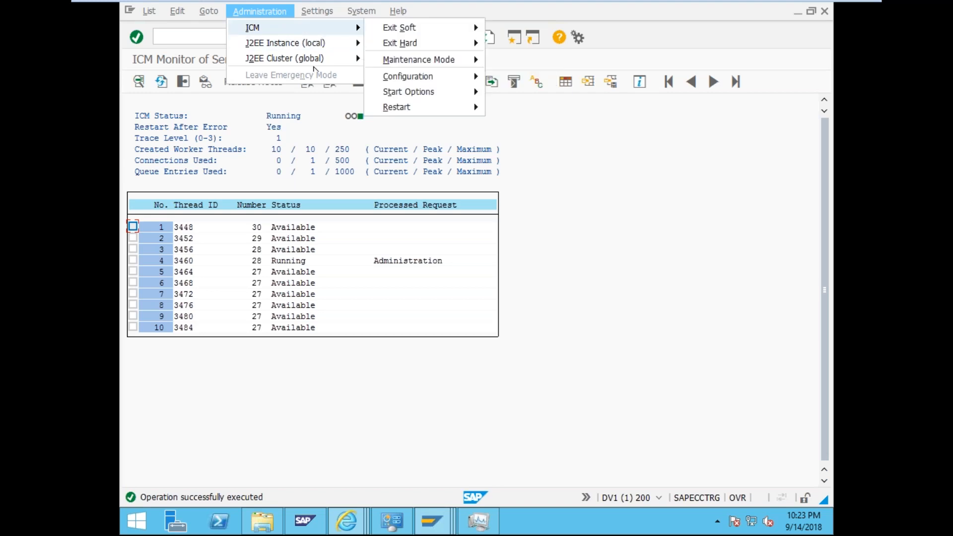
{"action": "left_click", "coordinate": [271, 254]}
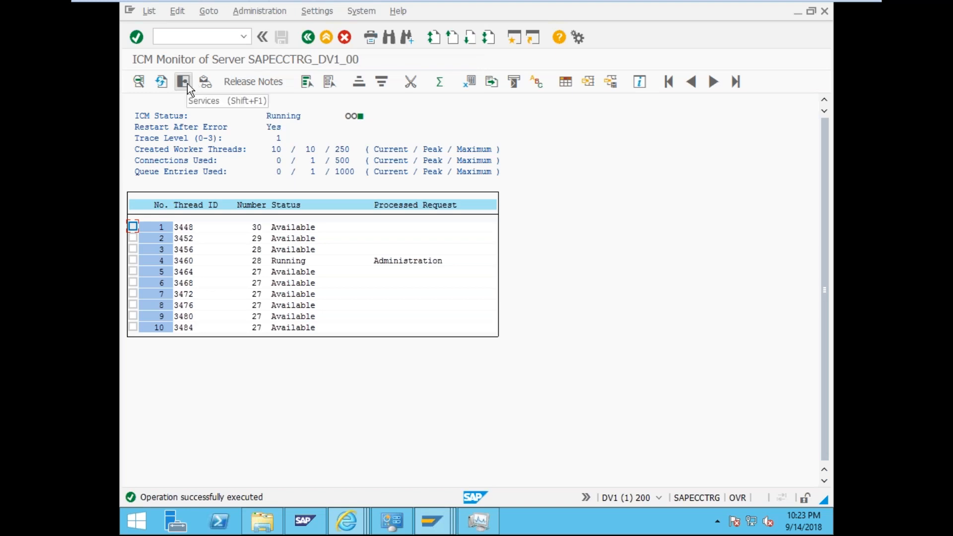
{"action": "left_click", "coordinate": [186, 84]}
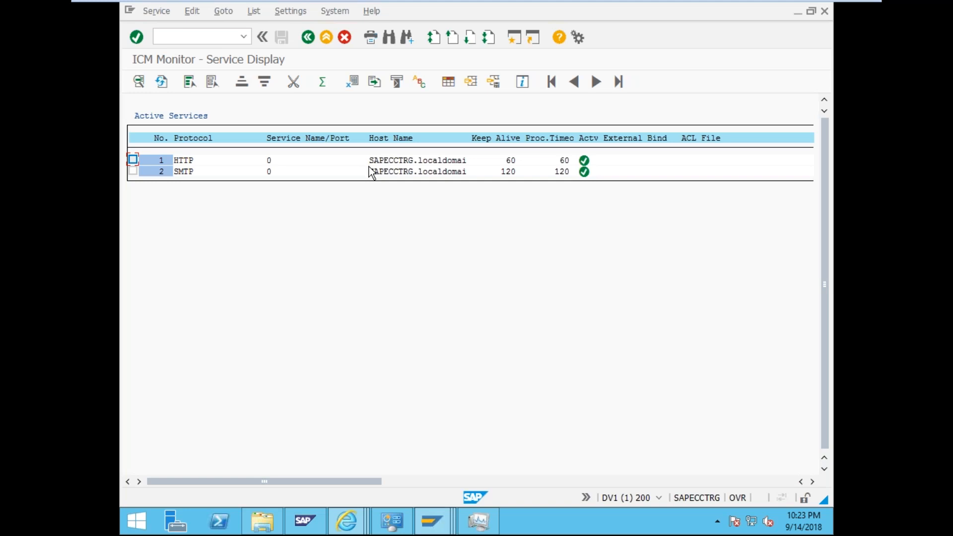
{"action": "left_click", "coordinate": [347, 521]}
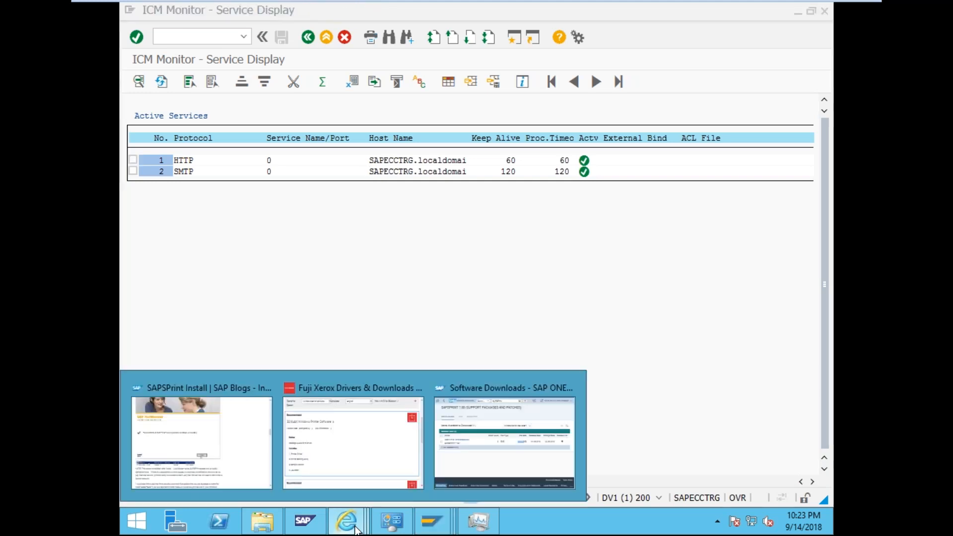
{"action": "left_click", "coordinate": [519, 445]}
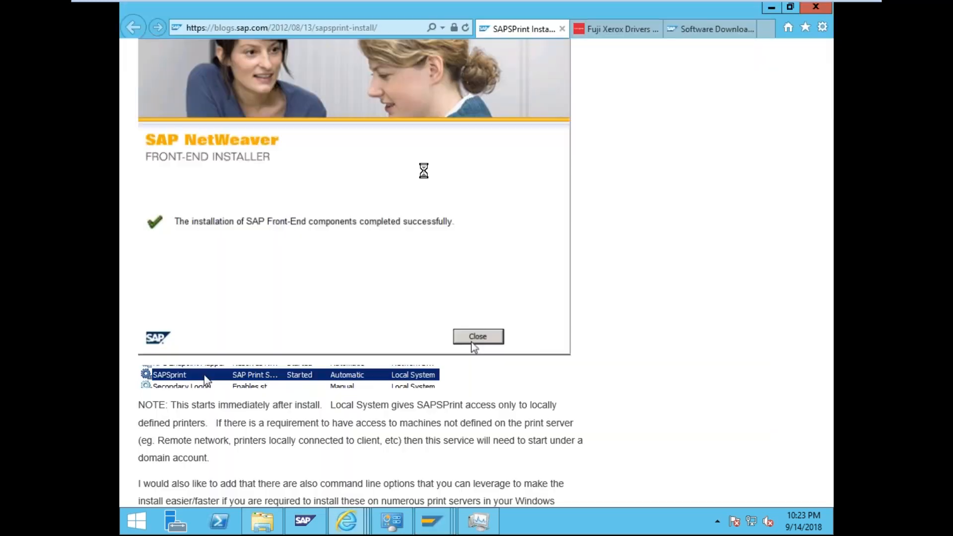
{"action": "left_click_drag", "start_coordinate": [338, 9], "coordinate": [452, 144]}
{"action": "left_click", "coordinate": [371, 50]}
{"action": "left_click", "coordinate": [192, 278]}
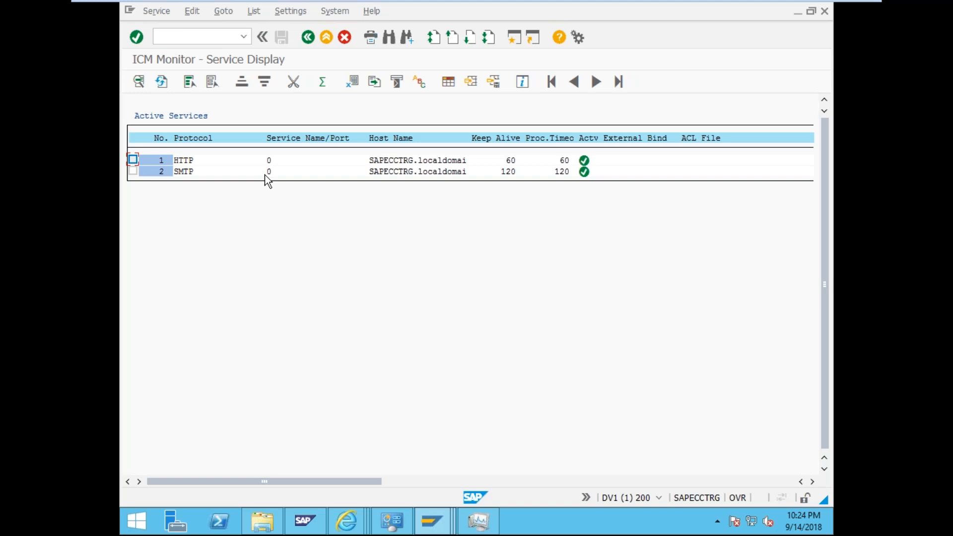
- Tick the HTTP service row, take the VM out of full screen, and open the calendar panel
{"action": "key", "text": "space"}
{"action": "mouse_move", "coordinate": [523, 3]}
{"action": "left_click", "coordinate": [468, 9]}
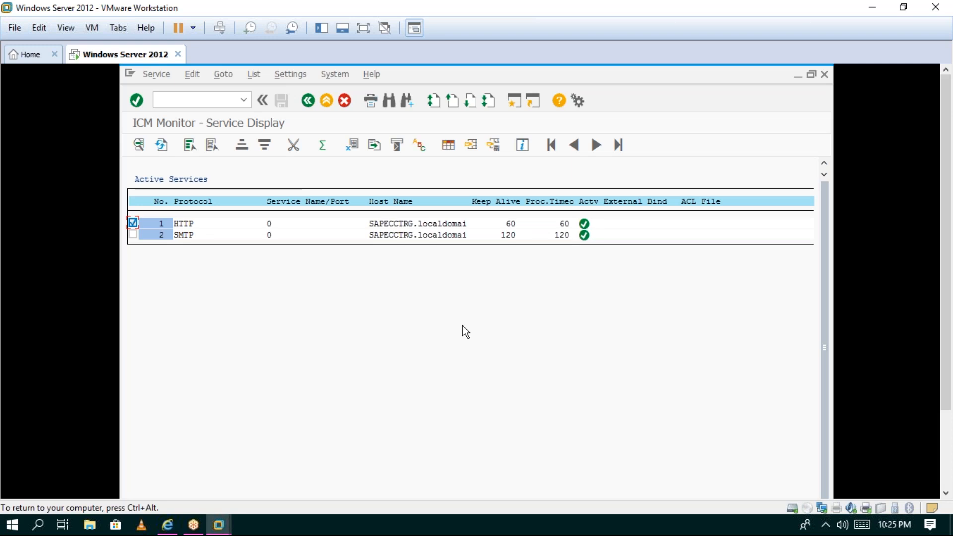
{"action": "left_click", "coordinate": [906, 527]}
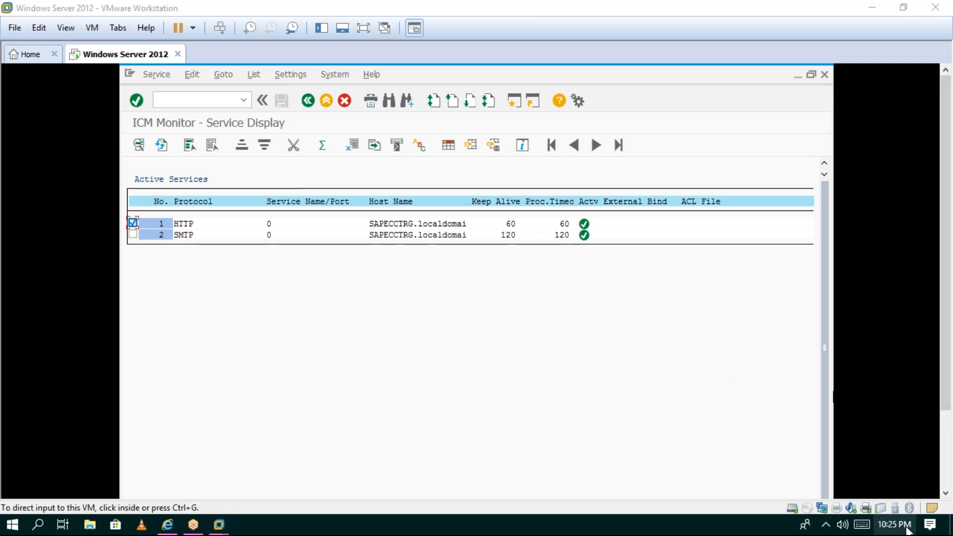